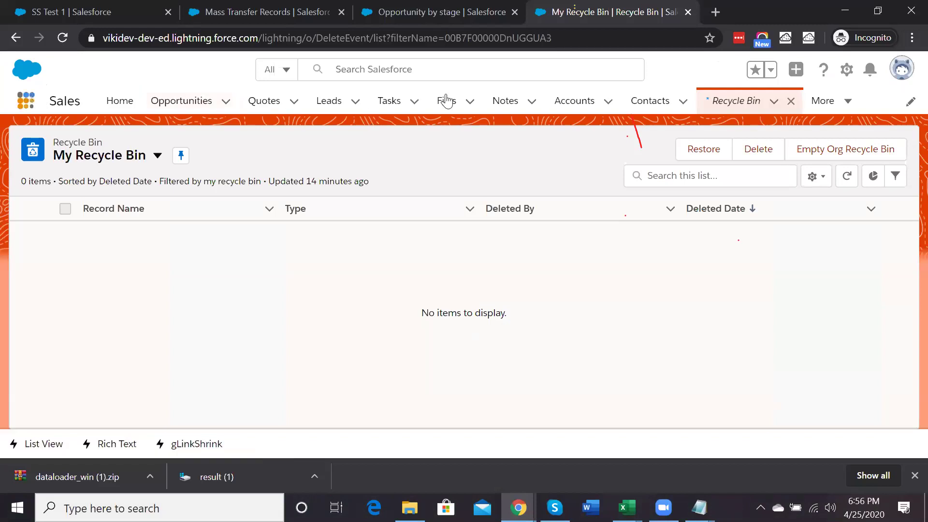
Open Setup and search Quick Find for 'matching' to find Duplicate Management's Matching Rules
click(846, 70)
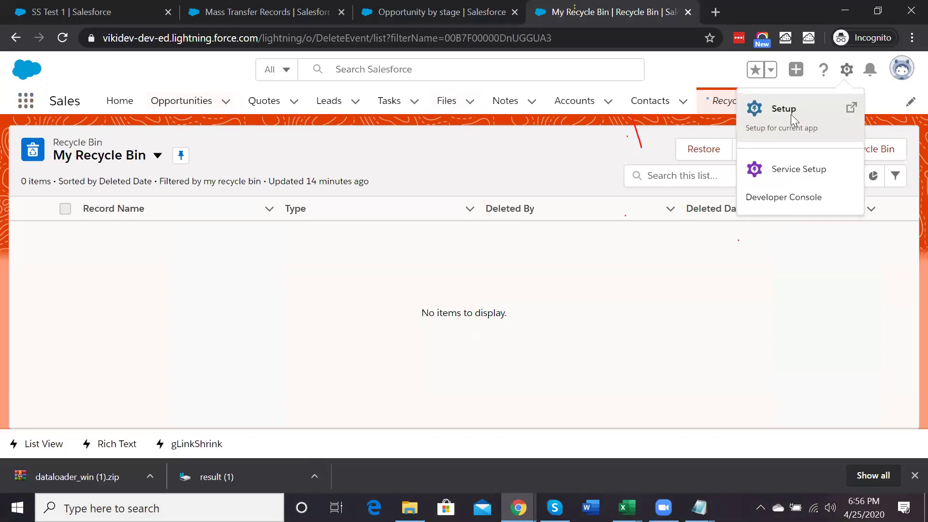
click(791, 114)
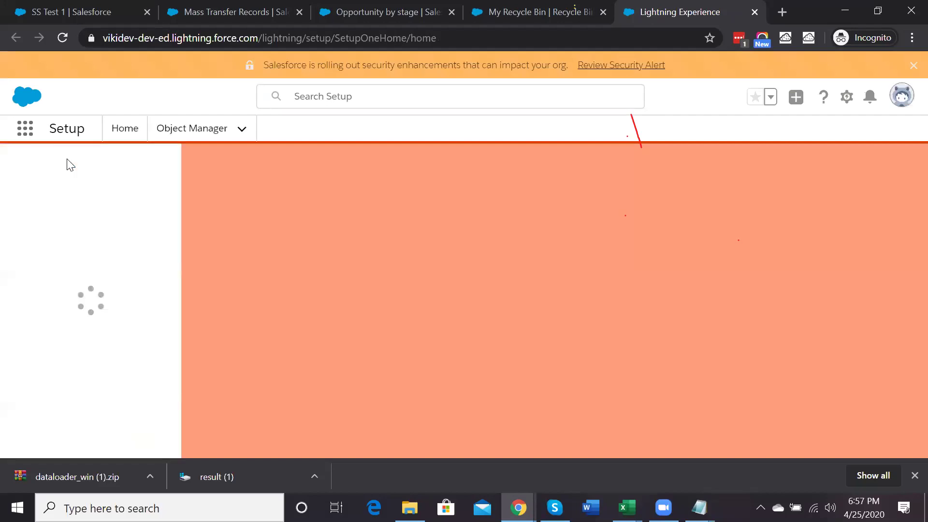
text(ma)
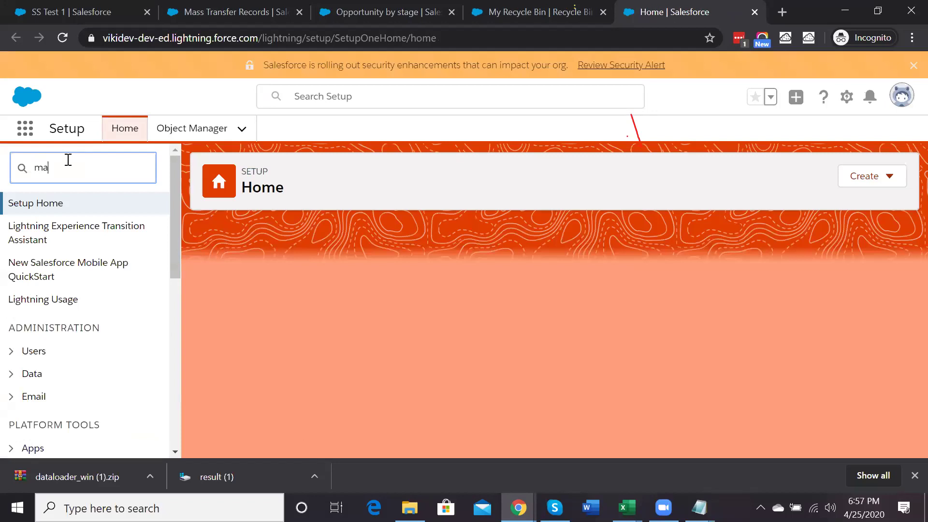
text(tching)
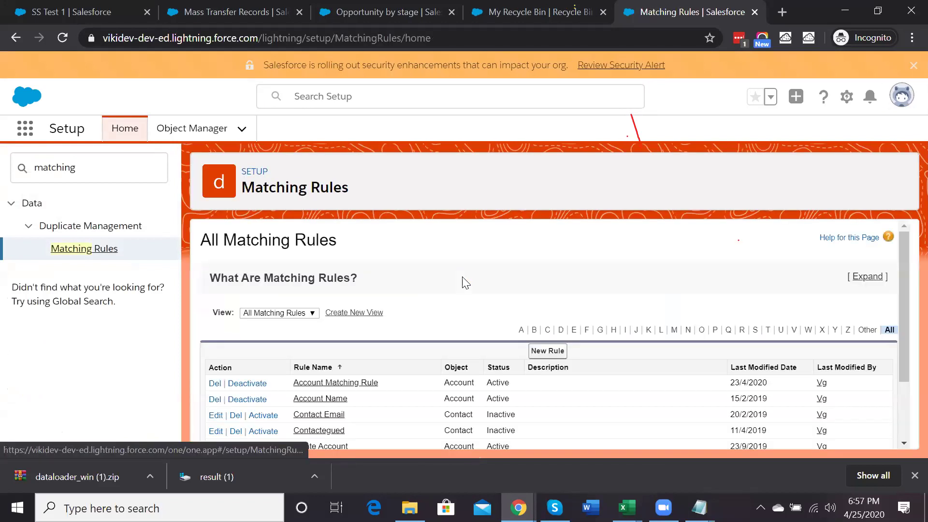
scroll(463, 277, down, 1)
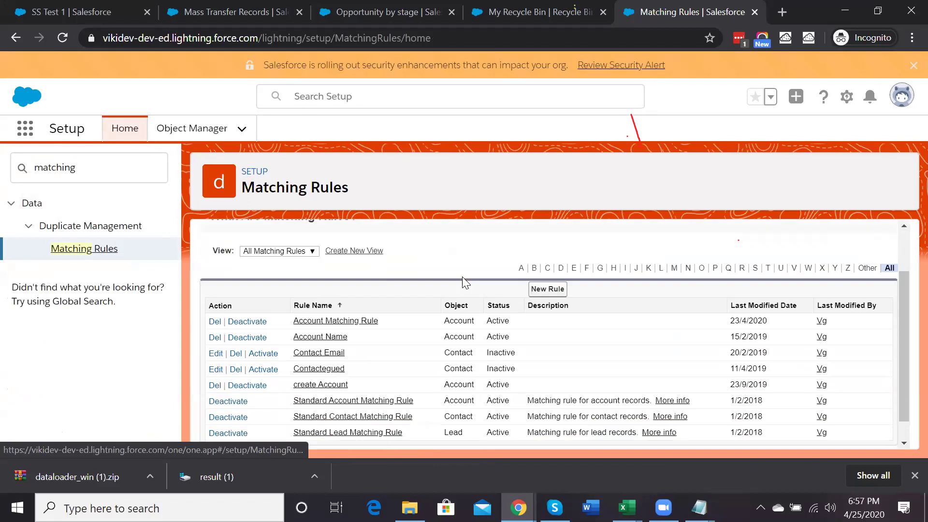
Start a new Lead matching rule named 'Lead Email Matching Rule' with its unique name filled in
click(546, 295)
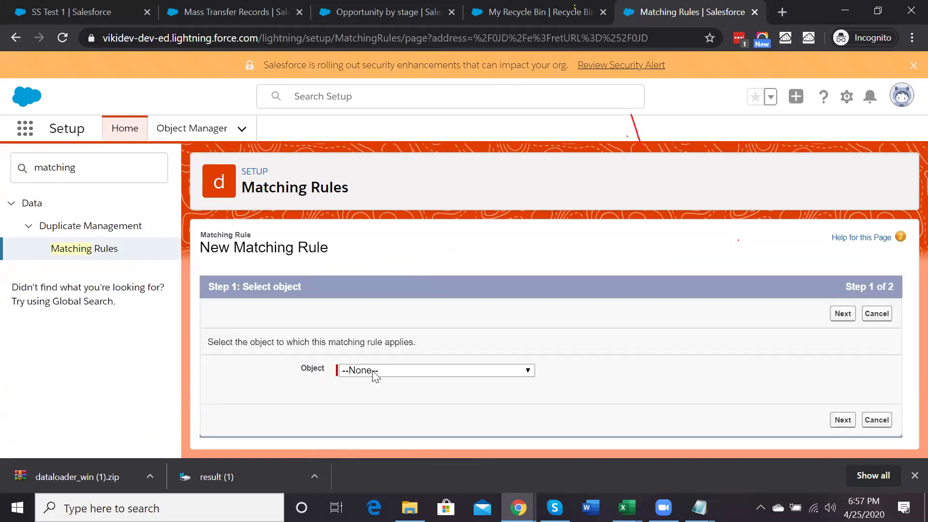
click(375, 371)
key(l)
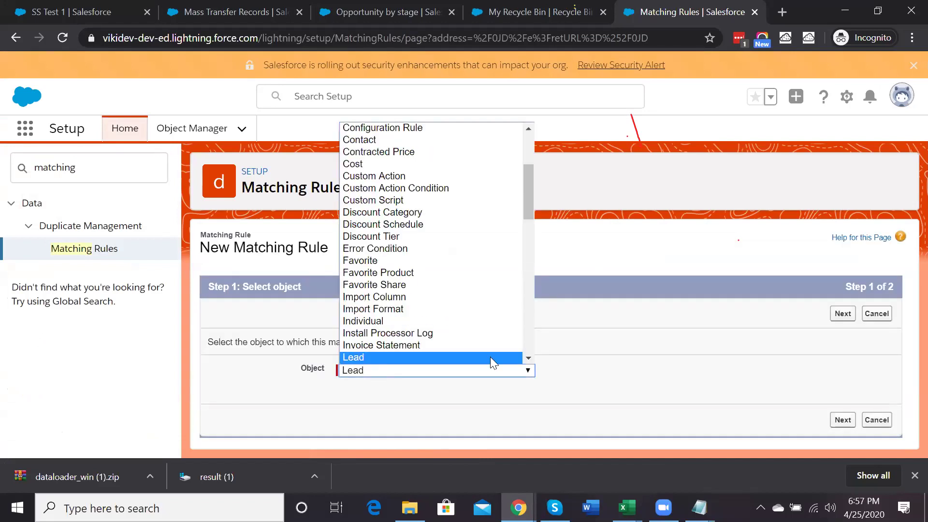
click(841, 314)
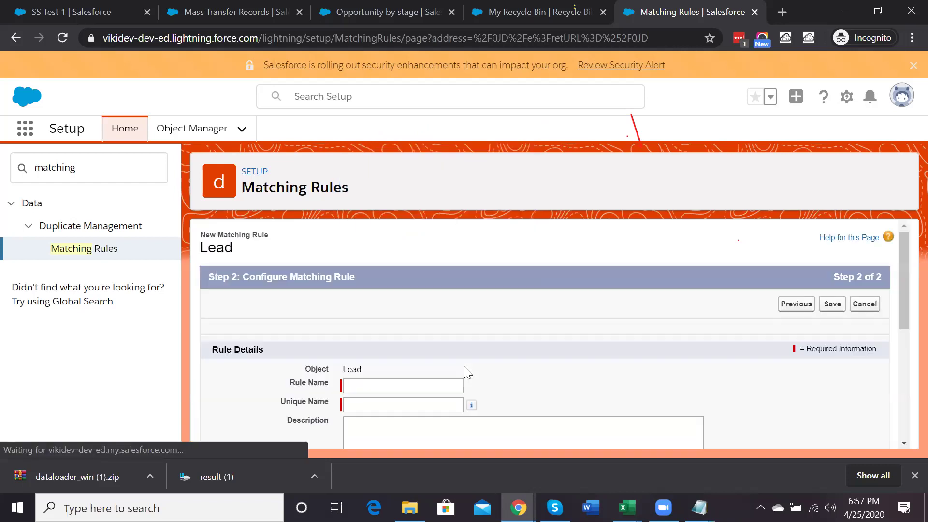
scroll(381, 322, down, 2)
click(366, 308)
text(Lead)
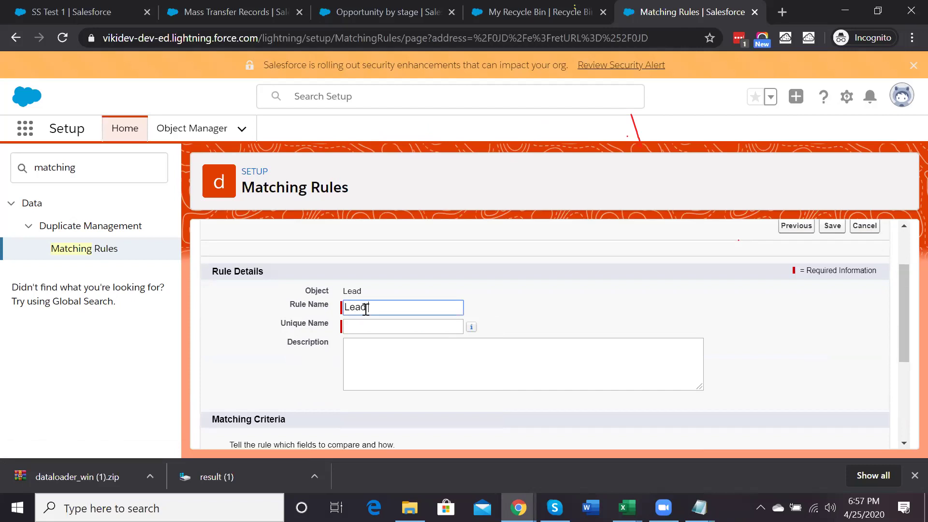
text( Email Matching Rule)
click(375, 326)
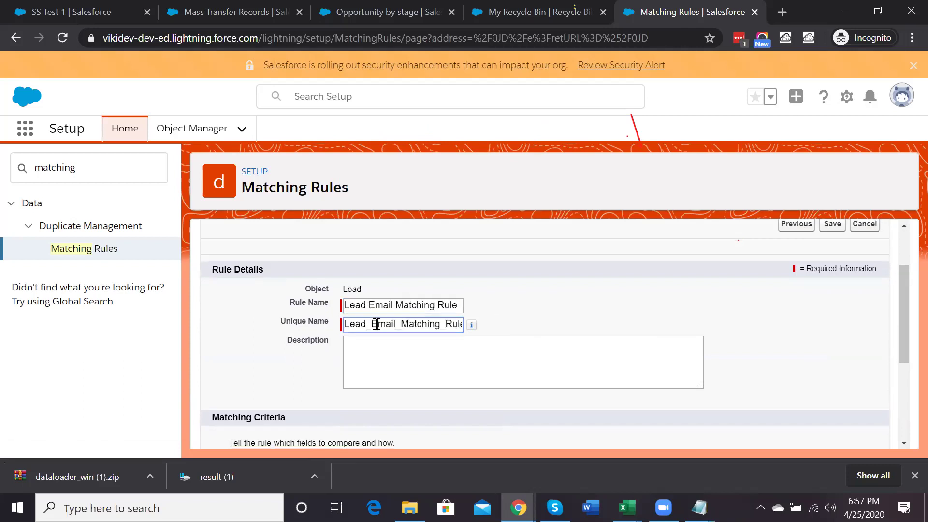
Add criteria matching Email by Exact and Company by Fuzzy: Company Name
scroll(377, 324, down, 2)
scroll(376, 324, down, 1)
click(331, 362)
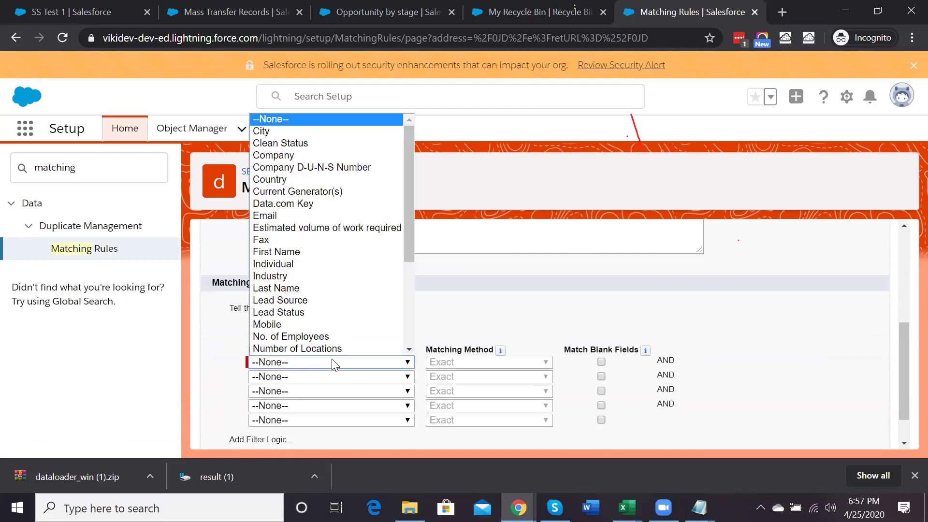
click(311, 215)
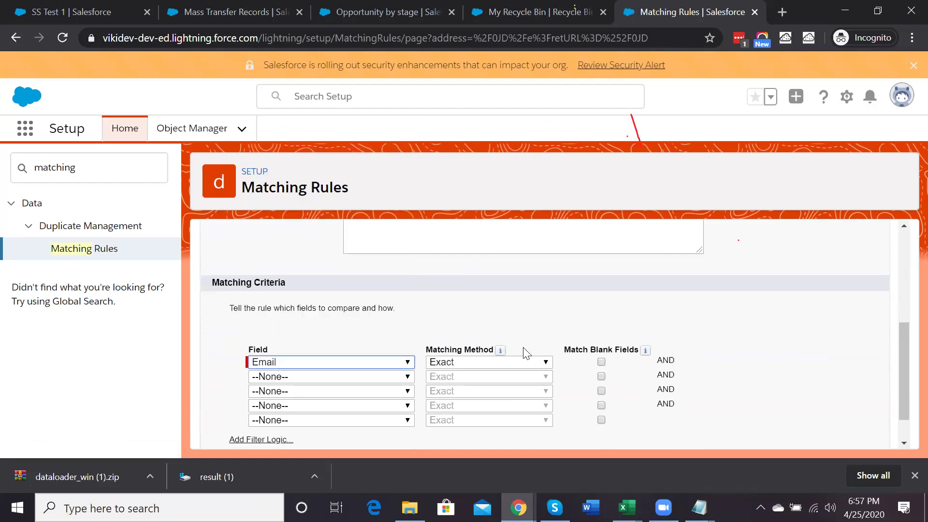
click(472, 367)
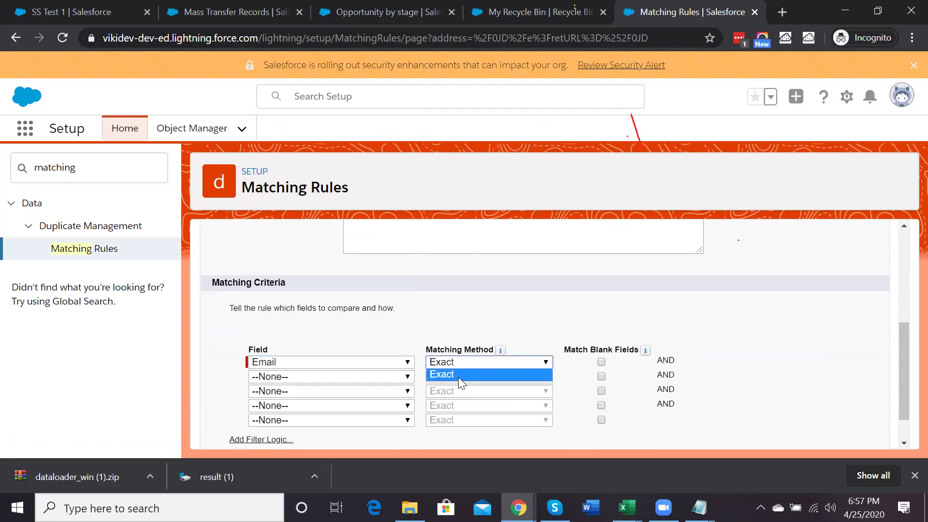
click(328, 378)
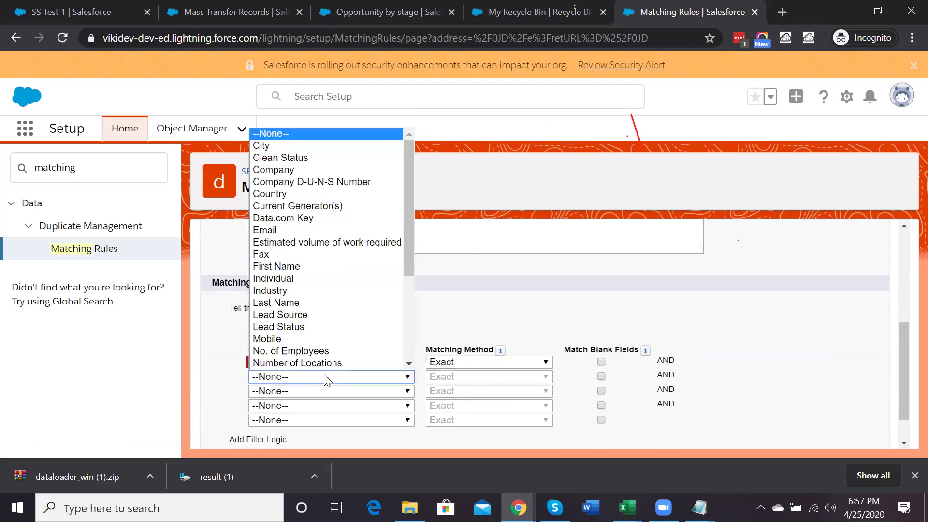
click(306, 169)
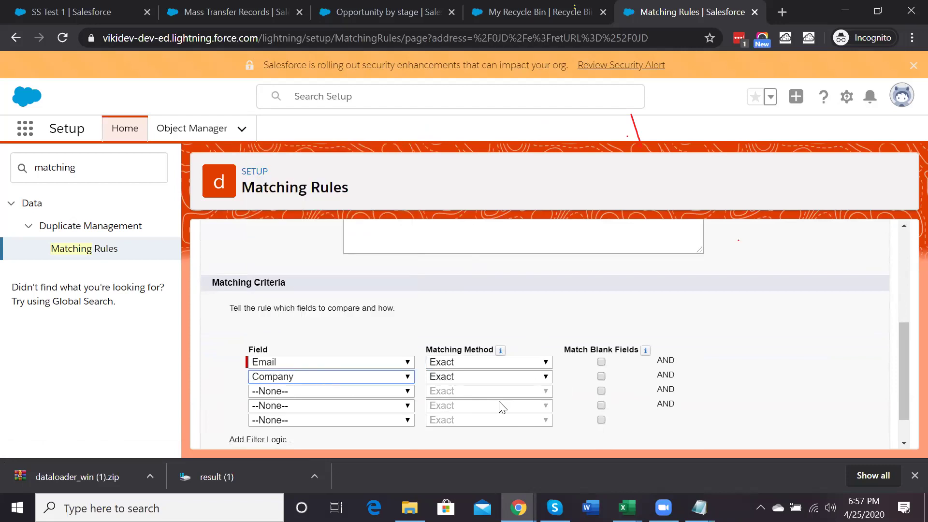
click(469, 376)
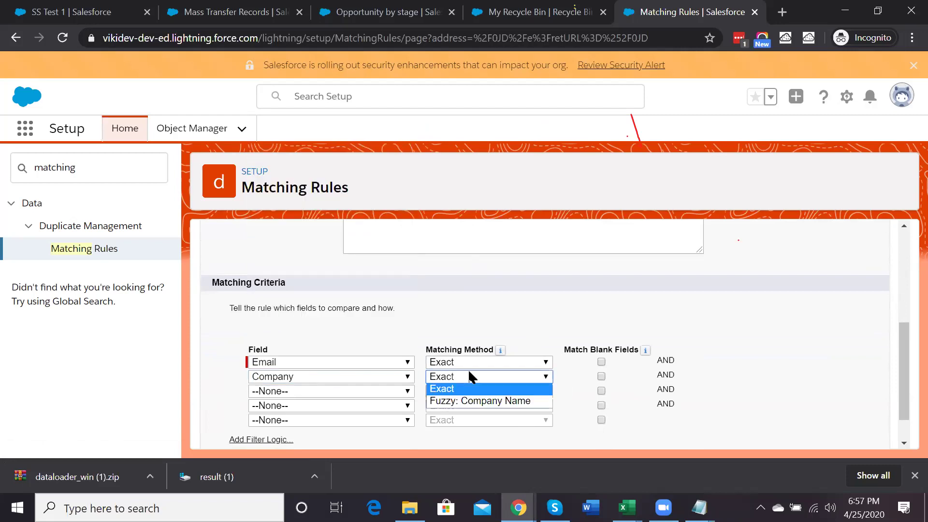
click(470, 402)
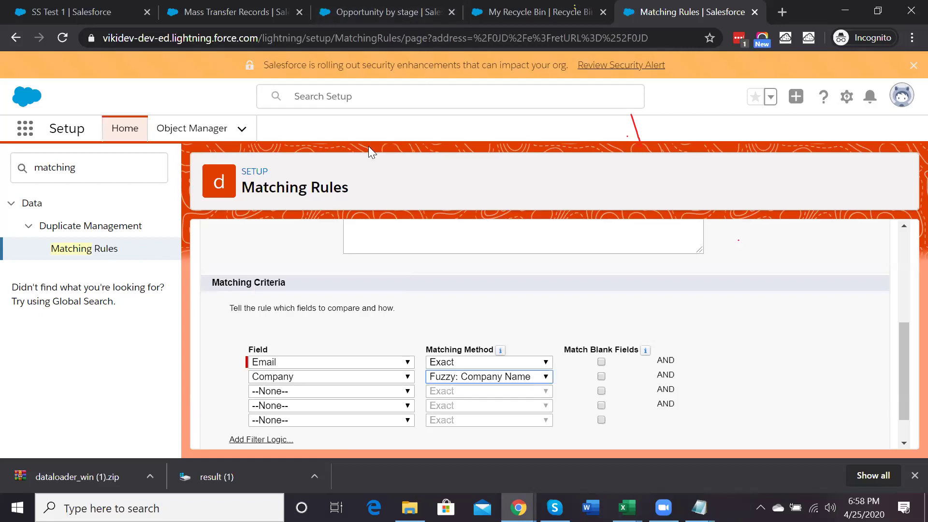
click(329, 95)
text(R)
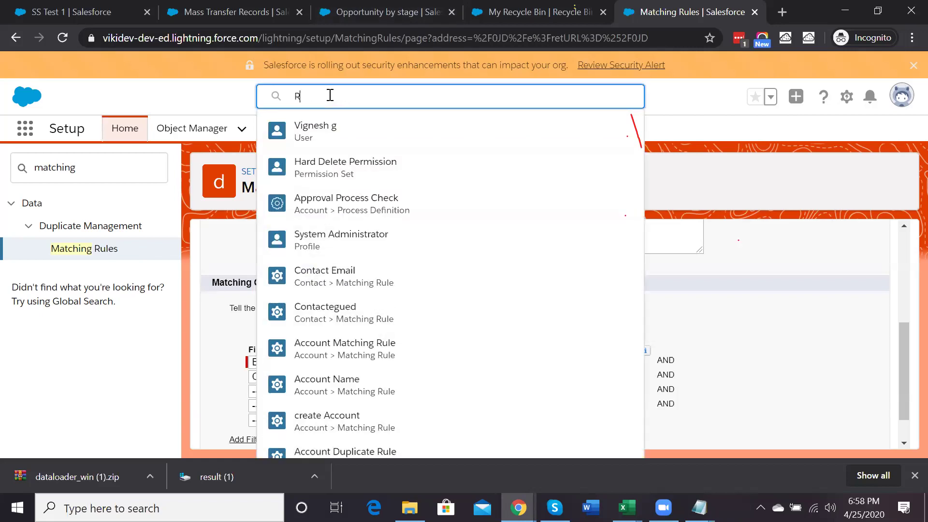
key(BackSpace)
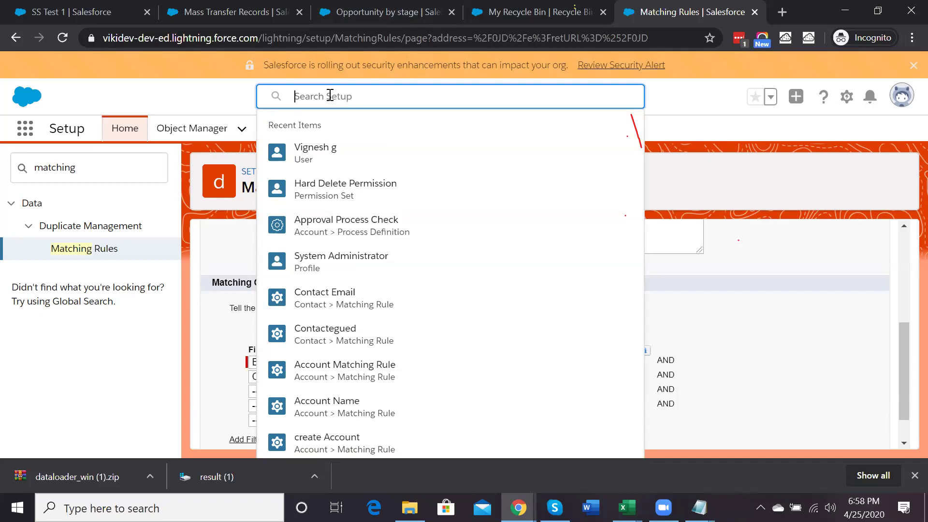
text(Training)
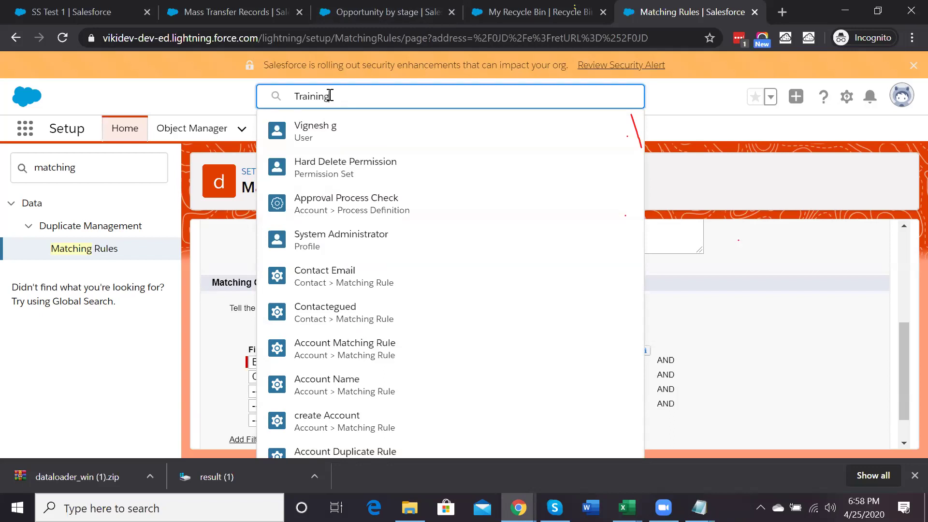
text(N)
key(BackSpace)
key(BackSpace)
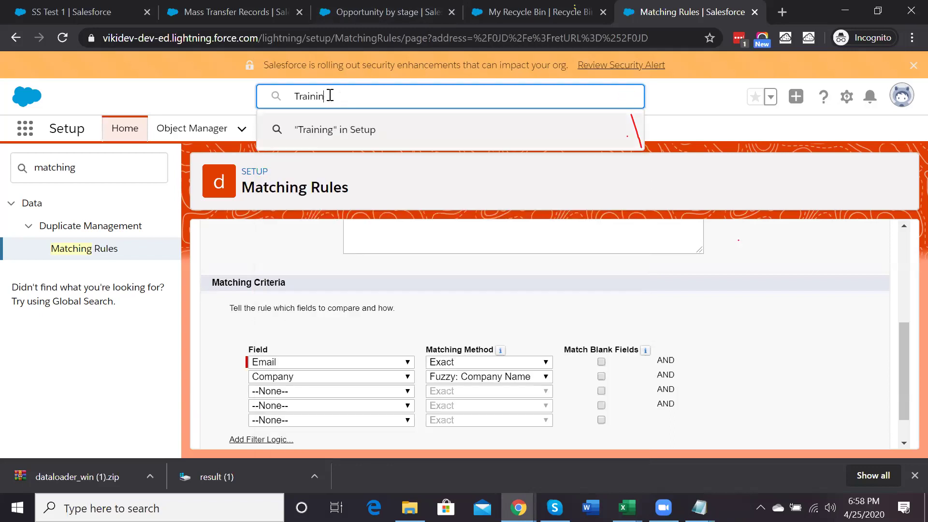
text(NG)
key(ctrl+a)
key(BackSpace)
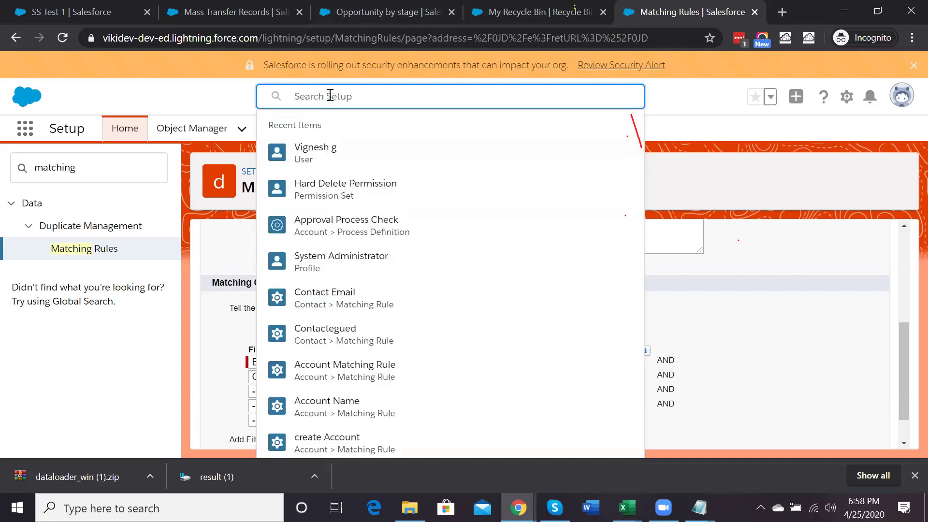
click(727, 173)
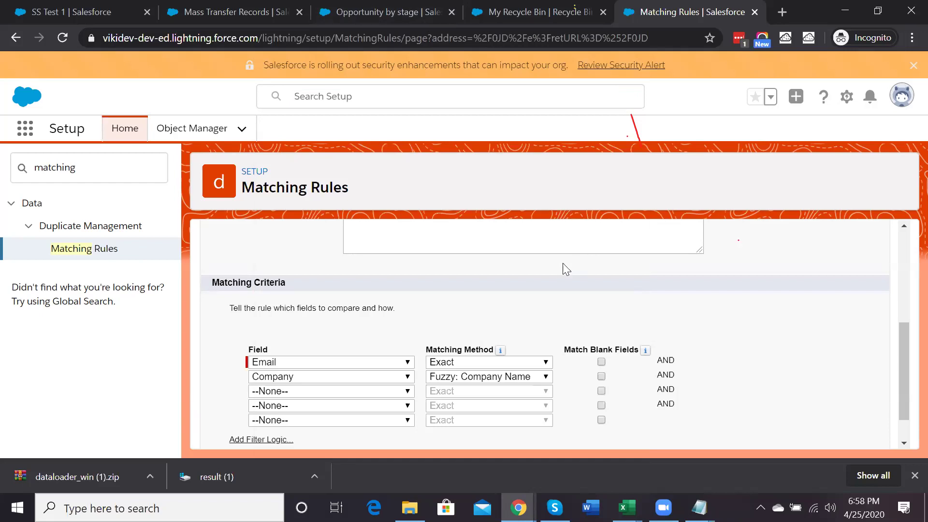
Set the second criterion's Field to --None--, keeping only exact Email, and save the Lead rule
click(467, 381)
click(465, 387)
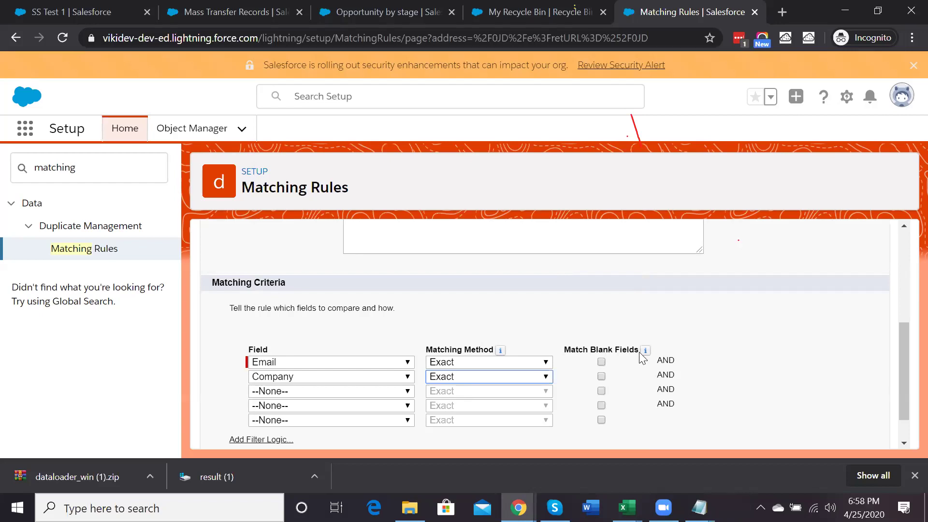
click(605, 377)
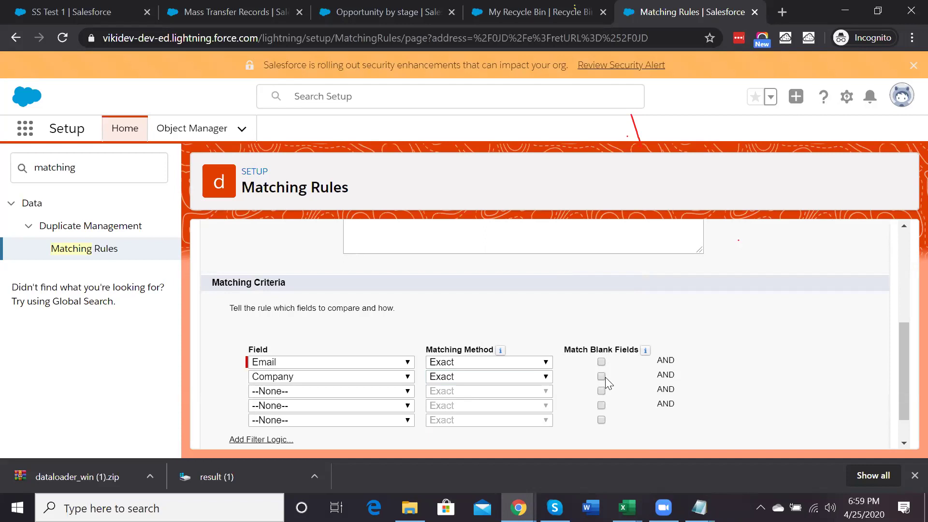
scroll(606, 377, down, 2)
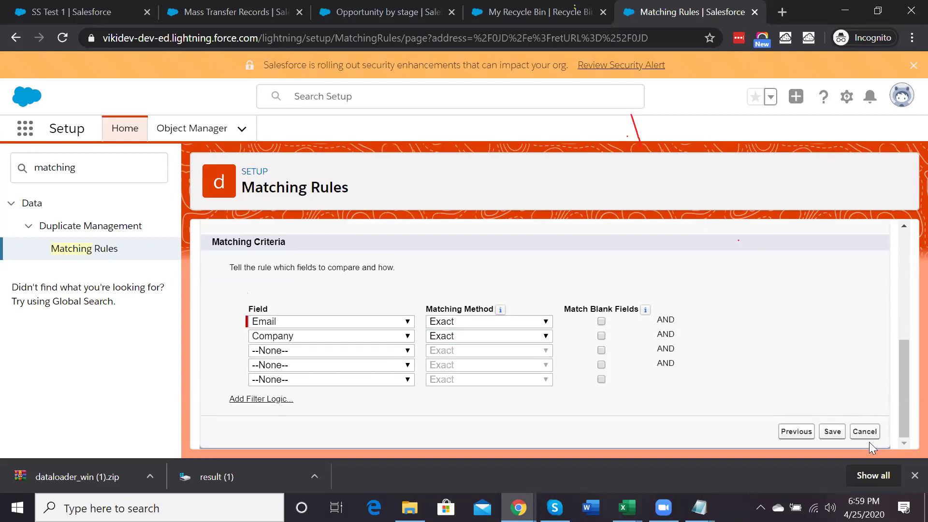
click(296, 335)
click(293, 93)
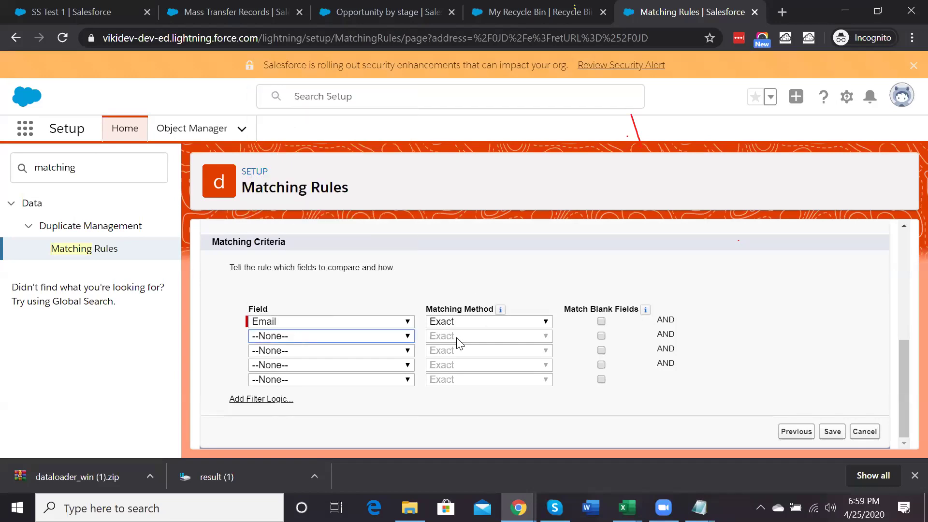
click(832, 432)
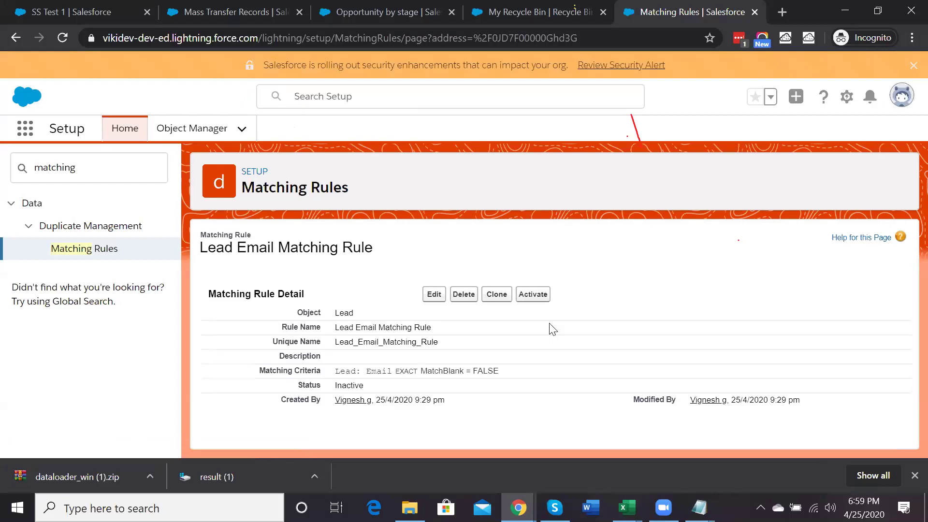
Activate Lead Email Matching Rule and go back to the All Matching Rules list
click(532, 294)
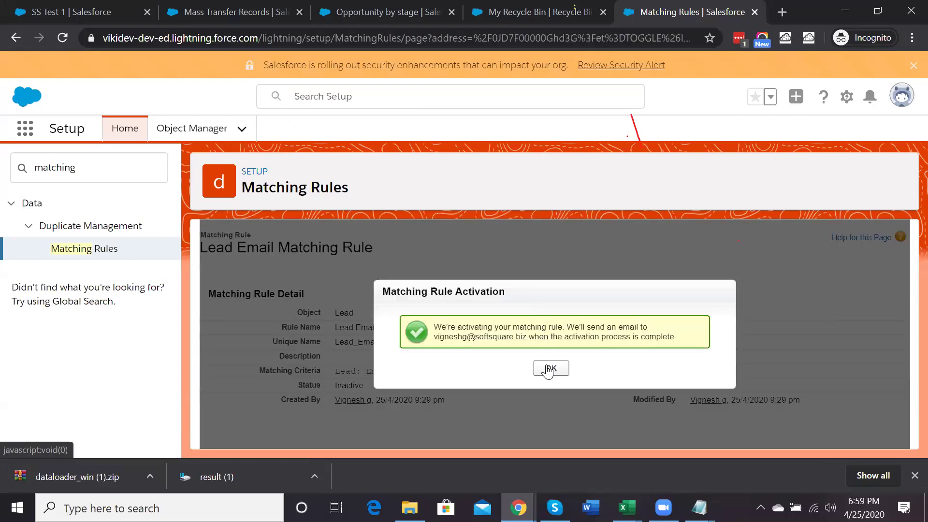
click(550, 369)
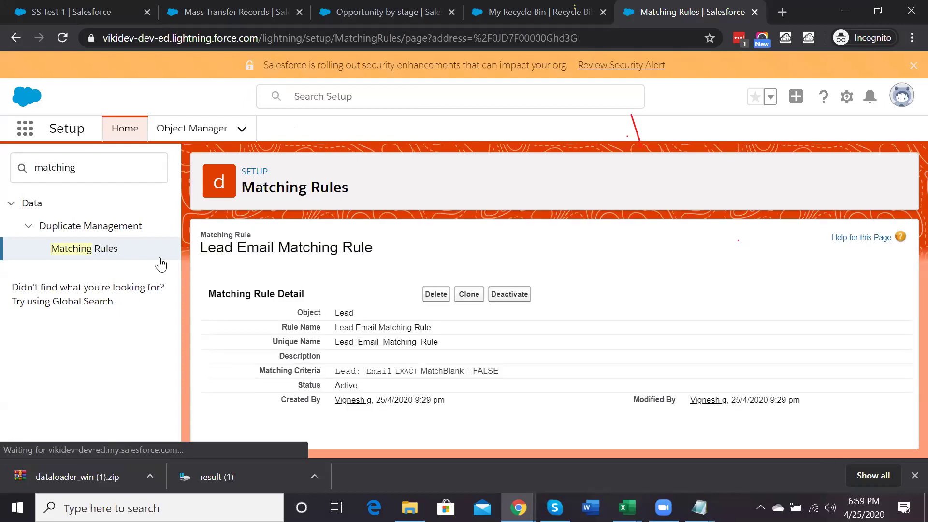
click(102, 251)
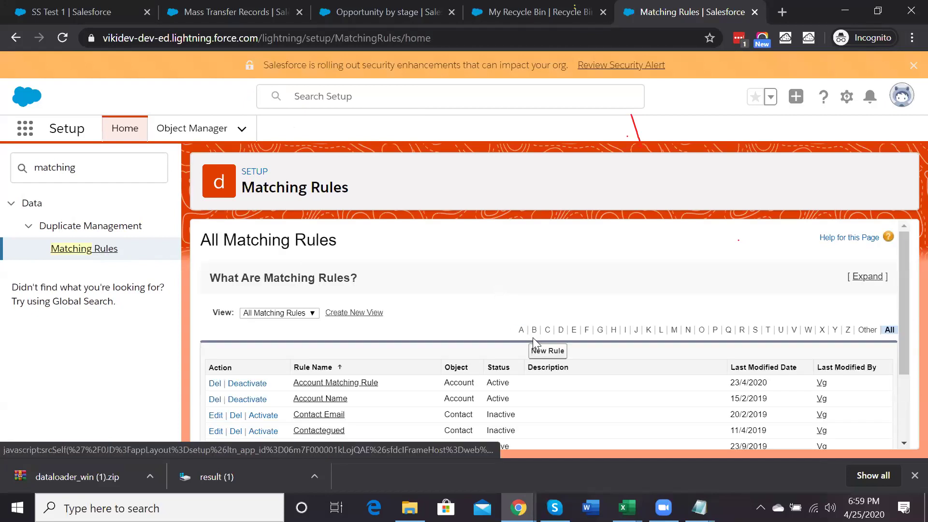
Start a new Contact matching rule named 'Contact Email'
click(537, 355)
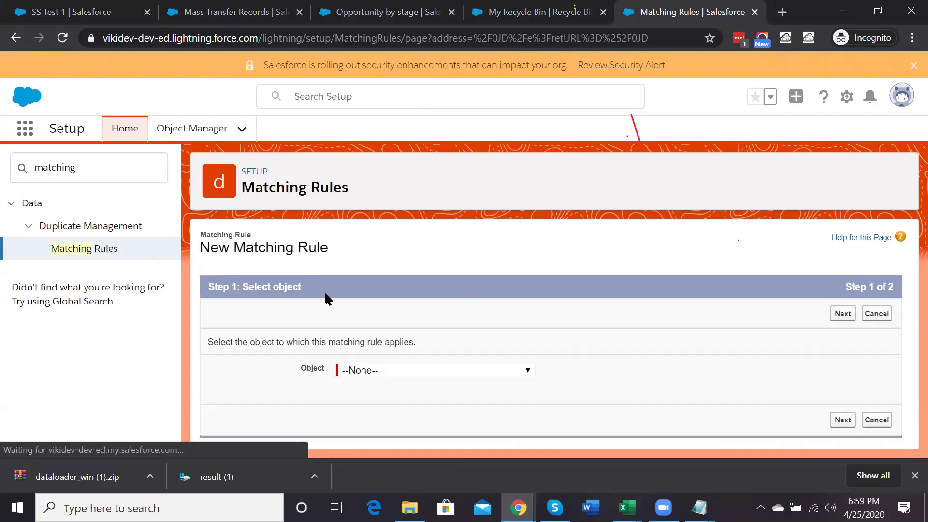
click(379, 374)
scroll(415, 220, down, 1)
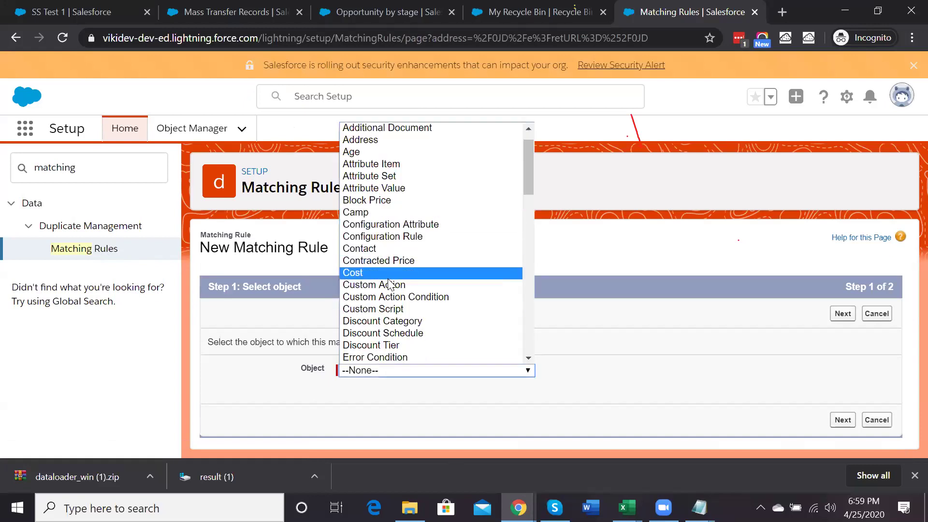
click(379, 251)
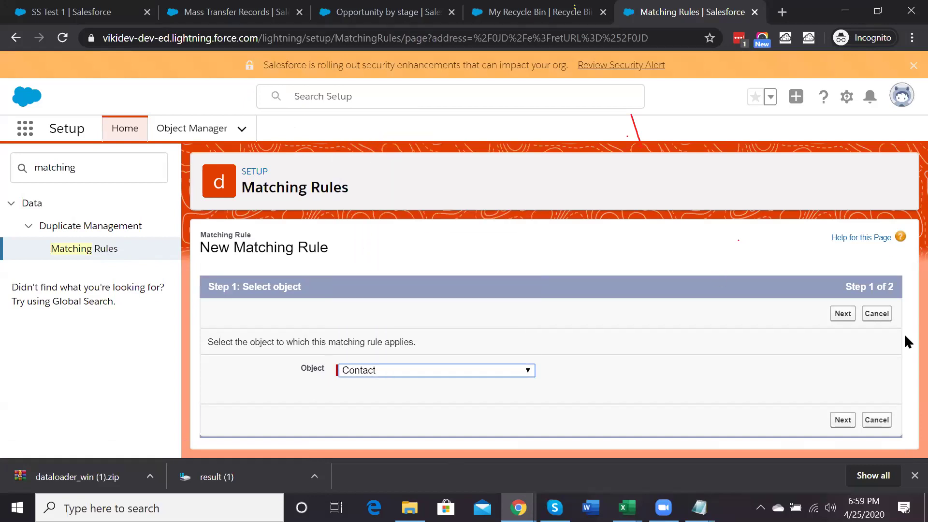
click(843, 314)
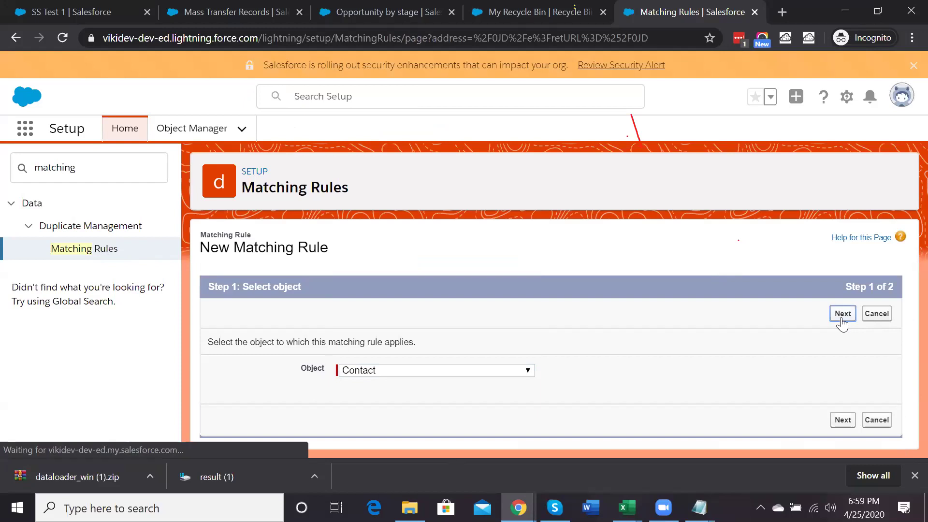
click(402, 383)
text(Contact Email)
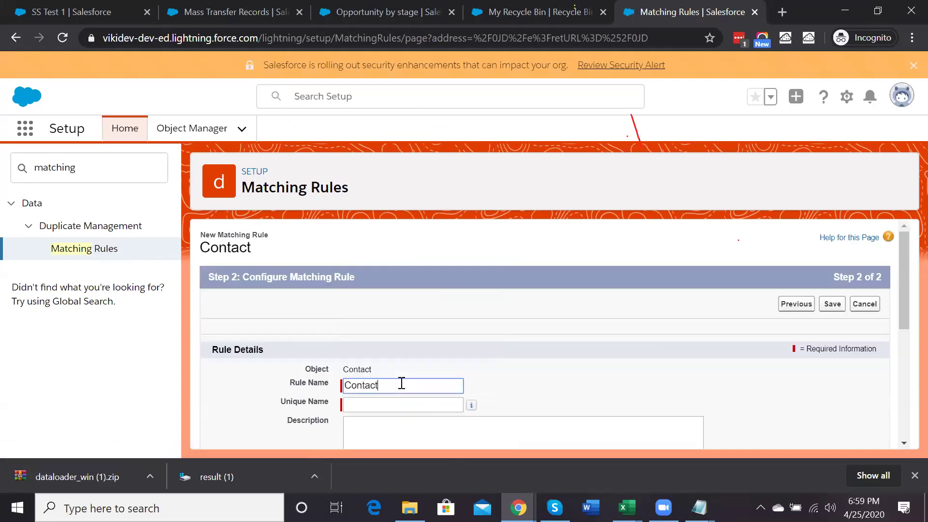
scroll(402, 383, down, 1)
scroll(401, 383, down, 1)
click(377, 355)
Make the rule match contacts on the Email field and save it
scroll(377, 354, down, 2)
click(346, 400)
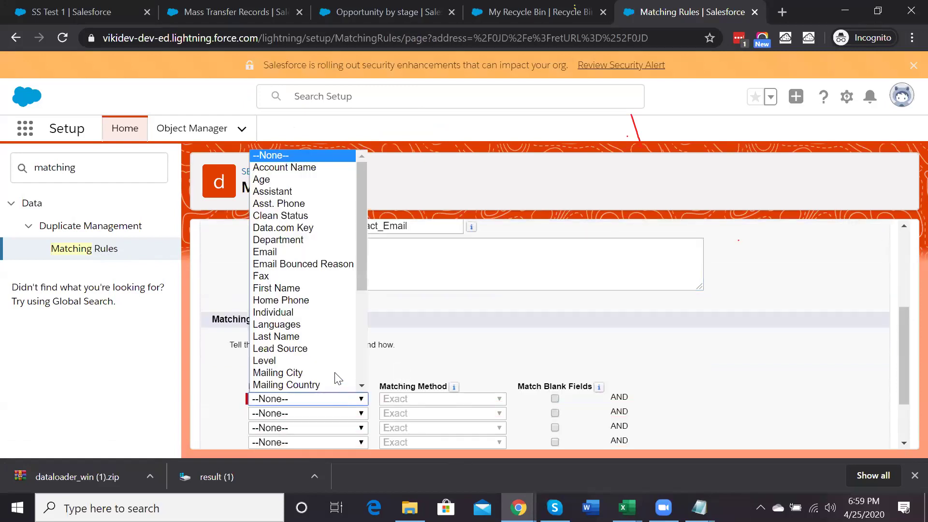
scroll(328, 312, down, 1)
click(301, 228)
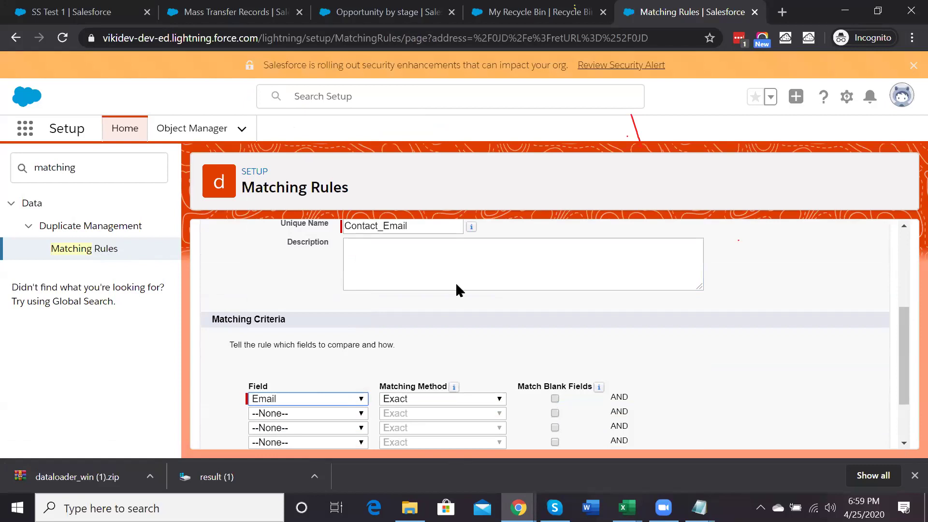
scroll(667, 379, up, 4)
click(829, 305)
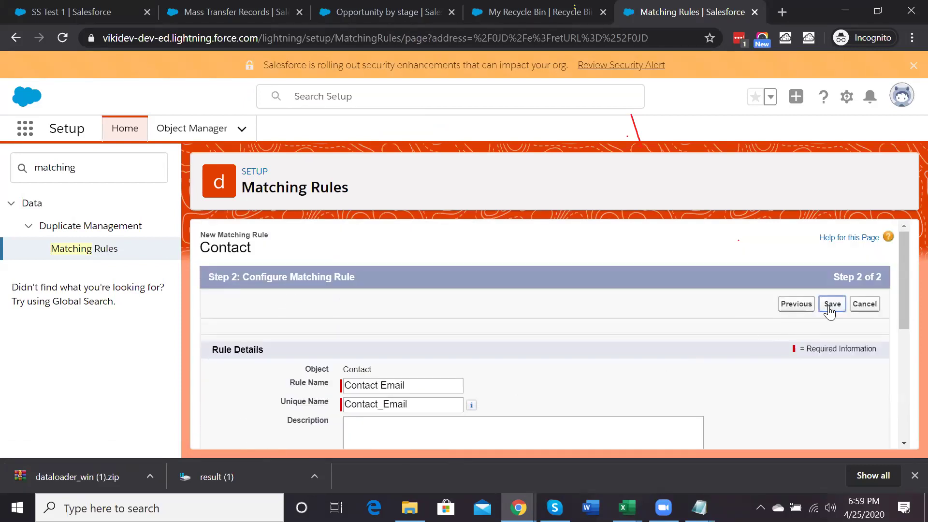
Change the duplicate unique name to Contact_Email1, save, and search Quick Find for 'dupli'
scroll(443, 325, down, 2)
click(435, 327)
text(1)
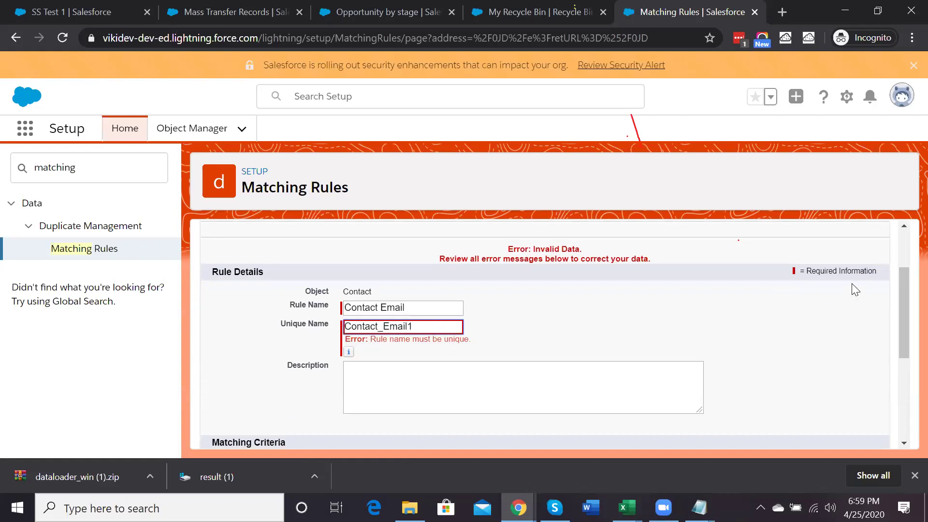
scroll(852, 286, up, 2)
click(832, 298)
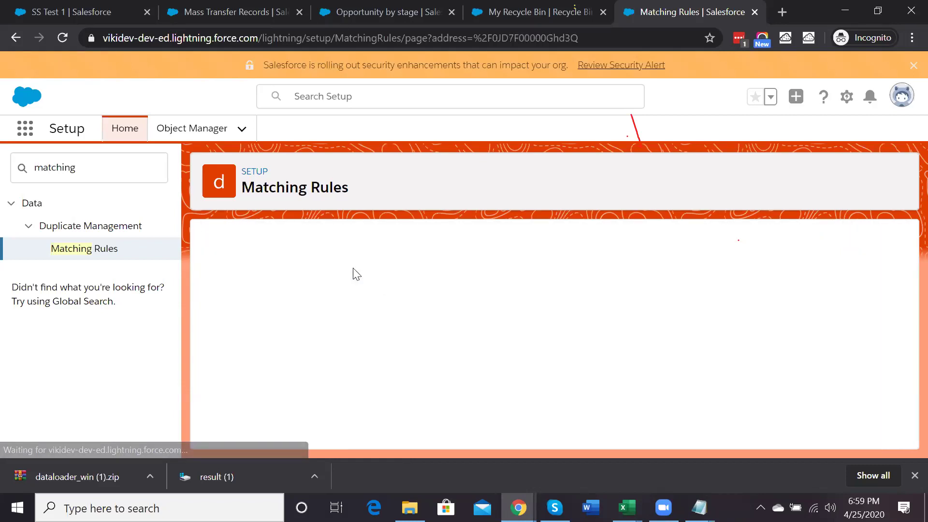
double_click(70, 169)
text(du)
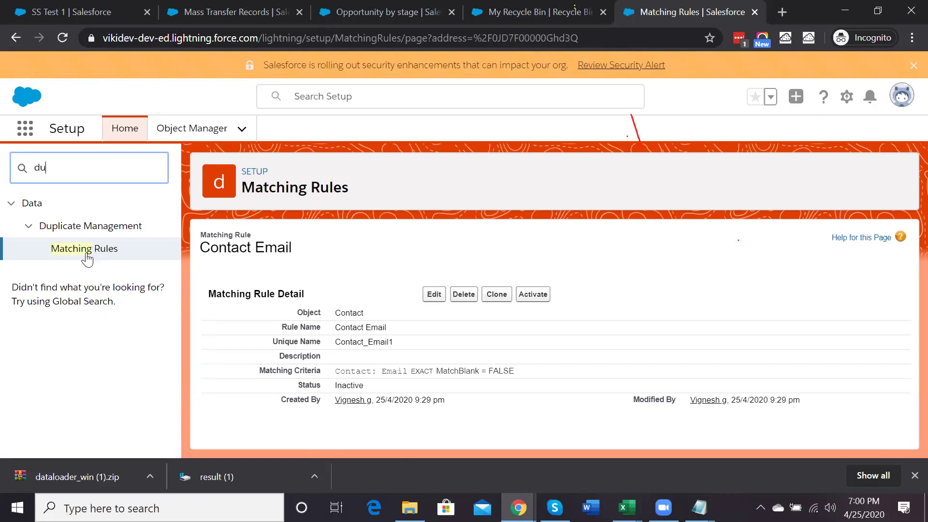
text(pli)
Create a new Lead duplicate rule and name it 'Lead Duplicate Record'
click(76, 272)
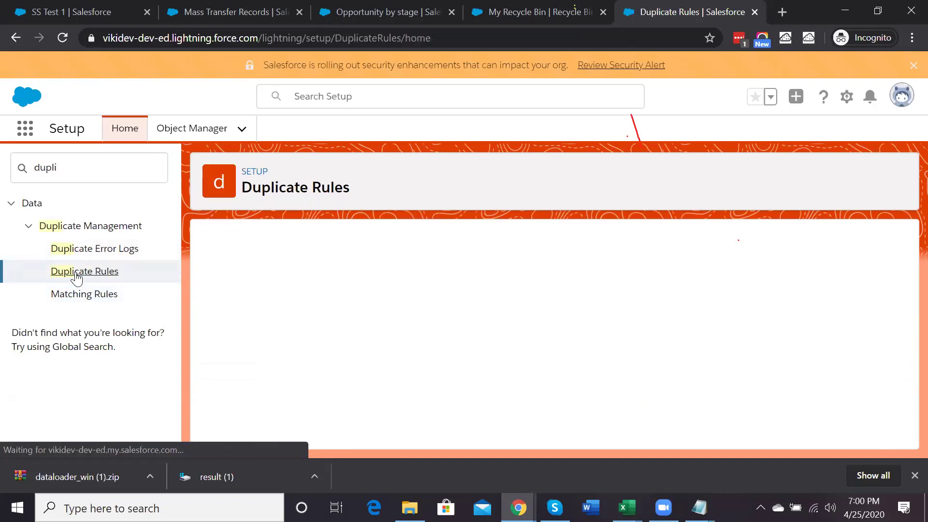
scroll(484, 308, down, 2)
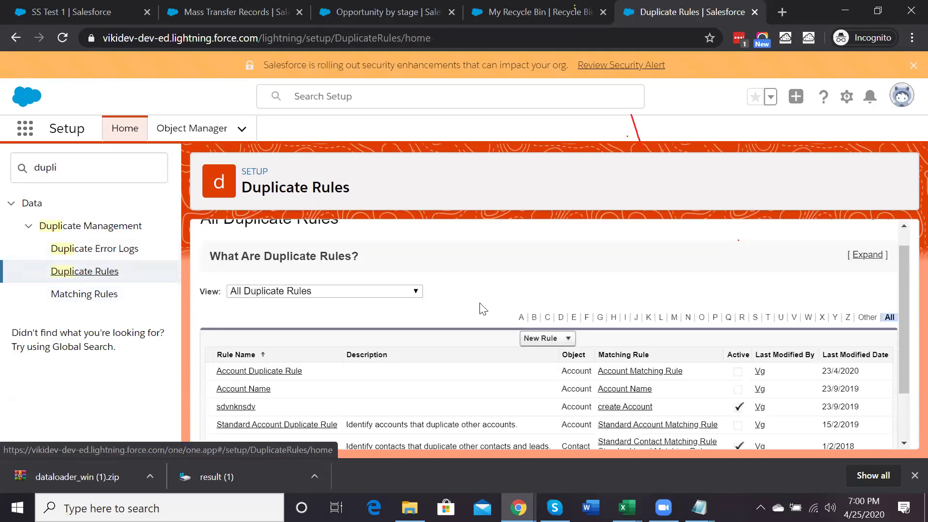
click(550, 283)
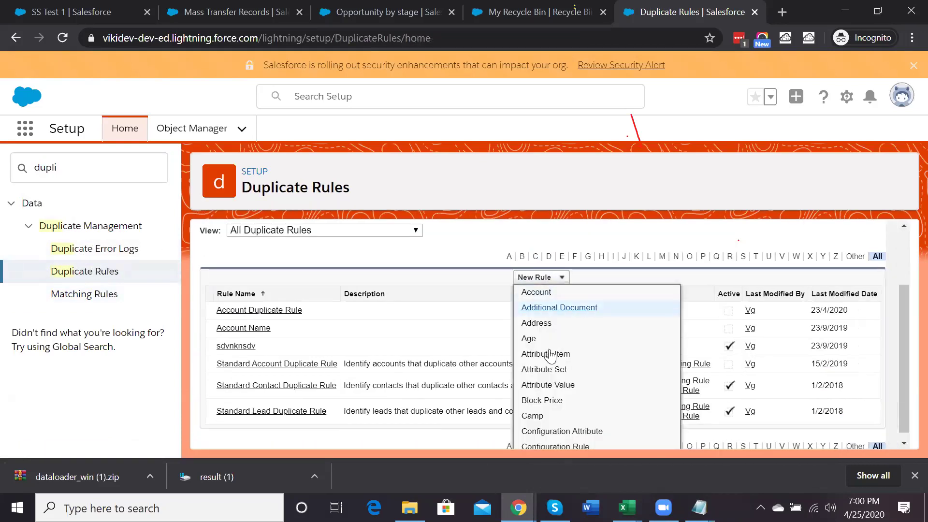
scroll(549, 368, down, 8)
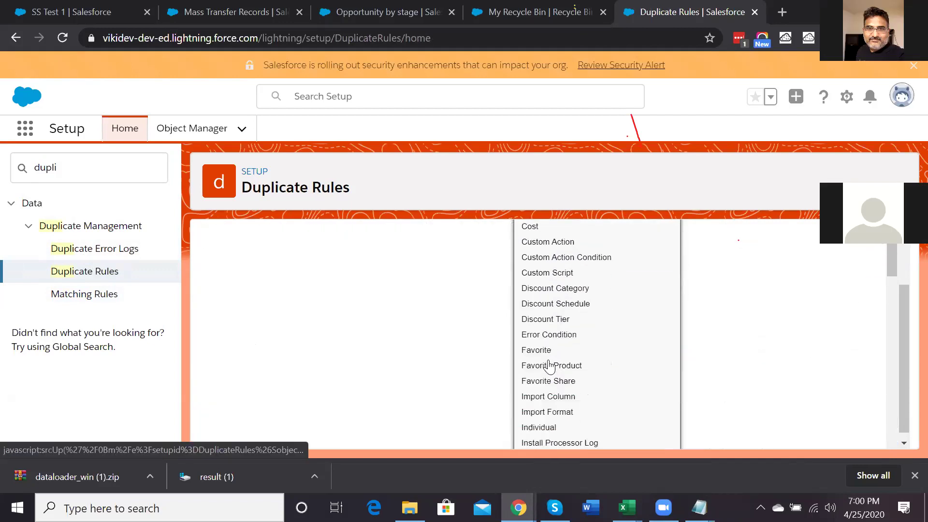
click(530, 415)
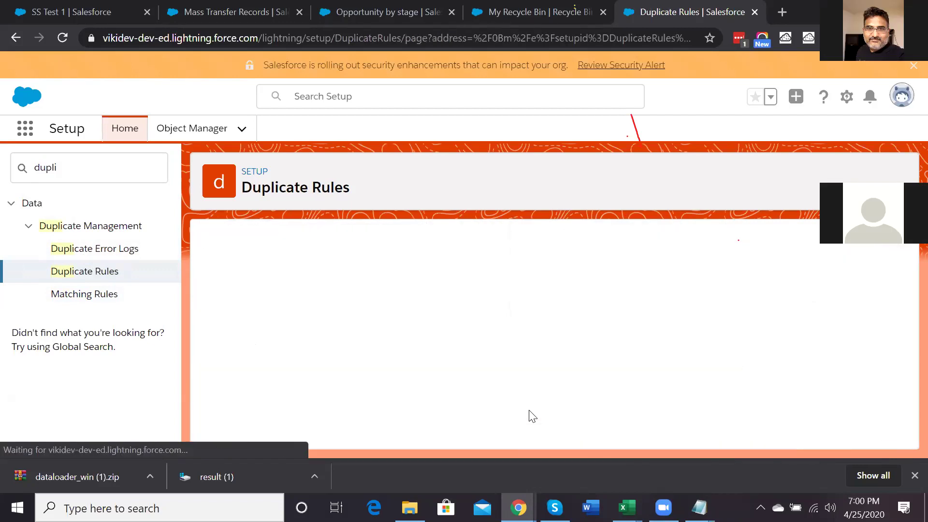
click(345, 320)
text(Lead Du)
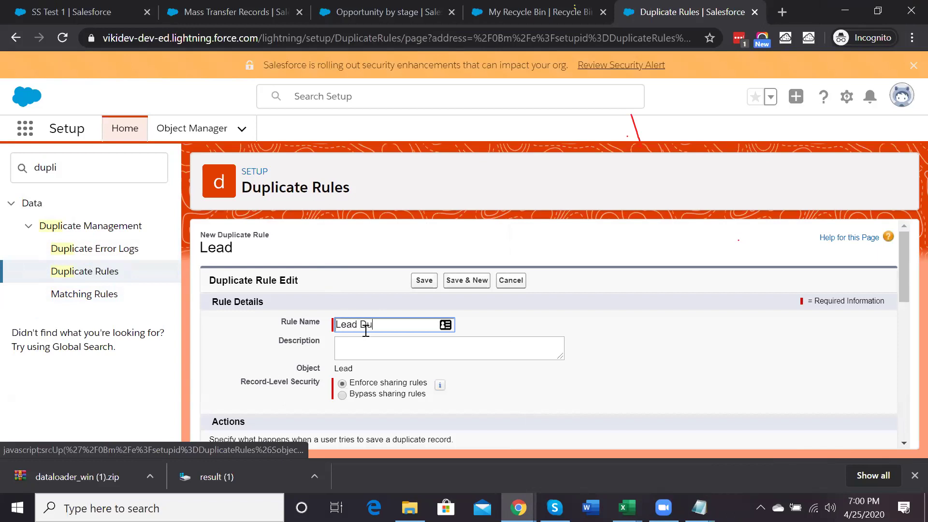
text(plicate Record)
click(394, 346)
scroll(394, 344, down, 2)
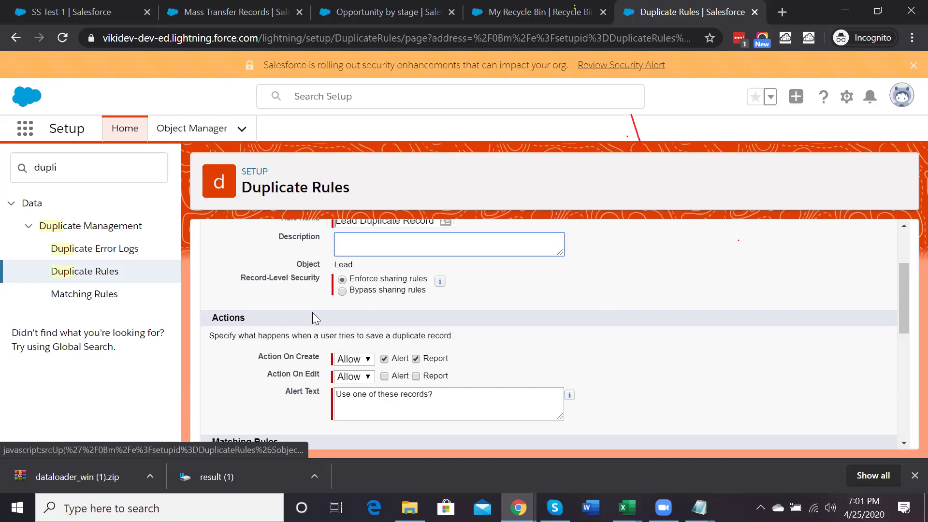
Set the rule to bypass sharing rules, leaving Action On Create as Allow
click(342, 296)
click(342, 294)
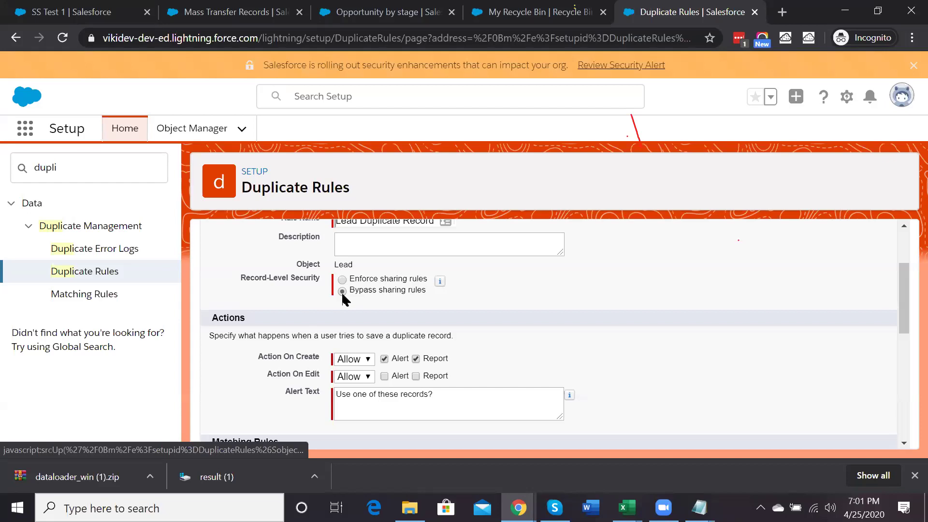
scroll(344, 298, down, 1)
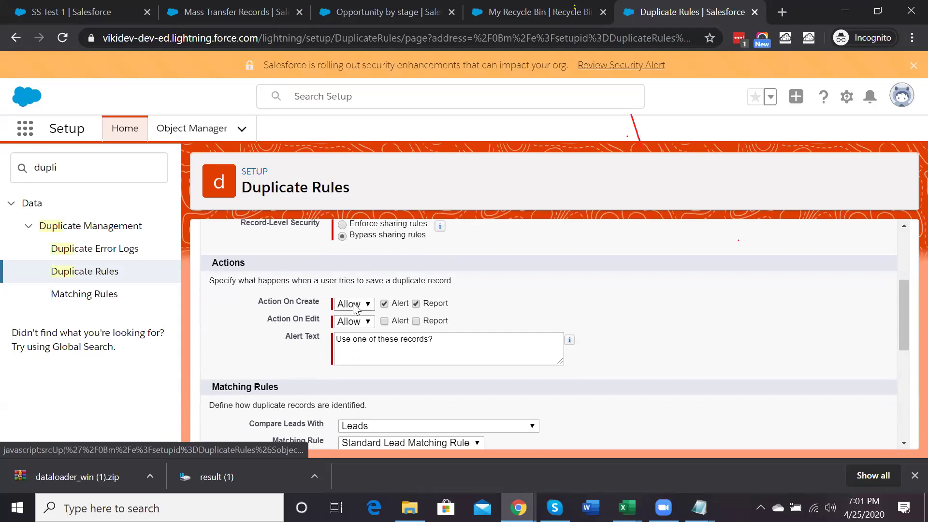
click(356, 307)
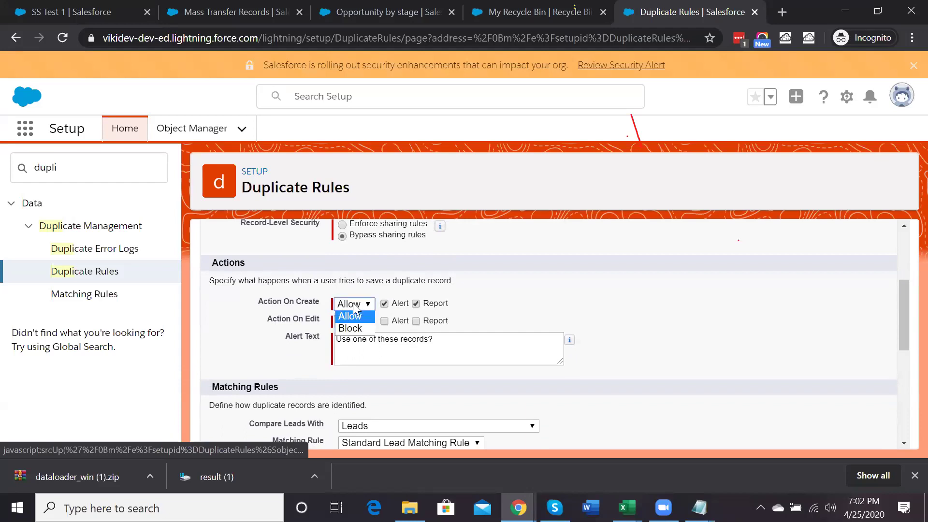
click(355, 328)
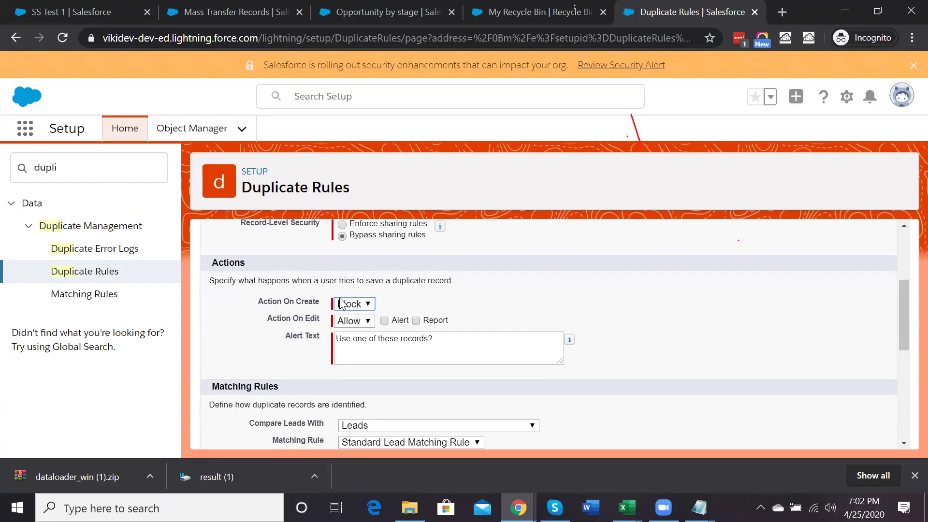
click(341, 304)
click(352, 314)
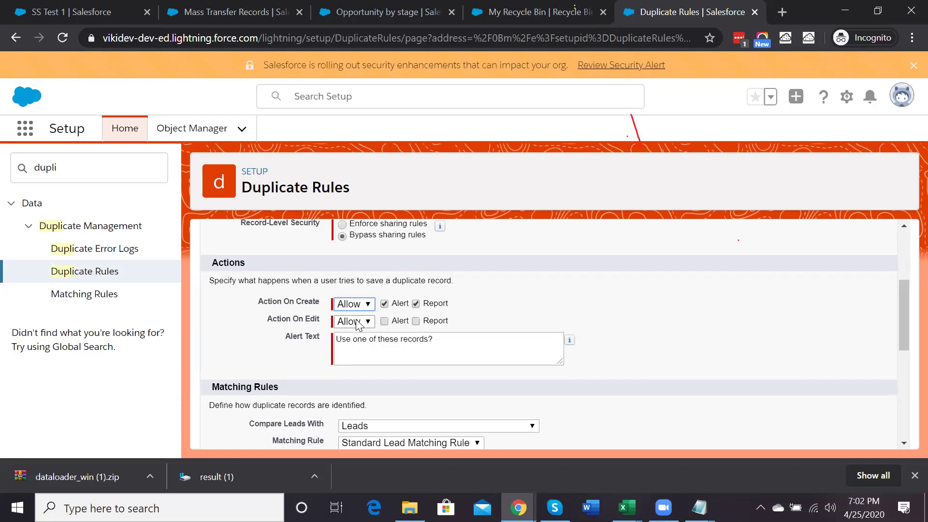
scroll(358, 325, down, 1)
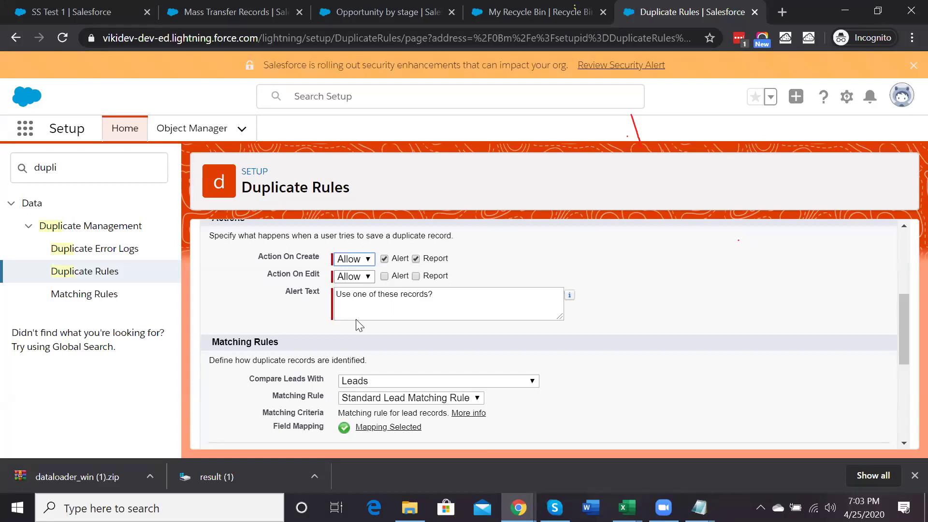
Choose Lead Email Matching Rule as the rule for comparing leads and review its field mapping
scroll(358, 325, down, 2)
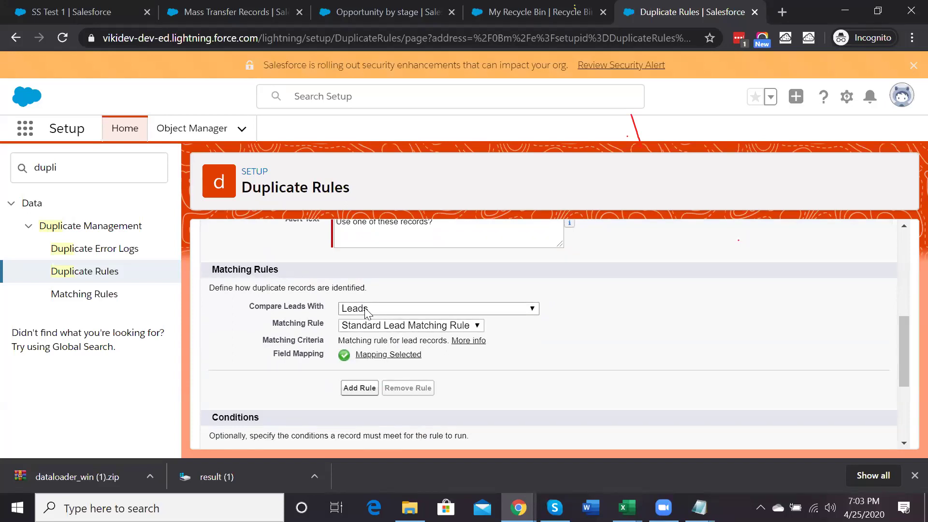
click(377, 333)
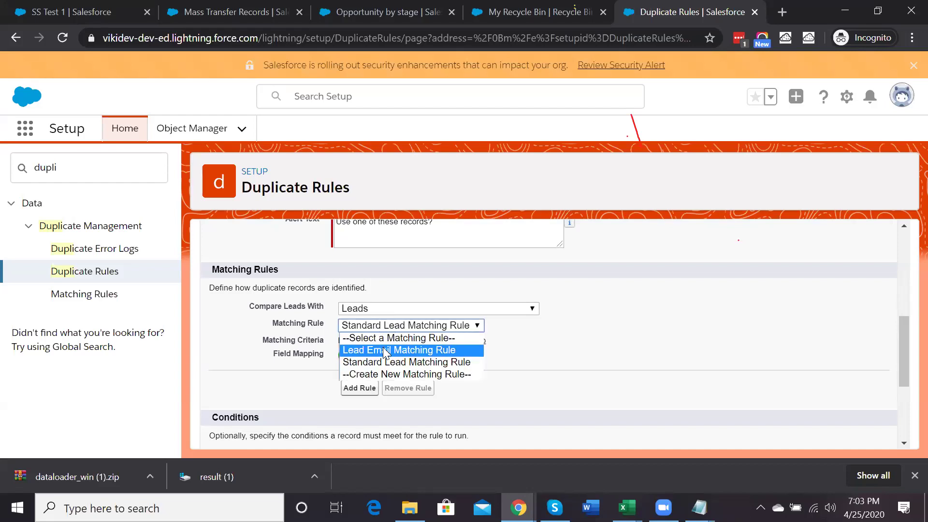
click(384, 352)
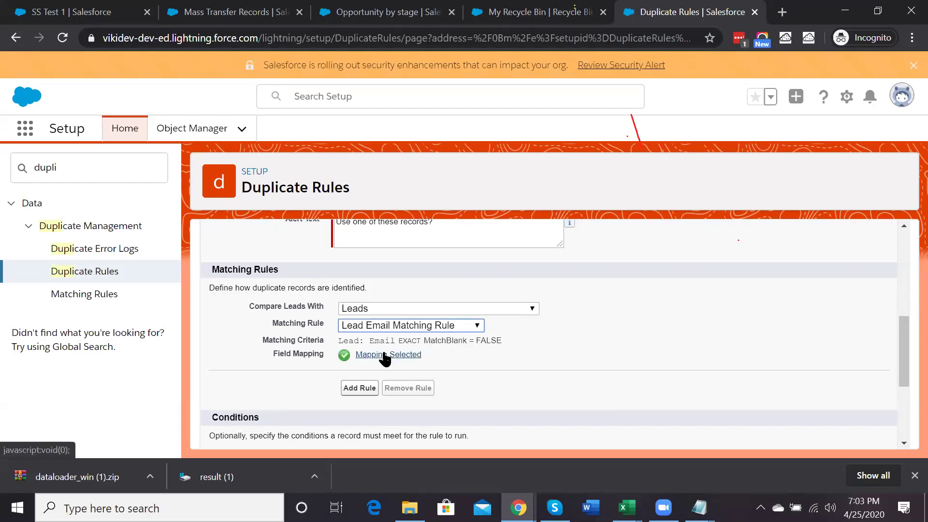
click(386, 356)
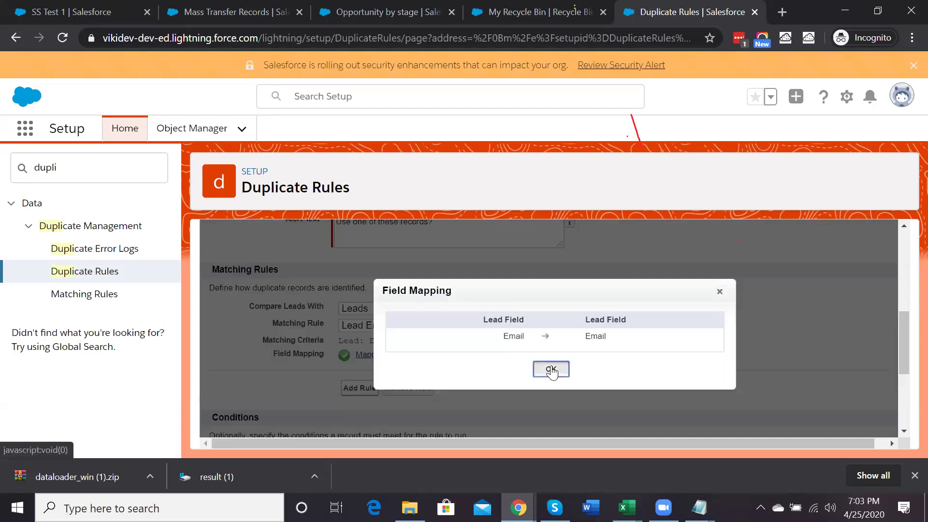
click(552, 370)
scroll(365, 357, down, 1)
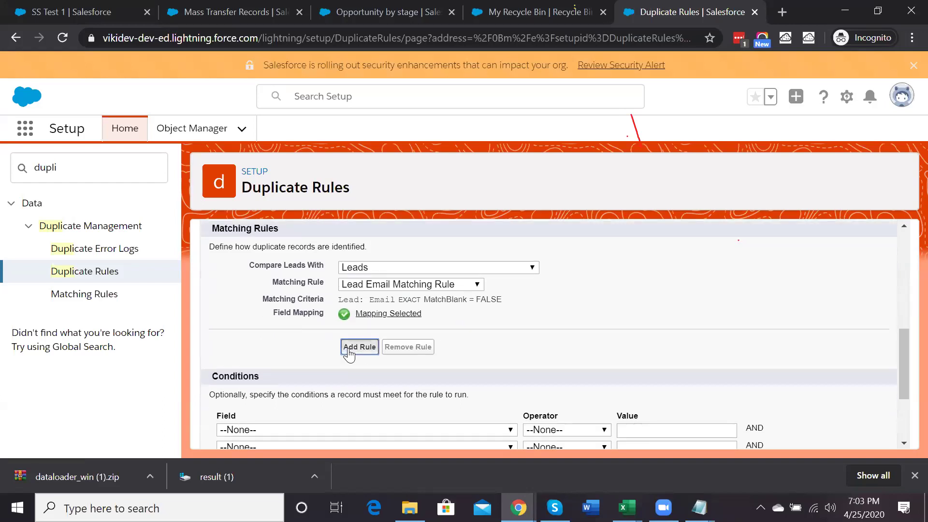
Add a second rule comparing Leads with Contacts via Contact Email, mapping Email to Email
click(348, 347)
scroll(348, 352, down, 1)
click(378, 297)
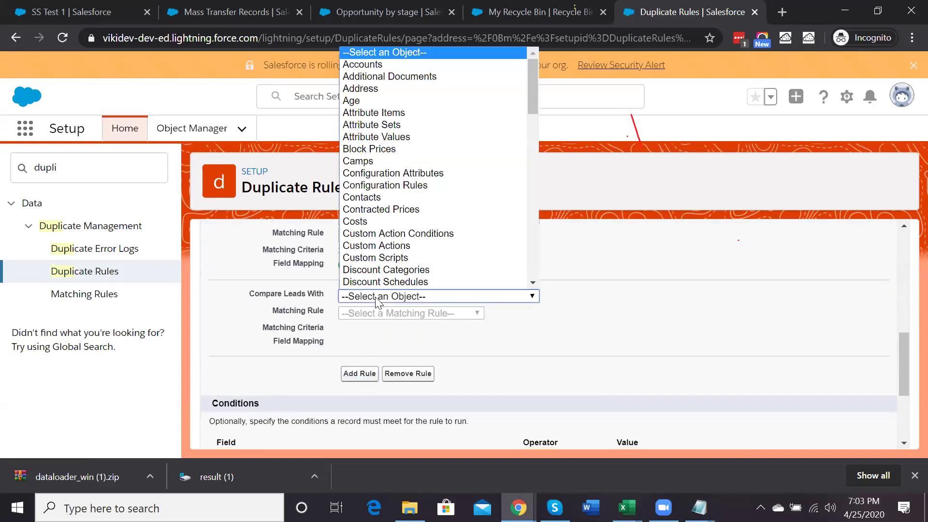
scroll(377, 174, down, 1)
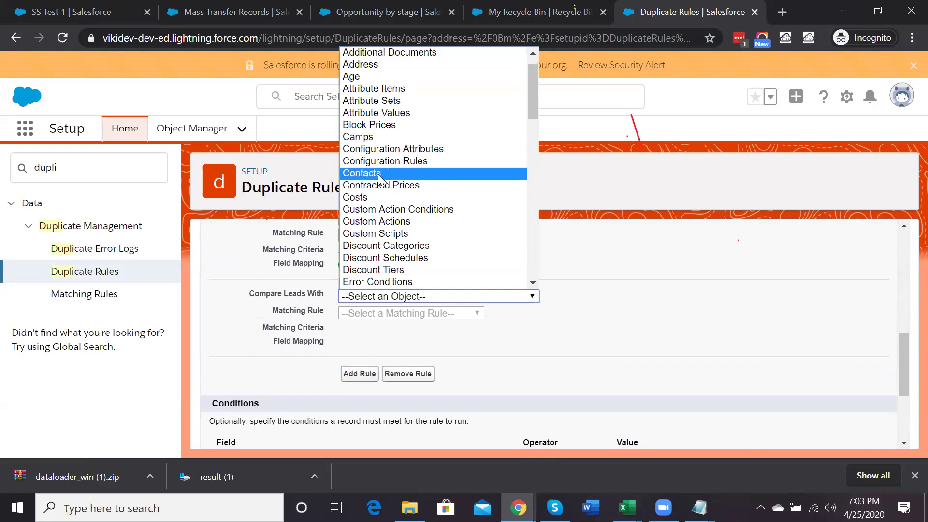
click(379, 175)
click(394, 315)
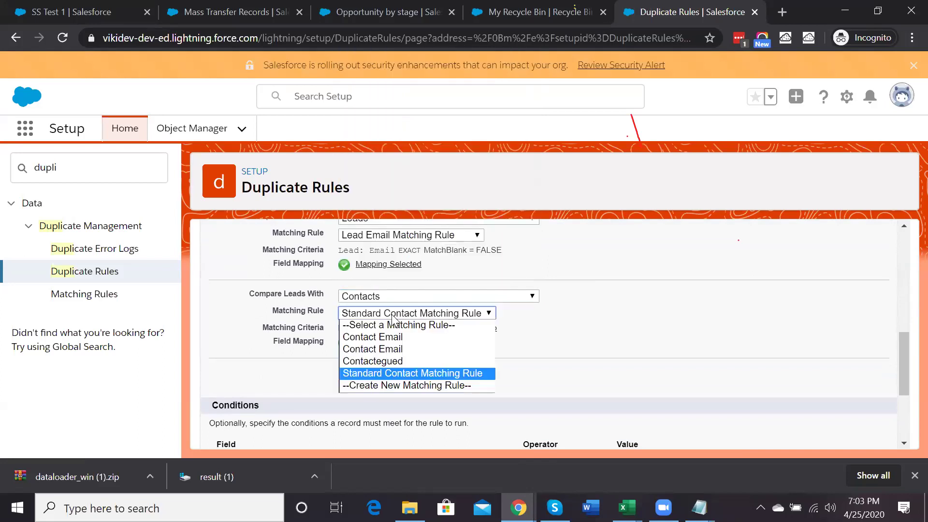
click(403, 348)
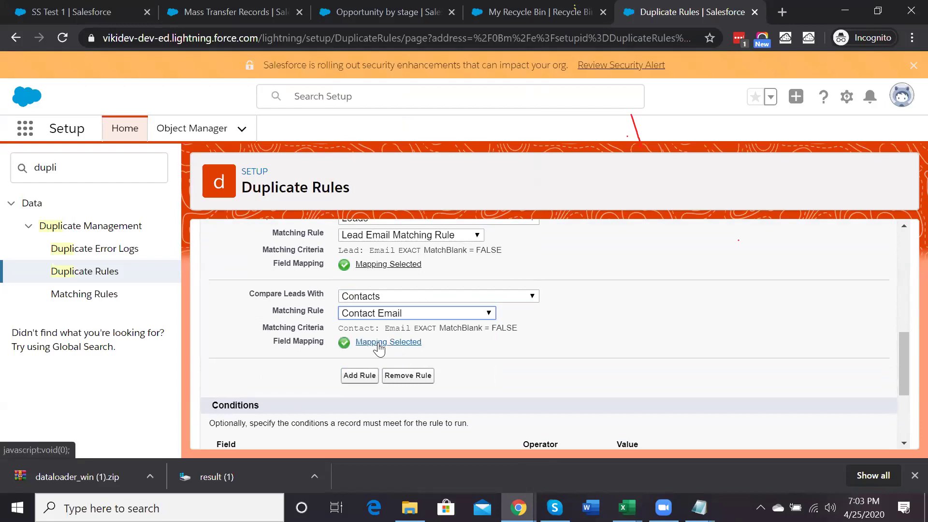
click(378, 345)
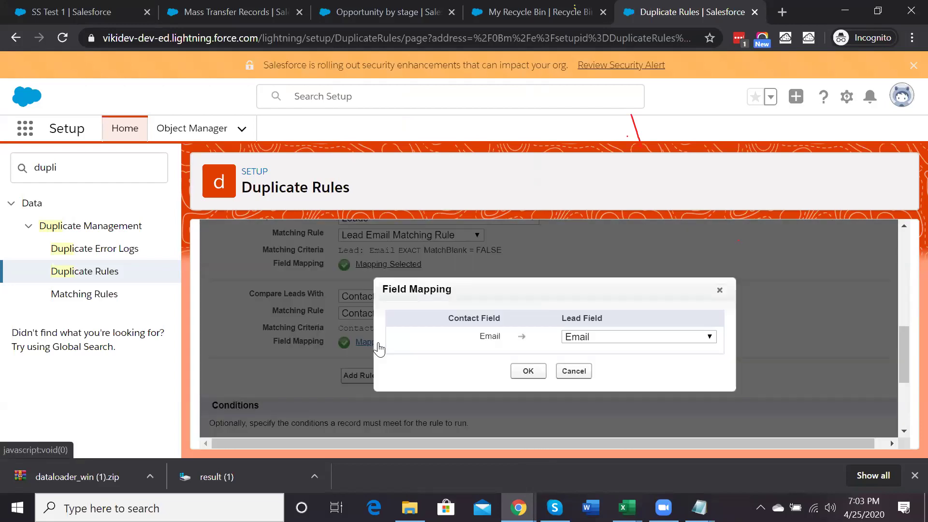
click(589, 341)
click(588, 344)
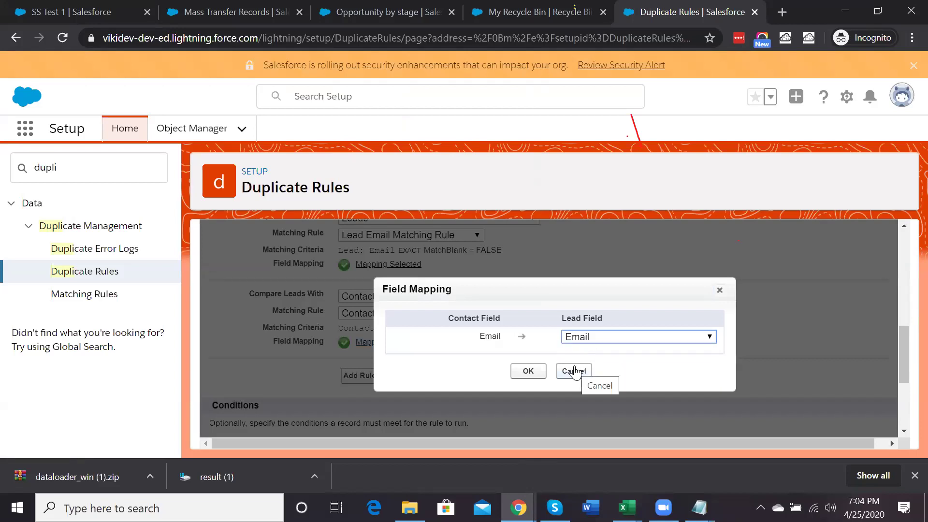
click(528, 373)
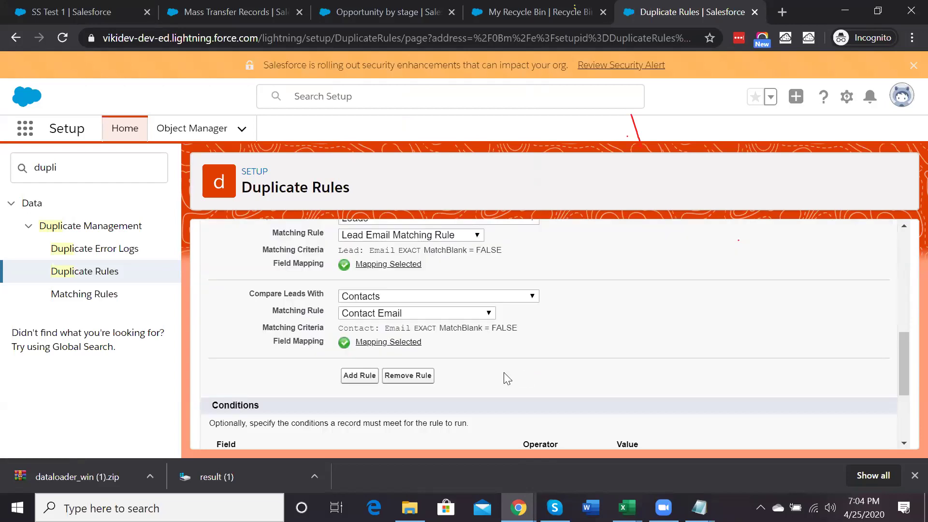
Add a condition where Lead Source equals Web
scroll(401, 361, down, 2)
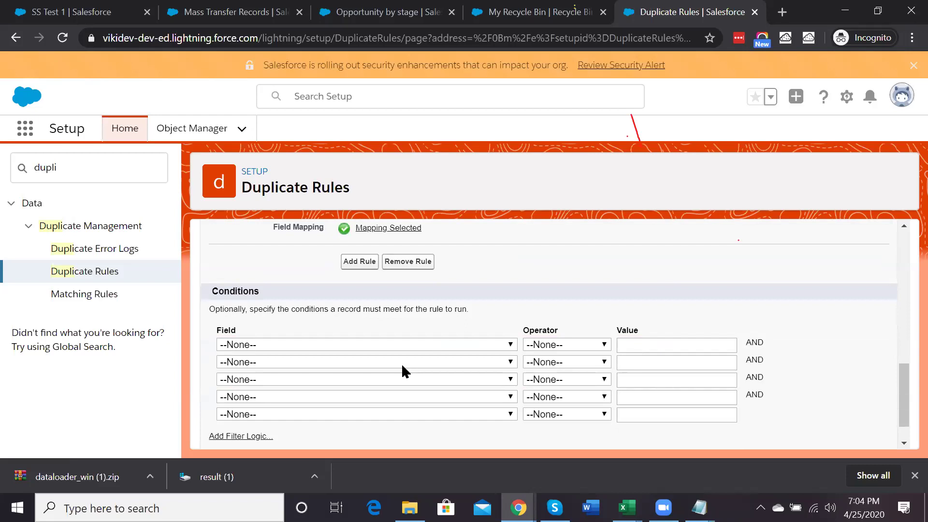
click(350, 346)
scroll(322, 154, down, 1)
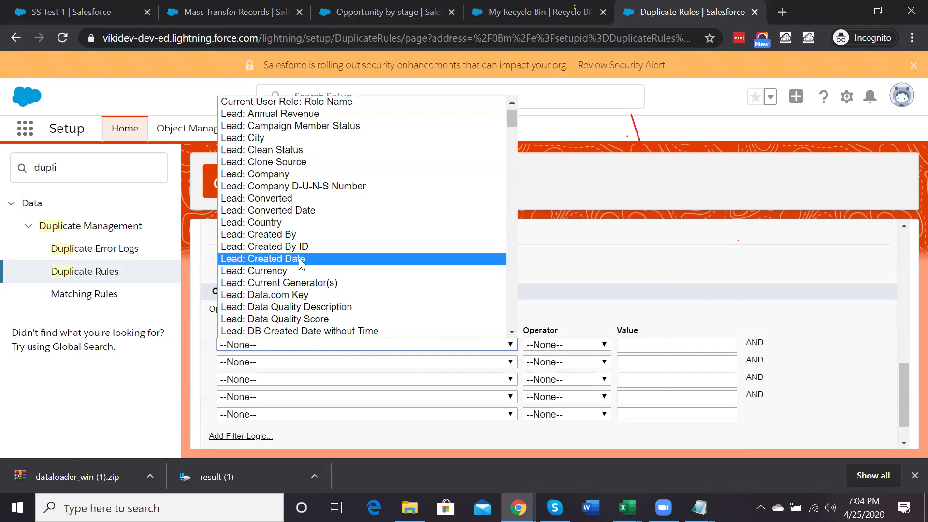
scroll(301, 261, down, 4)
scroll(300, 264, down, 10)
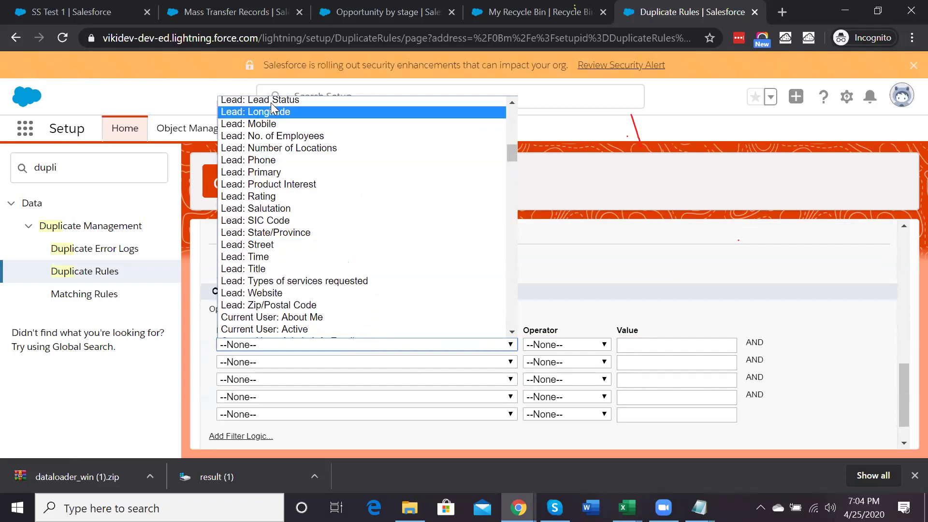
click(271, 101)
click(304, 344)
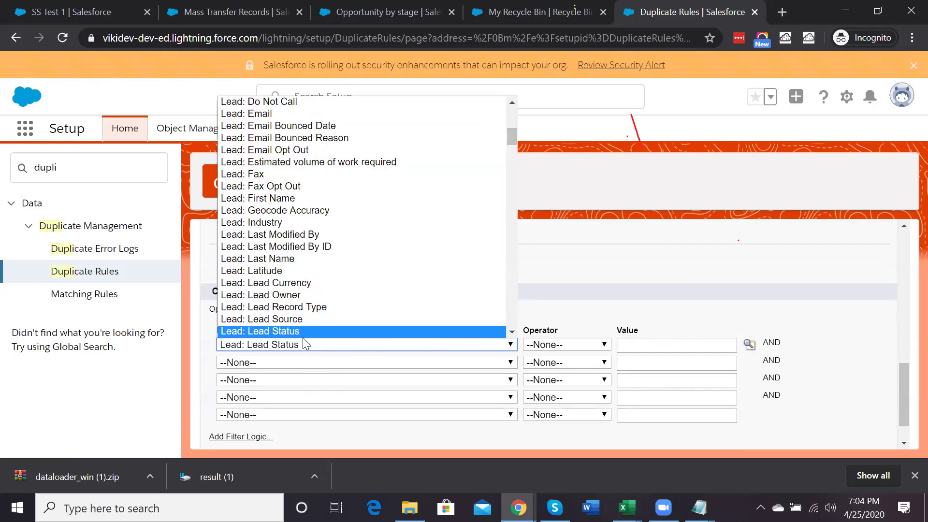
click(271, 318)
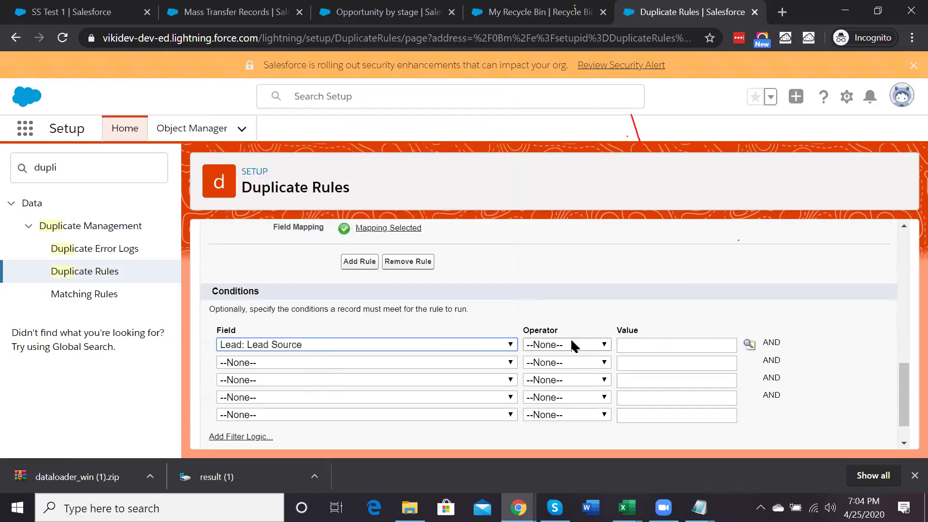
click(570, 345)
click(552, 211)
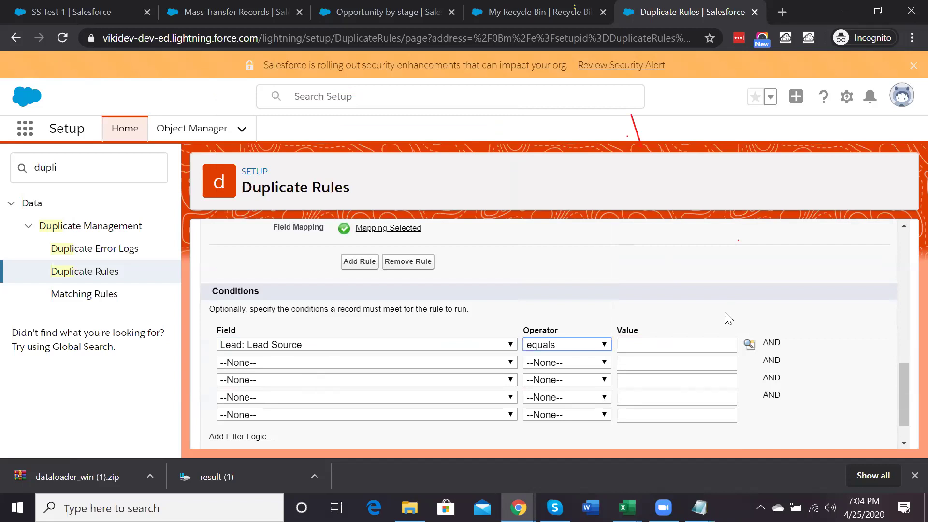
click(750, 345)
click(25, 142)
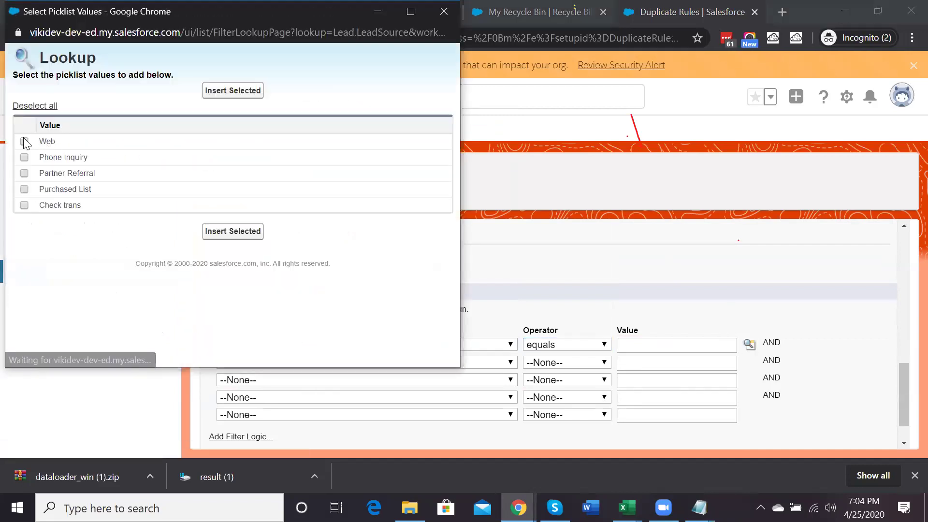
click(232, 231)
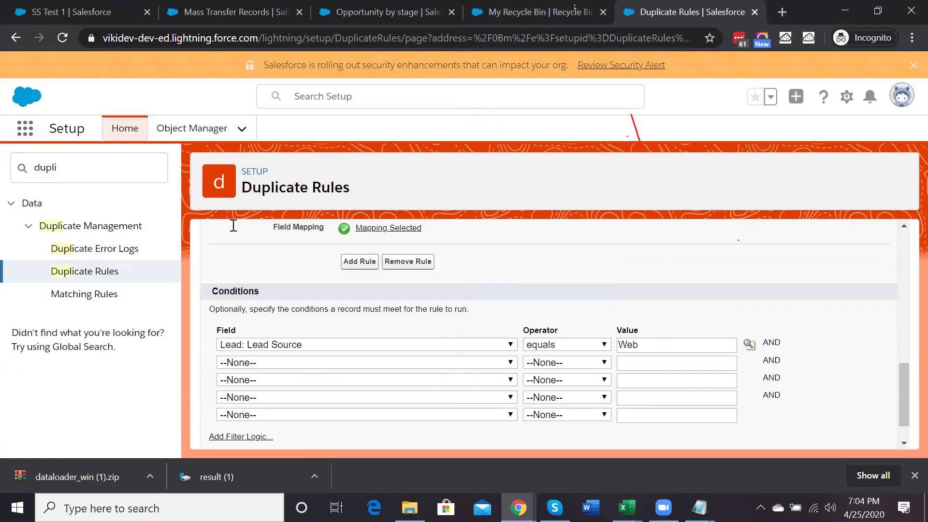
Reset the condition's field and operator to --None--, delete the Web value, and save the rule
click(333, 344)
scroll(310, 145, up, 8)
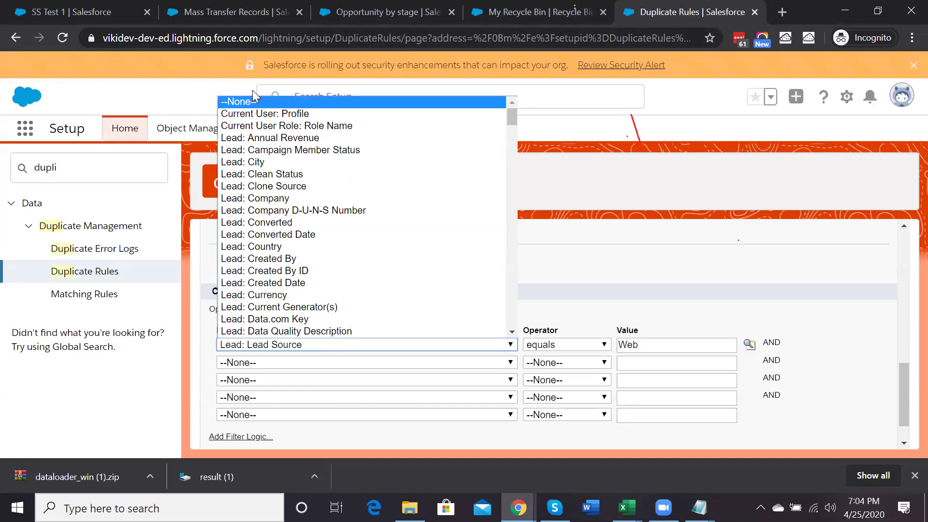
click(265, 103)
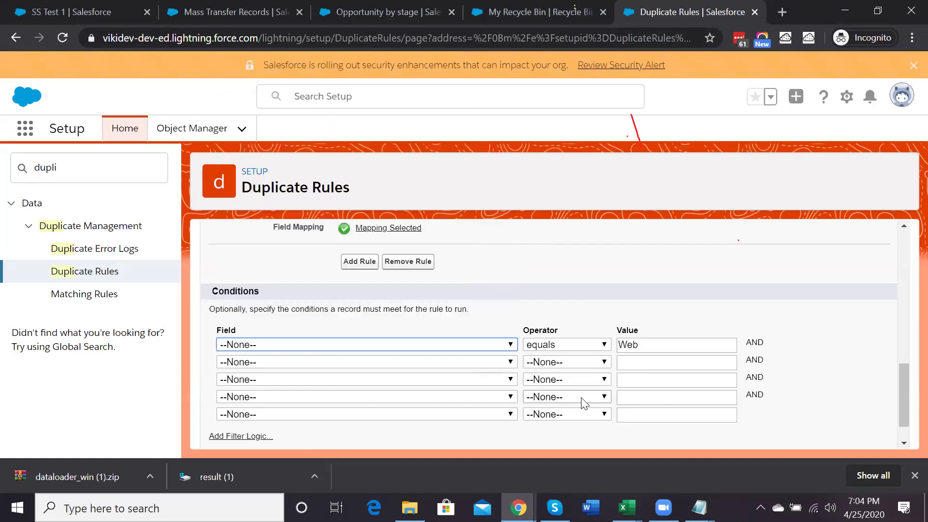
click(538, 345)
click(545, 186)
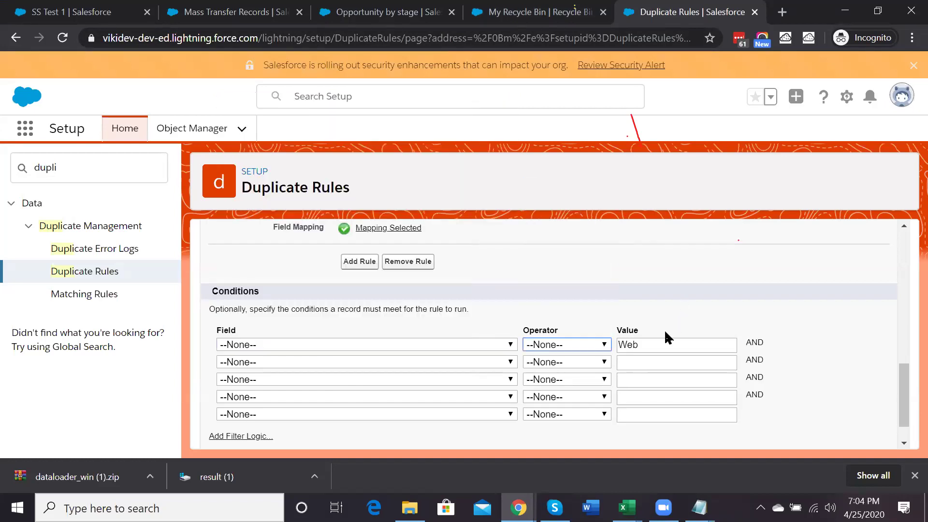
click(638, 346)
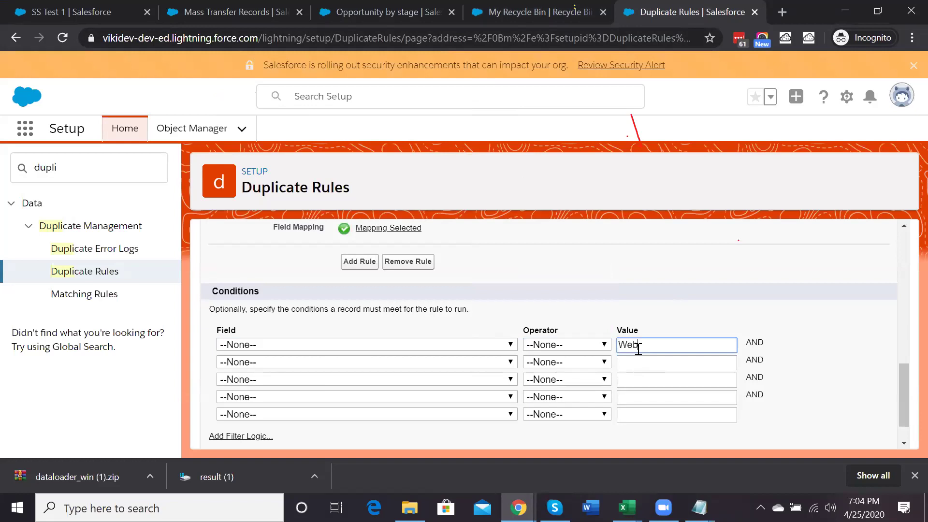
double_click(638, 348)
key(BackSpace)
click(605, 308)
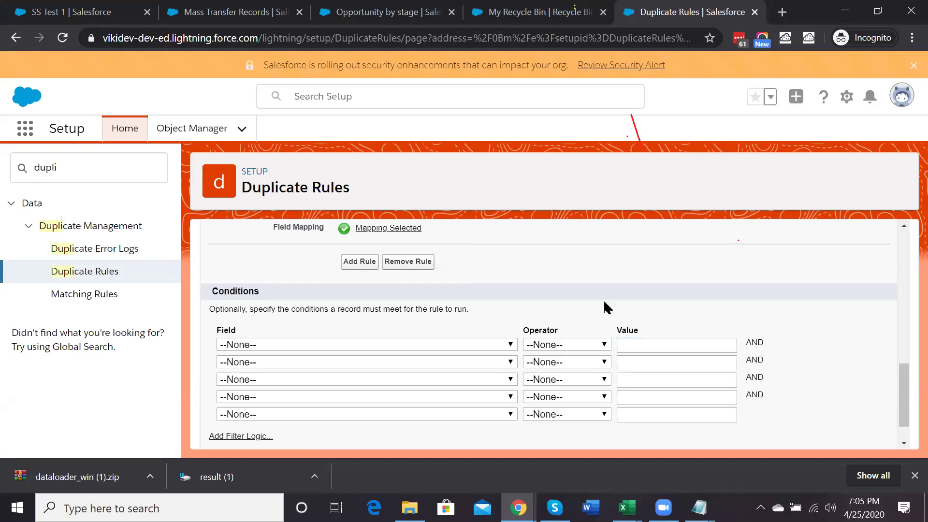
scroll(604, 308, down, 2)
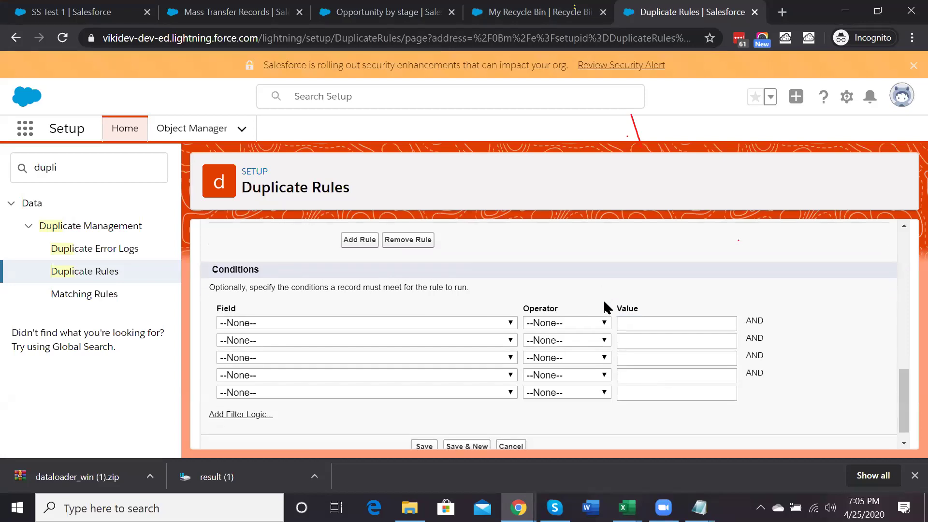
click(425, 430)
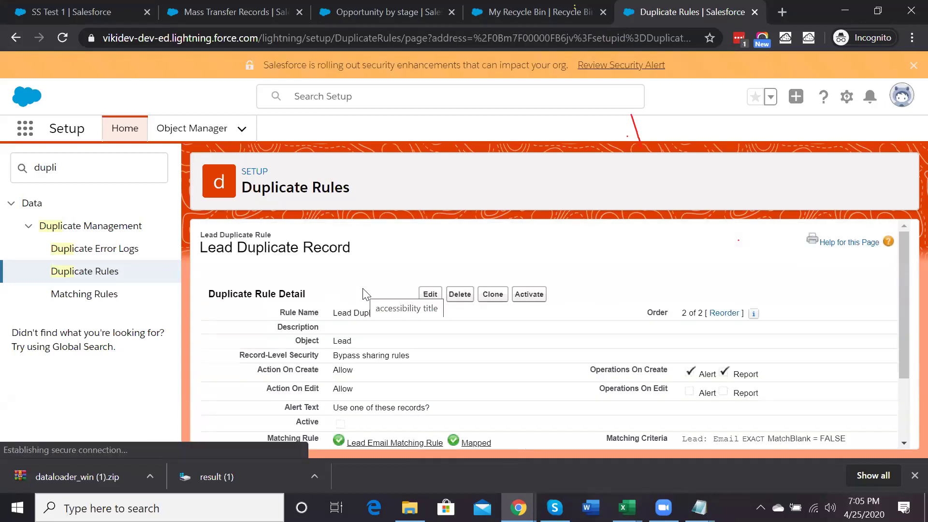
From the Leads list, start a new lead named Atea Test
click(87, 12)
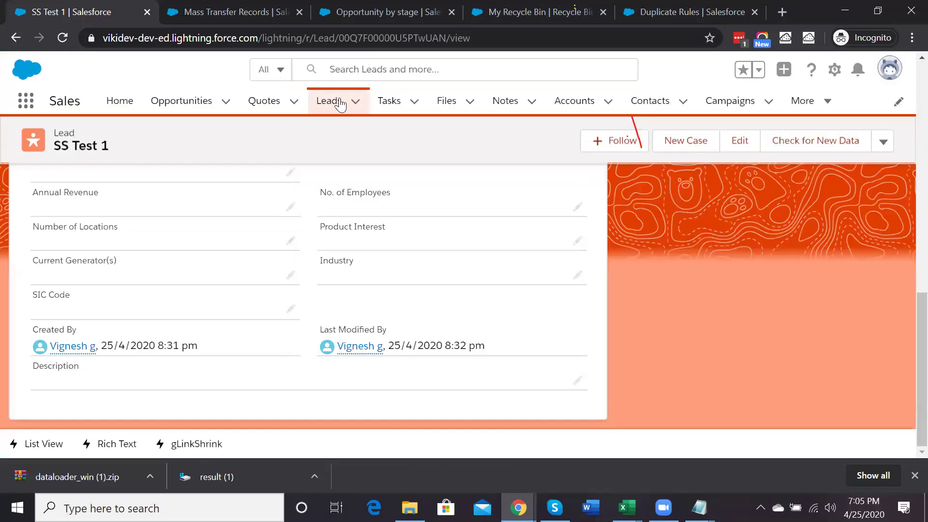
click(340, 103)
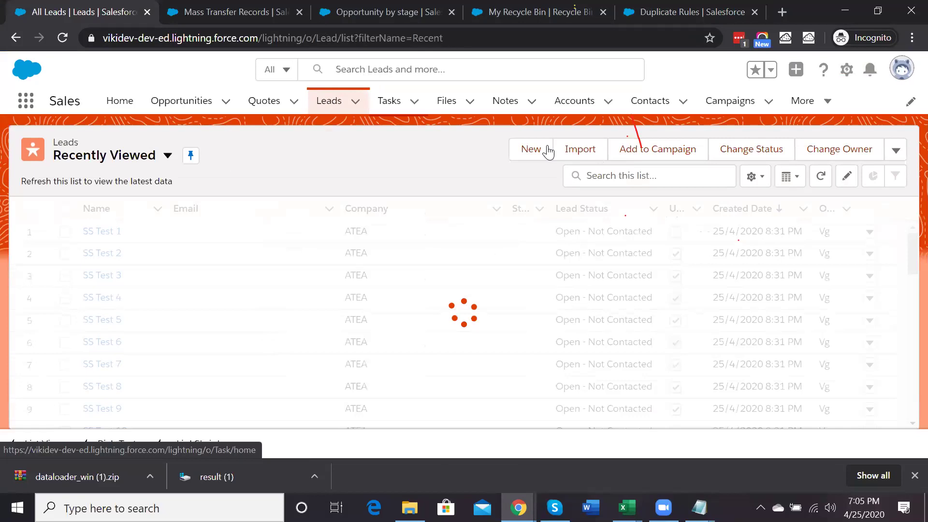
click(534, 154)
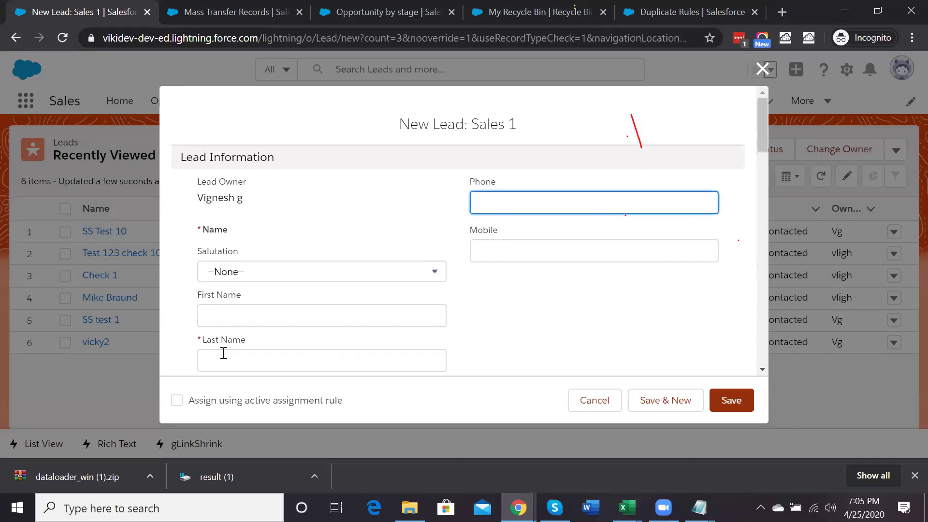
click(224, 353)
click(212, 312)
text(Atea)
click(238, 358)
text(Rest)
scroll(239, 358, down, 1)
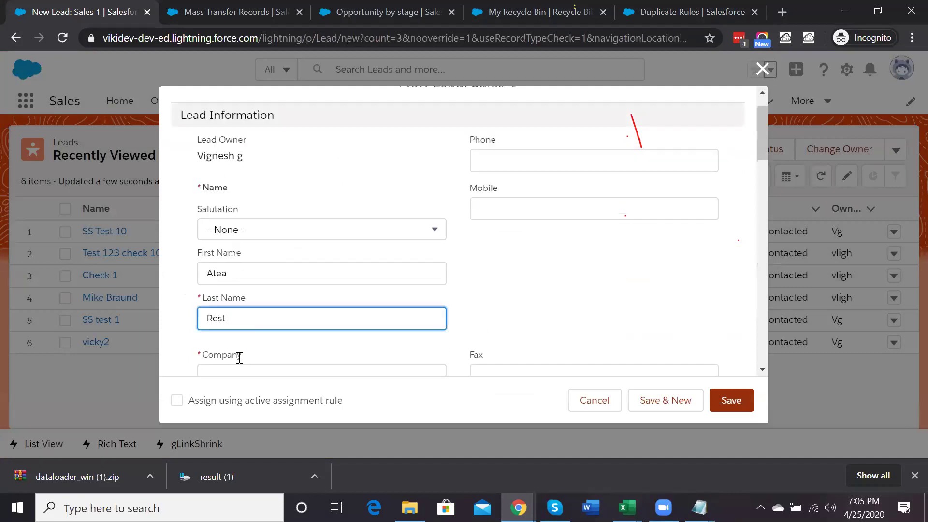
double_click(214, 302)
text(Test)
Give the lead company SS, lead source Phone Inquiry and an email address, then save it
scroll(242, 271, down, 2)
click(250, 238)
text(SS)
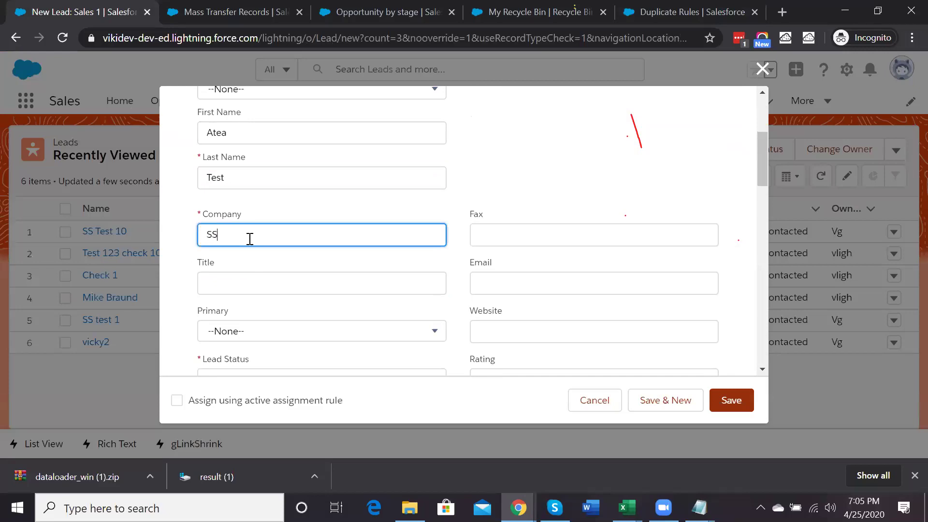
scroll(252, 246, down, 2)
click(250, 310)
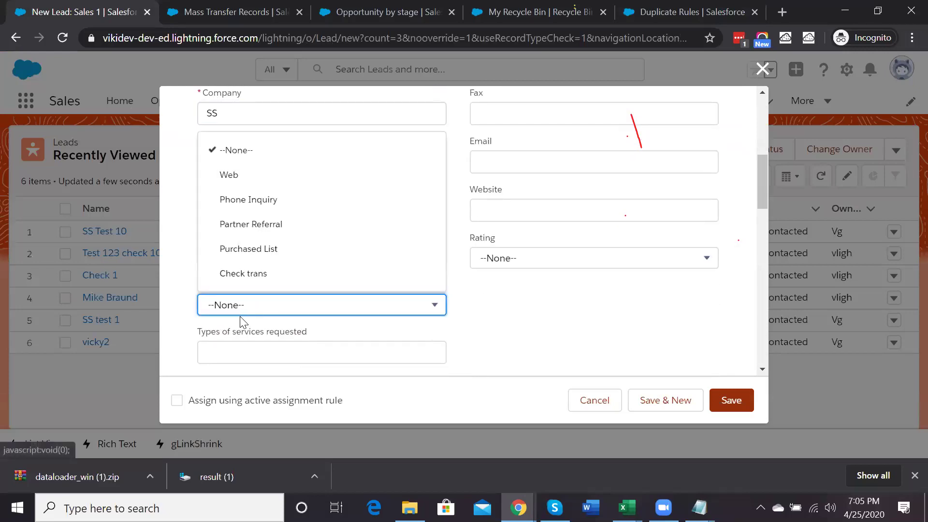
click(286, 201)
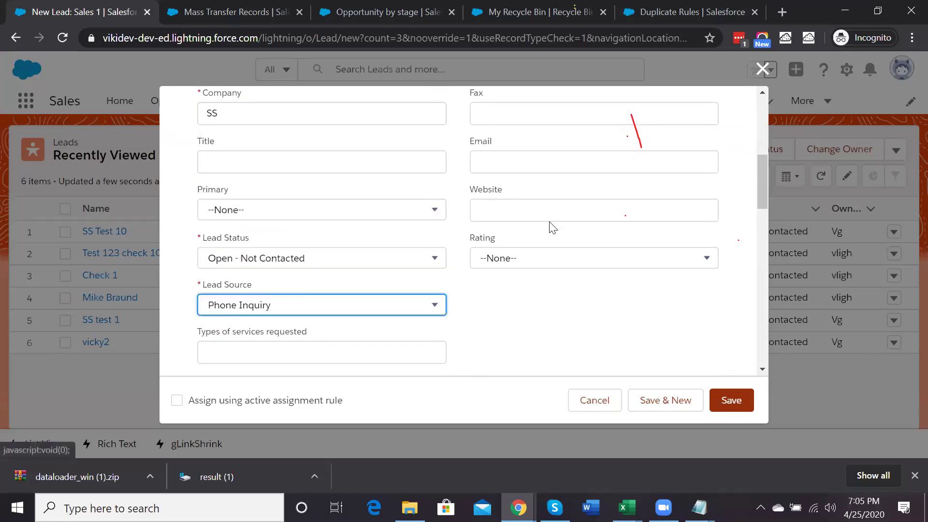
click(498, 157)
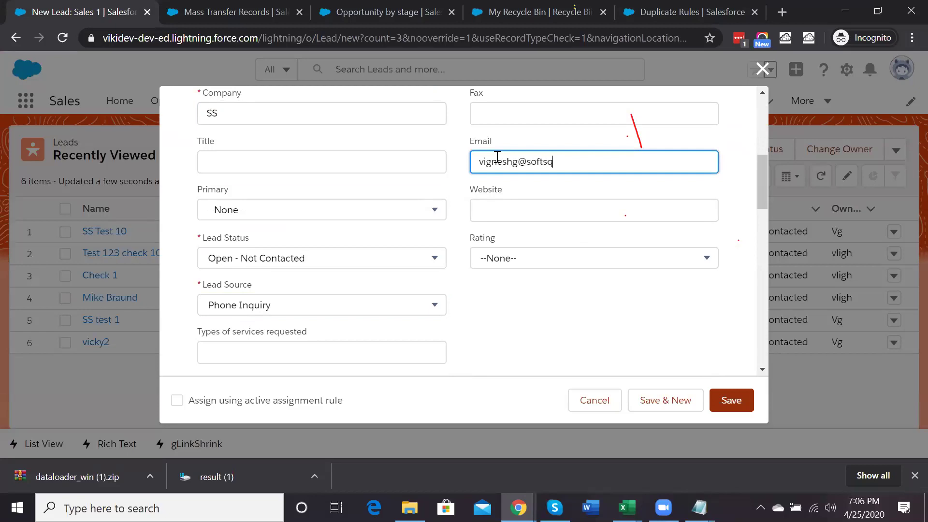
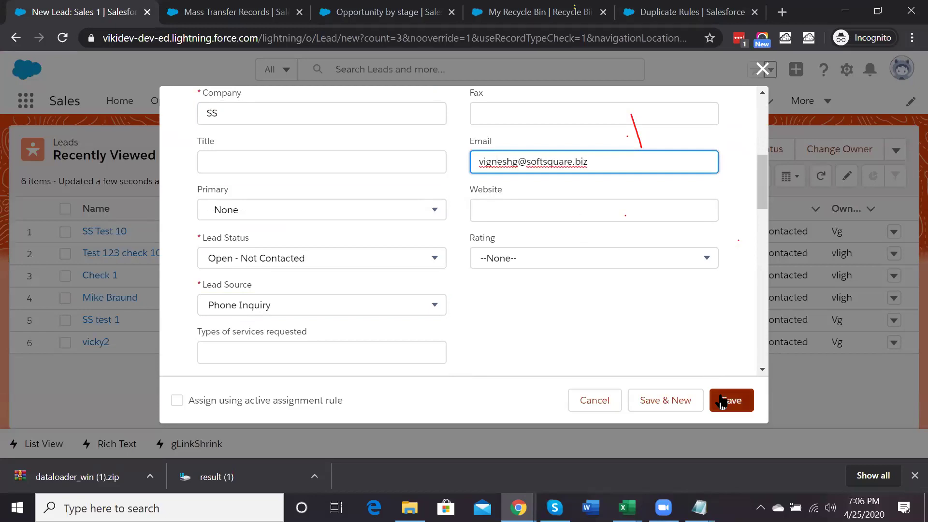
click(722, 401)
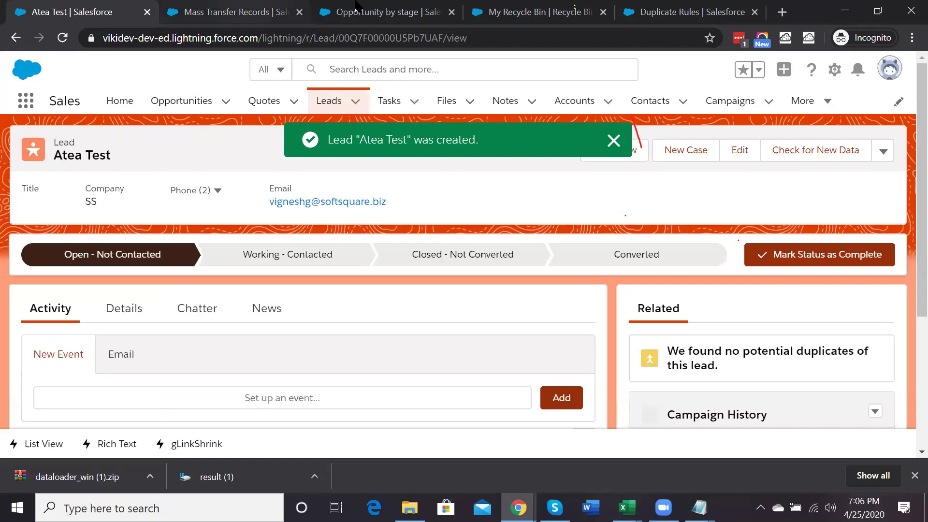
click(232, 12)
Dismiss the activation warning and activate the Contact Email matching rule
click(691, 12)
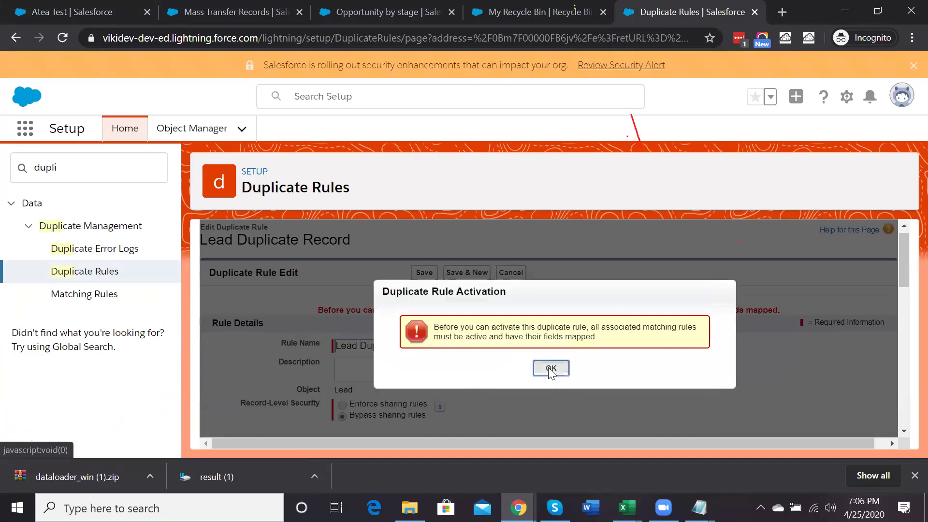
click(550, 369)
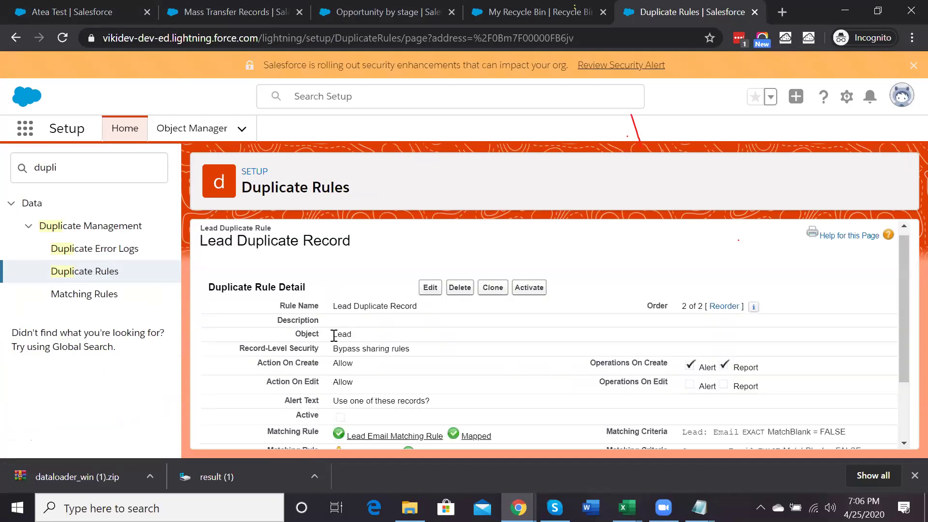
scroll(334, 336, down, 1)
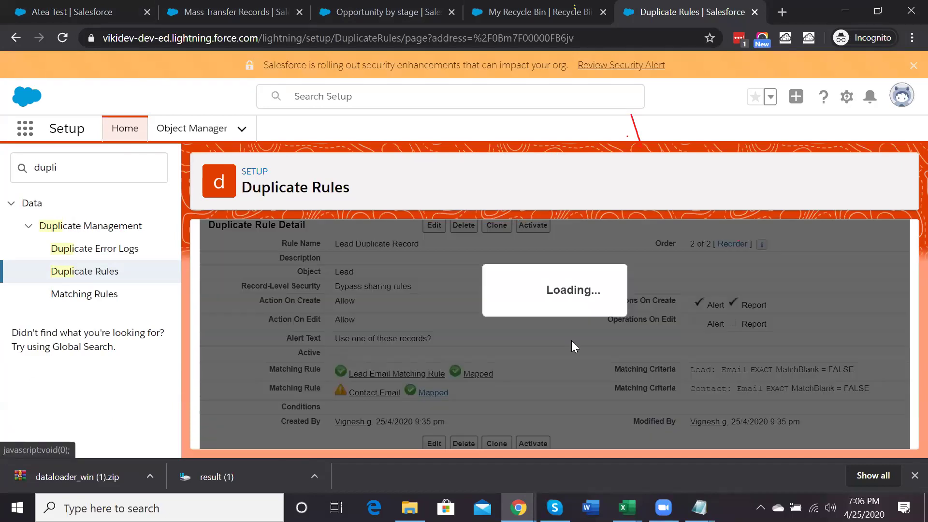
click(550, 369)
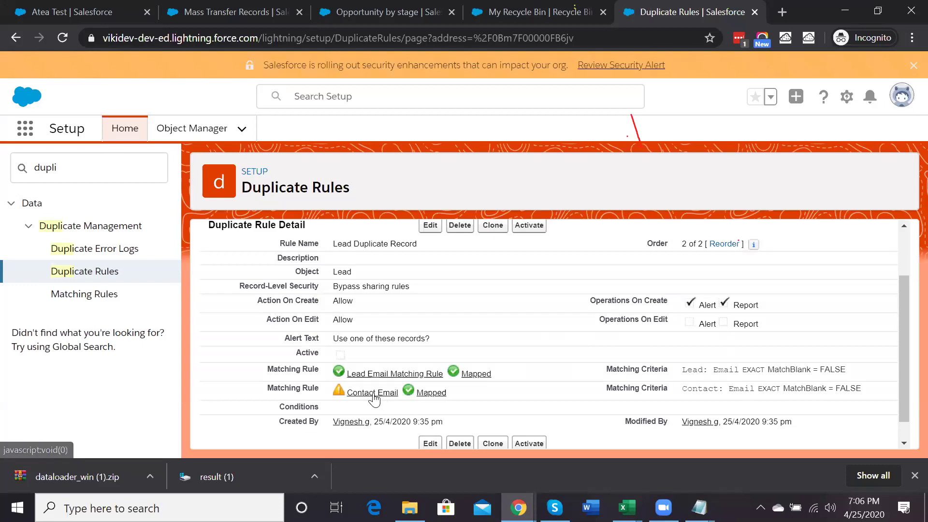
click(378, 393)
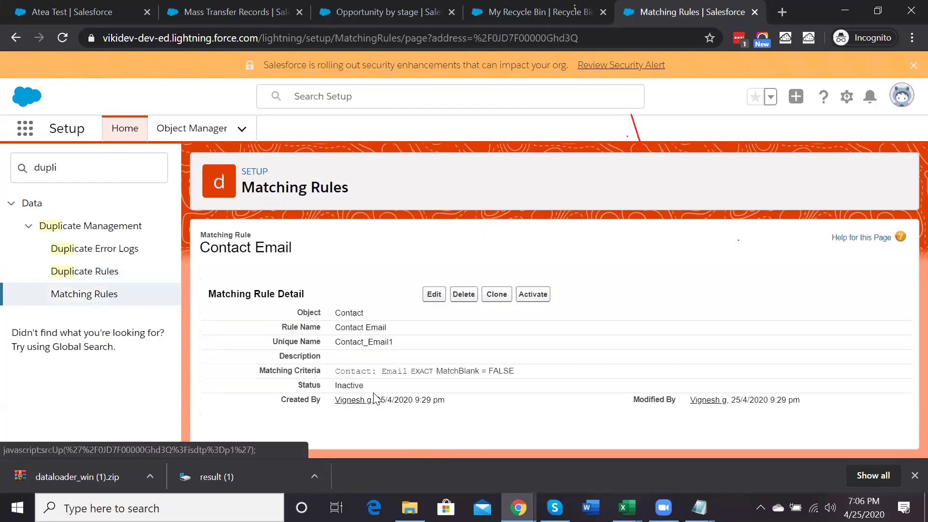
click(534, 295)
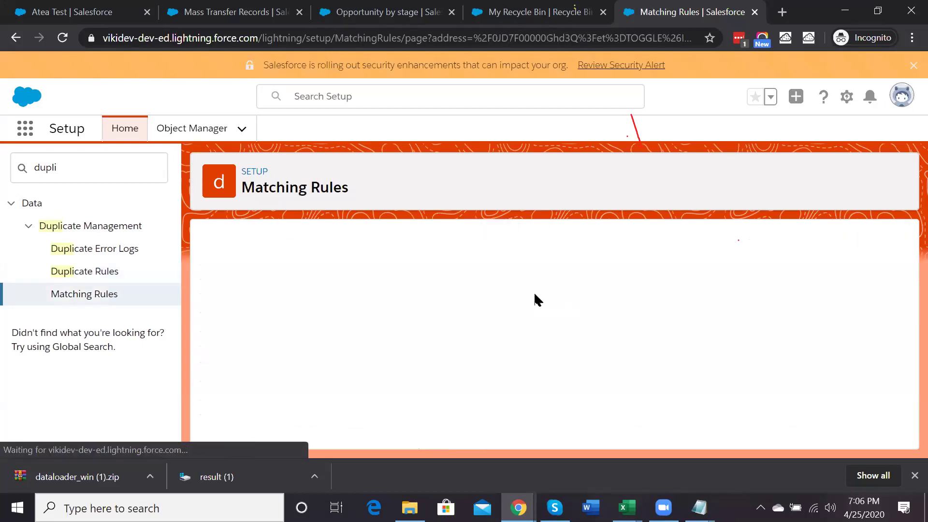
click(549, 368)
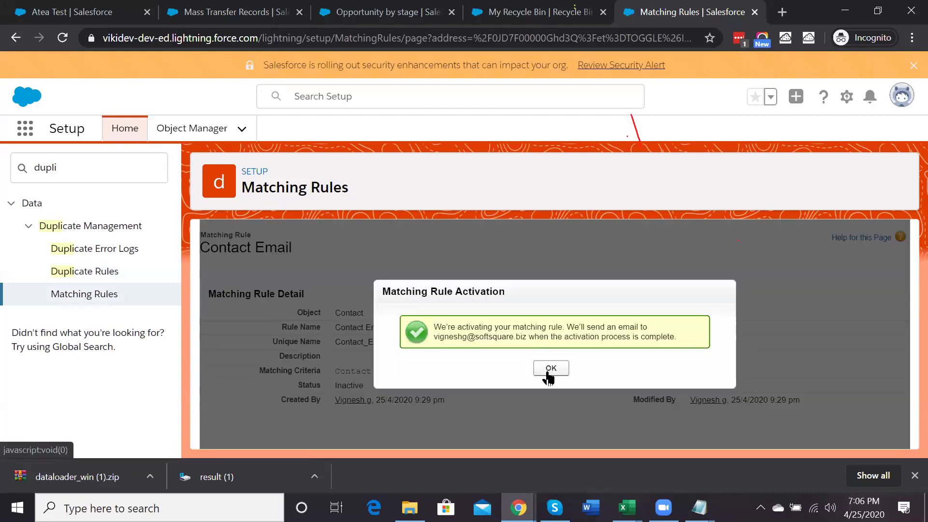
Back in the duplicate rules list, activate the Lead Duplicate Record rule
click(98, 271)
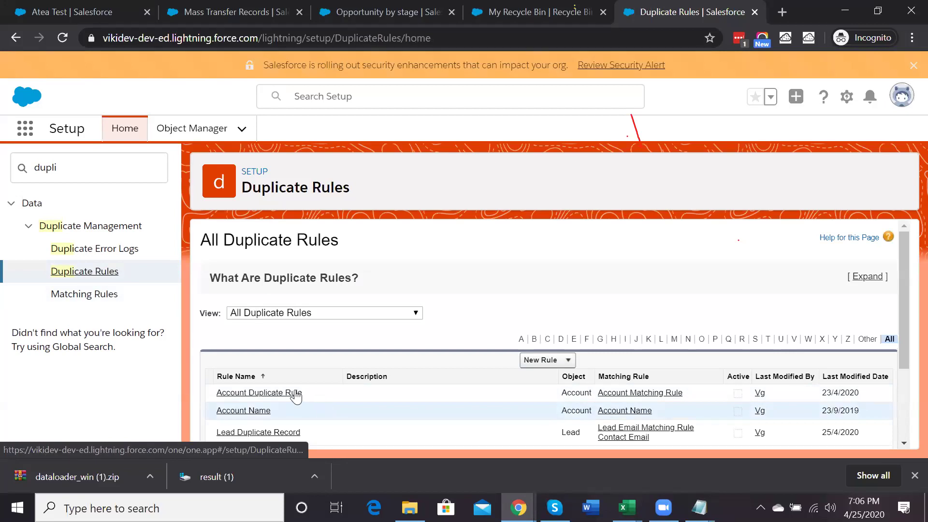
scroll(283, 408, down, 1)
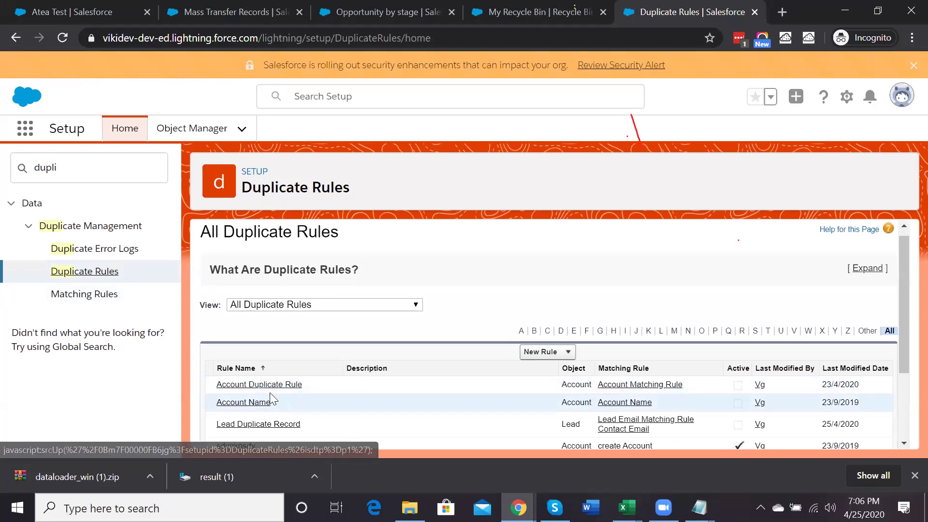
click(258, 424)
click(531, 293)
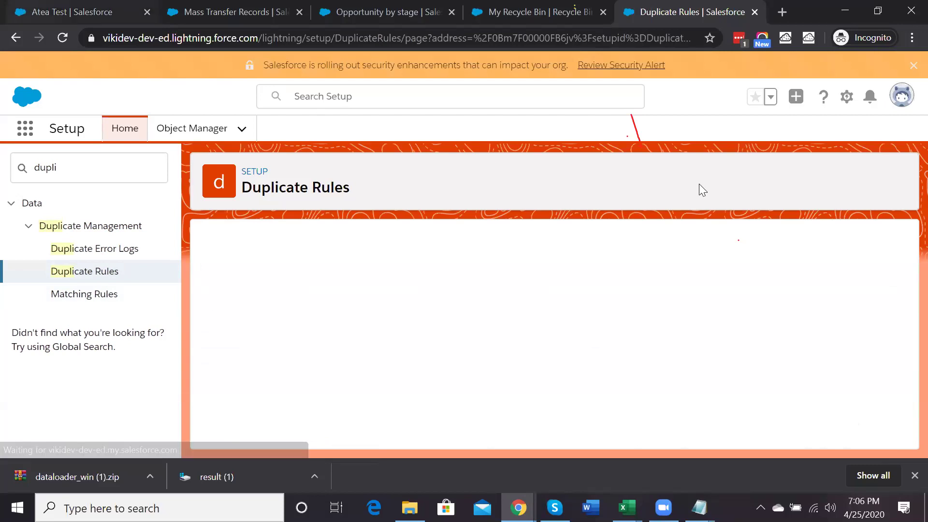
Leave the Atea Test lead record and start a new lead from the Leads list
key(ctrl+Tab)
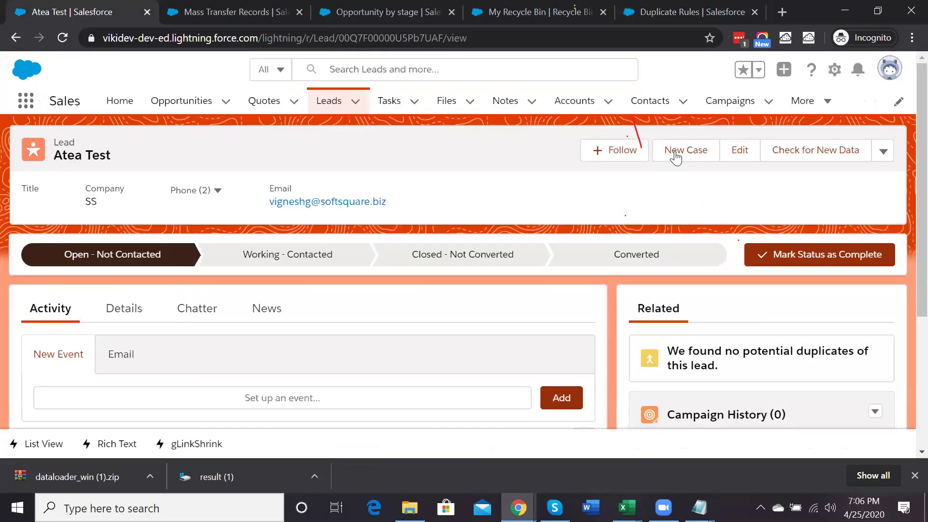
key(Return)
click(368, 99)
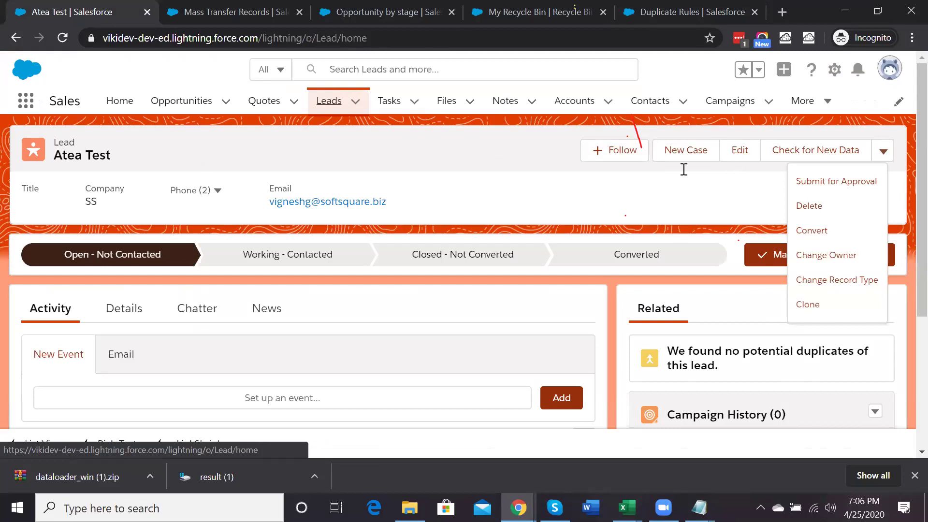
click(518, 149)
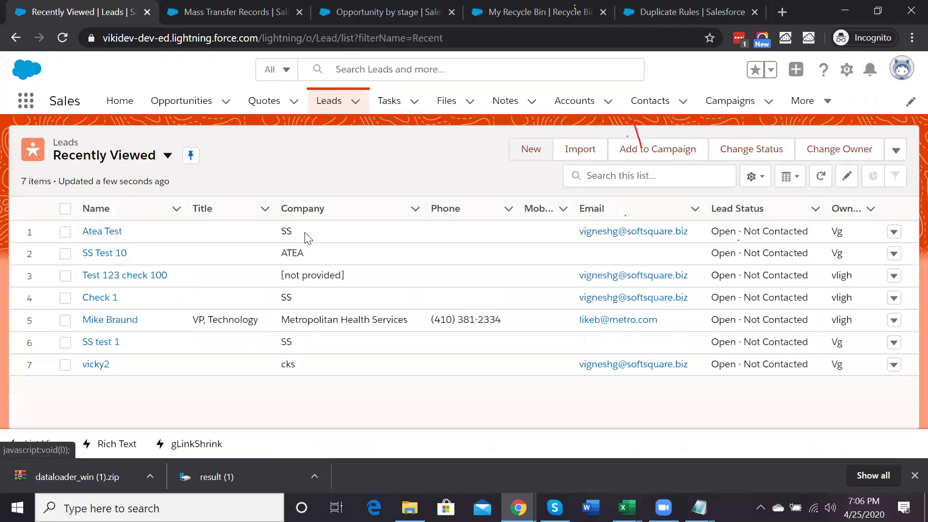
Enter last name 'Test 2', first name 'Atea' and company 'SS' for the new lead
click(233, 351)
text(Test 2)
scroll(233, 350, down, 2)
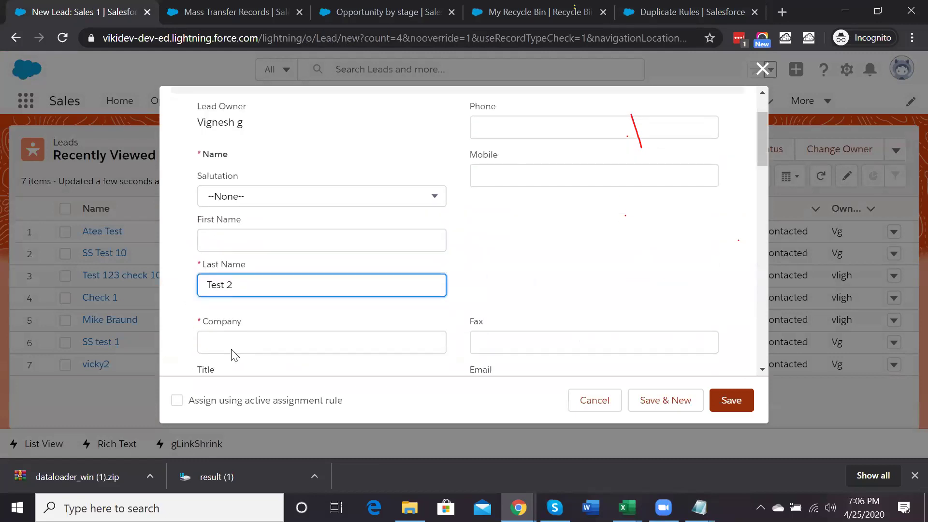
click(231, 232)
text(Atea)
scroll(231, 232, down, 3)
click(244, 242)
text(SS)
Set Lead Source to Phone Inquiry and enter the existing lead's email address
scroll(244, 239, down, 4)
click(228, 284)
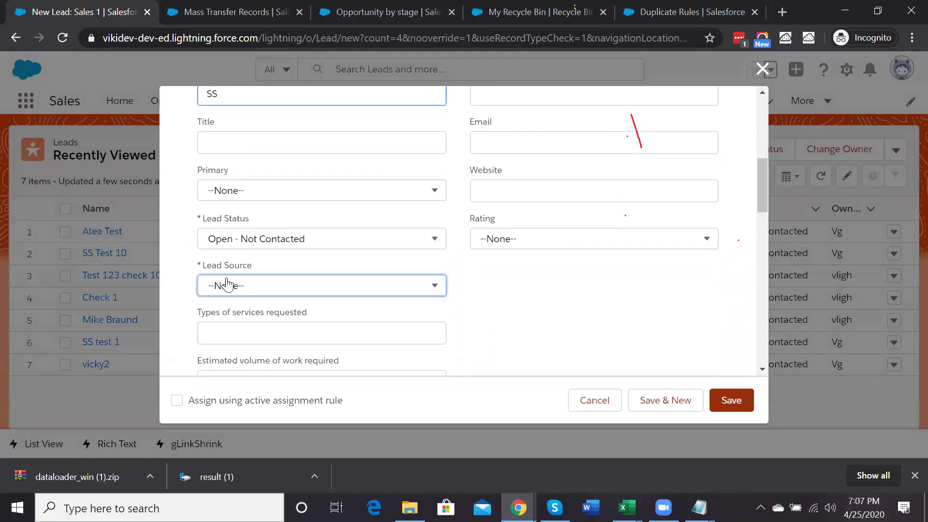
click(244, 290)
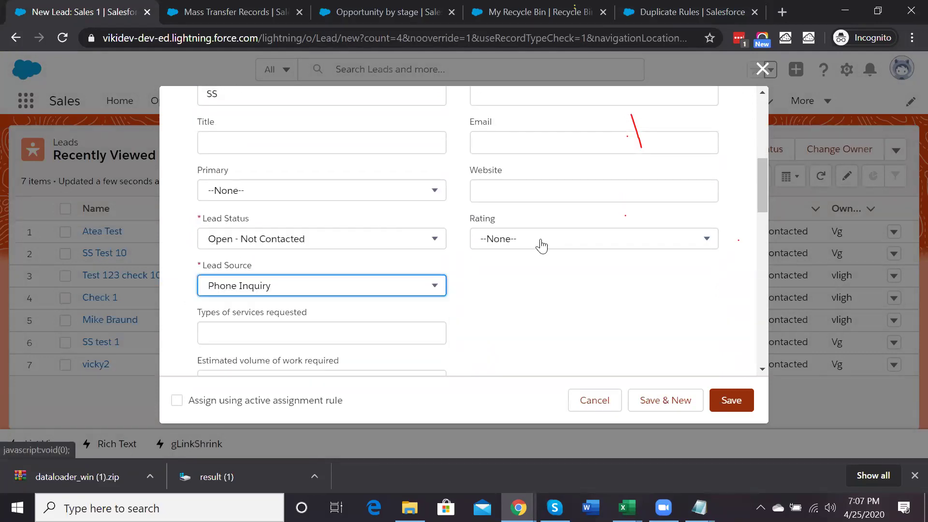
scroll(542, 246, up, 5)
click(495, 313)
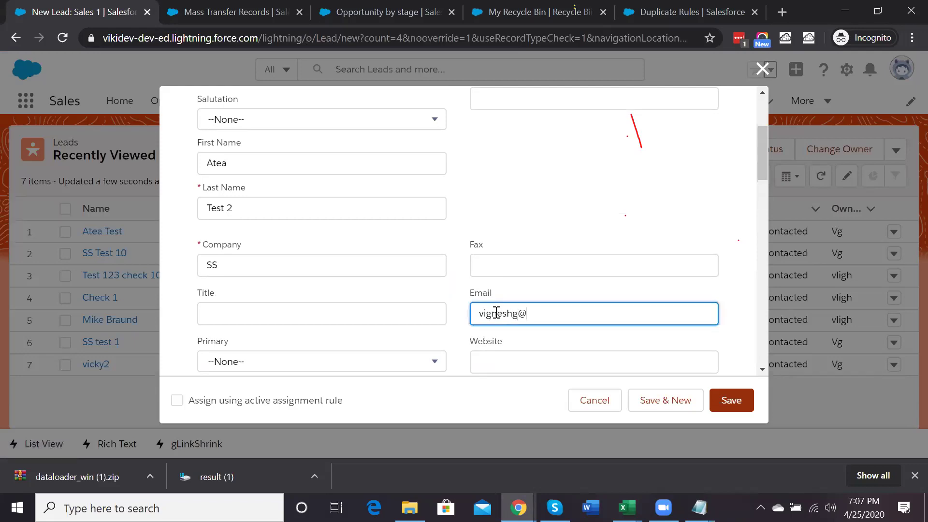
Save the lead, review the flagged duplicate lead, then save it anyway
click(719, 399)
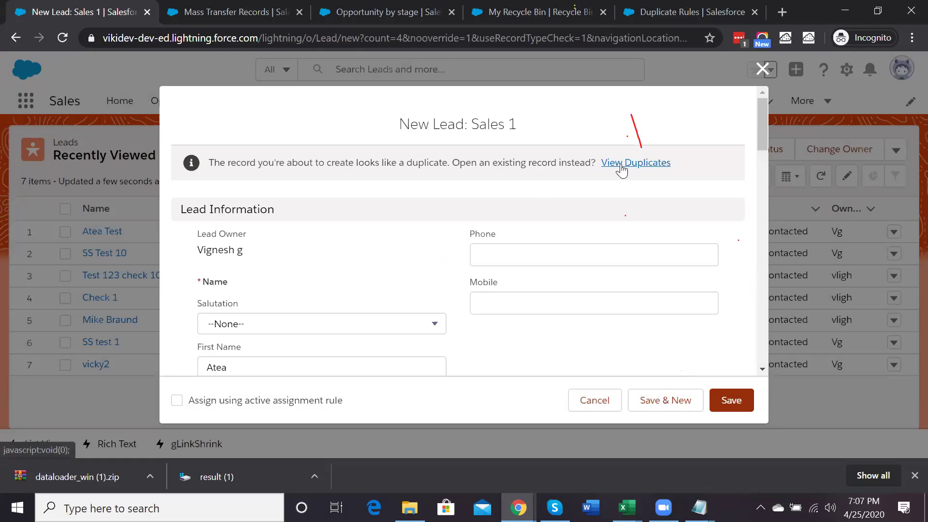
click(620, 164)
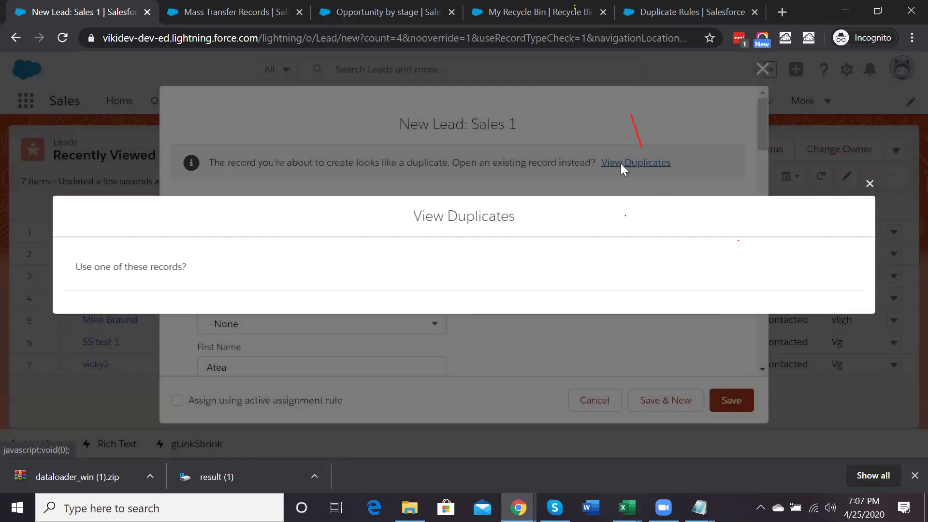
scroll(340, 272, down, 1)
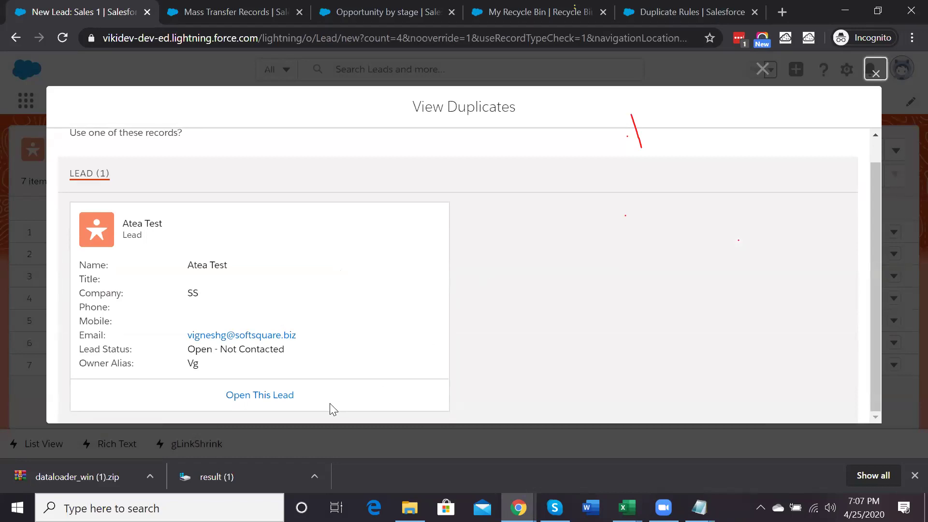
scroll(306, 399, up, 1)
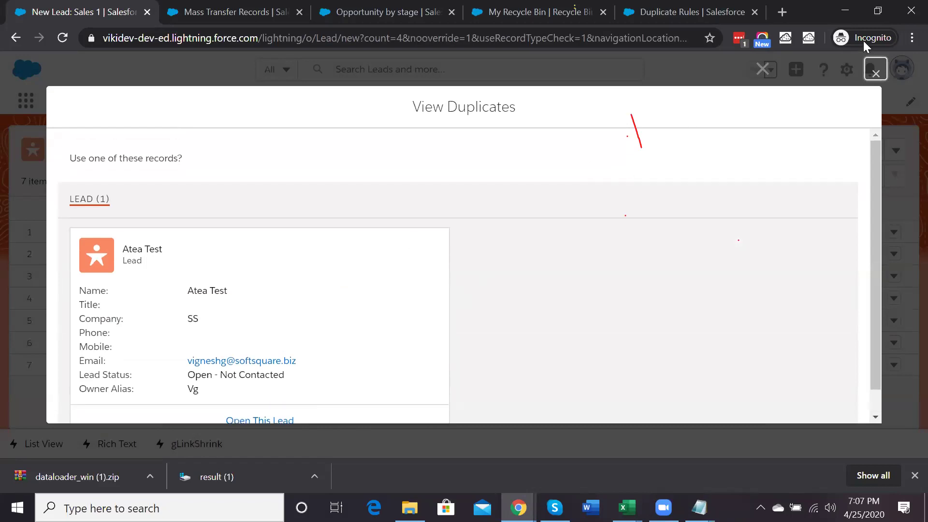
click(874, 73)
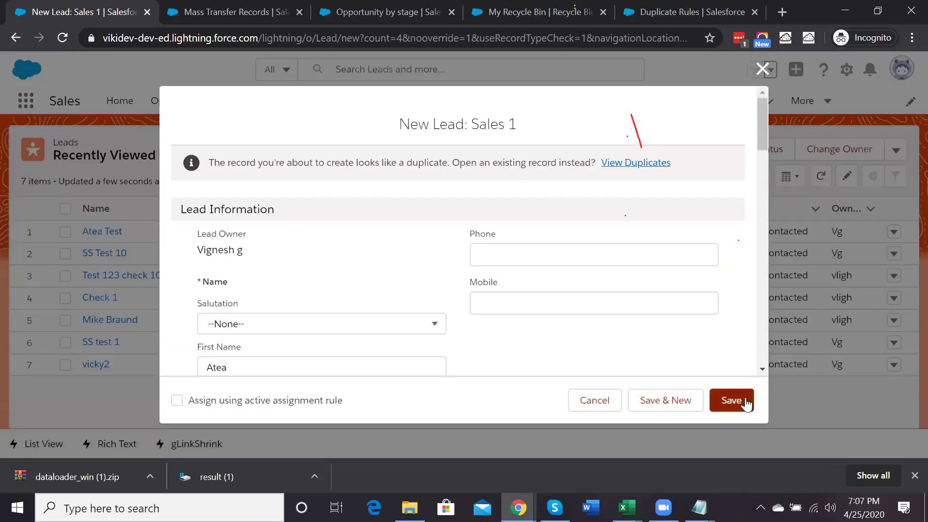
click(745, 400)
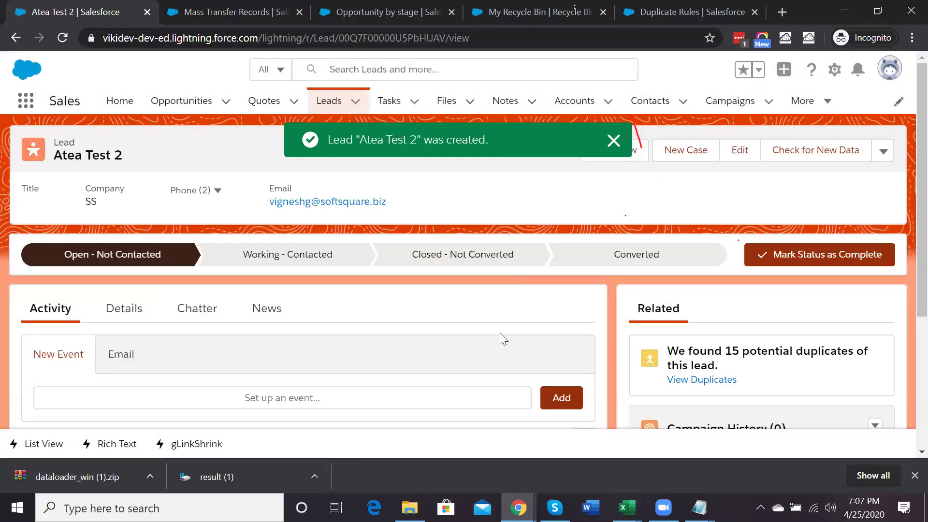
click(680, 12)
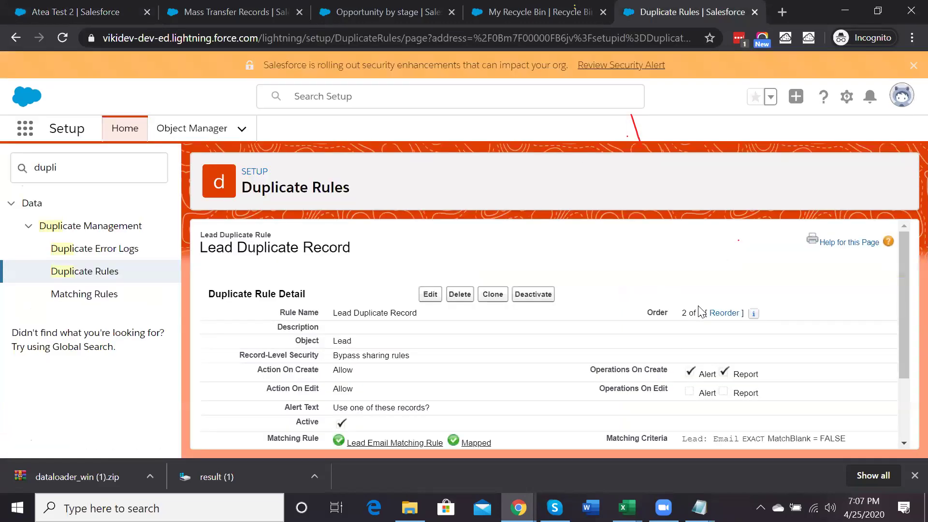
scroll(282, 305, down, 1)
drag(356, 308, 254, 310)
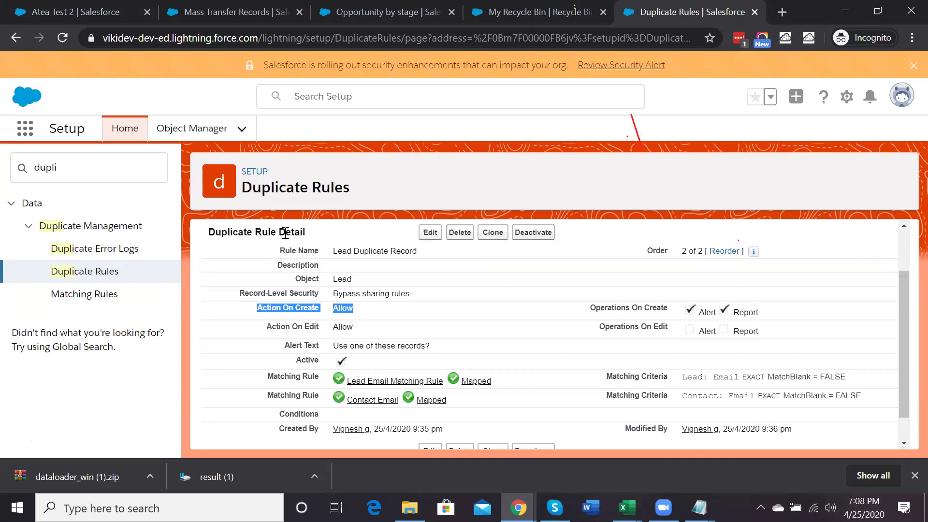
scroll(285, 234, up, 2)
click(248, 7)
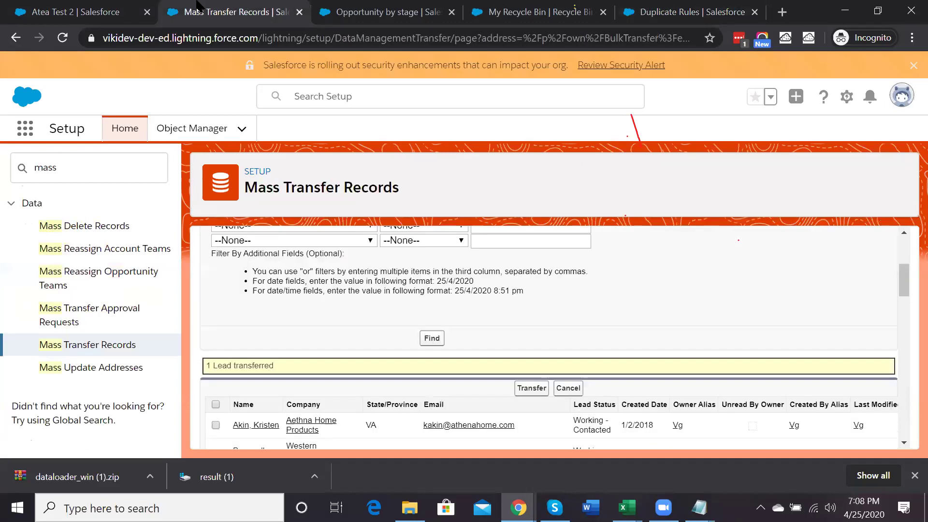
click(387, 10)
click(102, 9)
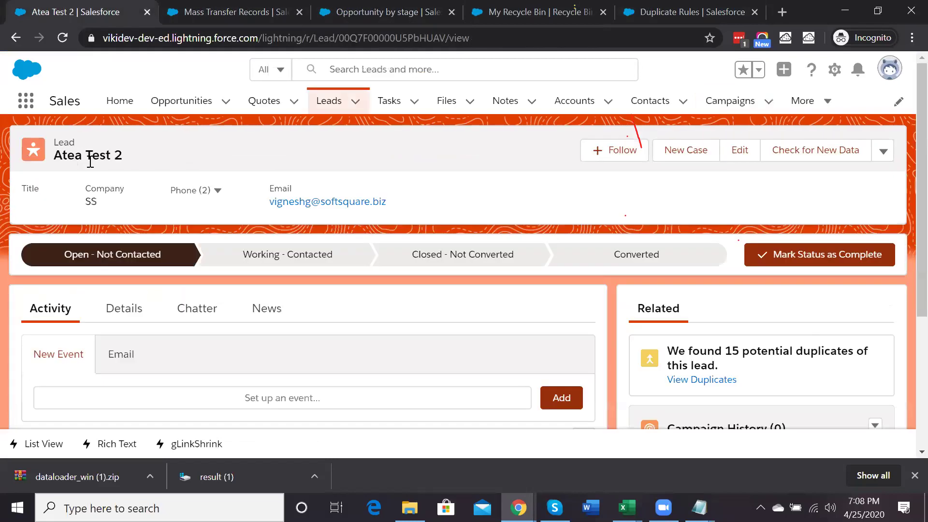
key(ctrl+Tab)
double_click(90, 162)
text(a)
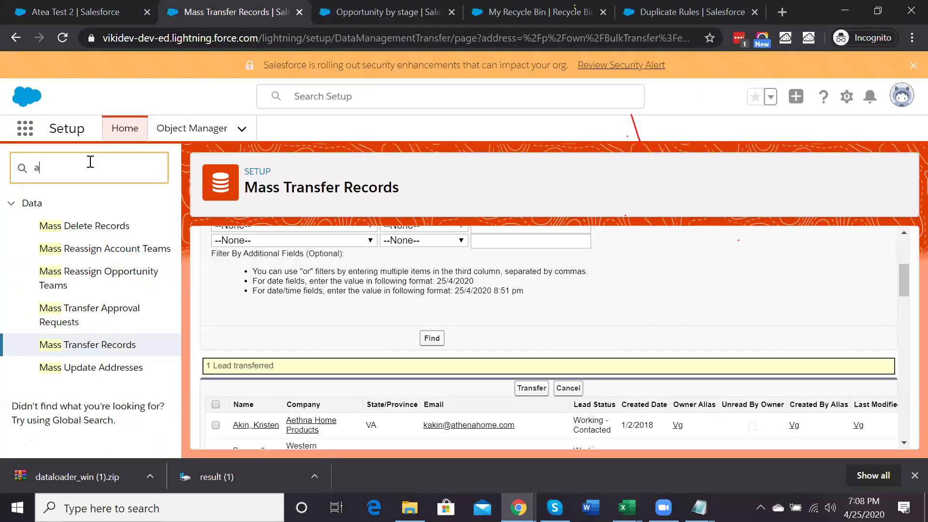
text(pproval)
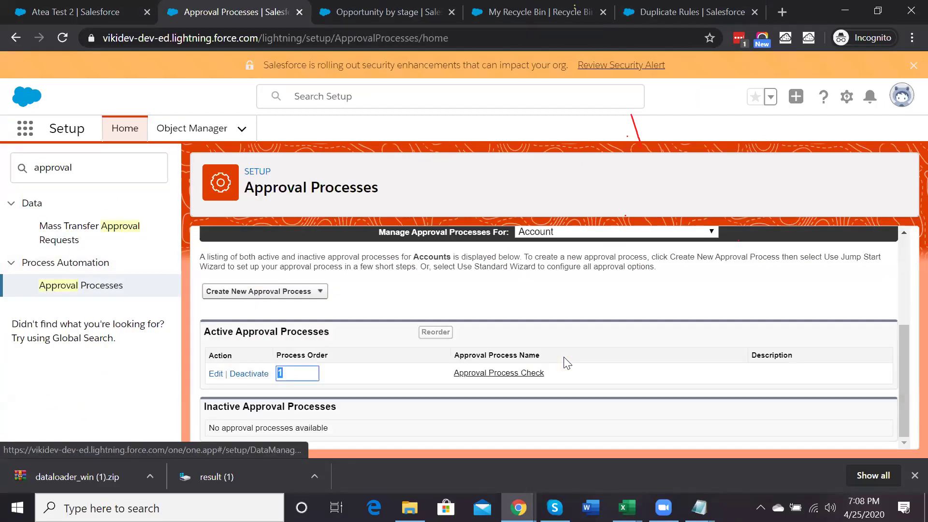
Show the approval processes for the Opportunity object
click(617, 232)
text(or)
scroll(567, 363, up, 5)
scroll(544, 343, down, 12)
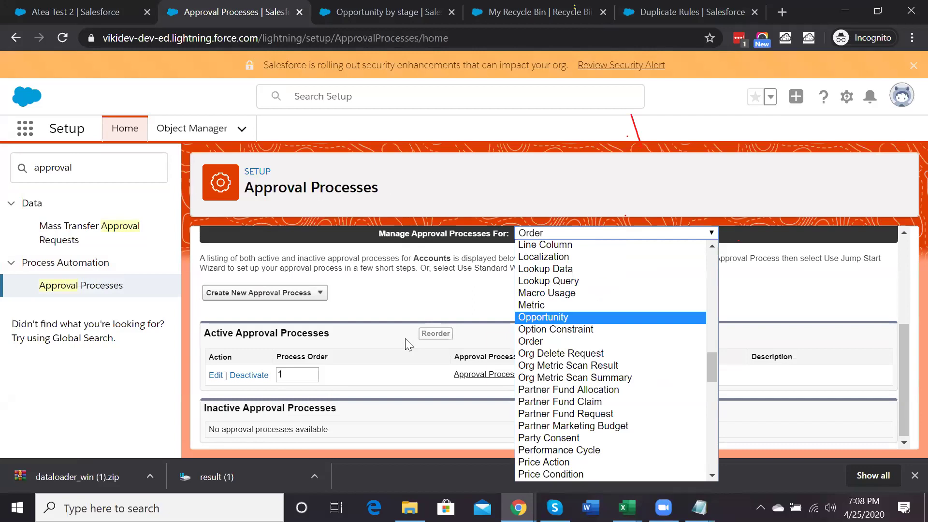
click(536, 318)
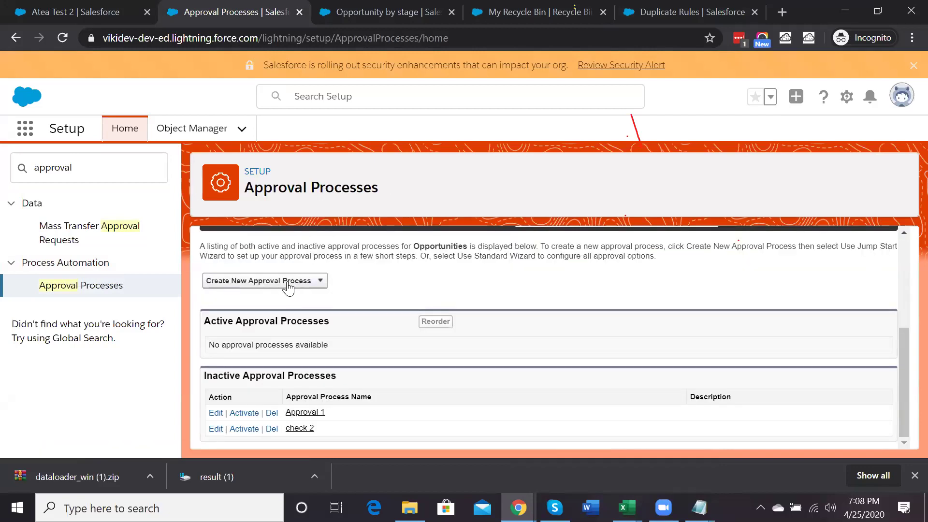
Start a Standard Setup Wizard process named 'Opp Approval Process' with auto-filled unique name
click(288, 287)
click(265, 308)
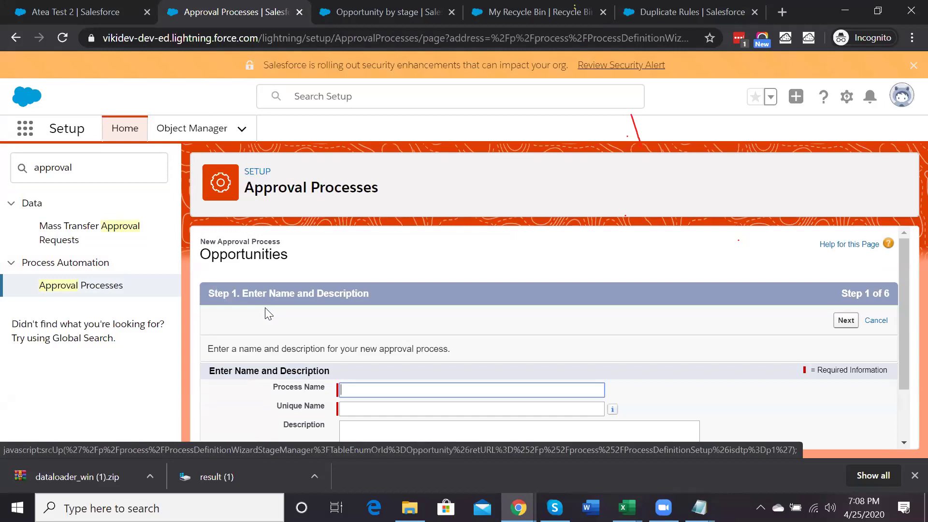
scroll(379, 363, down, 2)
text(O)
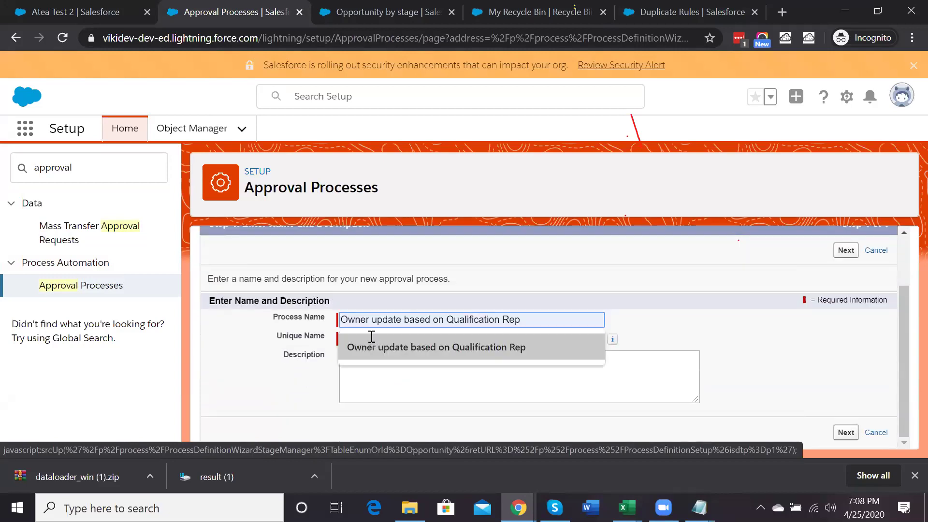
text(pp Approval Process)
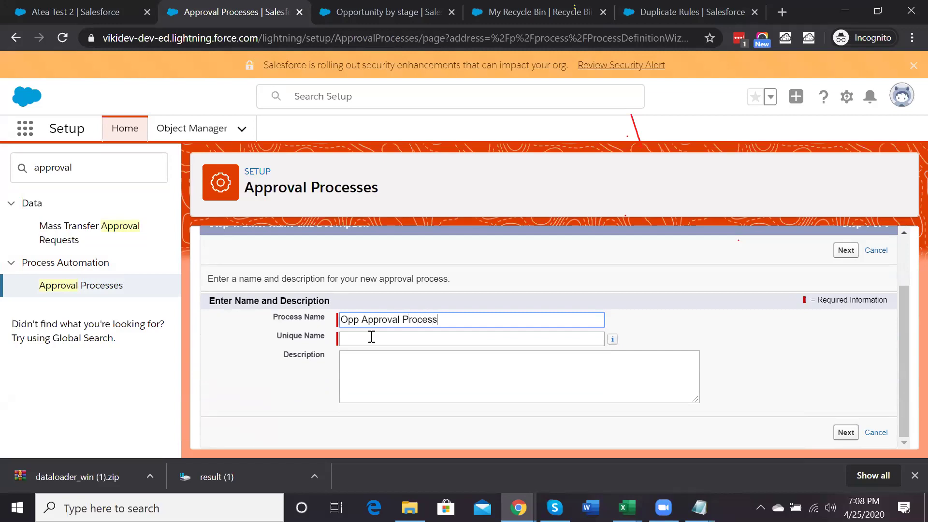
click(371, 337)
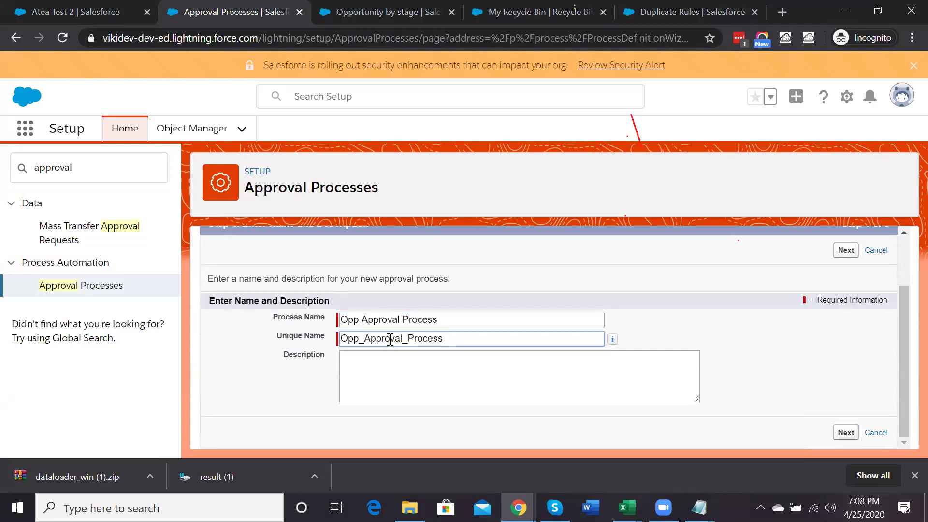
click(842, 252)
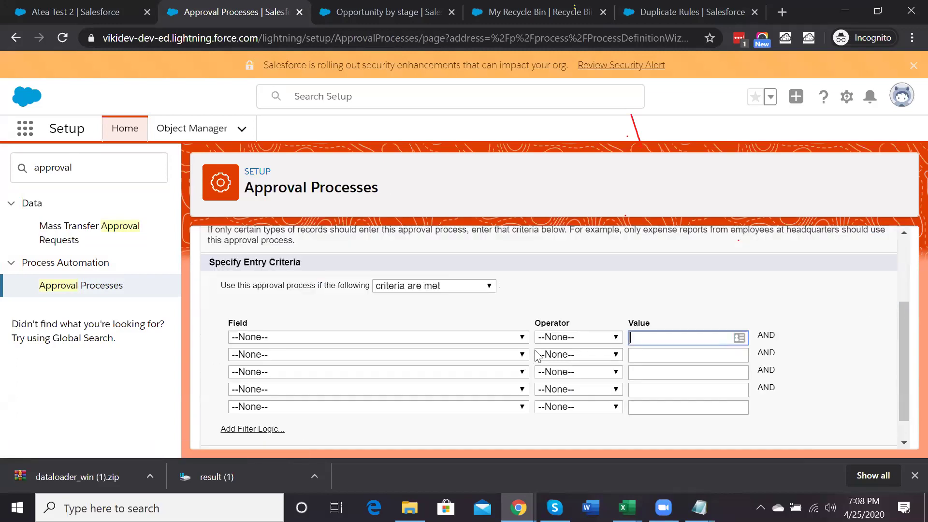
Leave the entry criteria rule set to 'criteria are met'
scroll(538, 357, up, 1)
click(435, 297)
click(435, 298)
click(435, 298)
click(435, 298)
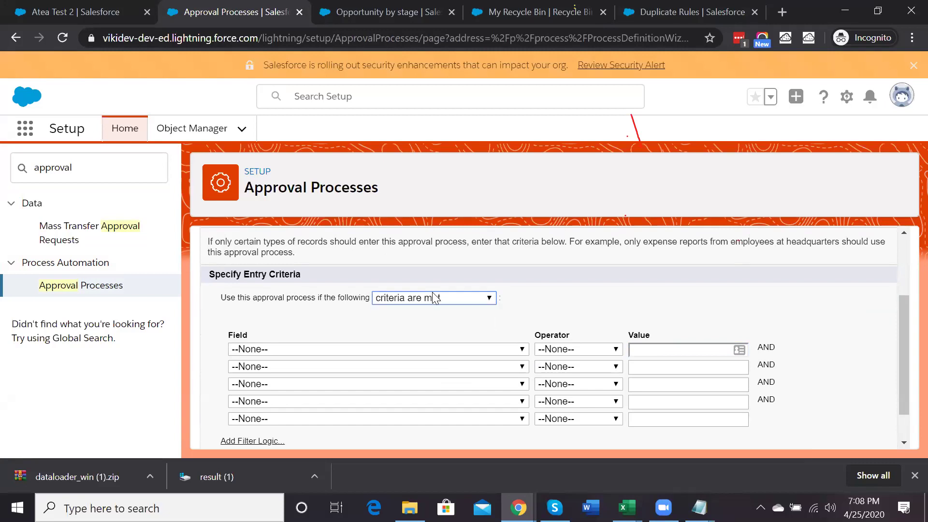
Browse the criterion field list, then cancel the Opportunity approval process wizard
click(360, 350)
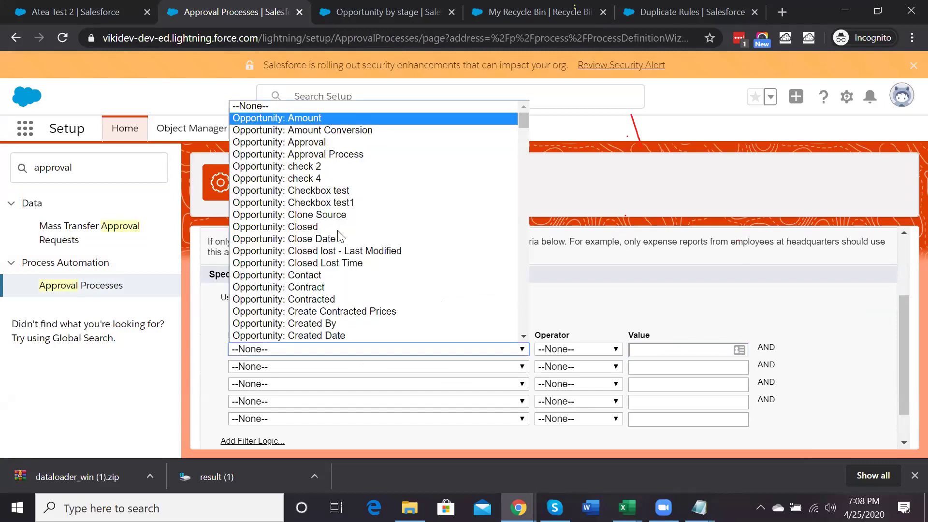
scroll(340, 237, down, 5)
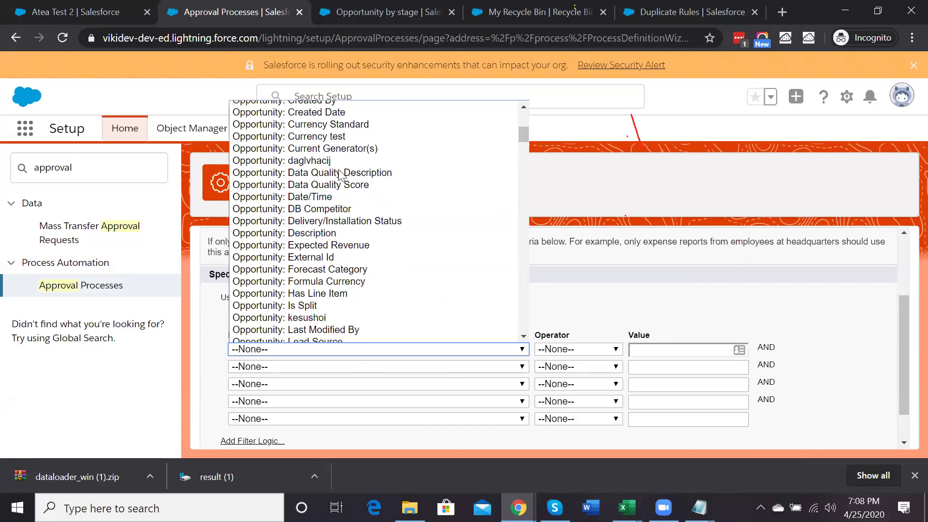
scroll(341, 175, down, 5)
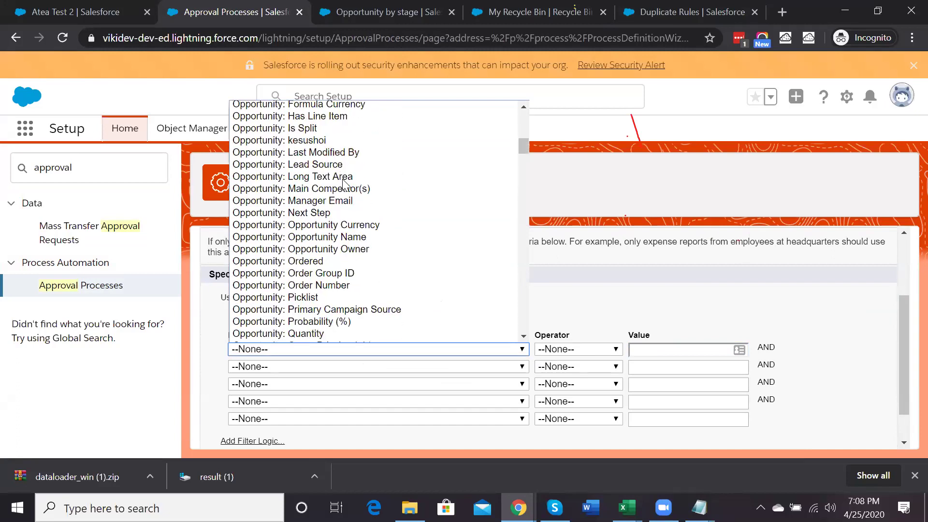
scroll(341, 273, down, 2)
scroll(340, 274, up, 7)
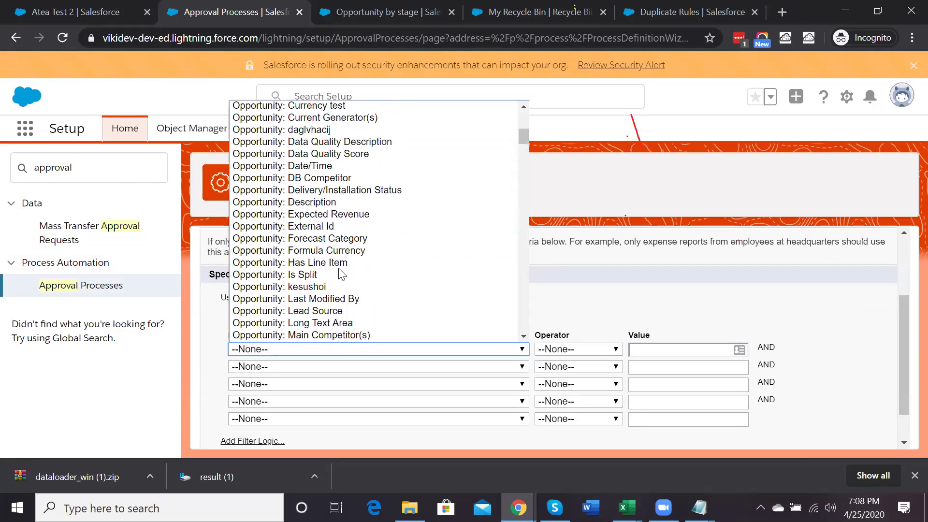
scroll(341, 273, up, 4)
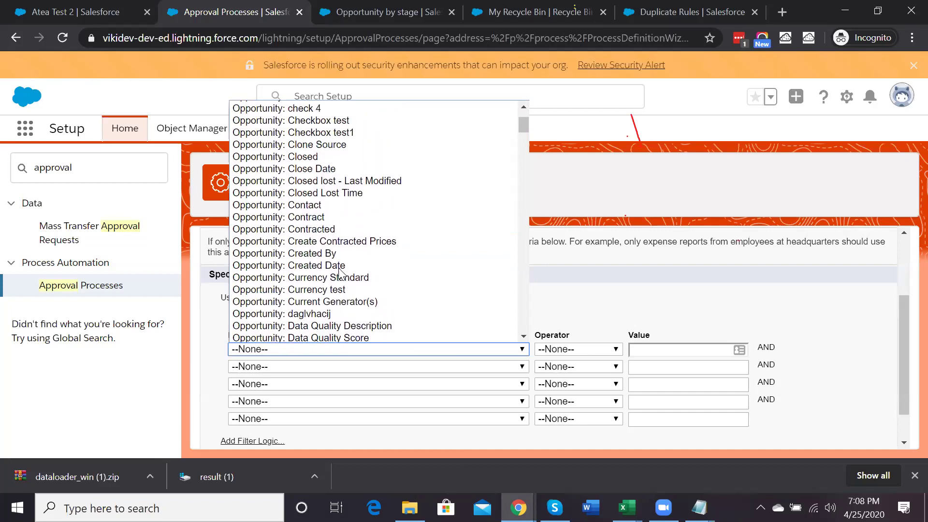
scroll(340, 273, up, 2)
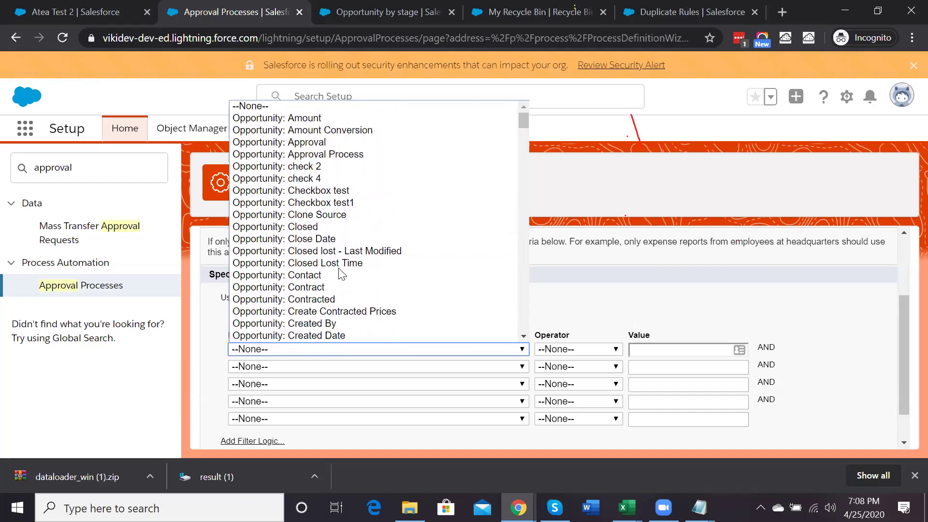
scroll(341, 273, down, 15)
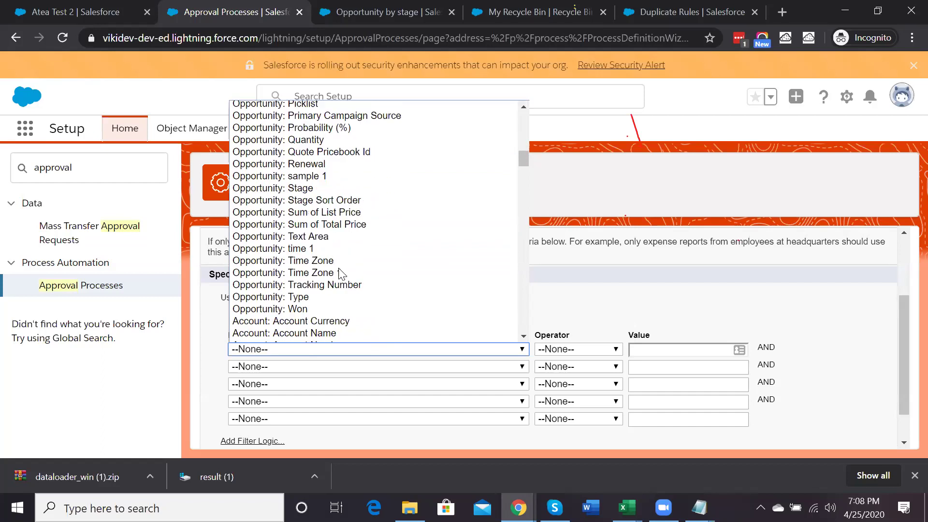
scroll(341, 273, down, 4)
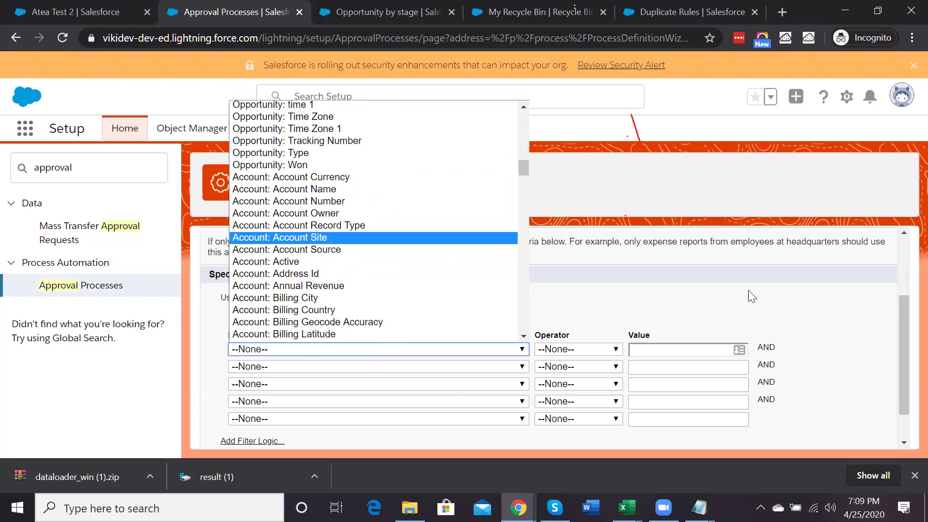
scroll(748, 290, up, 2)
click(876, 321)
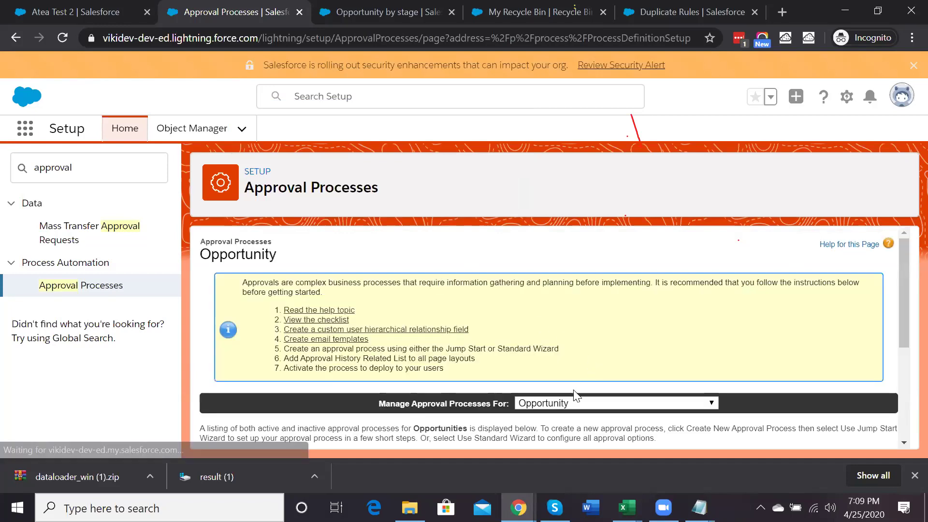
Switch the managed approval processes to the Account object
click(555, 406)
scroll(558, 259, up, 8)
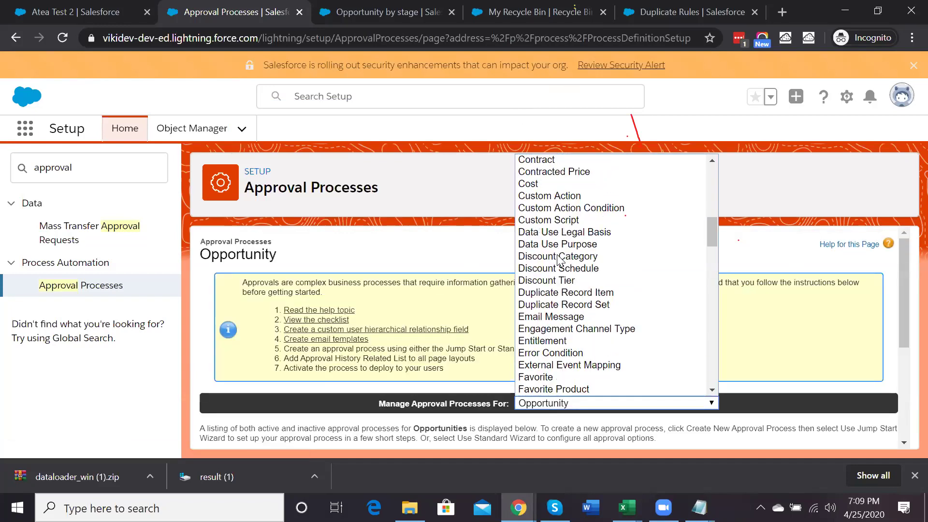
scroll(560, 261, up, 9)
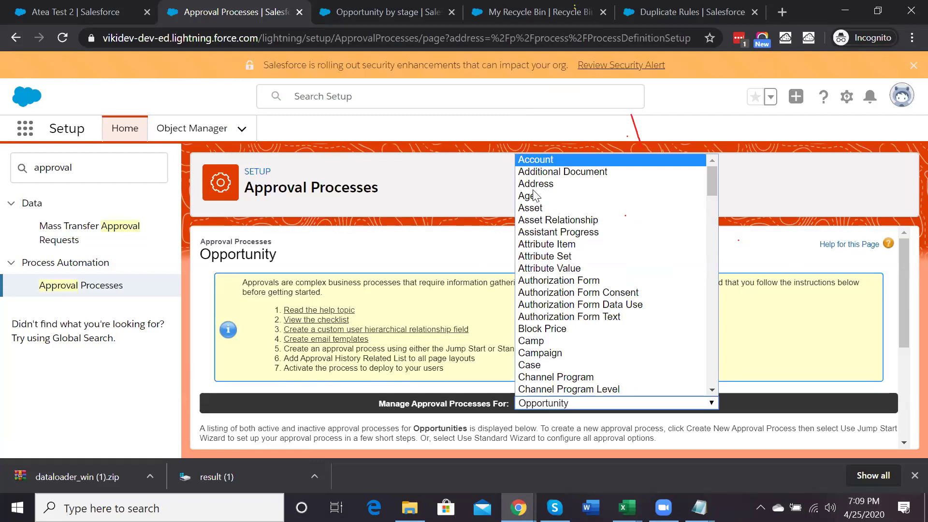
click(537, 160)
Start a Standard Setup Wizard process named 'Account Approval Process' with auto-filled unique name
click(296, 292)
click(263, 320)
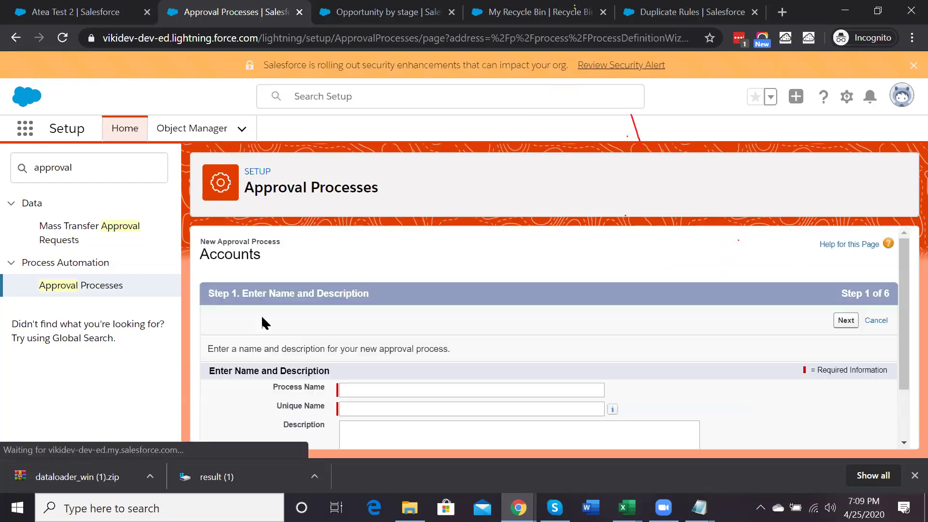
click(394, 394)
text(Account Approval Process)
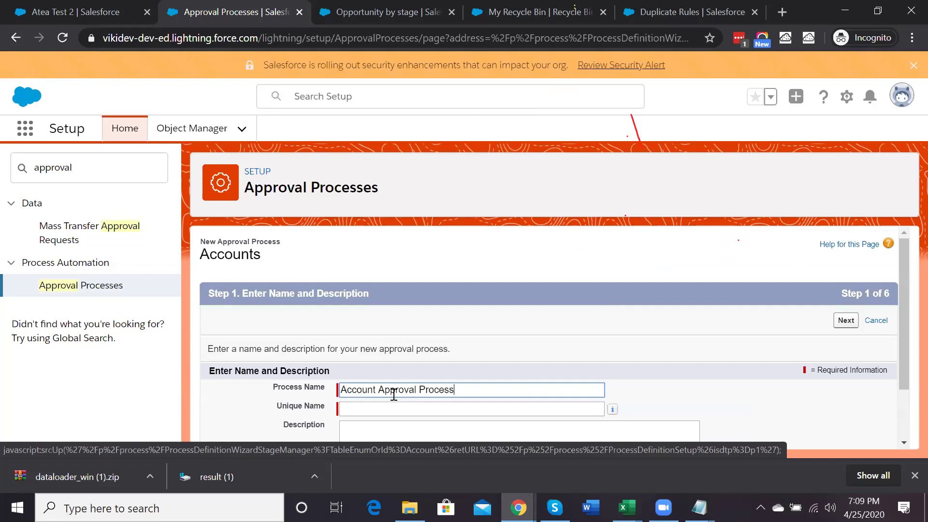
scroll(394, 395, down, 2)
click(431, 340)
click(855, 251)
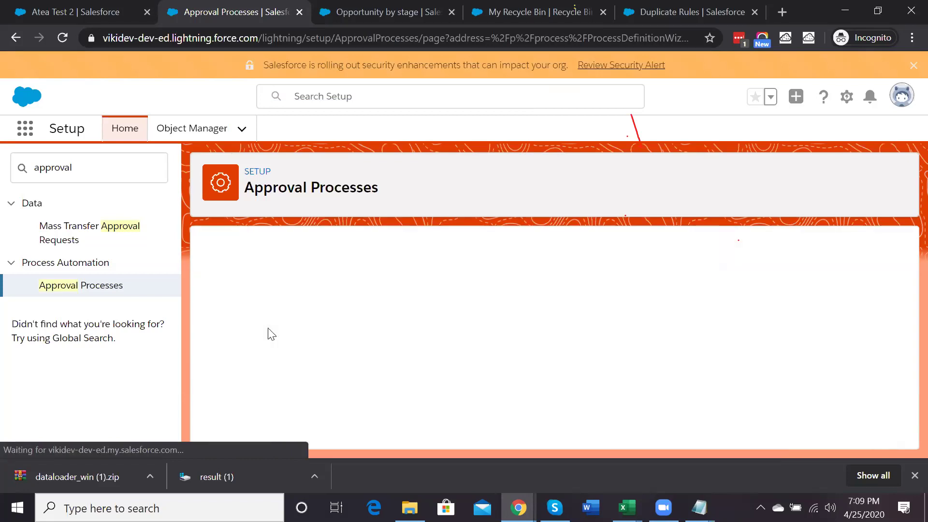
Set the entry criterion to Account Source equals Web and continue to approver routing
scroll(314, 345, down, 3)
click(318, 309)
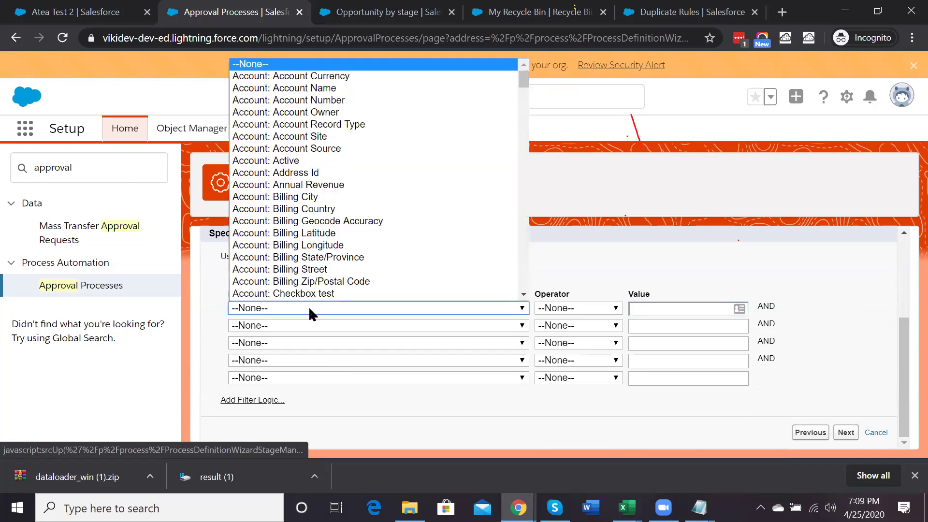
click(326, 149)
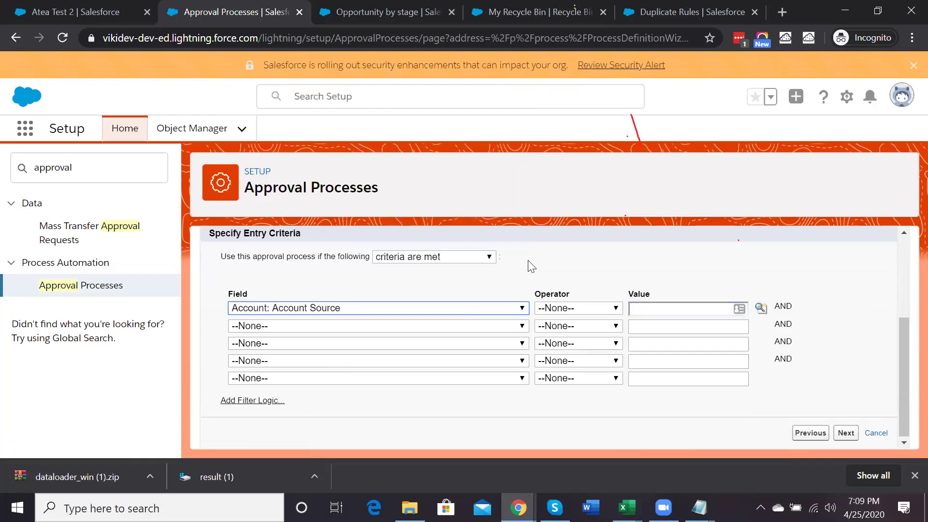
click(556, 308)
click(557, 332)
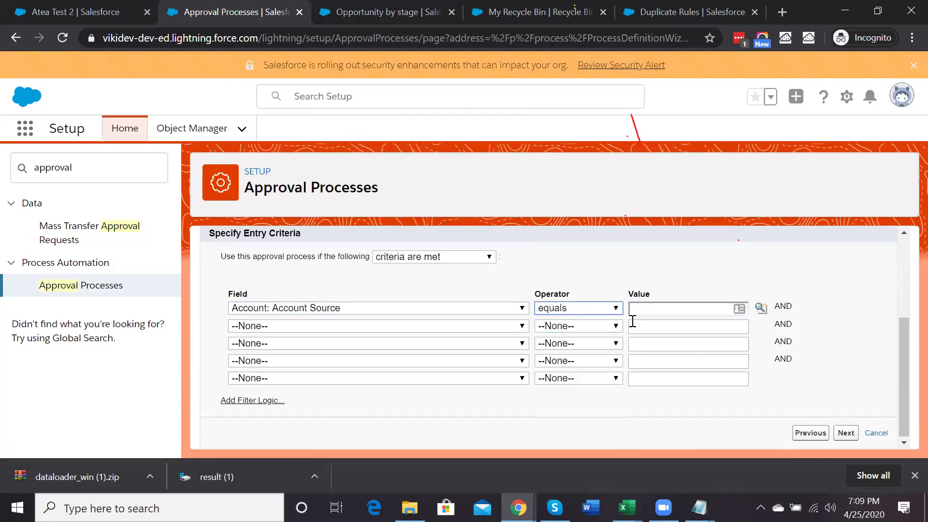
click(760, 308)
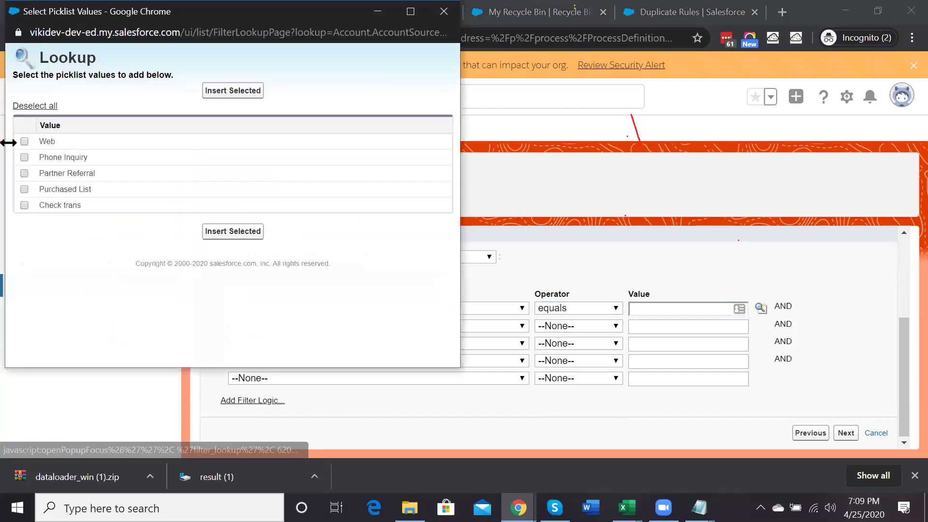
click(24, 141)
click(249, 232)
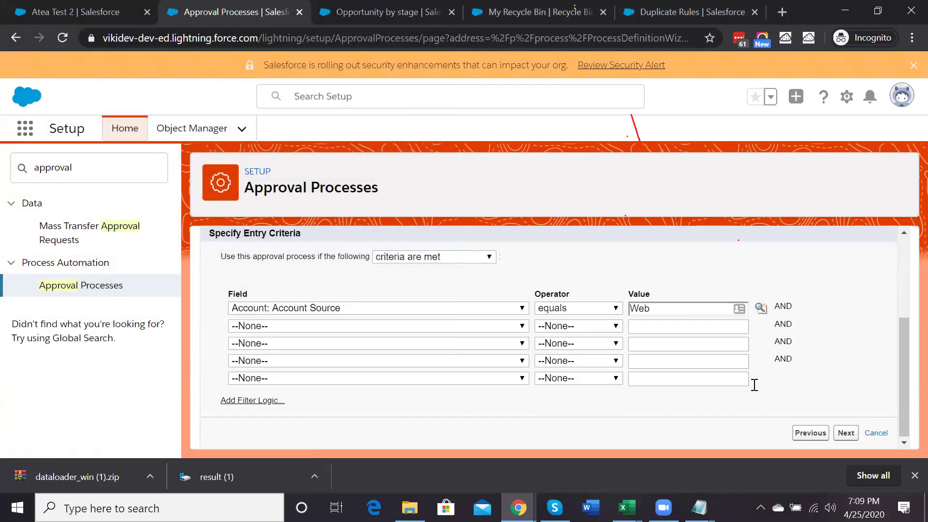
click(846, 433)
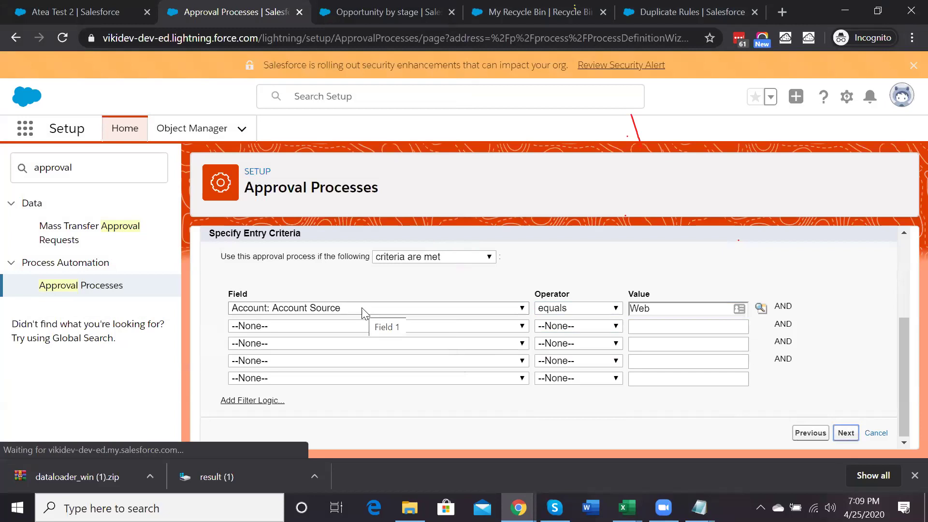
scroll(365, 313, down, 2)
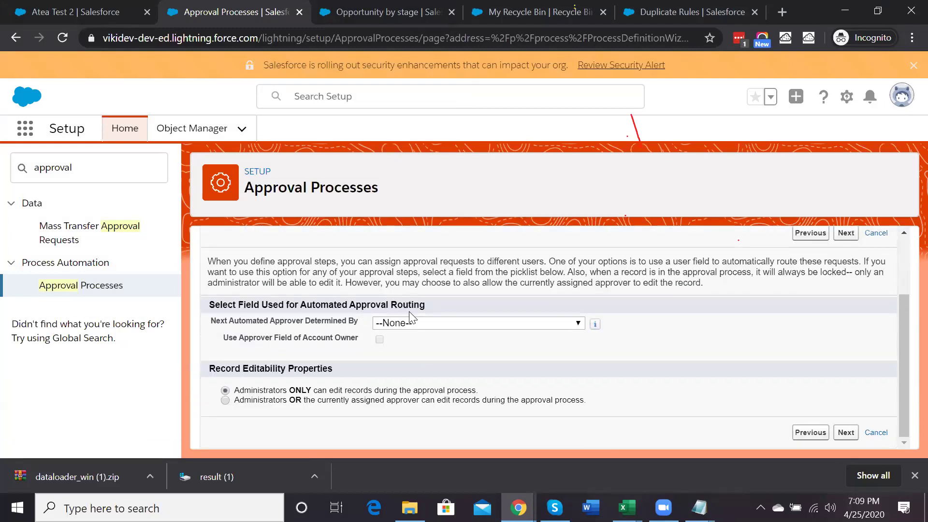
Set 'Next Automated Approver Determined By' to Manager and advance to step 5
click(414, 324)
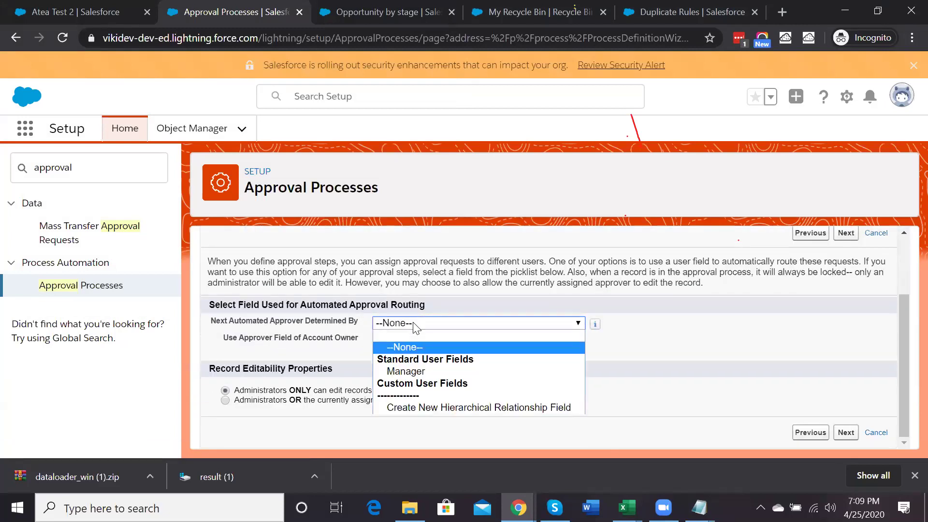
click(401, 370)
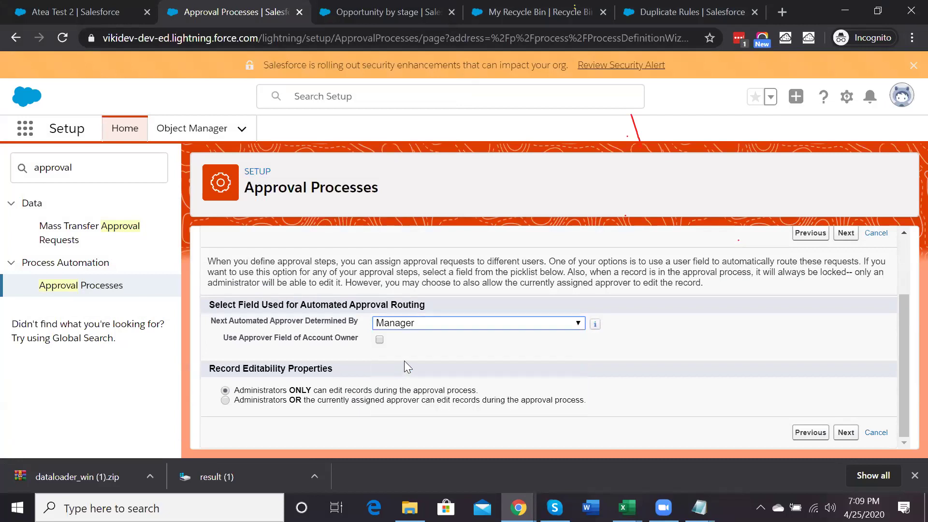
click(417, 327)
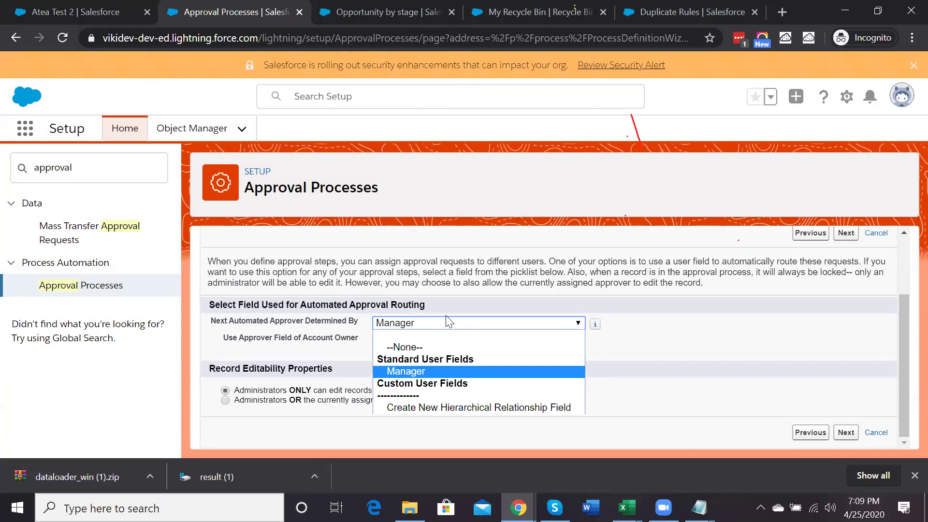
click(804, 396)
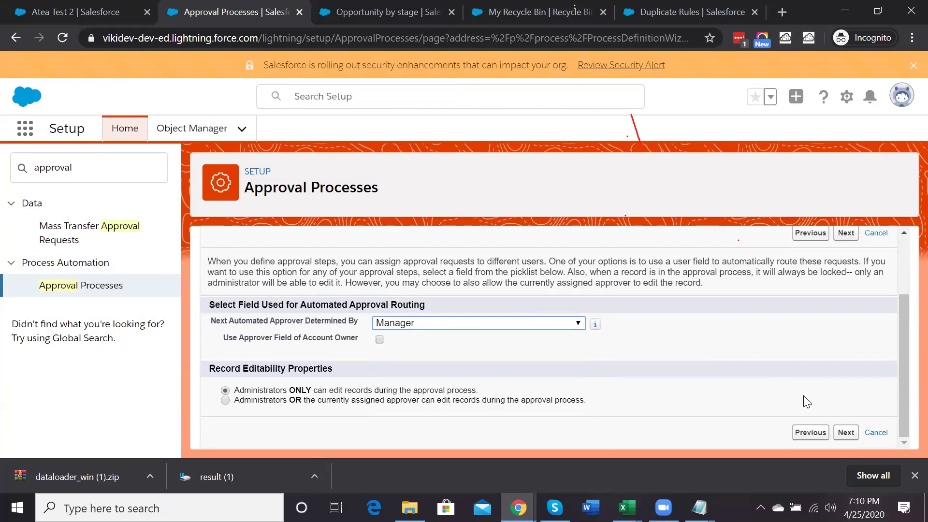
click(843, 435)
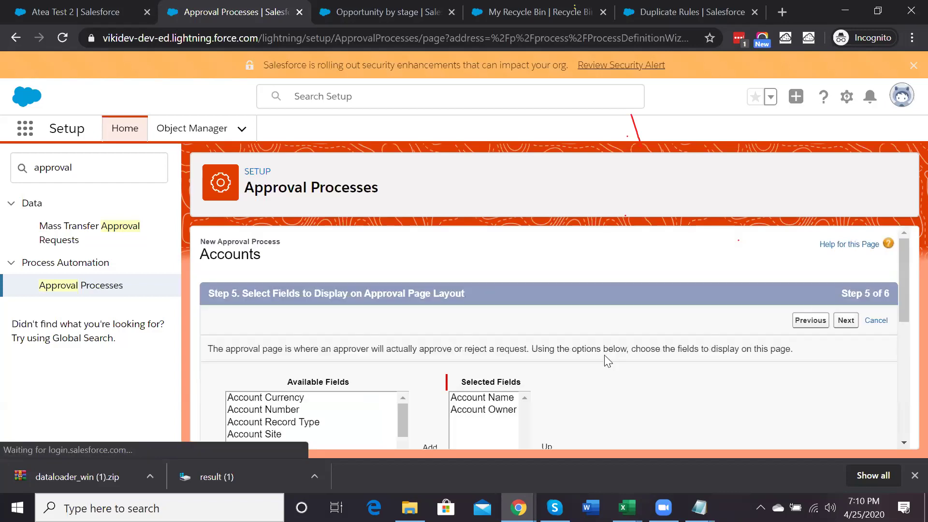
Enable 'Display approval history information' on the approval page layout
scroll(605, 356, down, 2)
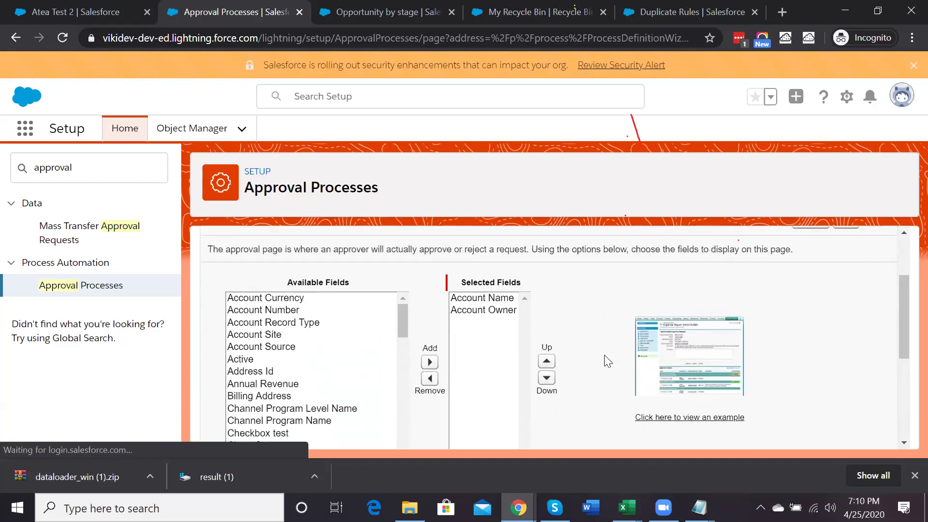
scroll(604, 358, down, 5)
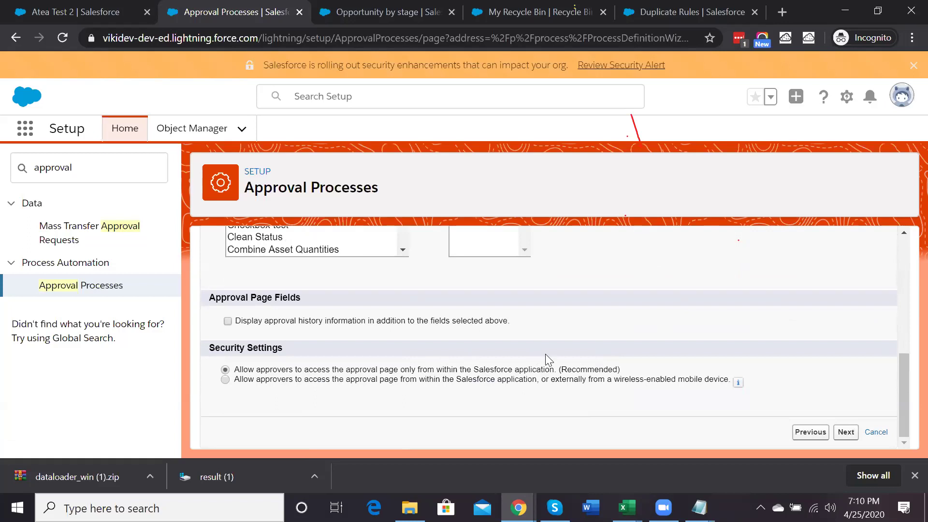
click(437, 323)
click(852, 434)
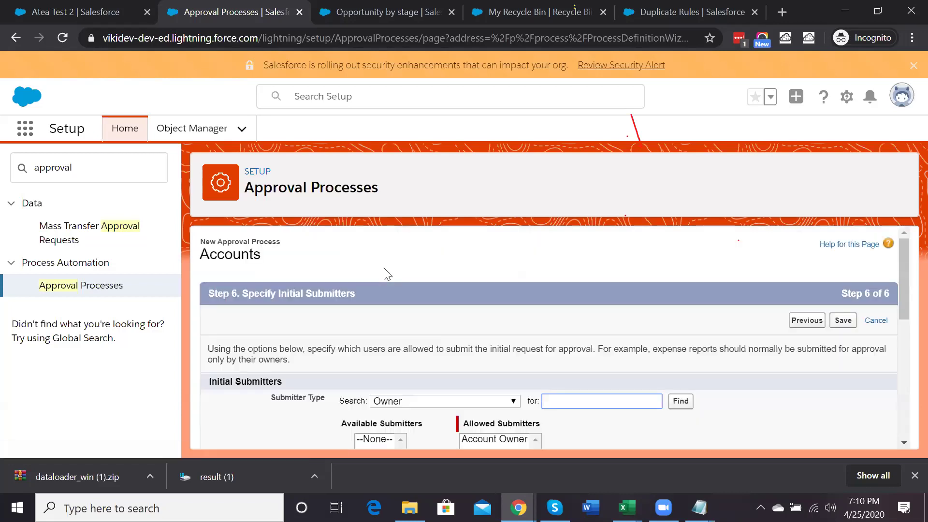
Review the submitter types, keeping Account Owner as the allowed initial submitter
scroll(385, 270, down, 1)
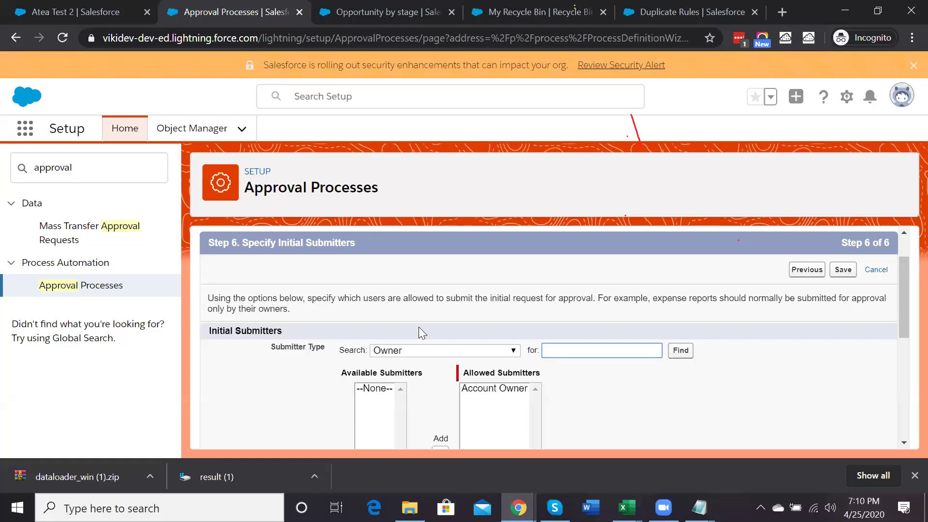
click(385, 349)
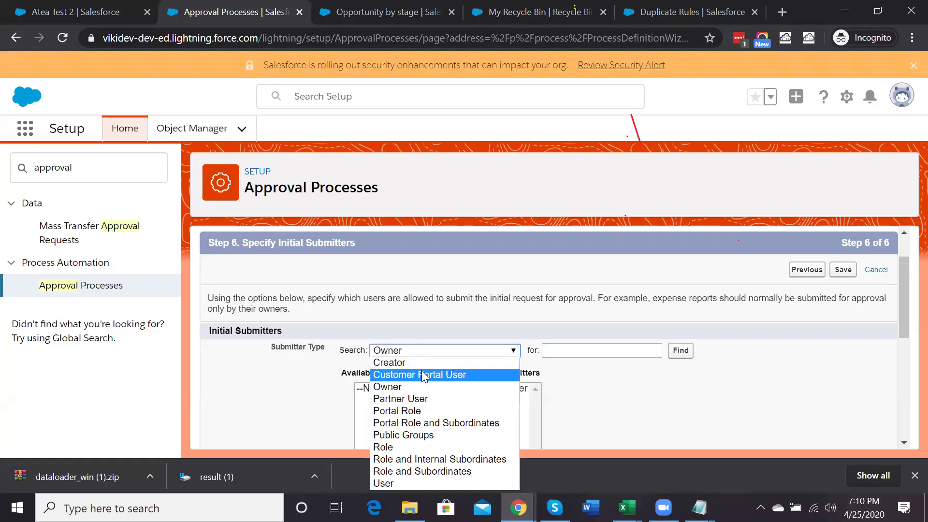
click(660, 366)
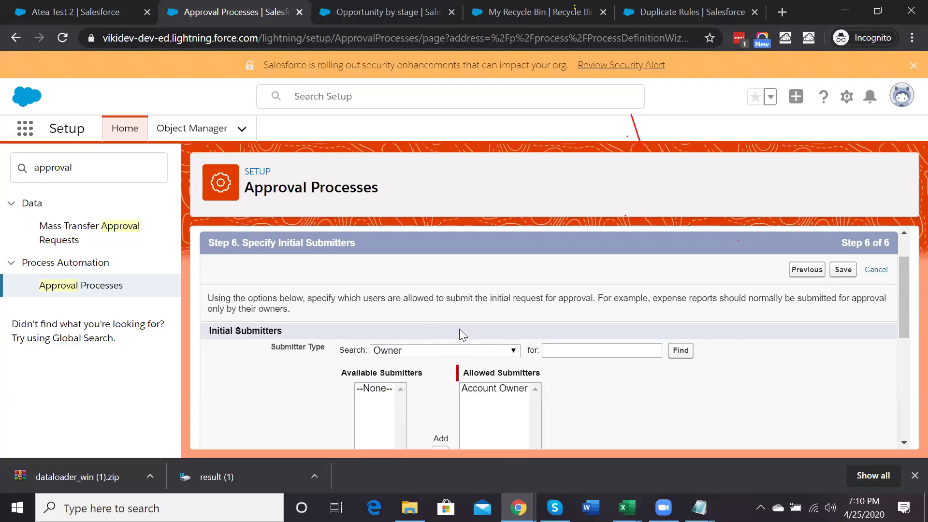
click(414, 351)
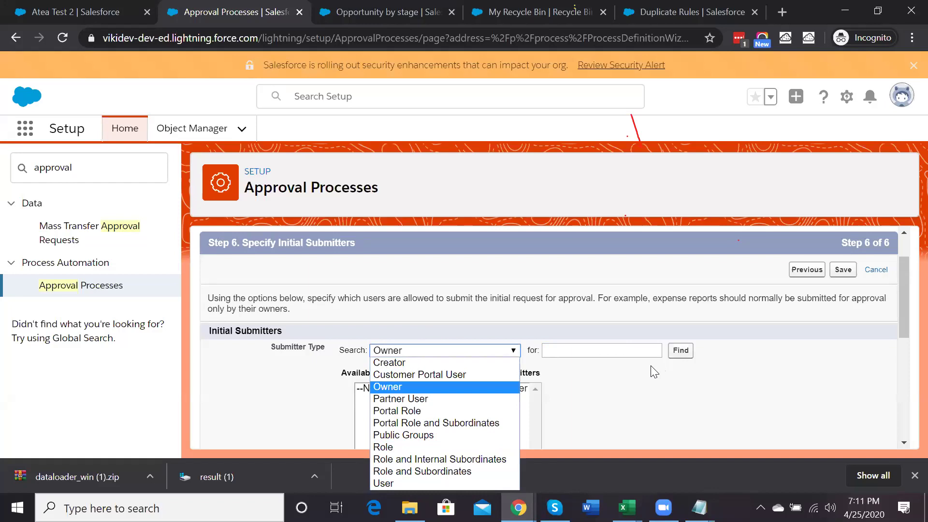
scroll(653, 371, down, 3)
scroll(729, 351, up, 2)
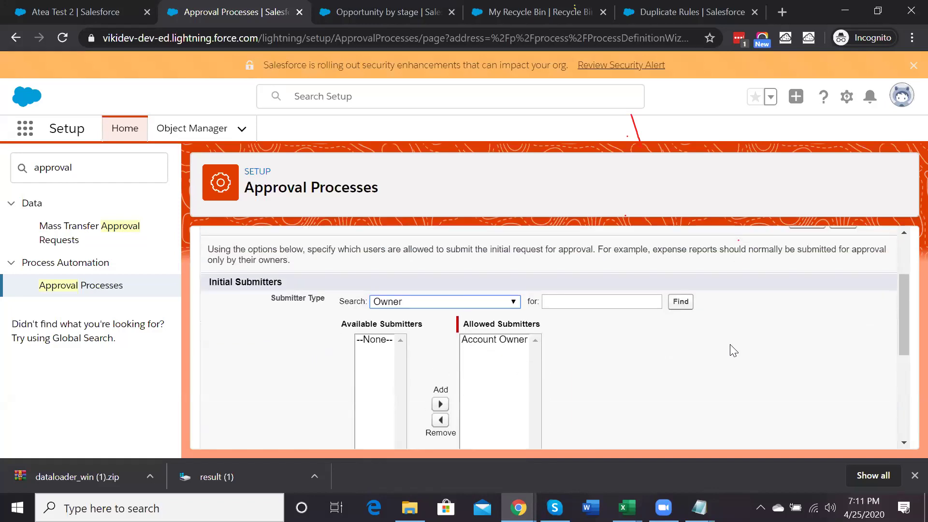
scroll(885, 272, up, 2)
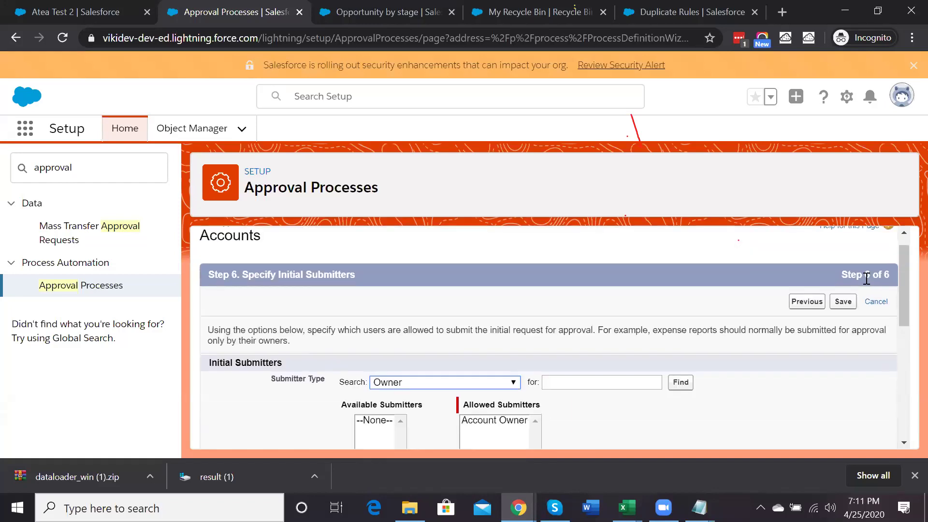
Save the process and choose 'I'll do this later' to open the approval detail page
click(842, 303)
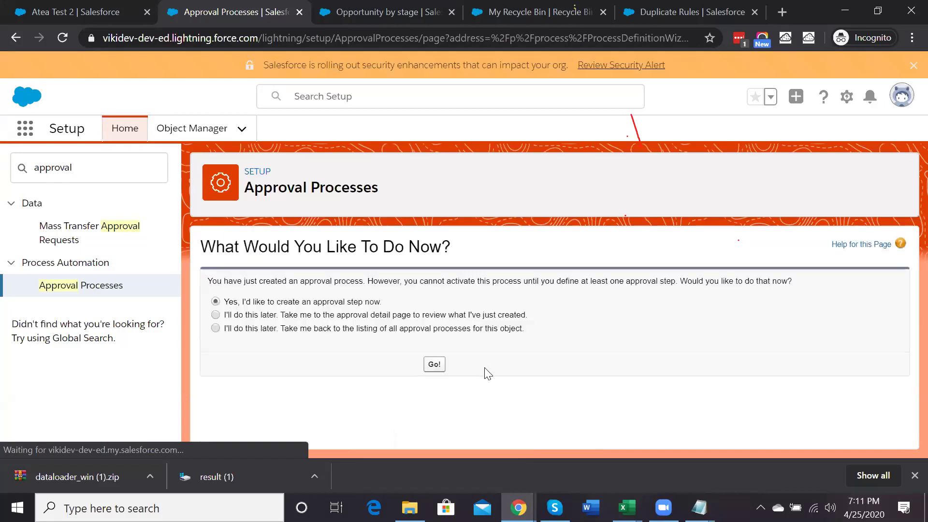
click(298, 317)
click(431, 368)
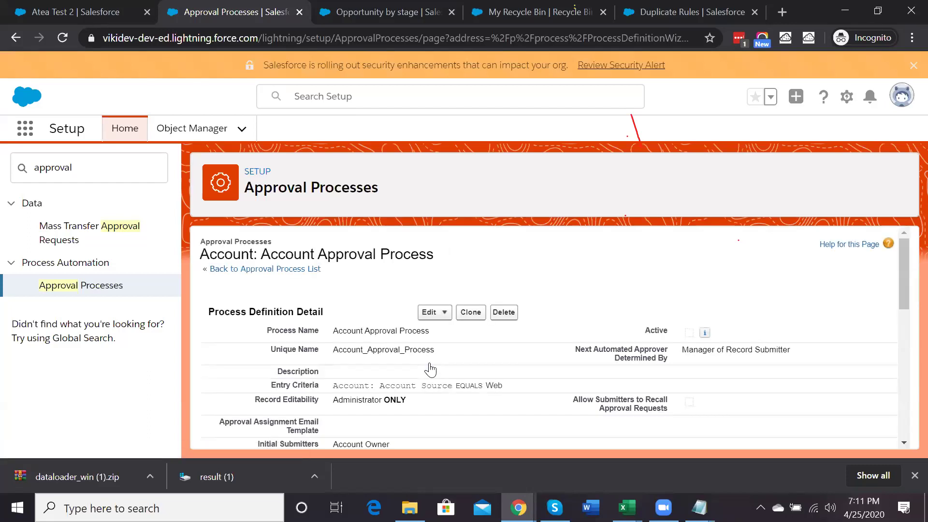
scroll(431, 370, down, 2)
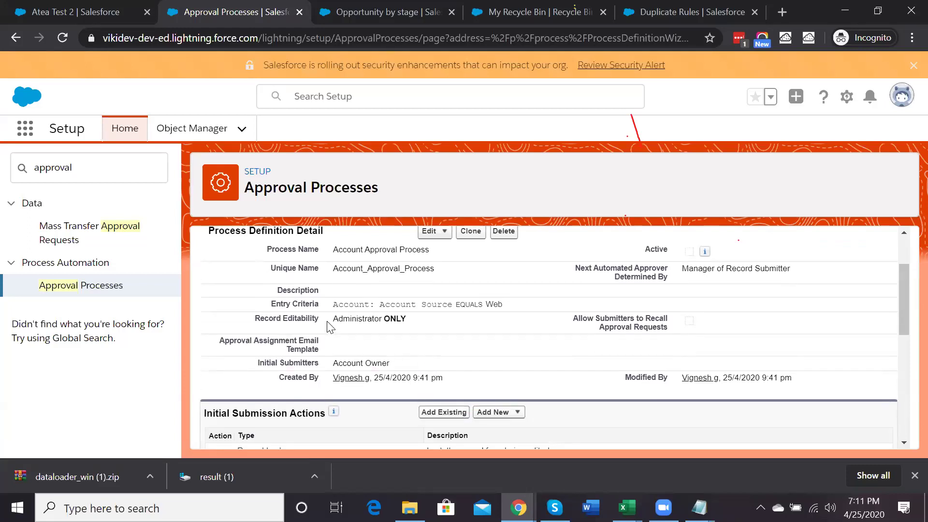
scroll(436, 341, down, 2)
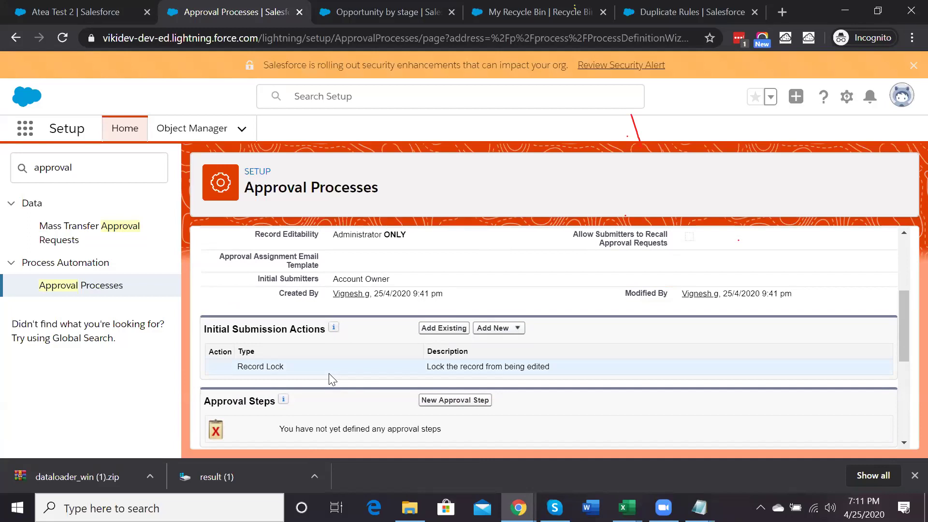
scroll(329, 373, down, 2)
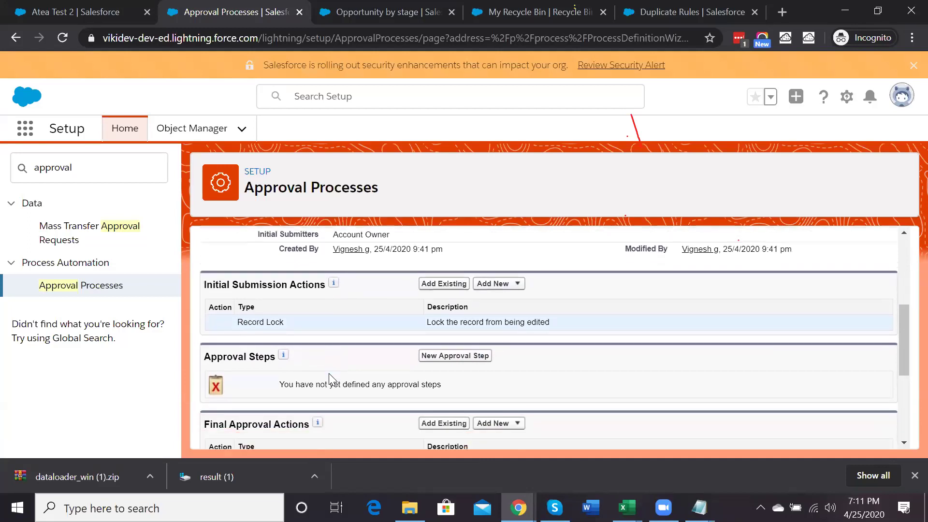
scroll(329, 373, down, 1)
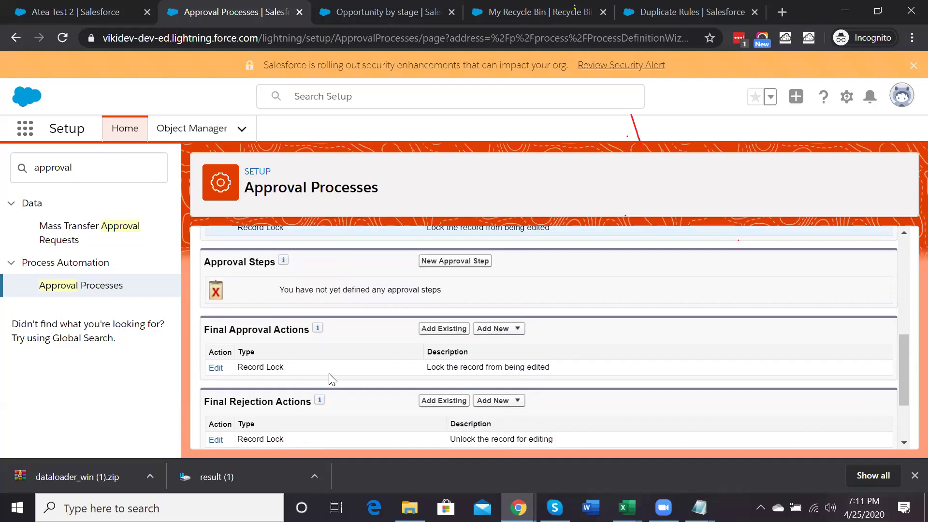
scroll(331, 379, down, 1)
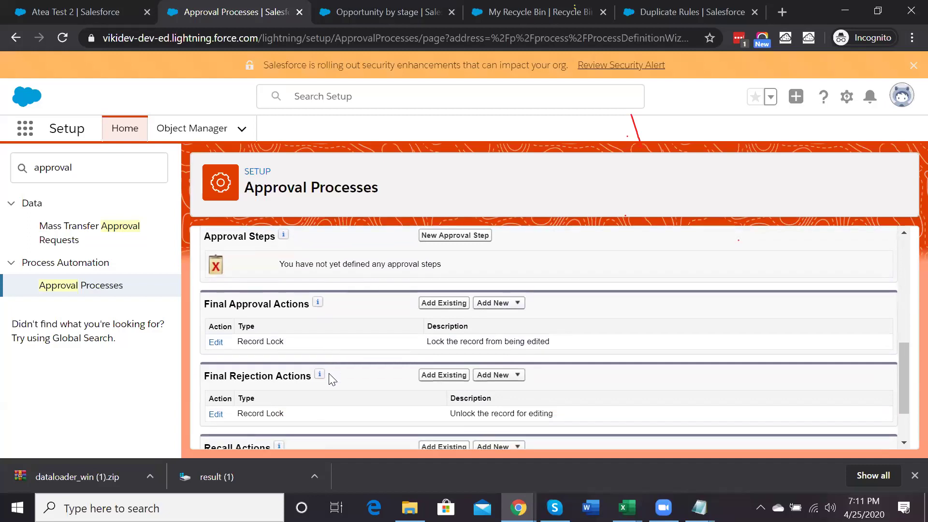
triple_click(276, 305)
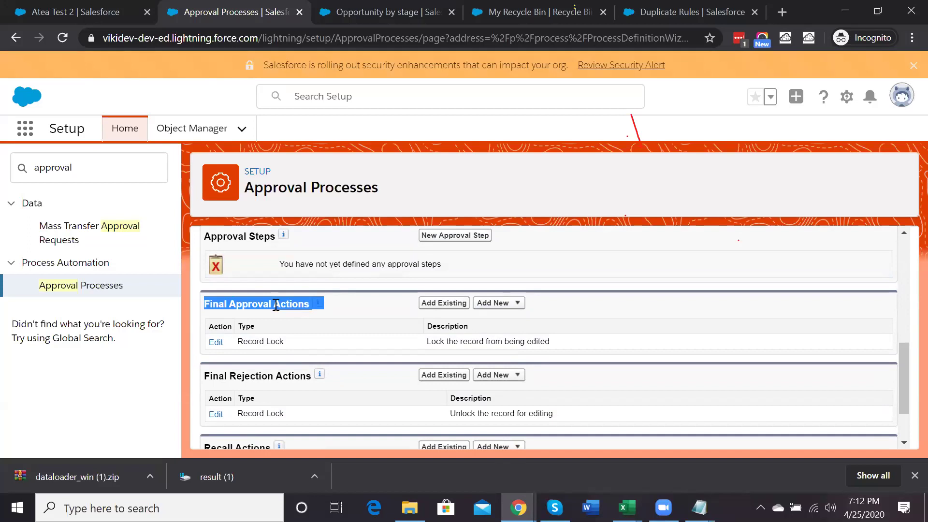
scroll(275, 305, down, 2)
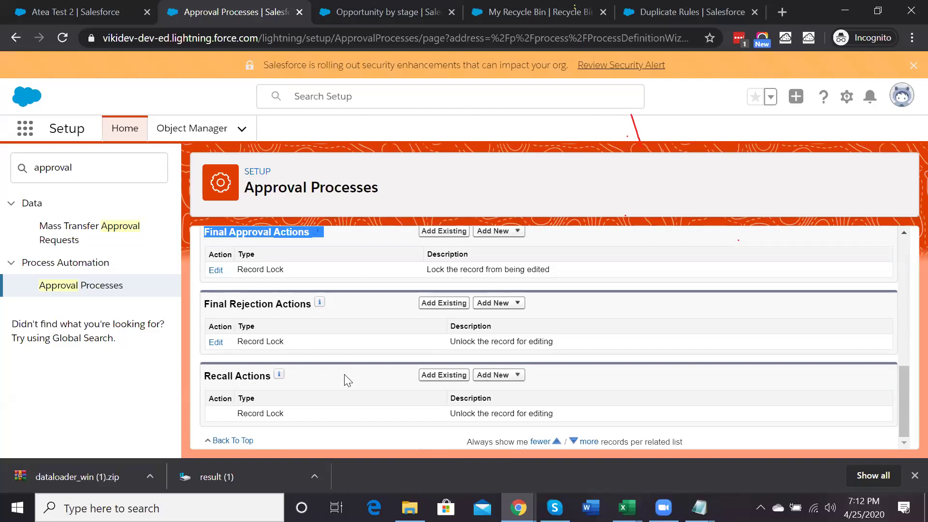
scroll(344, 377, up, 3)
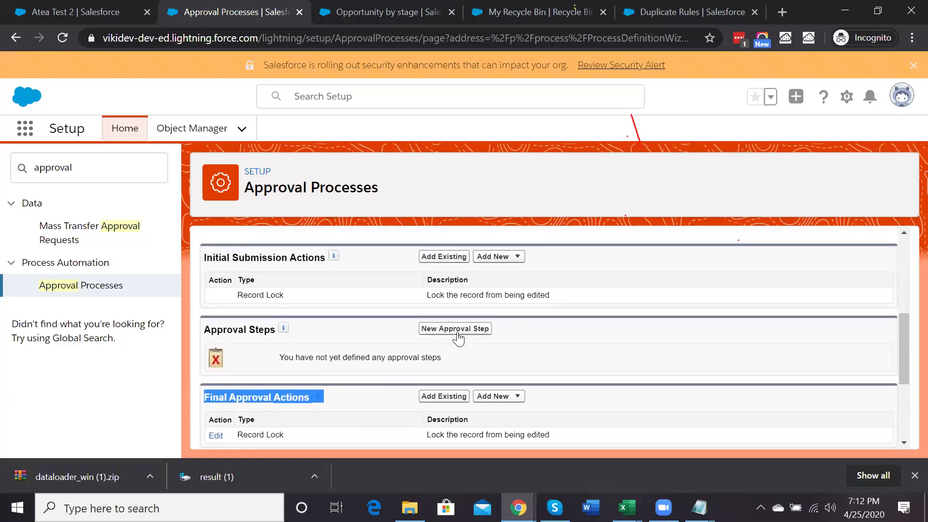
scroll(455, 339, down, 3)
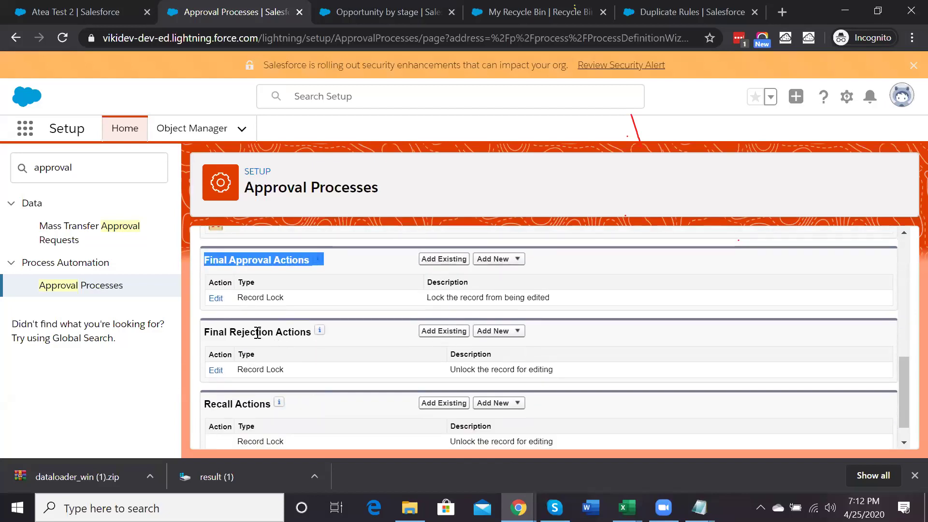
triple_click(258, 332)
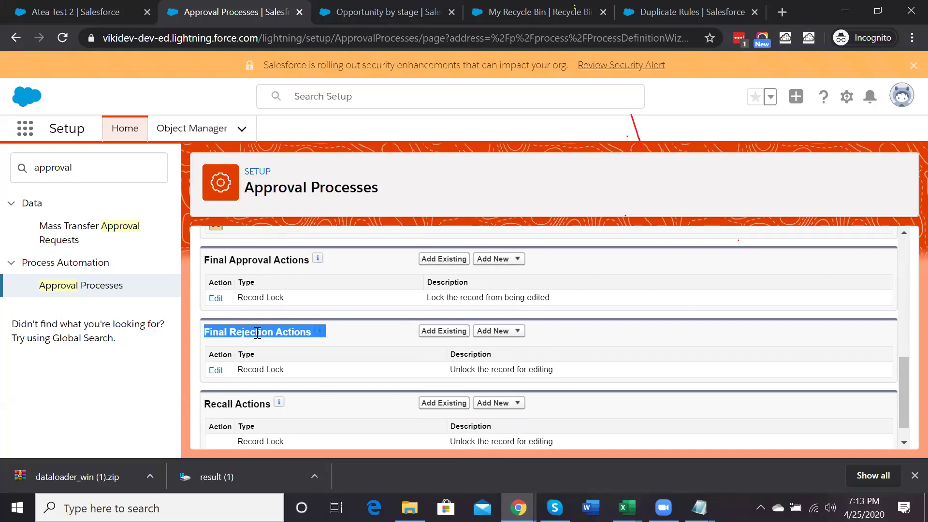
scroll(258, 332, down, 1)
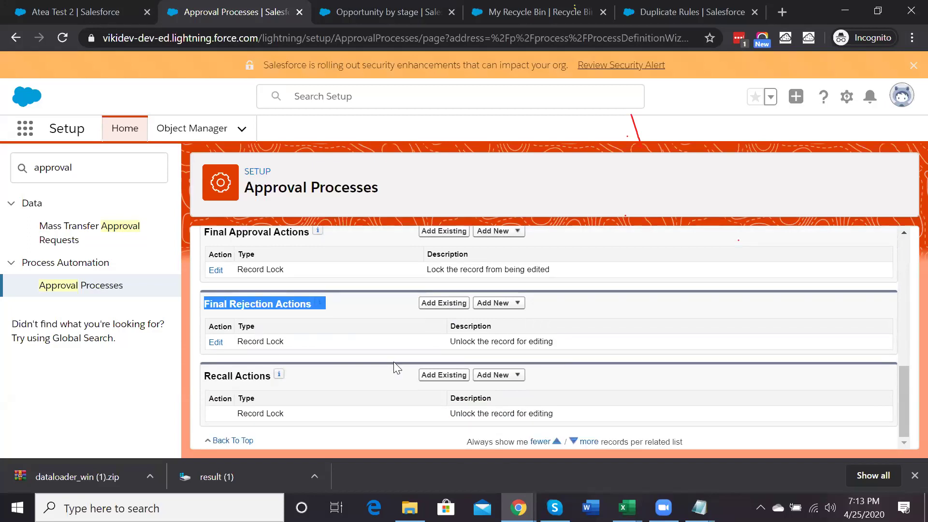
scroll(394, 368, up, 2)
scroll(394, 368, down, 2)
drag(493, 289, 703, 298)
scroll(336, 352, up, 2)
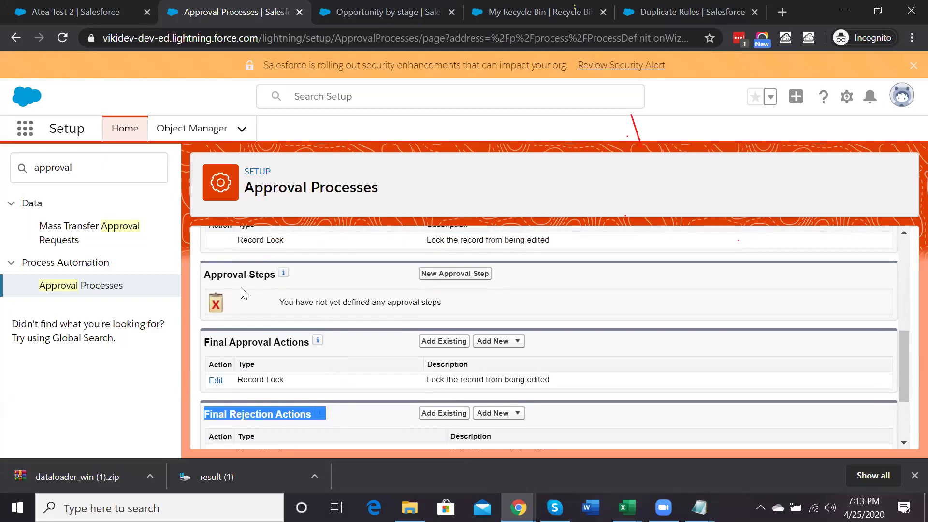
drag(208, 274, 419, 270)
Create a new approval step named 'Approval Step 1' with auto-filled unique name and continue
click(454, 274)
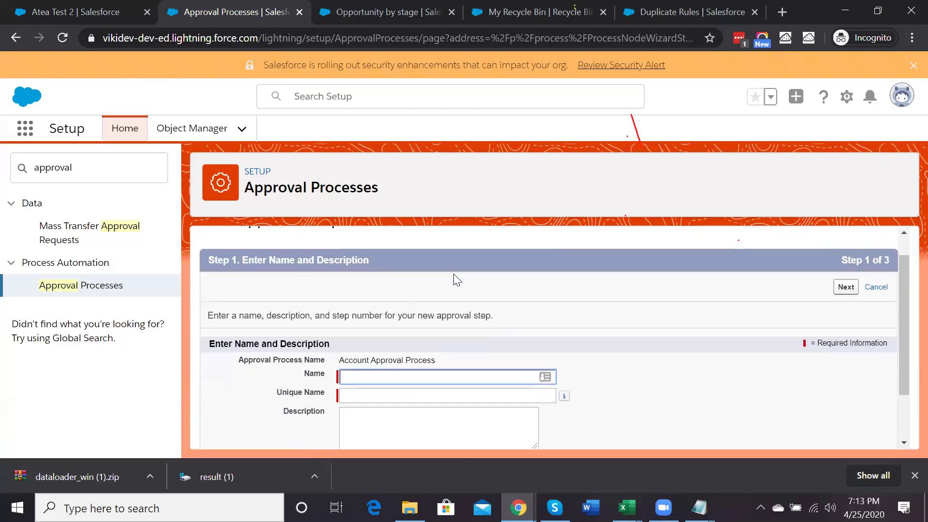
click(370, 376)
text(A)
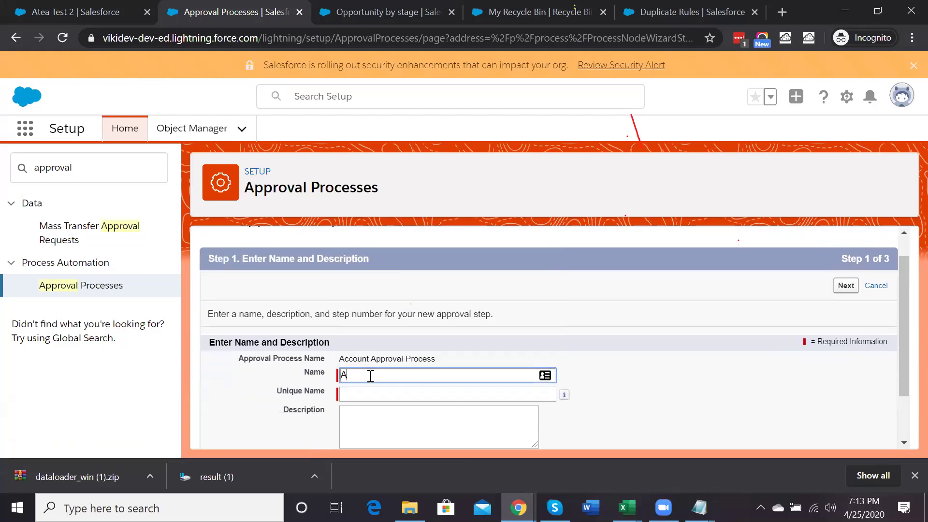
text(pproval Step 1)
click(415, 389)
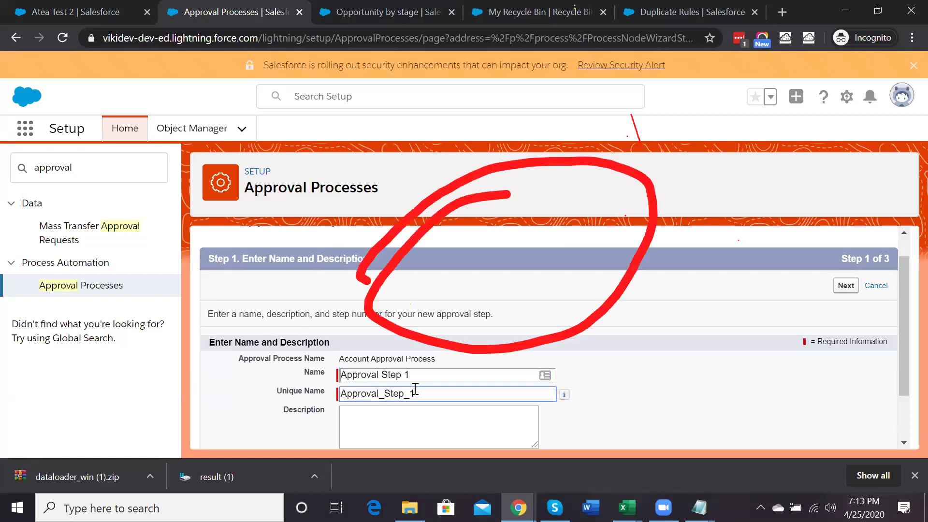
scroll(687, 377, down, 2)
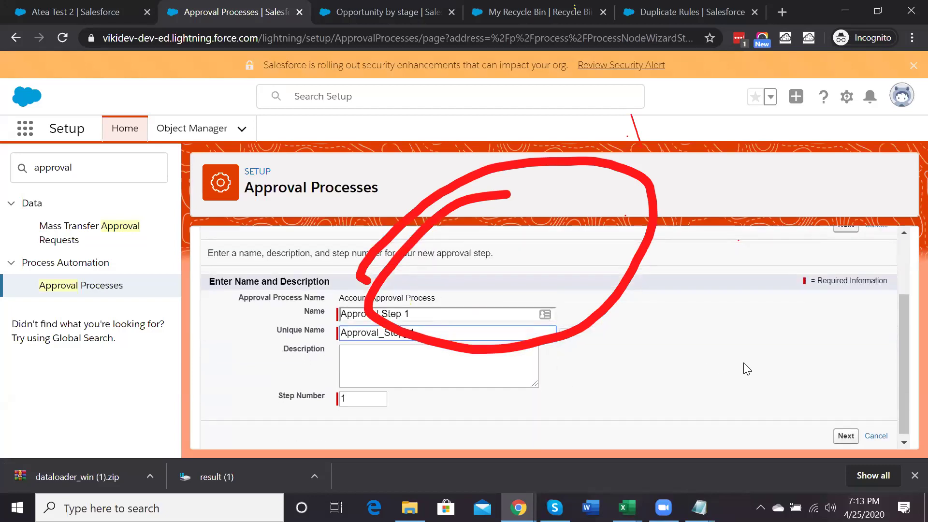
click(845, 436)
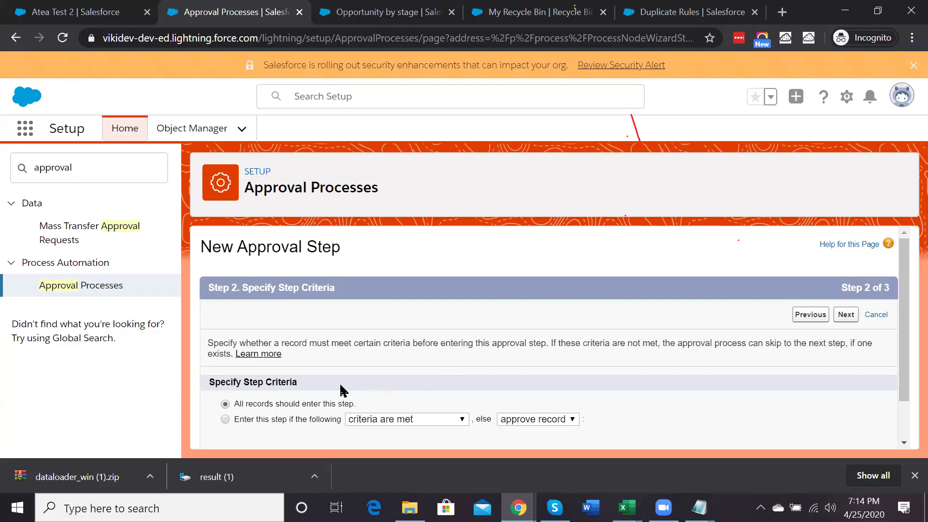
Try making Approval Step 1 criteria-based and review the criteria definition choices
scroll(311, 383, down, 1)
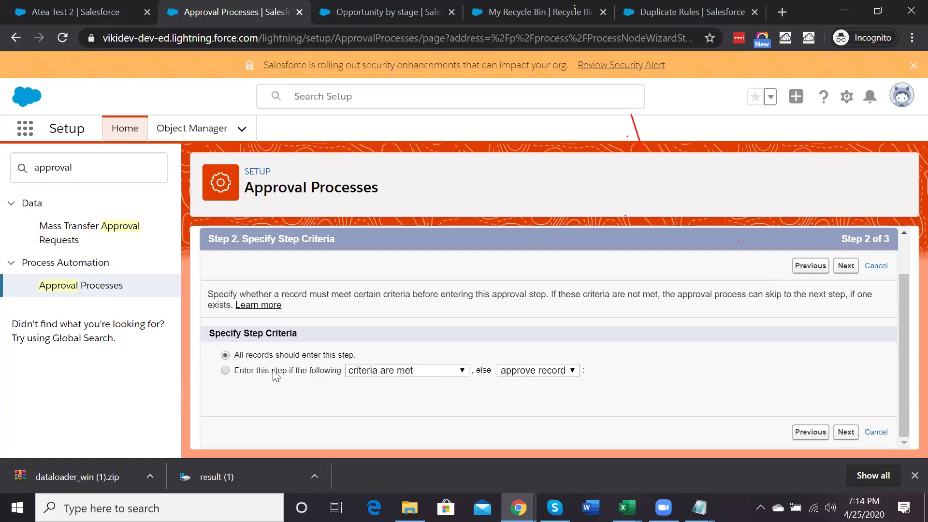
click(276, 371)
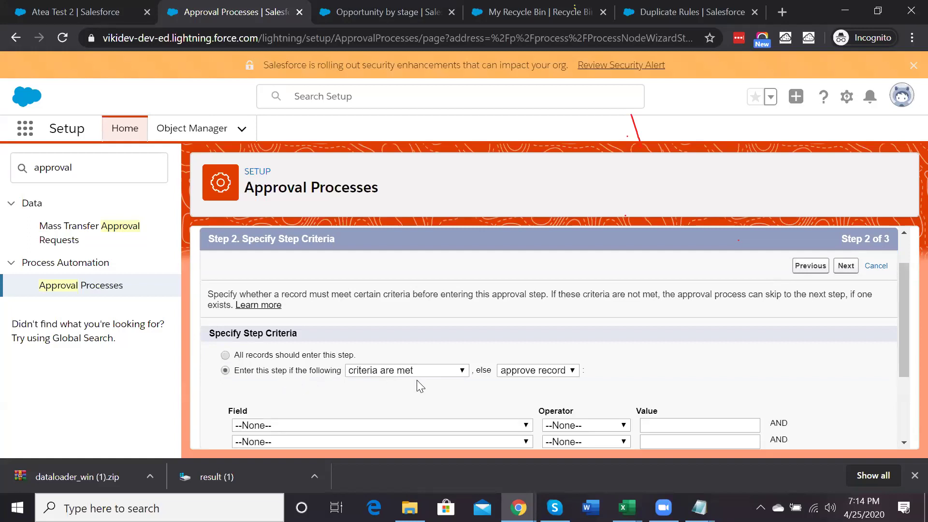
click(260, 359)
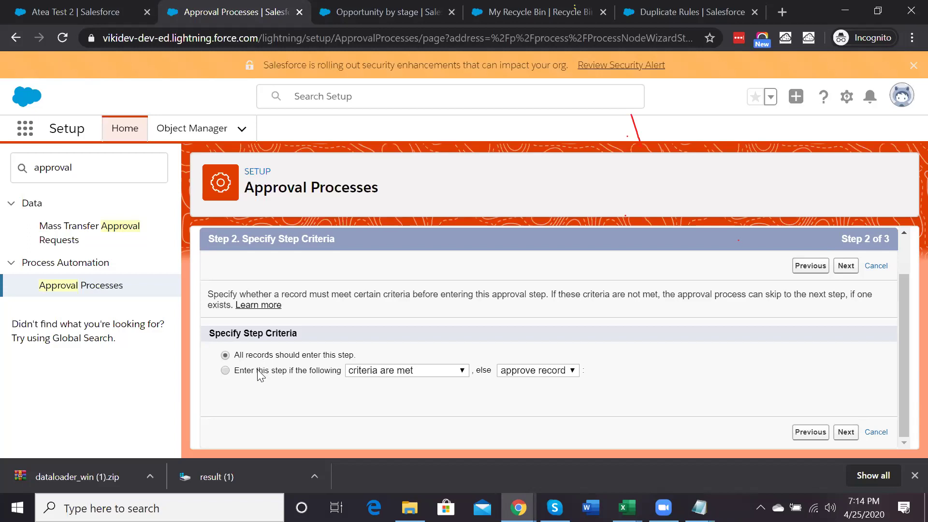
click(258, 371)
click(392, 370)
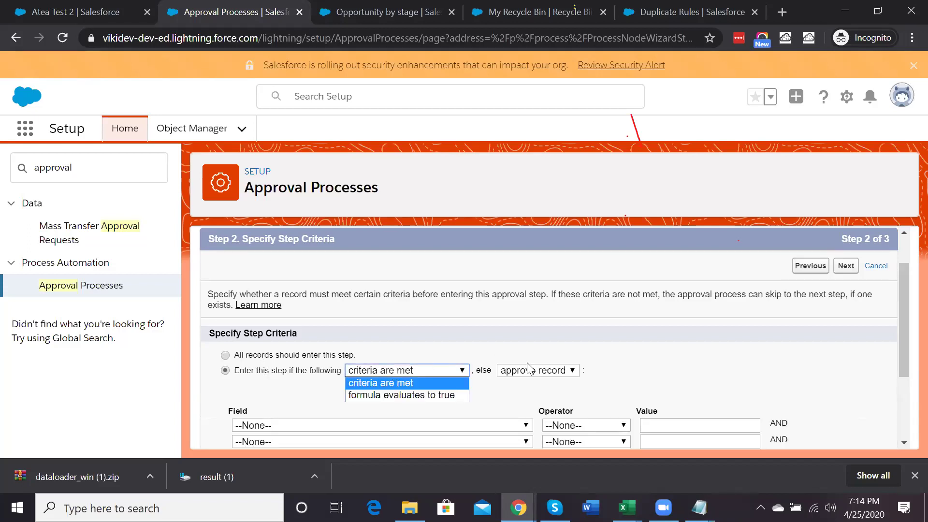
click(416, 356)
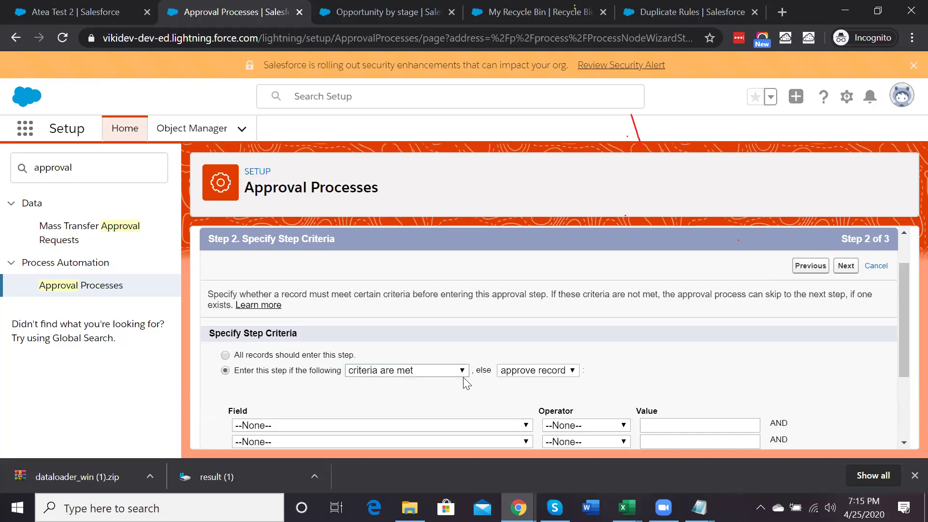
Set failing records to be rejected, then choose 'All records should enter this step' and continue
scroll(455, 408, down, 1)
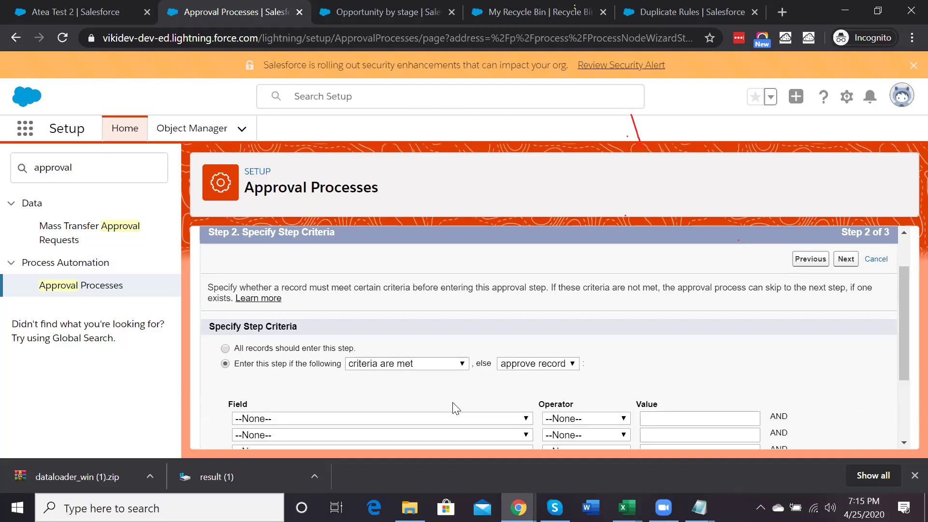
scroll(456, 409, down, 1)
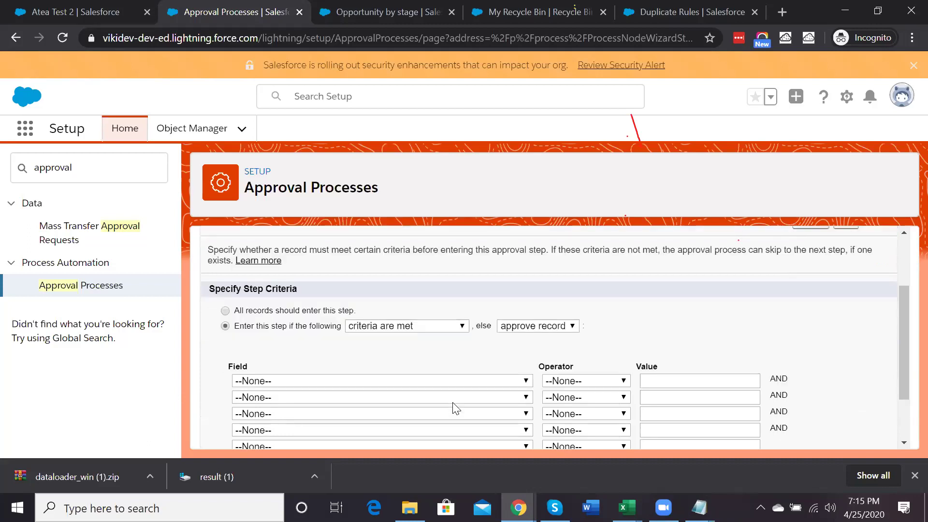
click(552, 327)
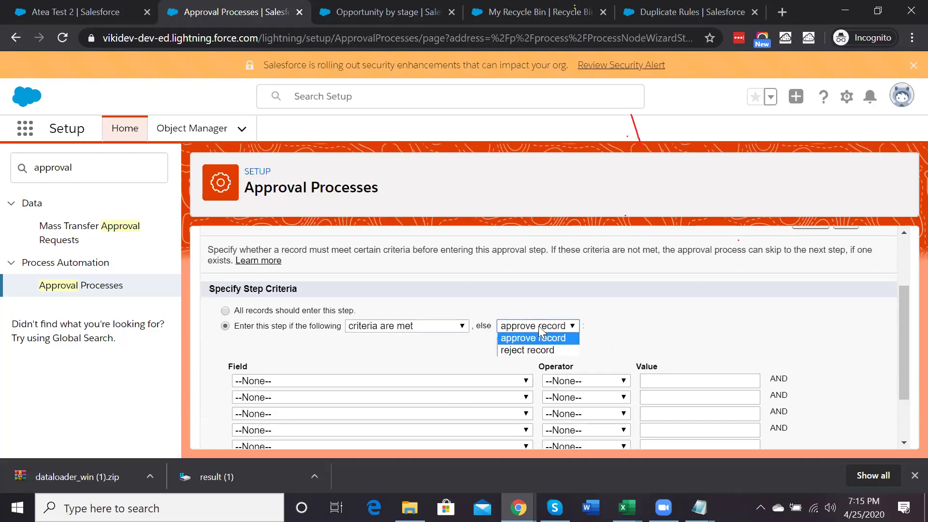
click(536, 352)
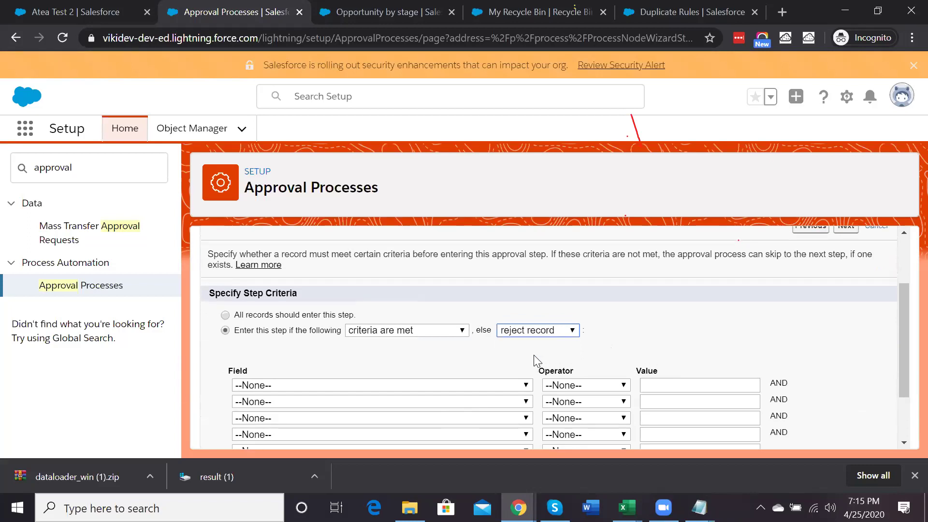
scroll(533, 355, up, 2)
click(345, 403)
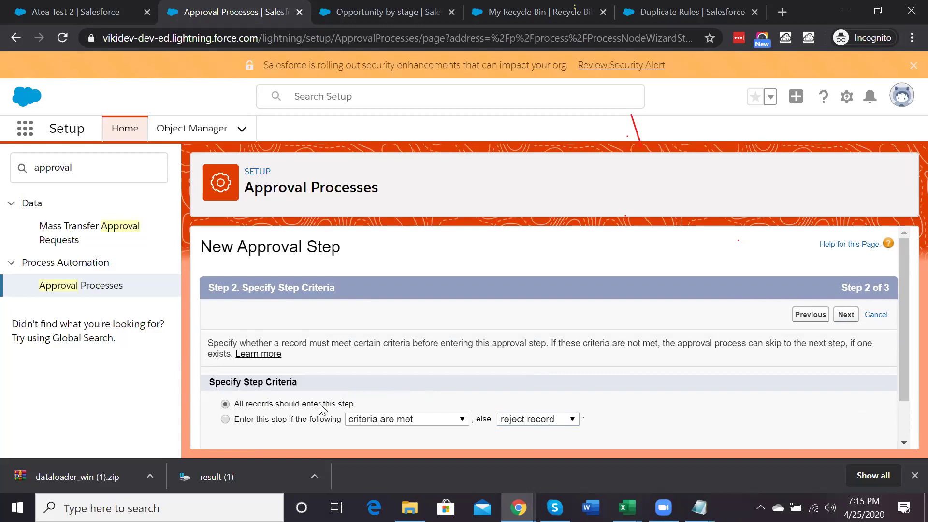
click(846, 314)
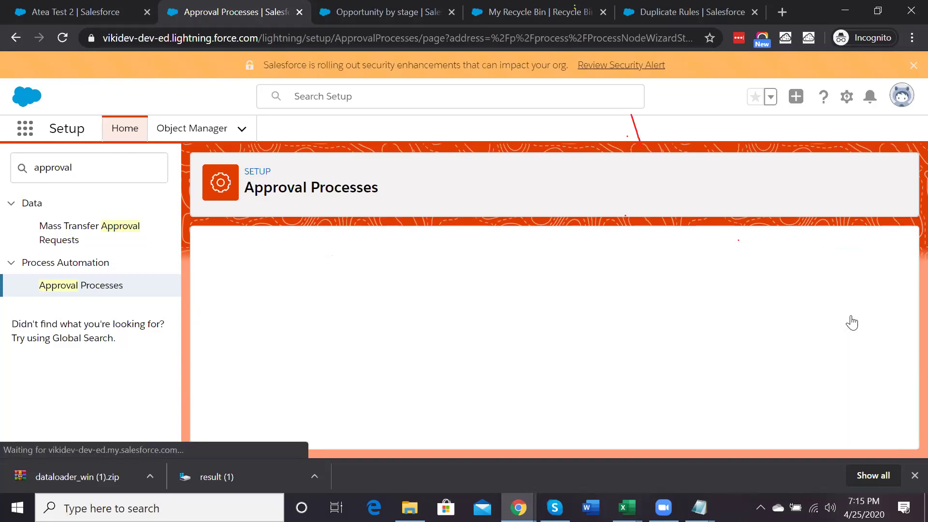
Review the automatic approver options (related user, Manager), then let the submitter choose the approver manually
scroll(517, 324, down, 2)
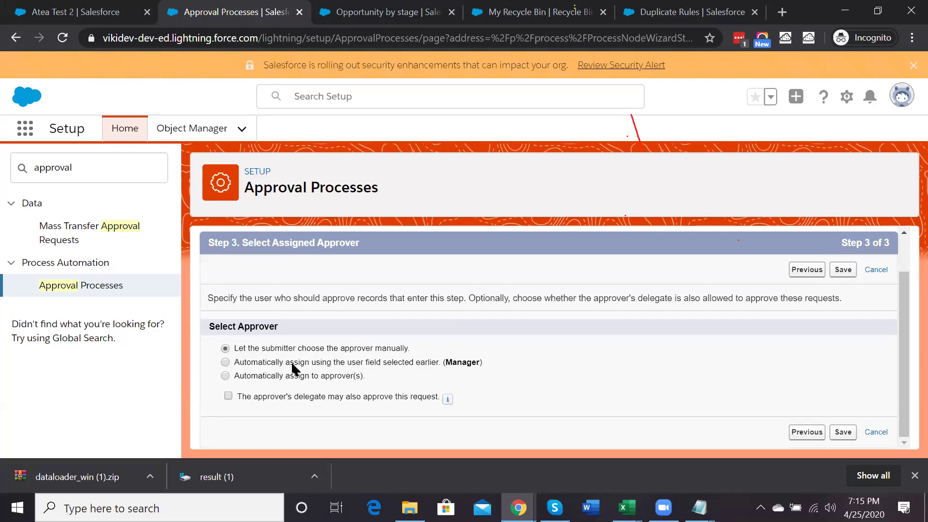
click(280, 376)
scroll(361, 412, down, 1)
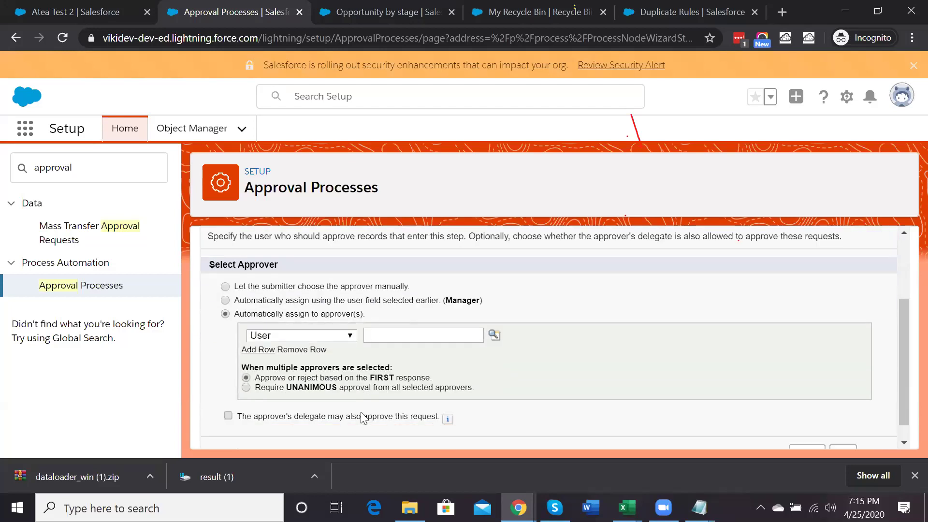
click(331, 332)
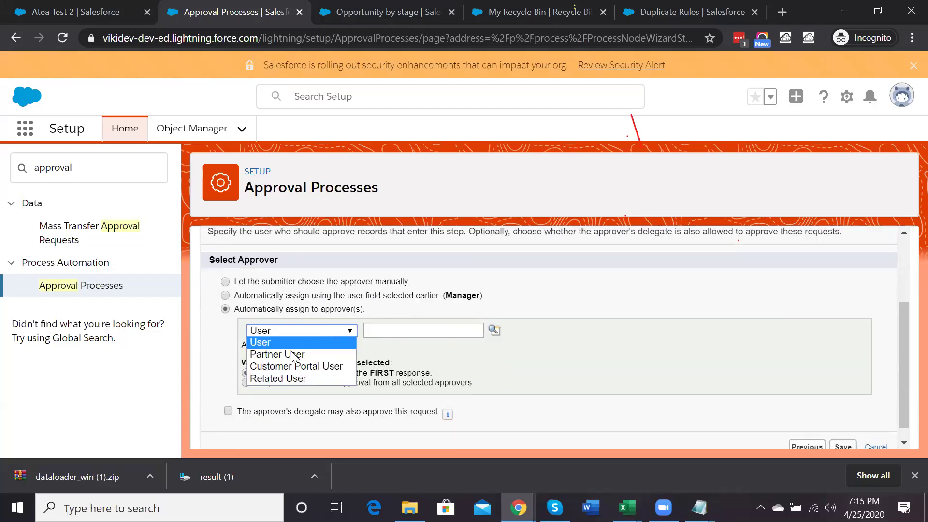
click(271, 381)
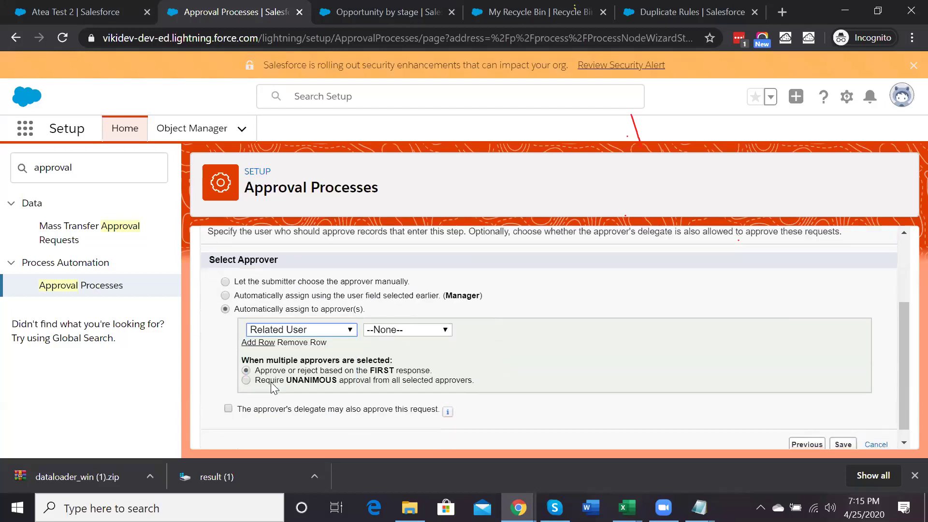
click(409, 331)
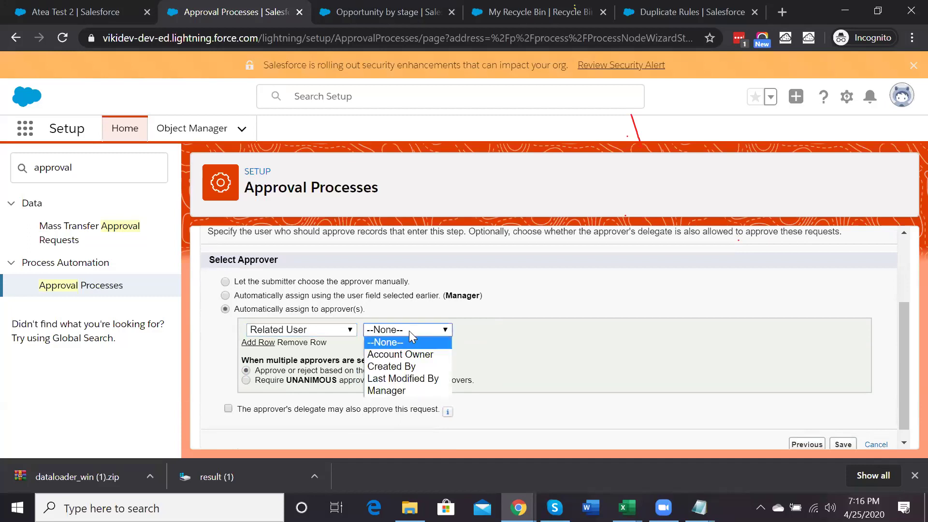
click(391, 386)
click(282, 329)
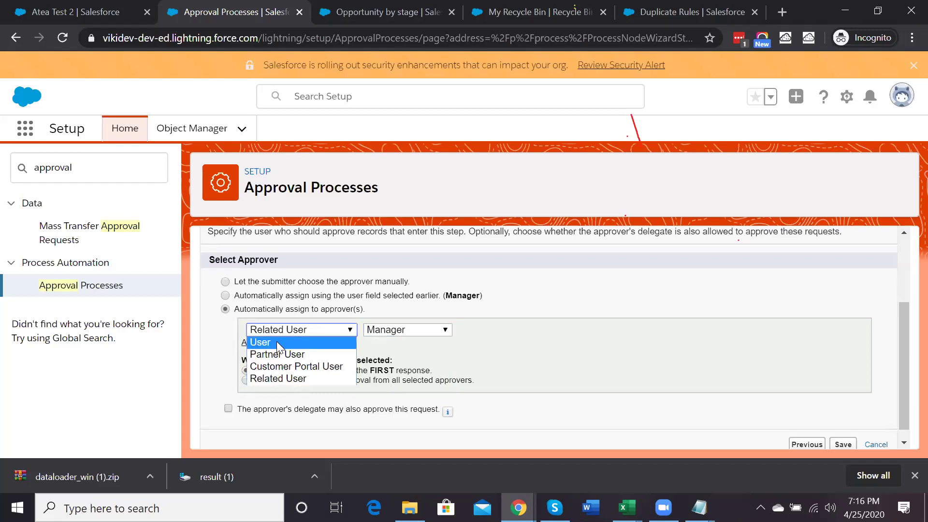
click(277, 342)
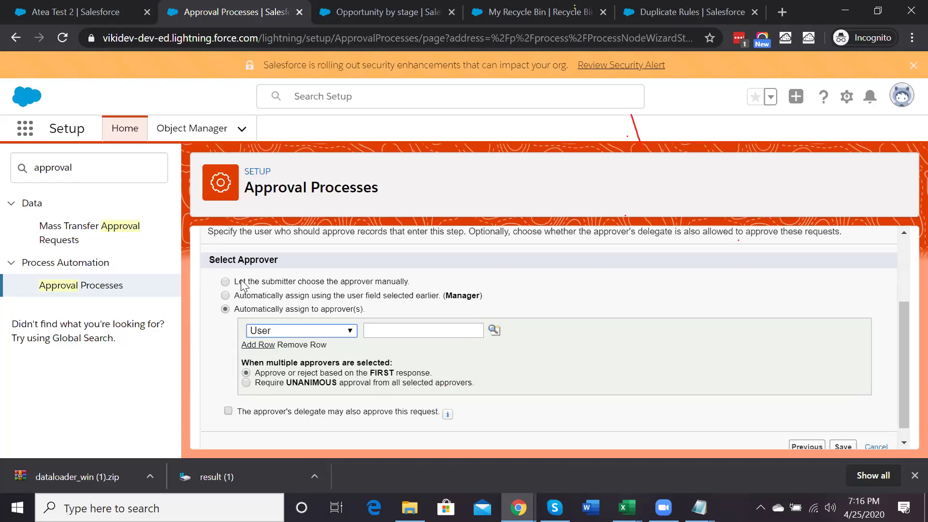
click(225, 282)
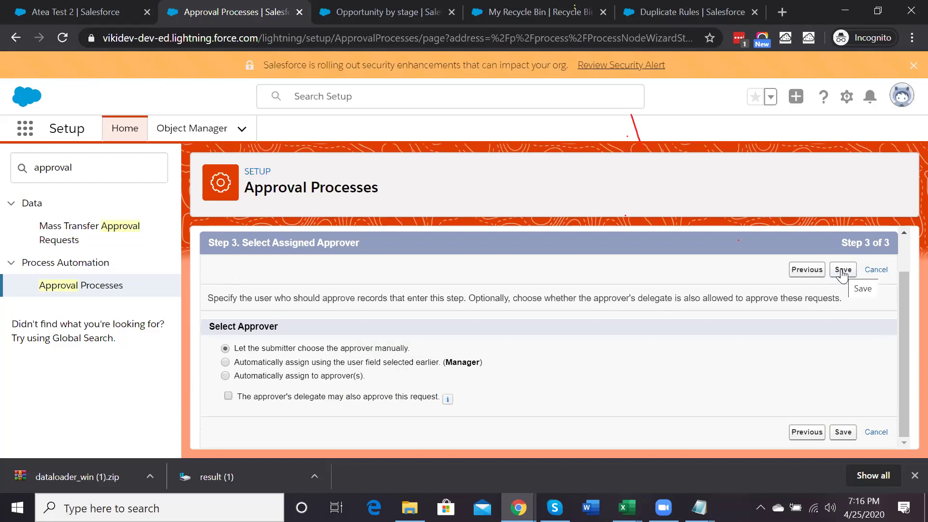
Save Approval Step 1 without adding step actions and go to the process detail page
click(843, 271)
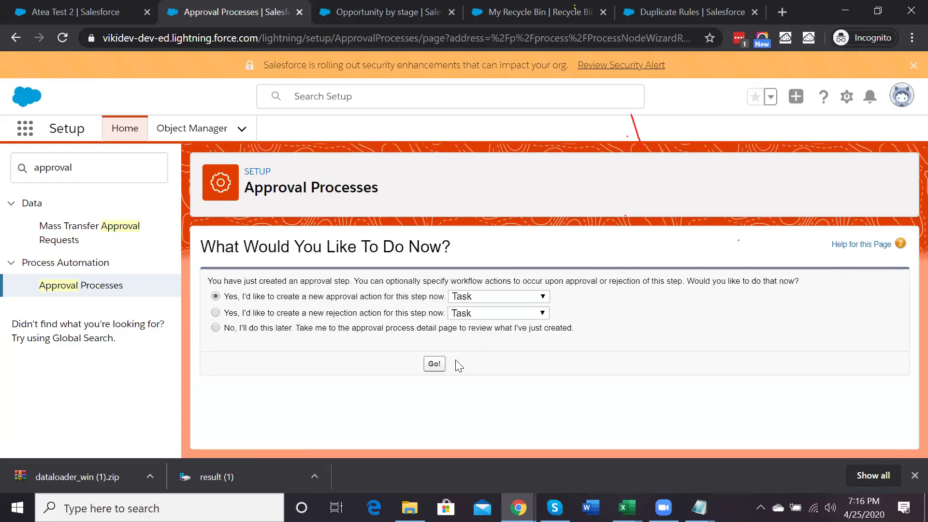
click(473, 296)
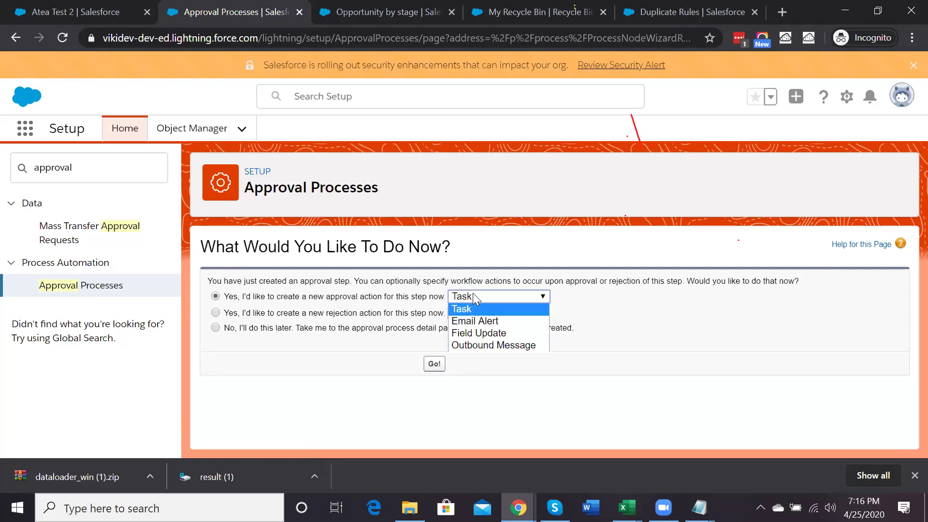
click(473, 294)
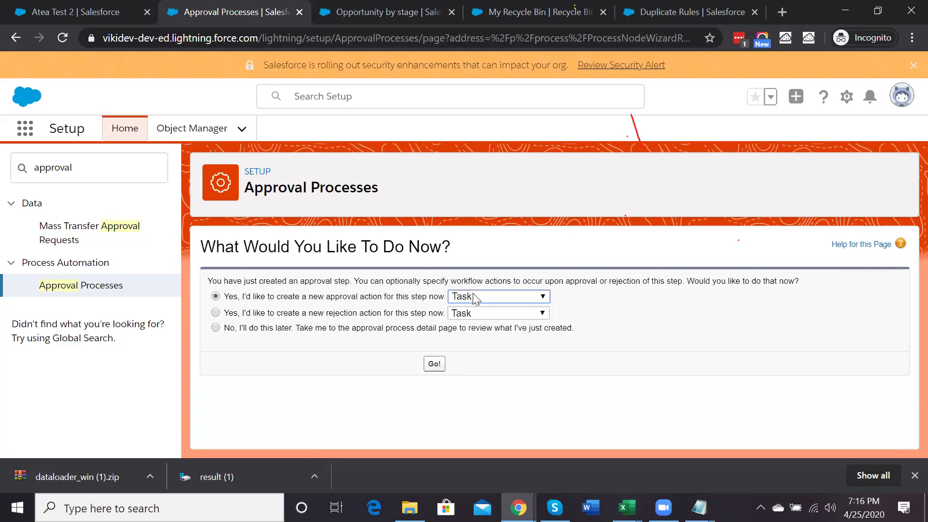
click(349, 327)
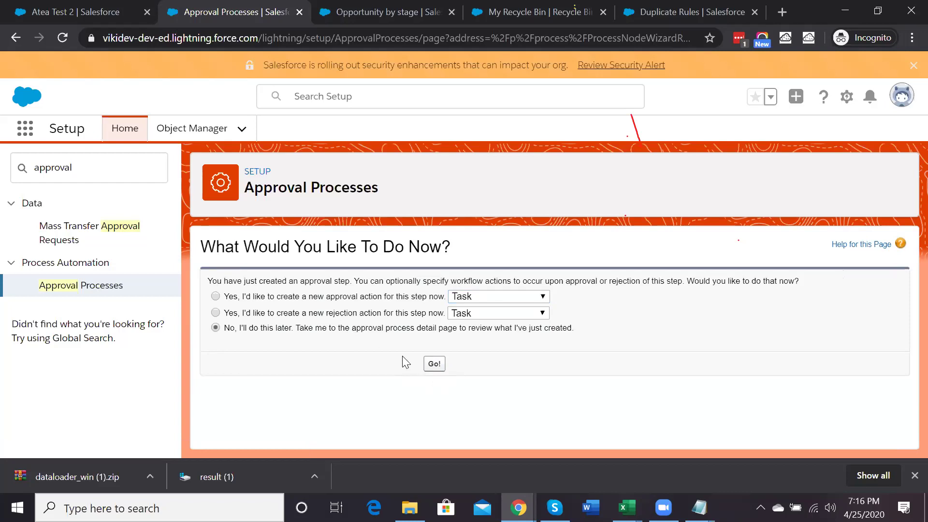
click(434, 363)
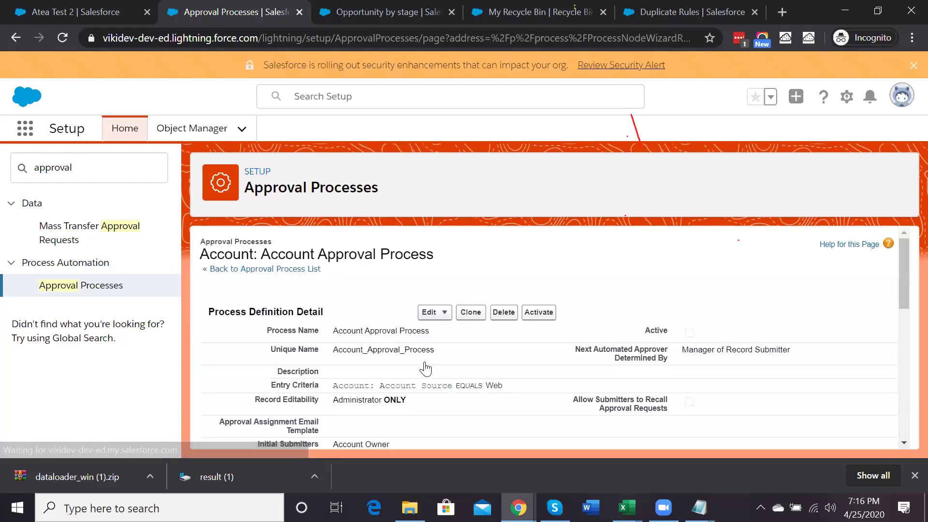
Show the still-empty approval and rejection actions on the Approval Step 1 row
scroll(426, 369, down, 15)
scroll(291, 280, up, 3)
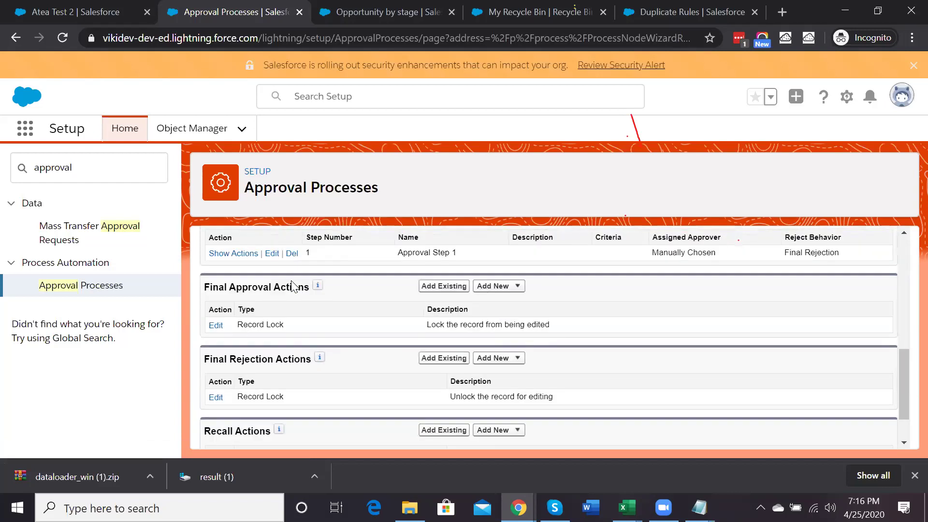
click(241, 314)
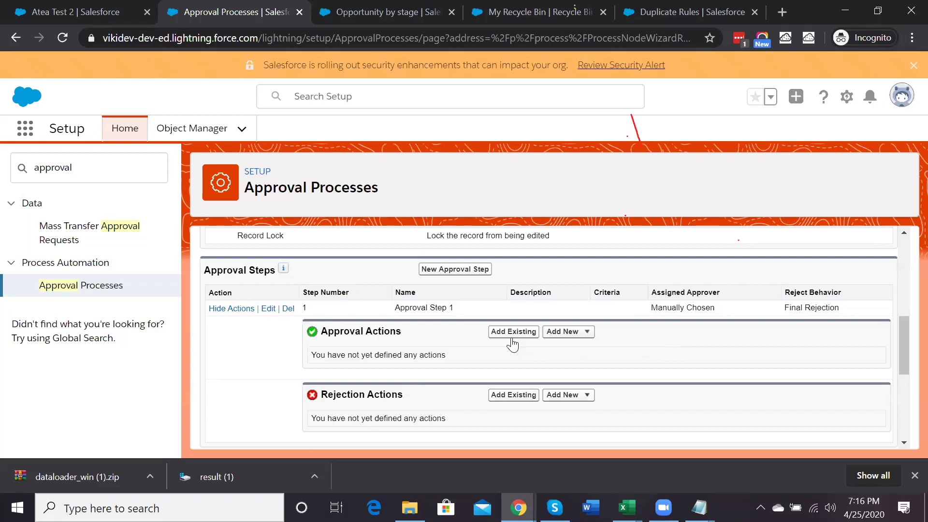
Add a new approval task assigned to the CEO with subject and unique name 'Approval Success'
click(573, 334)
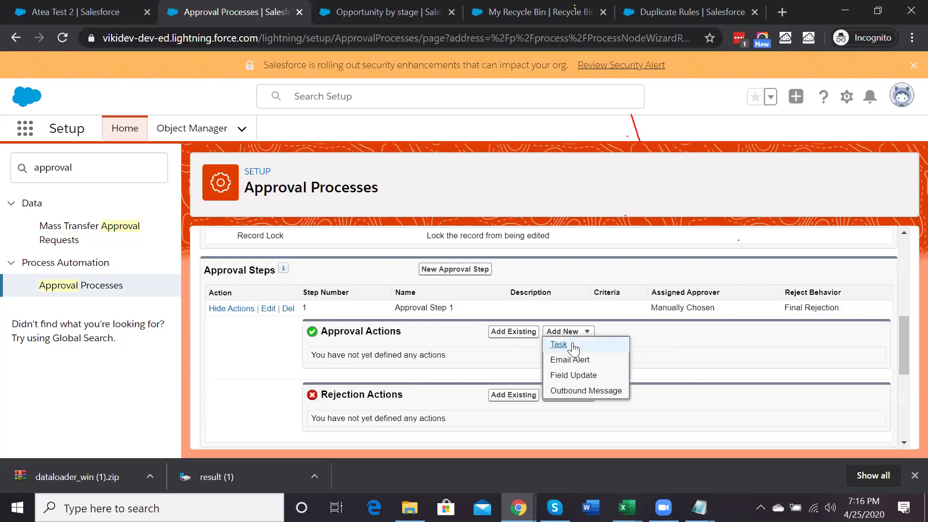
click(560, 345)
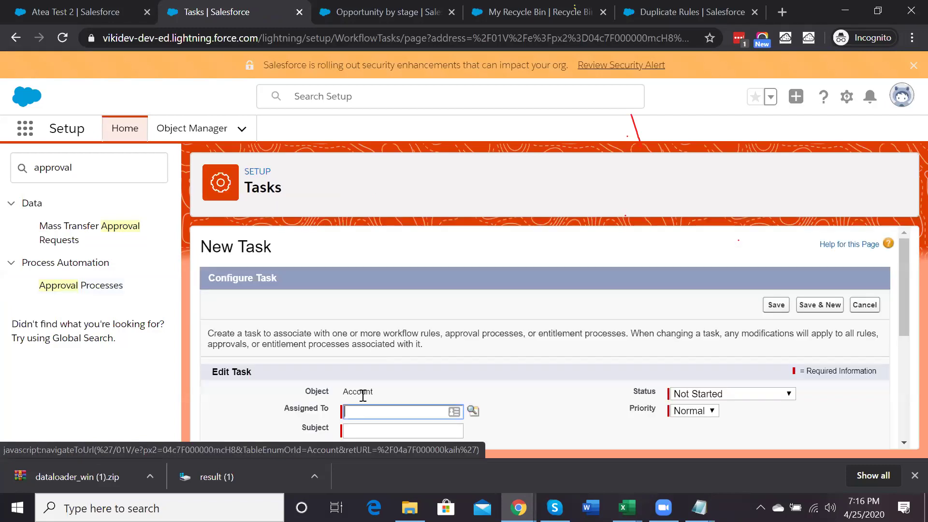
scroll(377, 406, down, 2)
click(473, 323)
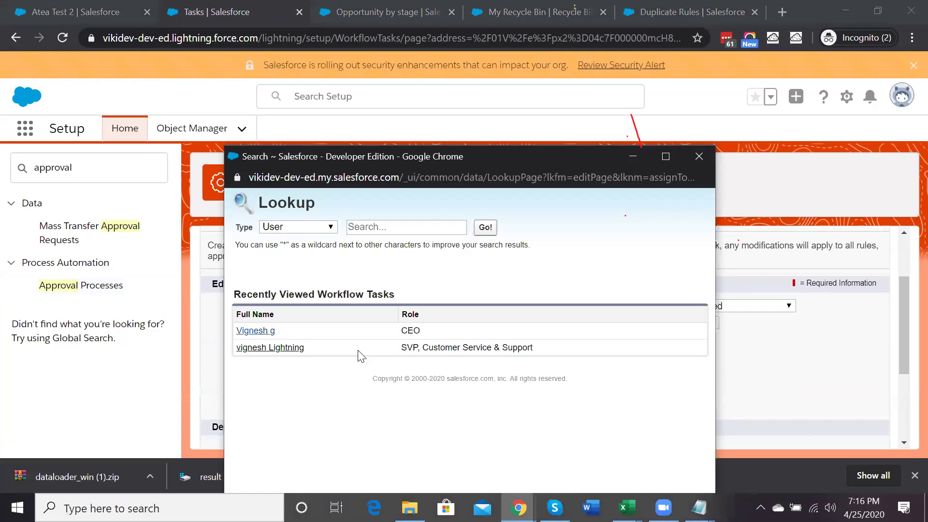
click(256, 331)
click(355, 347)
text(Appro)
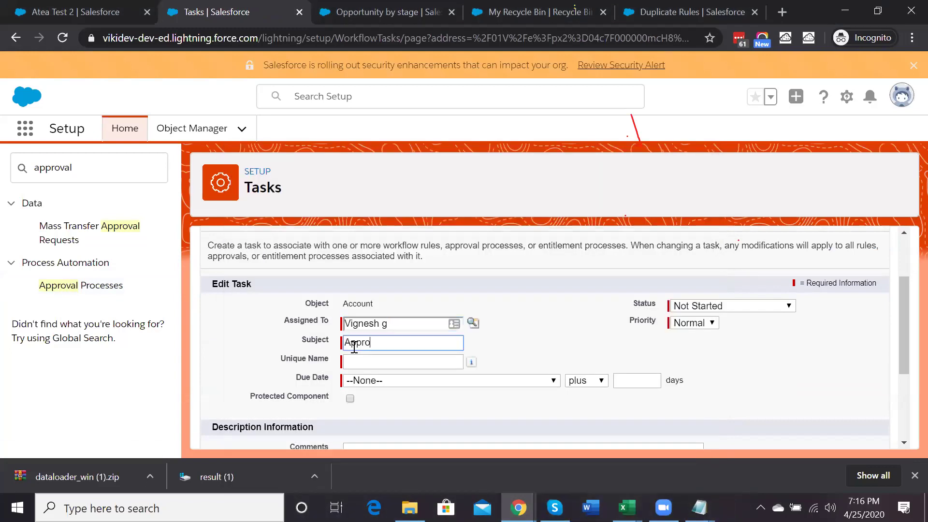
text(val Success)
click(365, 361)
Set the task's due date to Rule Trigger Date plus 8 days and save it
scroll(367, 366, down, 2)
click(410, 310)
click(406, 335)
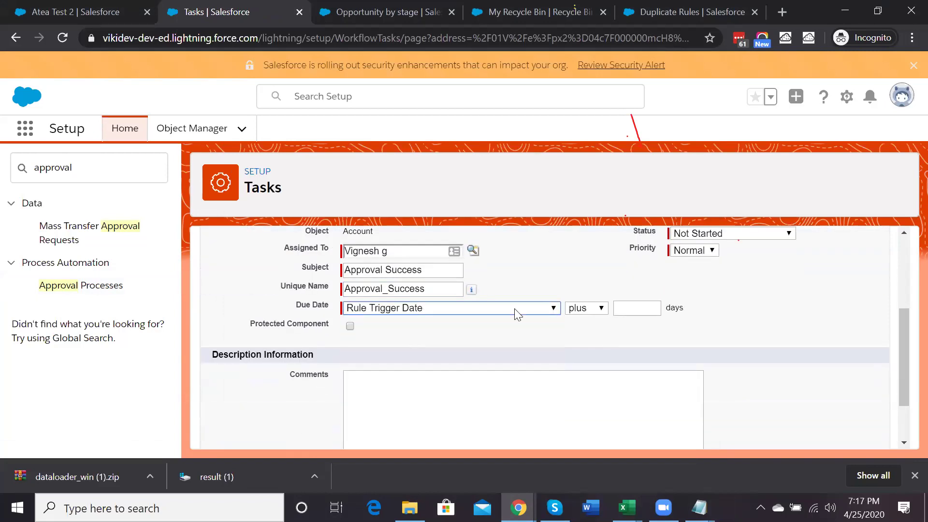
click(627, 312)
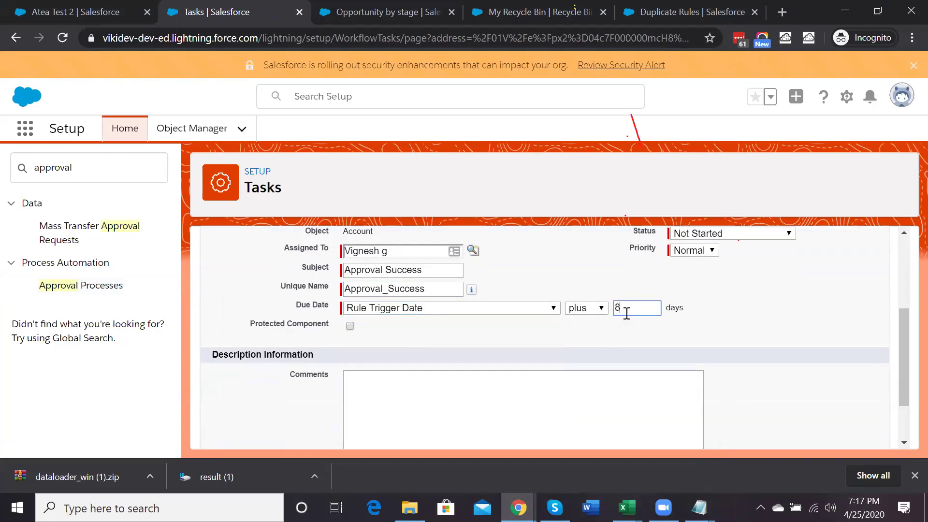
text(8)
scroll(674, 346, down, 2)
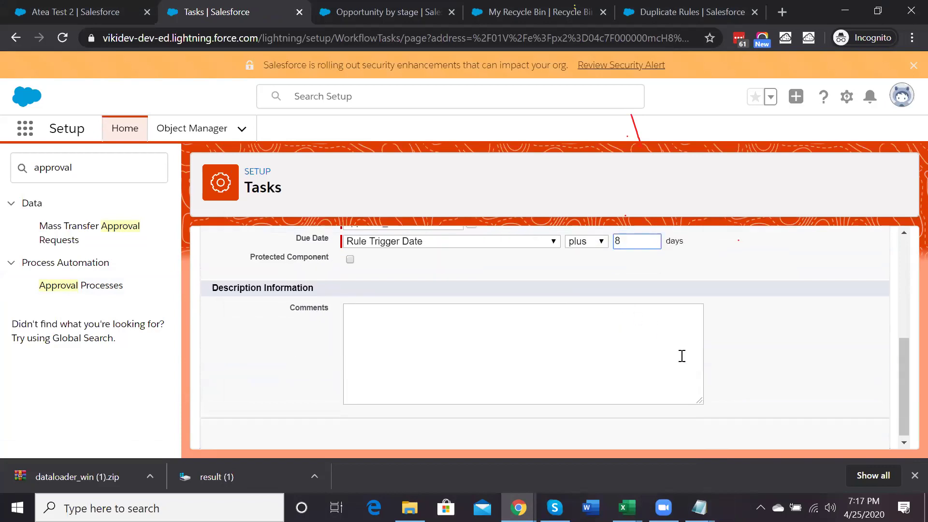
scroll(682, 357, up, 5)
click(775, 306)
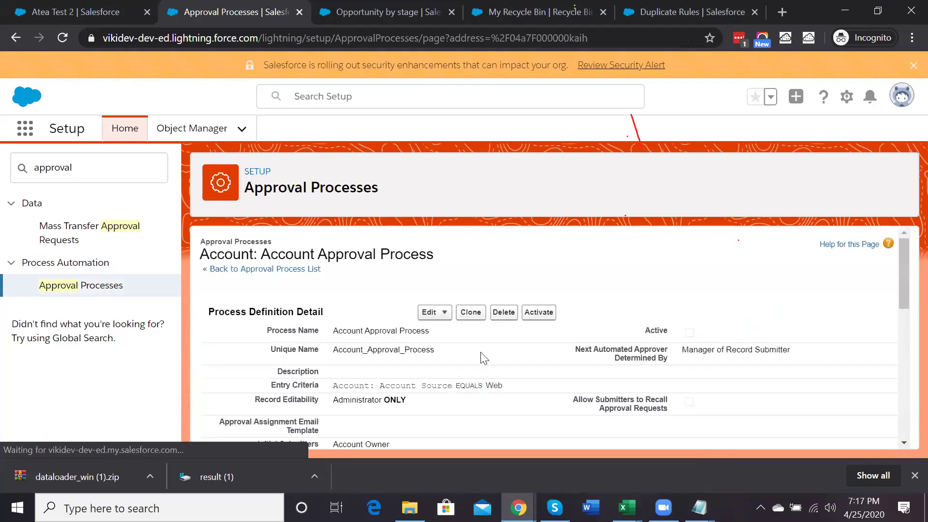
scroll(482, 357, down, 5)
scroll(480, 358, down, 5)
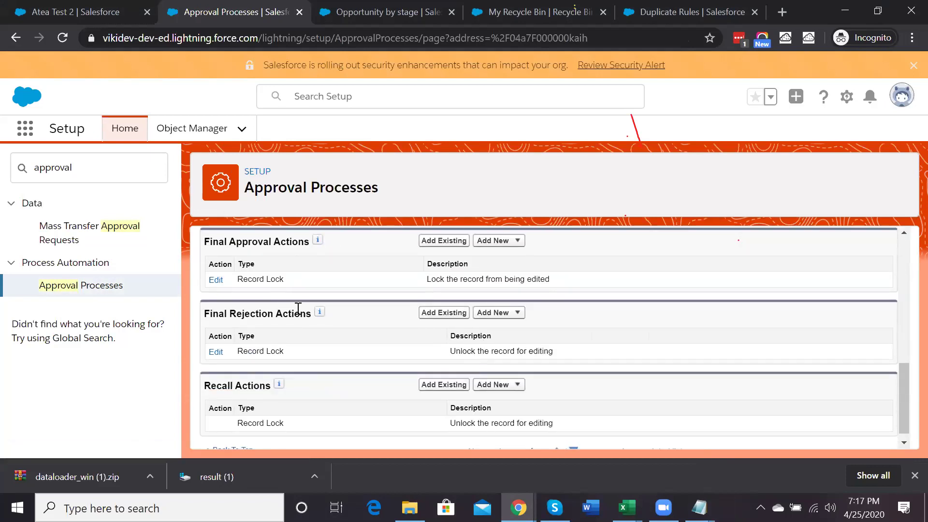
scroll(254, 306, up, 2)
Add a new rejection task for Approval Step 1, assigned to the CEO, subject 'Approval Rejected'
click(233, 279)
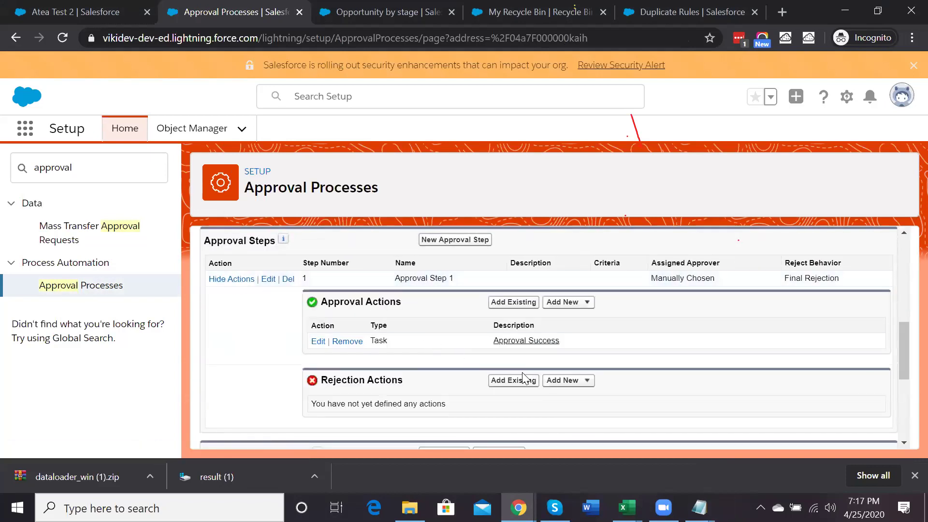
click(562, 380)
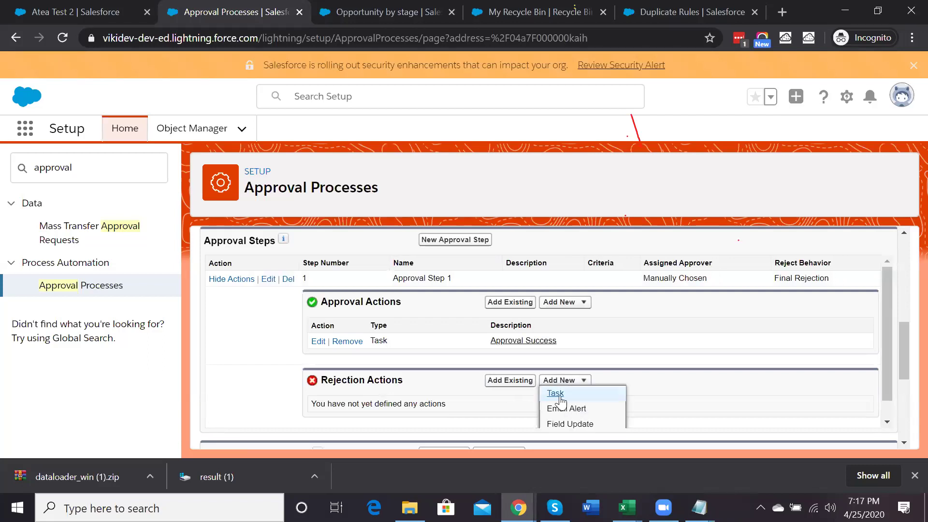
click(556, 394)
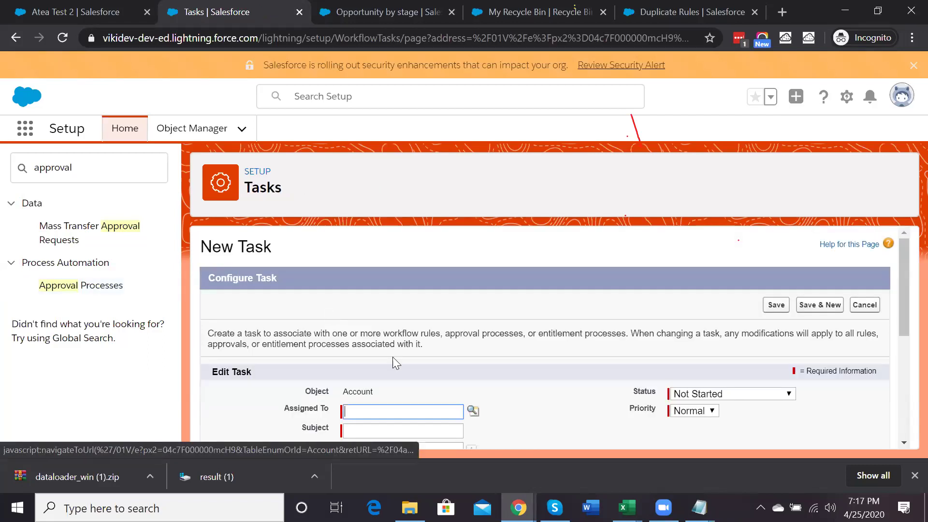
click(473, 411)
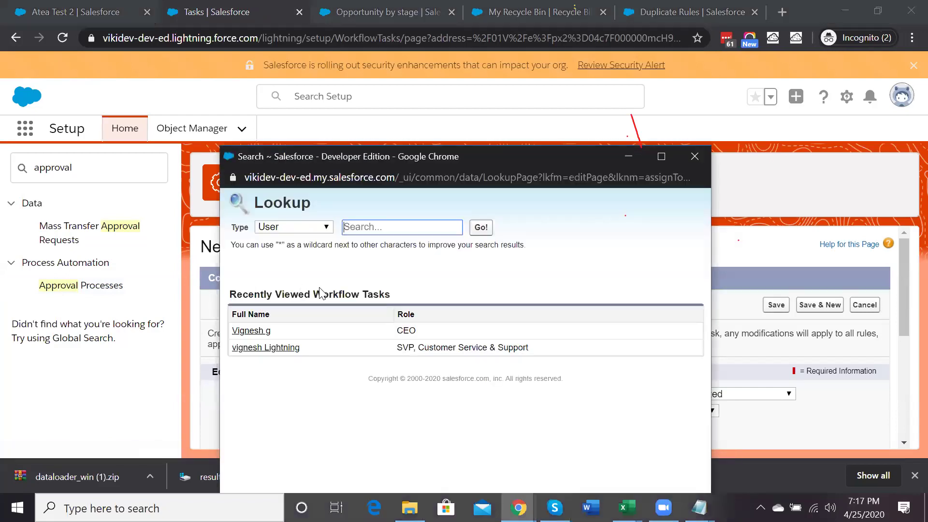
click(249, 331)
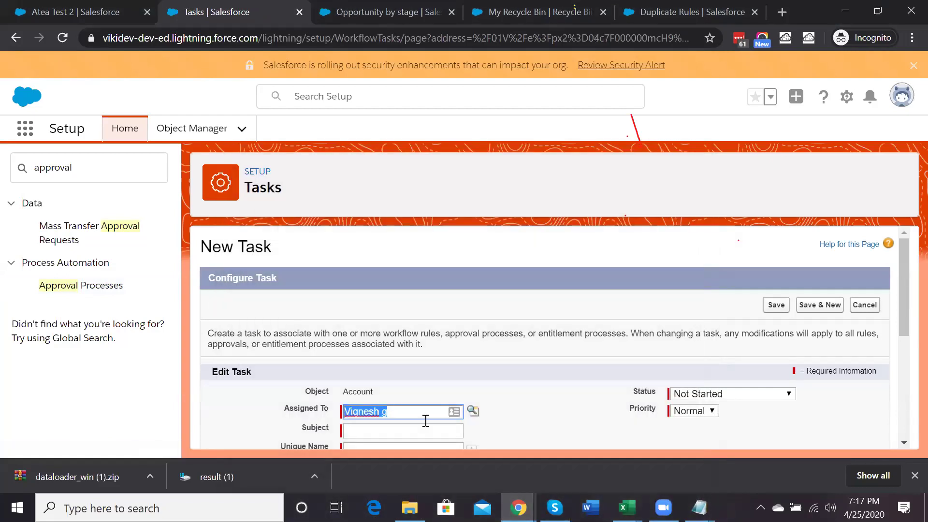
click(380, 311)
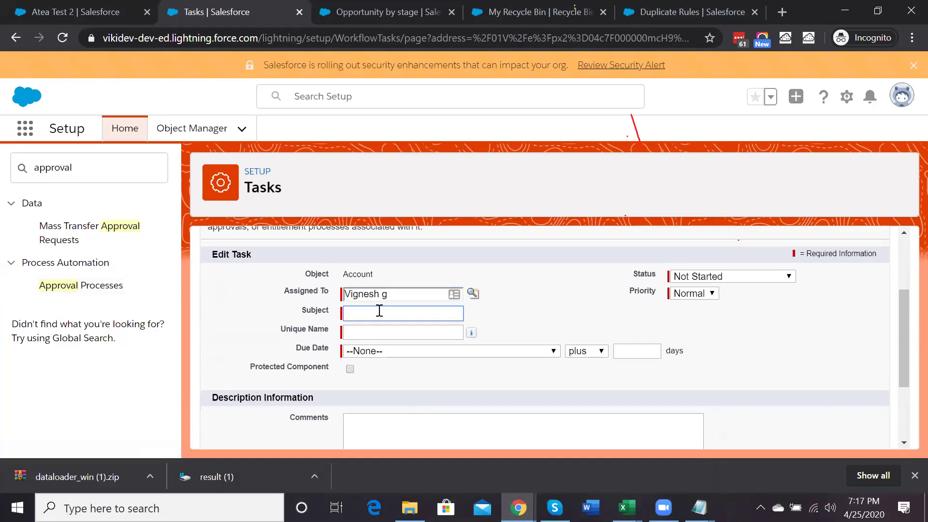
text(Approval Rejected)
click(407, 332)
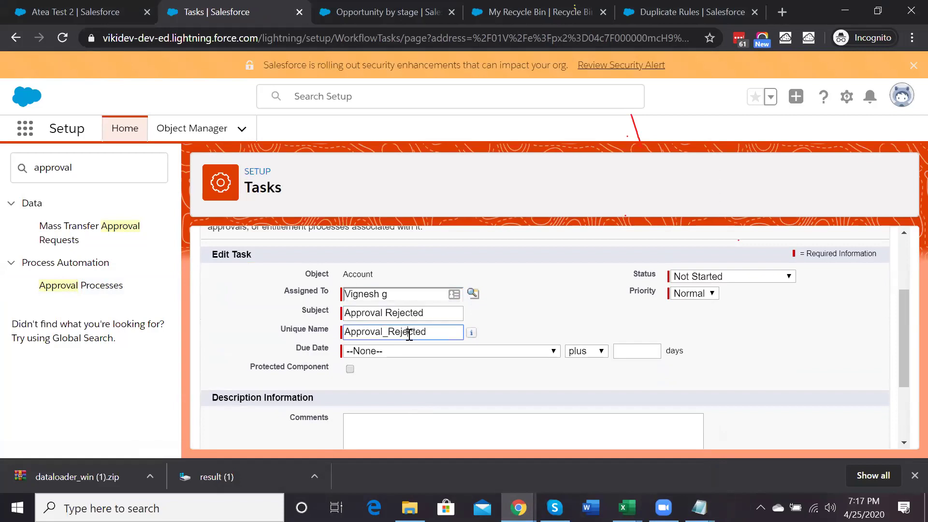
Set the rejection task's due date to Rule Trigger Date plus 8 days and save it
click(445, 352)
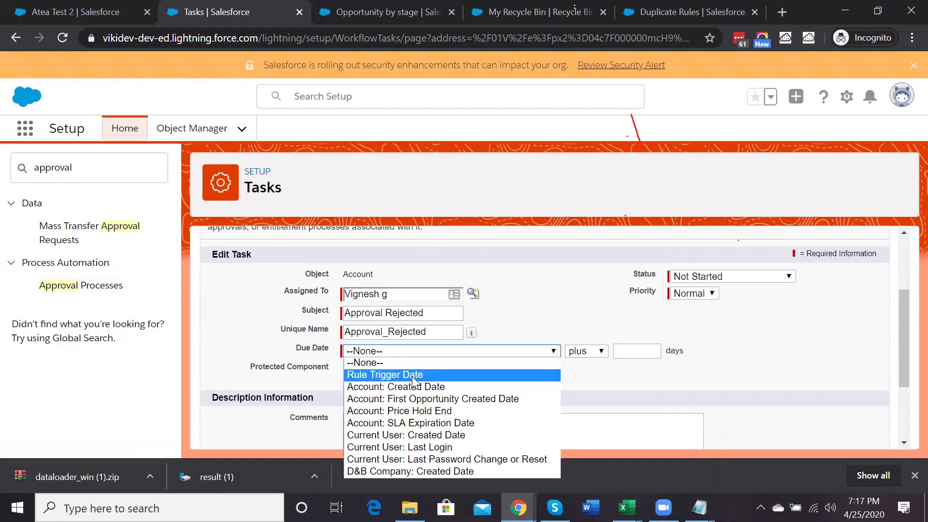
click(425, 375)
click(624, 348)
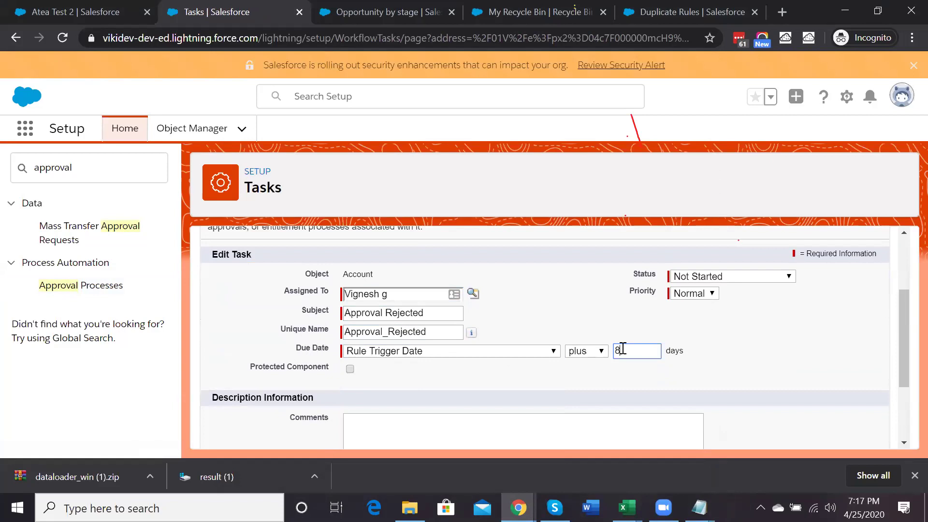
scroll(808, 308, up, 3)
click(776, 305)
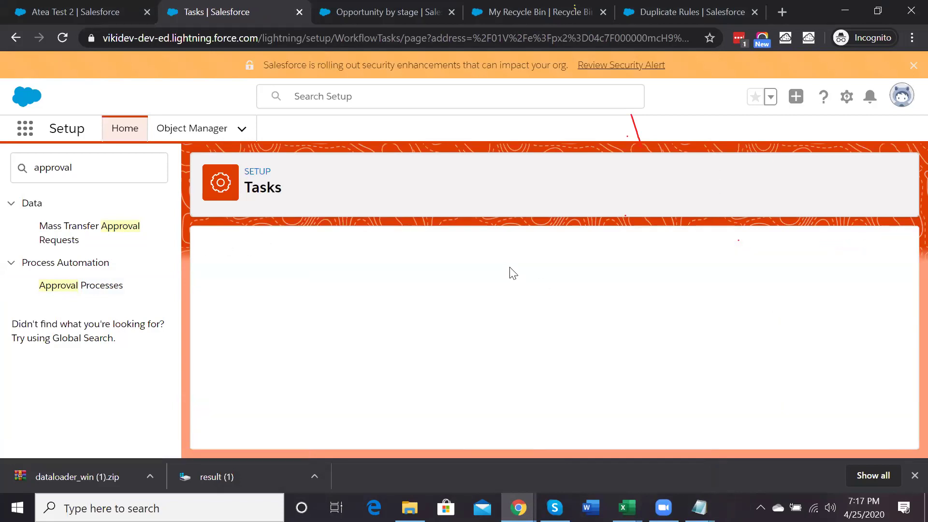
Activate the Account Approval Process, confirm, and return to the Account approval processes list
scroll(514, 274, down, 3)
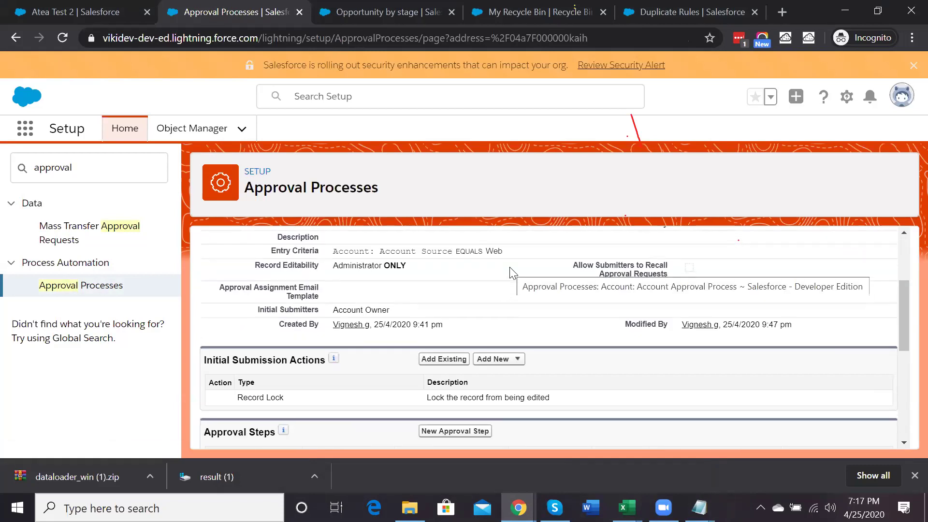
scroll(511, 269, down, 2)
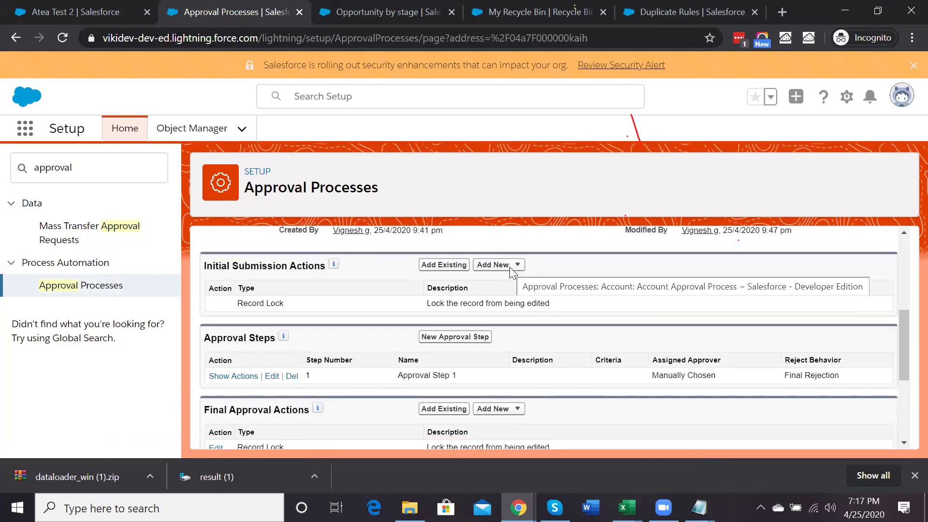
scroll(510, 269, up, 5)
click(537, 314)
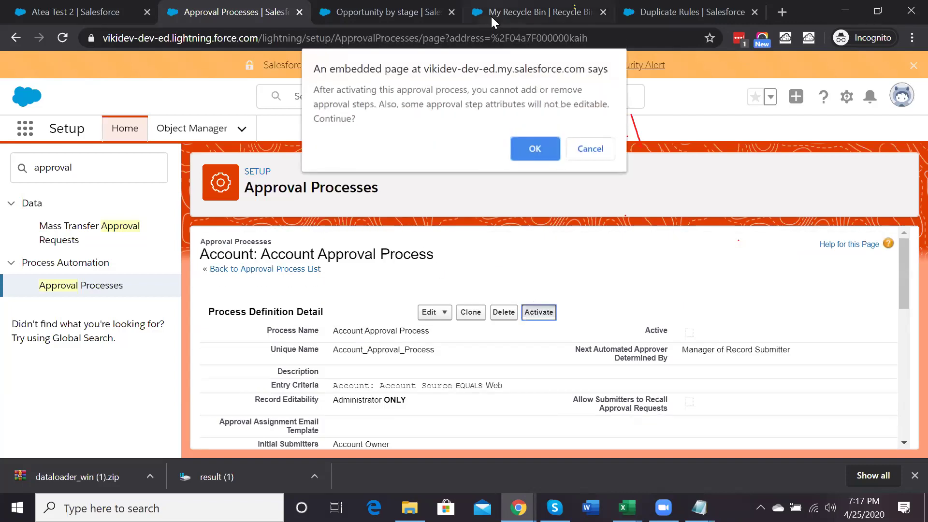
click(533, 147)
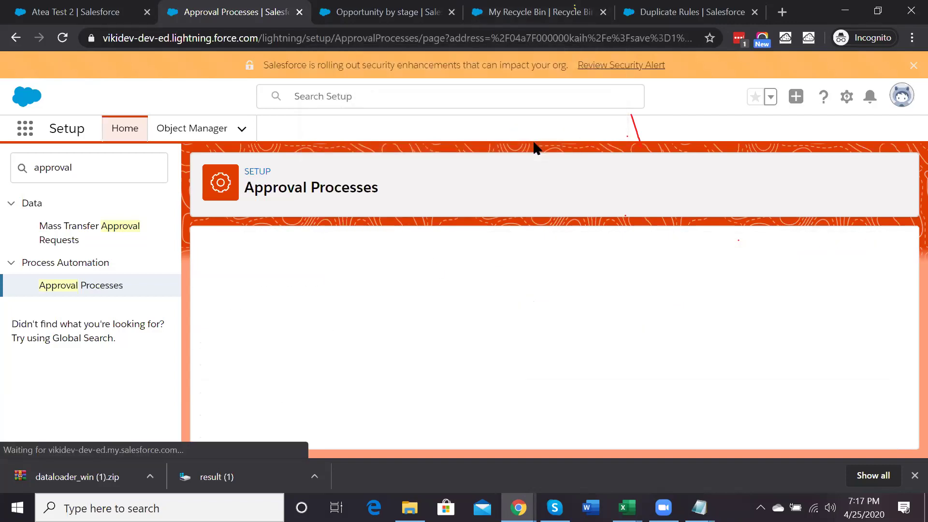
click(98, 286)
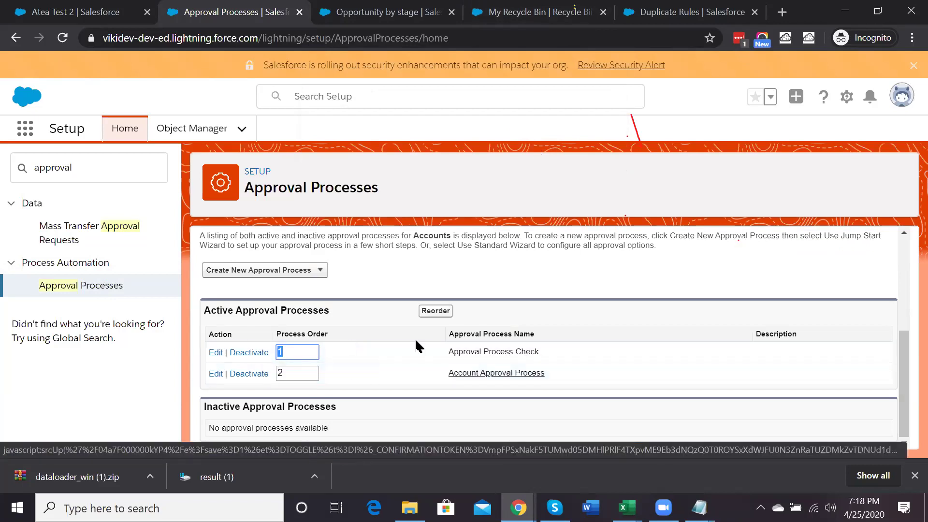
Open Approval Process Check and review its Step 1 approval and rejection actions
click(457, 355)
scroll(220, 283, down, 3)
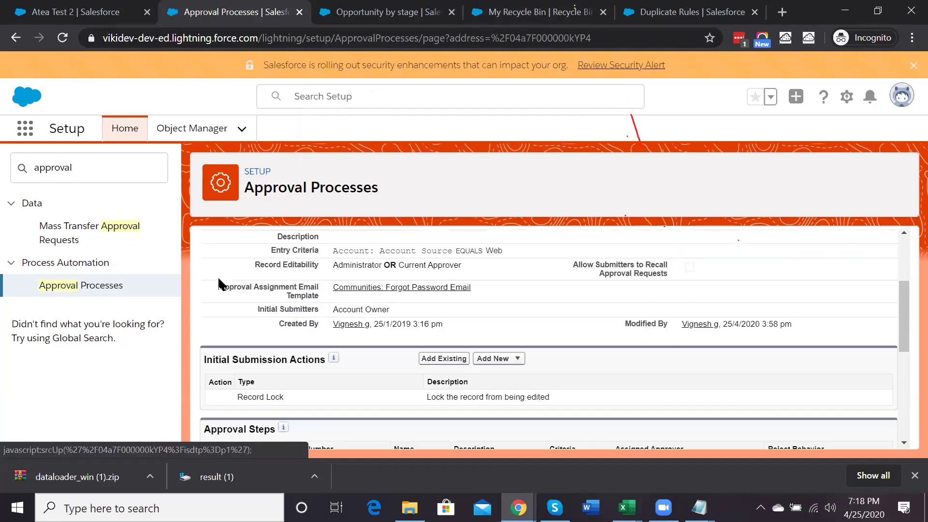
scroll(220, 283, down, 3)
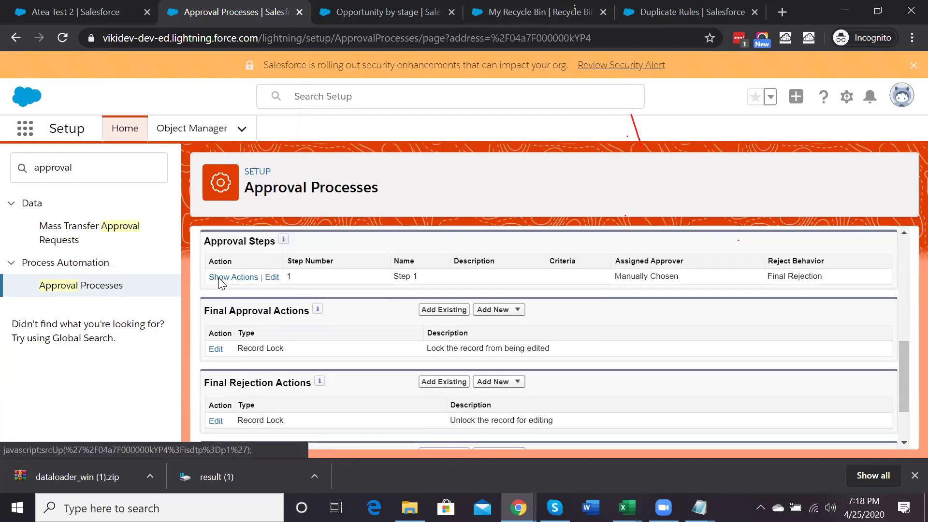
right_click(220, 280)
key(Escape)
click(213, 278)
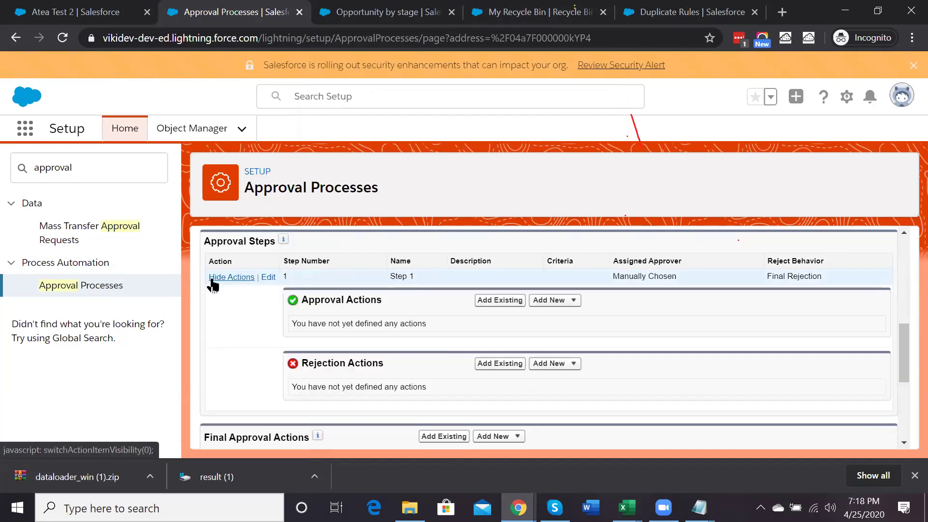
Back on the approval processes list, deactivate Approval Process Check
click(96, 286)
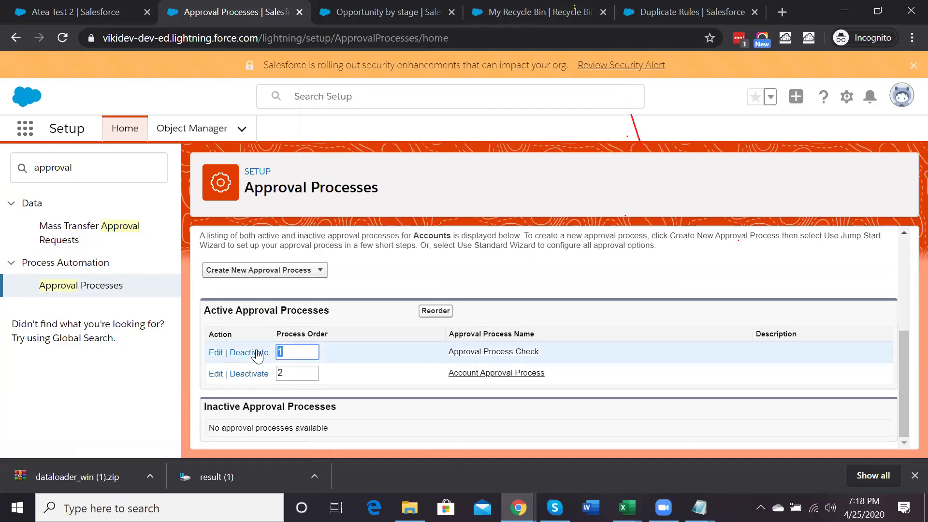
click(258, 357)
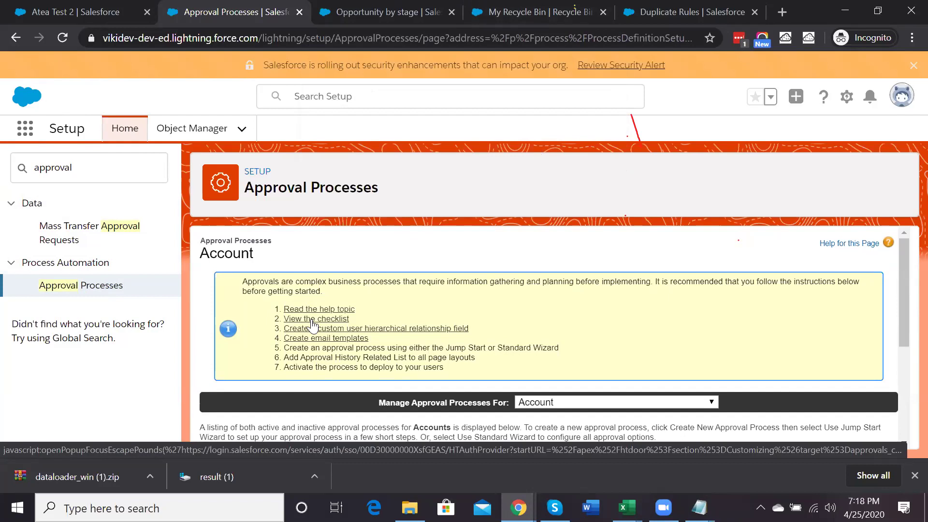
scroll(312, 325, down, 2)
scroll(312, 325, down, 1)
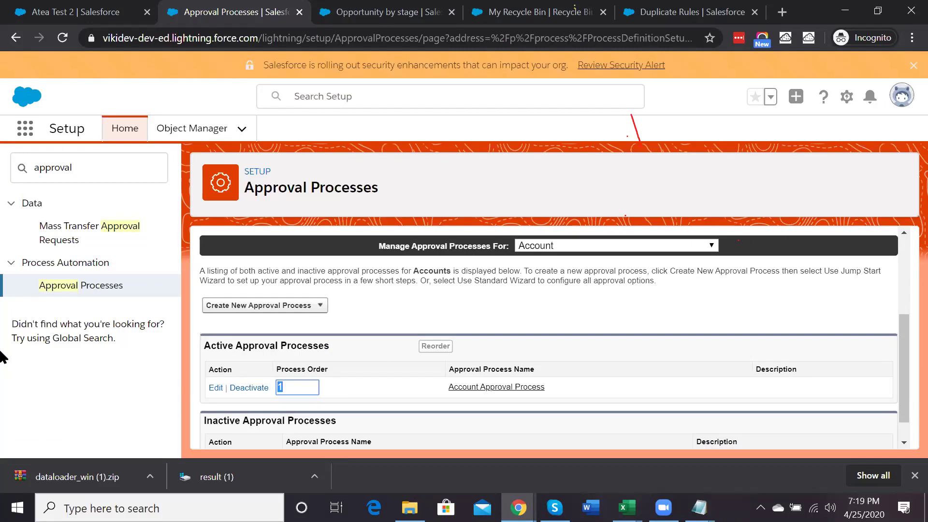
Start a new Type 1 account from the Sales app's Accounts list
click(50, 10)
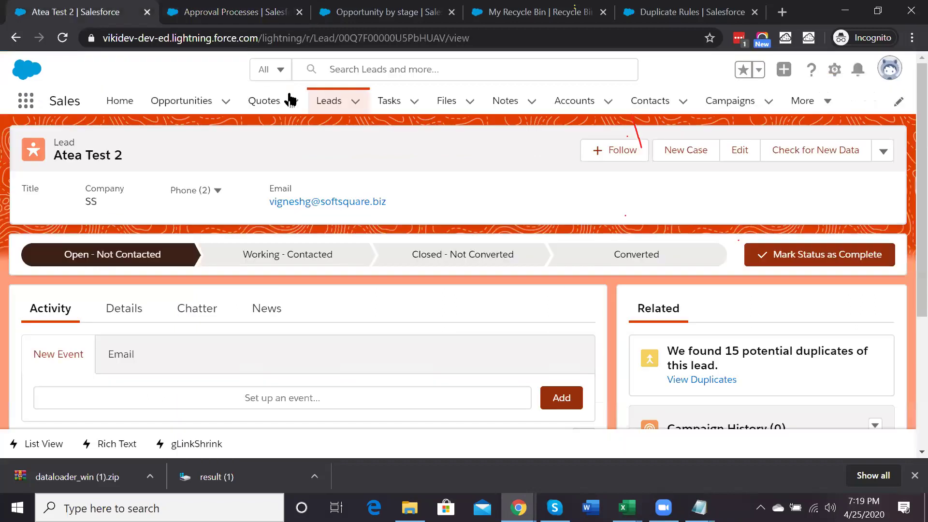
click(570, 103)
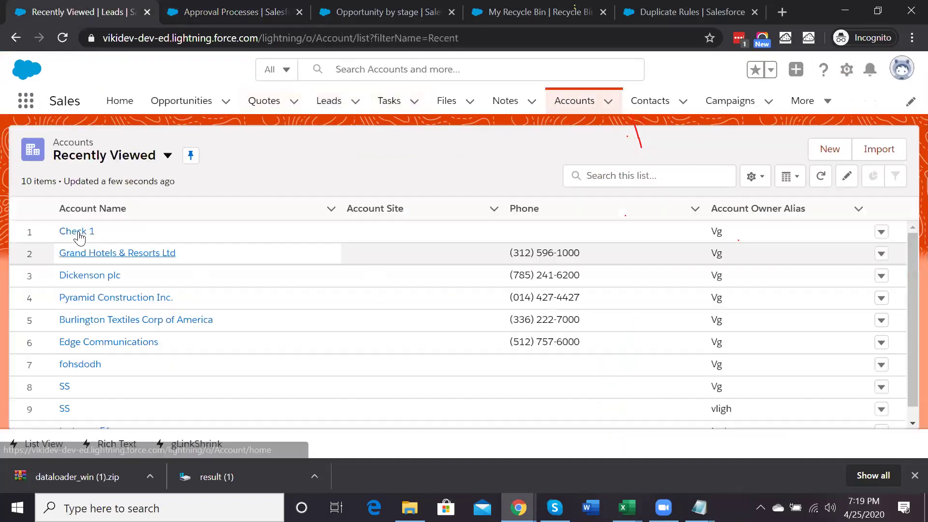
click(829, 148)
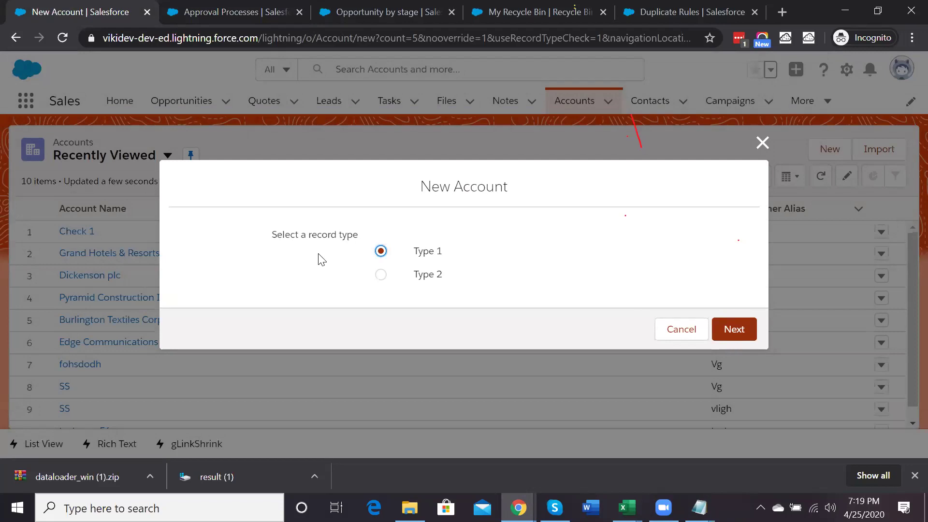
click(731, 333)
Name the account 'Account Approval', set Account Source to Phone Inquiry, and save it
click(303, 257)
text(Account)
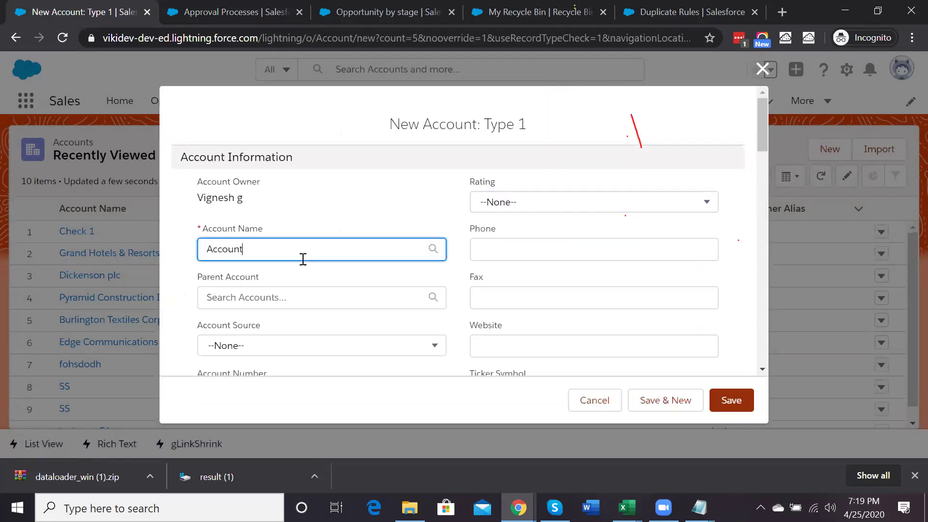
text( Approval)
scroll(286, 288, down, 5)
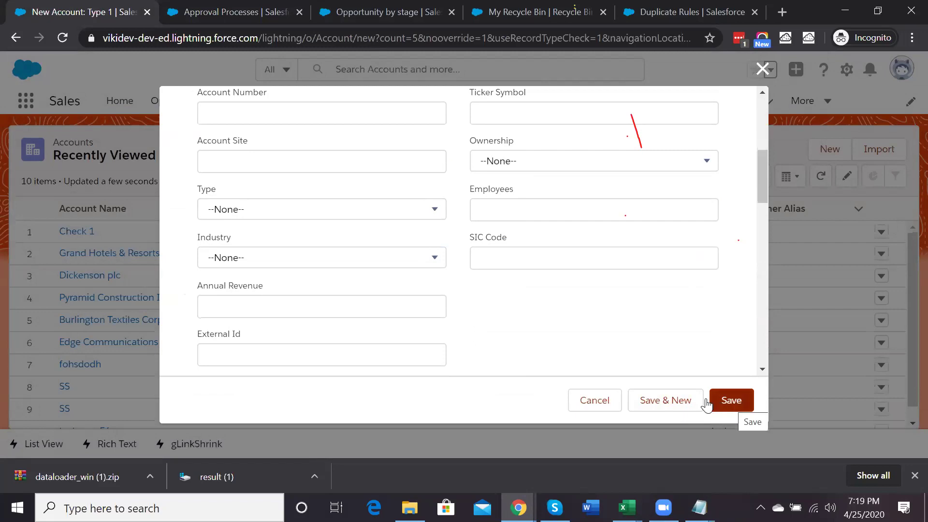
scroll(296, 261, up, 3)
scroll(296, 261, up, 3)
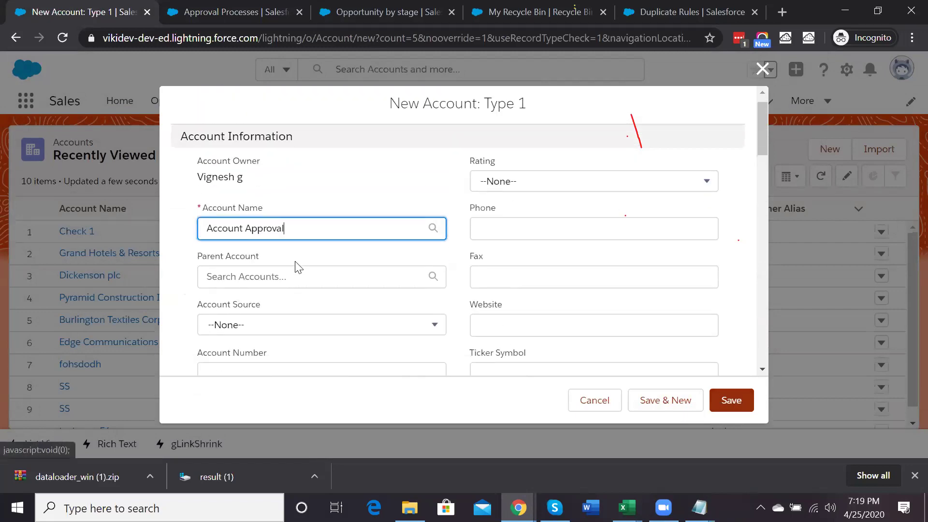
scroll(296, 261, down, 3)
click(239, 206)
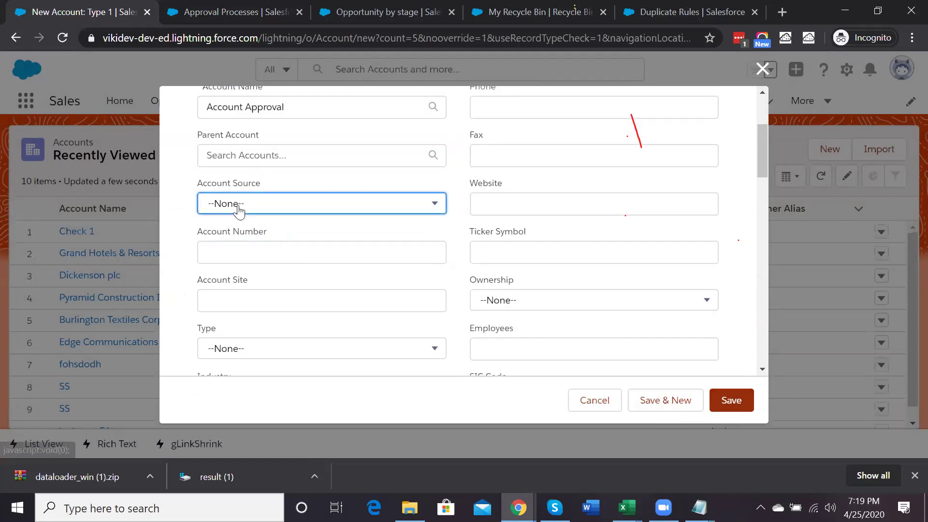
click(245, 281)
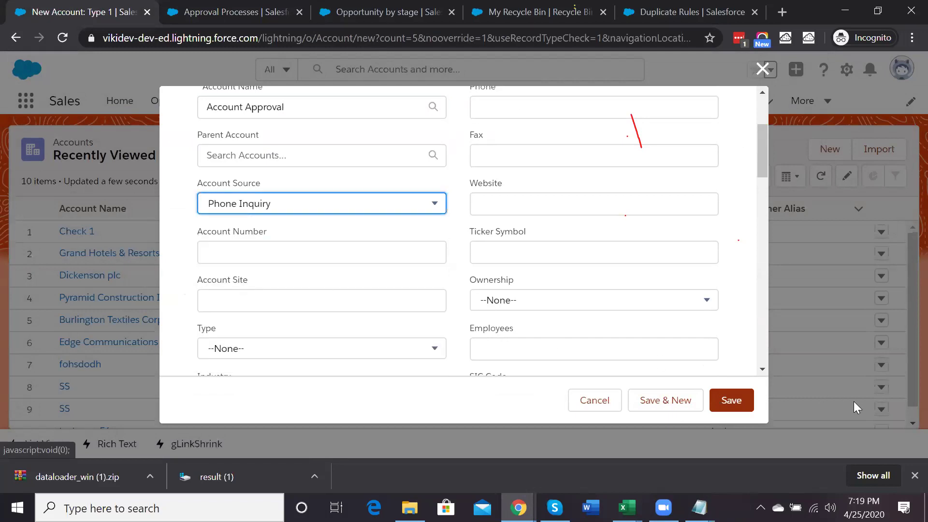
click(731, 403)
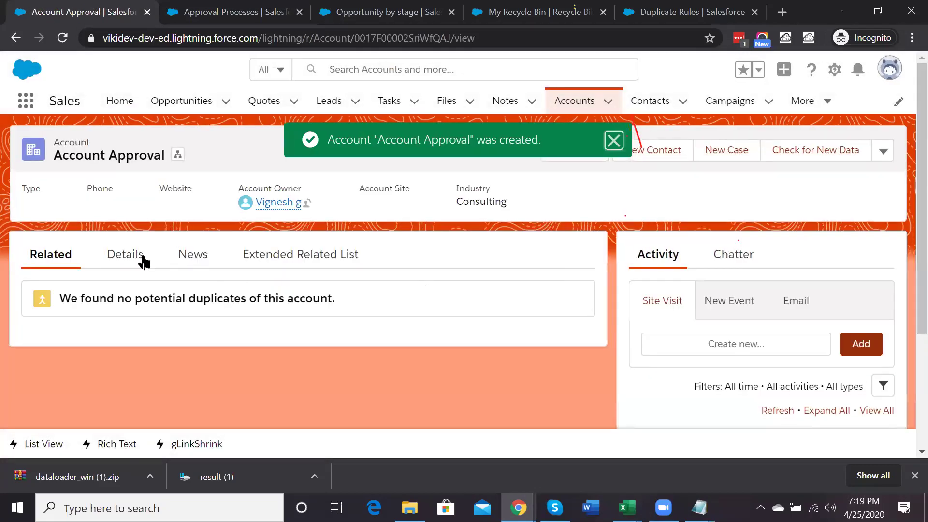
scroll(256, 346, down, 10)
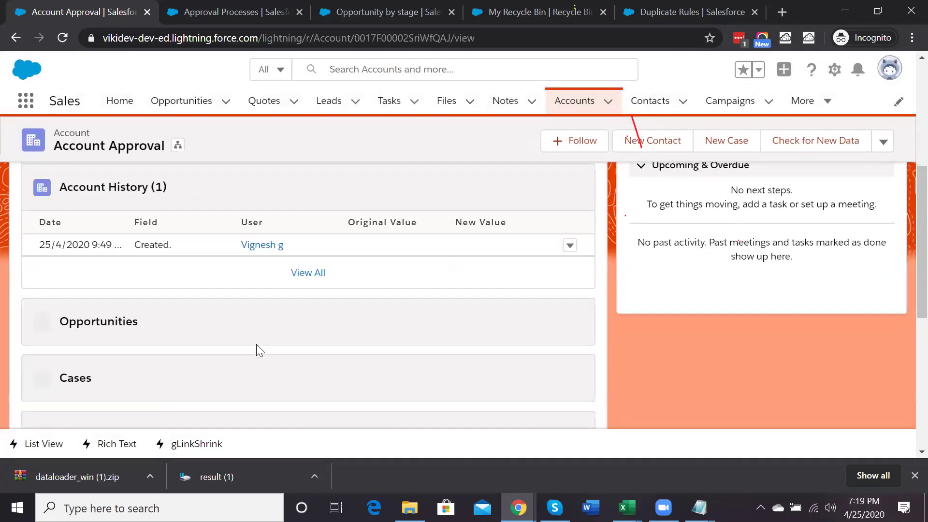
scroll(256, 344, down, 8)
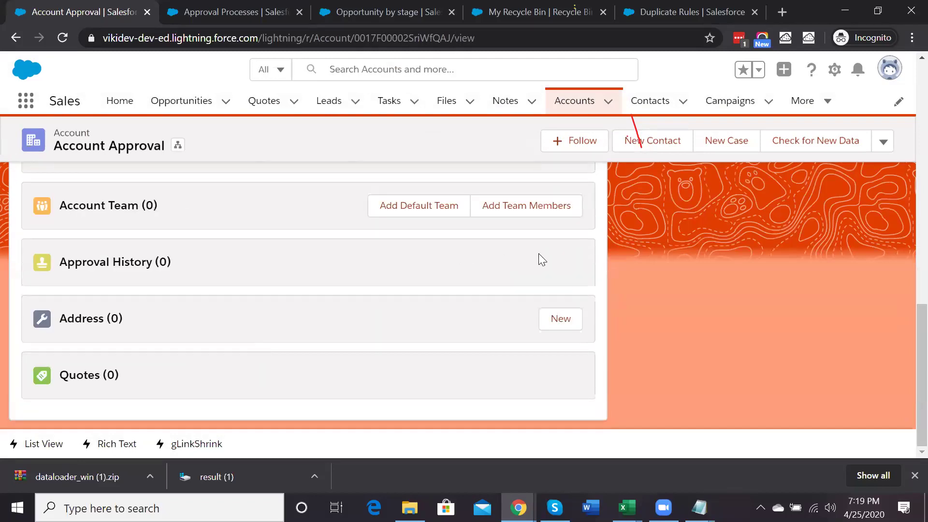
scroll(539, 254, up, 18)
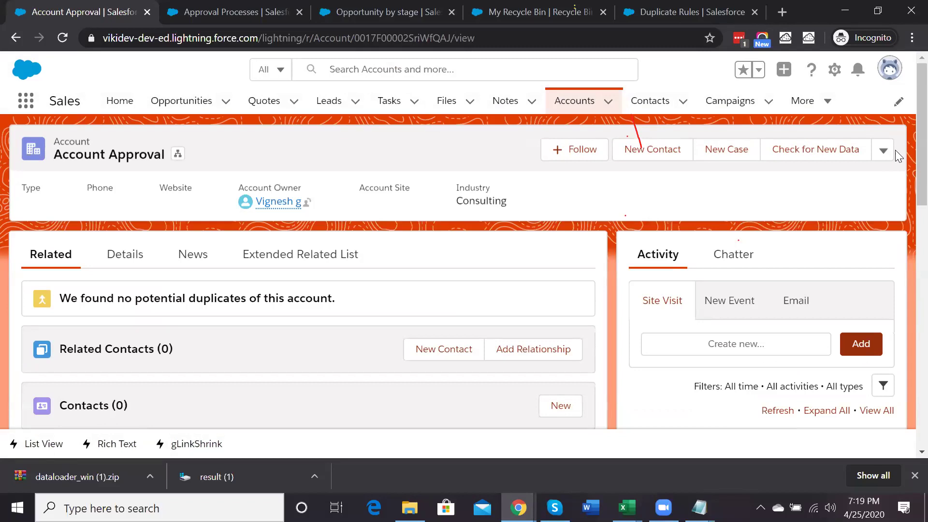
click(884, 152)
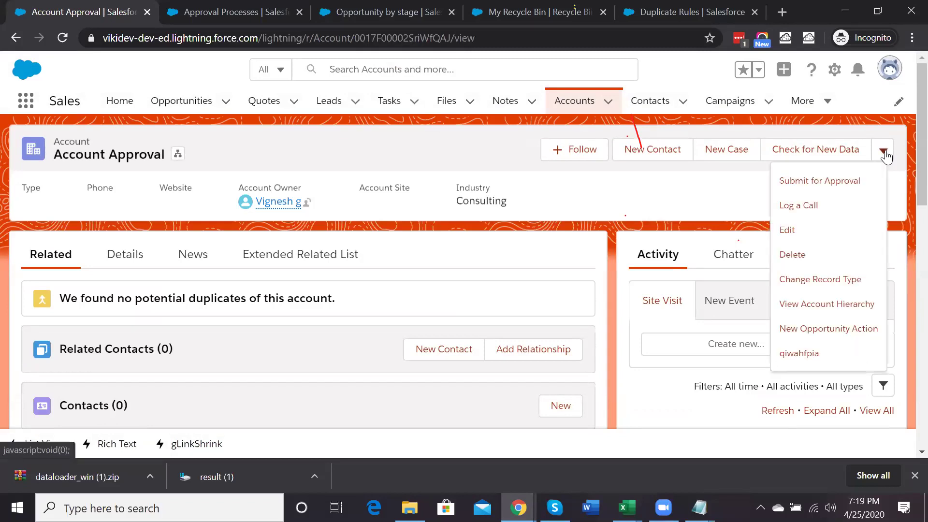
click(815, 182)
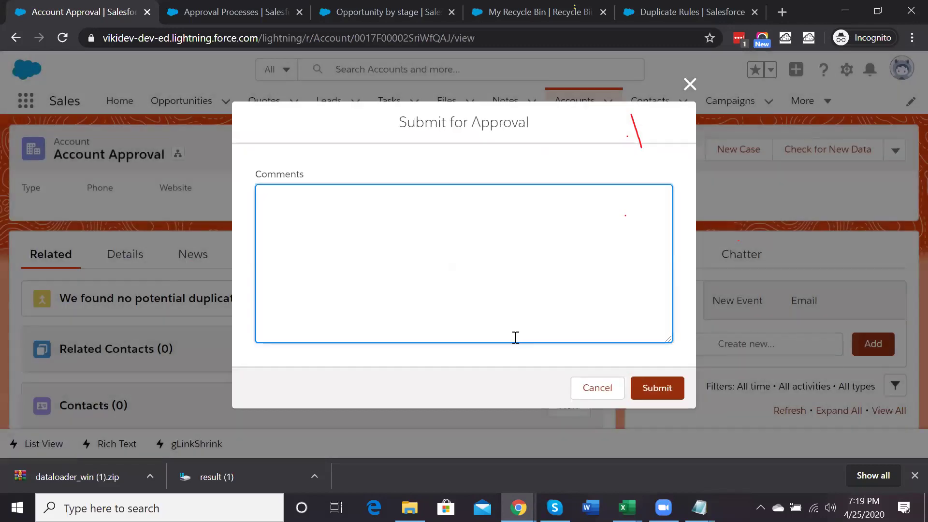
text(Approval Submition)
click(657, 387)
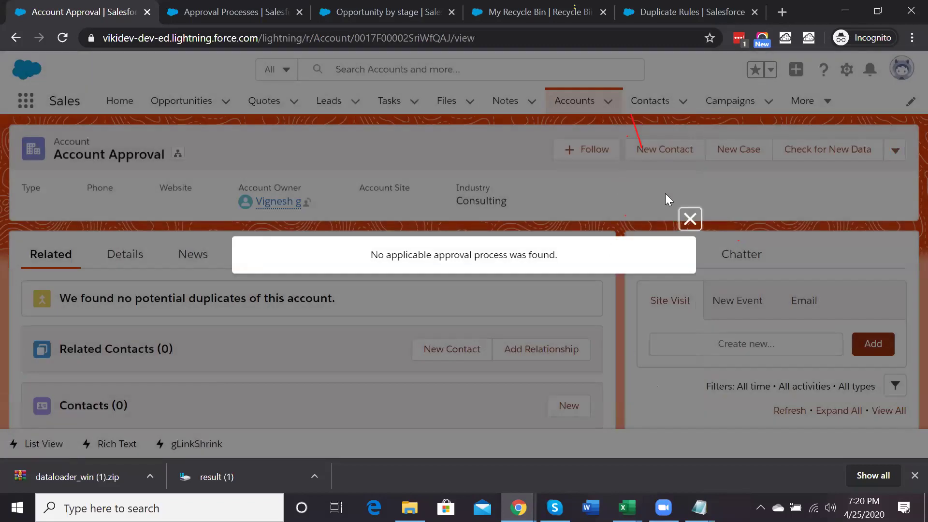
click(689, 219)
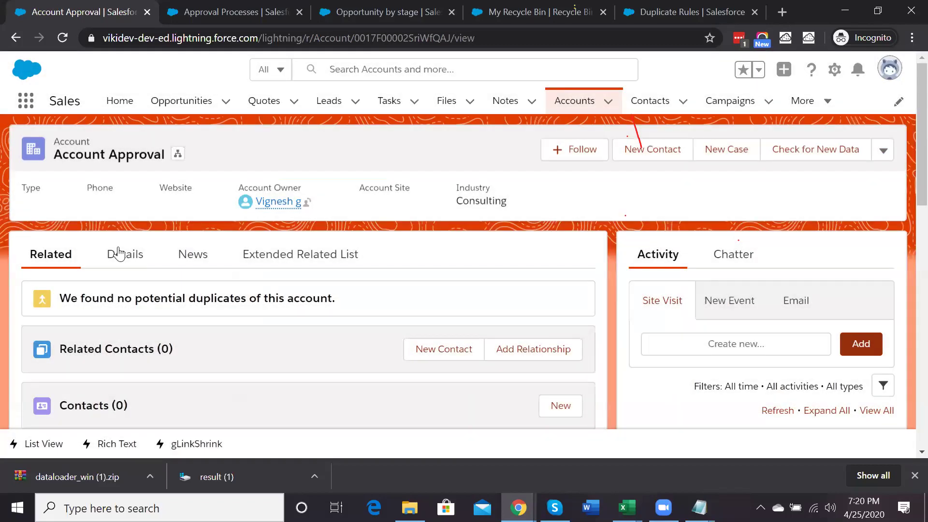
Change Account Approval's Account Source to Web on the Details tab and try saving
click(125, 254)
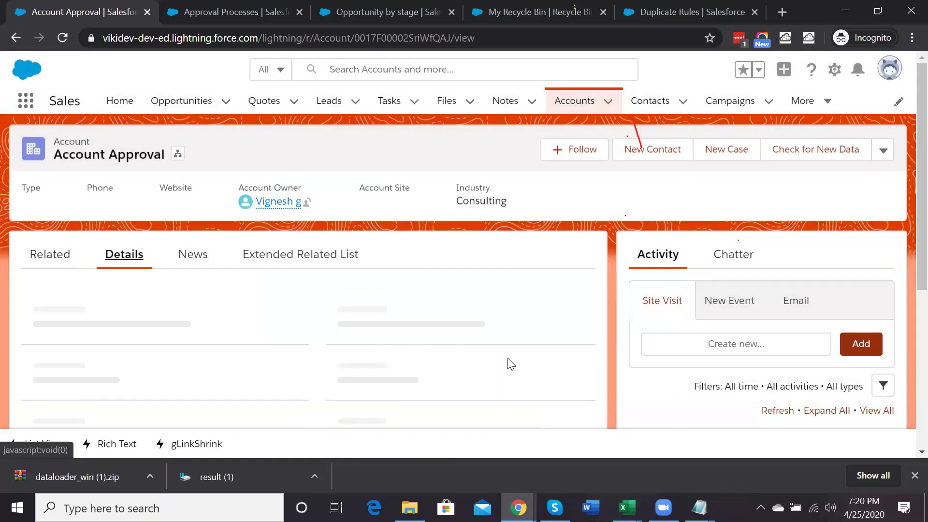
scroll(513, 338, down, 5)
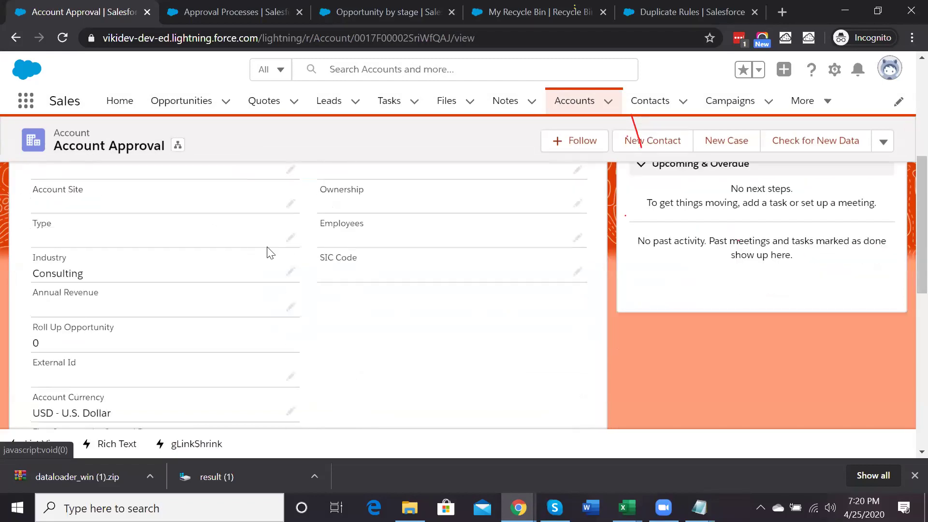
scroll(273, 250, up, 1)
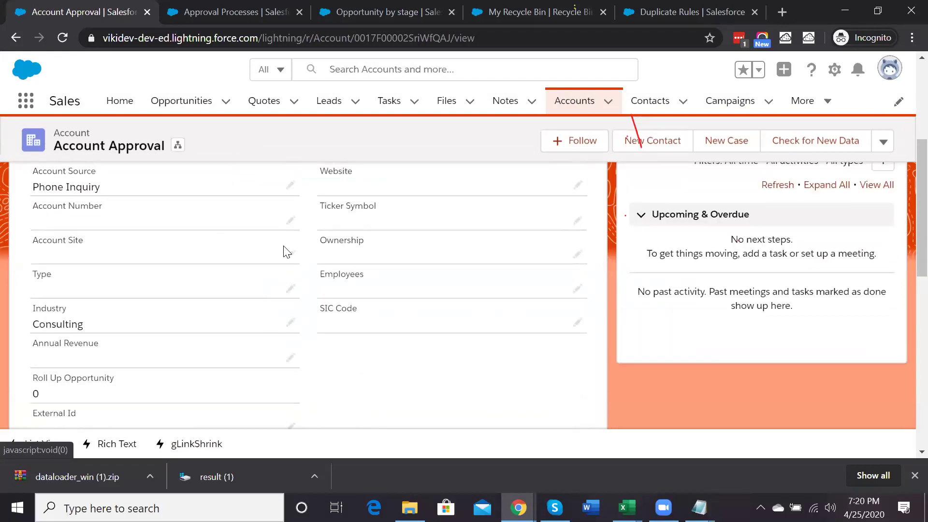
click(291, 184)
click(180, 235)
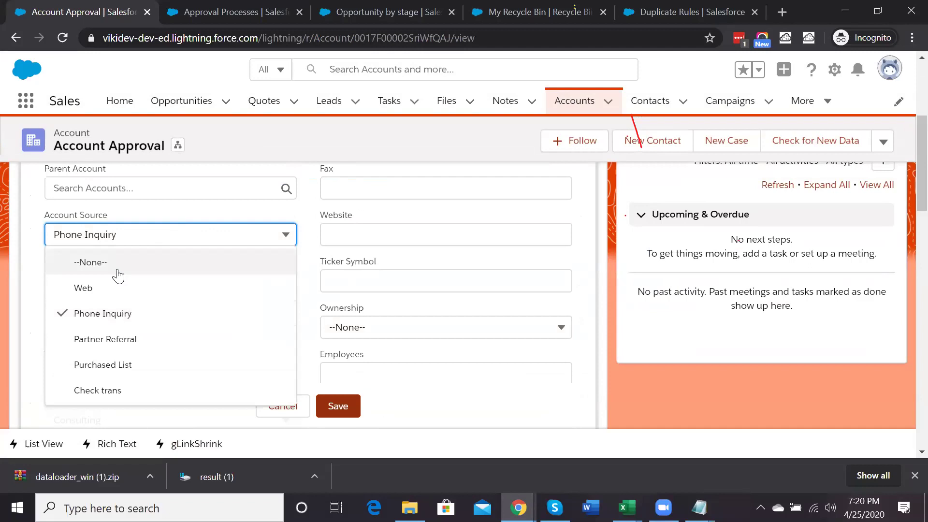
click(97, 289)
click(333, 405)
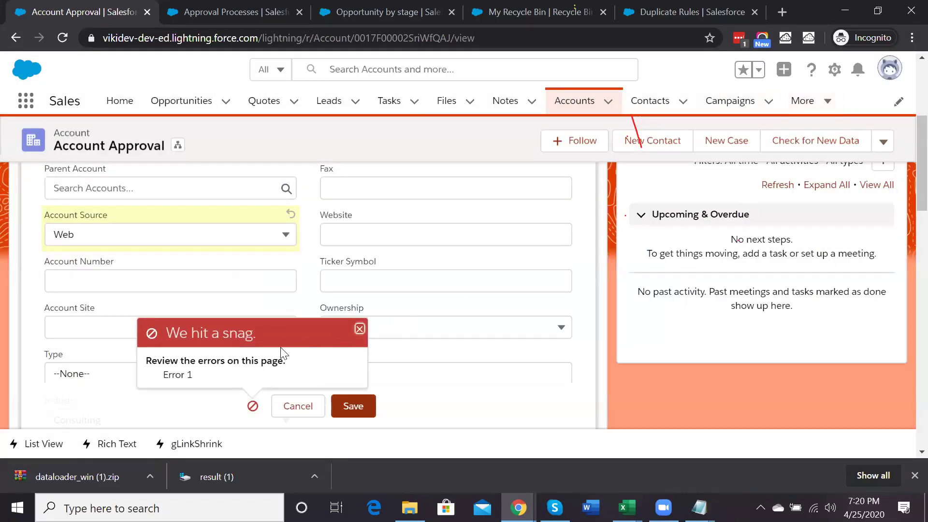
Review the 'We hit a snag' Error 1 message, then go to the Approval Processes setup page
scroll(282, 353, down, 15)
scroll(263, 305, down, 6)
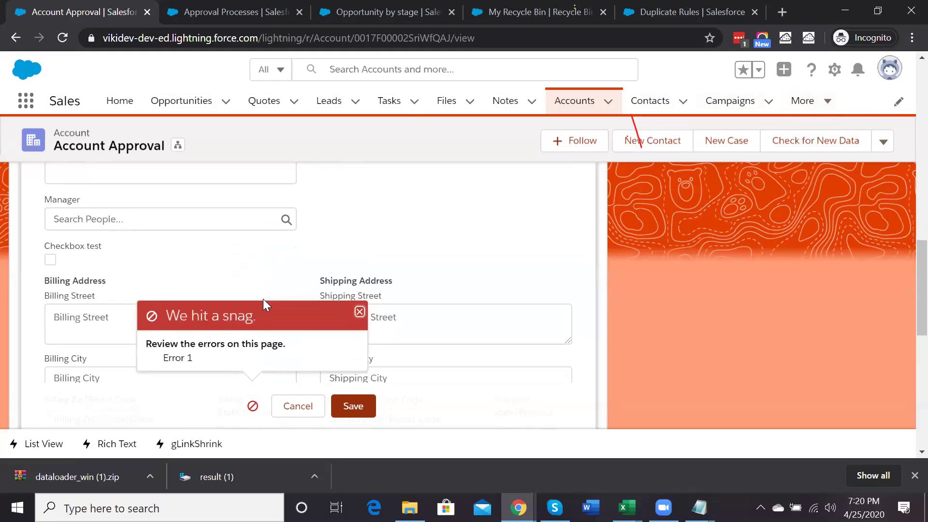
click(264, 9)
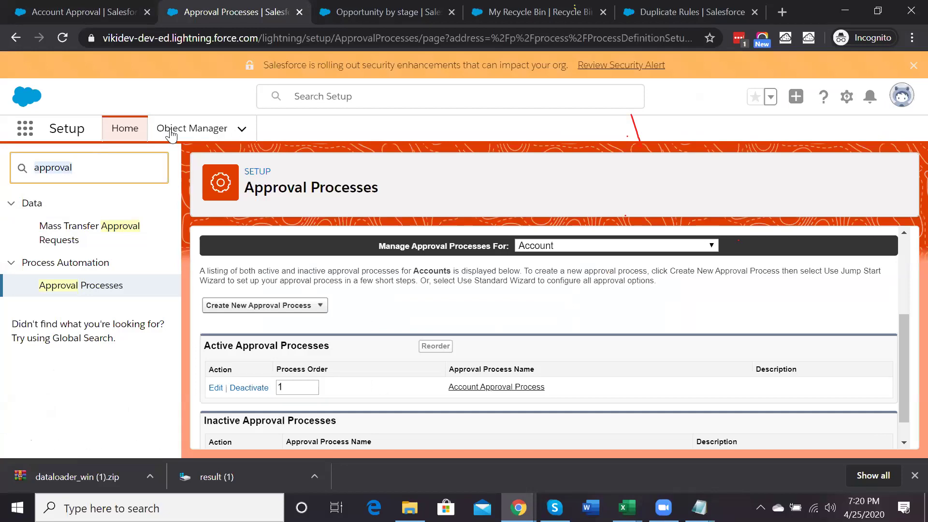
Bring up the Account object's validation rules in Object Manager
click(186, 128)
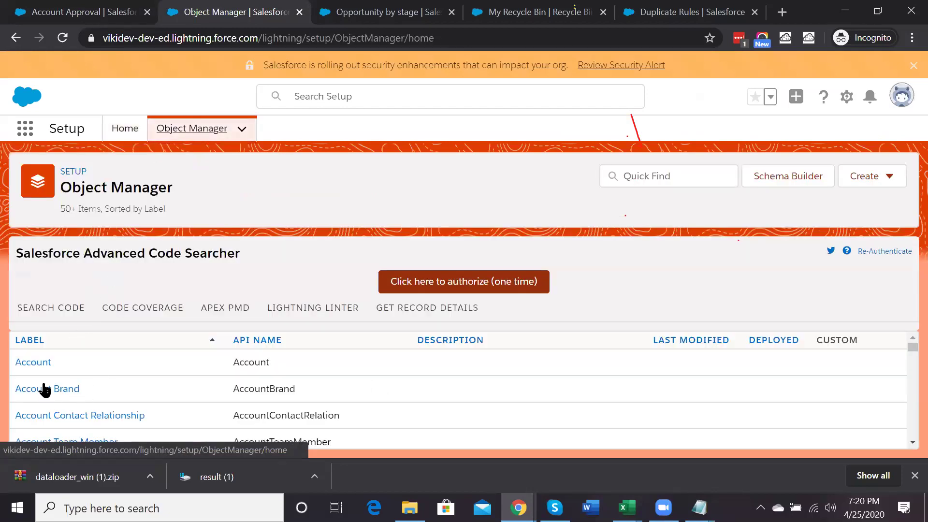
click(27, 361)
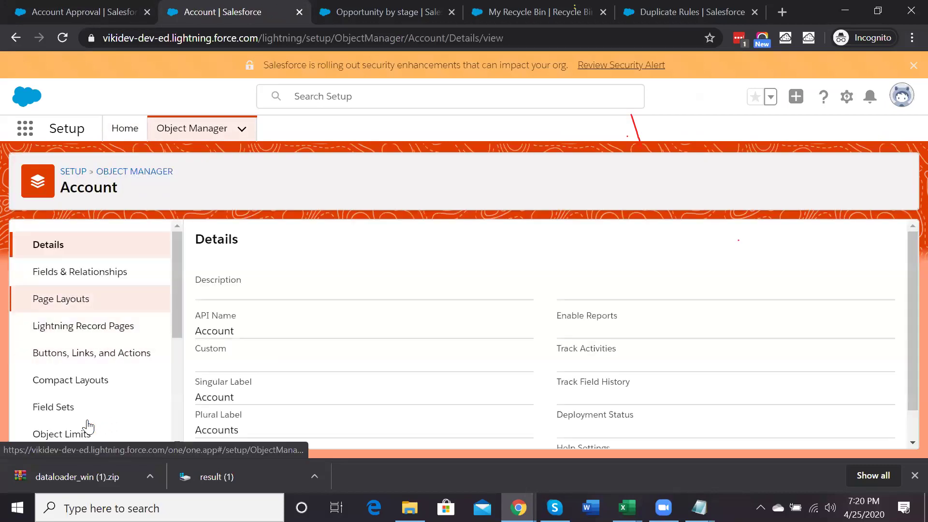
scroll(87, 425, down, 4)
click(87, 423)
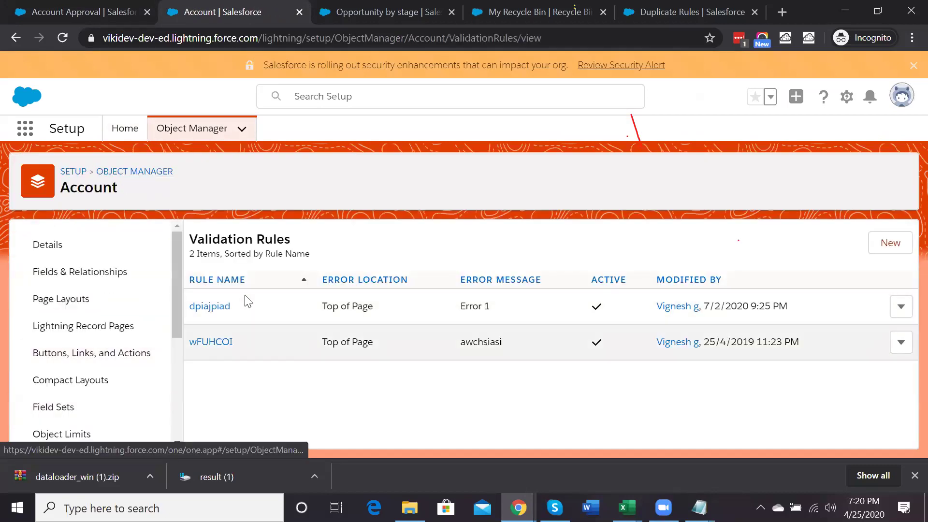
Deactivate and save the dpiajpiad validation rule, then return to the Account Approval record
click(902, 306)
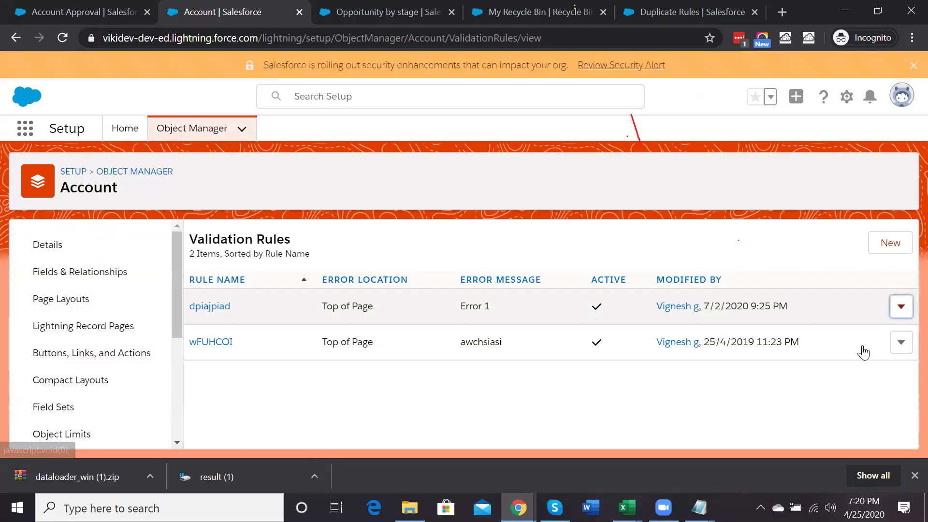
click(856, 345)
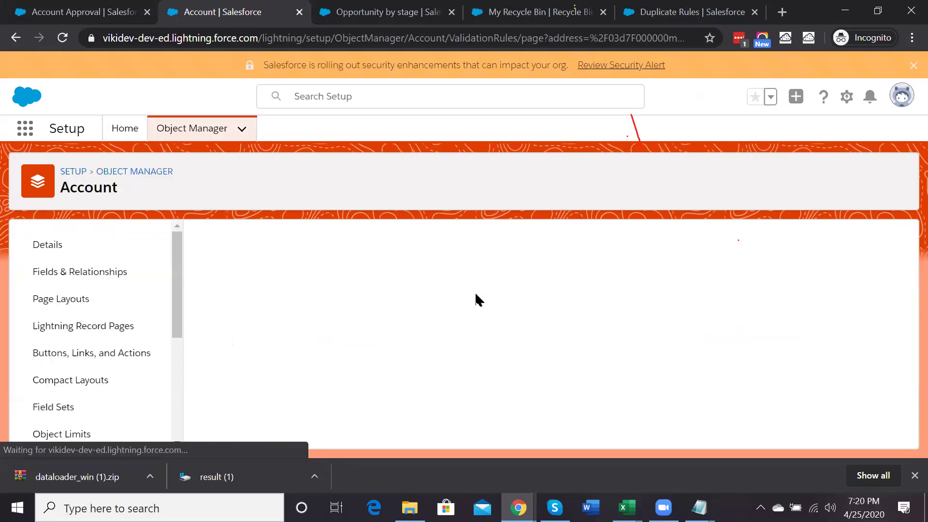
click(259, 355)
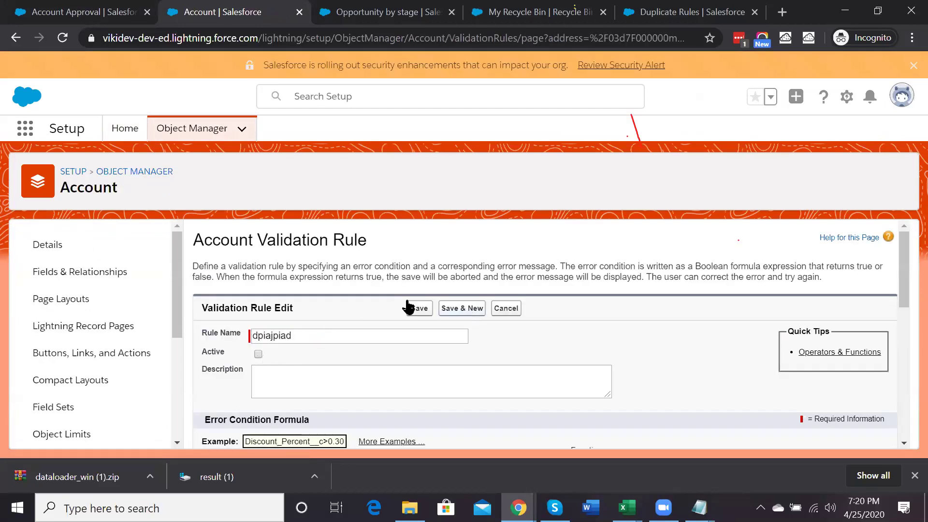
click(420, 307)
click(74, 8)
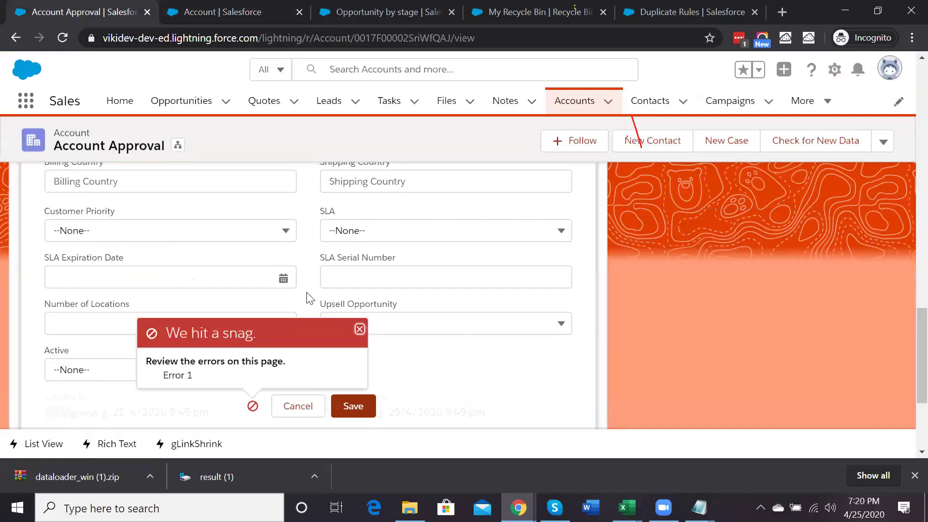
Save the account and submit it for approval with the comment 'Approval' and a chosen approver
click(360, 402)
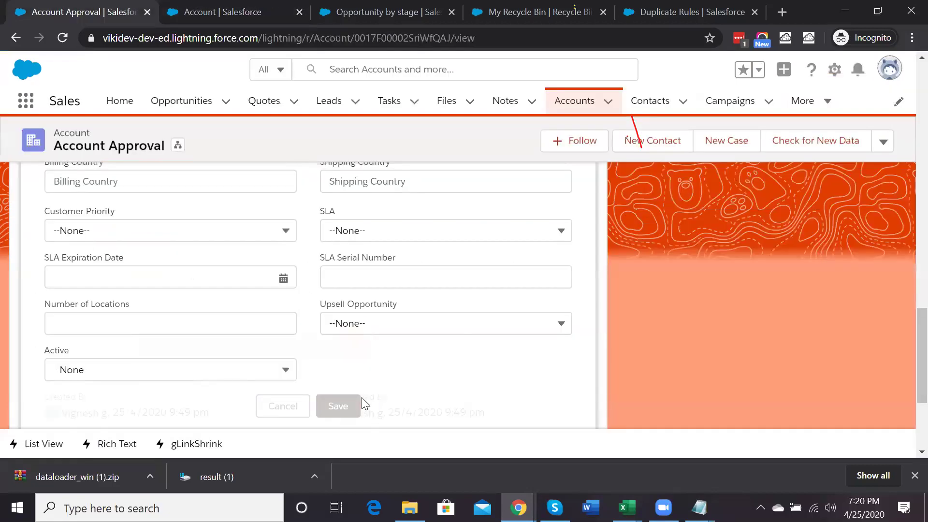
scroll(716, 327, up, 15)
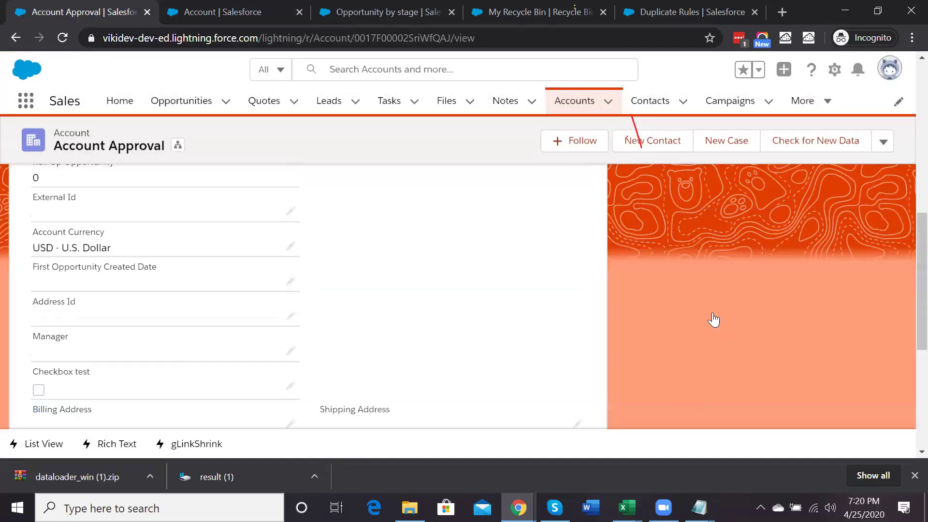
click(883, 151)
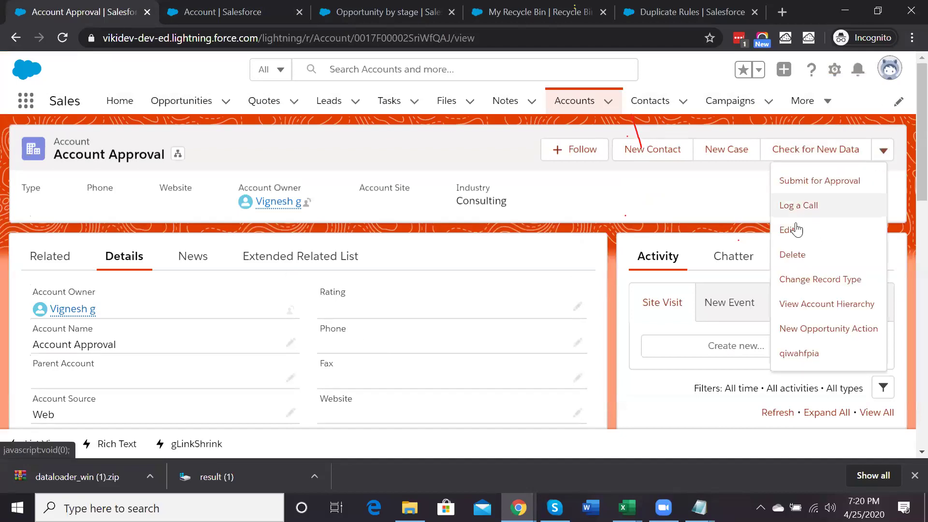
click(804, 182)
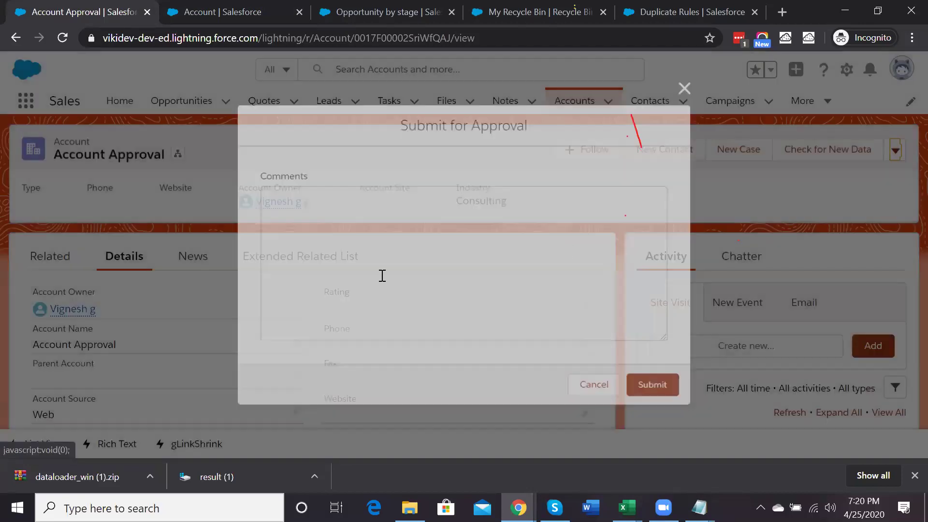
text(Approval)
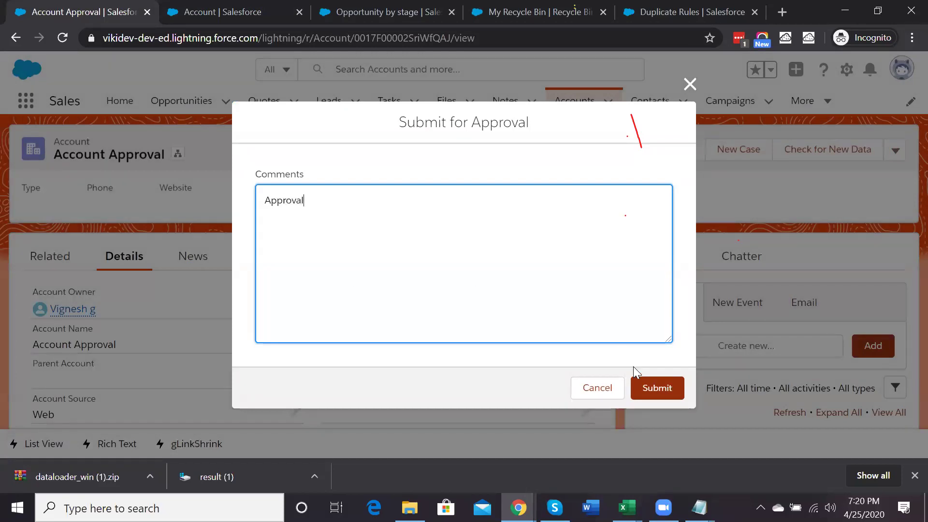
click(652, 388)
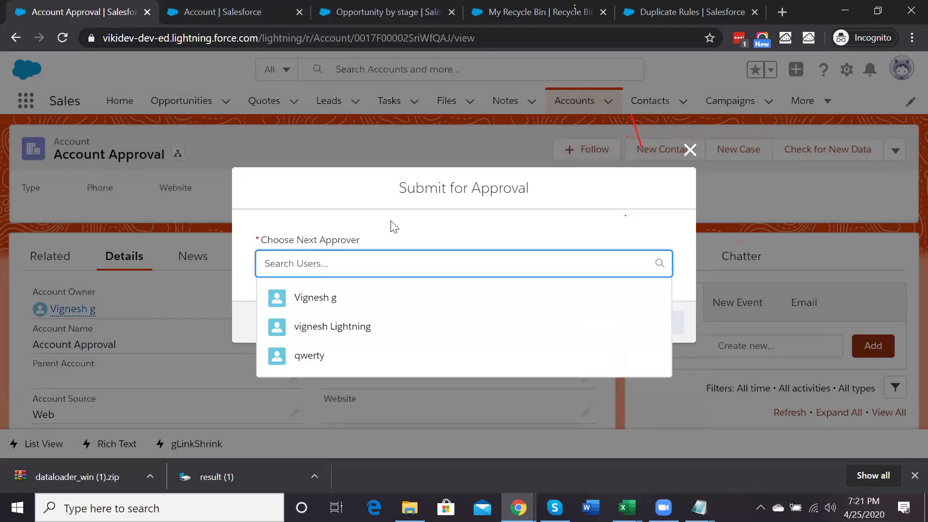
click(314, 302)
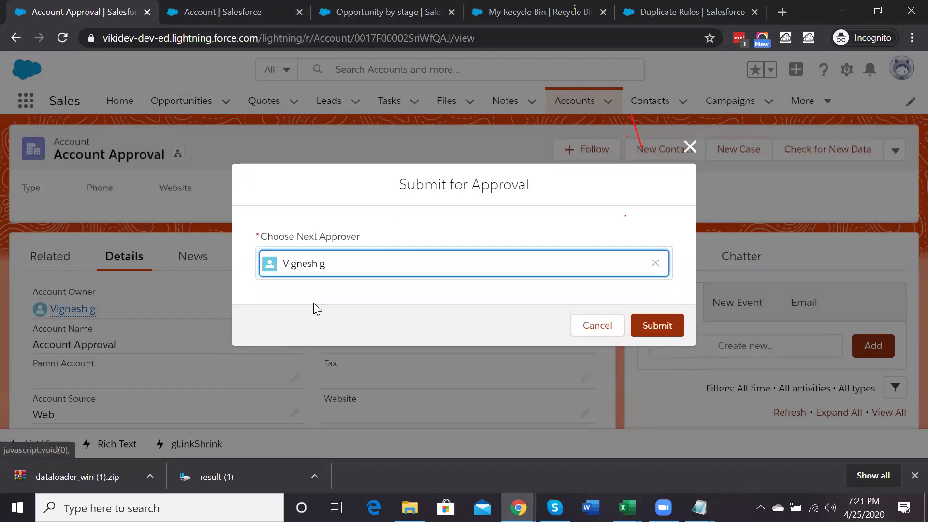
click(645, 323)
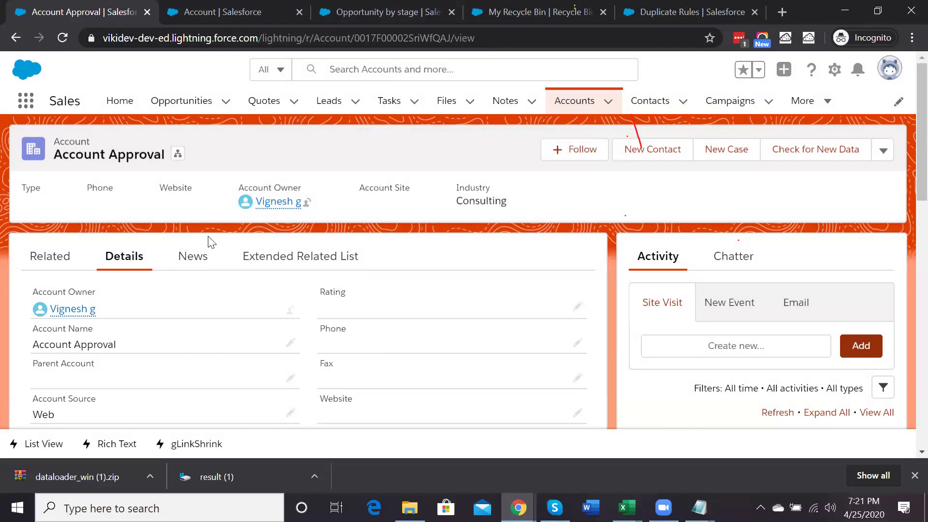
Check the Related tab's Approval History for the pending Approval Step 1
click(65, 264)
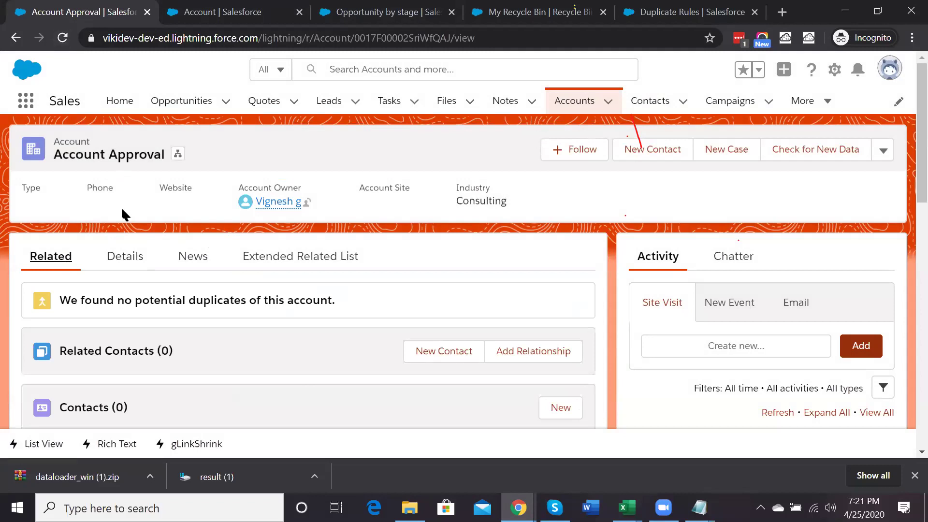
scroll(121, 207, down, 5)
scroll(121, 207, down, 6)
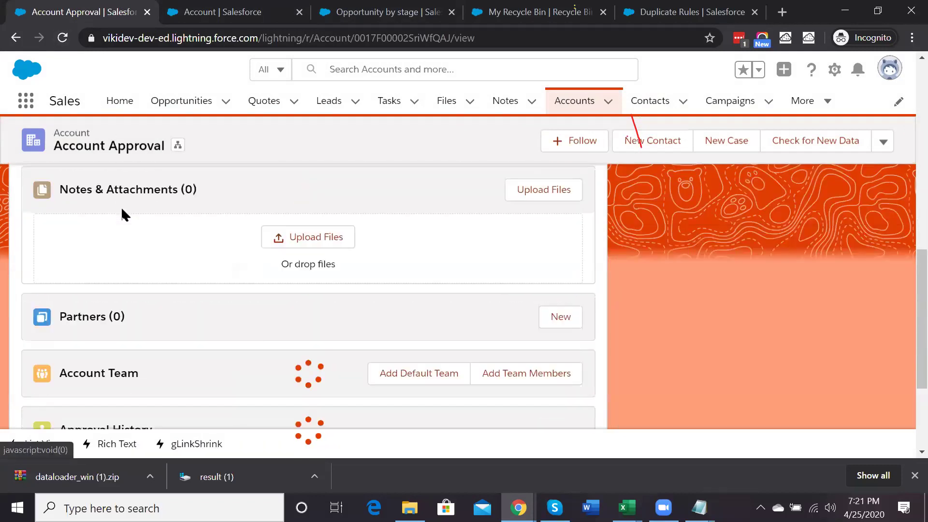
scroll(201, 251, down, 2)
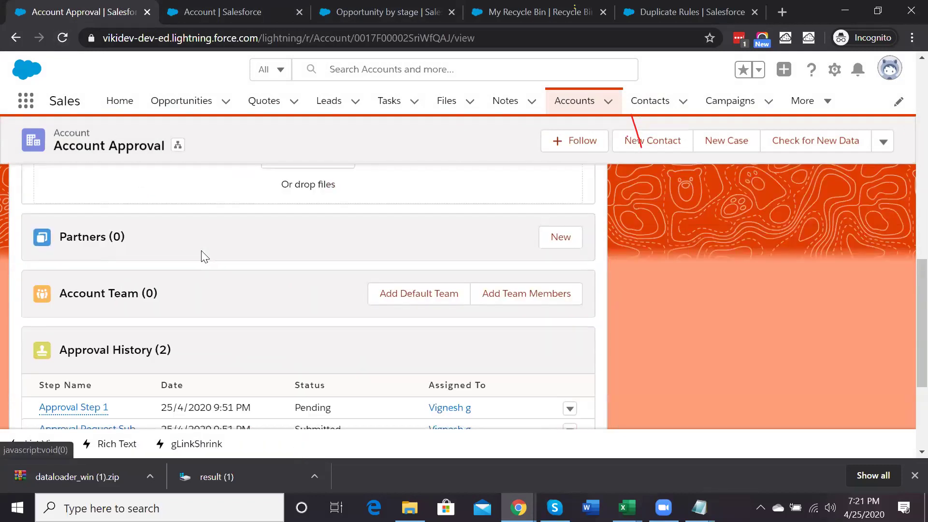
scroll(202, 252, down, 1)
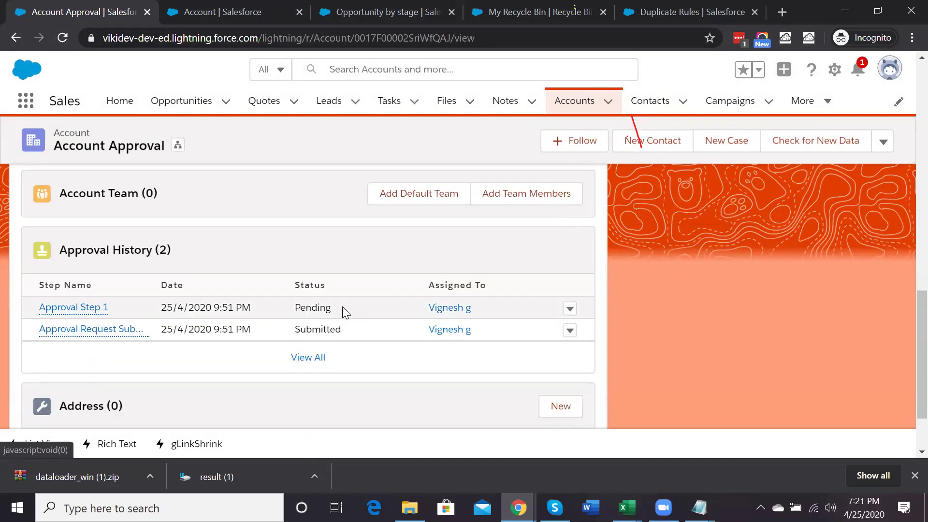
mouse_move(118, 330)
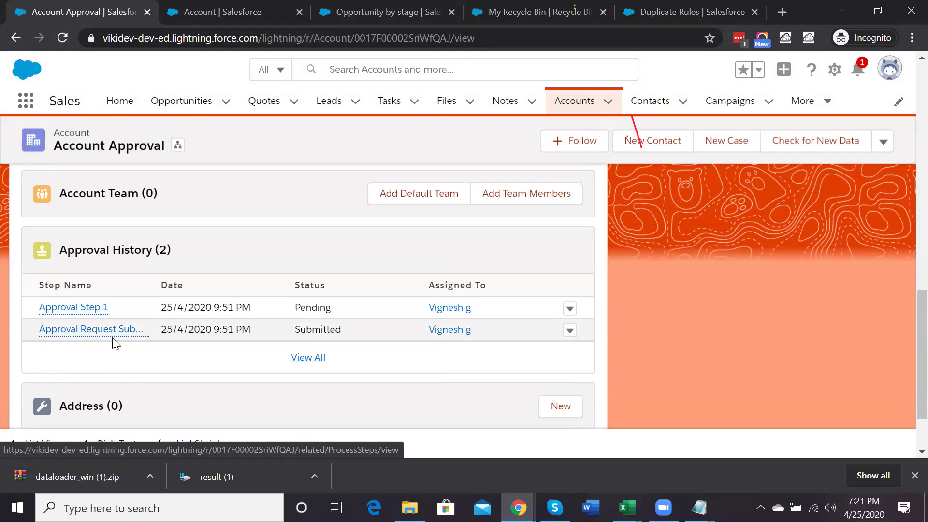
Open the pending Approval Step 1 request from the account's Approval History
mouse_move(98, 311)
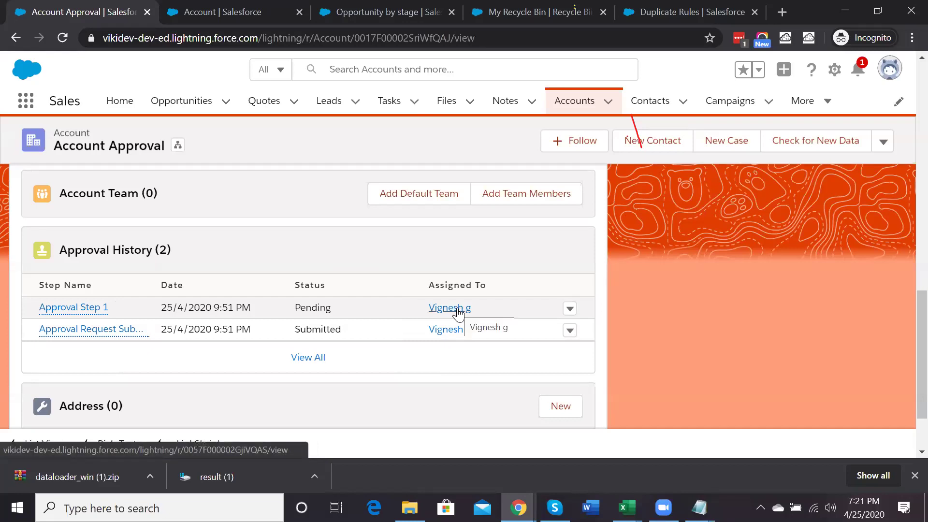
click(570, 309)
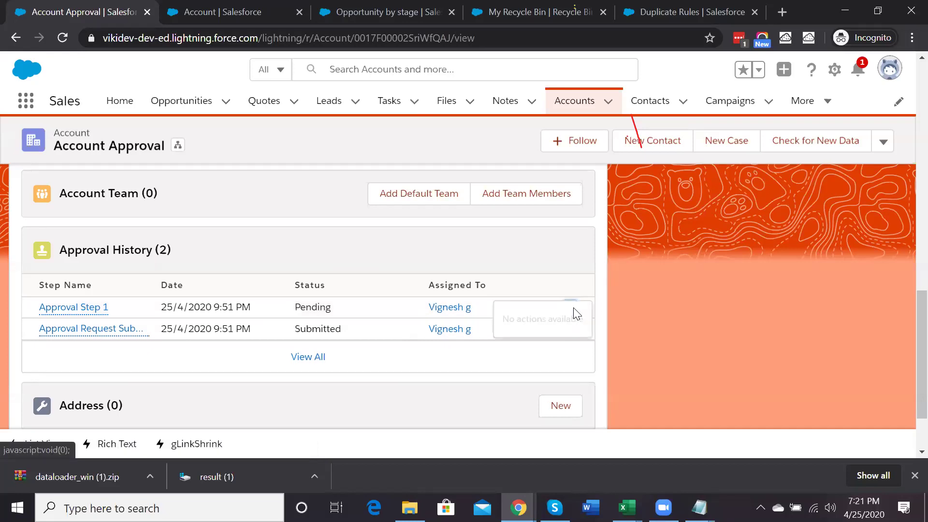
click(85, 313)
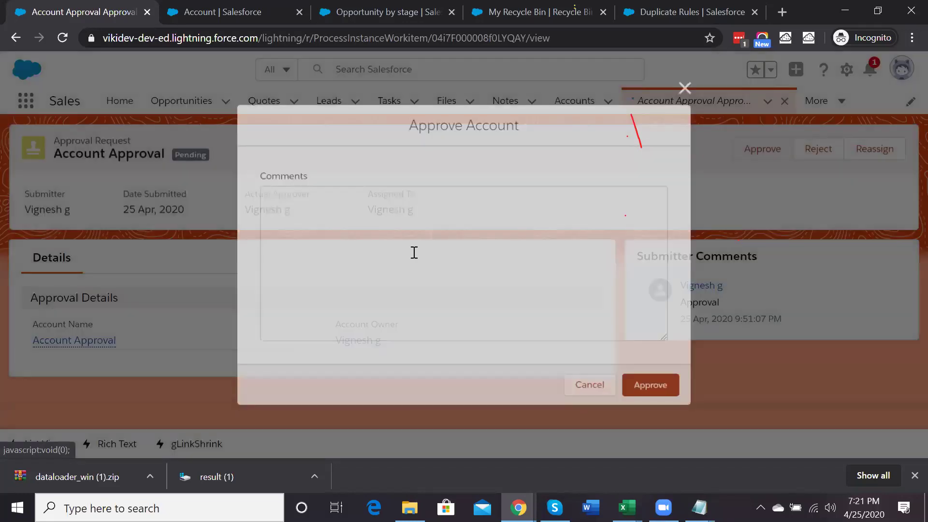
Enter 'Approved' as the comment and approve the Account Approval request
click(413, 250)
text(Appro)
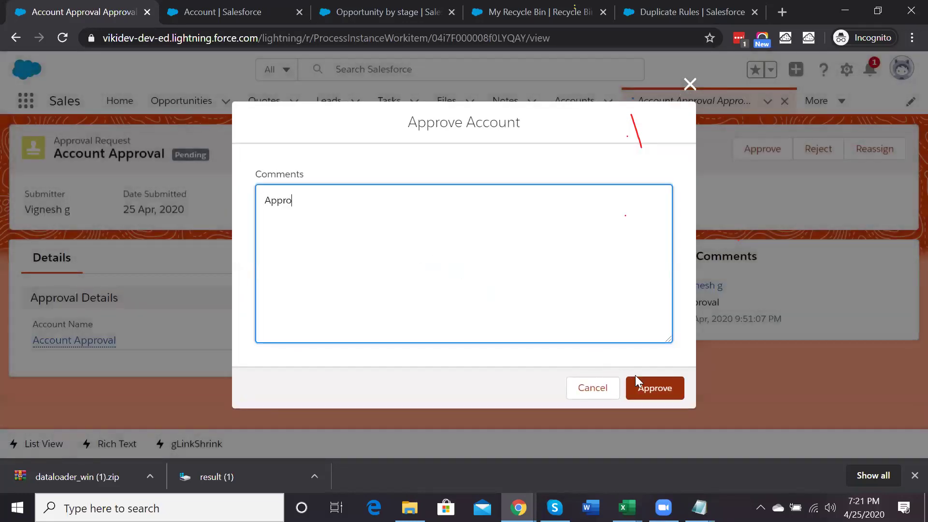
text(ved)
click(647, 387)
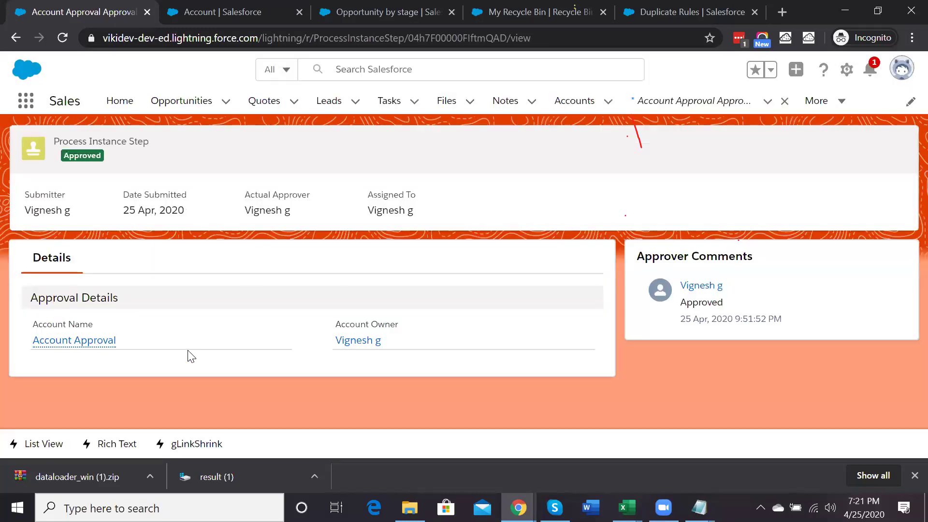
Return to the Account Approval record and look over its approval task
click(75, 340)
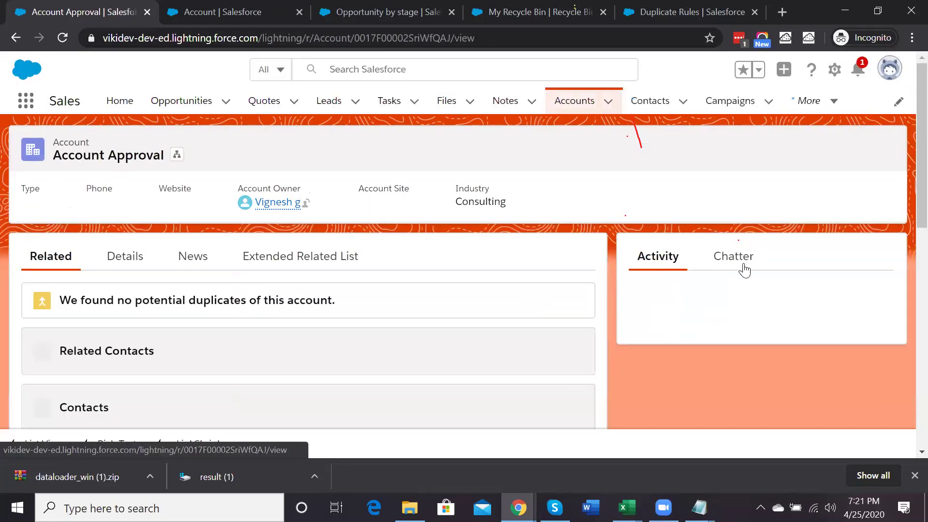
scroll(733, 274, down, 4)
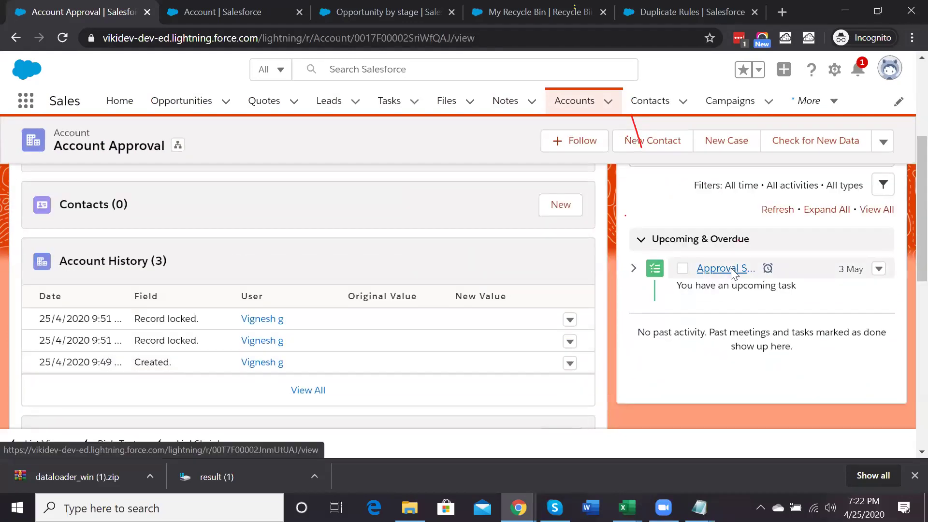
click(735, 274)
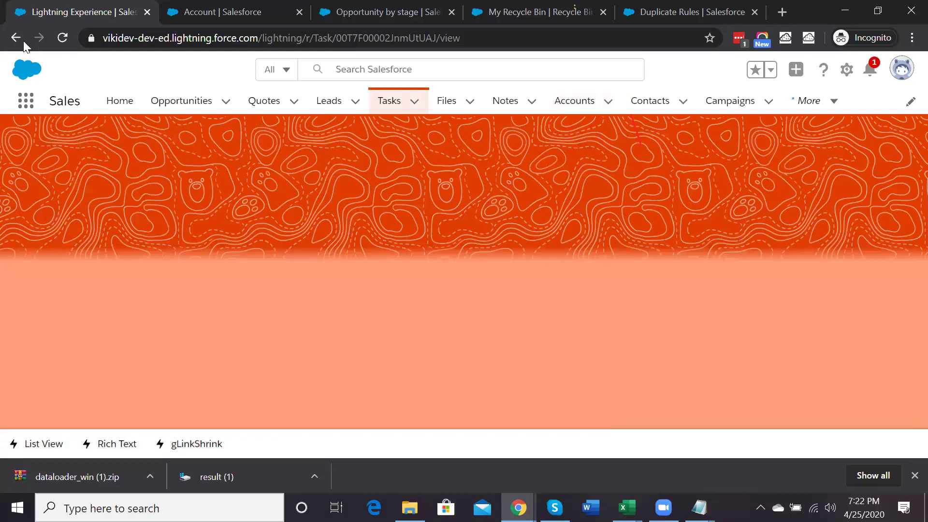
key(alt+Left)
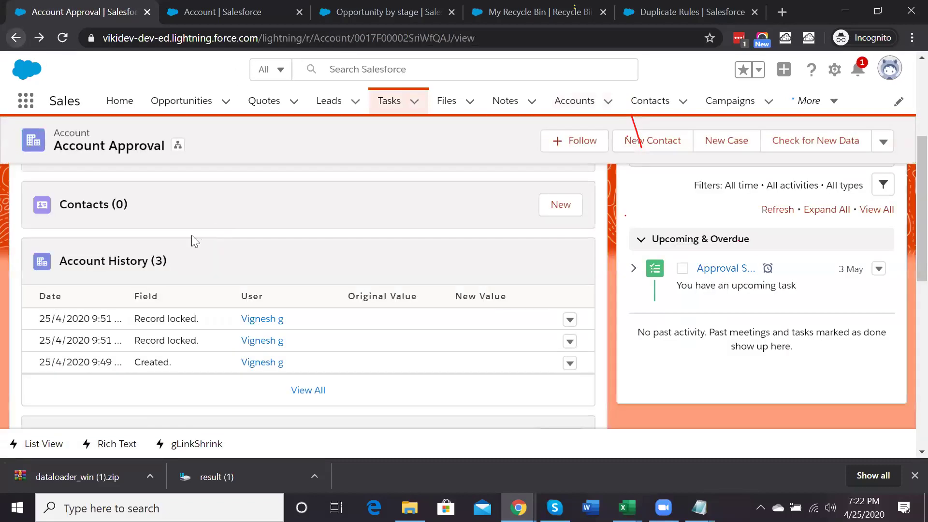
Cancel an inline Rating edit on the account, then go to the Setup validation rules page
scroll(328, 311, up, 5)
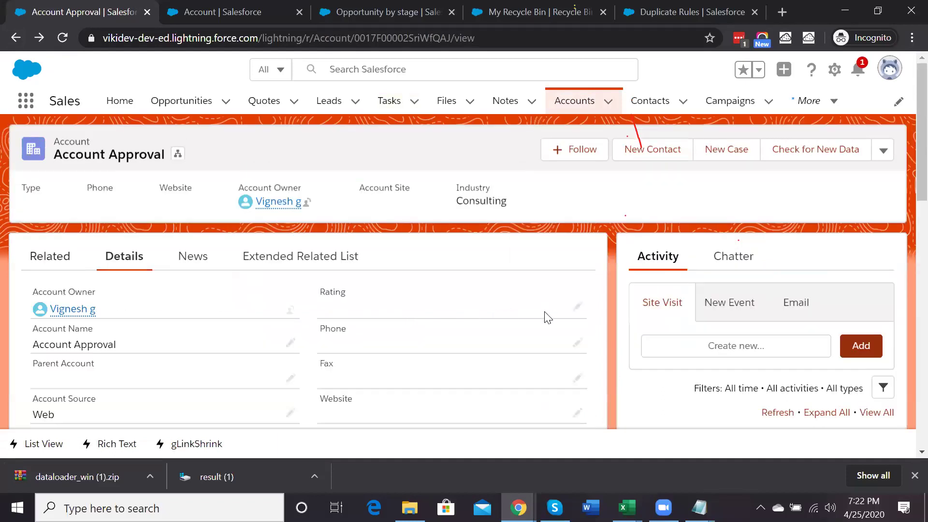
double_click(481, 325)
click(481, 327)
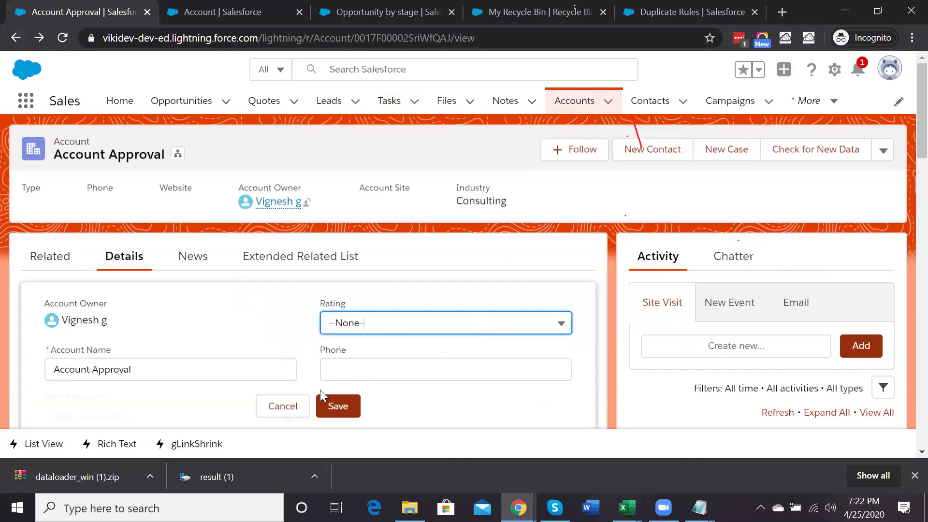
click(282, 409)
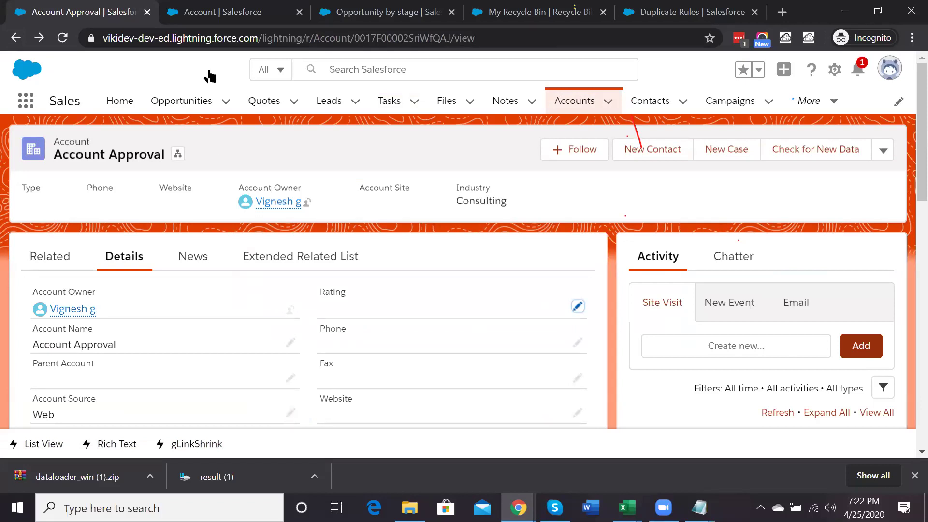
click(176, 7)
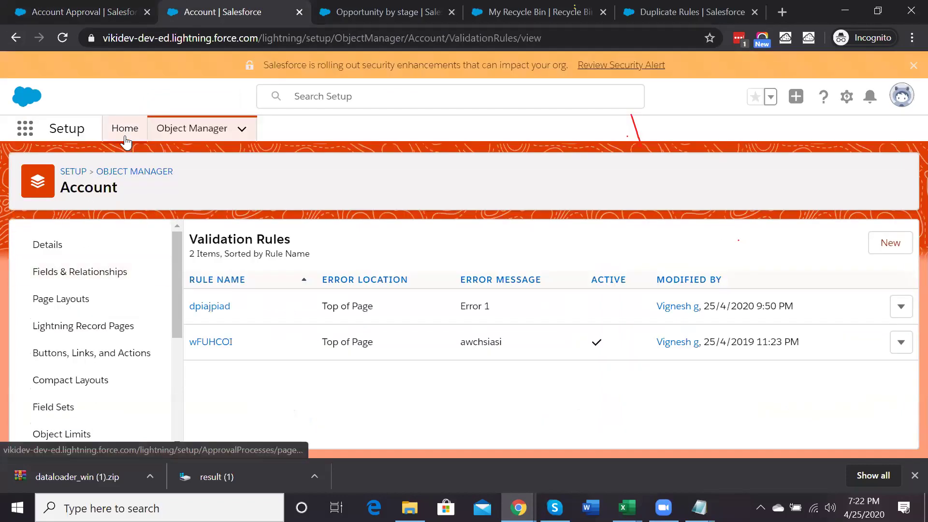
Open the Account Approval Process and review its lock and unlock approval, rejection and recall actions
click(125, 136)
click(74, 290)
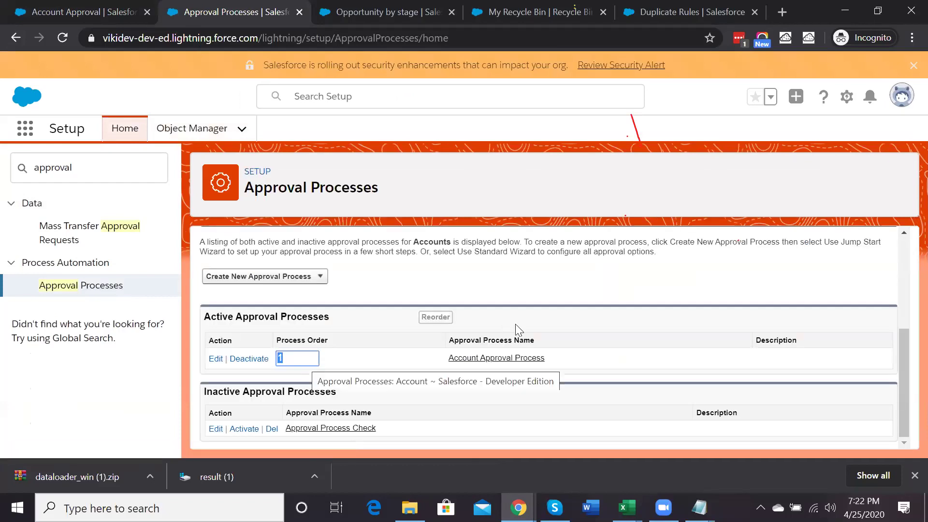
click(477, 358)
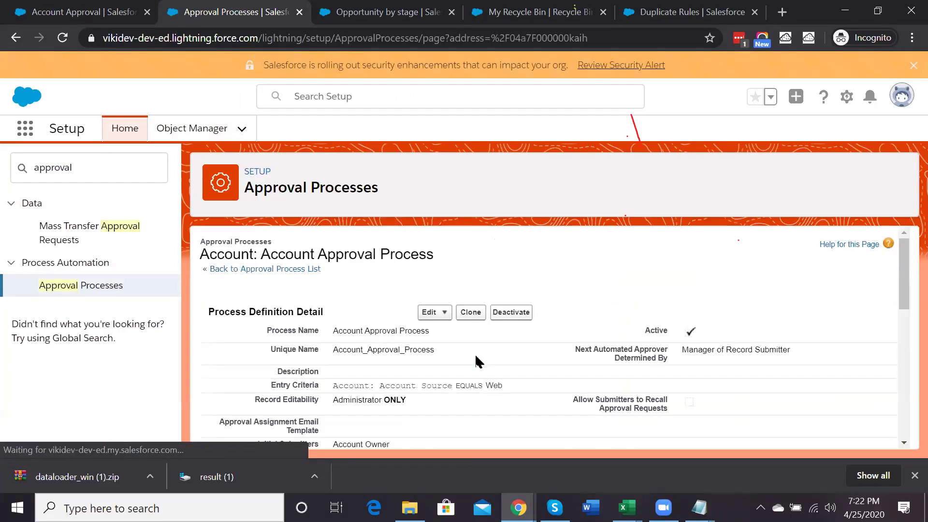
scroll(476, 361, down, 8)
scroll(475, 353, down, 1)
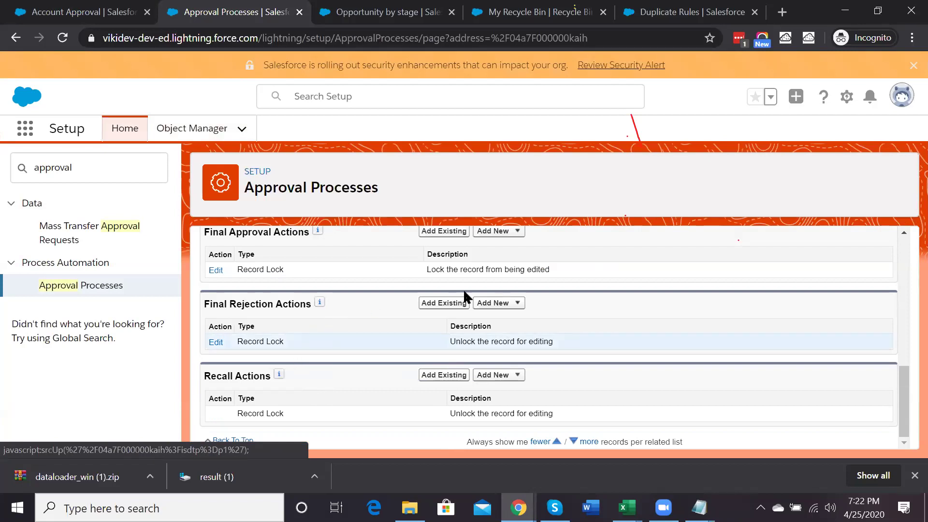
scroll(476, 304, up, 1)
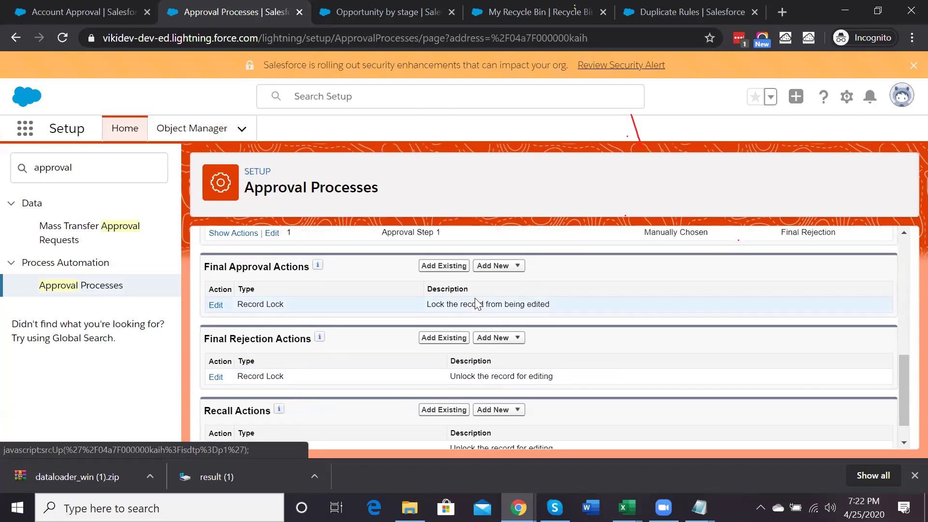
triple_click(477, 303)
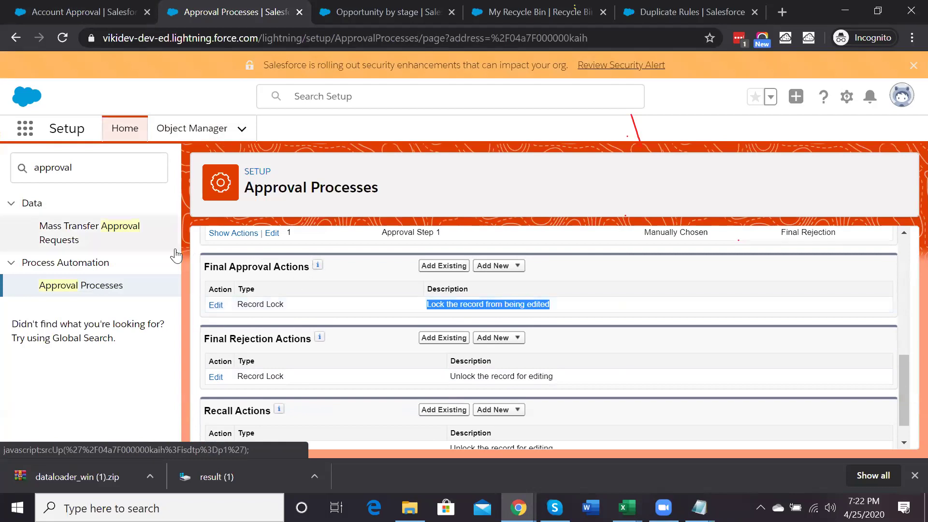
click(99, 173)
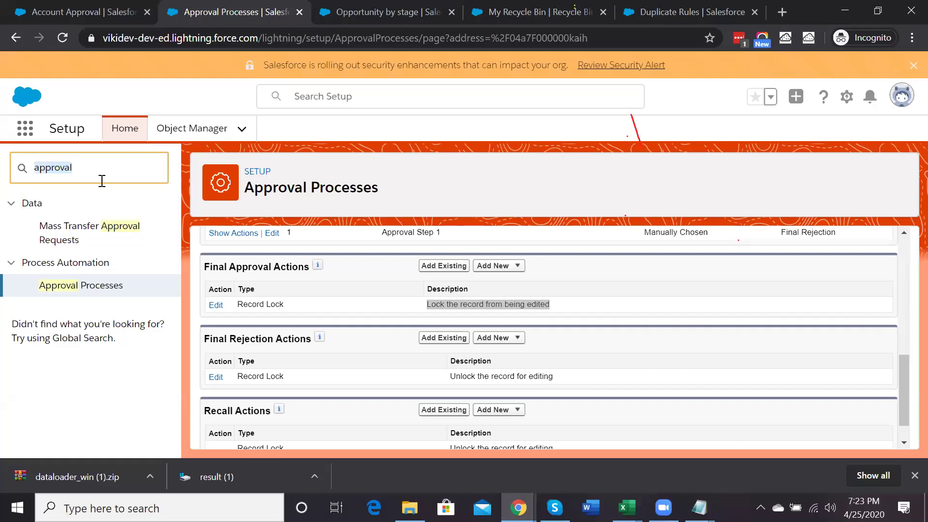
Search Object Manager for 'co', open Contact, and show its validation rules
click(211, 134)
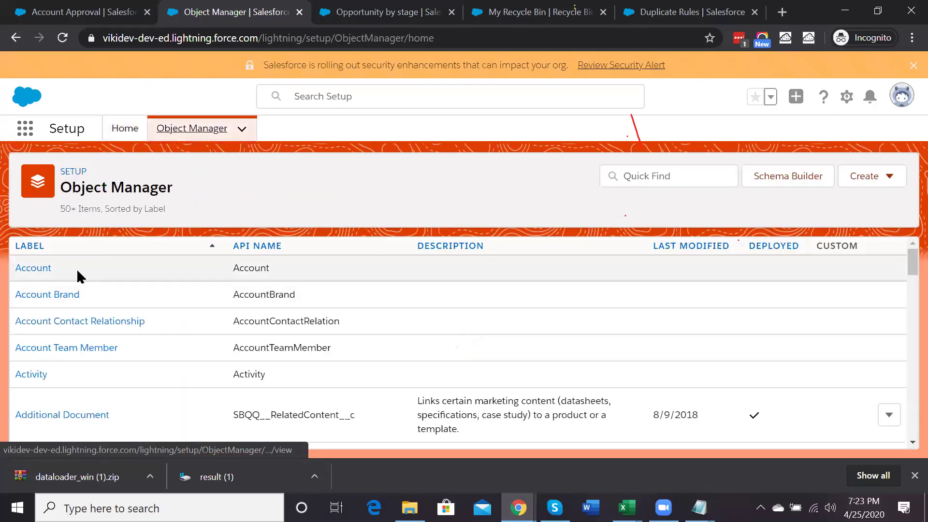
scroll(152, 358, down, 4)
scroll(151, 354, down, 7)
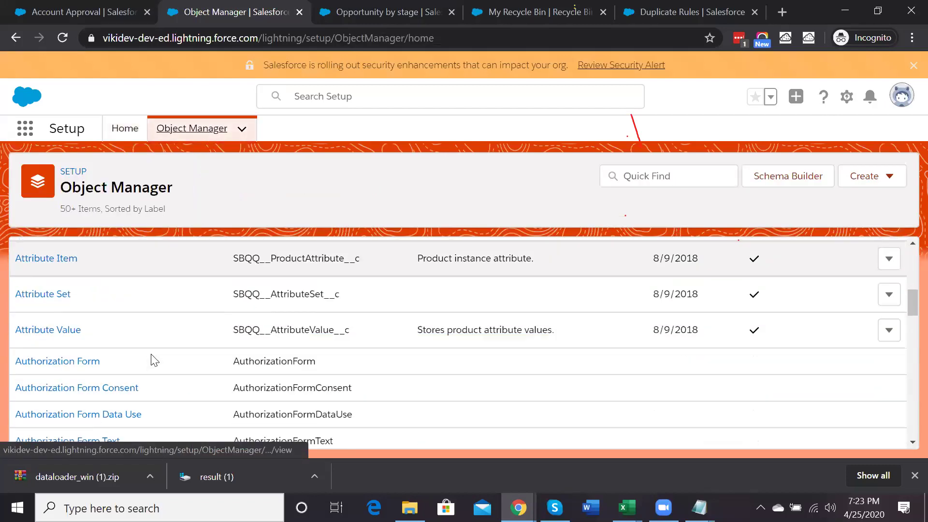
scroll(151, 355, down, 4)
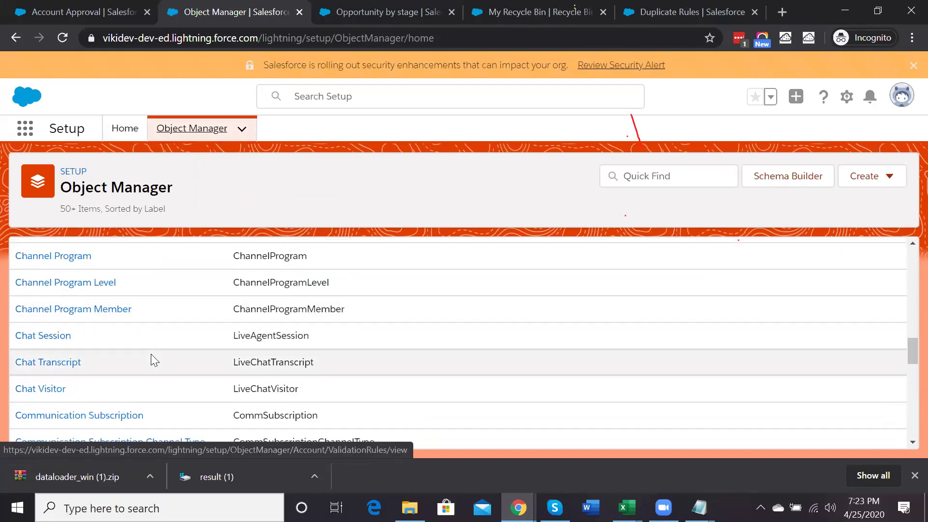
scroll(151, 355, up, 10)
scroll(151, 358, up, 2)
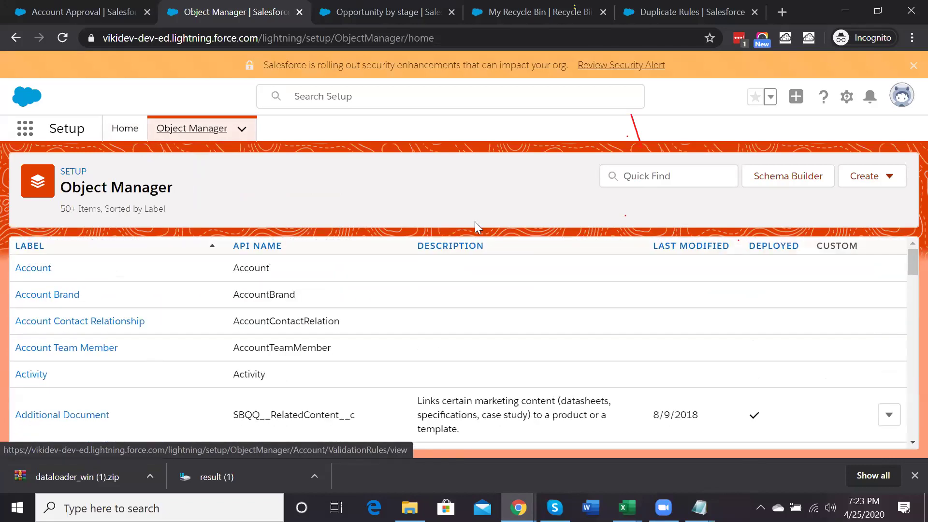
click(644, 176)
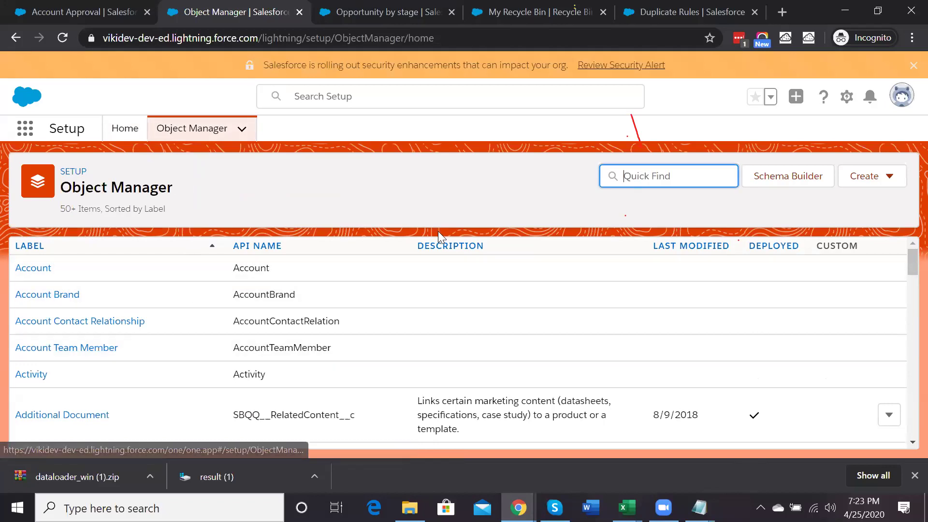
text(cont)
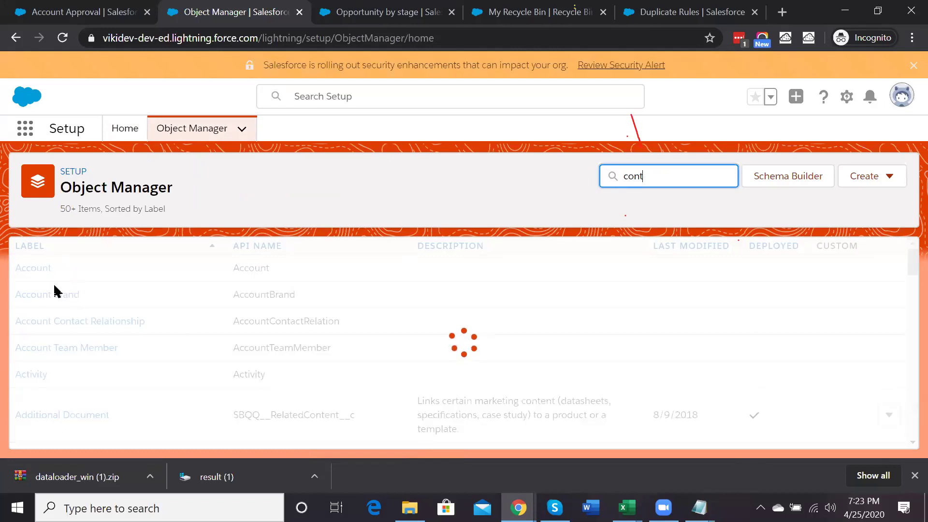
click(36, 295)
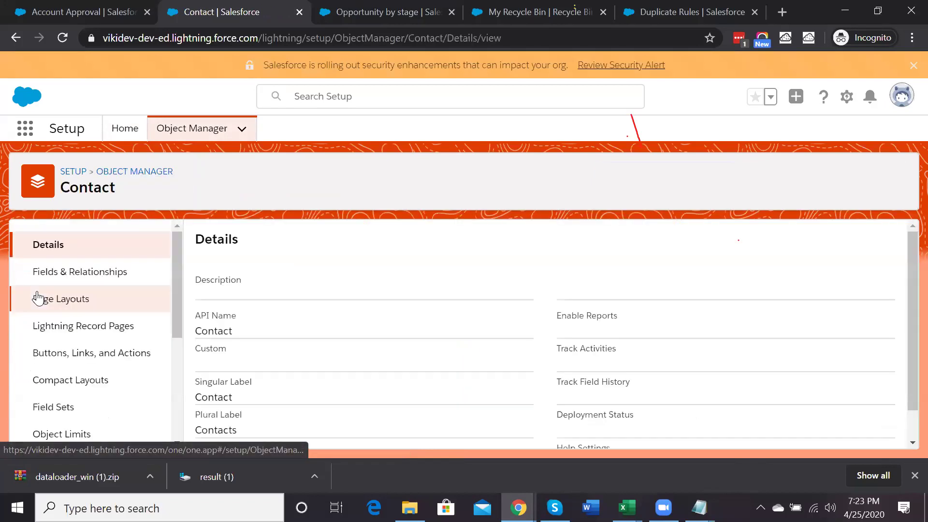
scroll(120, 408, down, 4)
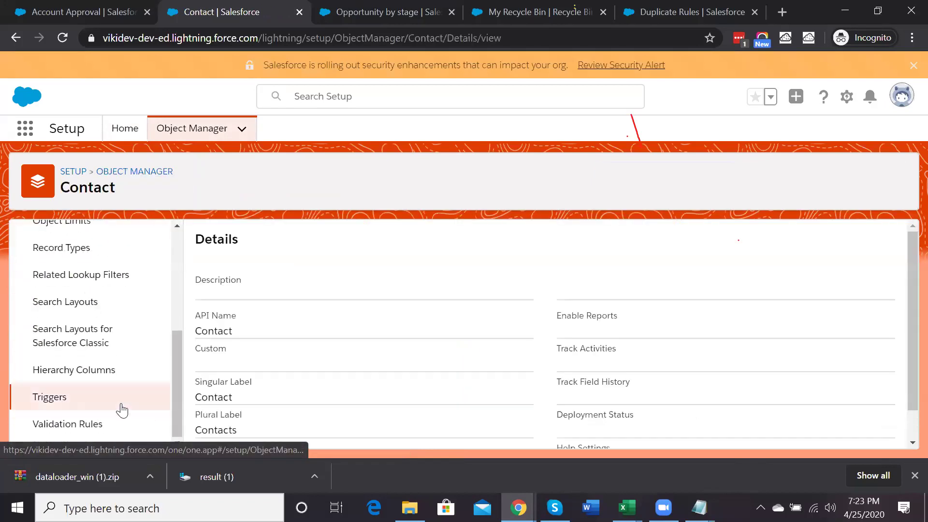
click(73, 424)
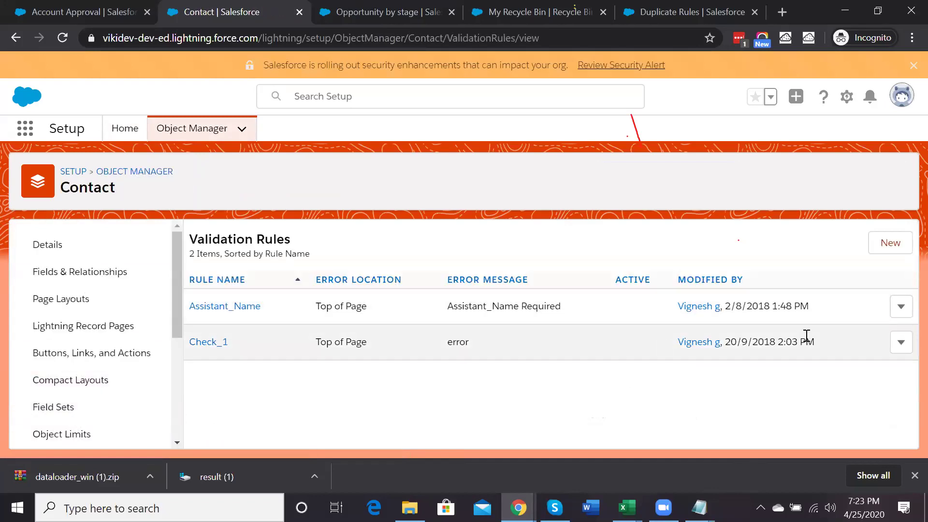
Delete the Check_1 Contact validation rule
click(896, 342)
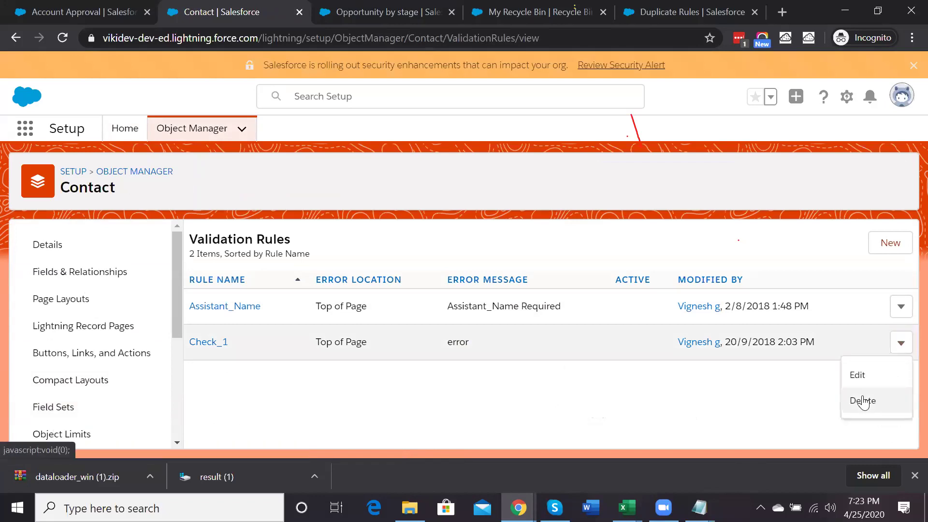
click(848, 400)
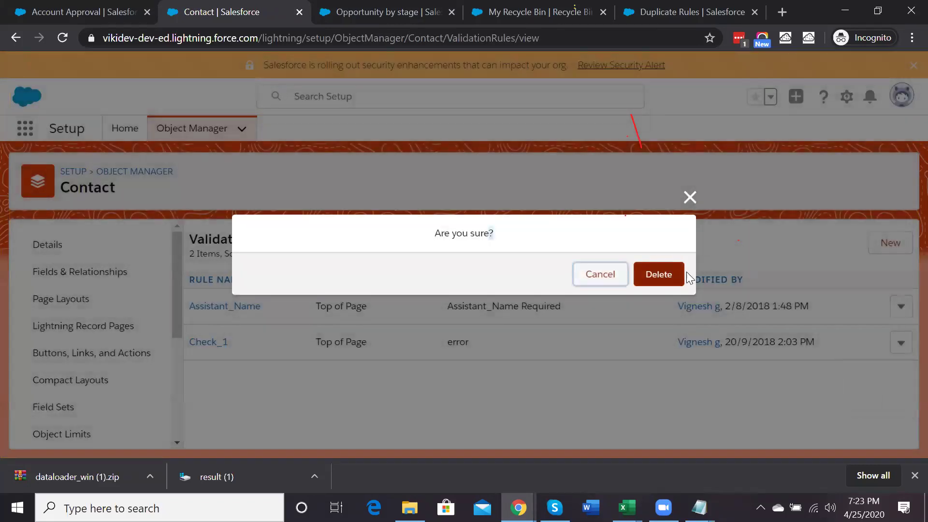
click(659, 281)
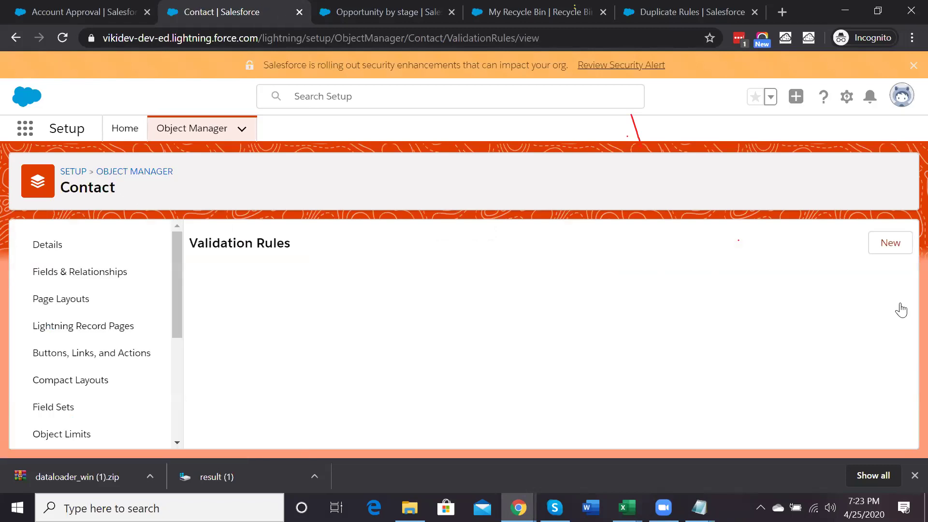
Delete the Assistant_Name validation rule and start a new Contact validation rule
click(901, 304)
click(858, 382)
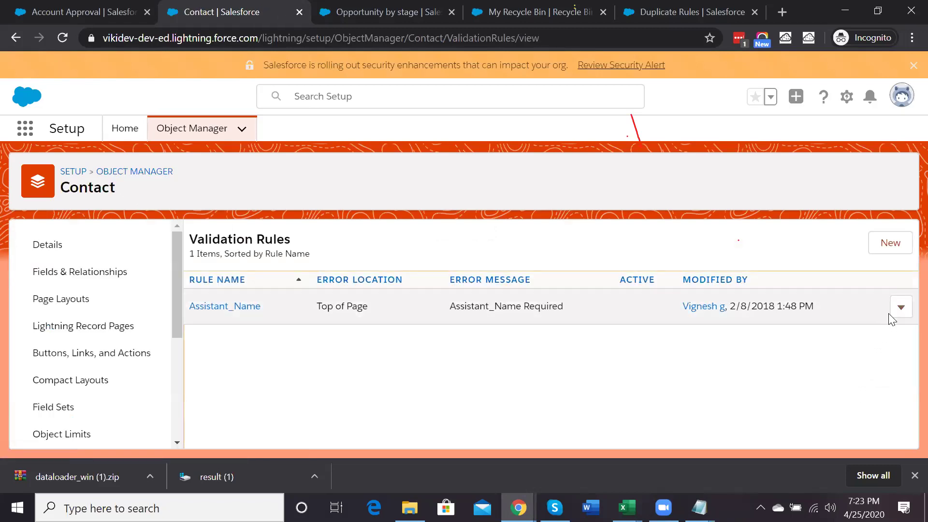
click(900, 309)
click(861, 365)
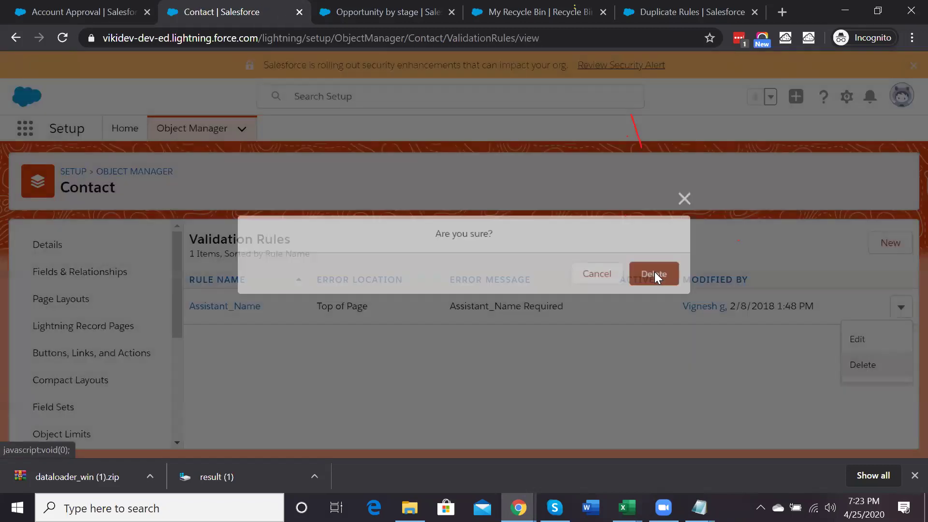
click(654, 274)
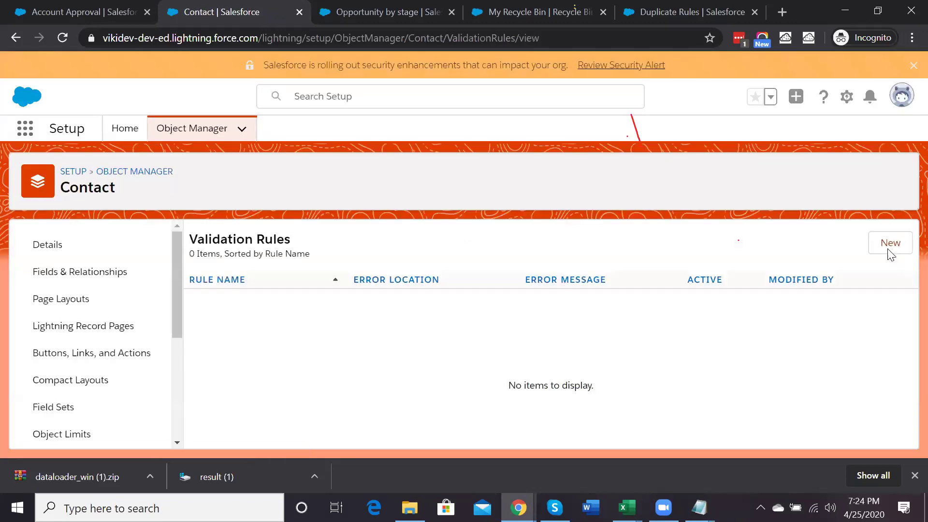
click(890, 249)
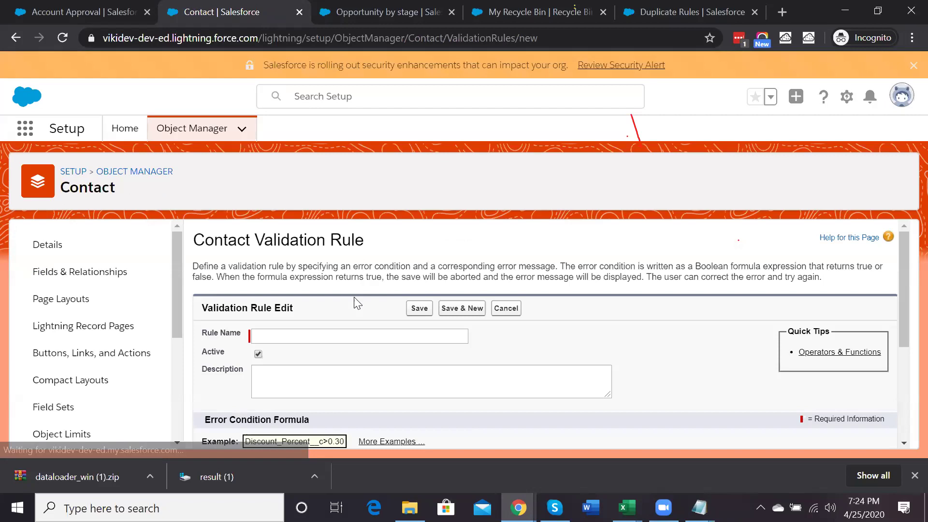
Insert the contact's Mobile field (MobilePhone) into the error condition formula
scroll(314, 271, down, 1)
click(306, 264)
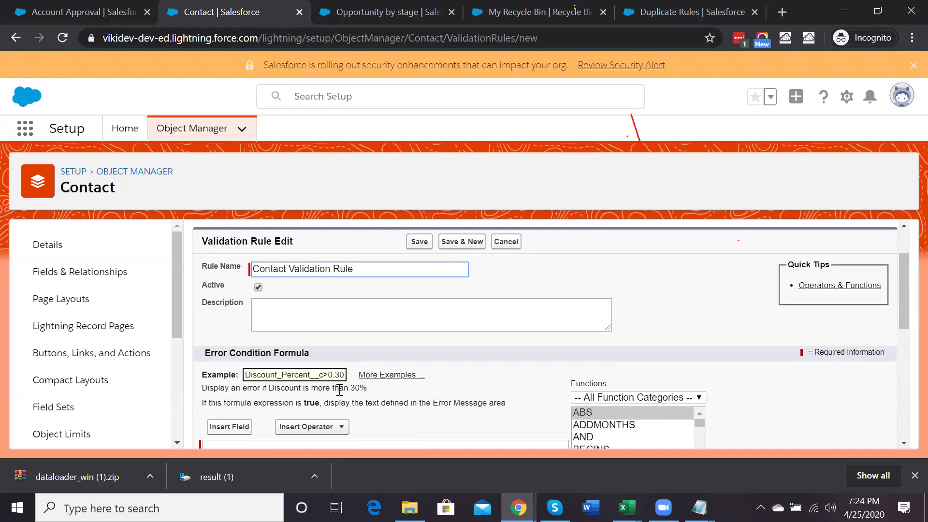
scroll(339, 390, down, 3)
click(239, 278)
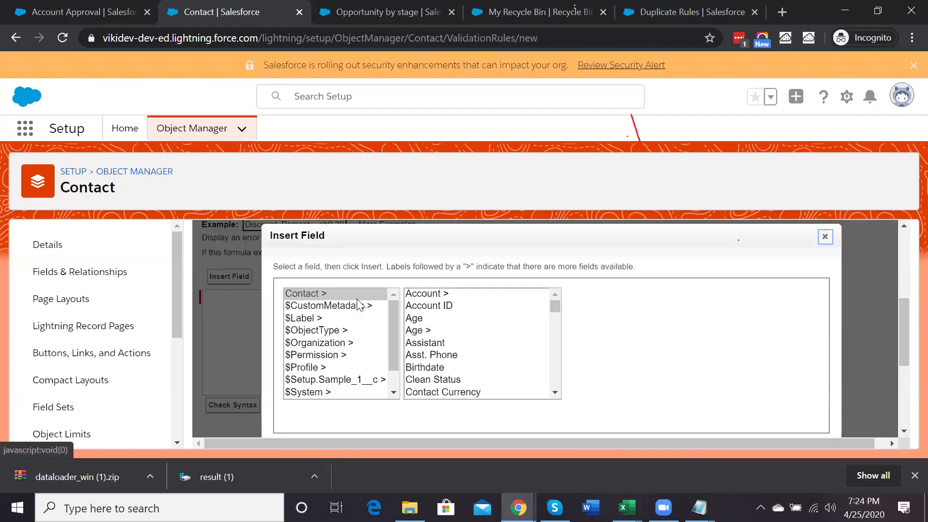
click(825, 237)
scroll(303, 376, up, 3)
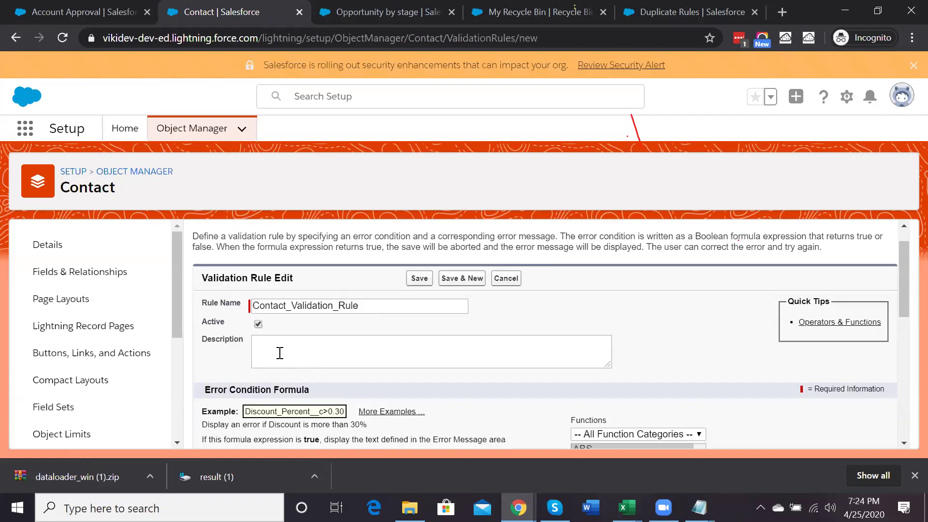
scroll(265, 337, down, 3)
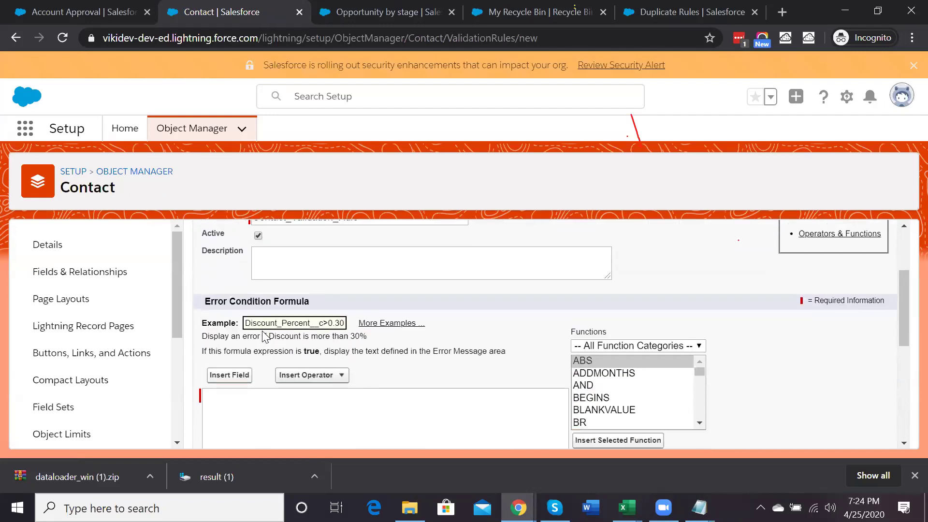
click(229, 338)
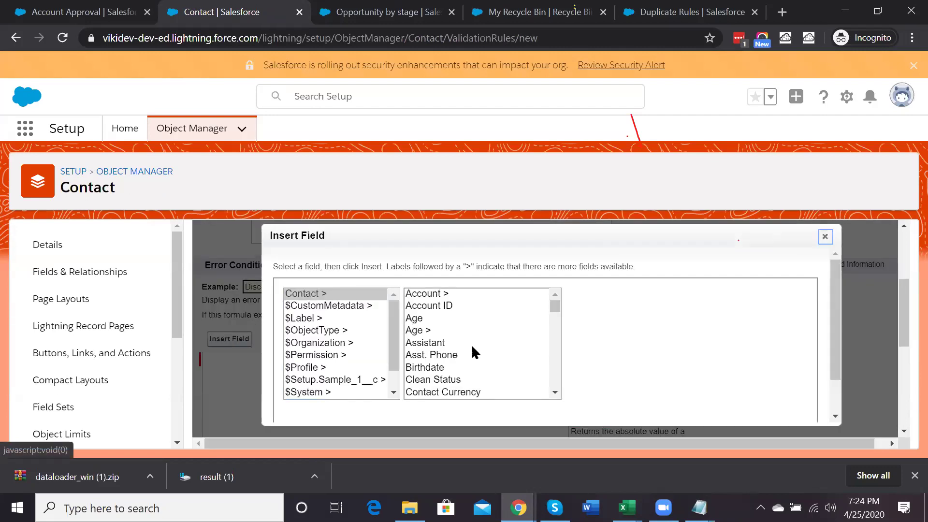
click(433, 292)
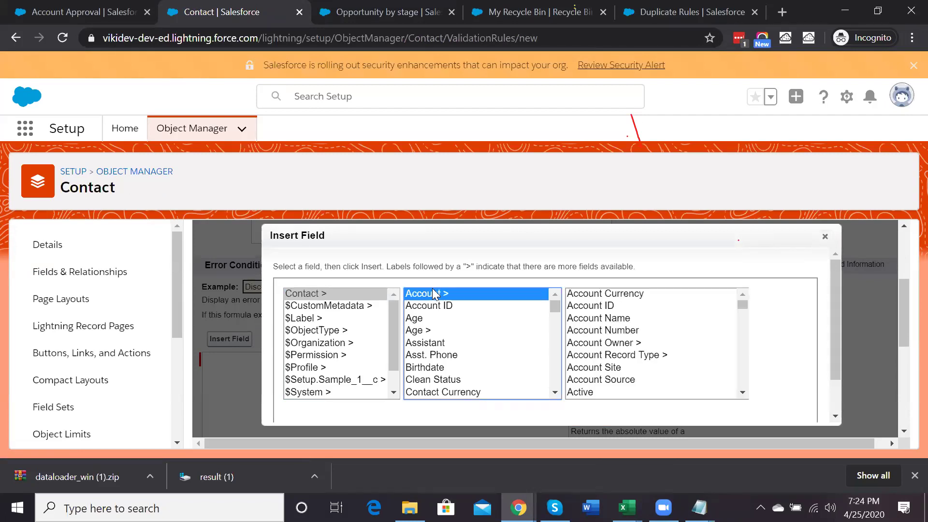
key(Down)
key(Down)
key(Down)
key(Down)
key(Down)
key(Down)
key(Down)
key(Down)
key(Down)
key(Down)
key(Down)
key(Down)
key(Down)
key(Down)
key(Down)
key(Down)
key(Down)
key(Down)
key(Down)
key(Down)
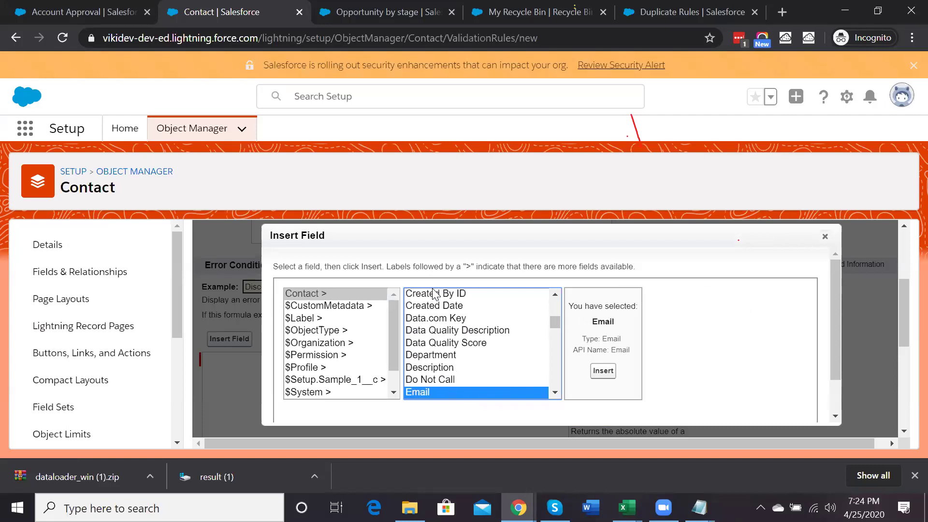
scroll(459, 332, up, 3)
scroll(458, 332, up, 3)
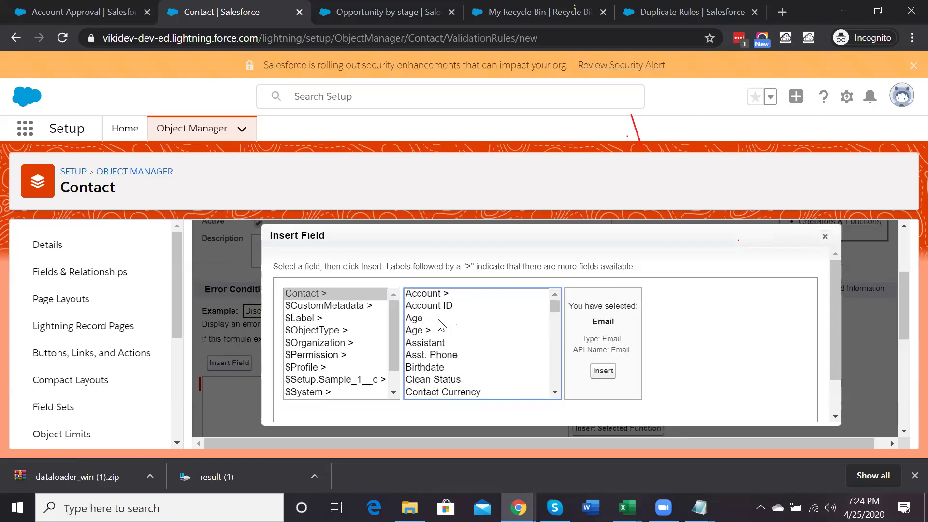
scroll(441, 326, down, 10)
scroll(441, 326, up, 2)
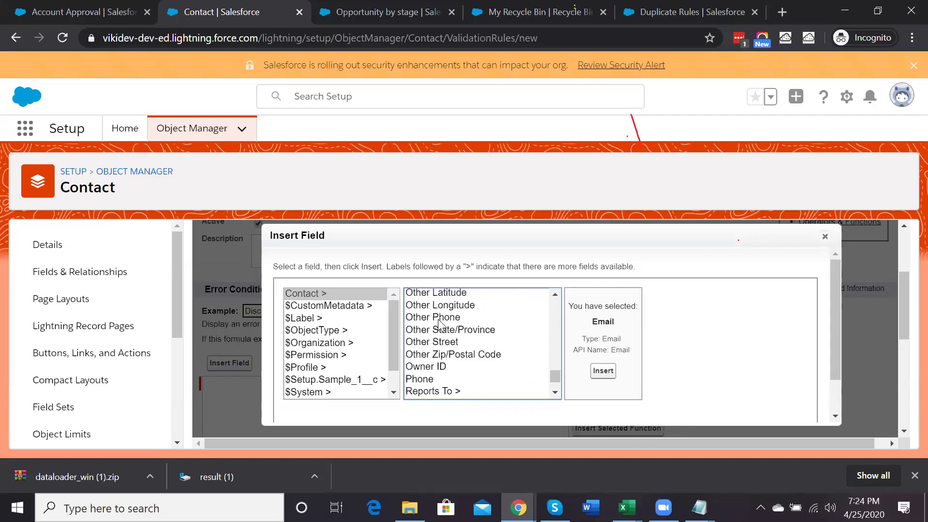
scroll(440, 325, up, 5)
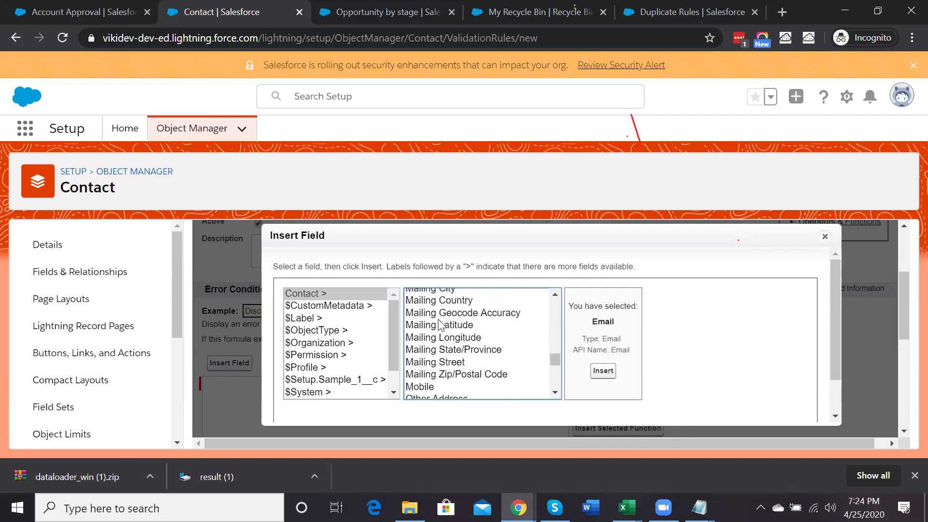
scroll(440, 329, down, 2)
click(503, 365)
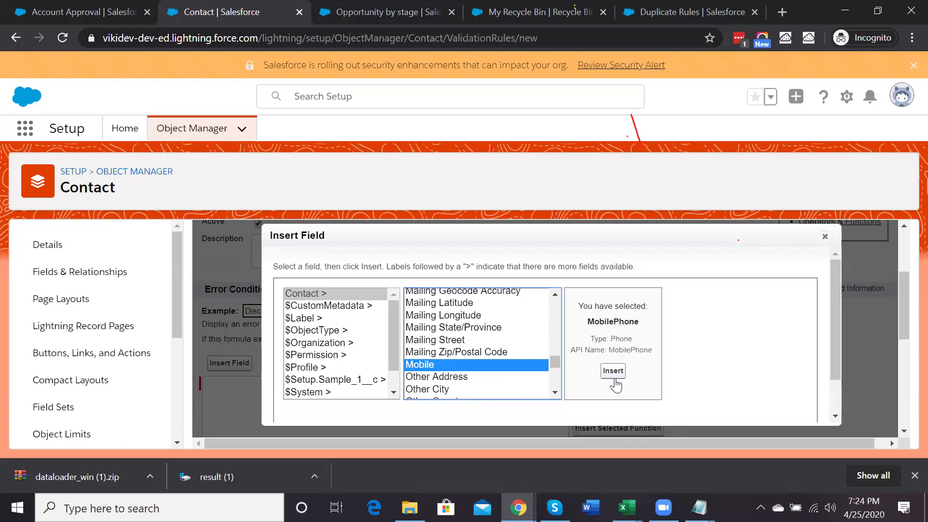
click(613, 372)
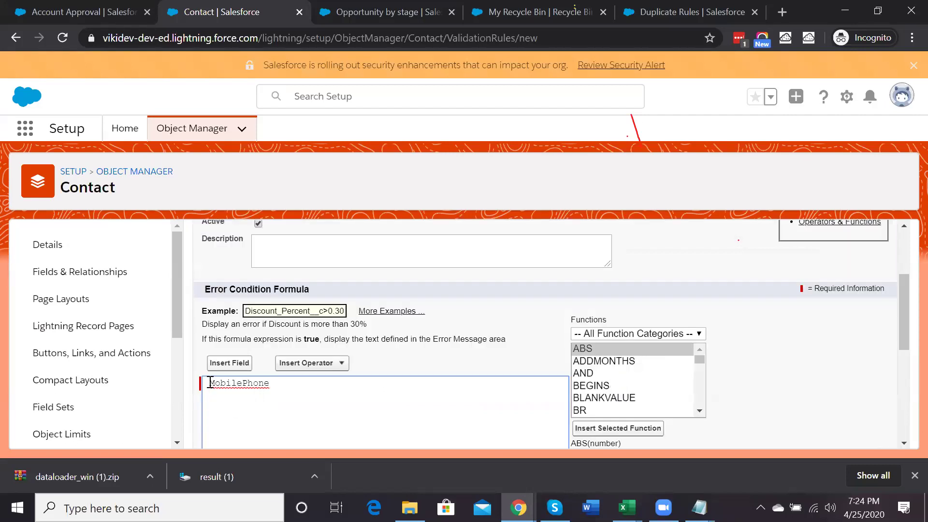
Add the ISBLANK function and move MobilePhone into it as its argument
click(611, 355)
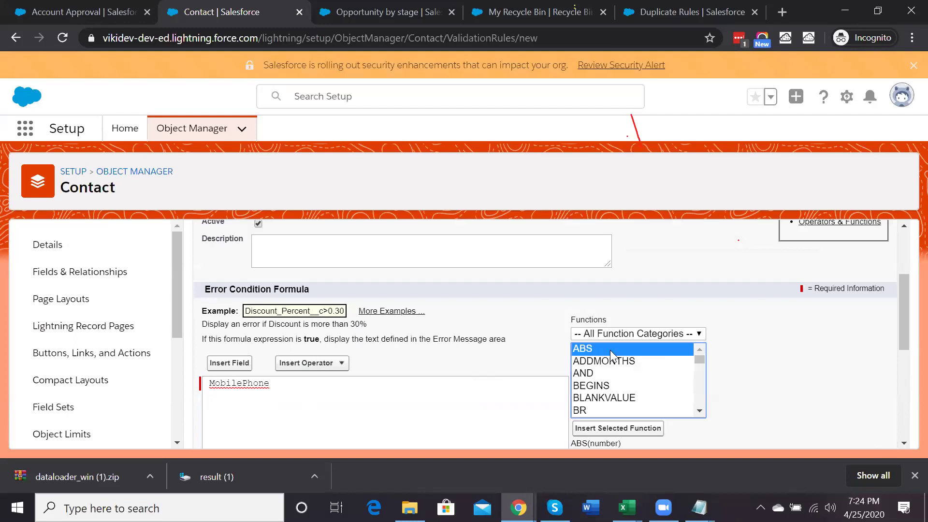
key(i)
key(i)
key(i)
key(i)
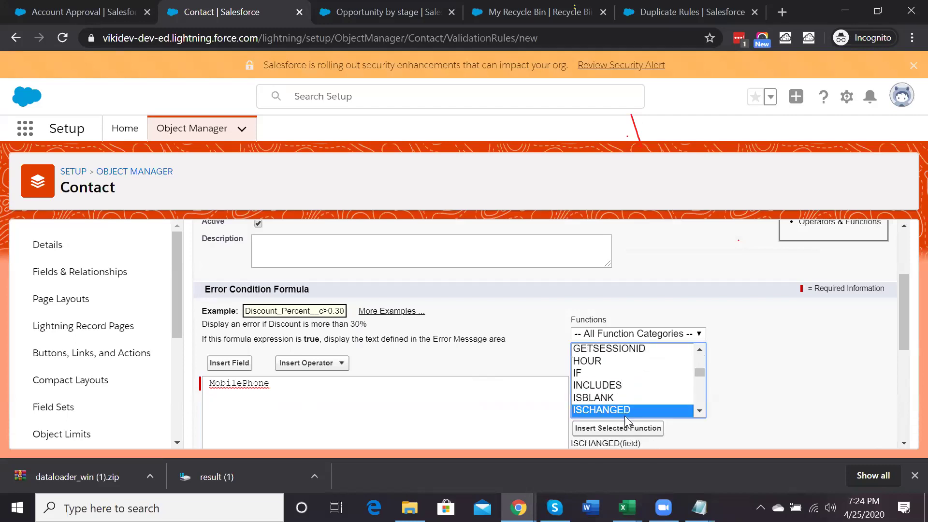
double_click(598, 399)
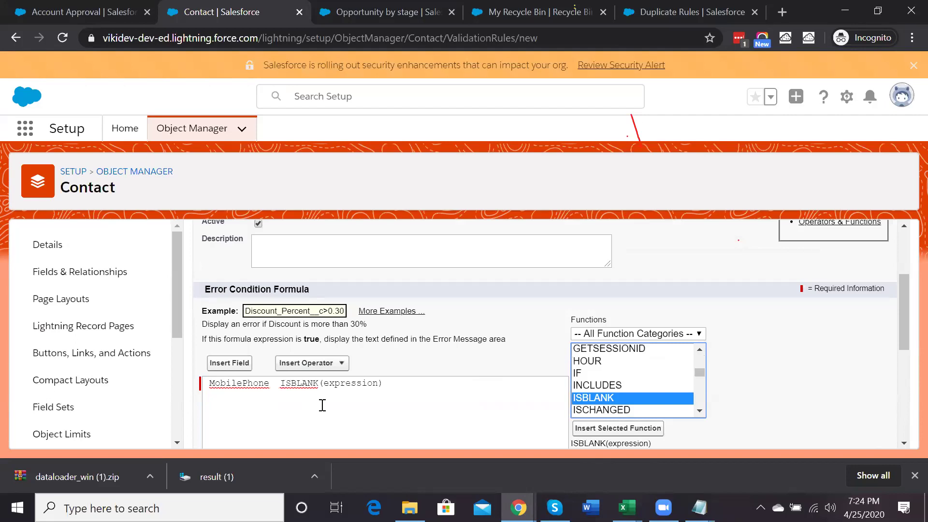
double_click(236, 382)
key(ctrl+x)
double_click(271, 383)
key(ctrl+v)
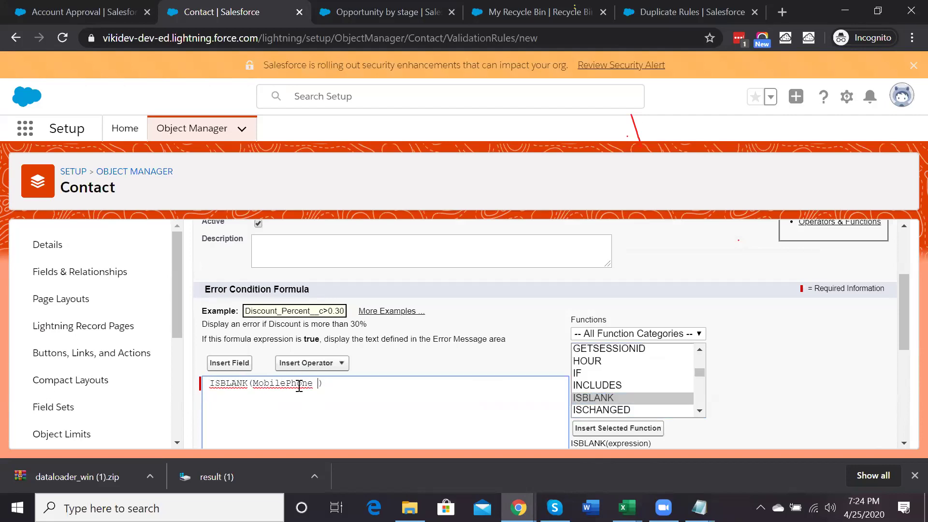
key(BackSpace)
Enter the error message 'Please Enter Mobile No' and save the validation rule
scroll(299, 387, down, 5)
click(311, 396)
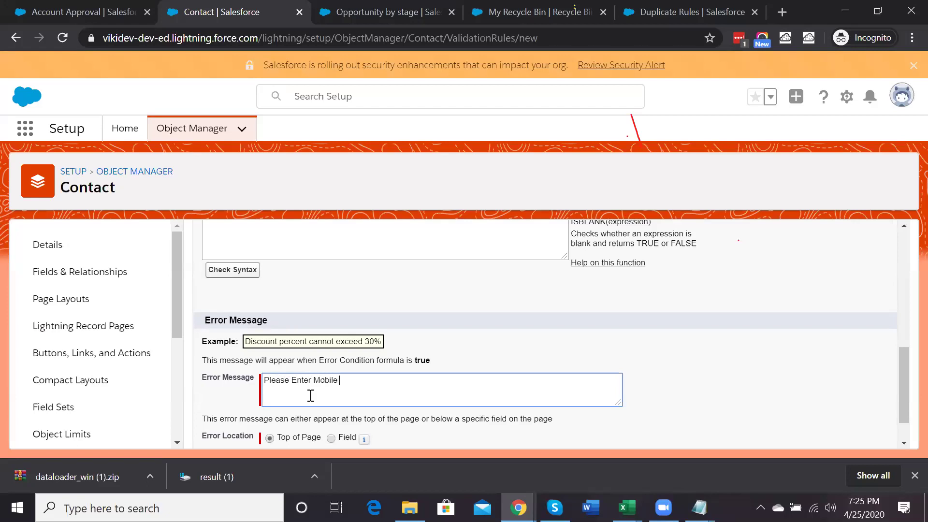
scroll(311, 396, down, 1)
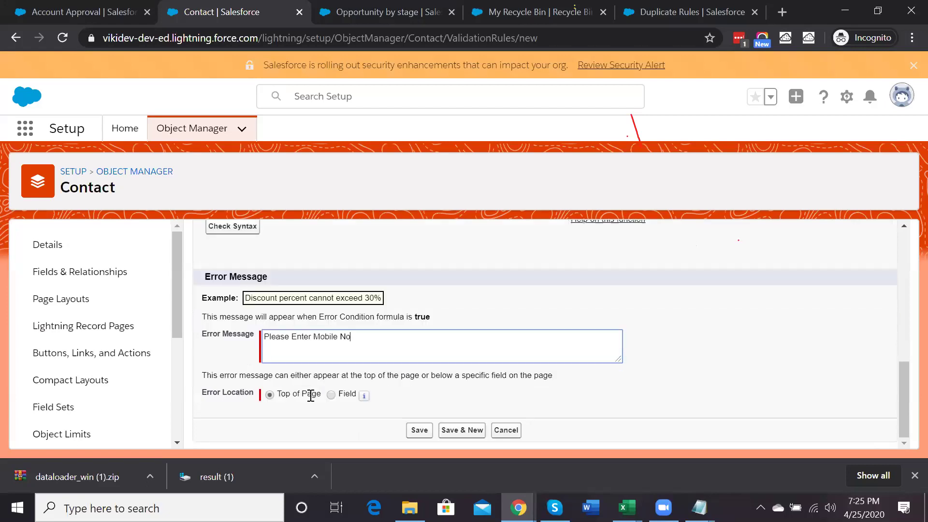
click(416, 430)
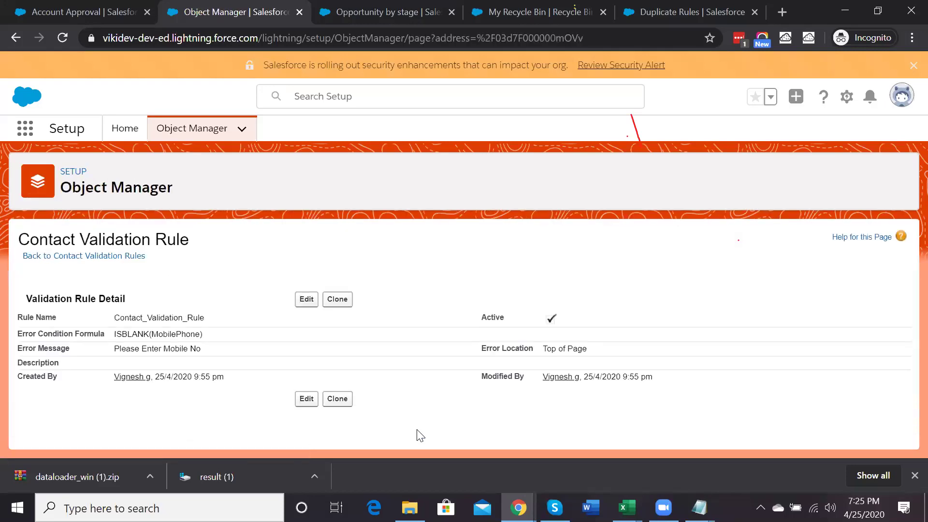
Start a new contact with a last name and try saving it without a mobile number
click(99, 10)
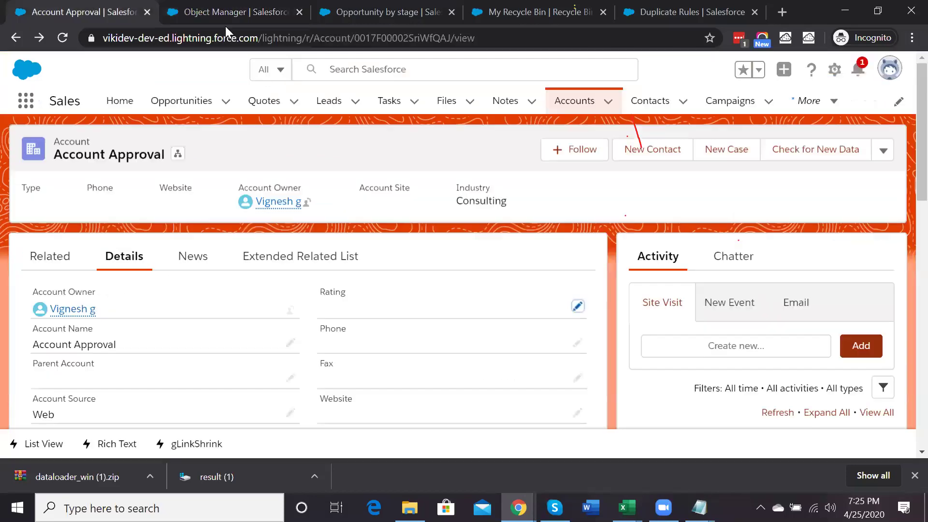
click(634, 104)
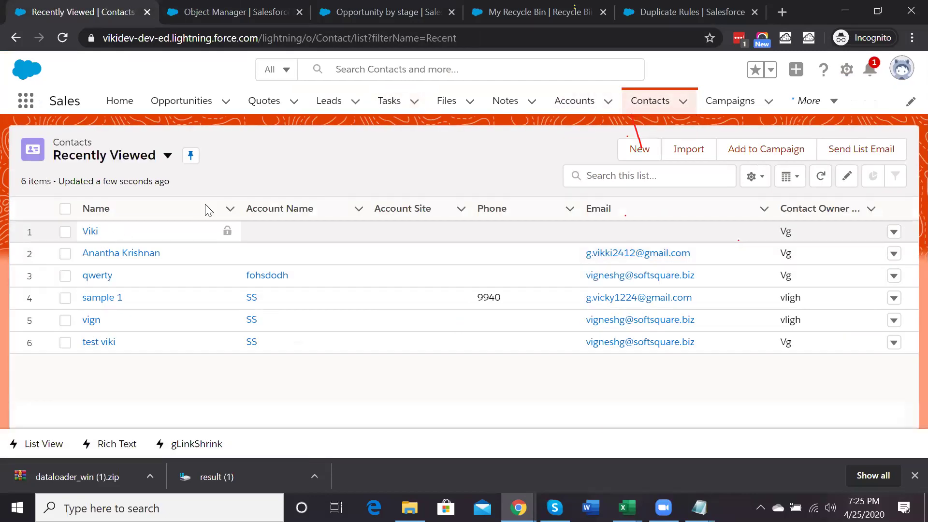
click(633, 149)
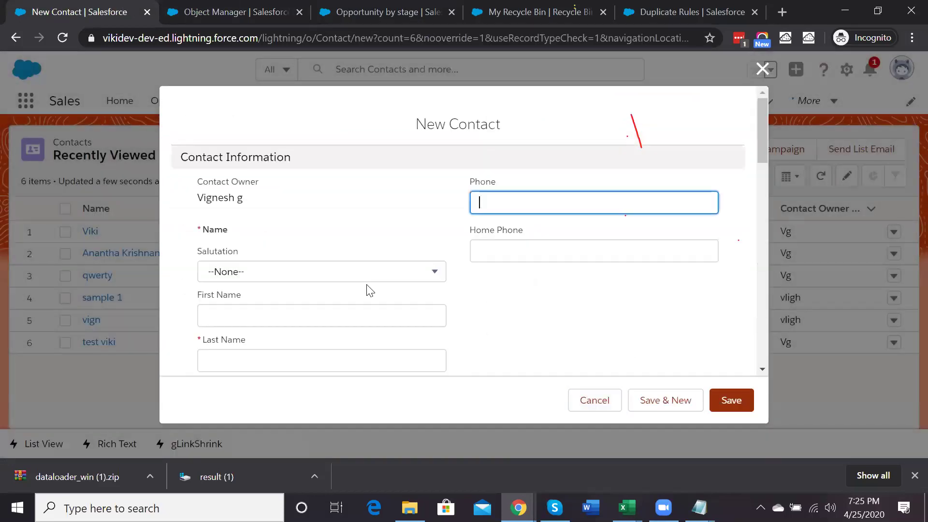
scroll(302, 261, down, 3)
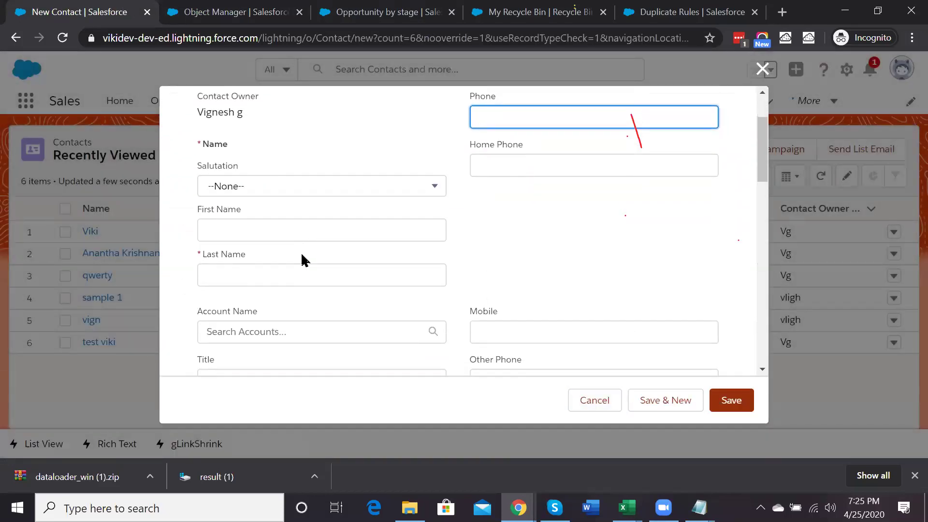
scroll(303, 255, up, 1)
click(268, 270)
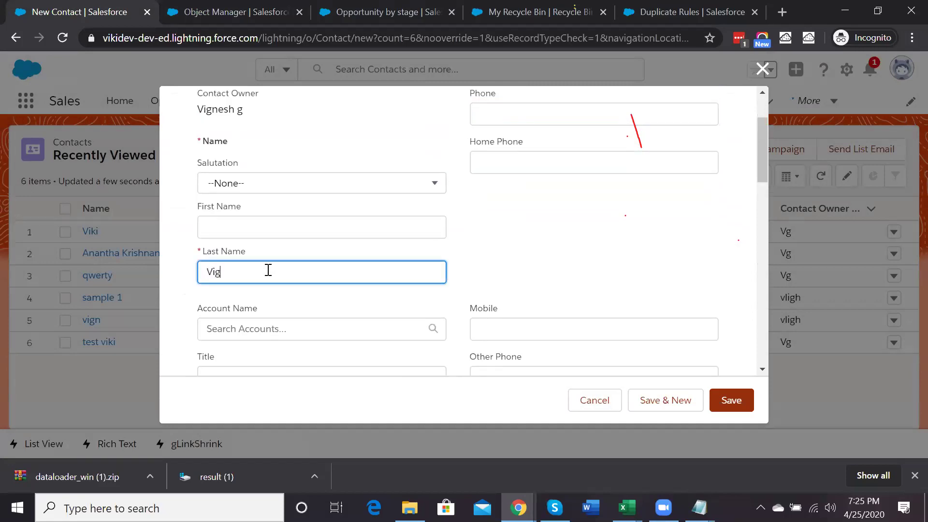
scroll(269, 273, down, 2)
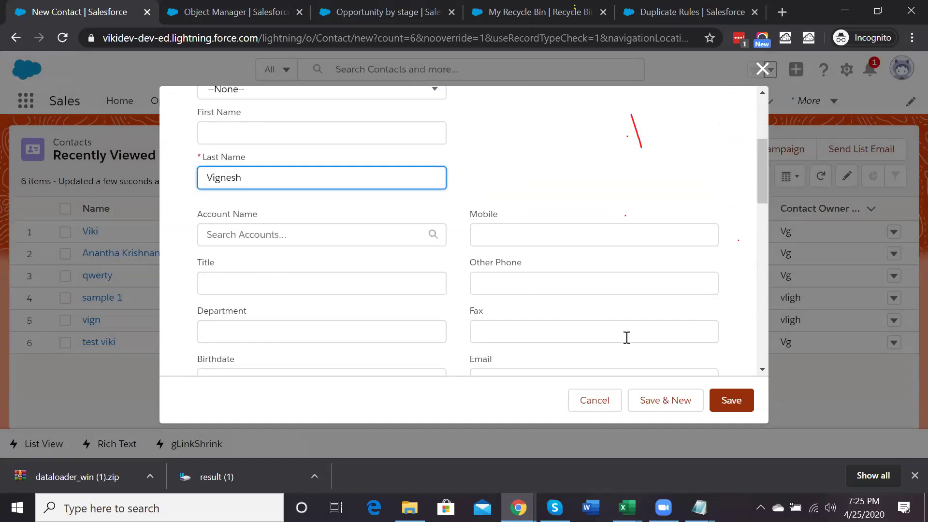
click(727, 400)
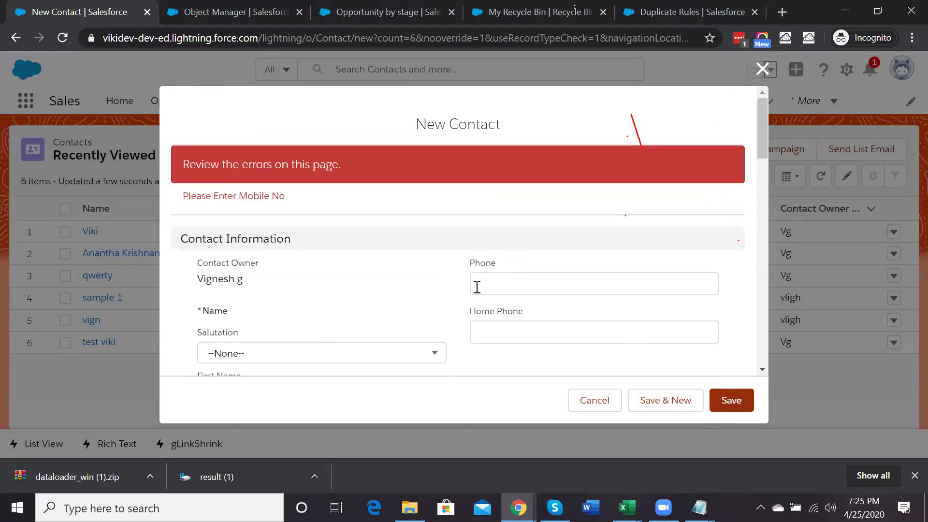
Fill in Mobile 123456789, save the new contact, and view its details
scroll(477, 287, down, 4)
click(505, 291)
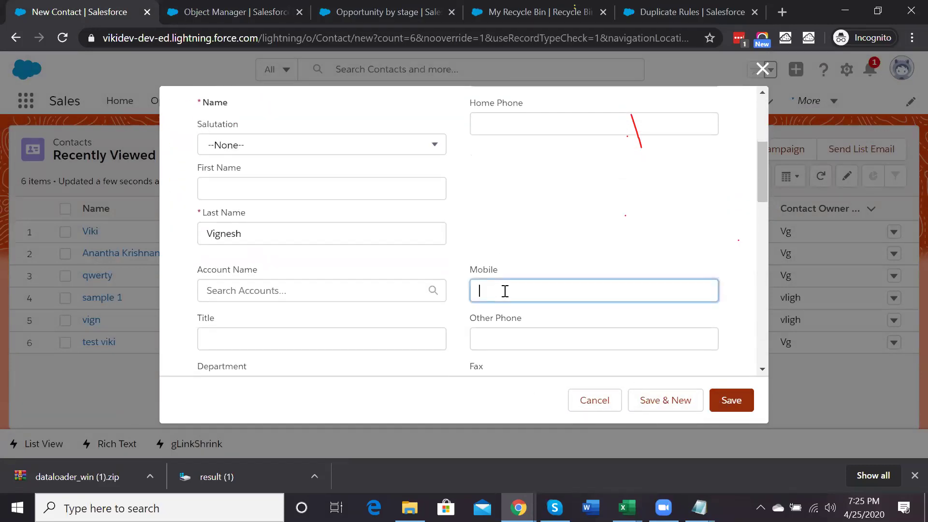
text(123456789)
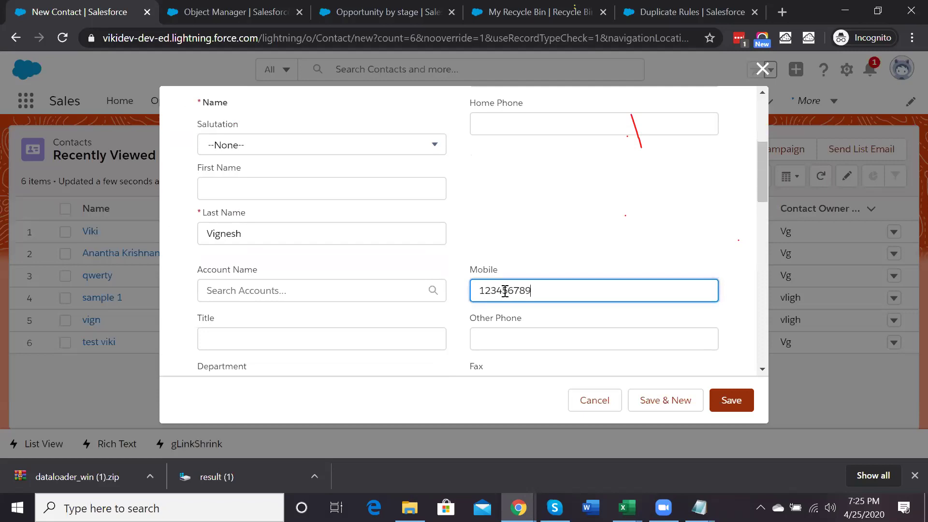
click(732, 401)
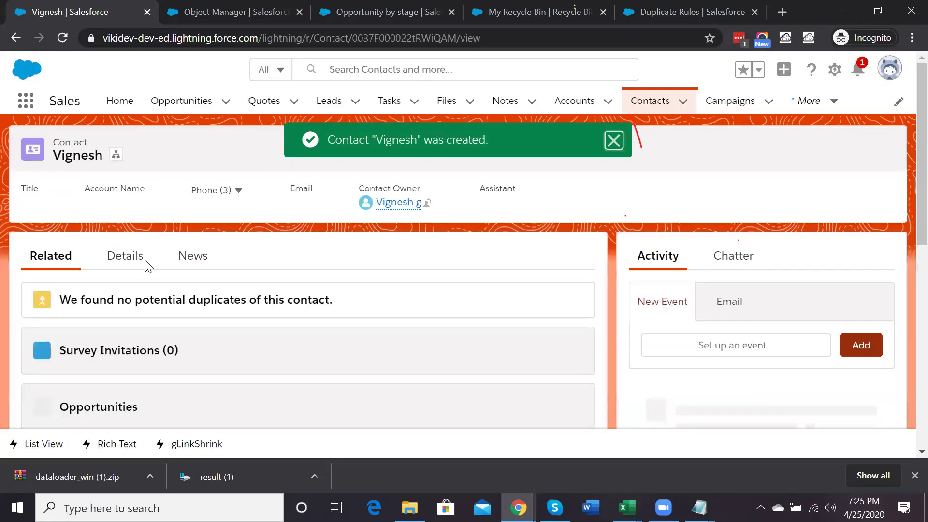
click(129, 263)
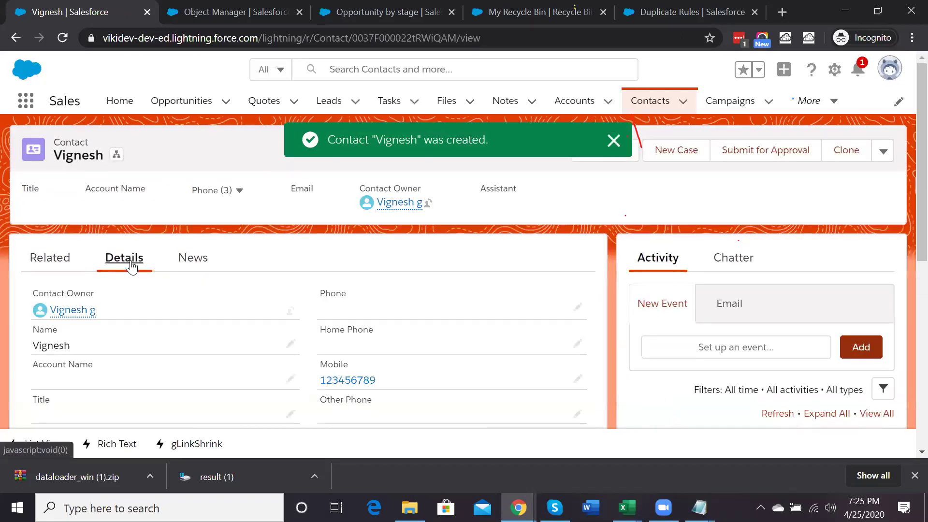
Edit an existing contact without a mobile, set its title to 'Sample' and try saving
click(649, 101)
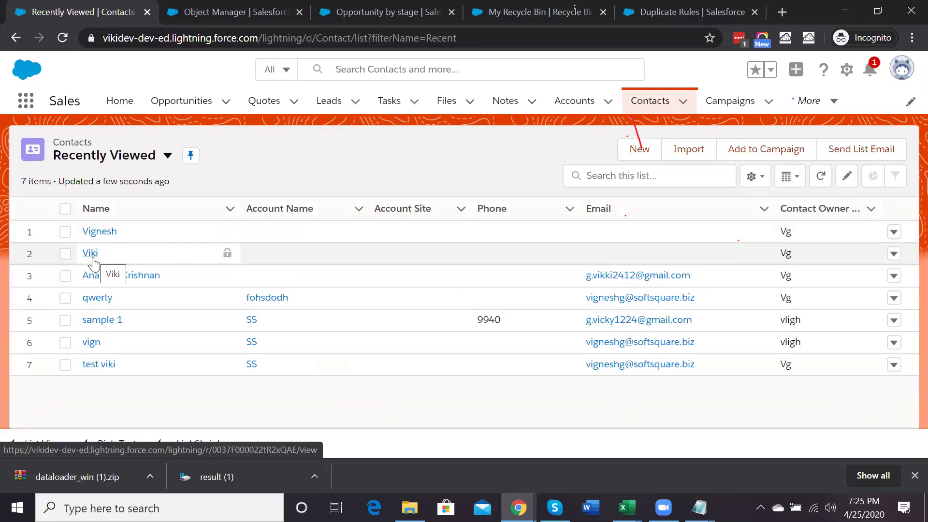
click(92, 255)
click(131, 263)
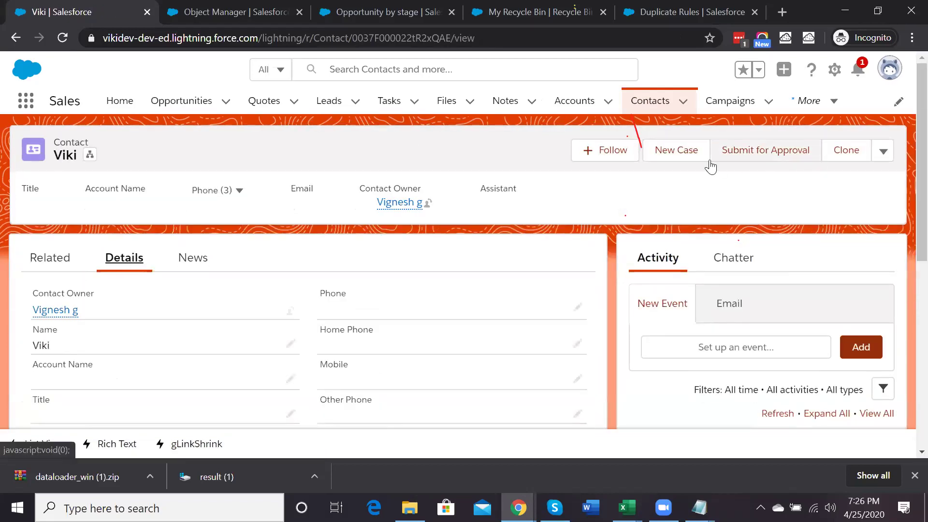
click(883, 152)
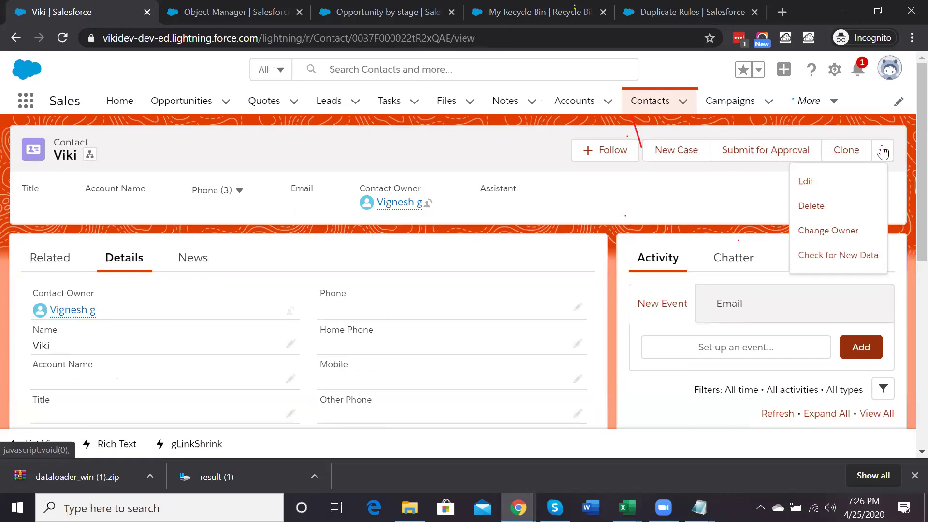
click(835, 181)
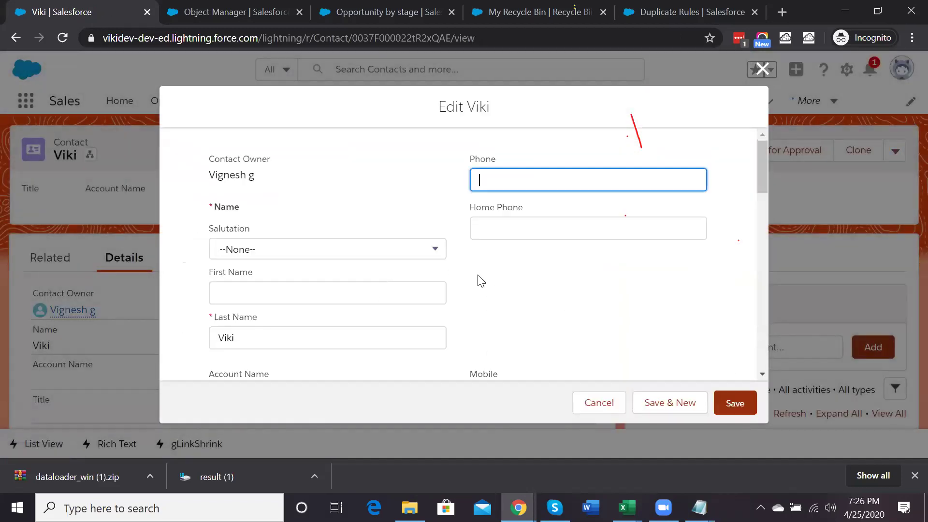
scroll(481, 280, down, 3)
scroll(358, 293, down, 1)
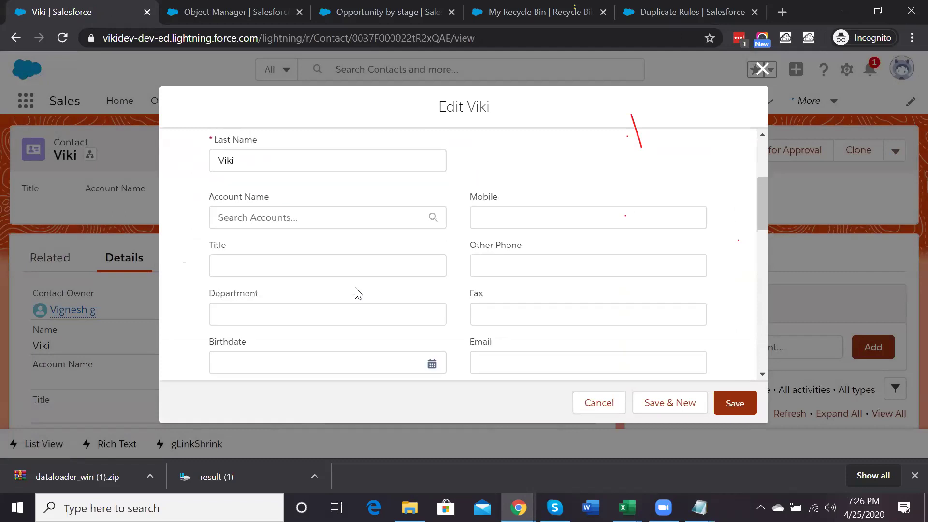
scroll(357, 293, down, 10)
scroll(352, 294, up, 15)
click(263, 318)
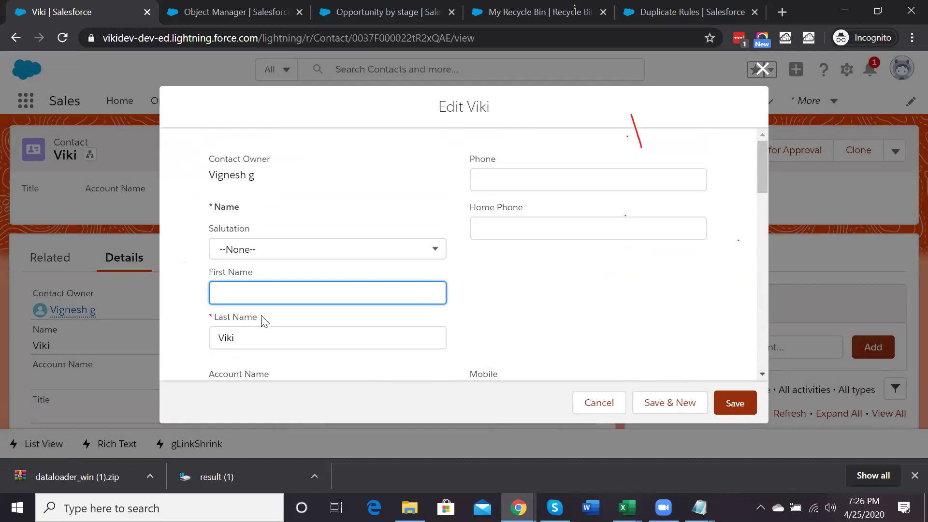
scroll(256, 305, down, 3)
scroll(233, 239, down, 2)
click(233, 239)
text(Sample)
click(733, 405)
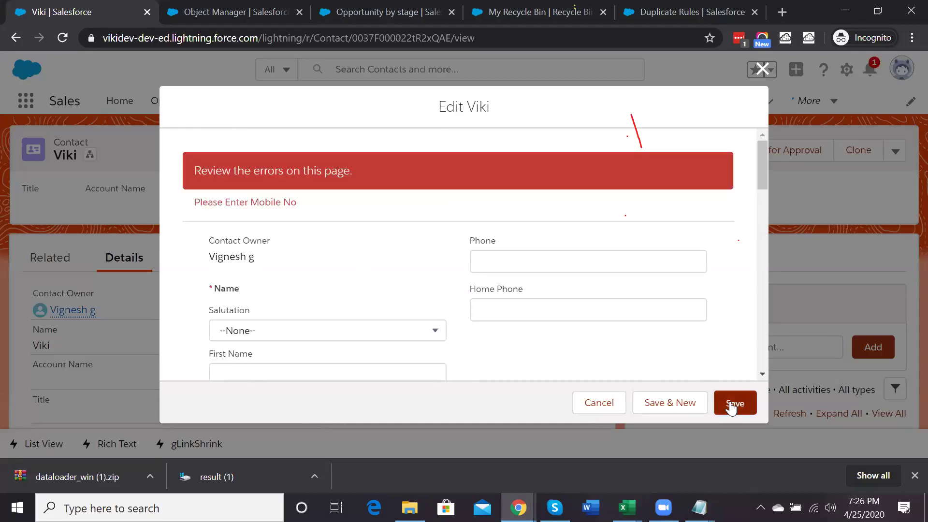
Clear the title, save again to hit 'Please Enter Mobile No', then cancel the edit
scroll(507, 282, down, 4)
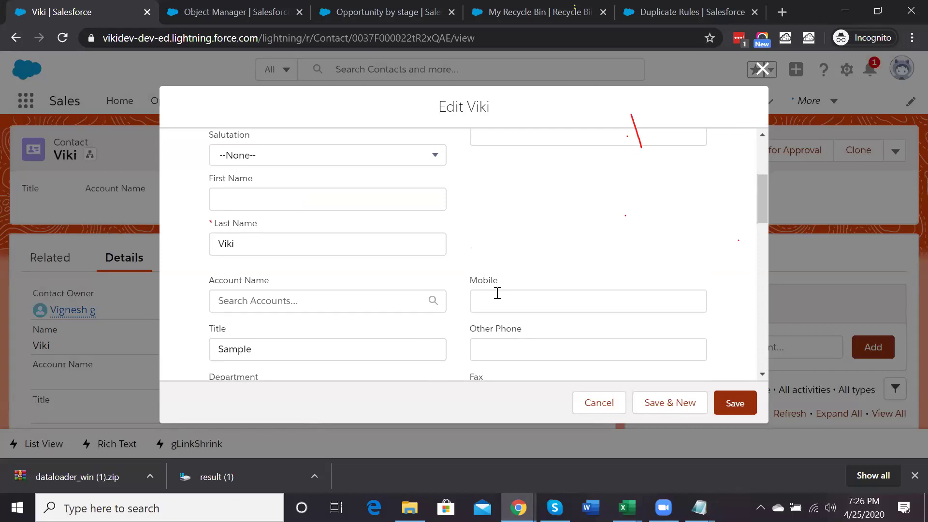
scroll(435, 307, down, 4)
scroll(319, 302, down, 2)
scroll(315, 299, up, 5)
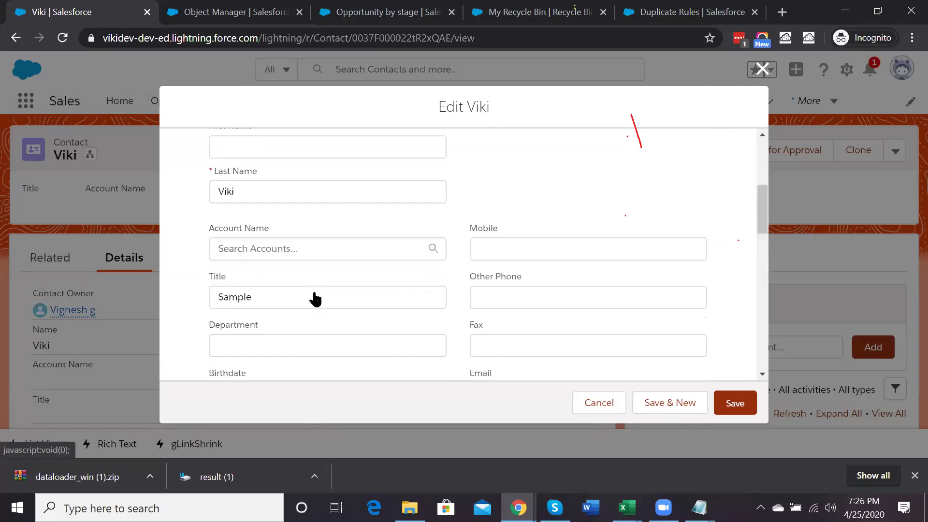
scroll(316, 300, up, 1)
scroll(244, 287, down, 1)
double_click(243, 309)
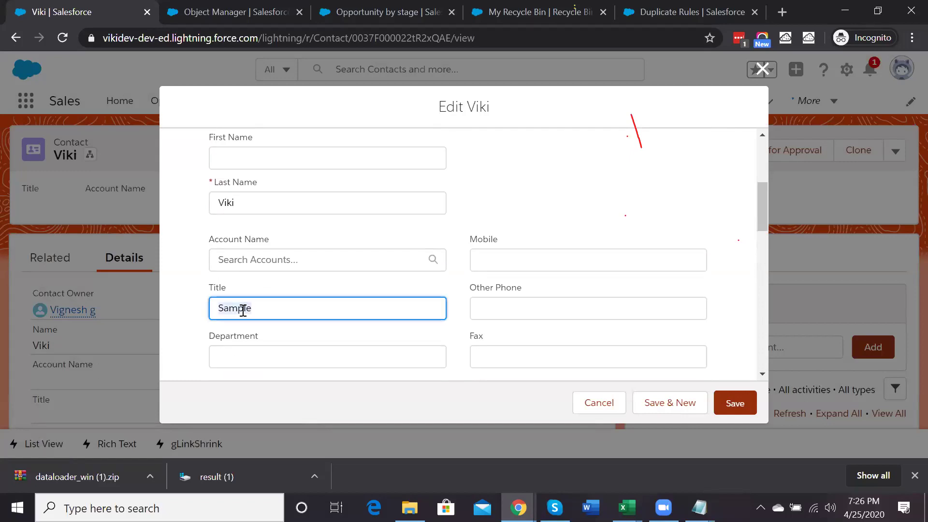
key(BackSpace)
click(378, 226)
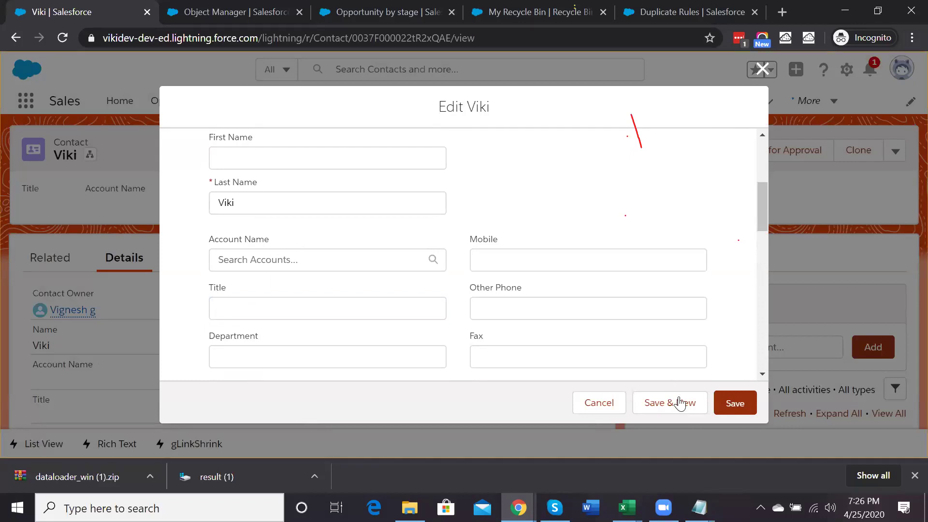
click(730, 411)
scroll(602, 279, down, 4)
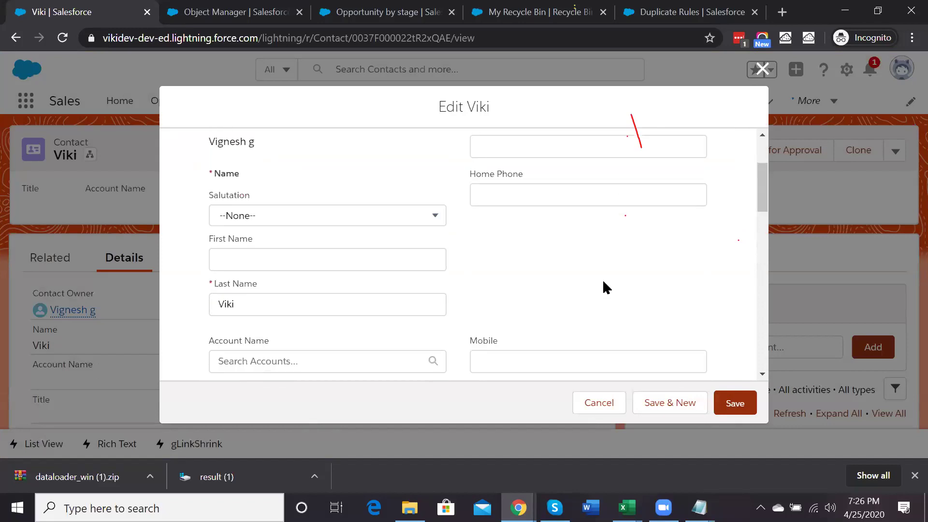
click(572, 287)
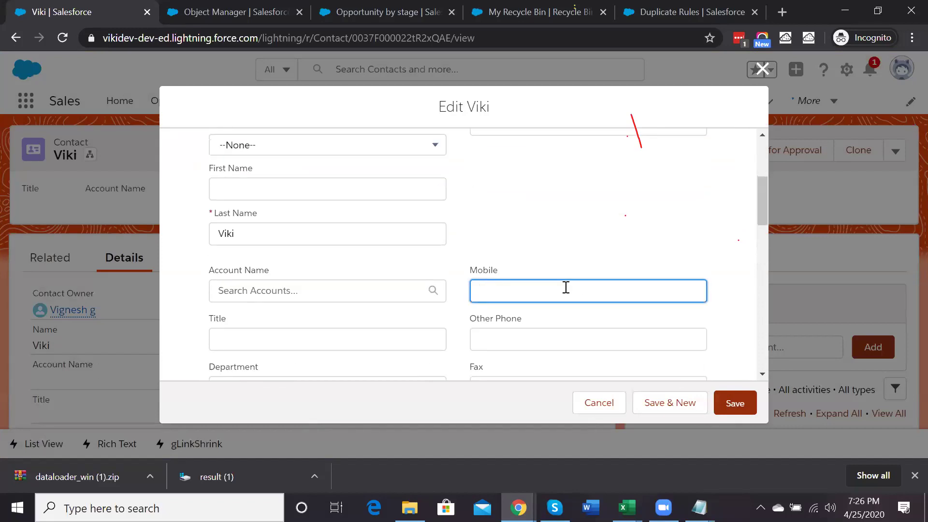
click(610, 405)
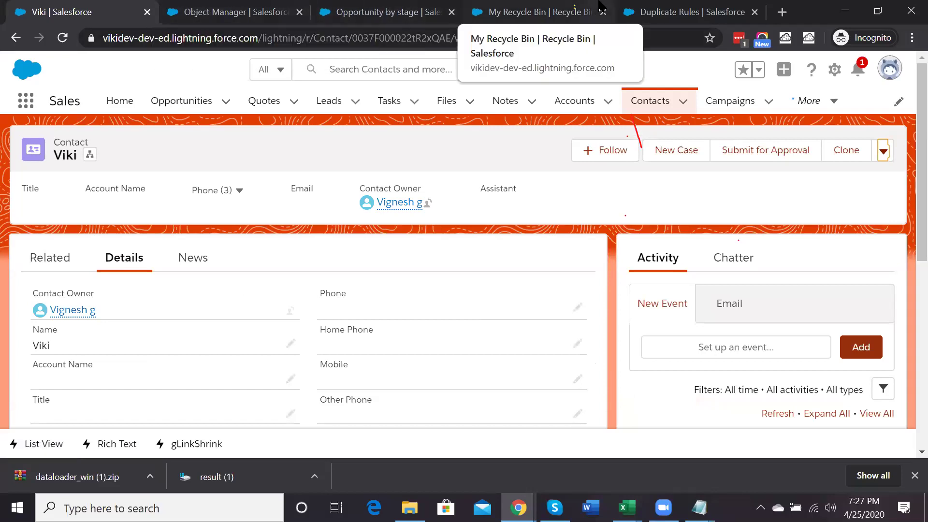
Edit the Contact validation rule and insert Account.AccountSource at the start of its formula
click(211, 7)
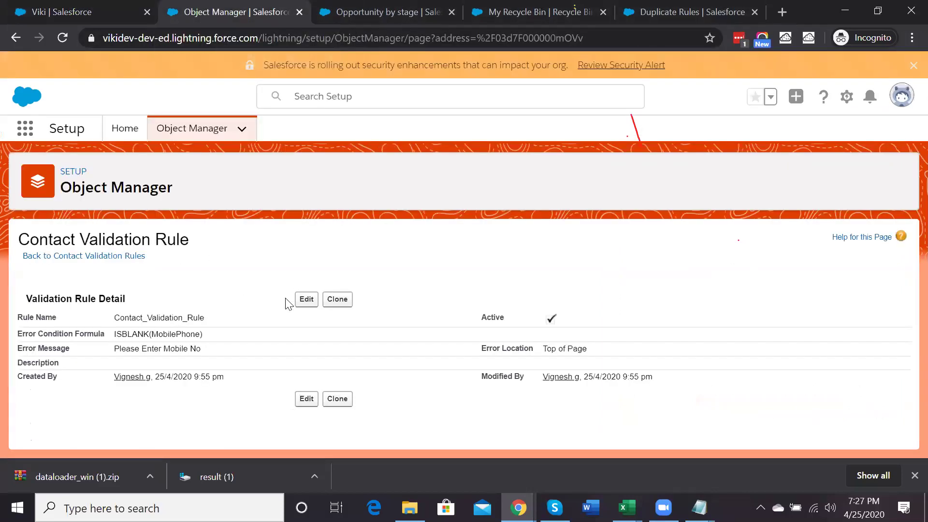
click(306, 299)
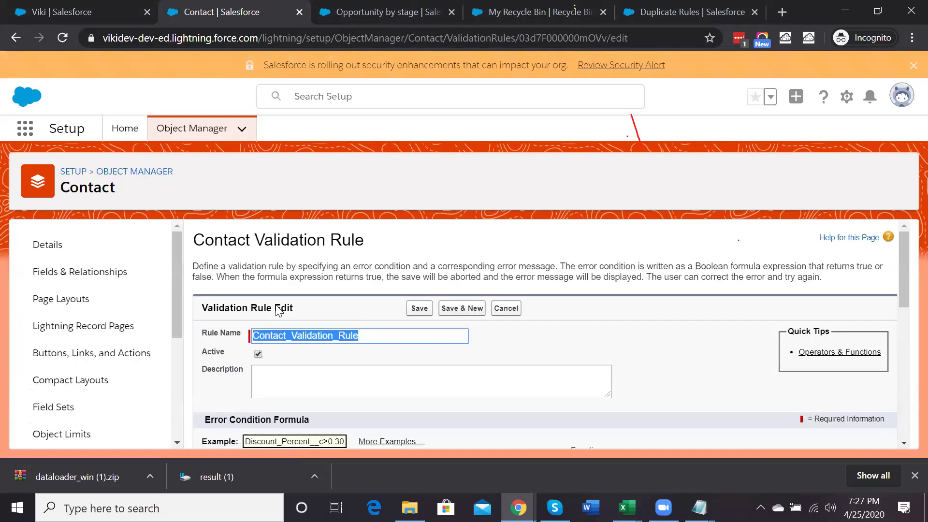
scroll(296, 394, down, 4)
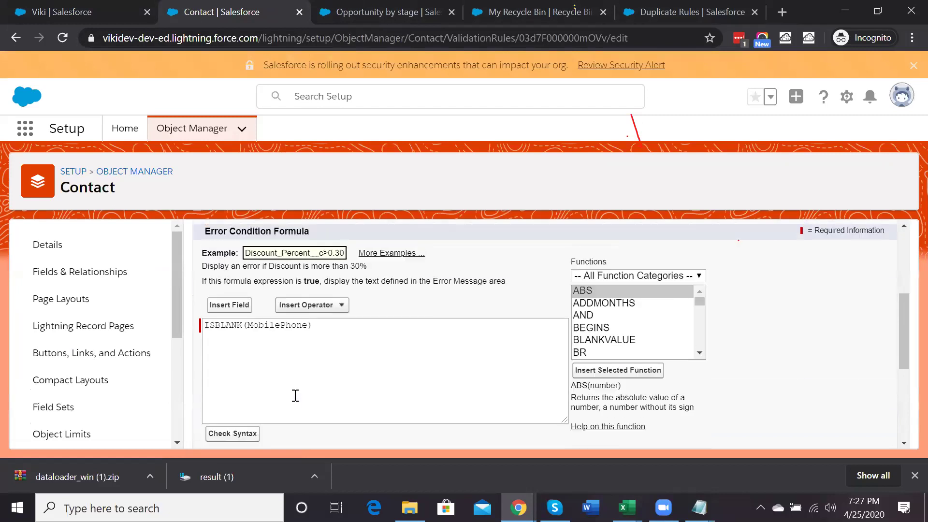
click(239, 306)
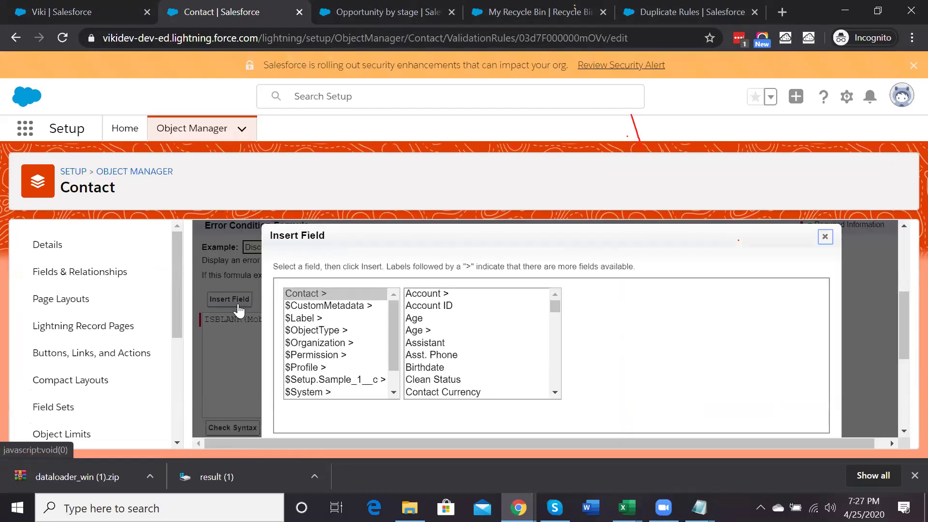
click(438, 296)
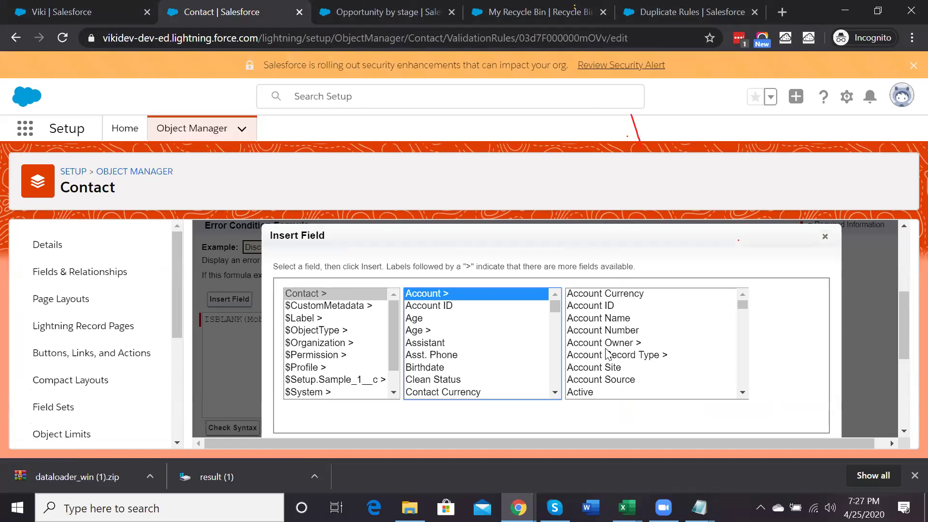
click(615, 379)
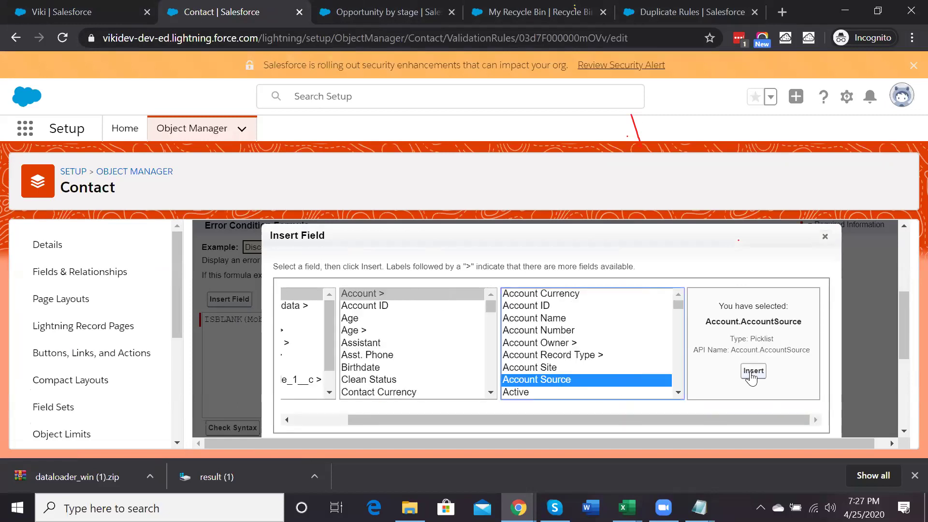
scroll(590, 345, down, 1)
scroll(590, 344, down, 1)
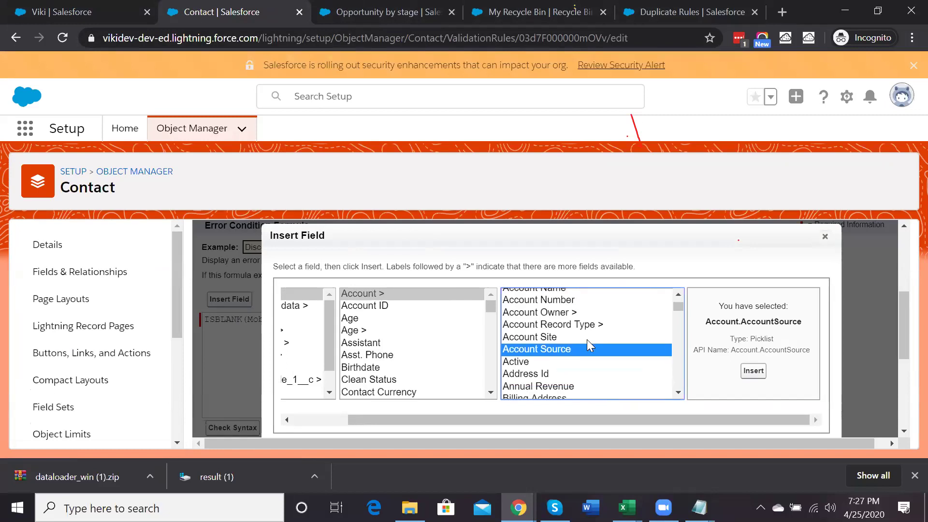
click(539, 363)
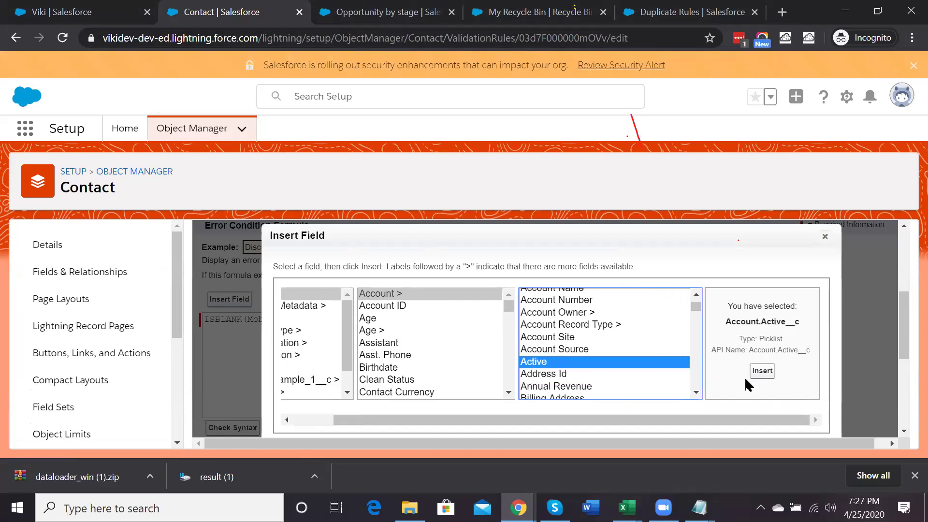
scroll(598, 370, down, 5)
scroll(600, 370, down, 1)
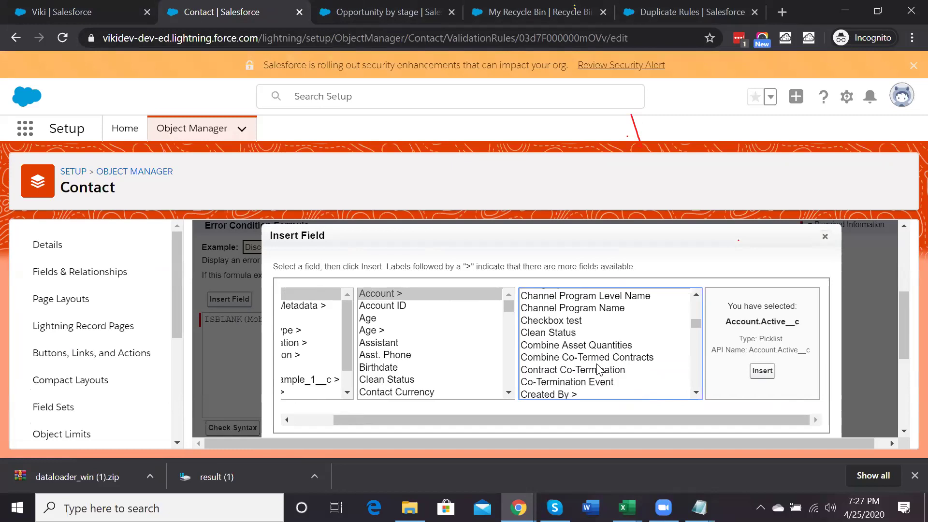
scroll(599, 369, up, 6)
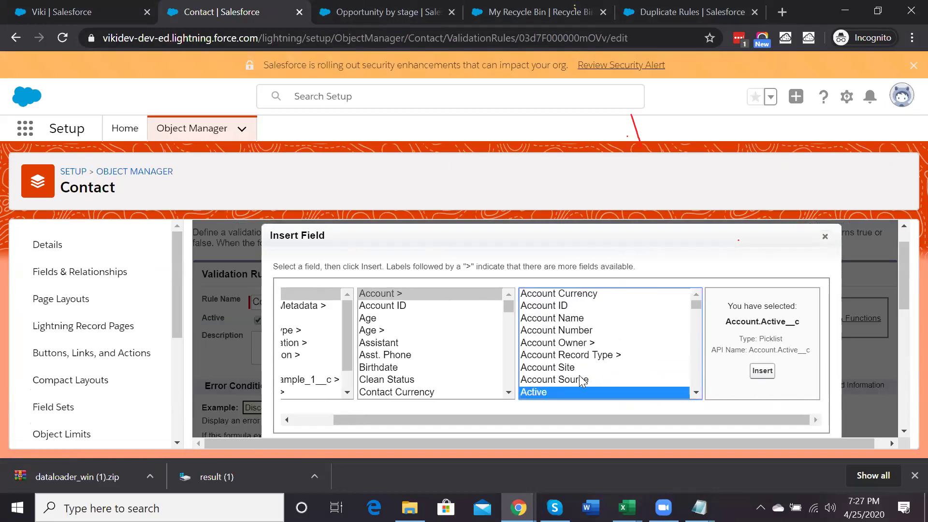
click(580, 376)
click(752, 373)
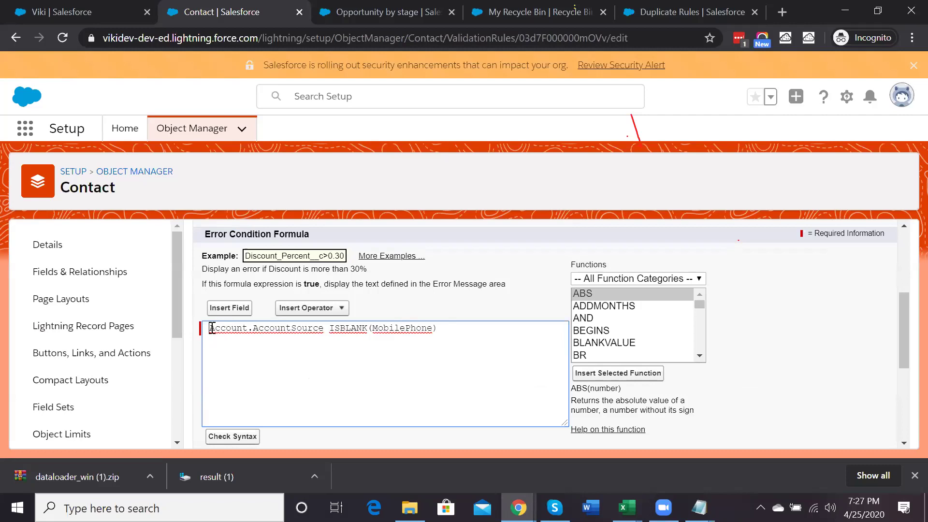
Wrap the field as NOT(TEXT(Account.AccountSource) ='Web') && and check the syntax
click(210, 329)
text(TEXT()
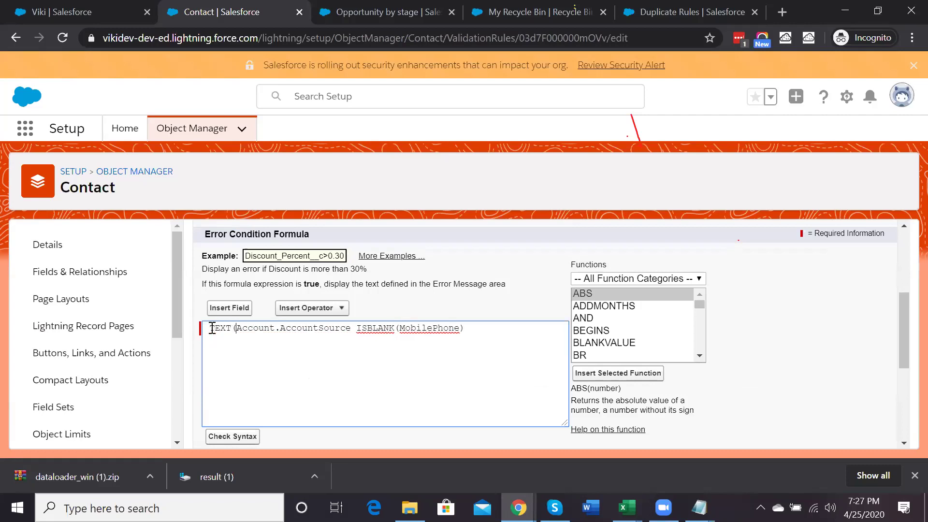
click(353, 328)
text() ='')
key(Left)
text(Web')
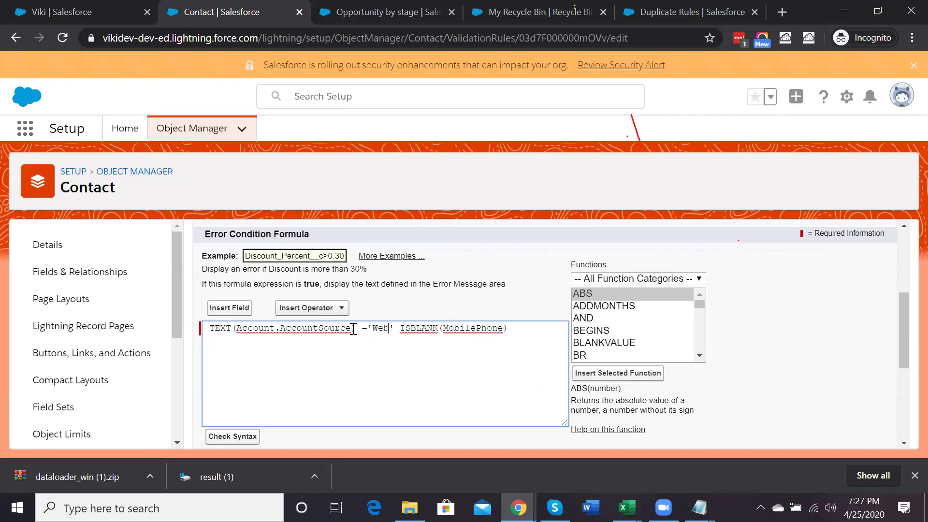
text( &&)
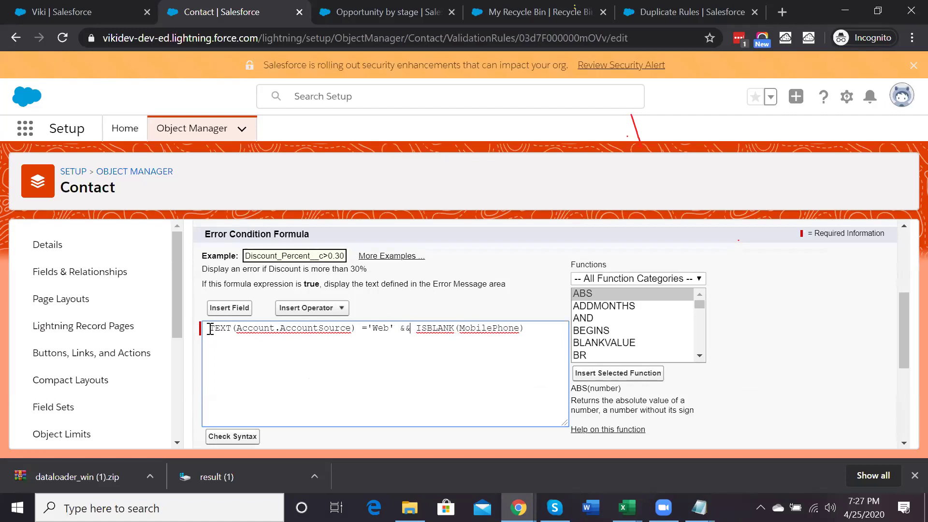
click(211, 329)
text(NOT()
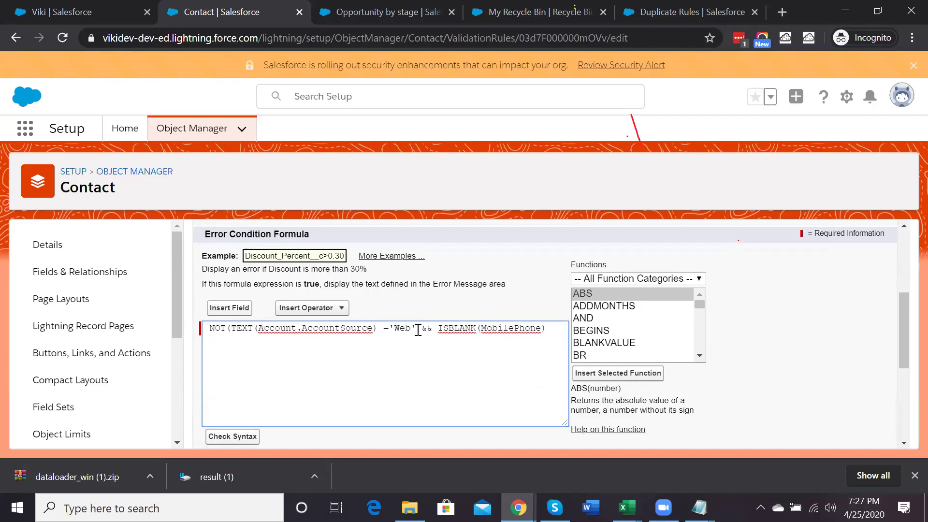
click(416, 329)
text())
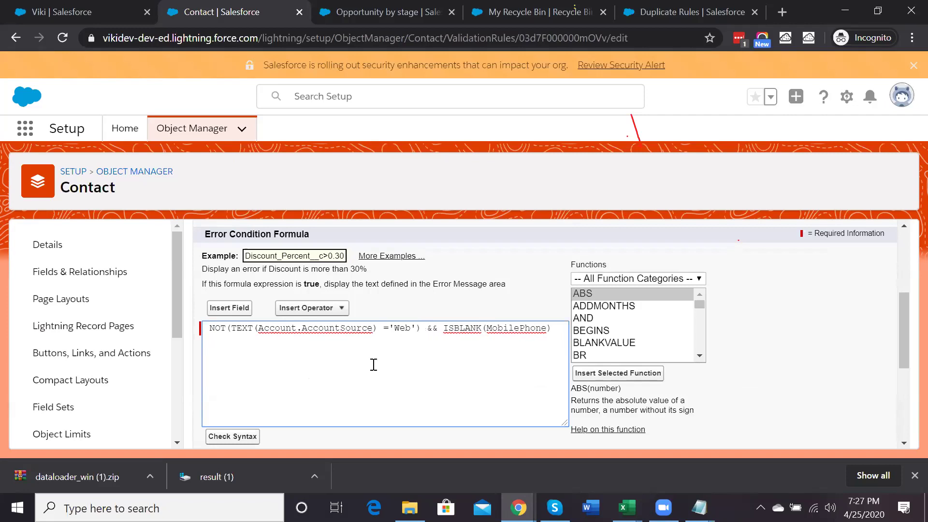
click(246, 441)
Replace the && with the Or operator (||) before ISBLANK(MobilePhone)
scroll(365, 375, down, 4)
scroll(365, 375, up, 1)
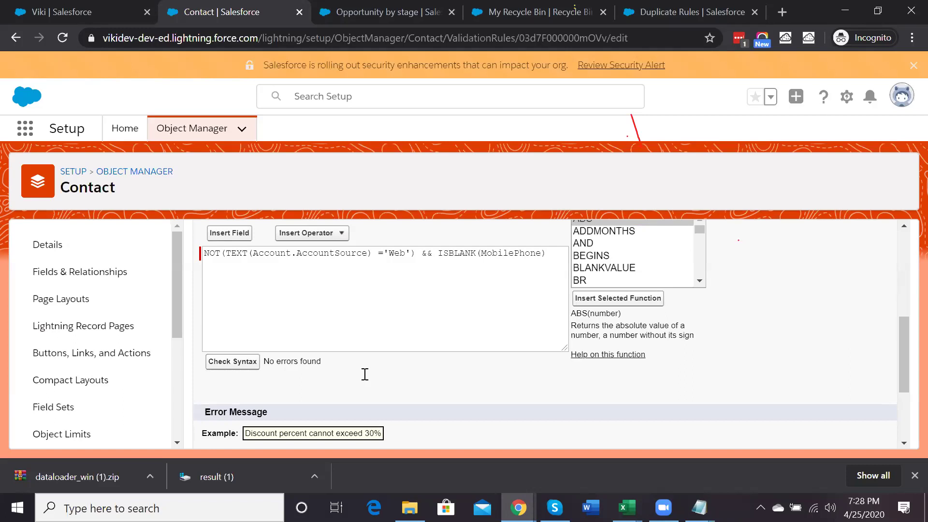
double_click(427, 255)
key(BackSpace)
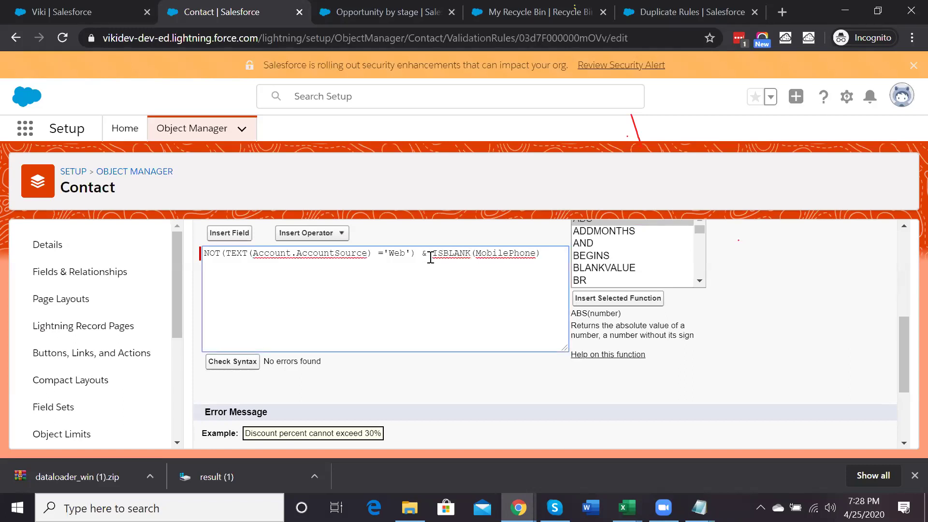
click(310, 233)
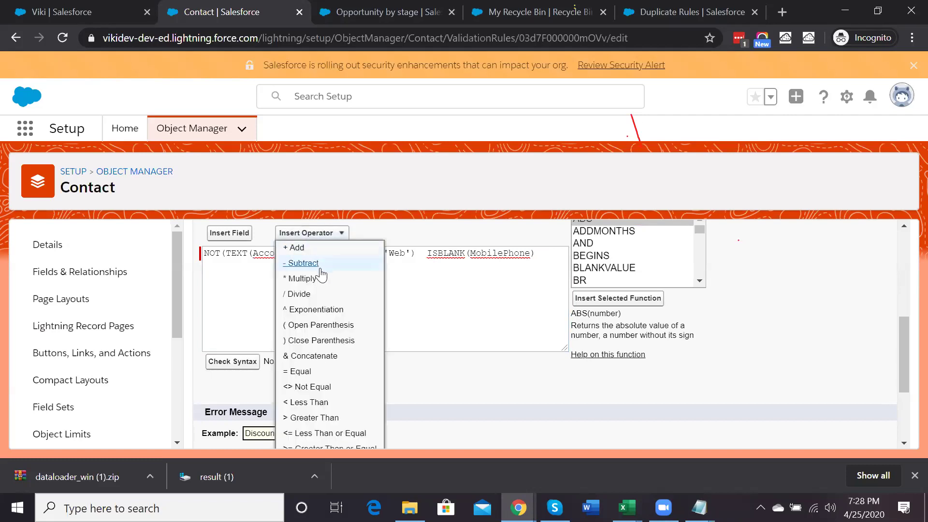
scroll(323, 274, down, 2)
click(365, 371)
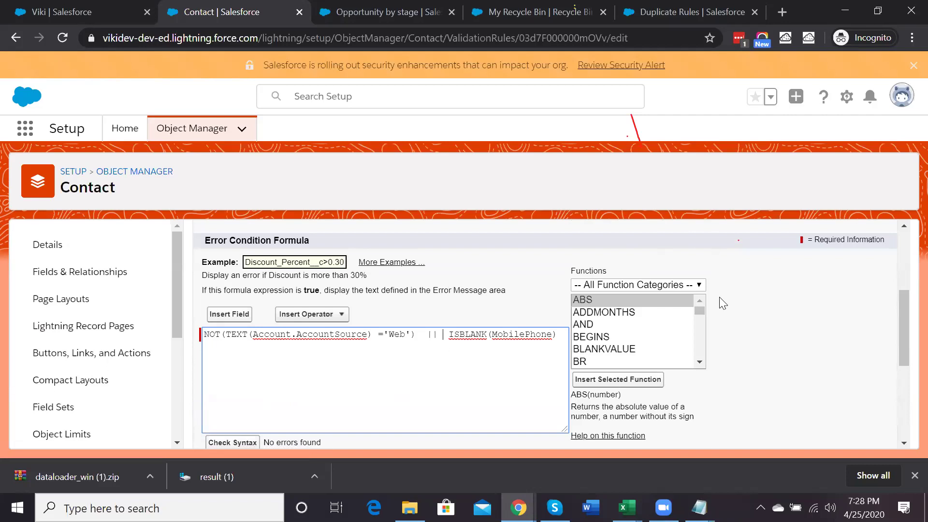
scroll(813, 285, up, 4)
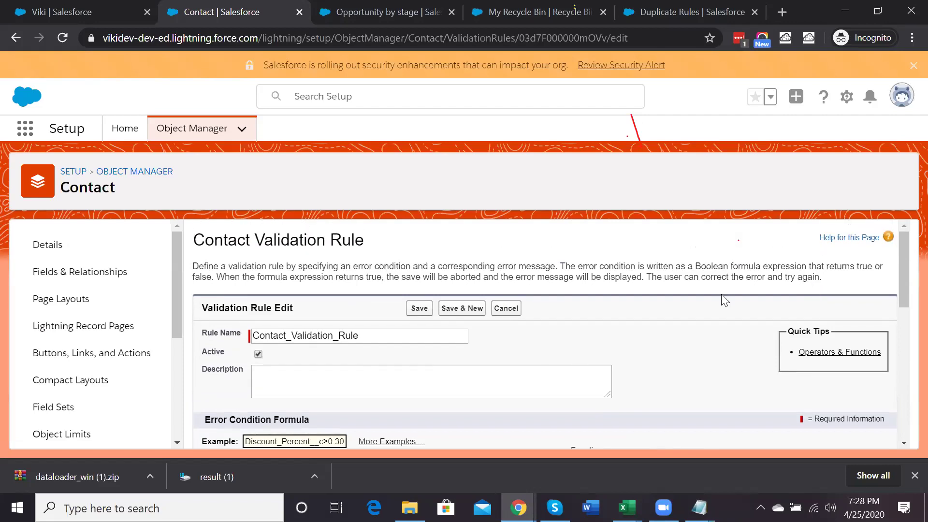
Save the updated rule and open another recently viewed contact's details
click(420, 310)
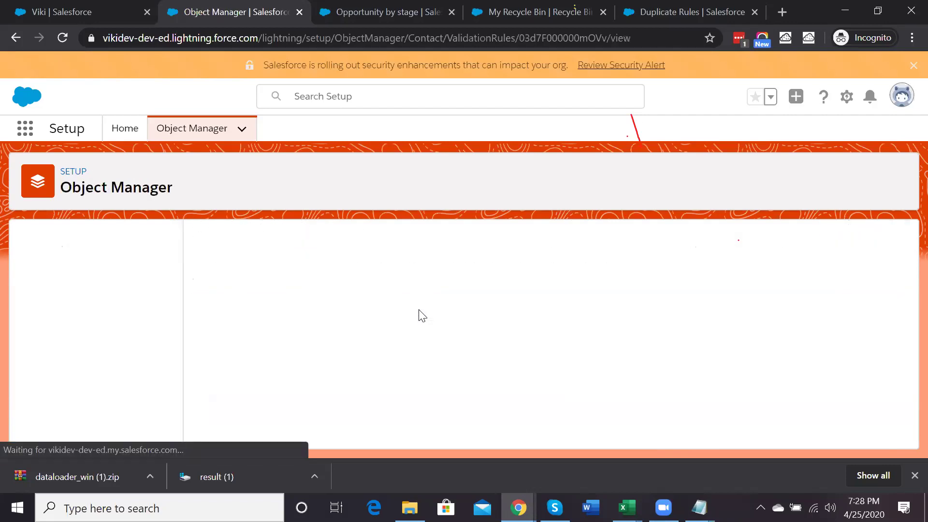
click(81, 8)
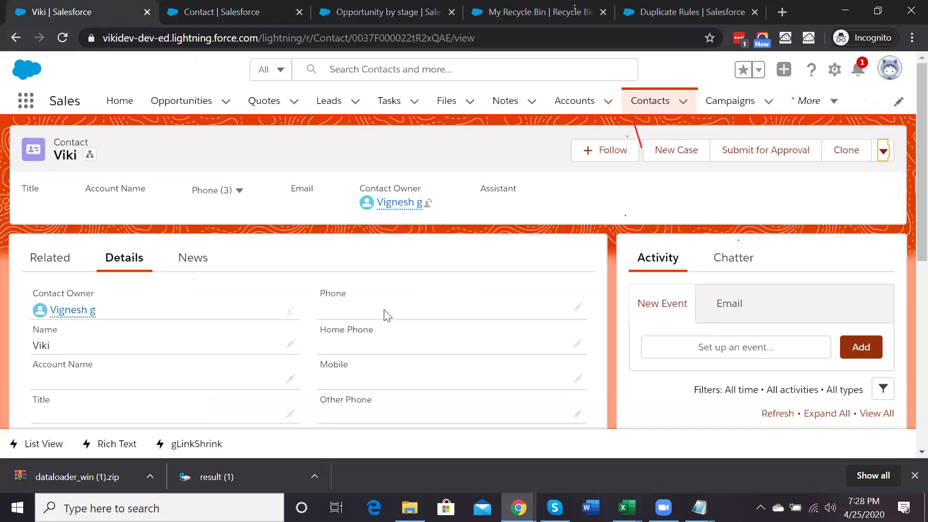
scroll(386, 317, down, 3)
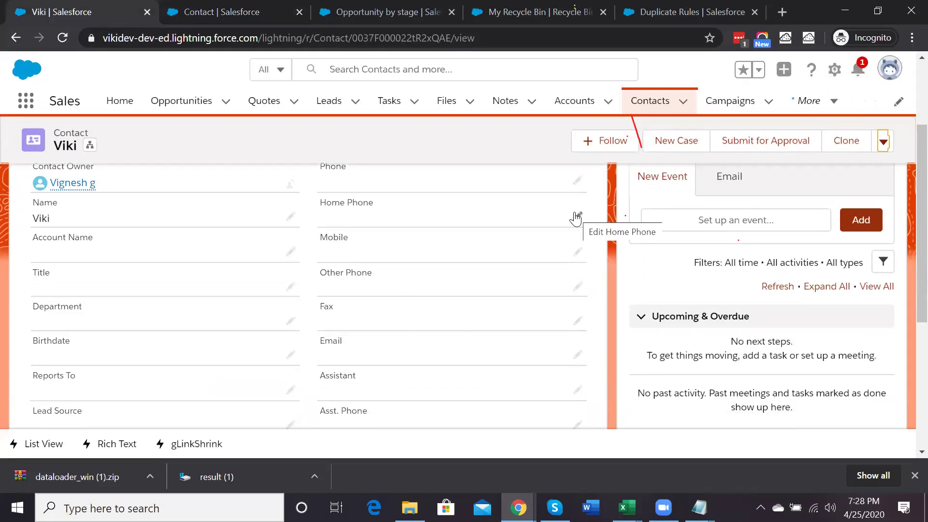
click(658, 99)
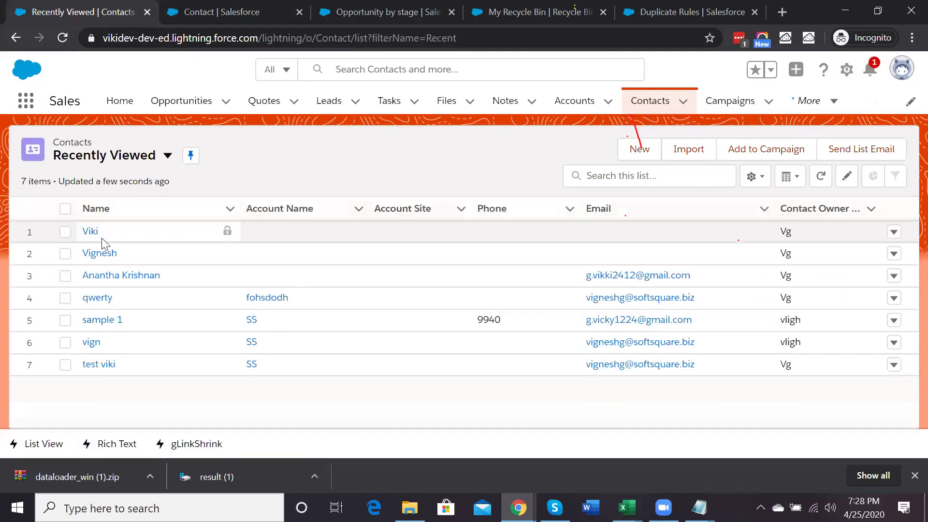
click(99, 254)
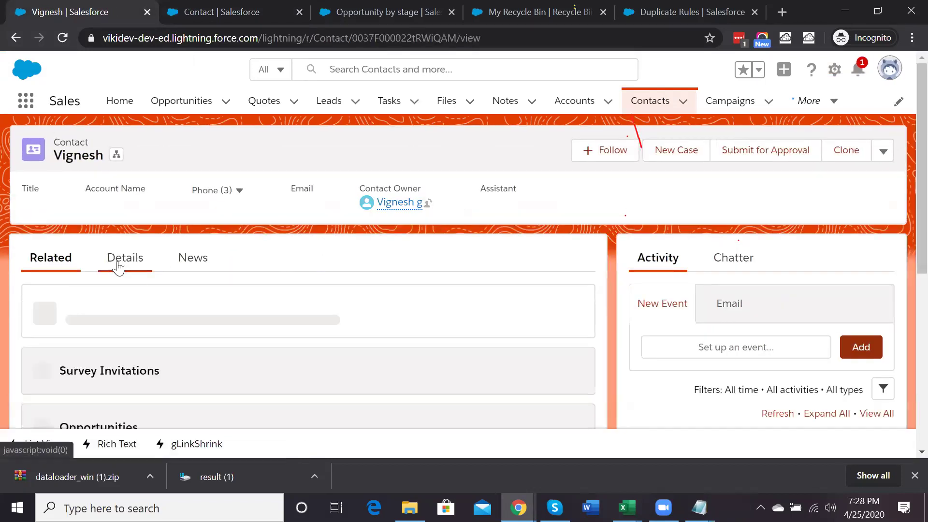
click(118, 267)
Set the contact's account to Grand Hotels & Resorts Ltd and try saving it
scroll(468, 393, down, 1)
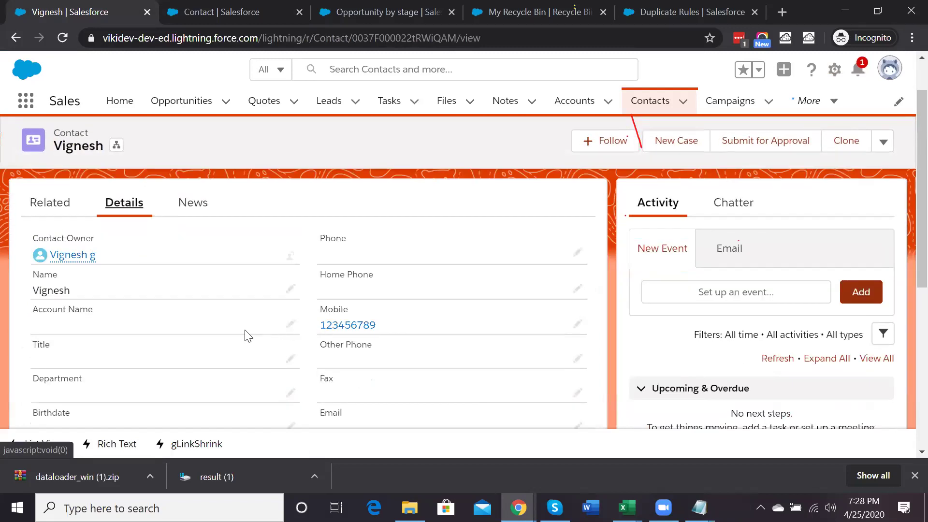
click(290, 324)
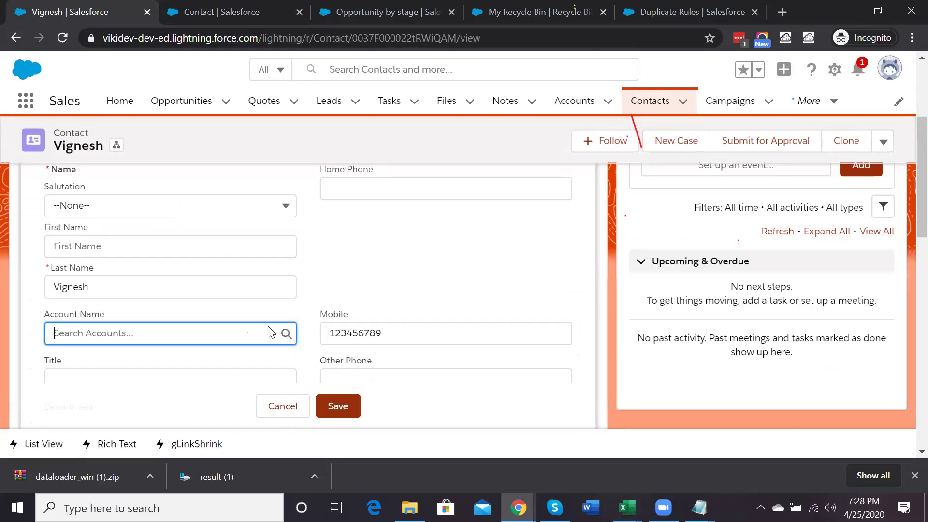
click(161, 331)
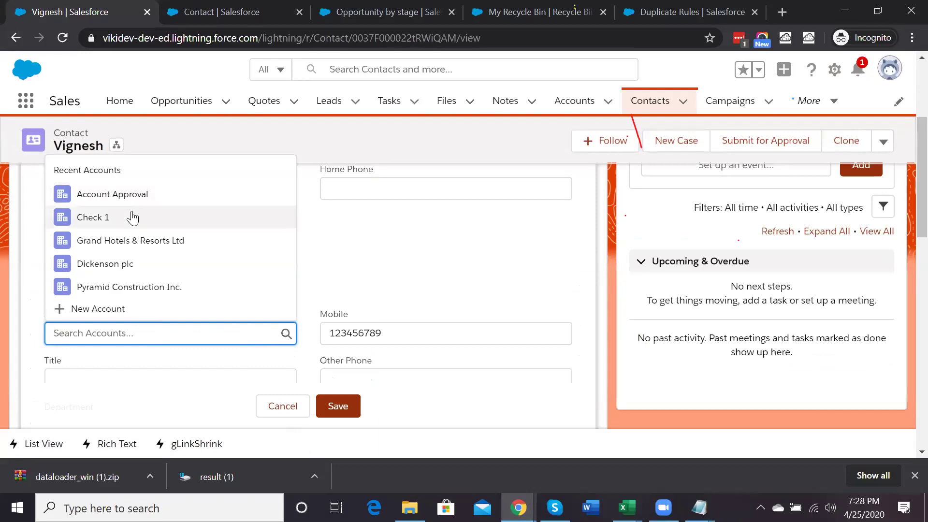
click(121, 241)
click(347, 407)
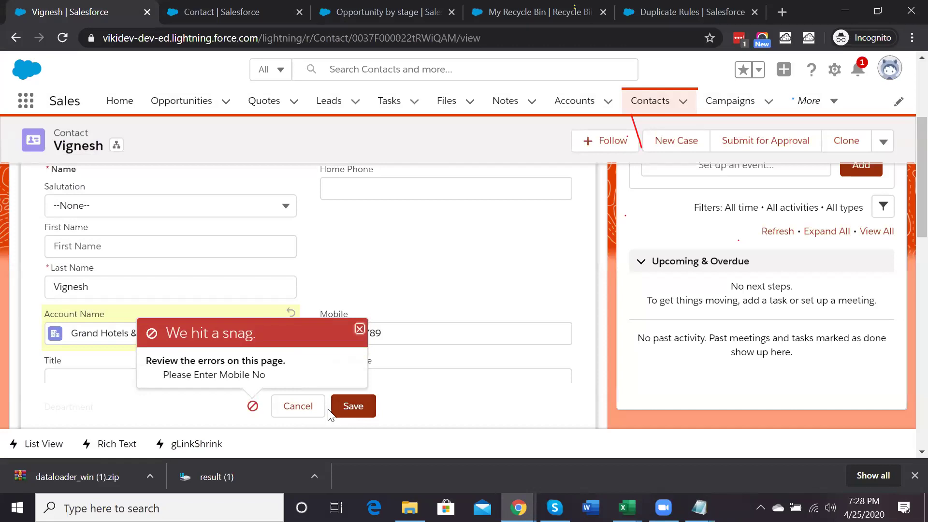
click(251, 9)
click(429, 300)
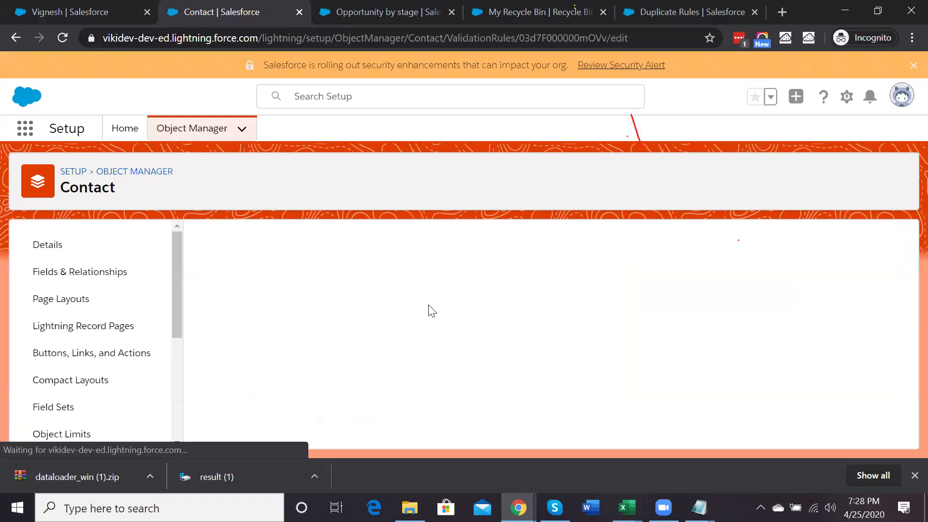
Append 'and Account Source must be Web' to the error message and save the rule
scroll(440, 360, down, 5)
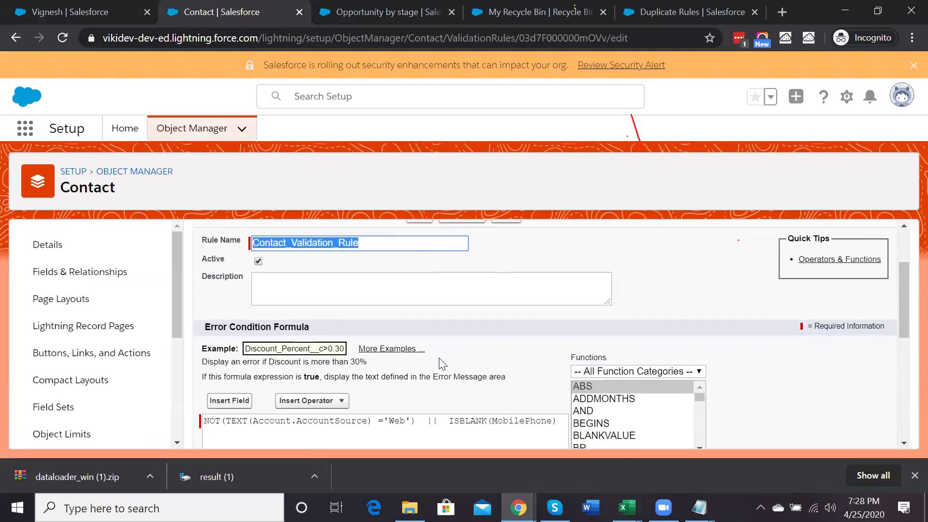
scroll(440, 361, down, 1)
click(410, 348)
text(an)
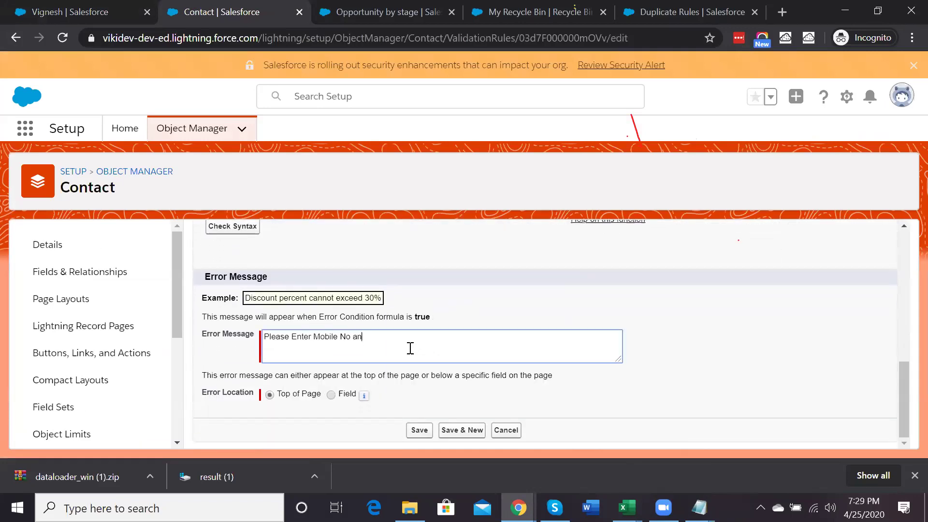
text(d Account Source must be Web)
click(420, 431)
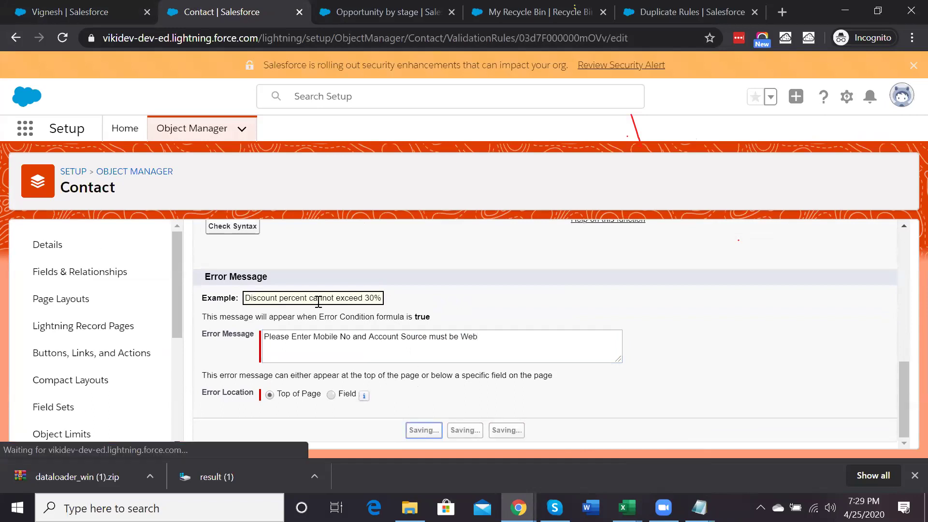
click(86, 4)
Retry saving to see the new error, then switch the account to Account Approval and save
click(344, 413)
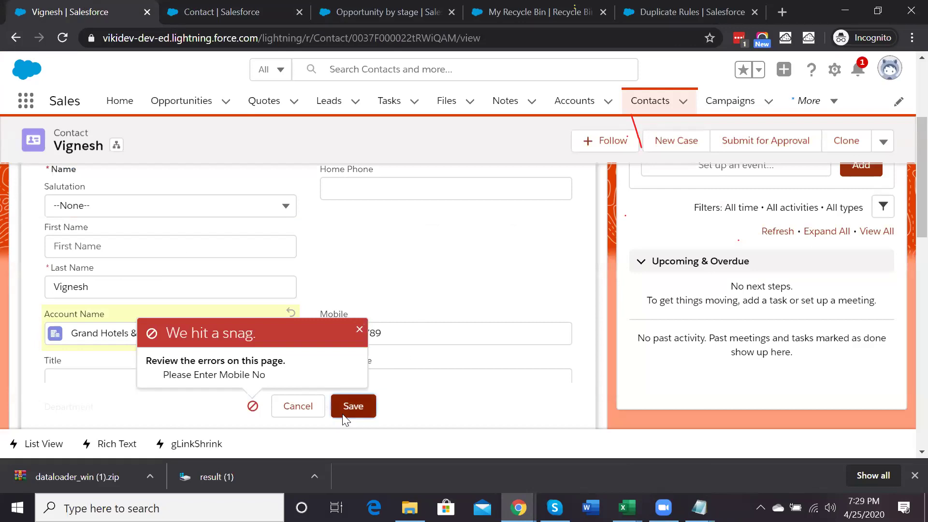
click(342, 414)
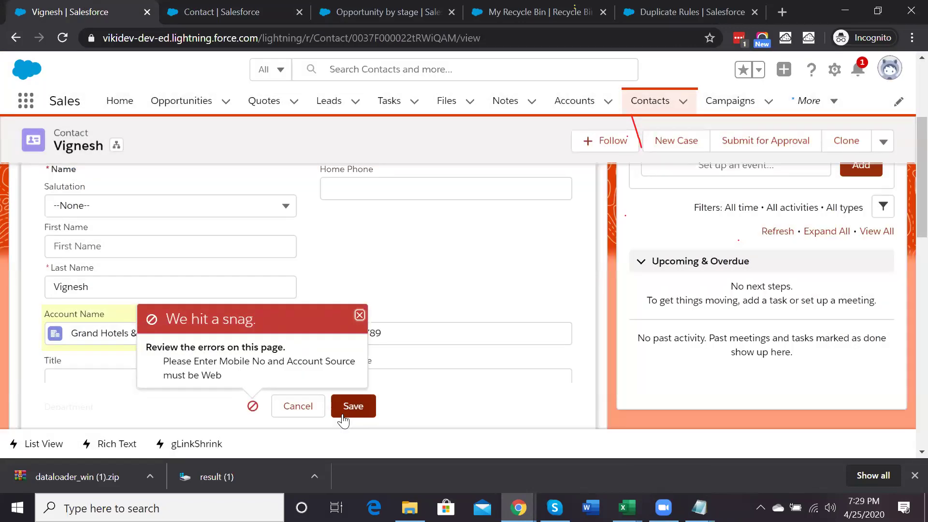
scroll(265, 201, up, 2)
scroll(266, 201, down, 4)
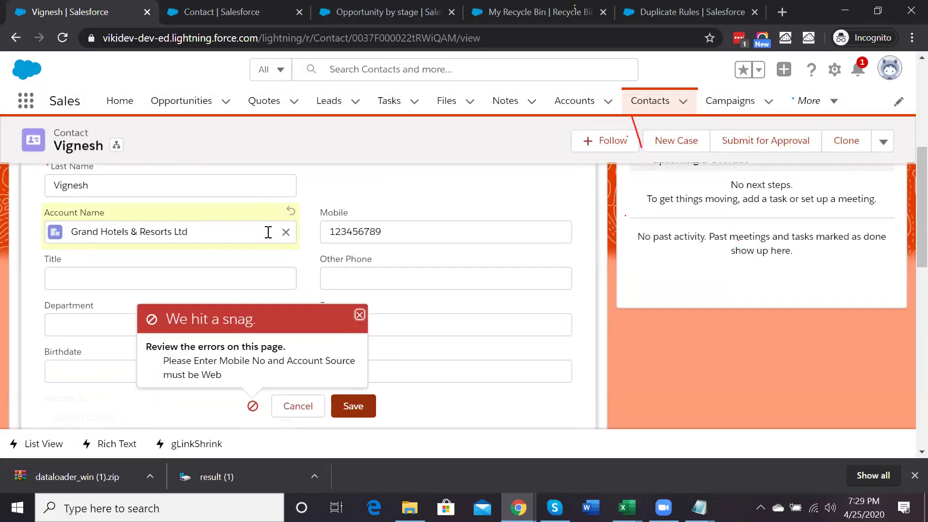
click(285, 232)
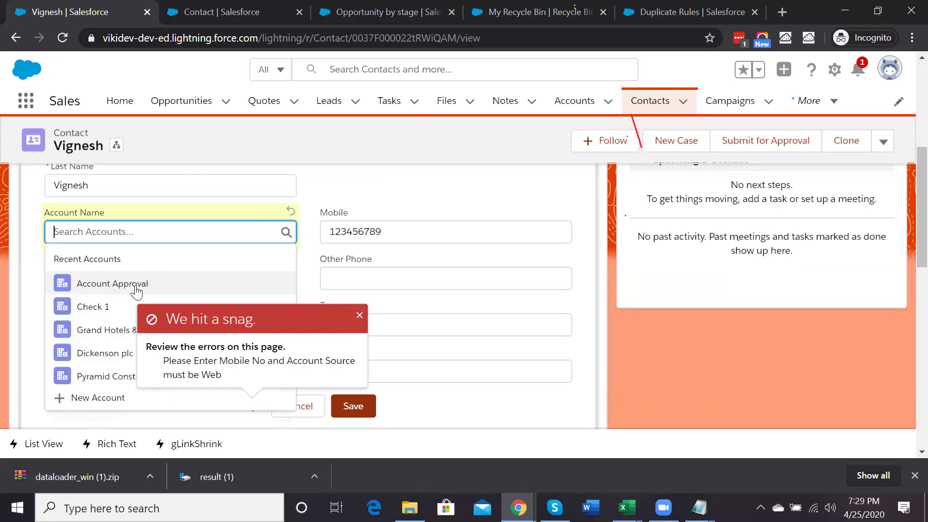
click(135, 286)
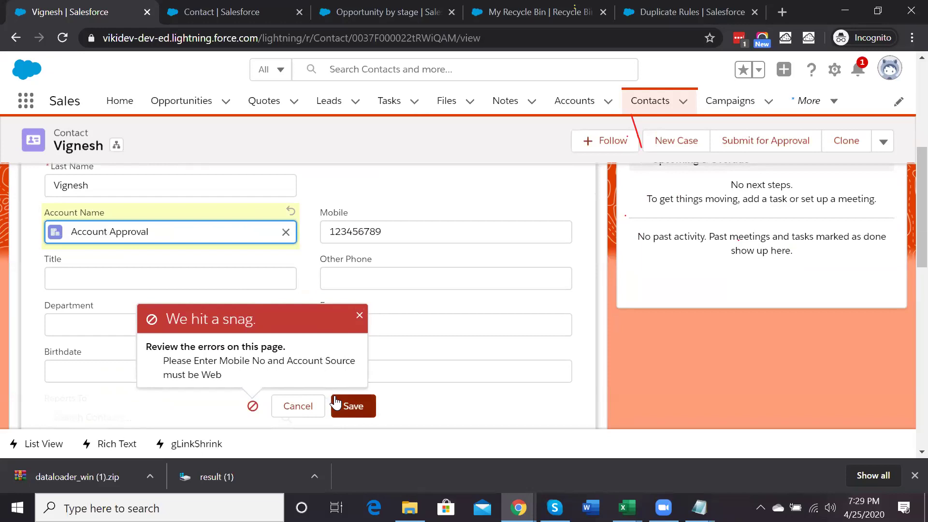
click(359, 316)
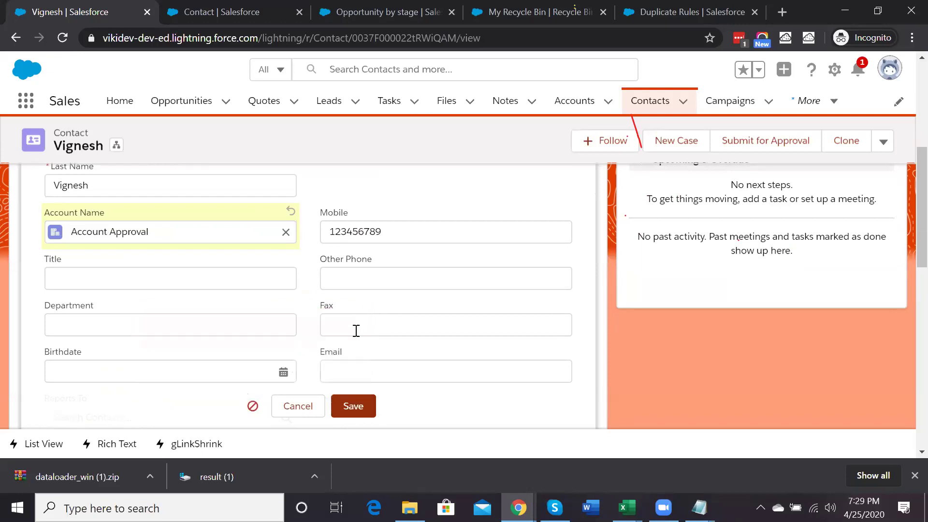
click(348, 417)
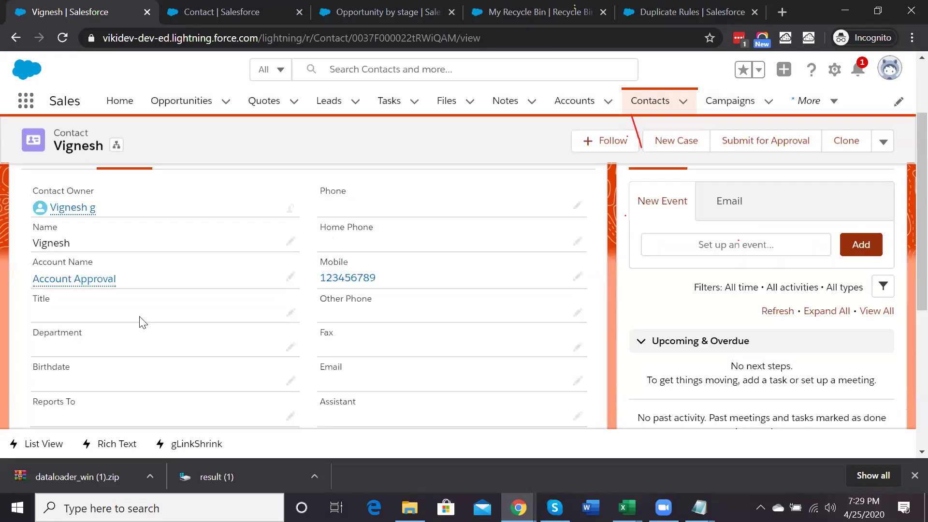
Review the Account Approval account's details, then return to the saved validation rule
click(97, 293)
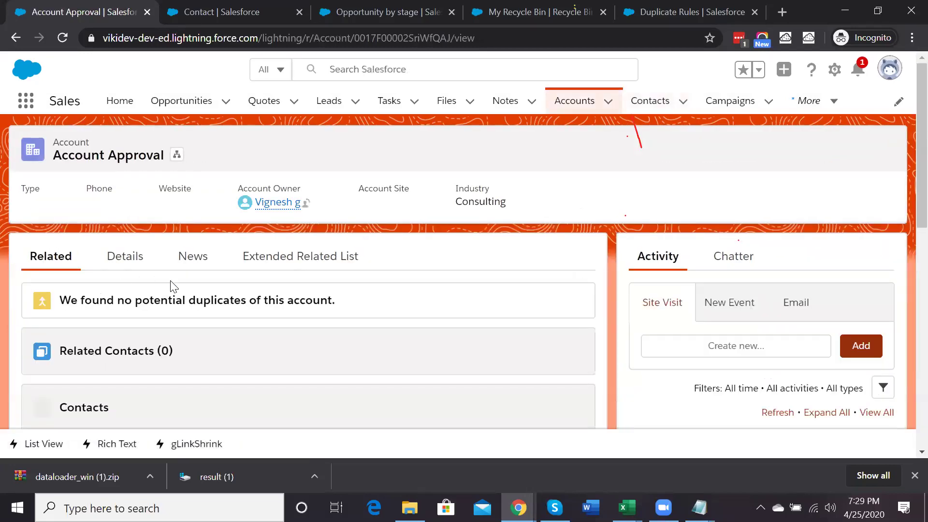
click(124, 256)
scroll(404, 303, down, 9)
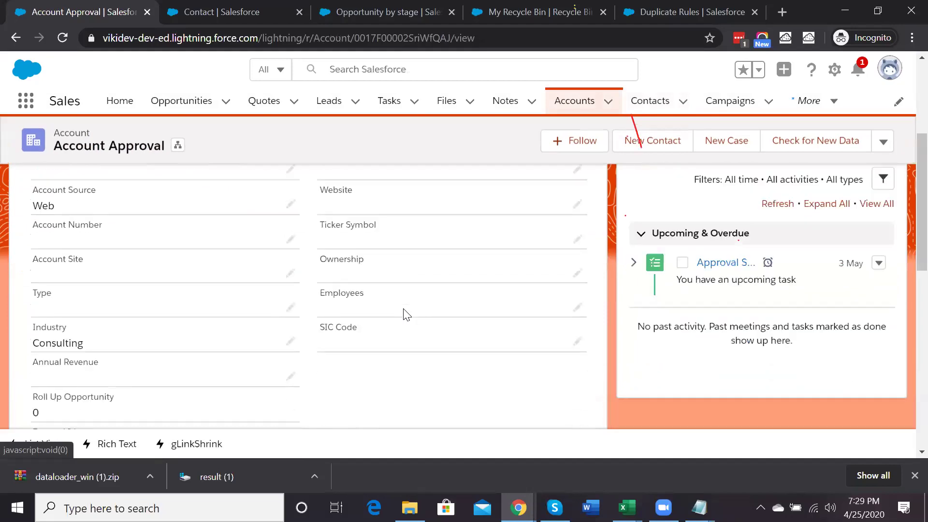
scroll(406, 315, down, 4)
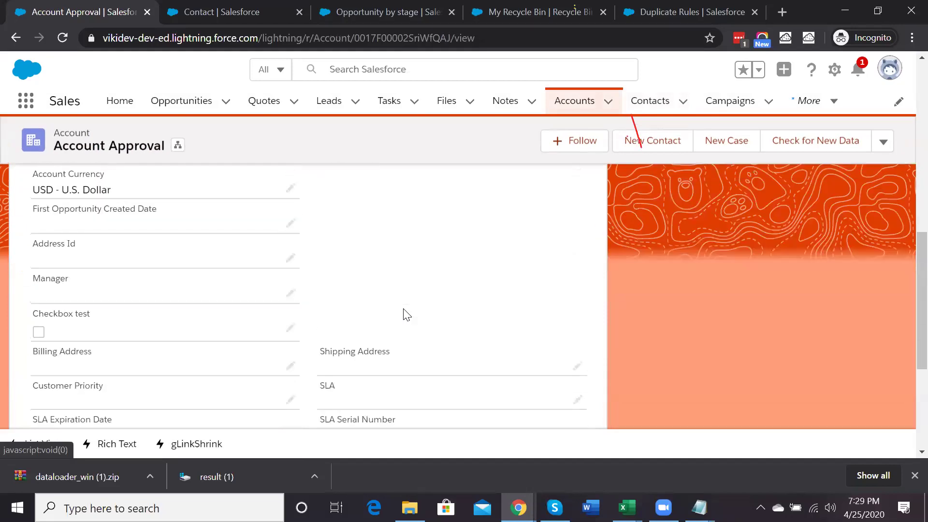
scroll(406, 315, up, 10)
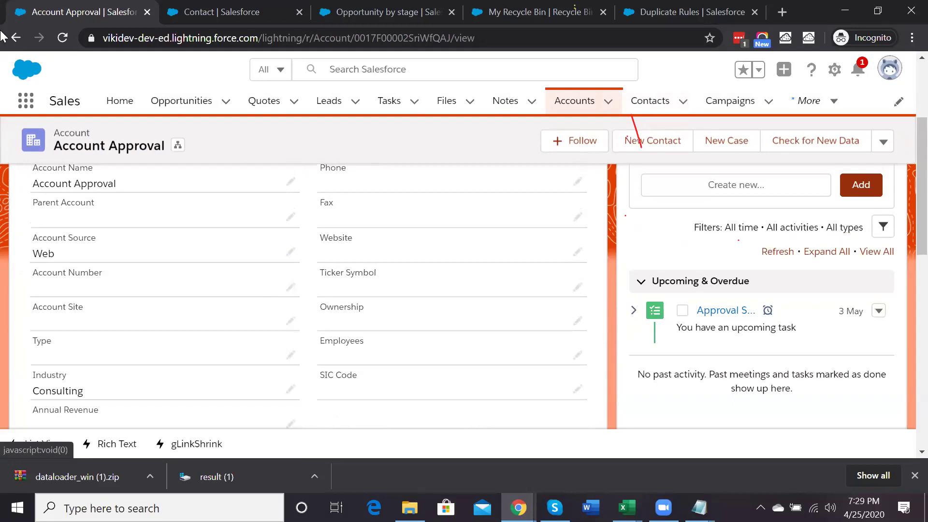
click(16, 38)
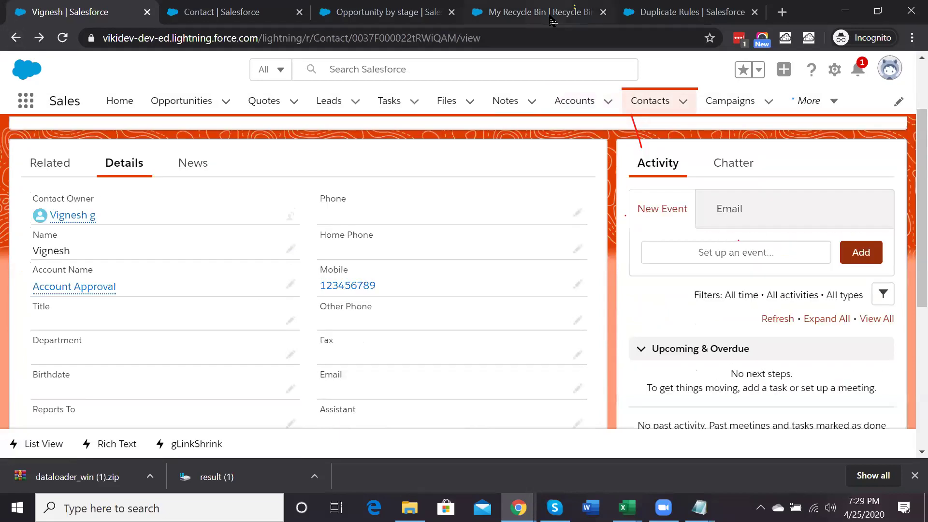
click(225, 6)
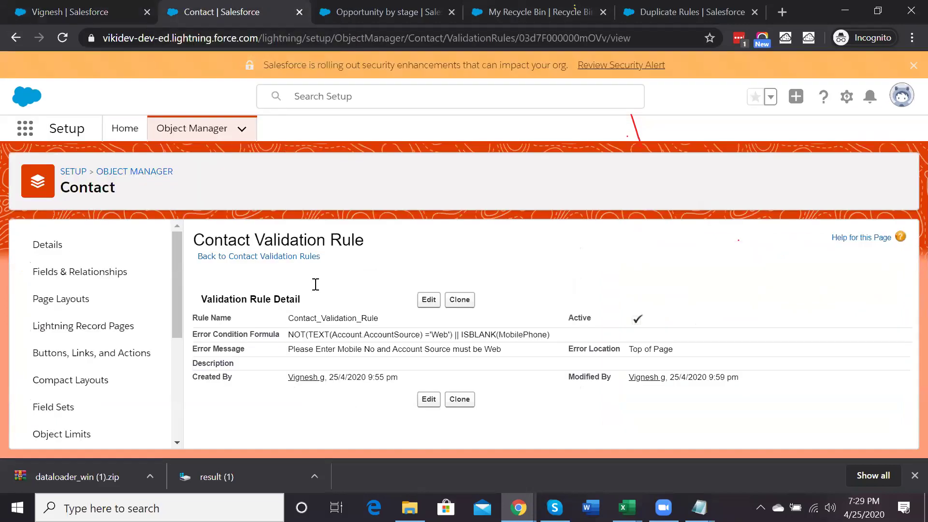
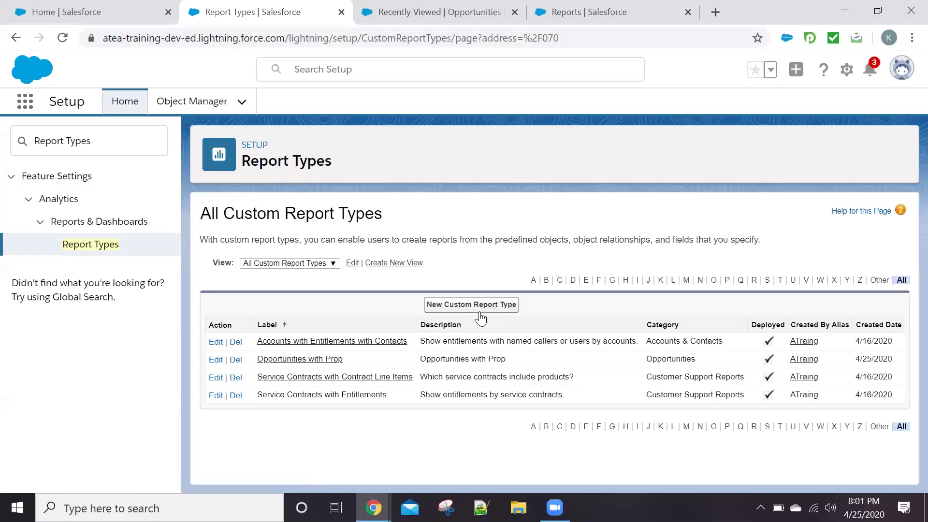
Start a new custom report type with Accounts as the primary object
click(479, 306)
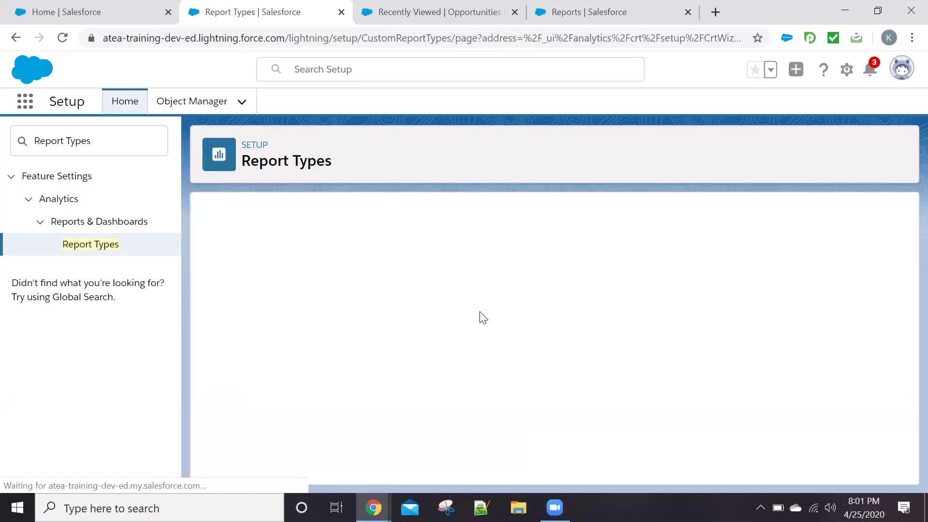
scroll(447, 333, down, 1)
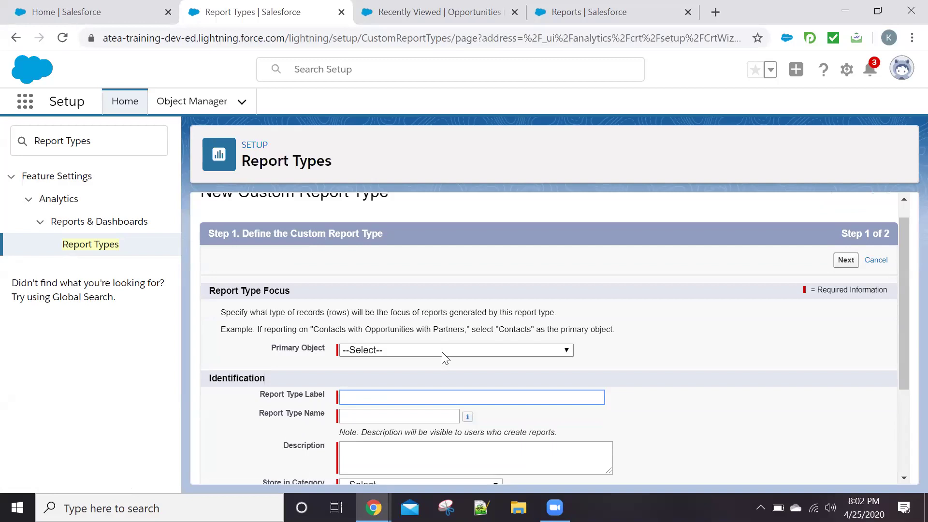
click(445, 350)
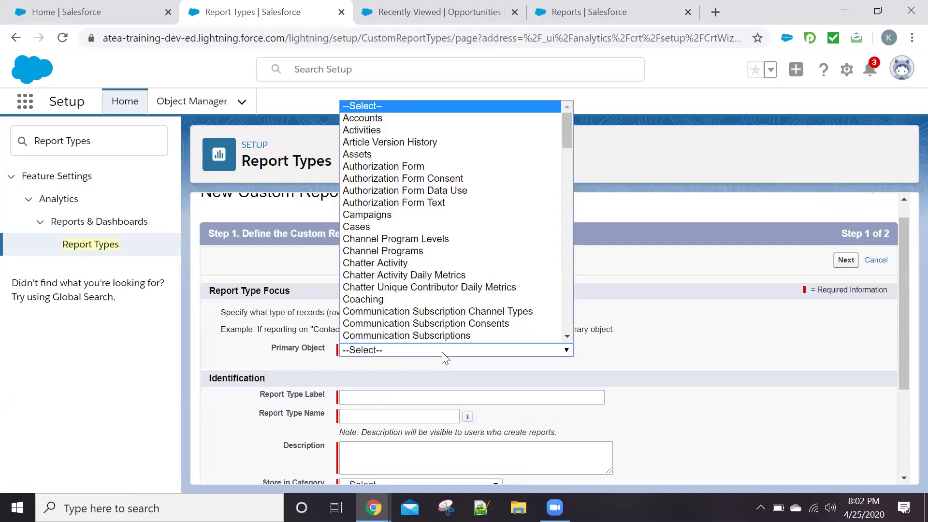
key(Down)
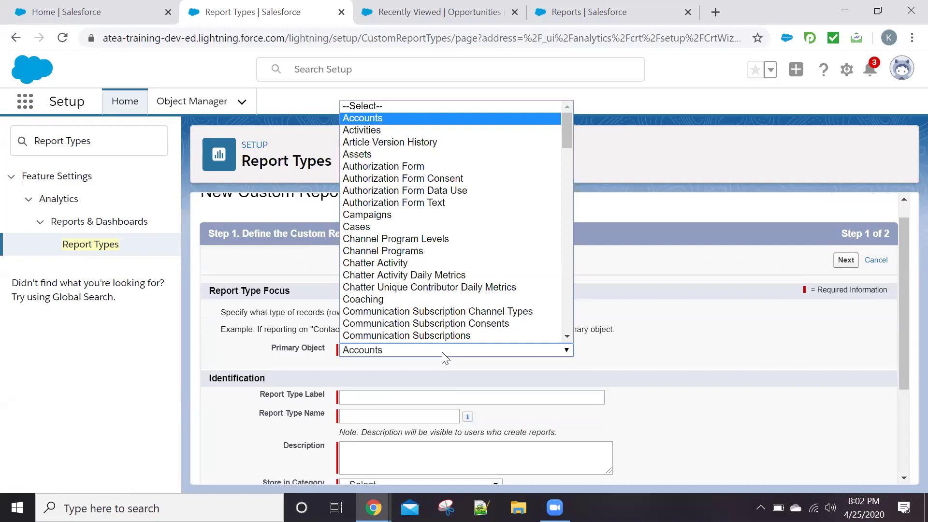
key(Return)
scroll(419, 348, down, 1)
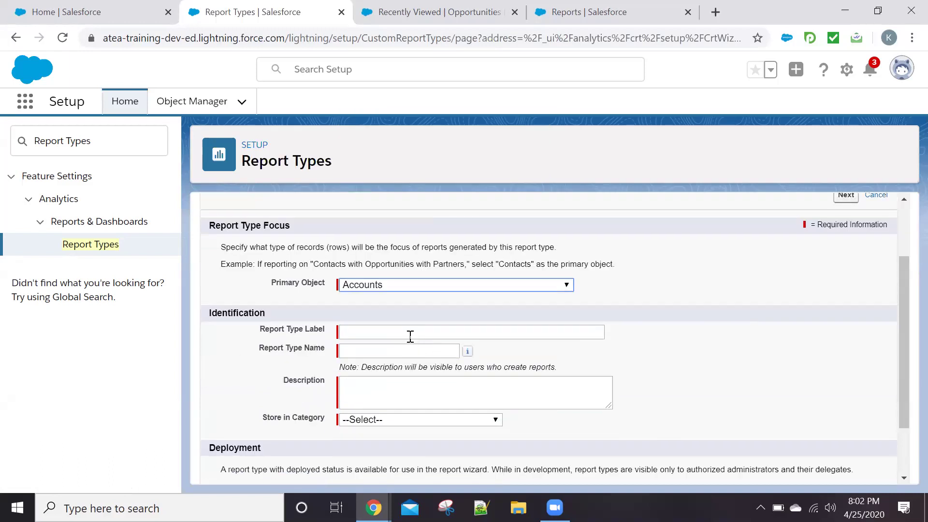
key(Down)
key(Up)
Label it 'Account With Opportunity and Properties', fill the name, and reuse the label as description
click(407, 335)
text(Acc)
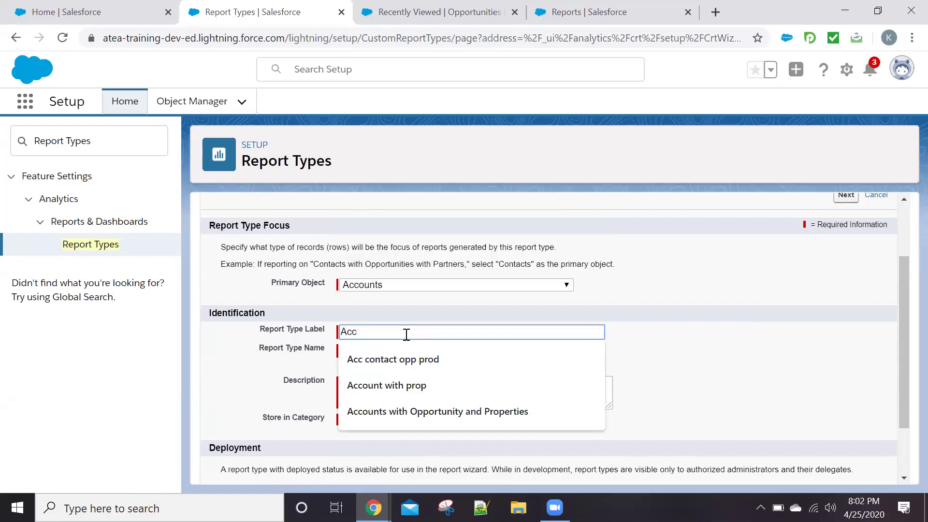
text(ount With )
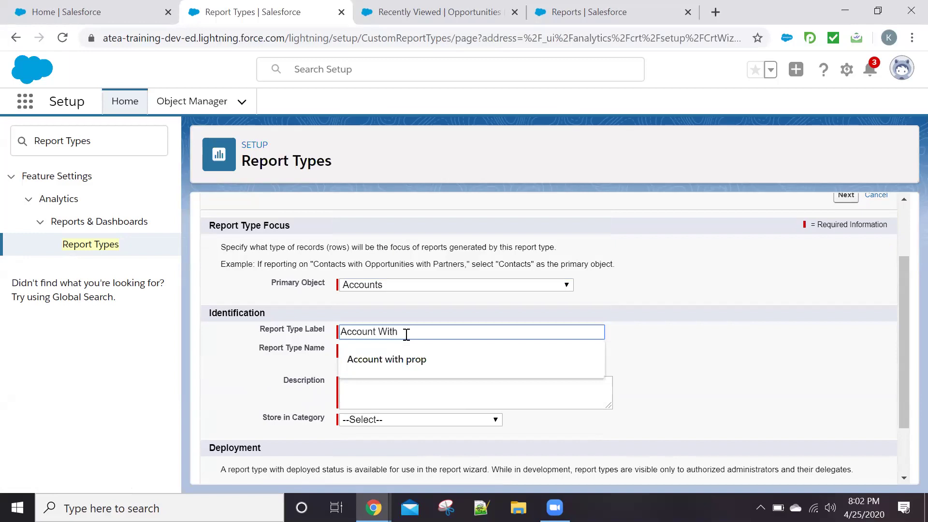
text(Opportunity and Properties)
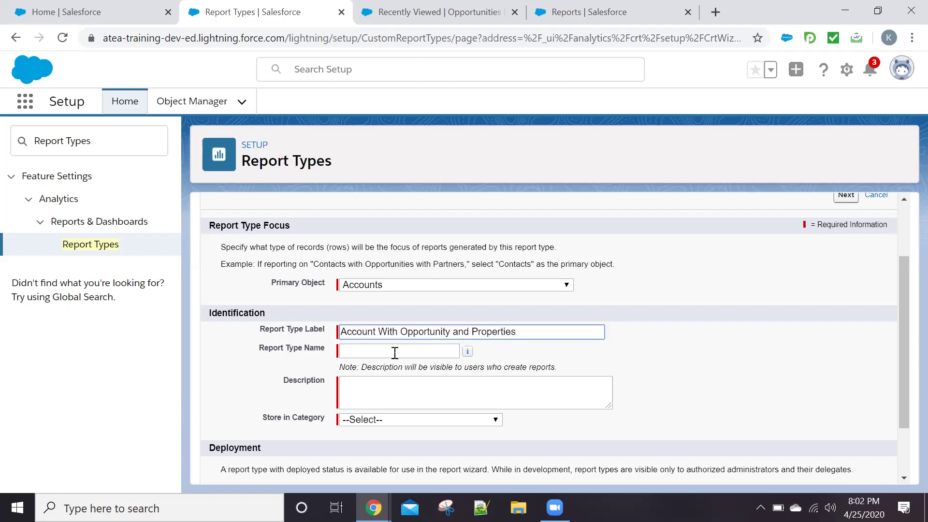
click(395, 353)
drag(539, 331, 331, 322)
key(ctrl+c)
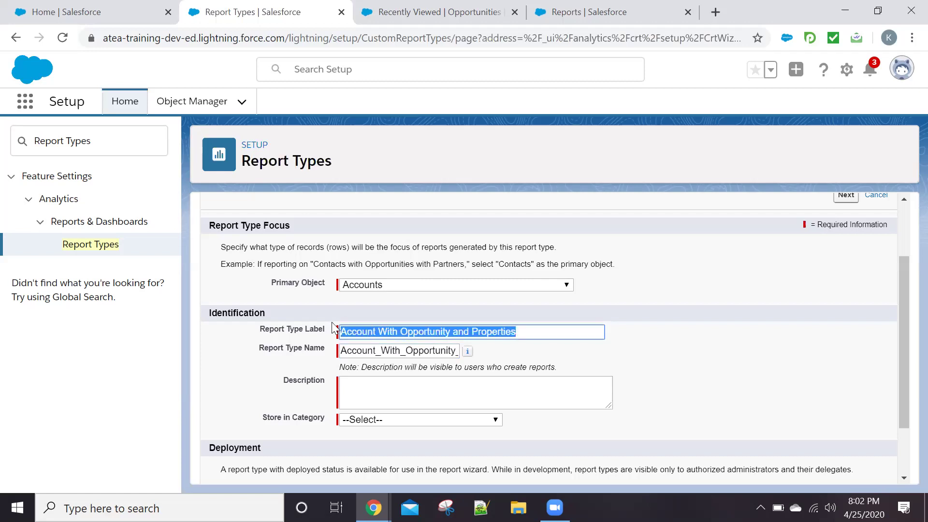
click(353, 388)
key(ctrl+v)
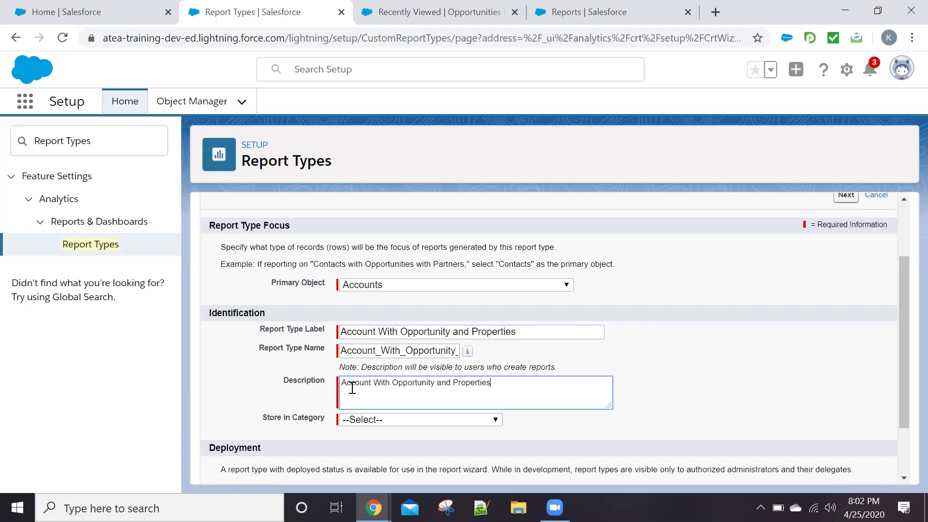
Store the report type under Opportunities, set it to Deployed, and continue to Step 2
scroll(297, 355, down, 2)
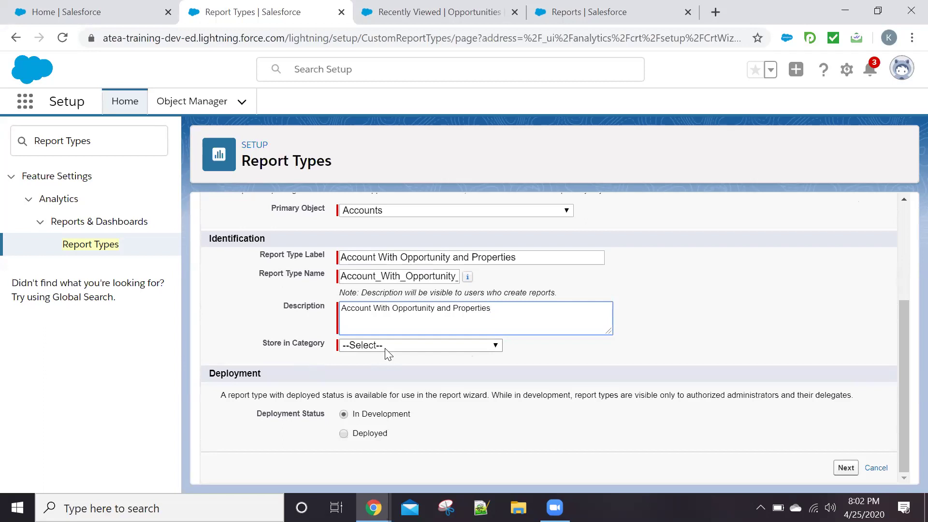
click(397, 345)
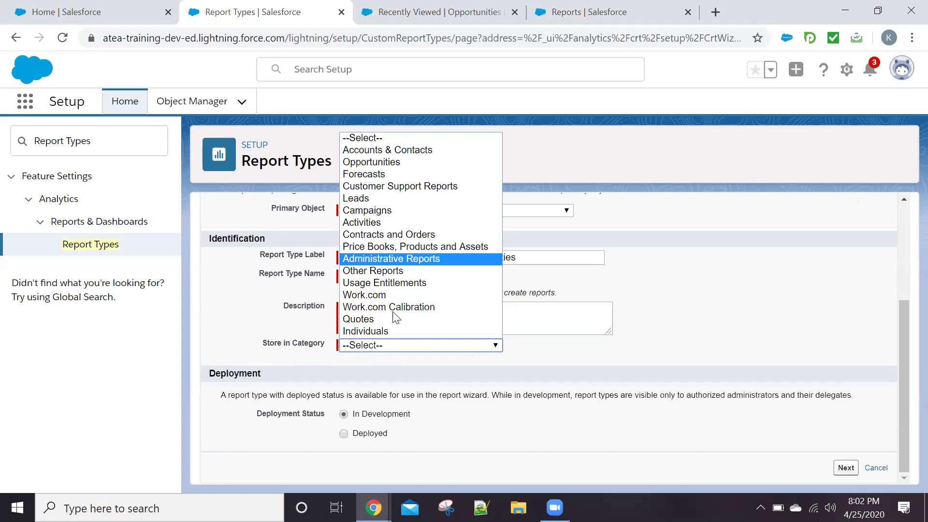
key(a)
key(a)
key(a)
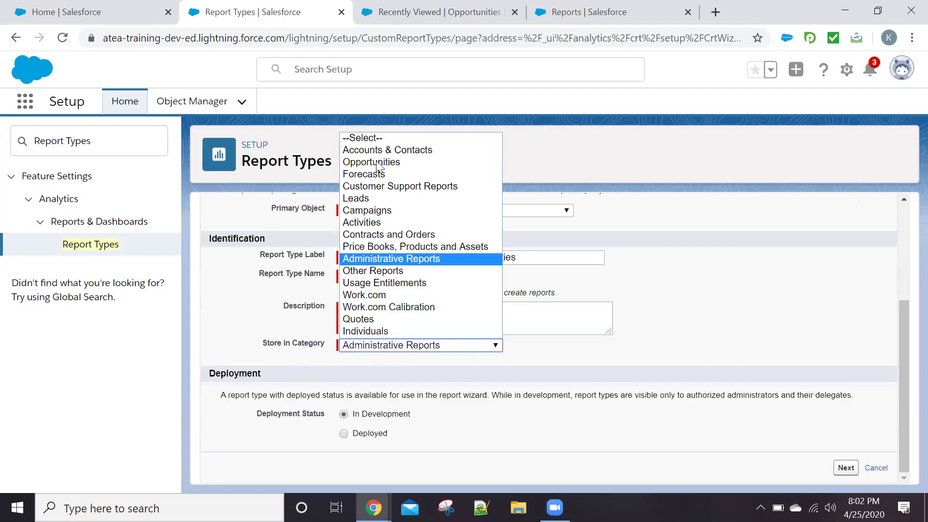
click(377, 165)
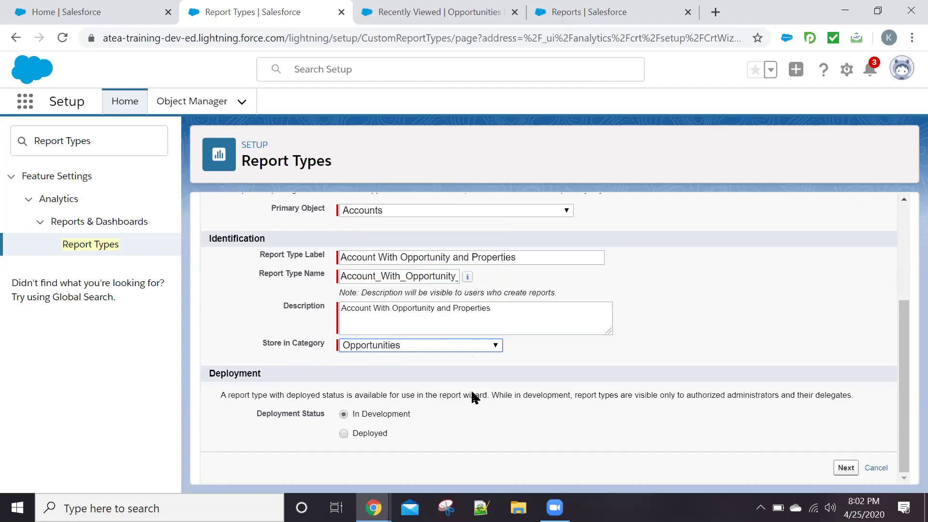
click(365, 433)
click(842, 467)
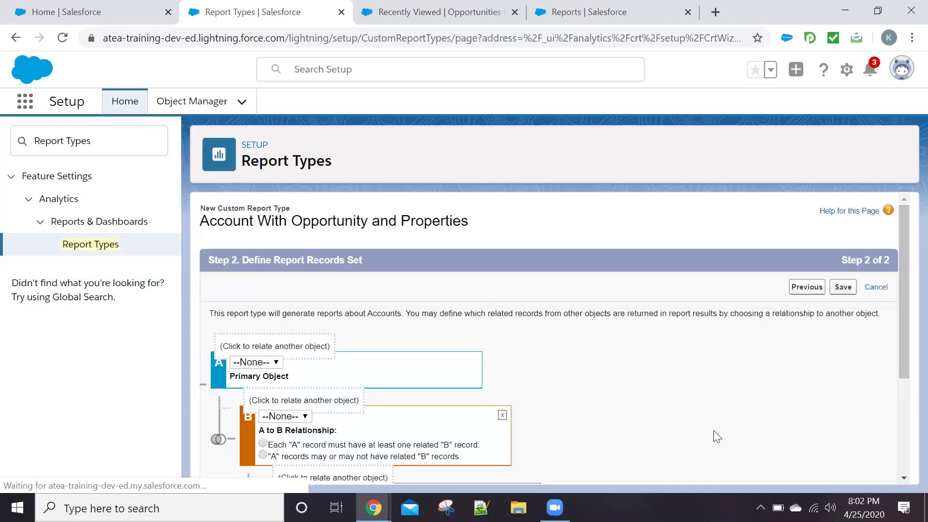
Relate Opportunities as object B, requiring each account to have at least one opportunity
scroll(484, 397, down, 1)
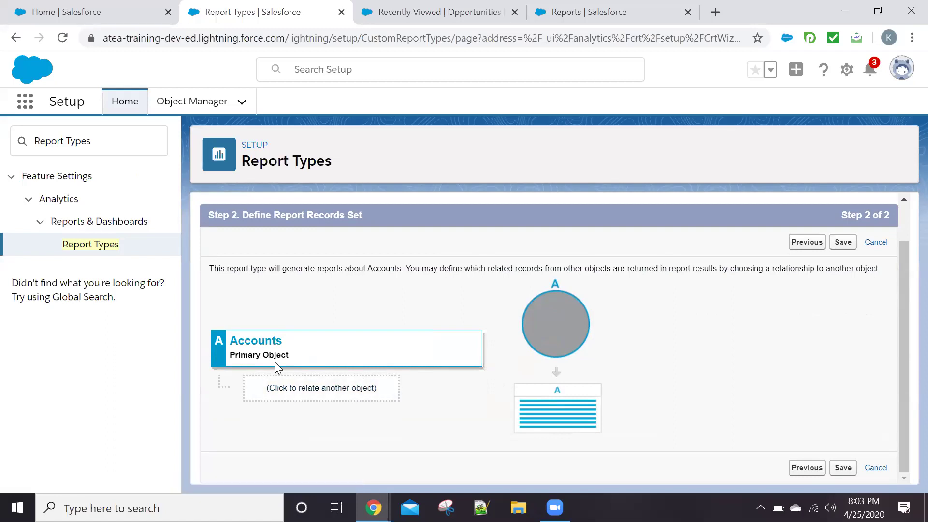
click(286, 387)
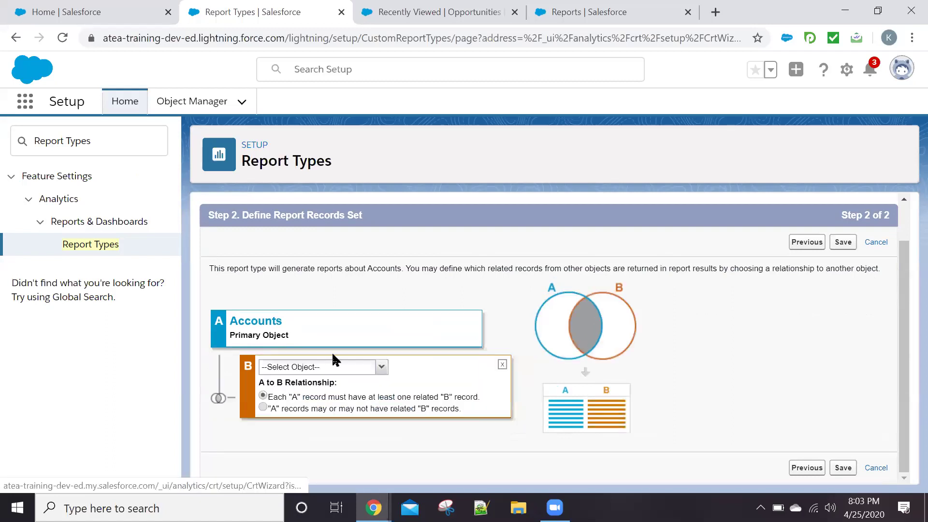
click(382, 369)
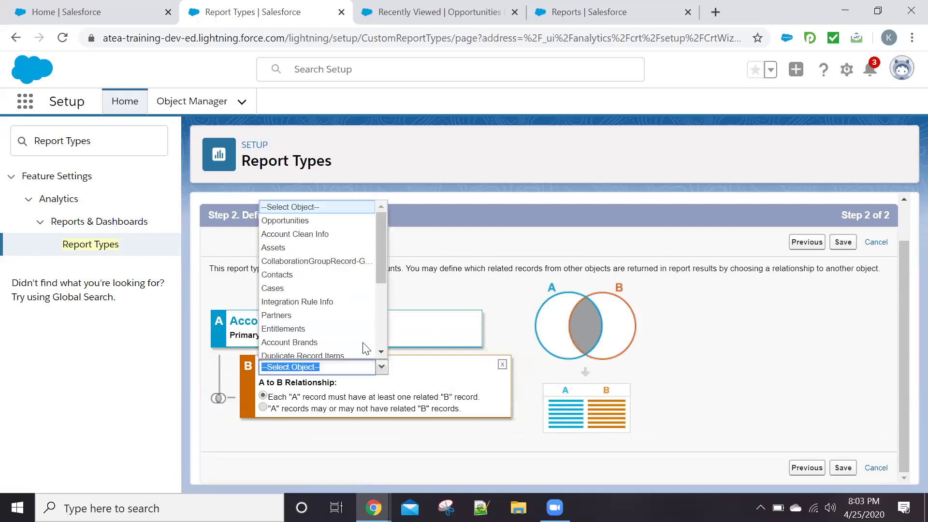
click(288, 221)
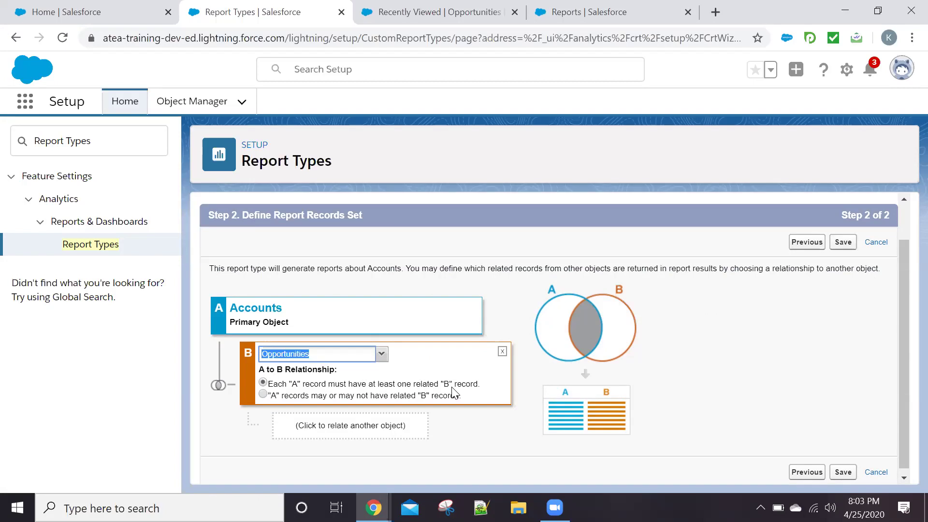
click(413, 395)
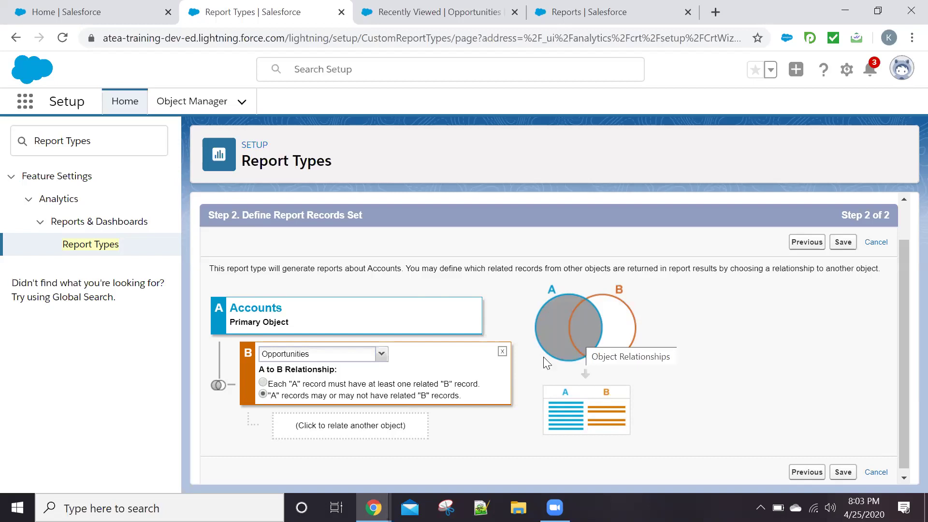
click(322, 385)
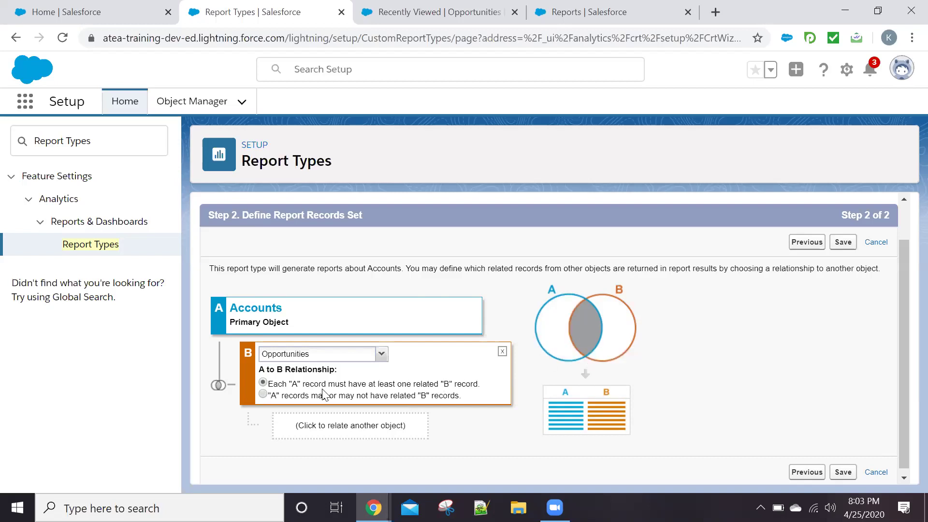
Add Properties and Activities as further related objects and save the report type
scroll(324, 394, down, 1)
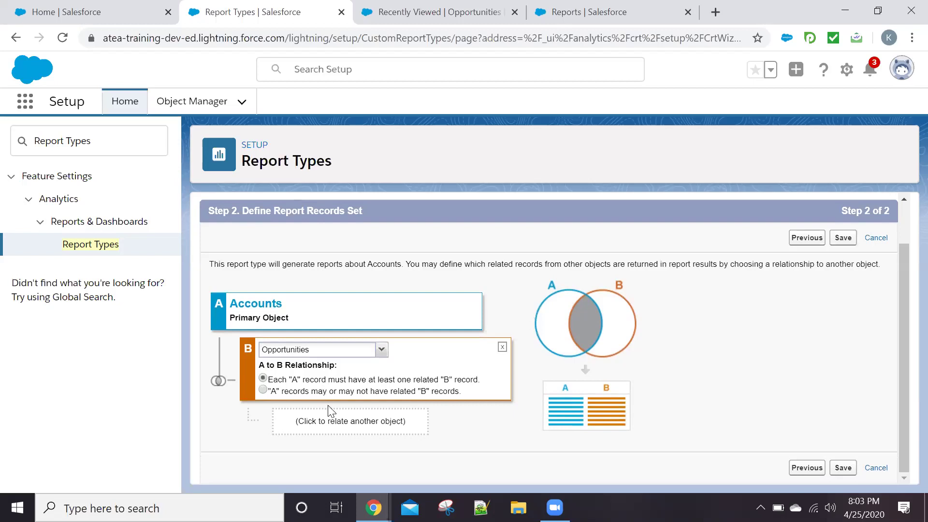
click(339, 421)
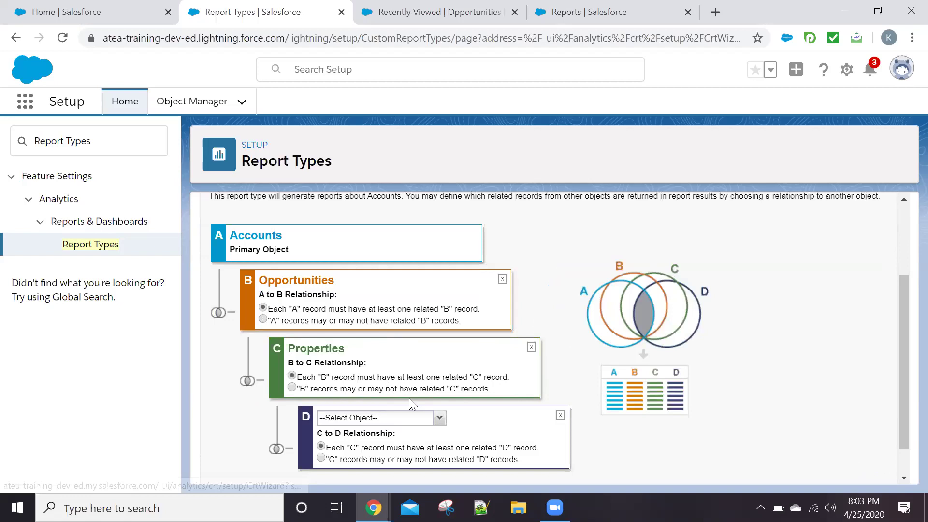
click(409, 399)
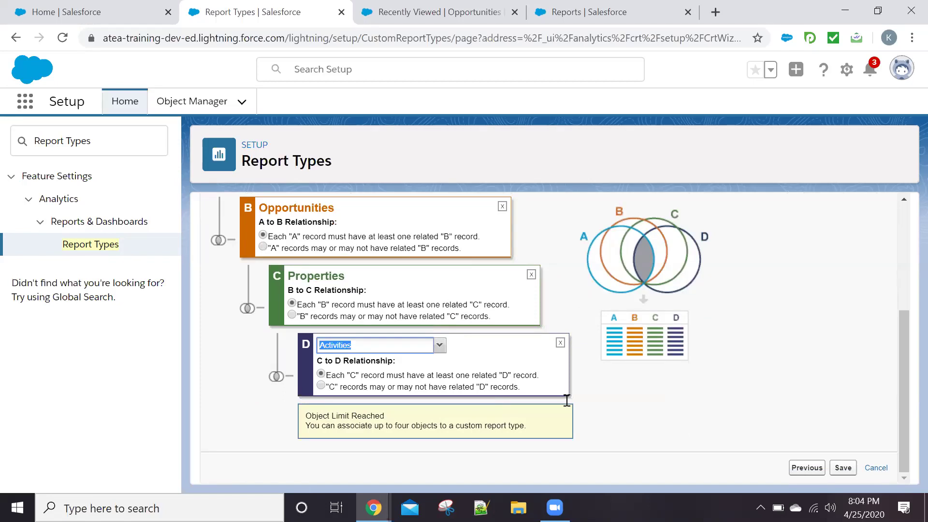
click(845, 468)
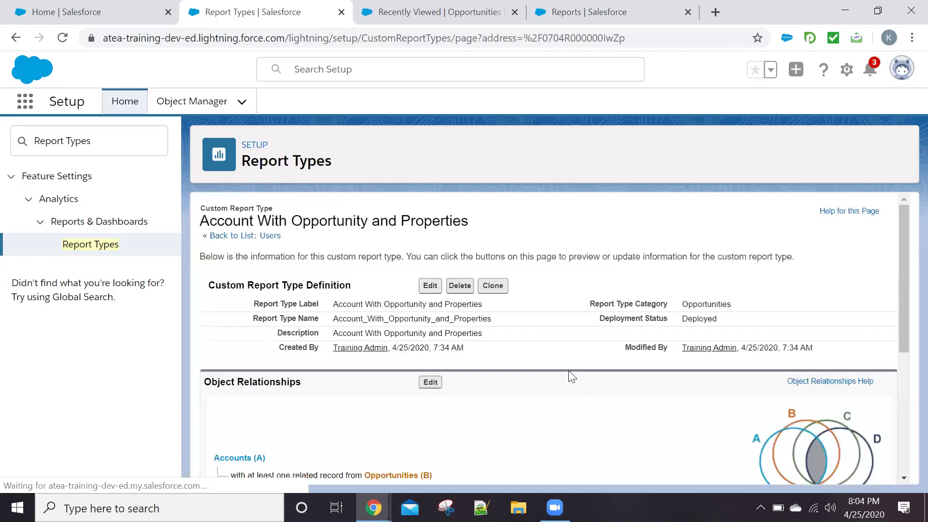
scroll(563, 348, down, 4)
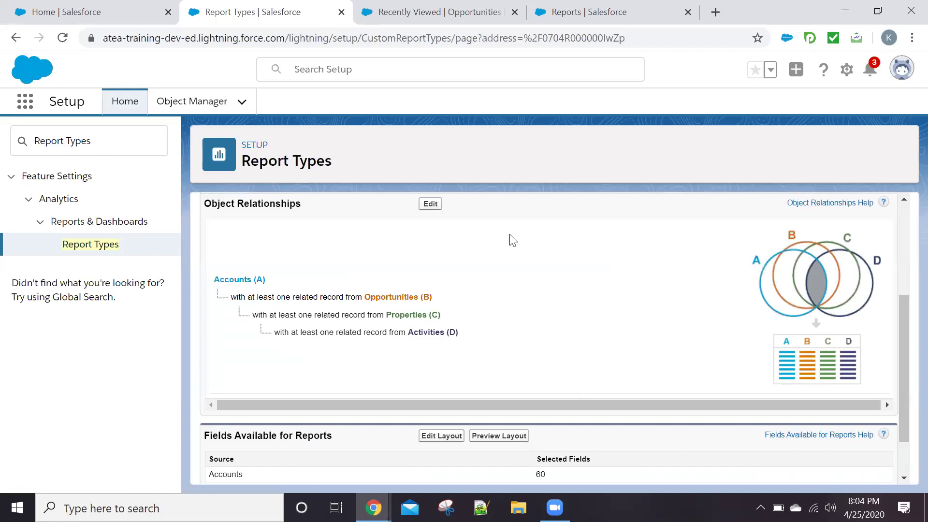
scroll(512, 241, up, 4)
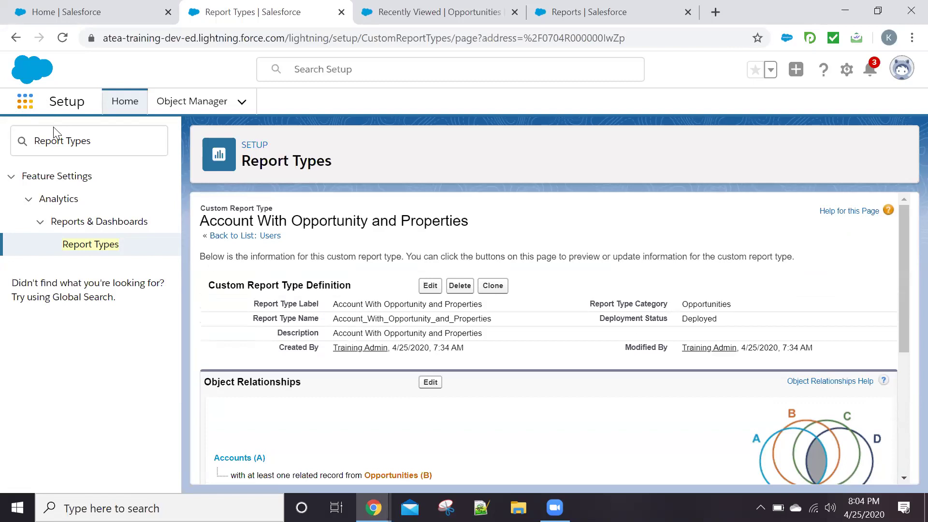
text(report)
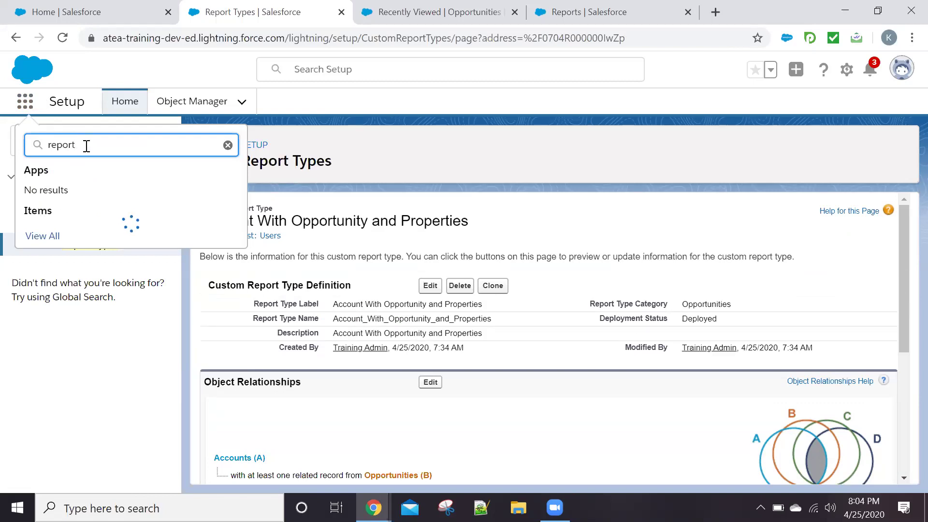
text(s)
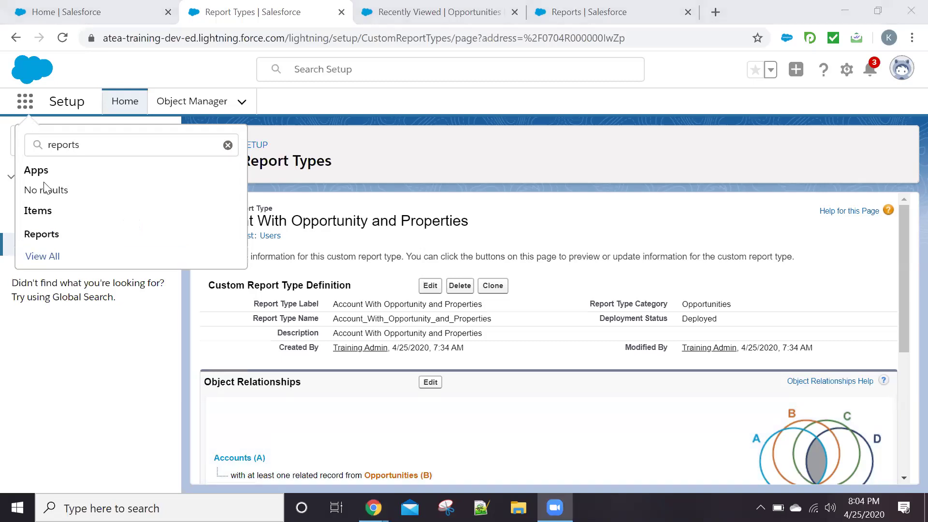
From the Reports home page, start a new report and list the Opportunities report types
click(52, 239)
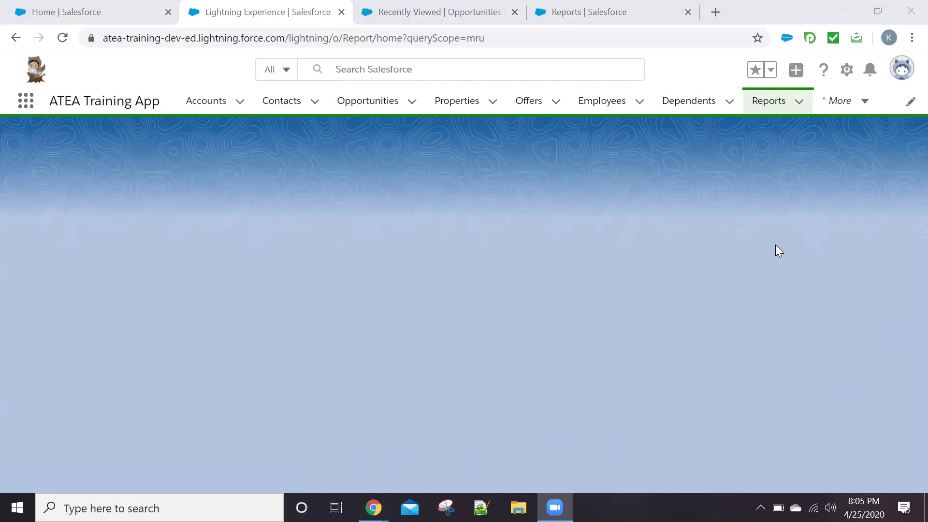
click(772, 103)
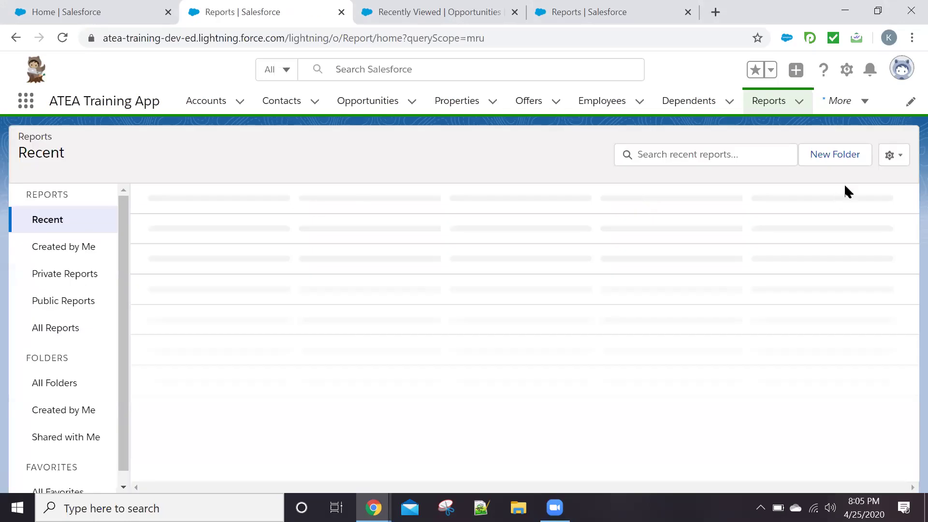
click(616, 158)
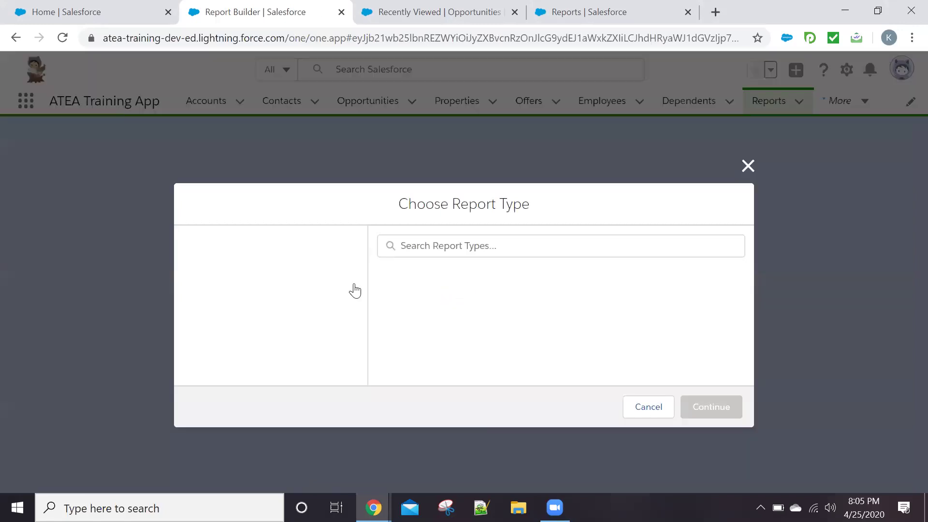
click(254, 306)
Search the report types for 'acc', clear the search, and close the chooser
click(456, 249)
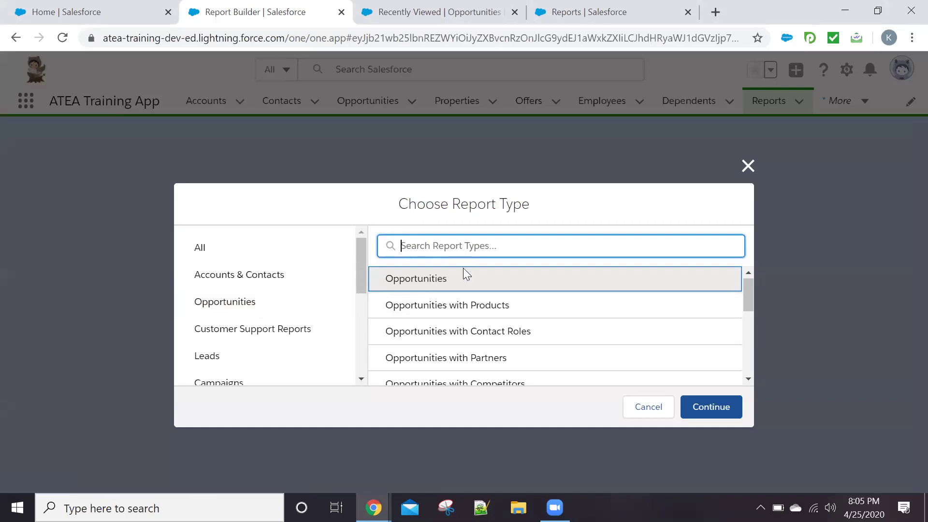
text(acc)
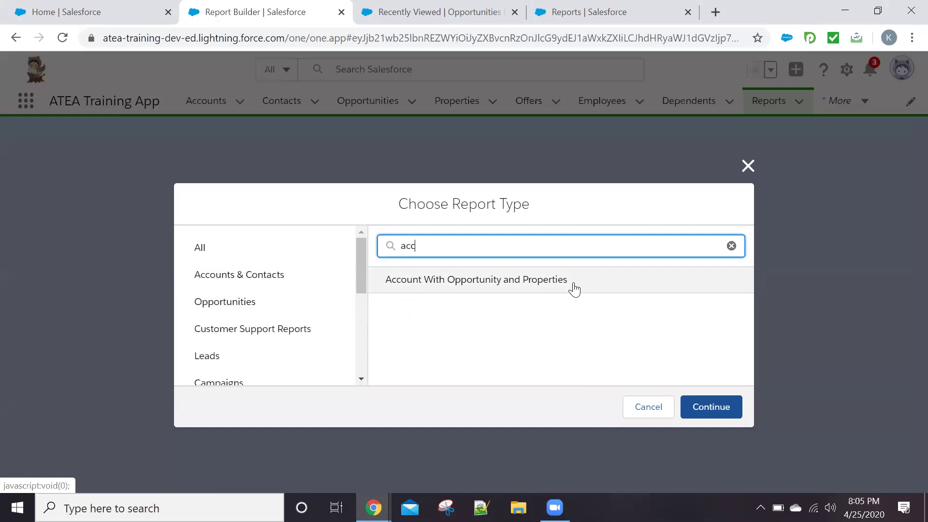
key(BackSpace)
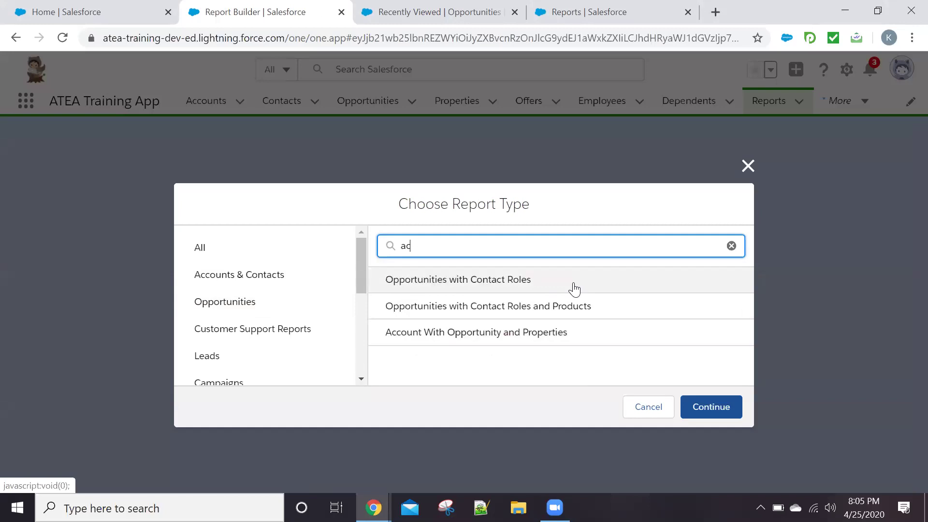
key(BackSpace)
key(BackSpace)
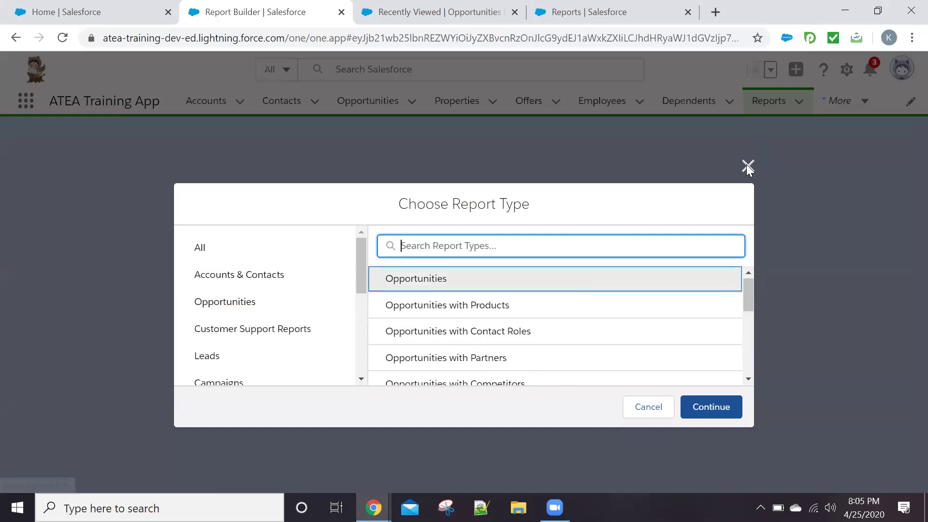
click(747, 166)
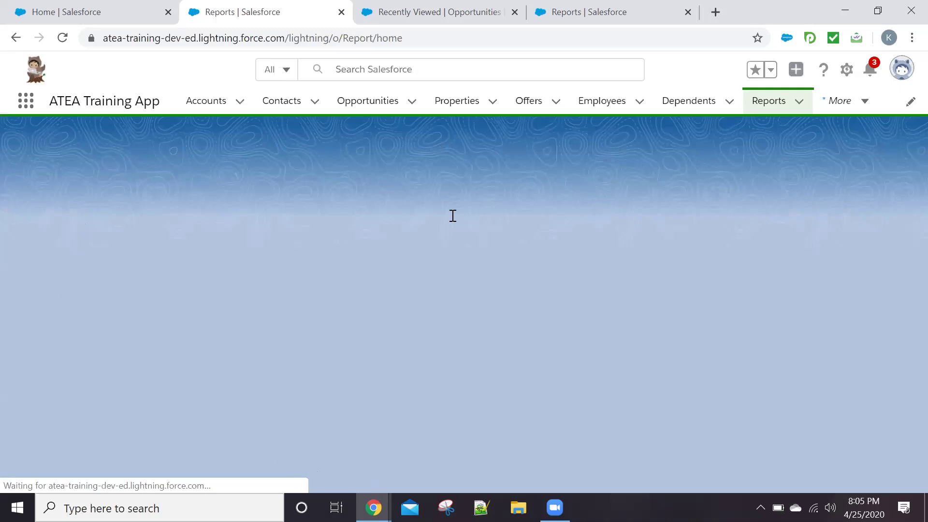
Close the Recently Viewed | Opportunities browser tab
click(373, 508)
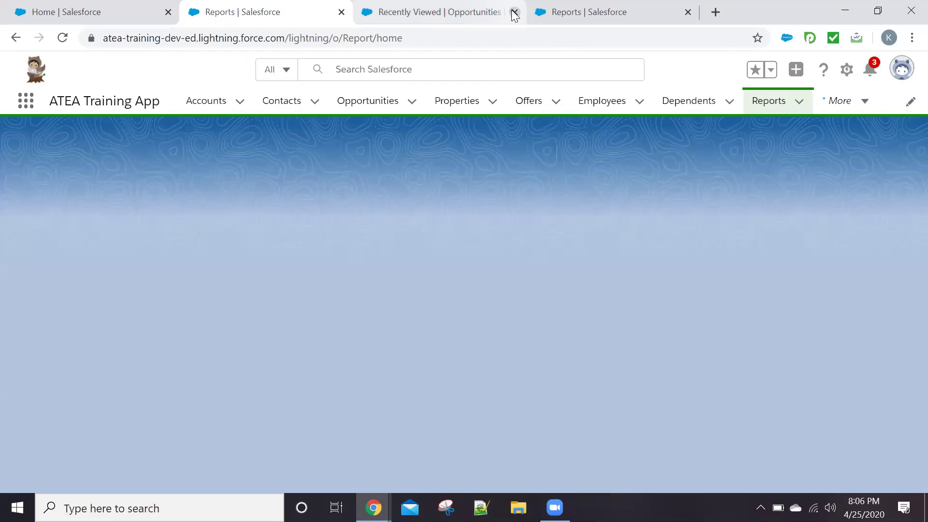
click(514, 12)
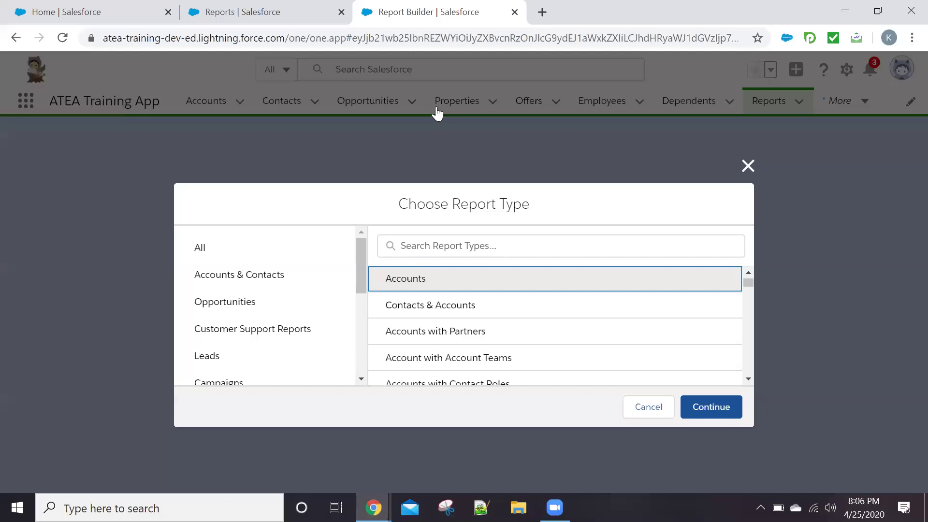
Close the extra Report Builder tabs and return to the Reports page
click(515, 12)
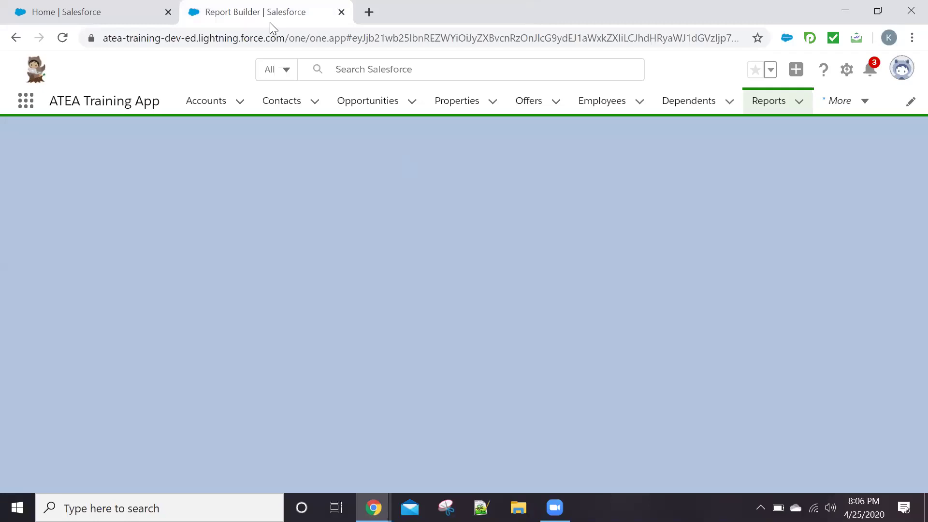
click(760, 102)
key(ctrl+w)
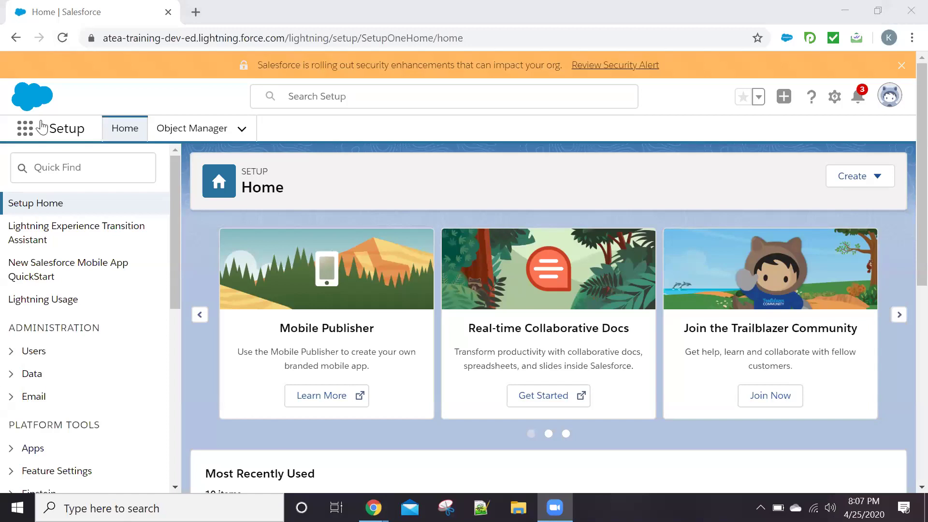
click(23, 130)
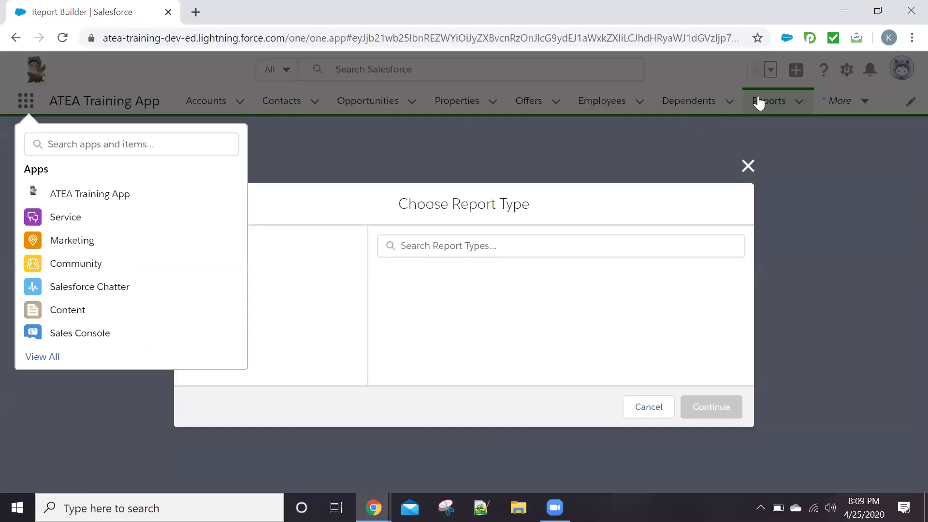
Go back to the Reports home page and reload it
click(759, 102)
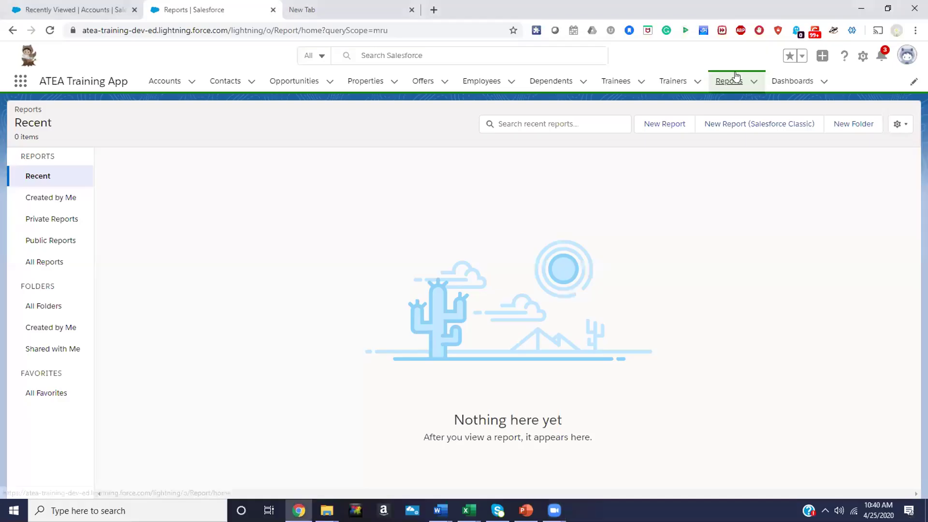
click(735, 77)
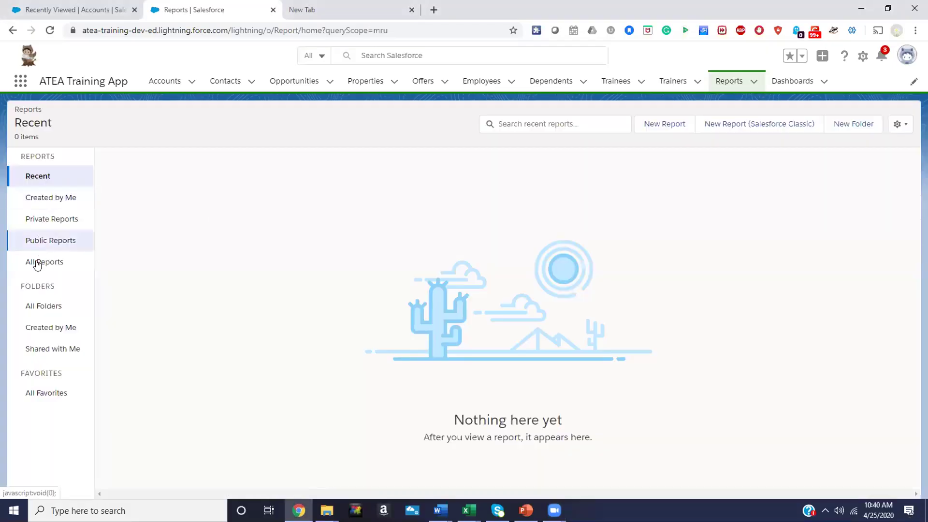
List All Reports, start a new report, and focus the report type search
click(37, 264)
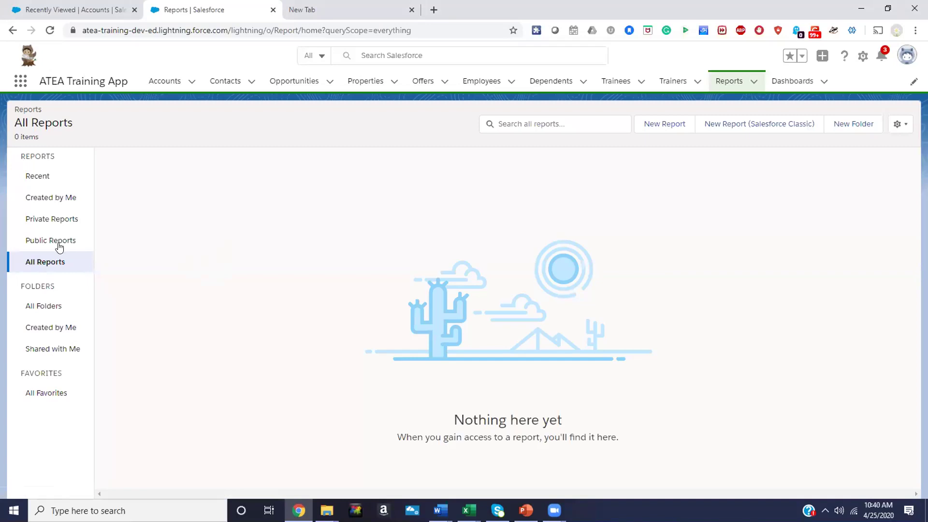
click(651, 123)
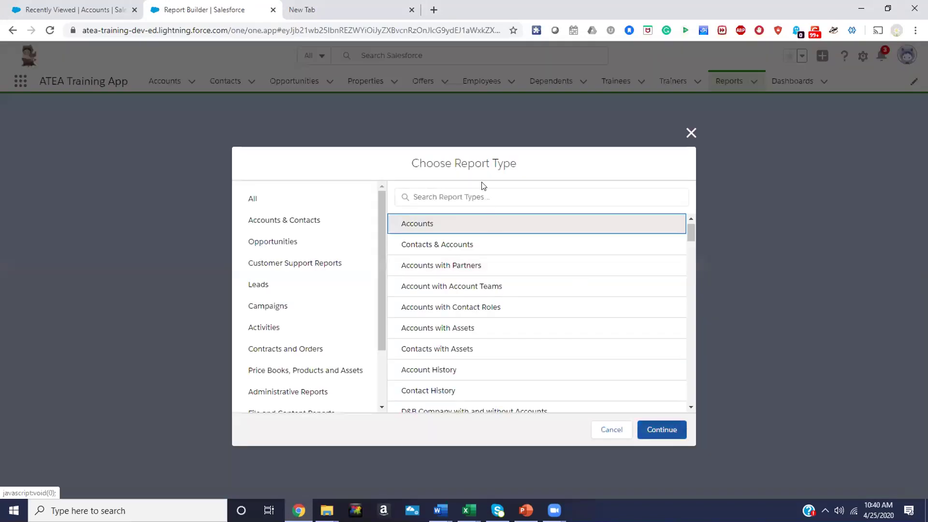
click(466, 196)
Filter report types by 'Opp', choose Opportunities, and start the report
text(Opp)
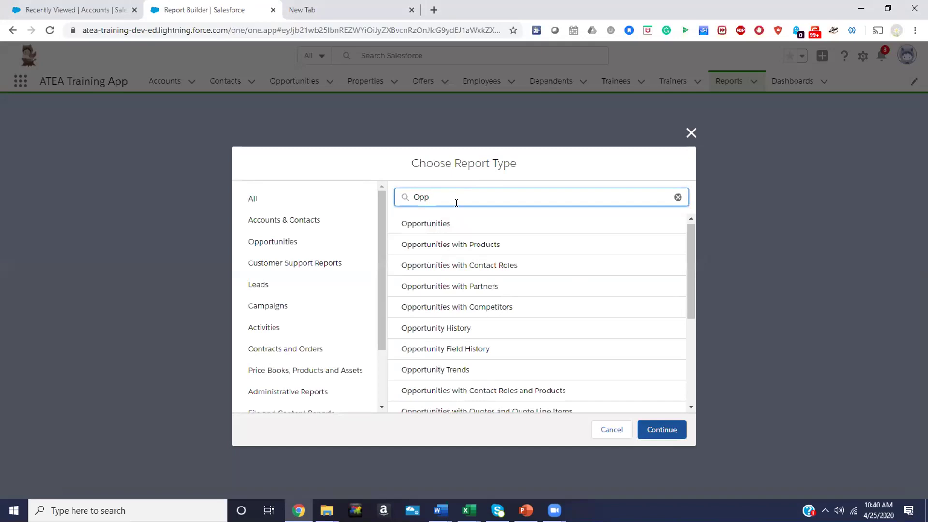
click(450, 222)
click(658, 426)
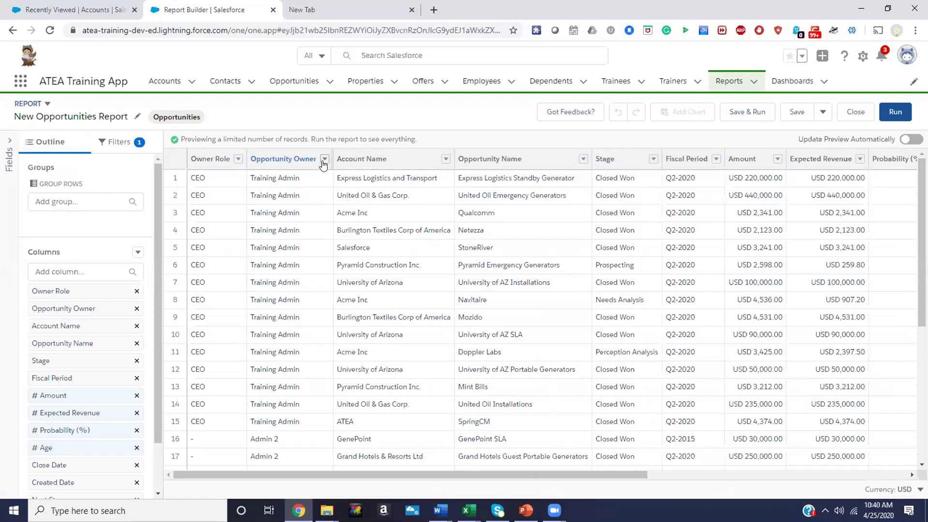
click(237, 159)
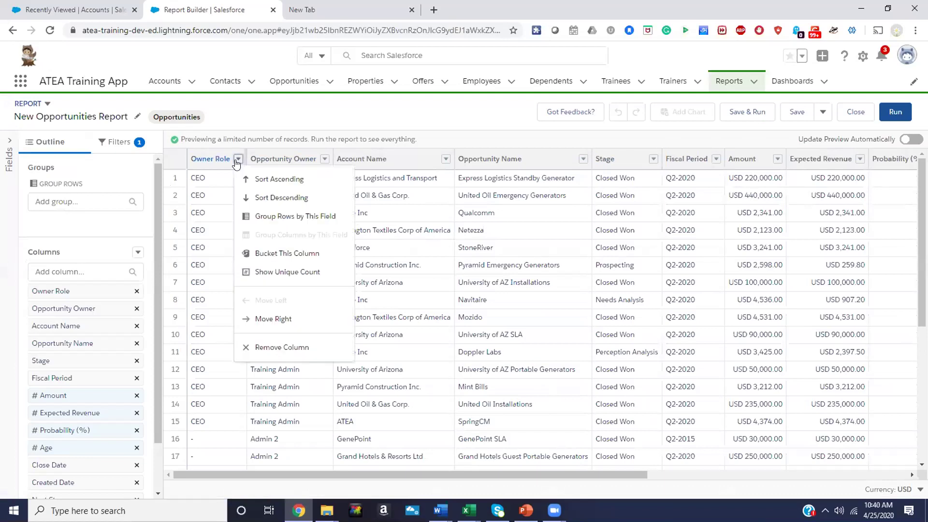
Remove the Owner Role column and turn on automatic preview updates
click(262, 349)
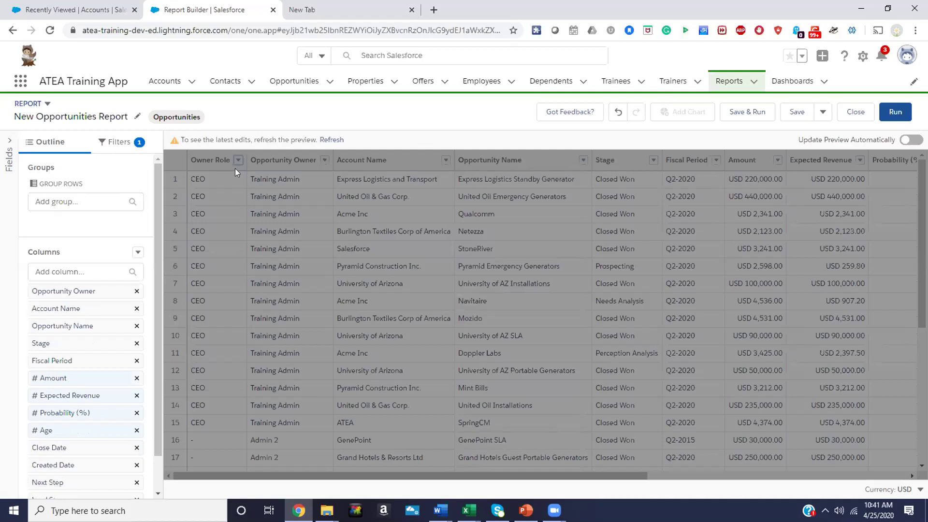
click(327, 141)
click(332, 140)
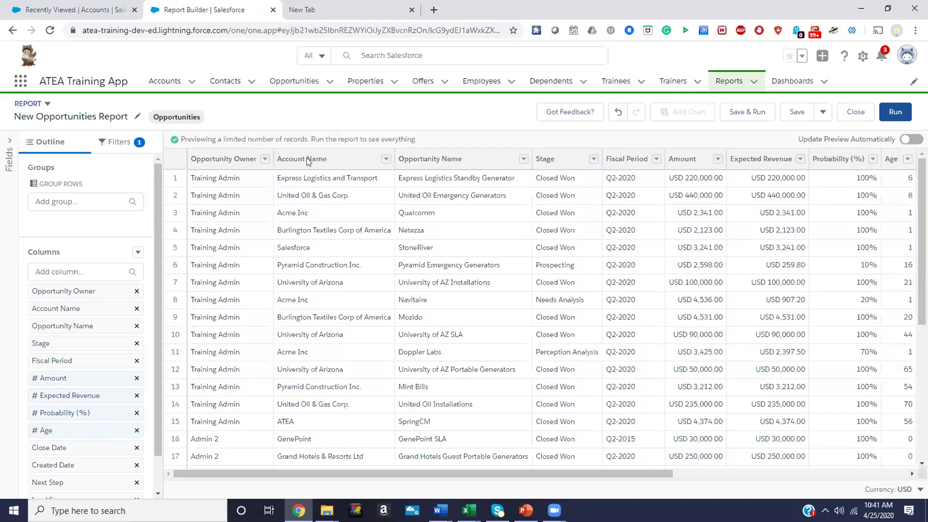
click(908, 140)
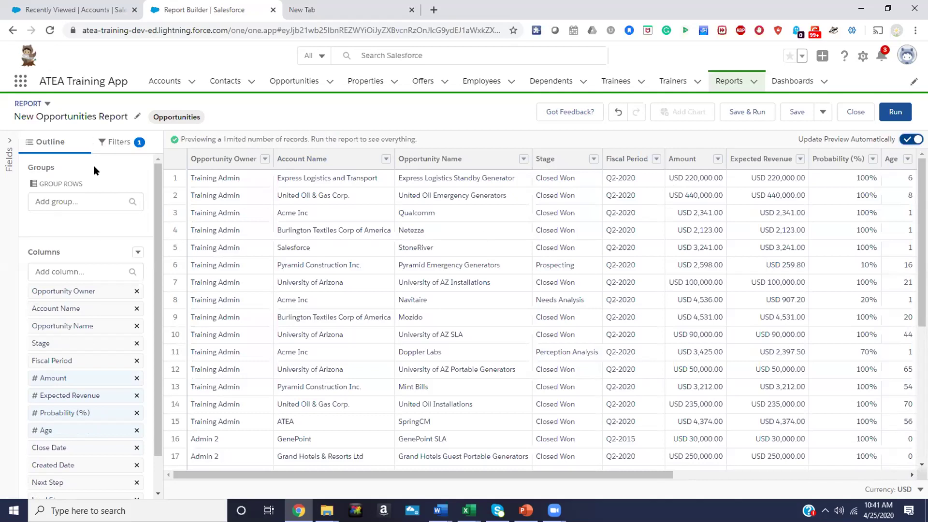
scroll(92, 332, down, 2)
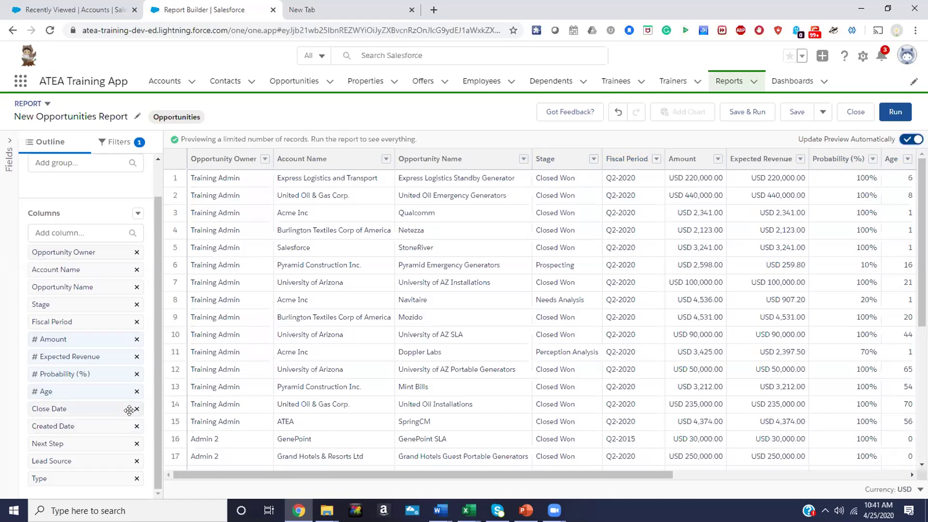
Remove Expected Revenue and Close Date, then remove all remaining columns
click(137, 357)
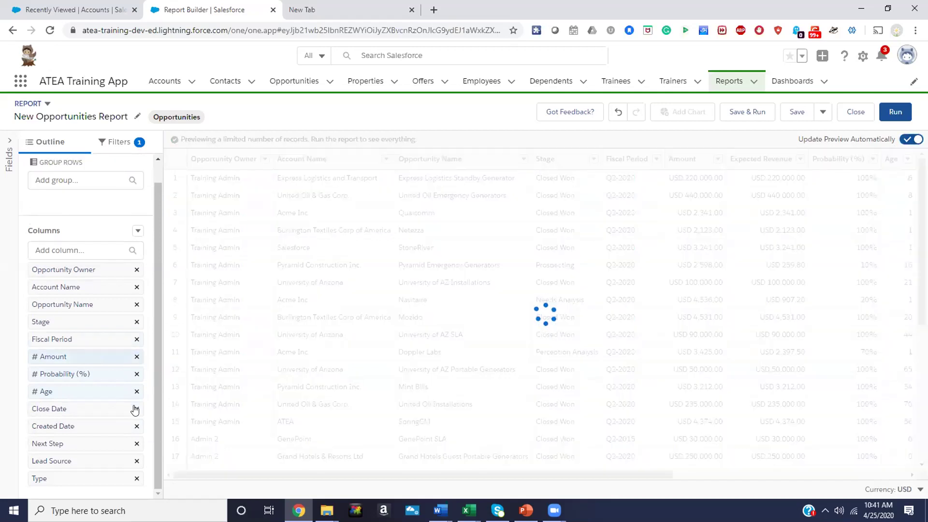
click(137, 410)
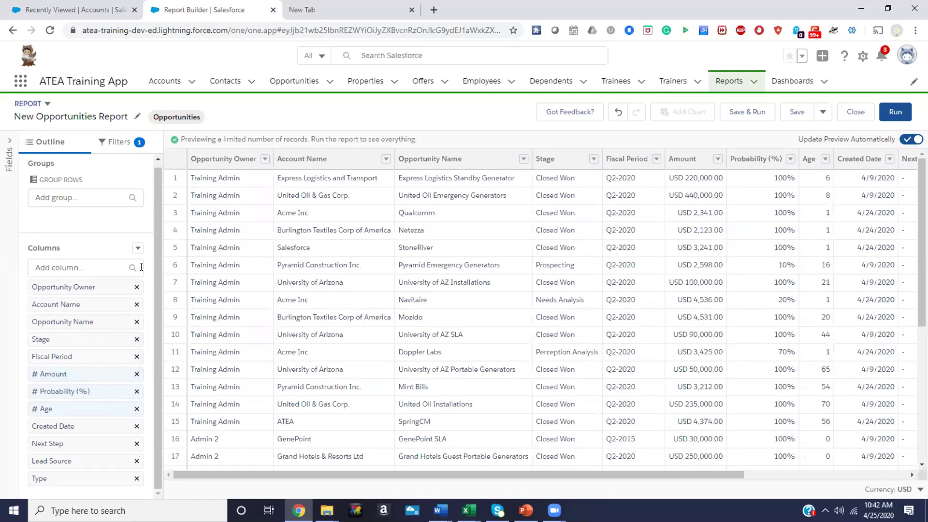
click(138, 248)
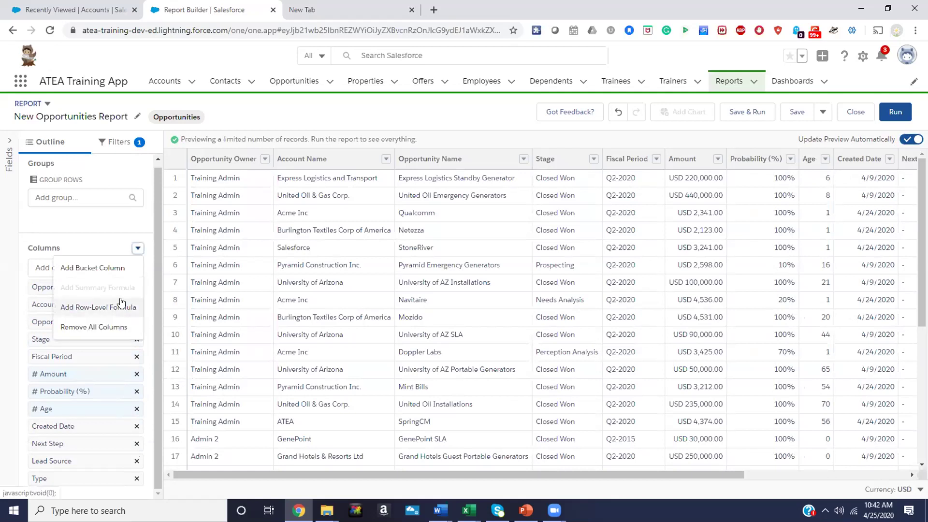
click(112, 328)
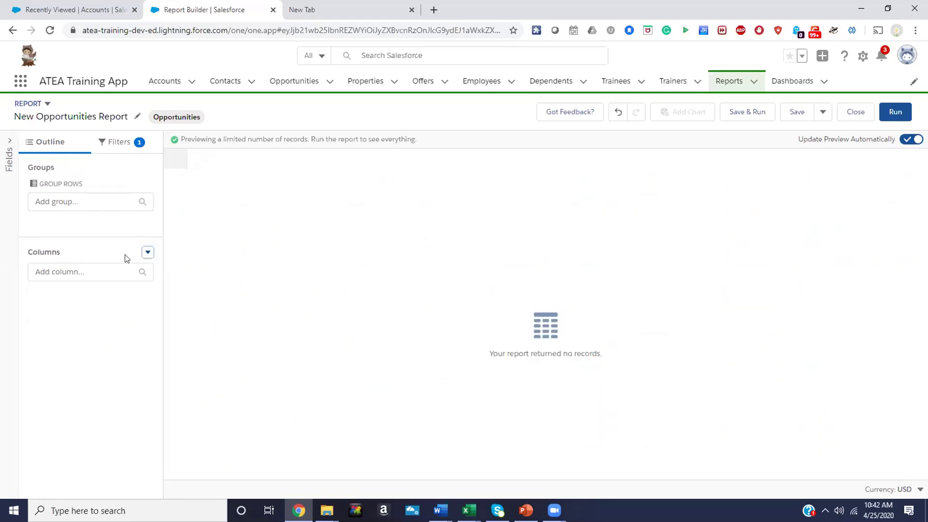
Search the full field list for 'Owne' and try dragging Opportunity Owner onto the report preview
click(92, 275)
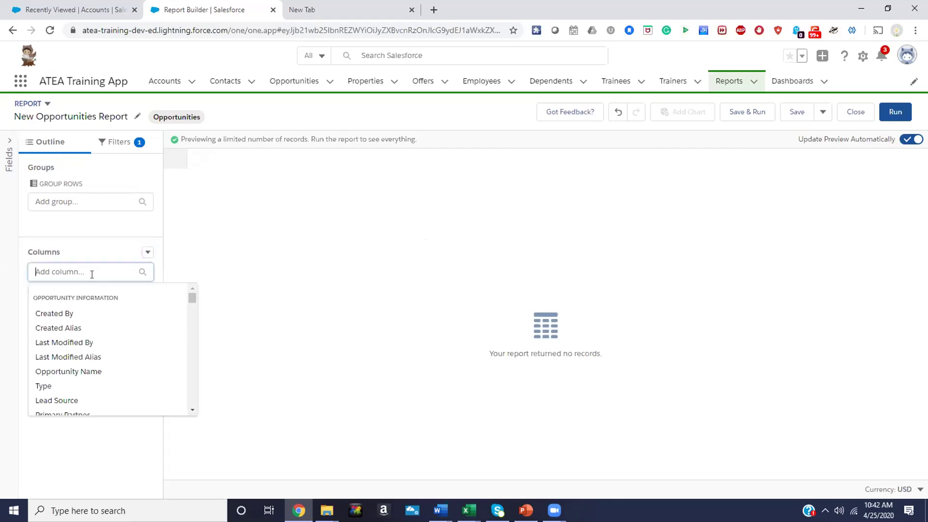
click(8, 146)
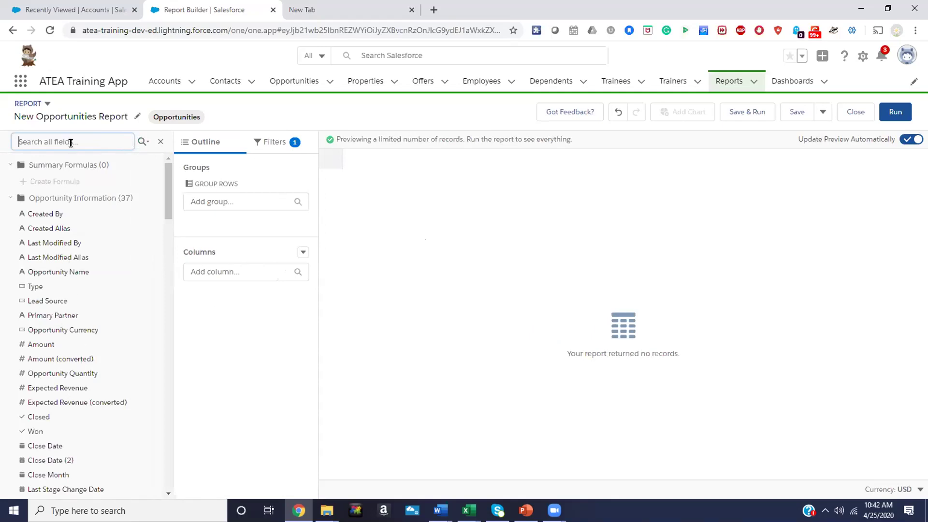
text(Owne)
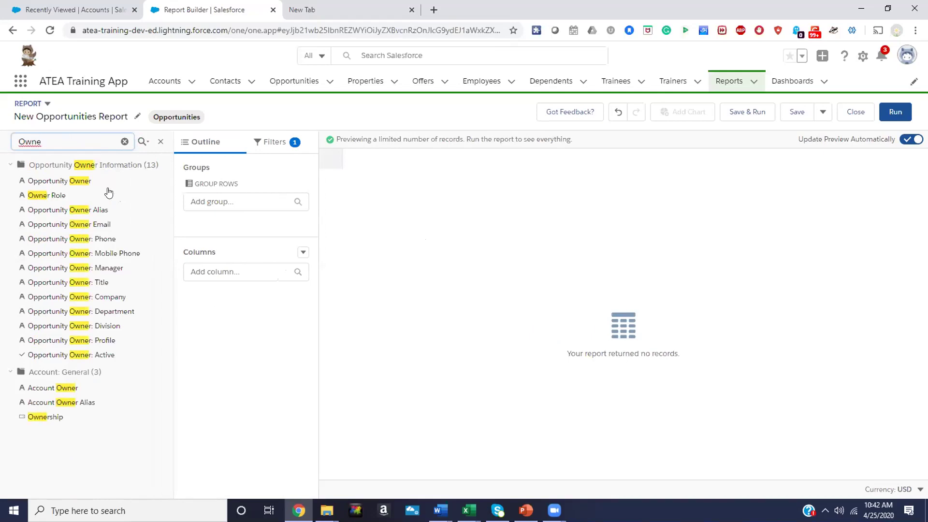
drag(102, 183, 454, 221)
drag(56, 181, 634, 346)
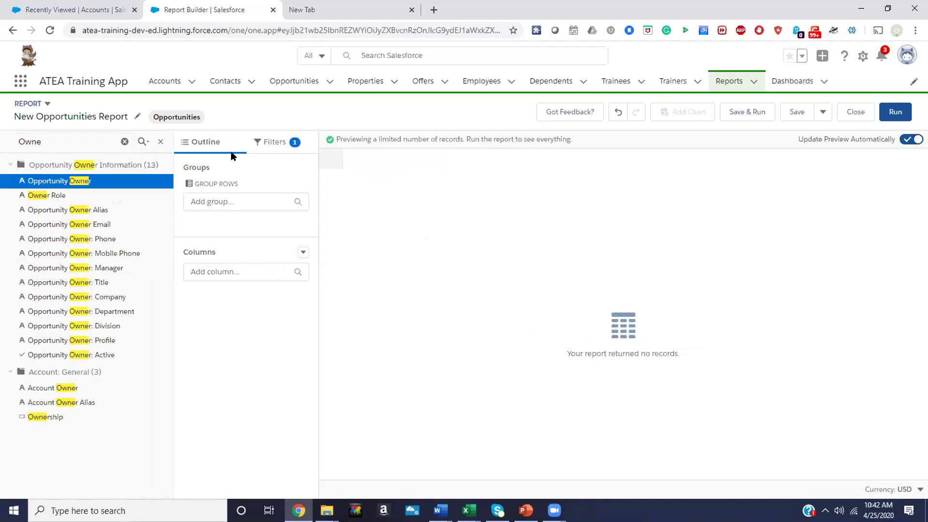
click(163, 145)
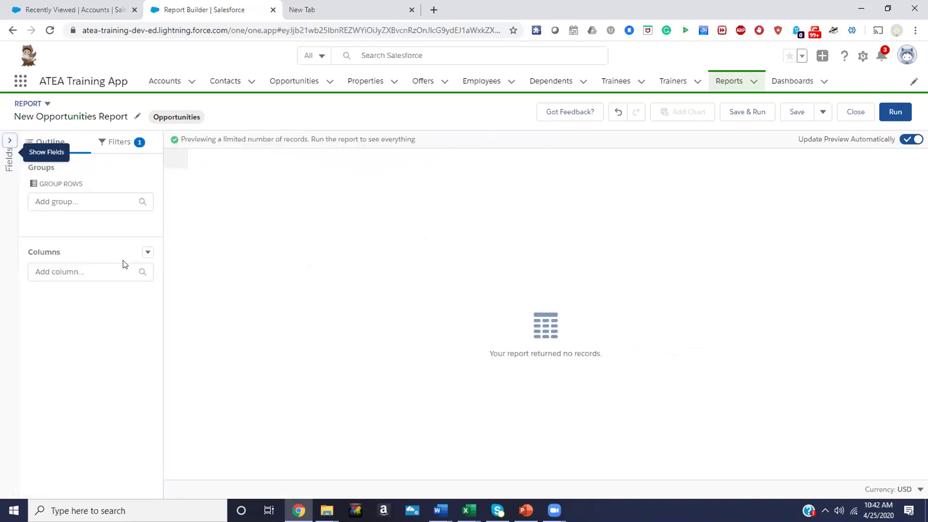
Add Opportunity Owner and Close Date as report columns
click(129, 268)
text(Owner)
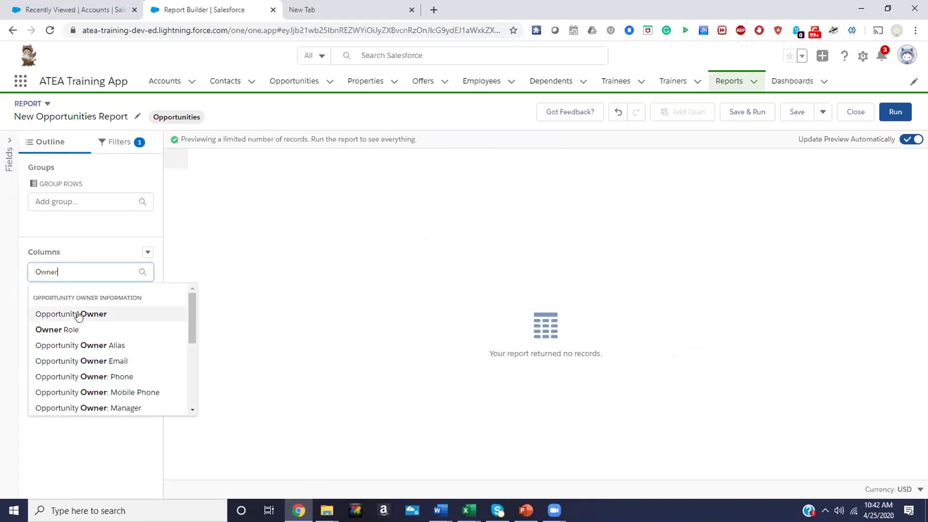
click(82, 314)
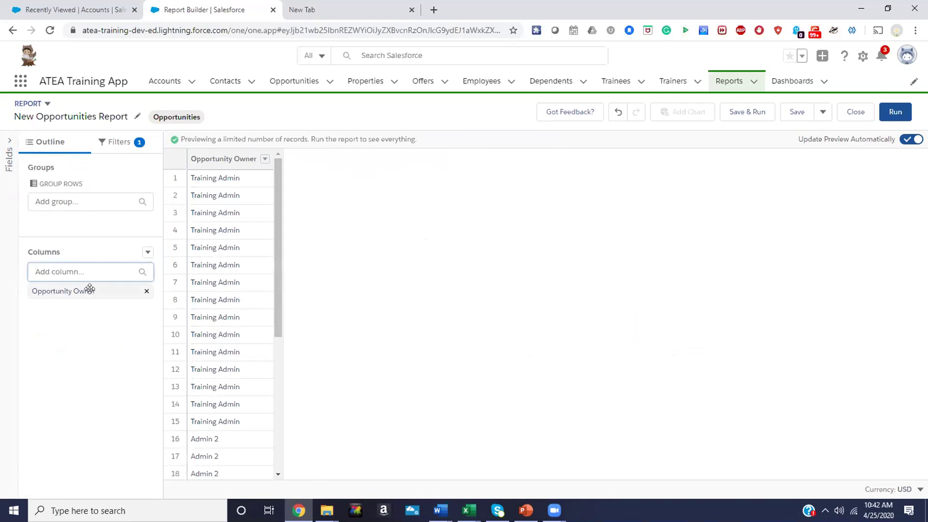
click(107, 273)
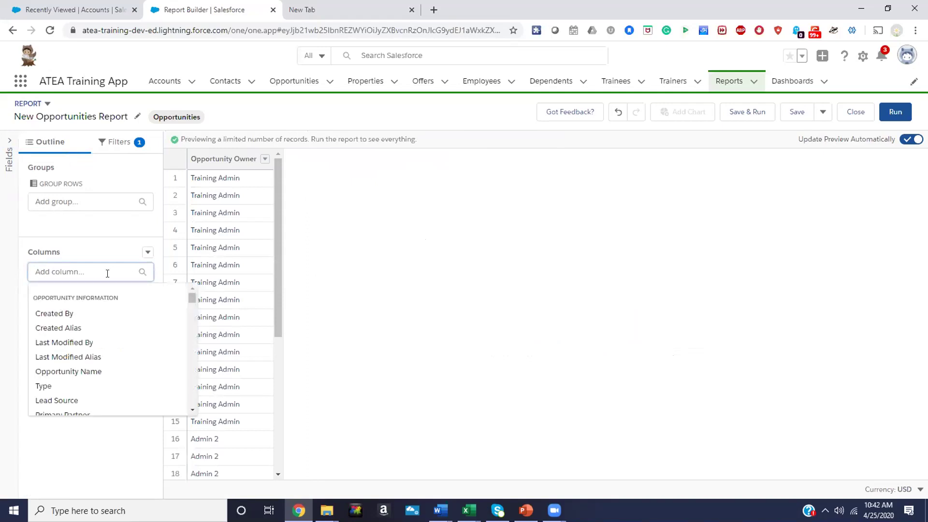
text(Cos)
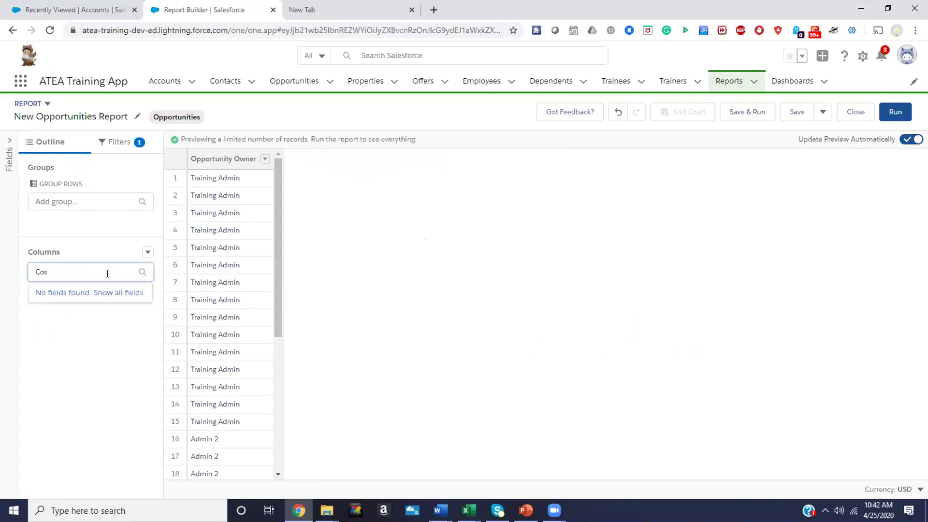
key(BackSpace)
key(BackSpace)
text(lose)
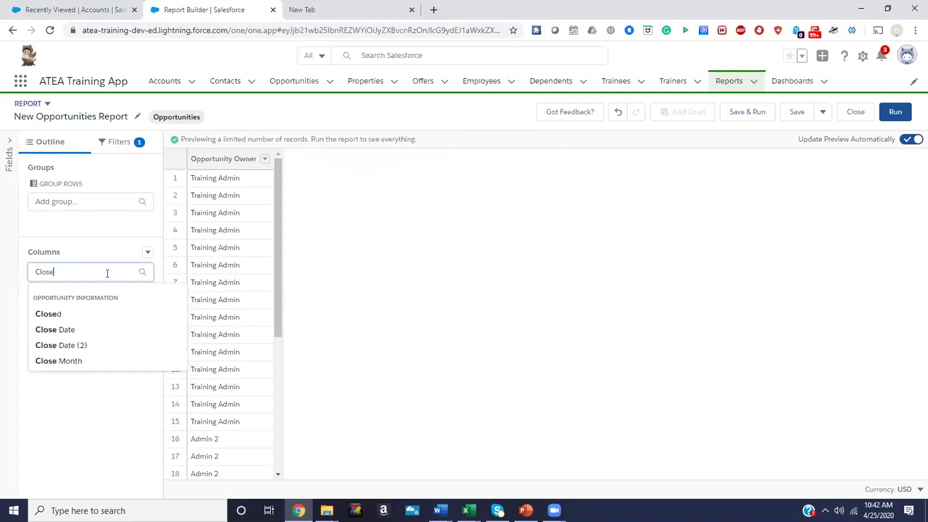
click(65, 329)
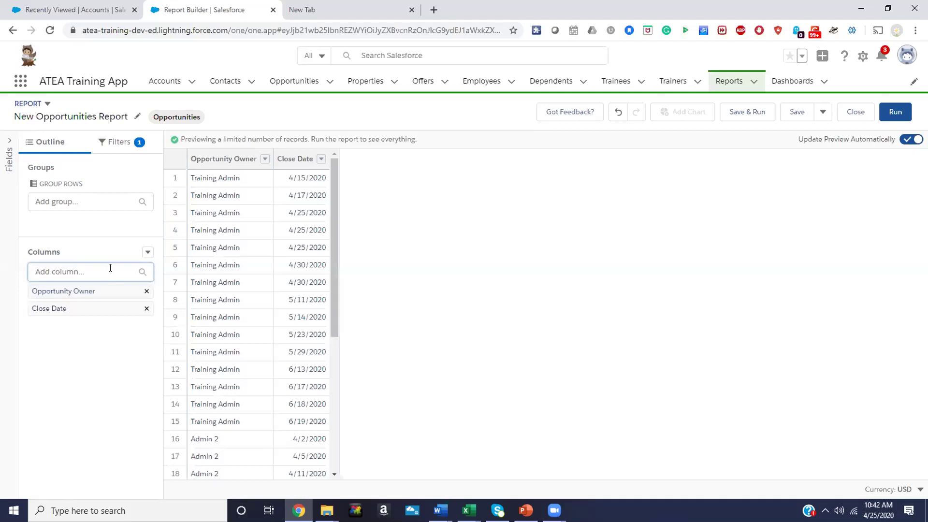
Add Amount and Stage as report columns
click(110, 268)
text(Amount)
click(52, 314)
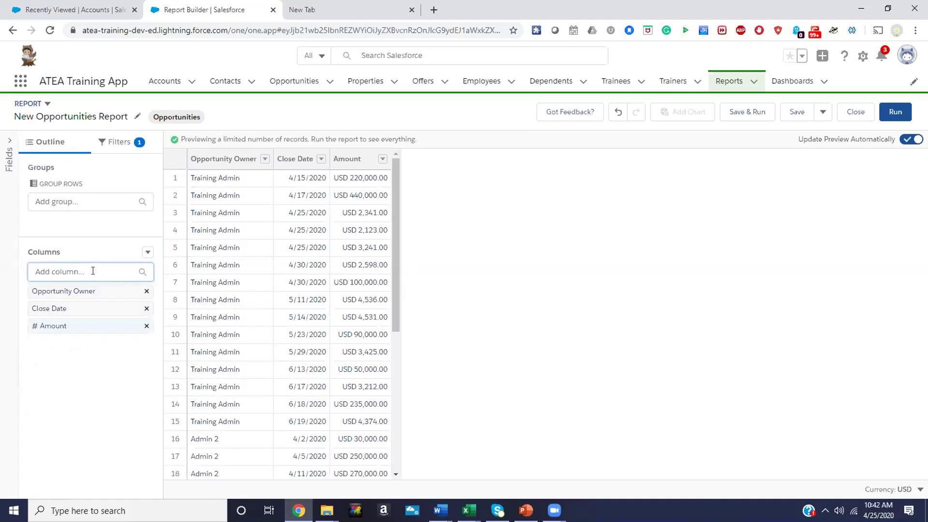
text(Stage)
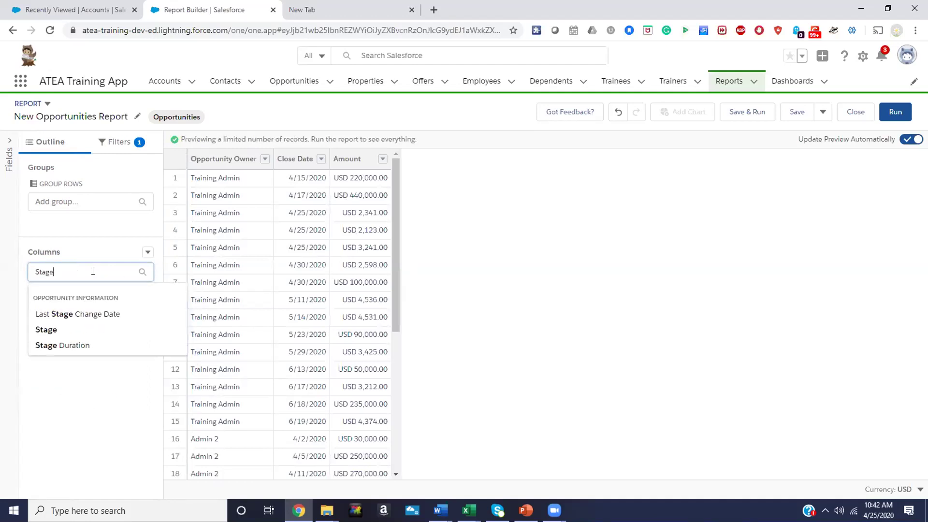
click(73, 329)
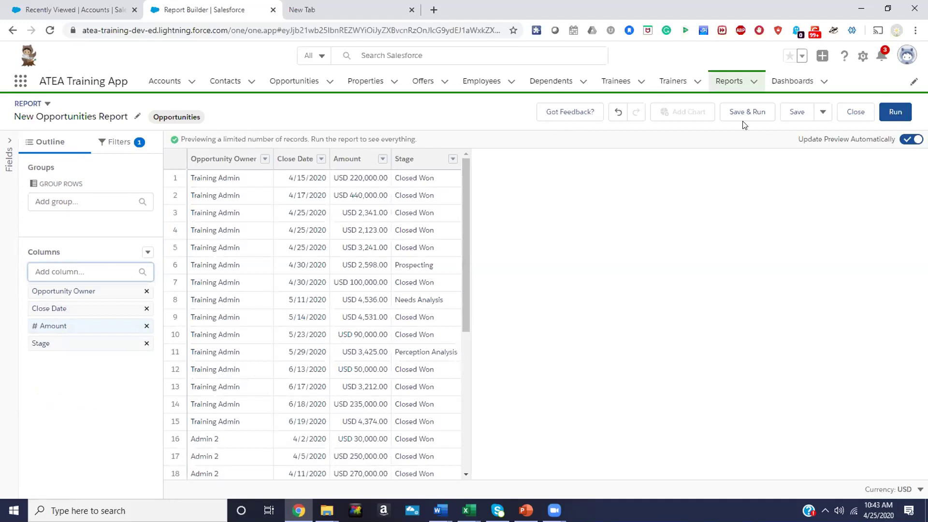
click(886, 113)
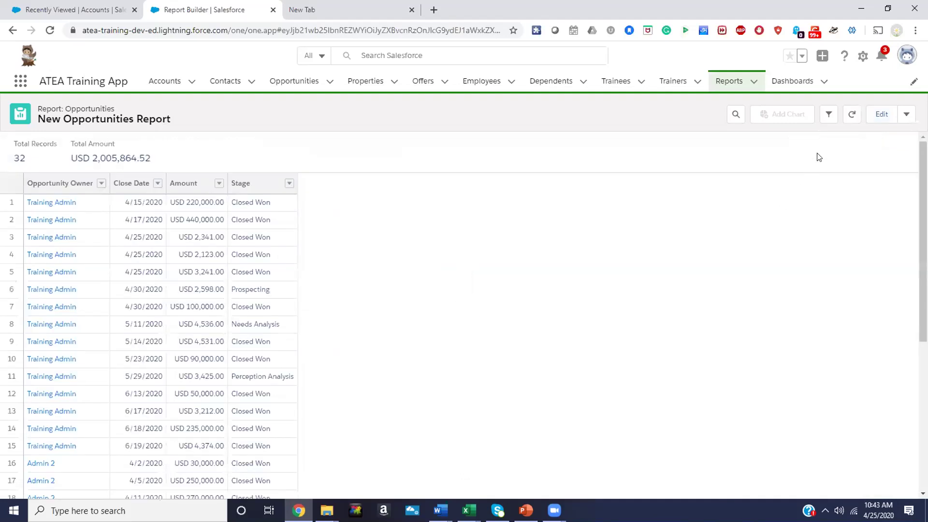
click(877, 119)
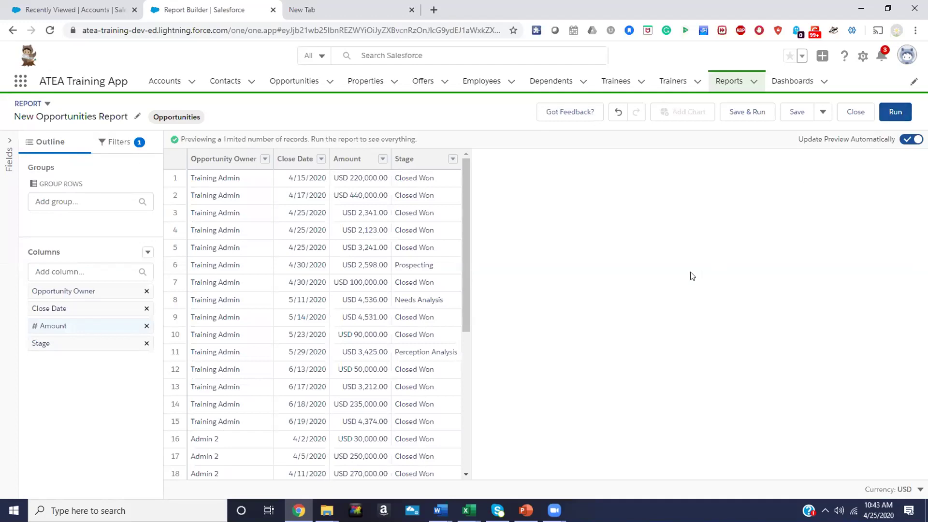
click(452, 160)
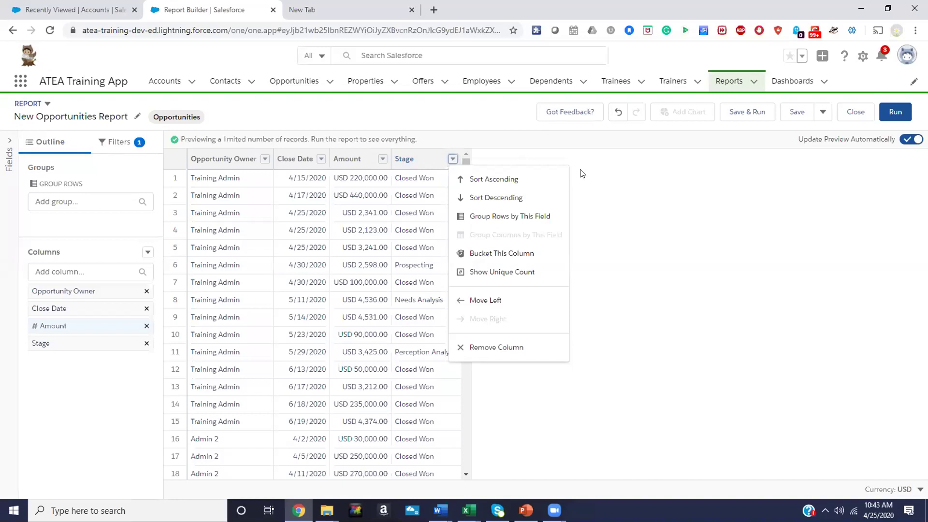
click(599, 174)
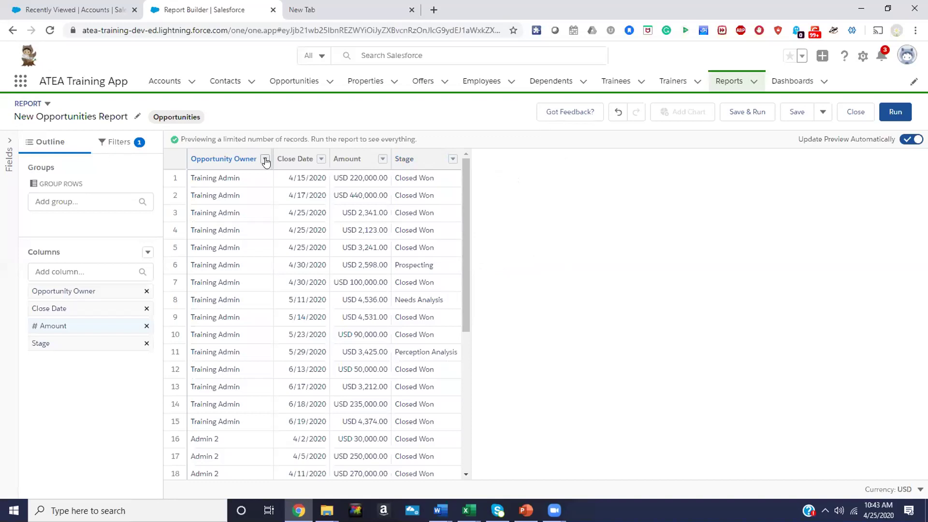
Group the rows by Opportunity Owner, then remove that owner grouping again
click(266, 160)
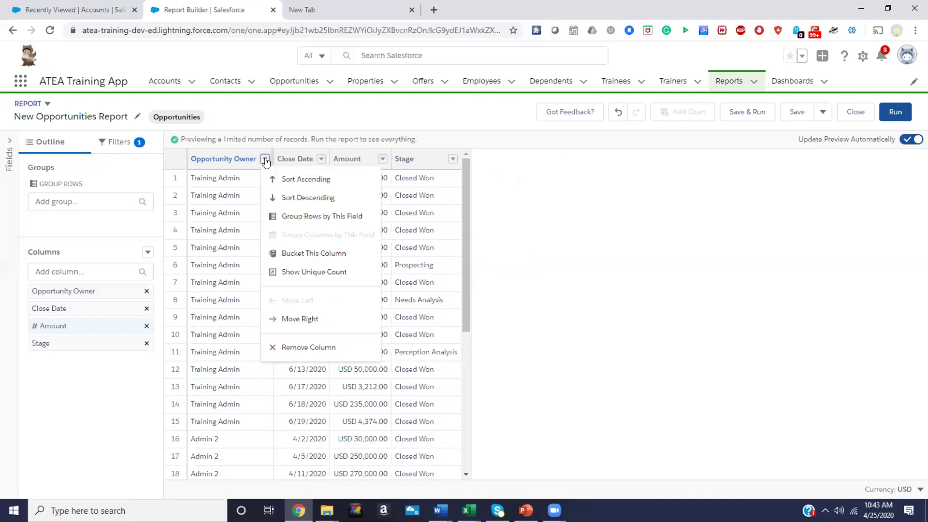
click(297, 218)
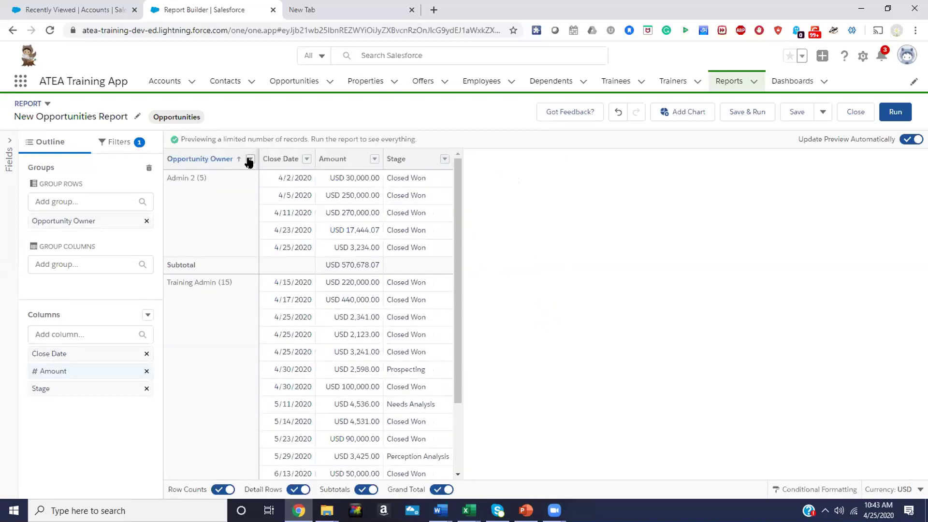
click(250, 160)
mouse_move(310, 215)
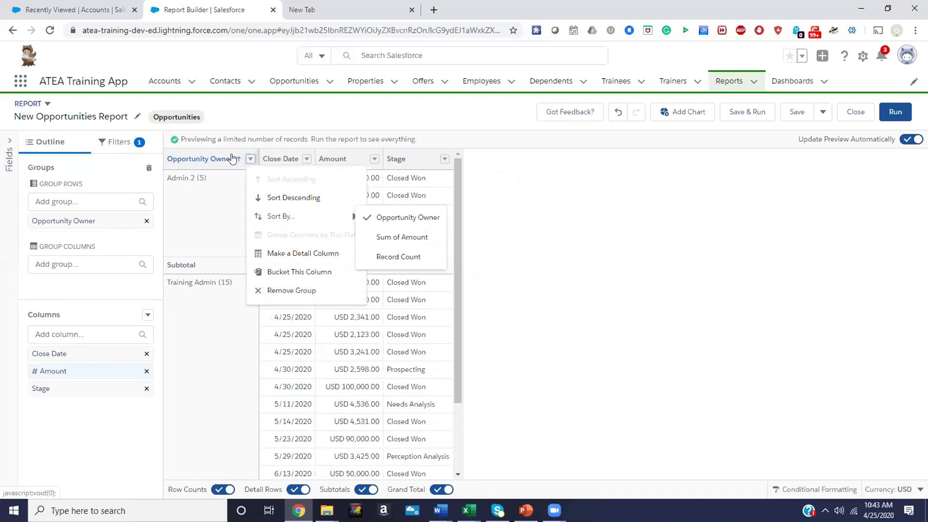
click(279, 293)
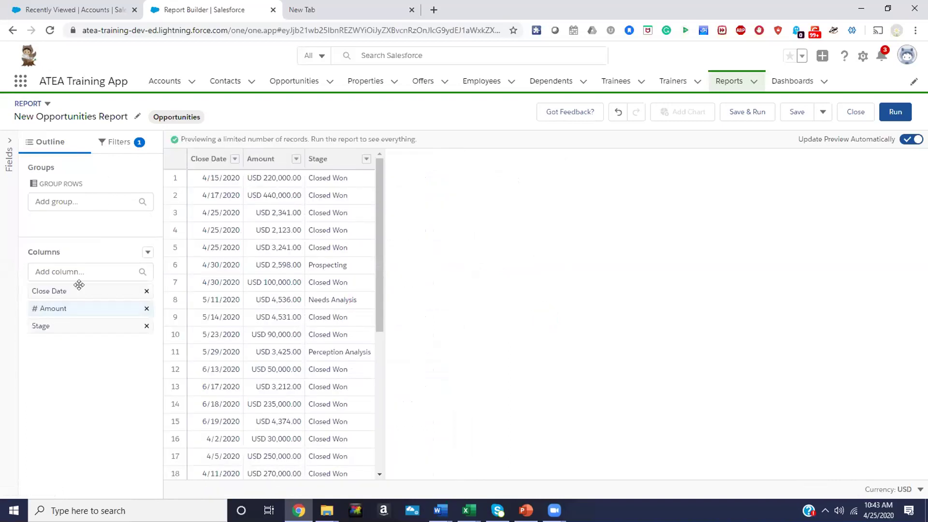
click(84, 271)
text(Owner)
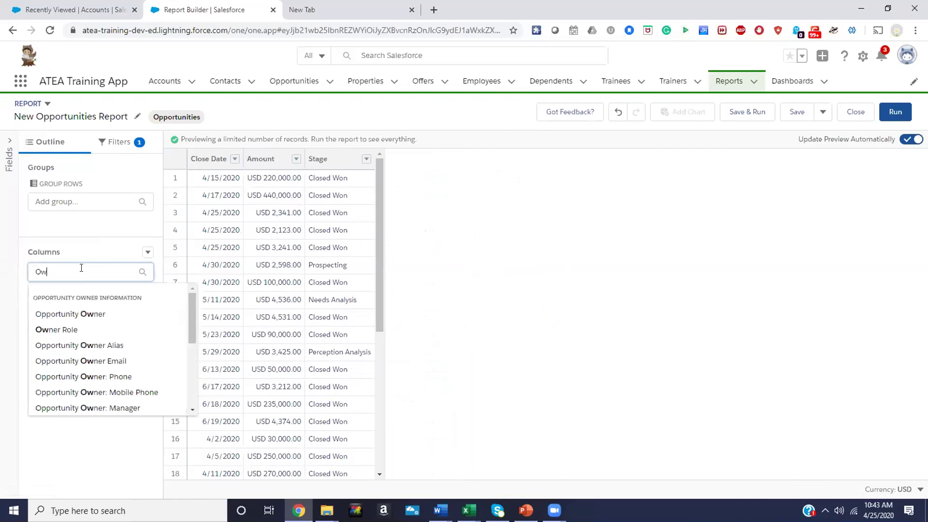
click(69, 314)
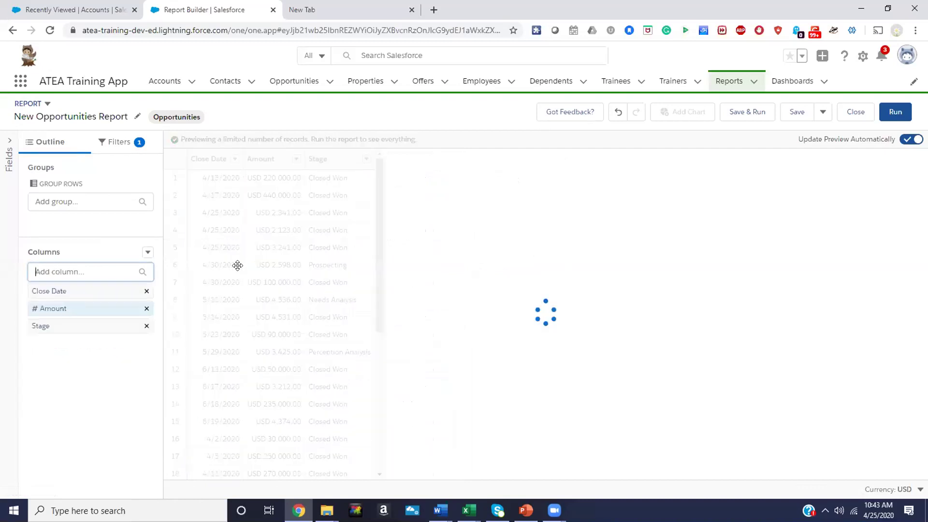
drag(419, 154, 263, 177)
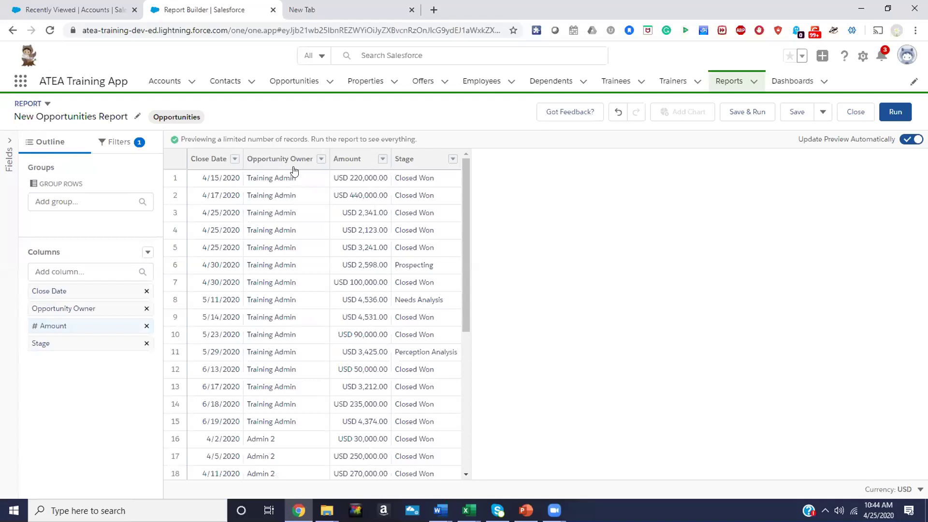
click(322, 159)
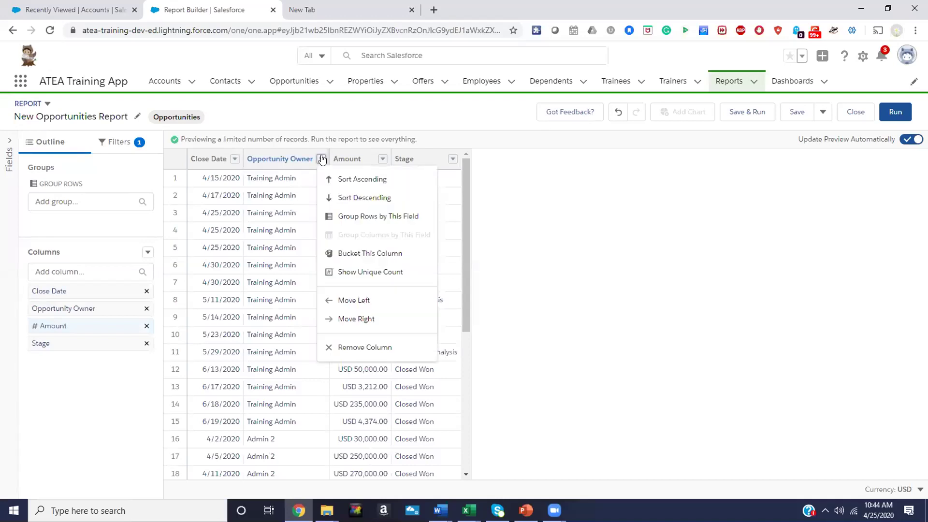
click(632, 178)
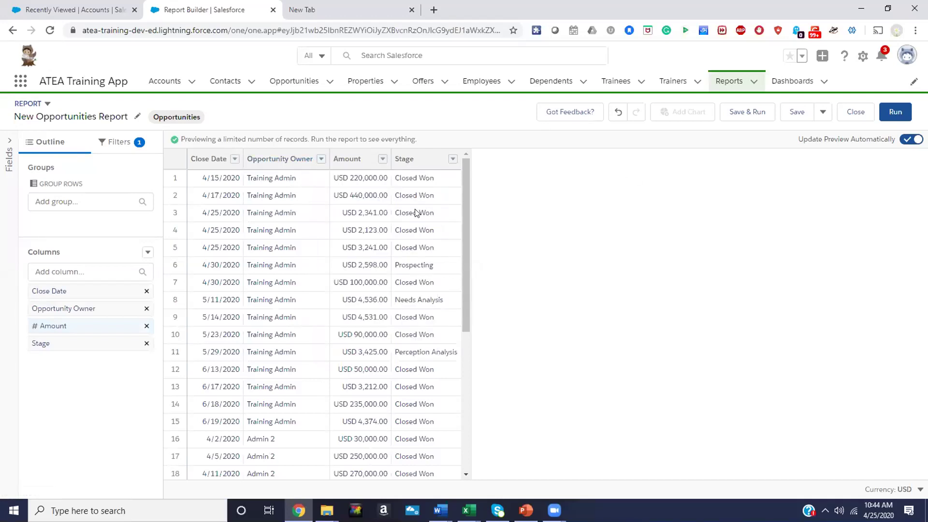
drag(290, 162, 216, 145)
click(541, 231)
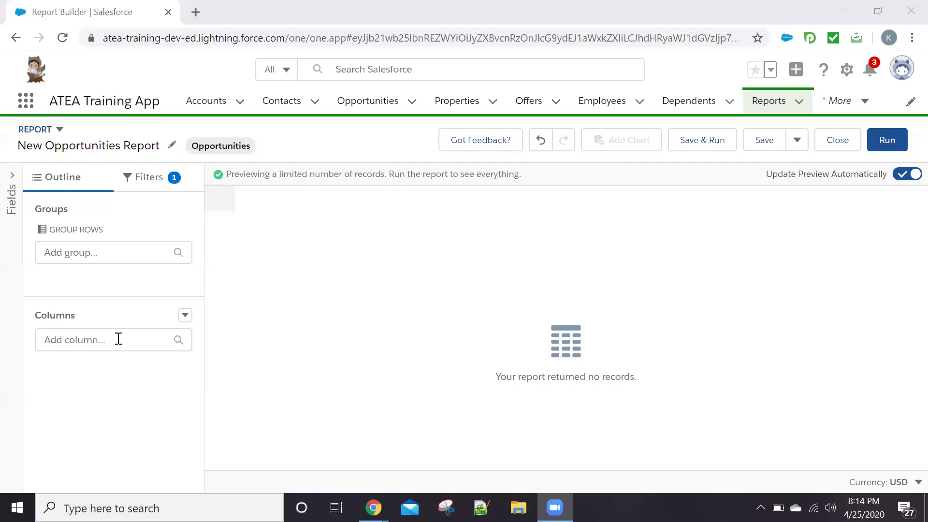
Add Opportunity Owner and Close Date as report columns
click(118, 338)
text(opp)
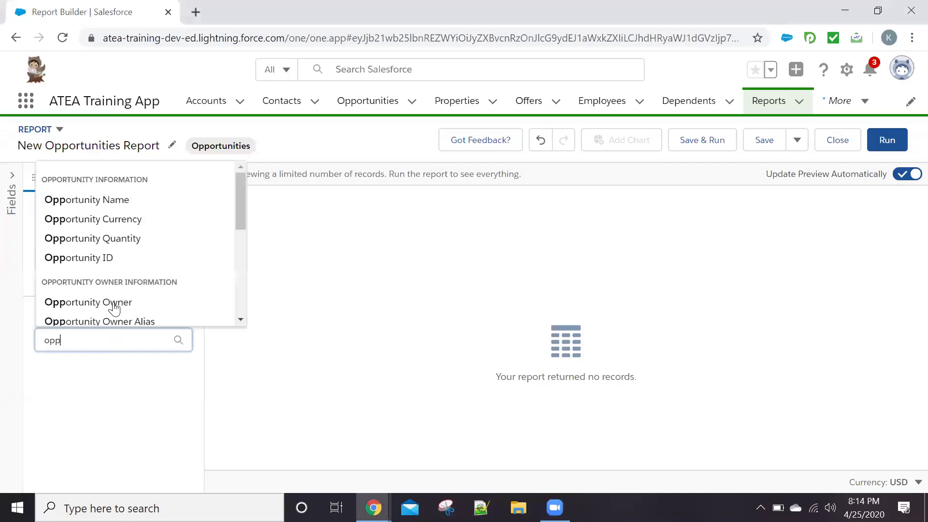
click(114, 302)
click(100, 337)
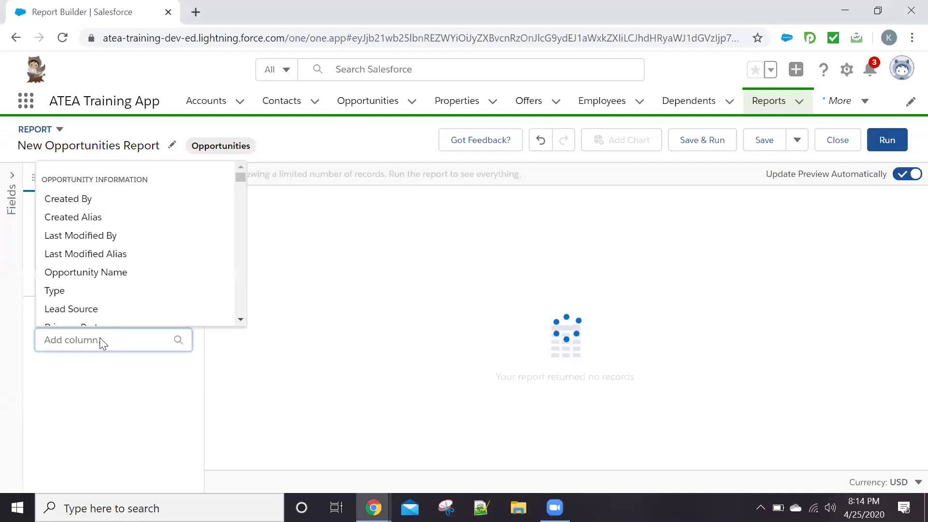
text(co)
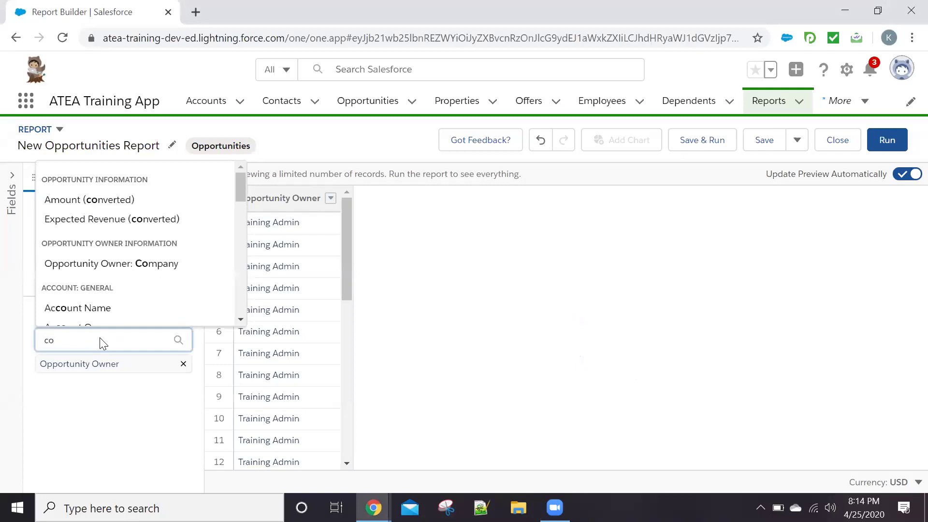
key(BackSpace)
text(lose)
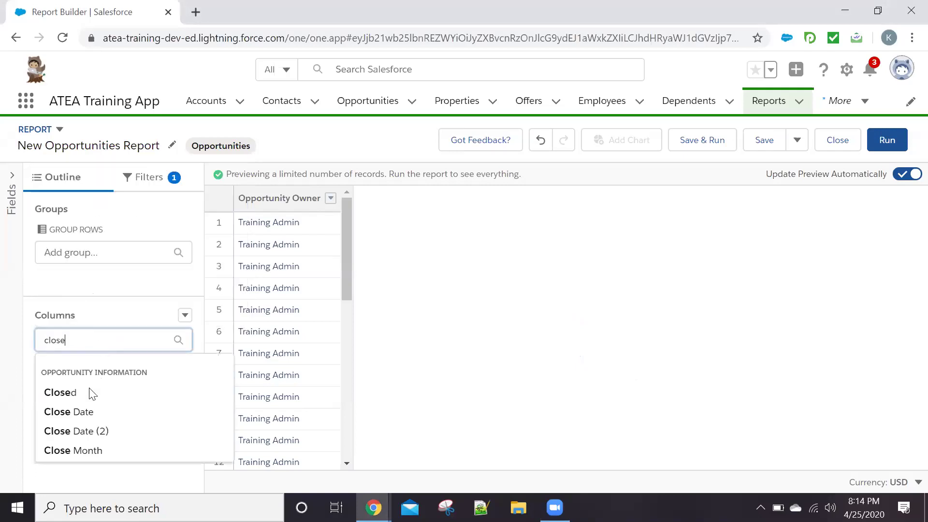
click(83, 411)
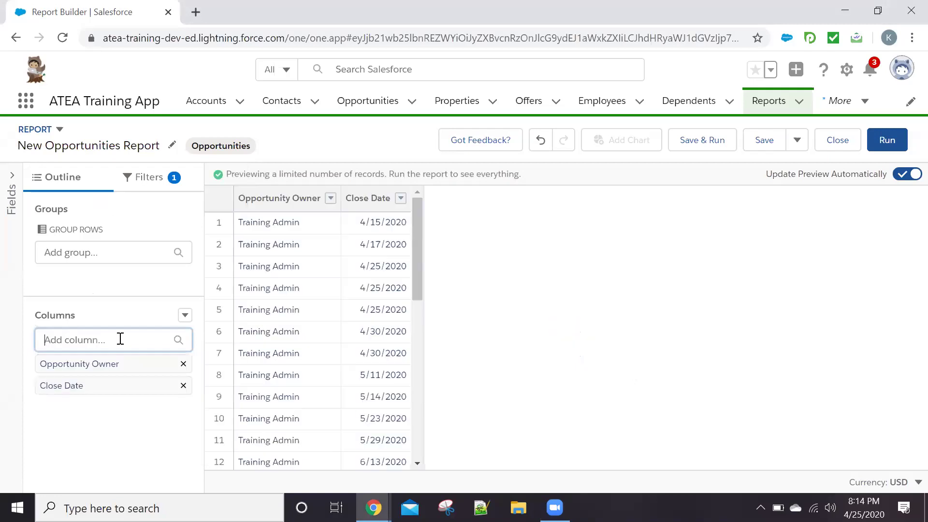
Add Amount and Stage columns, then group the rows by Opportunity Owner
click(118, 340)
text(amou)
key(Return)
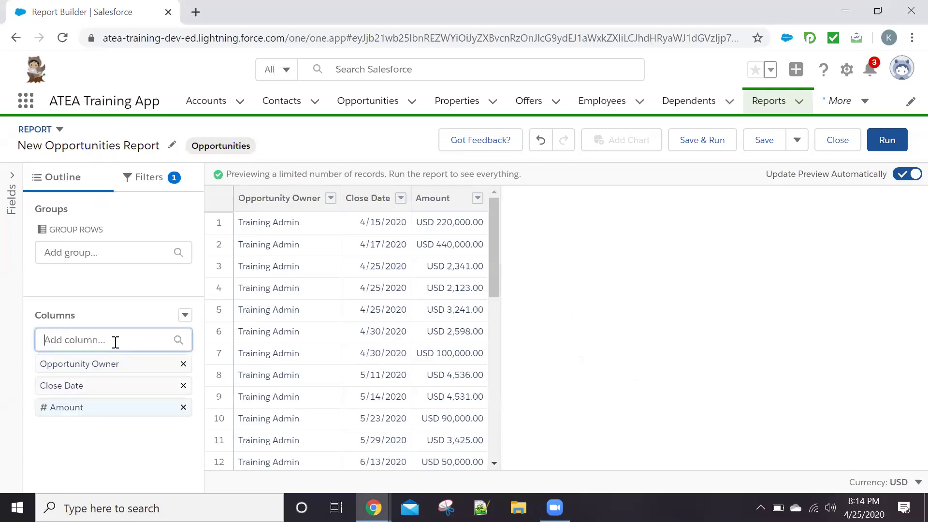
text(Sta)
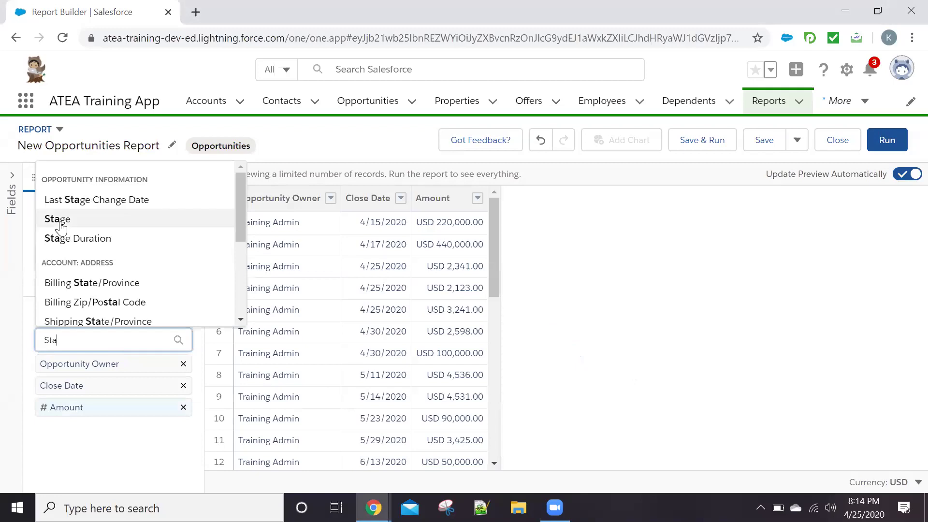
key(Return)
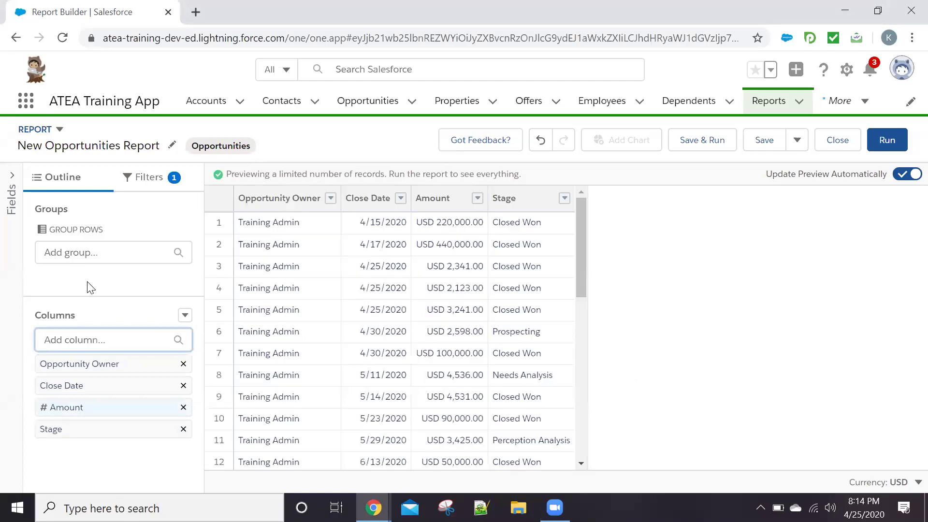
drag(279, 199, 109, 282)
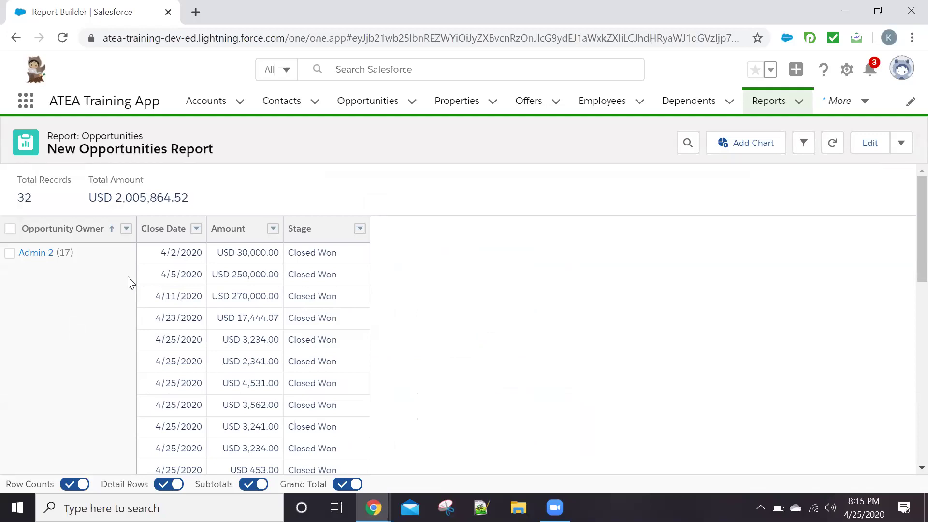
Scroll through the 32 owner-grouped records and pick up the Close Date column
scroll(102, 225, down, 10)
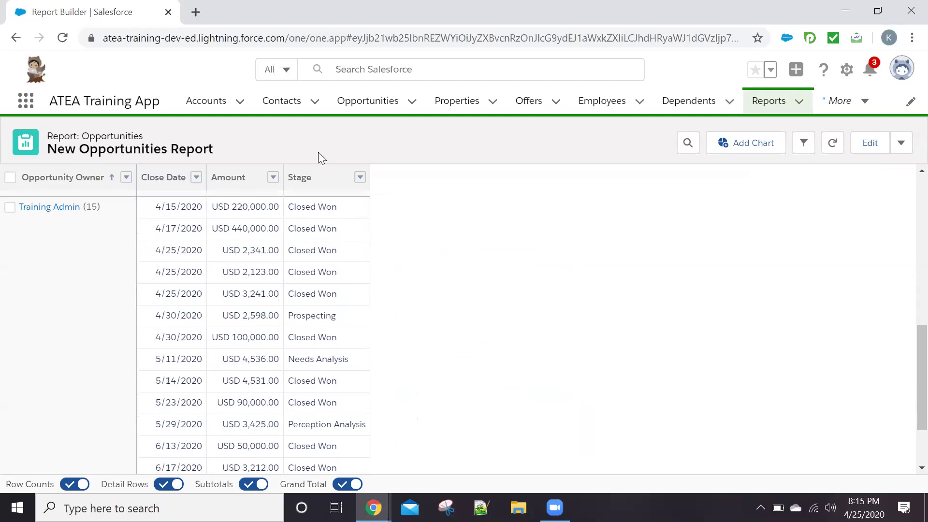
scroll(257, 297, up, 10)
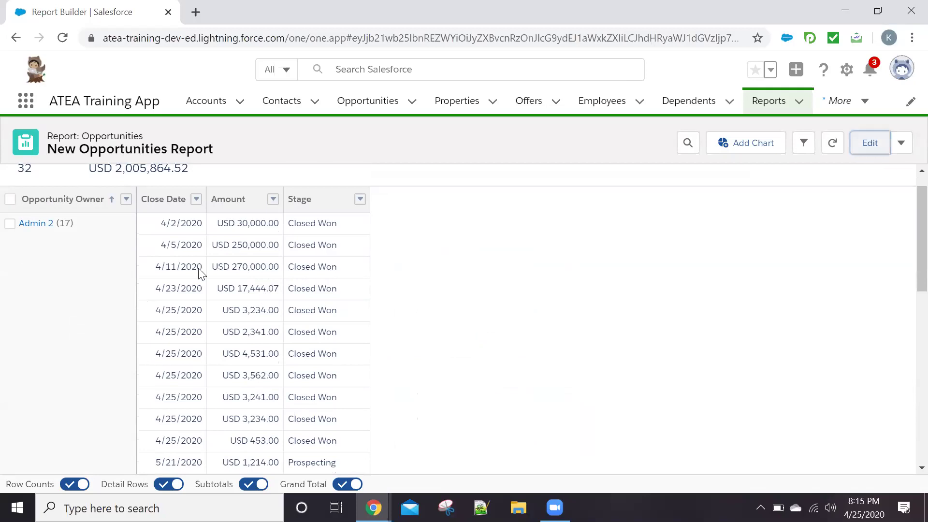
click(364, 203)
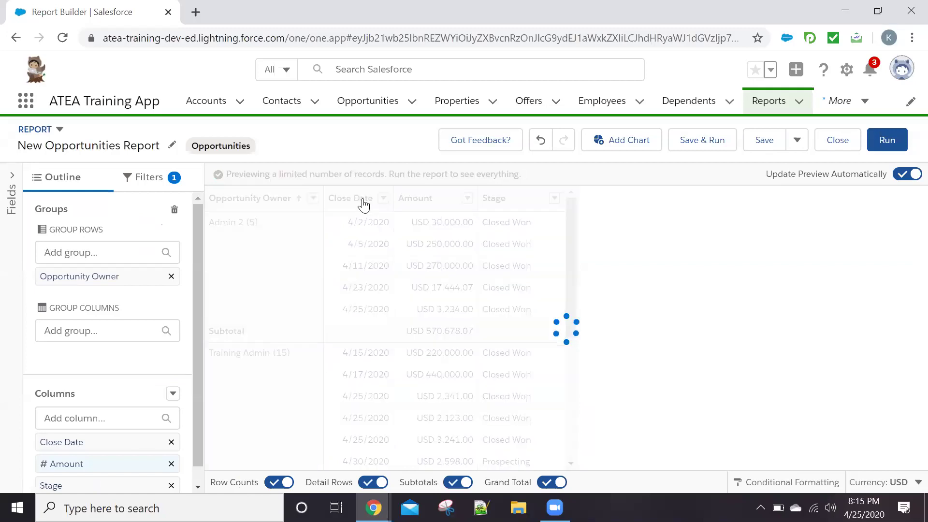
Group the report columns by Close Date, bucketed by calendar month
drag(364, 203, 108, 359)
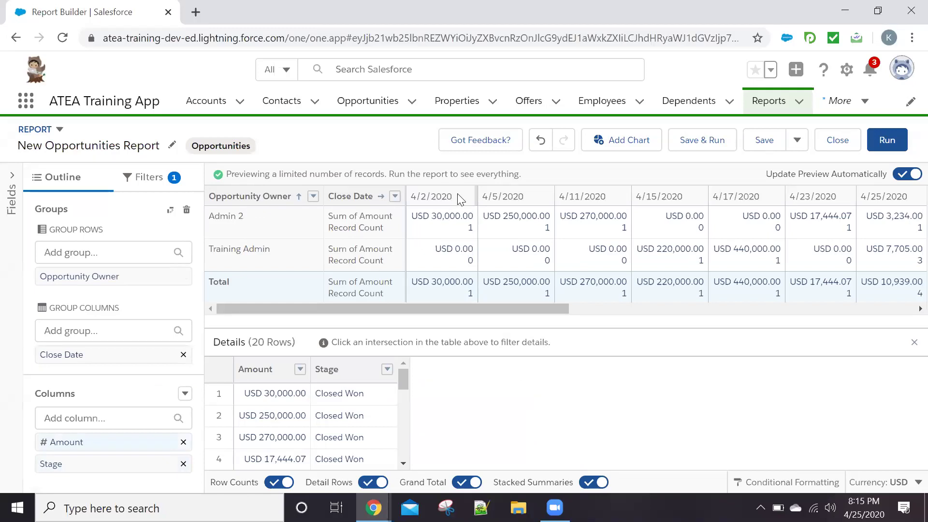
click(395, 196)
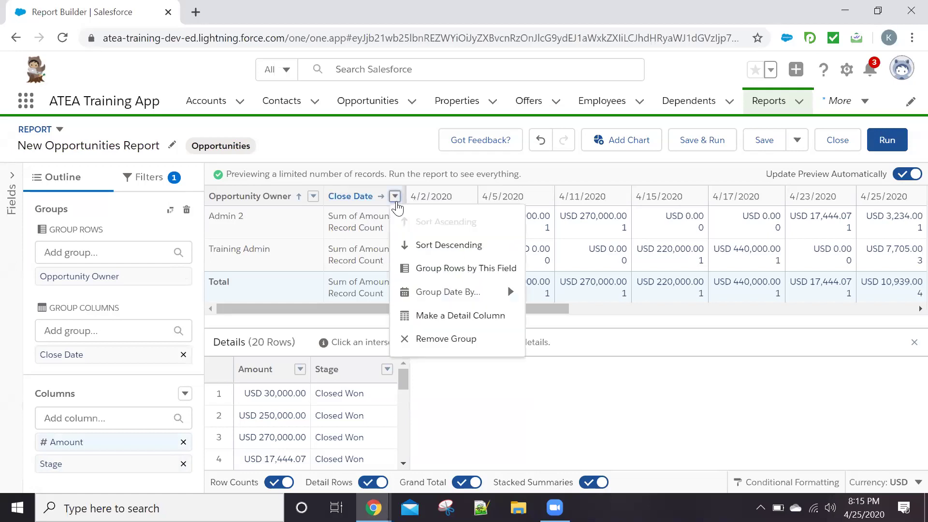
mouse_move(520, 288)
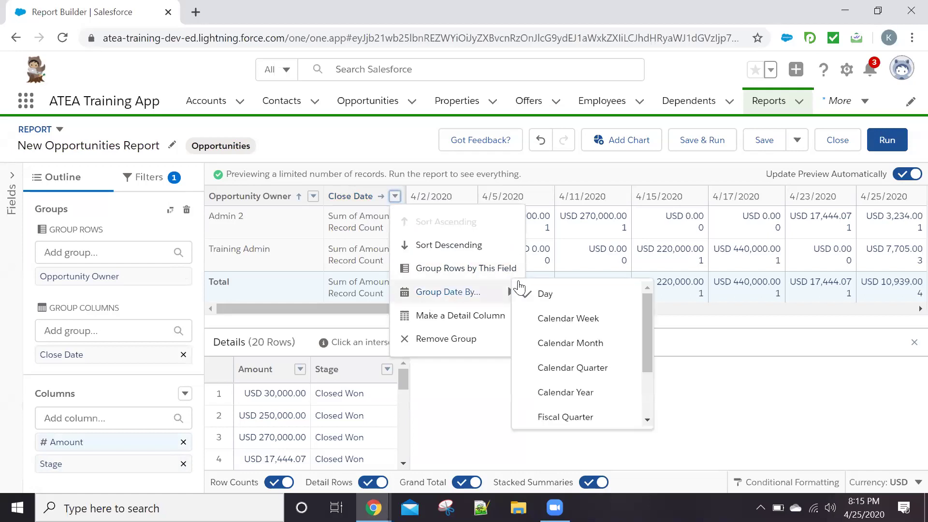
click(574, 348)
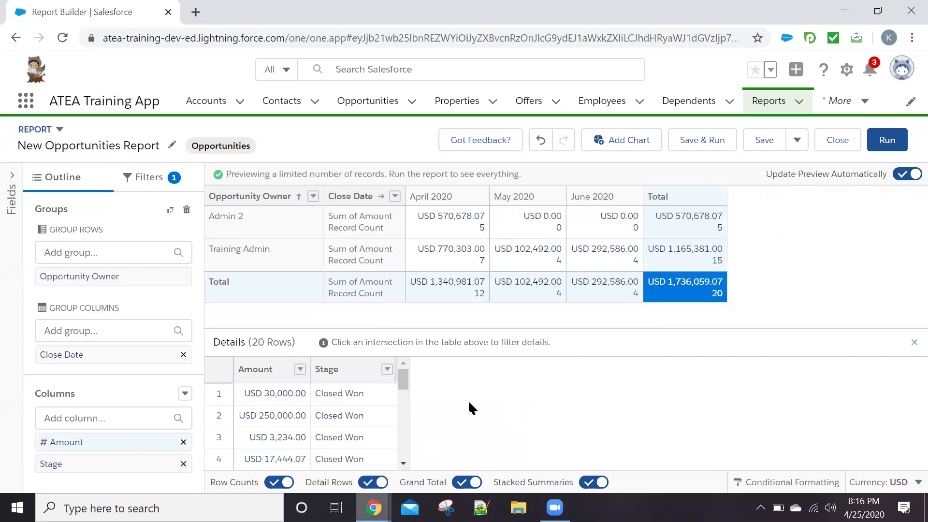
mouse_move(373, 508)
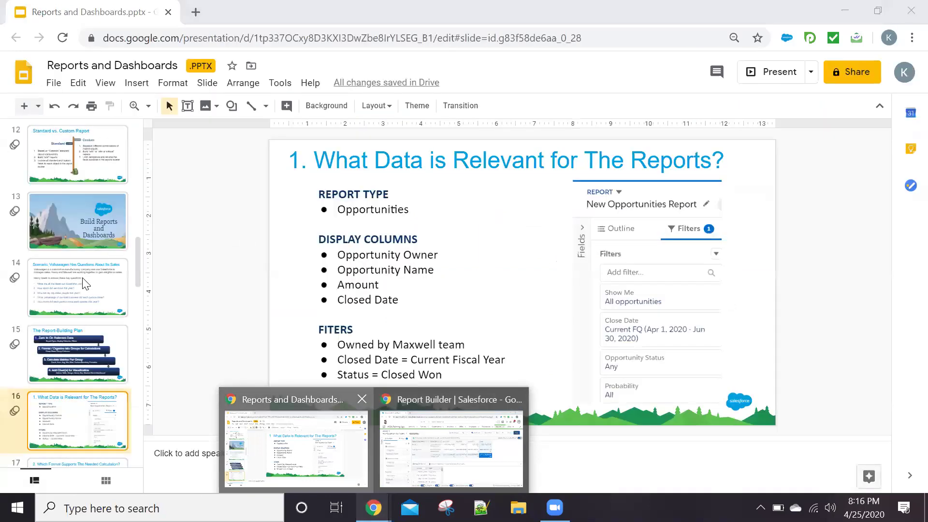
click(83, 279)
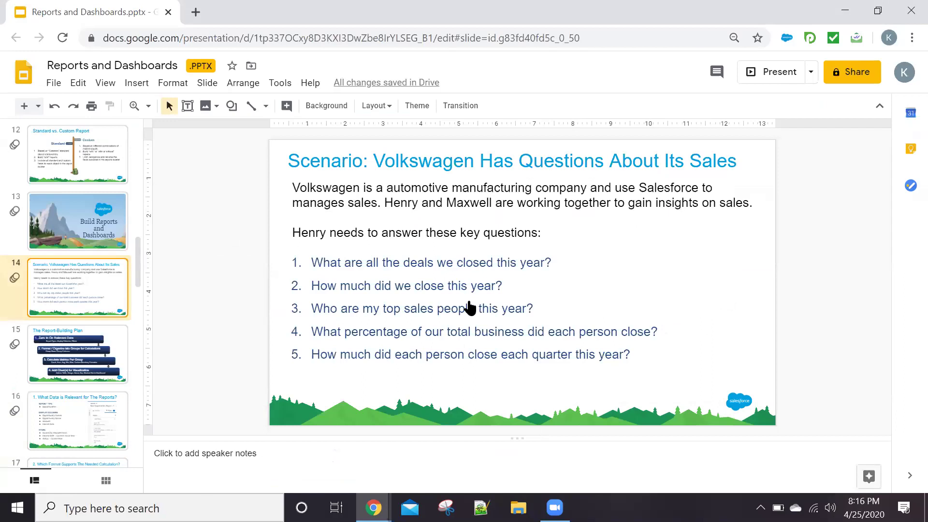
key(alt+Tab)
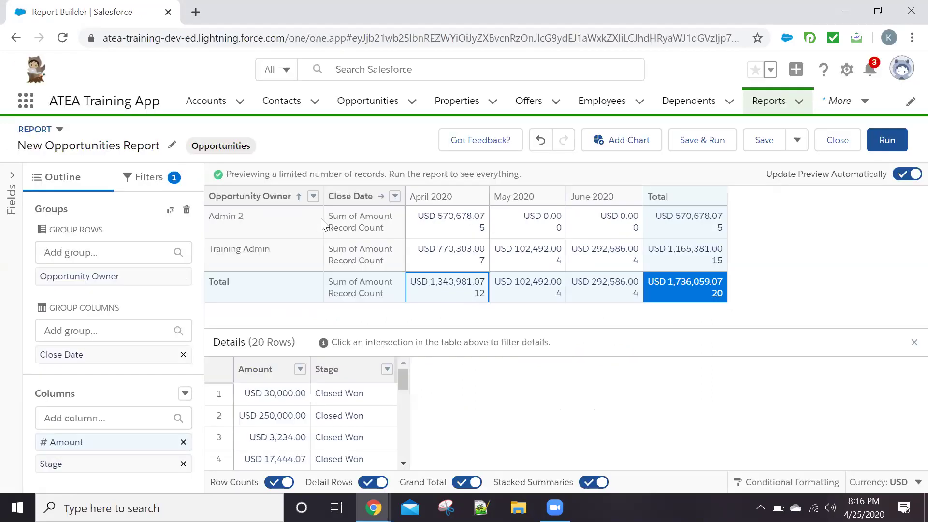
Filter the report to Closed opportunities, then show its groups and columns outline
click(146, 180)
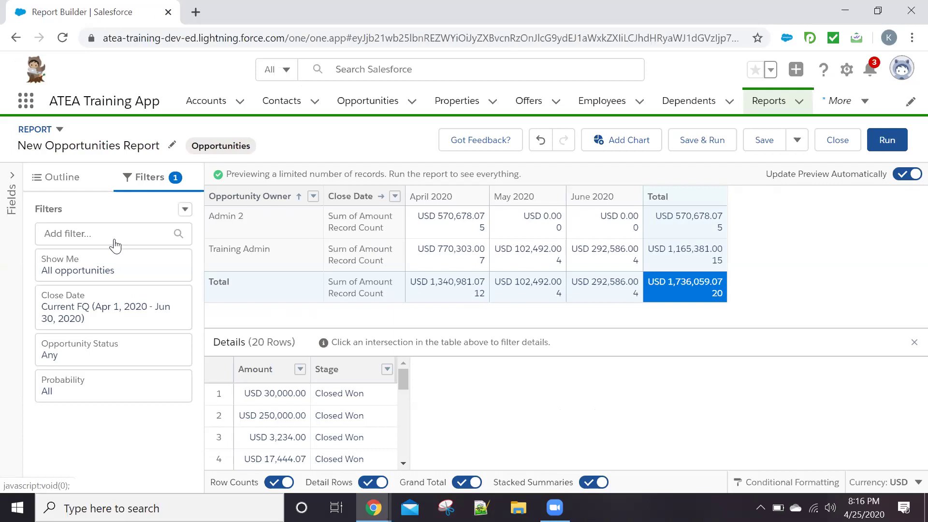
click(88, 272)
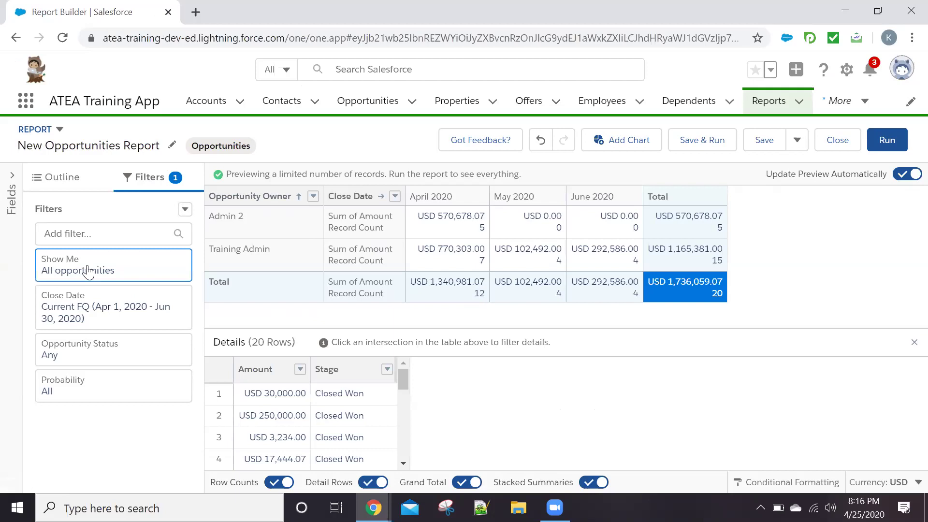
click(109, 360)
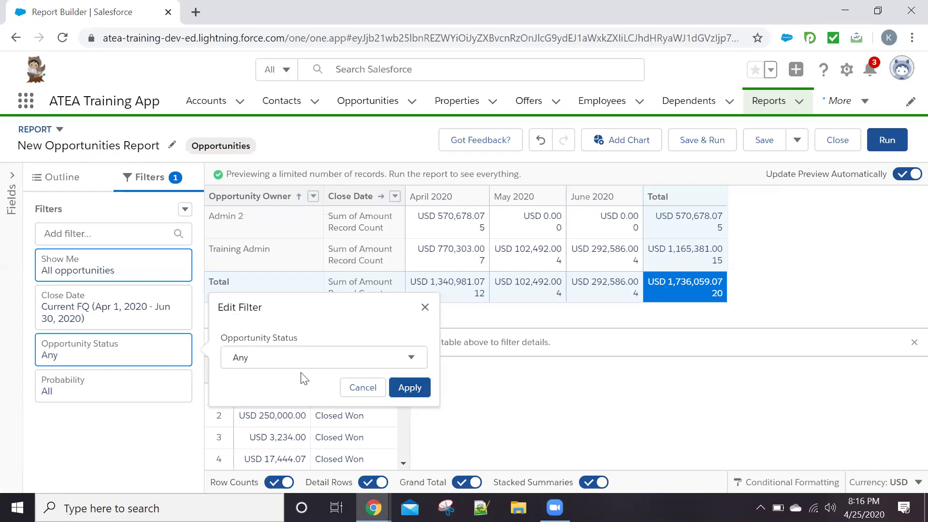
click(411, 368)
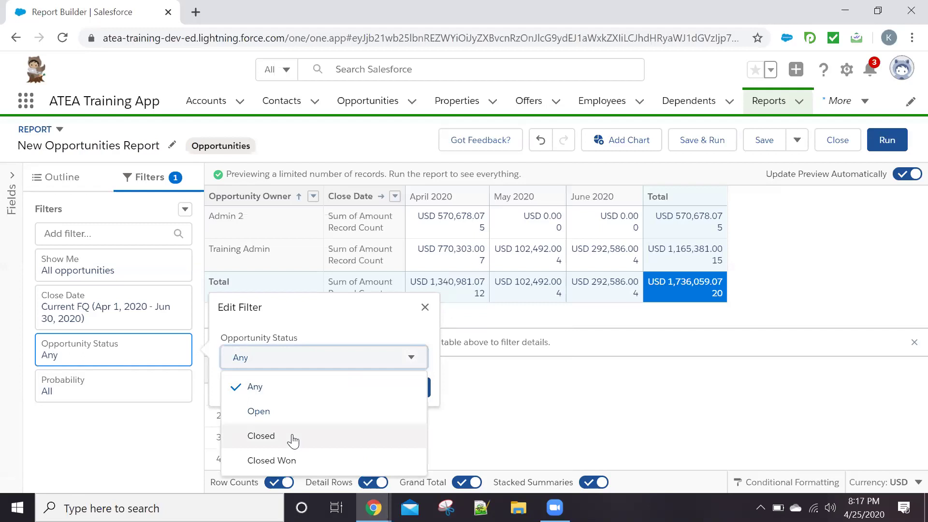
click(292, 435)
click(412, 389)
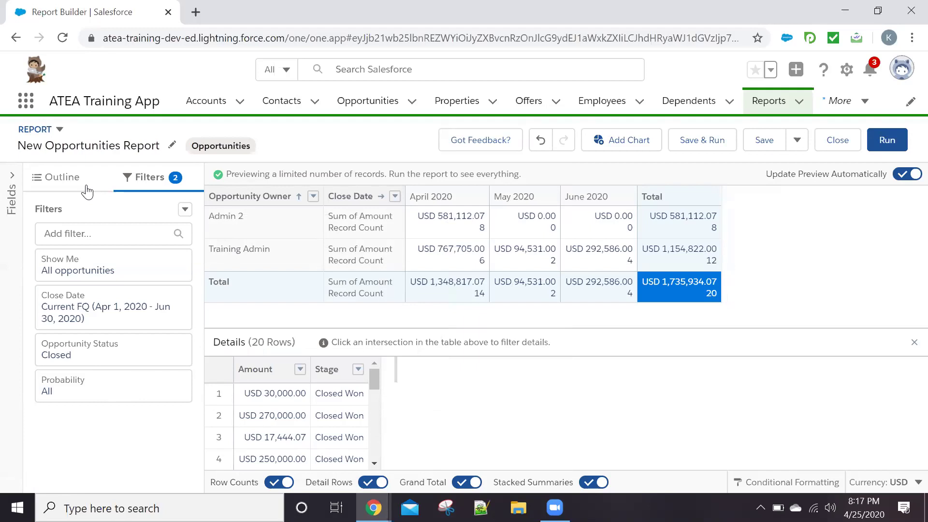
click(66, 177)
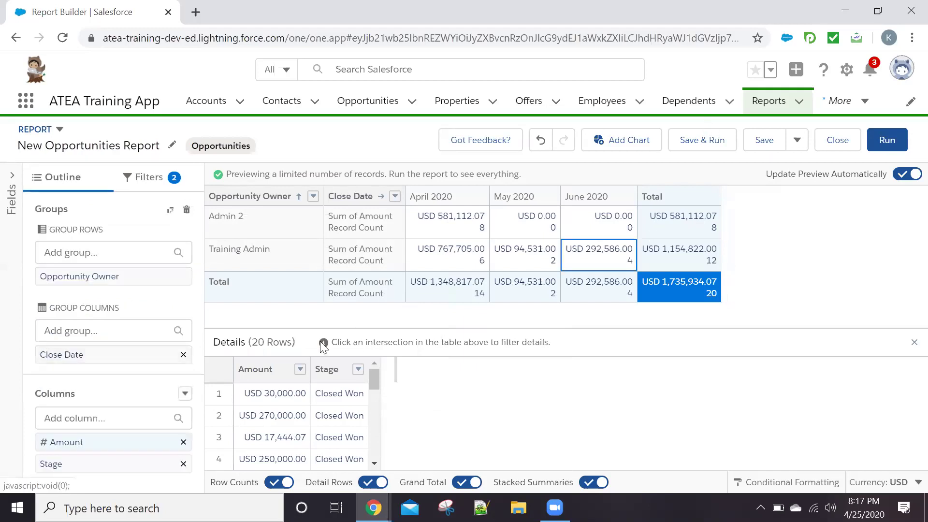
Turn off the Sum summary on the Amount column
click(160, 444)
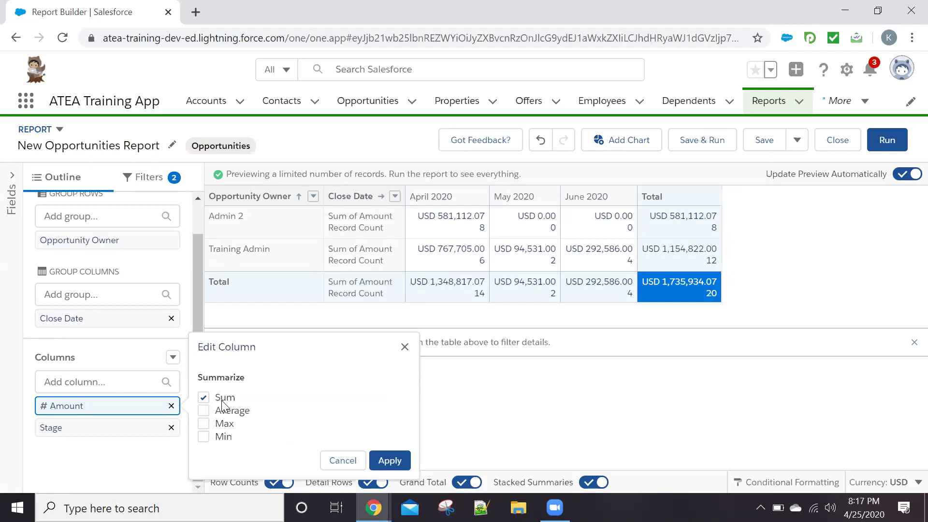
click(223, 400)
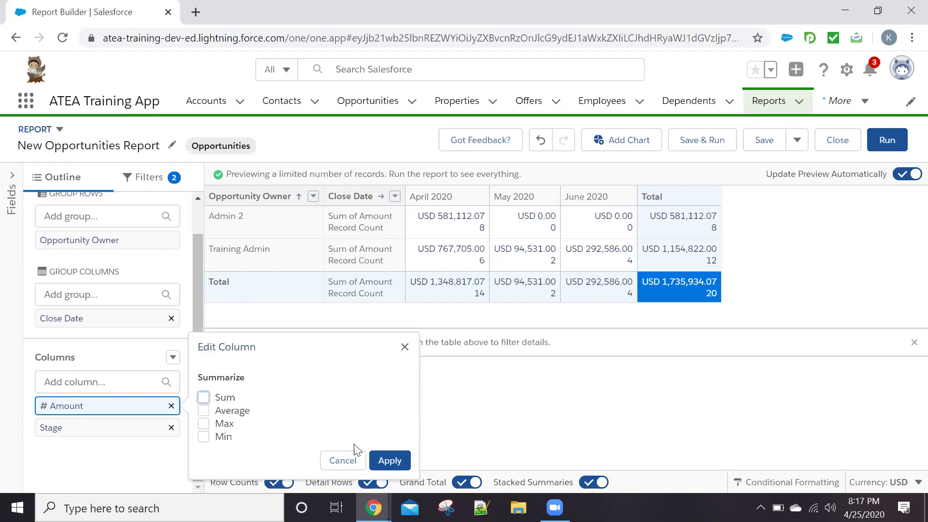
click(389, 463)
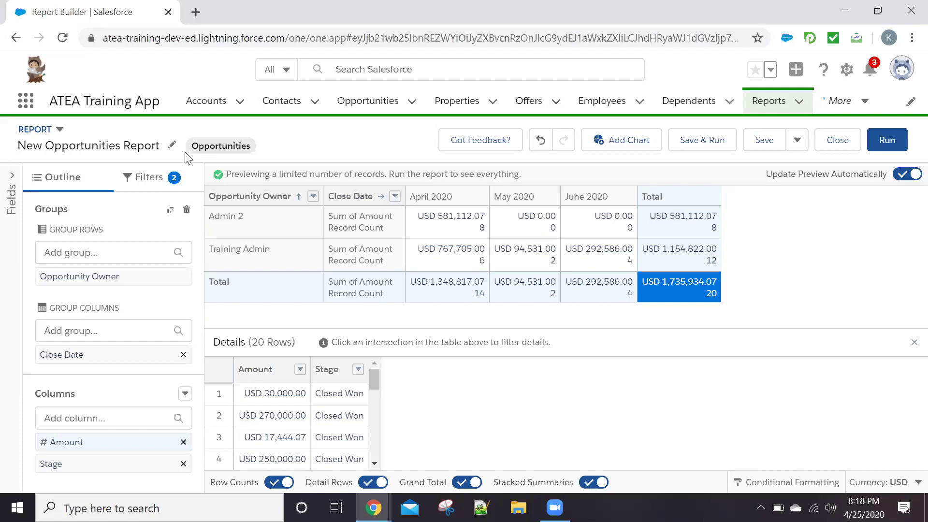
Start a new summary formula column from the Columns options
click(143, 177)
click(99, 177)
click(138, 401)
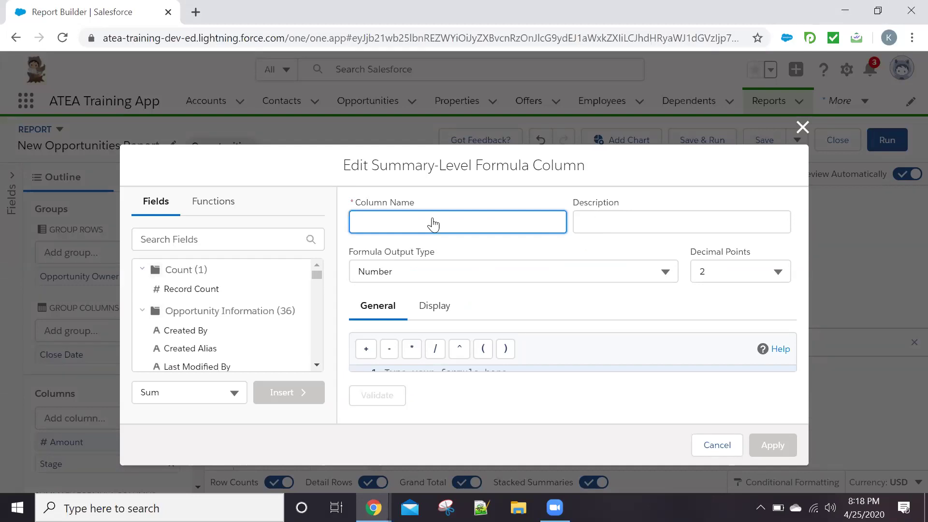
Name the formula column '% OF Deals' and zoom the browser page to 90%
text(% OF Deals)
key(Tab)
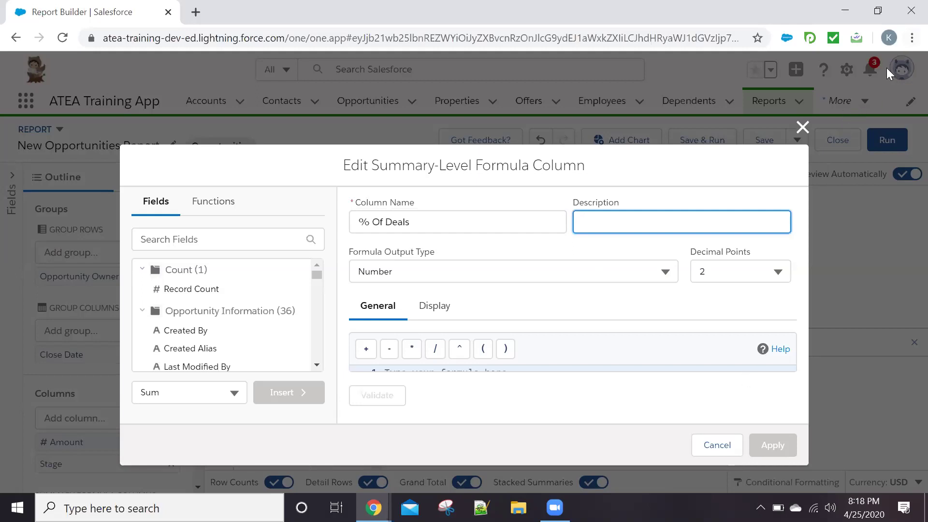
click(912, 38)
click(816, 172)
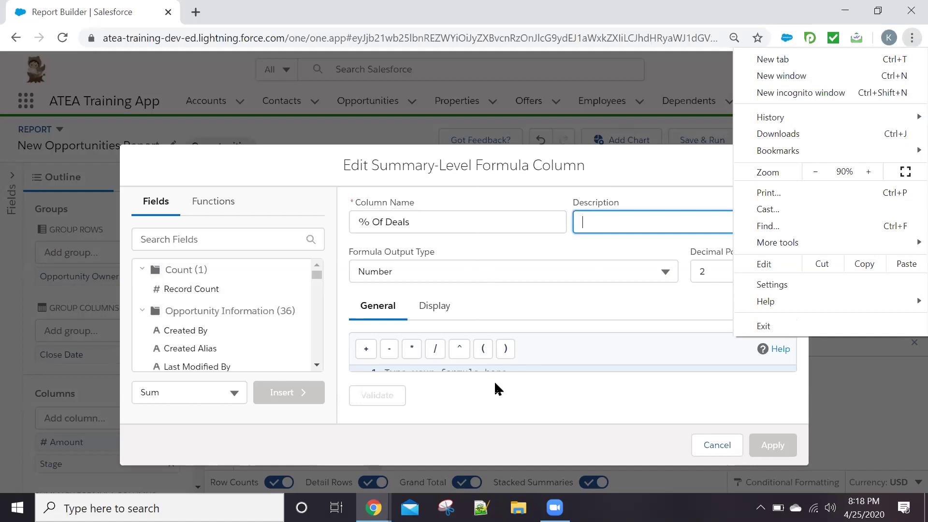
Start the formula with the summed Amount followed by a division sign
click(213, 220)
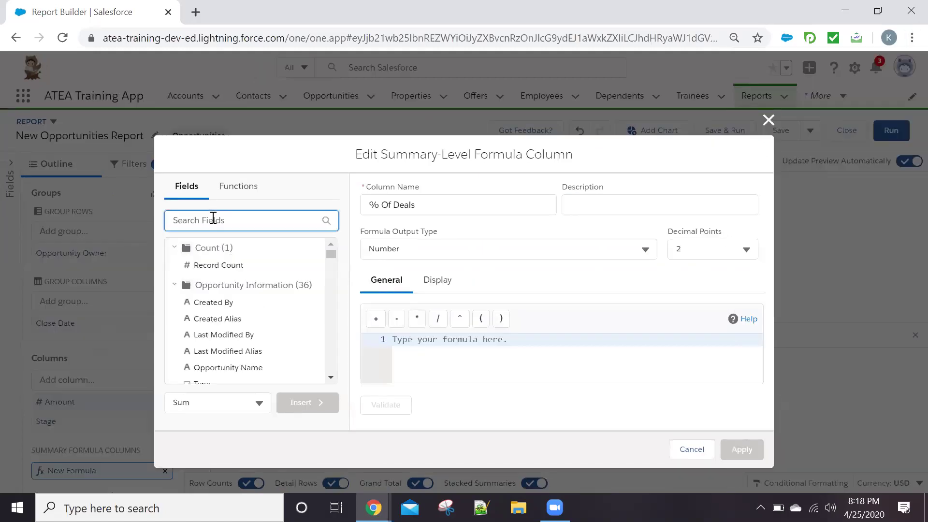
text(am)
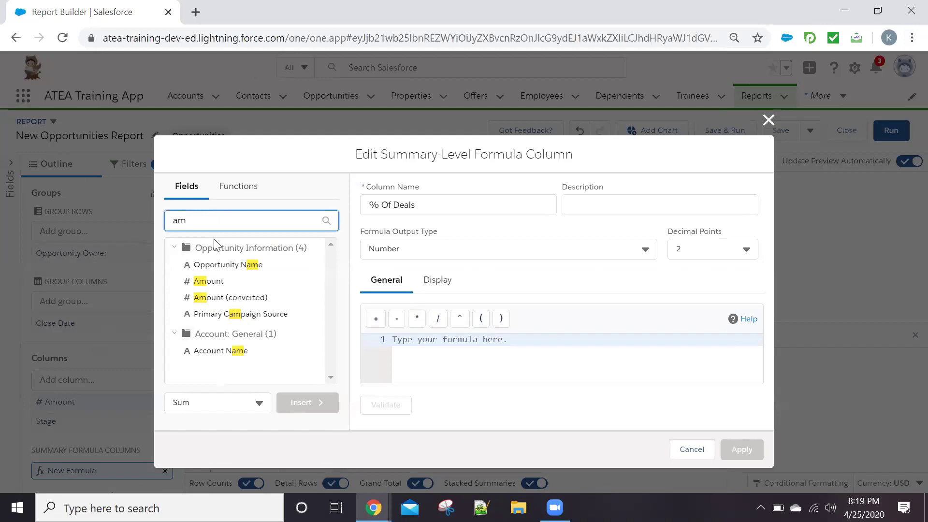
click(206, 282)
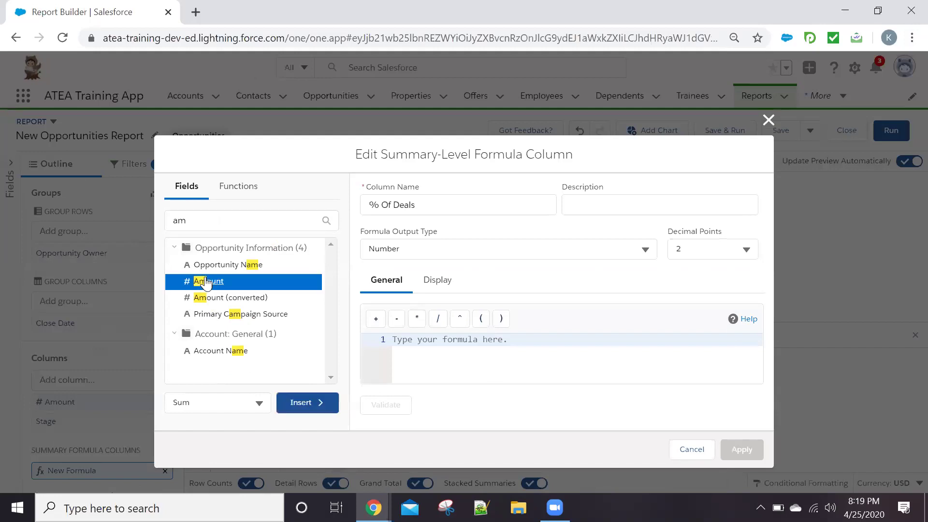
drag(206, 282, 396, 345)
text(/)
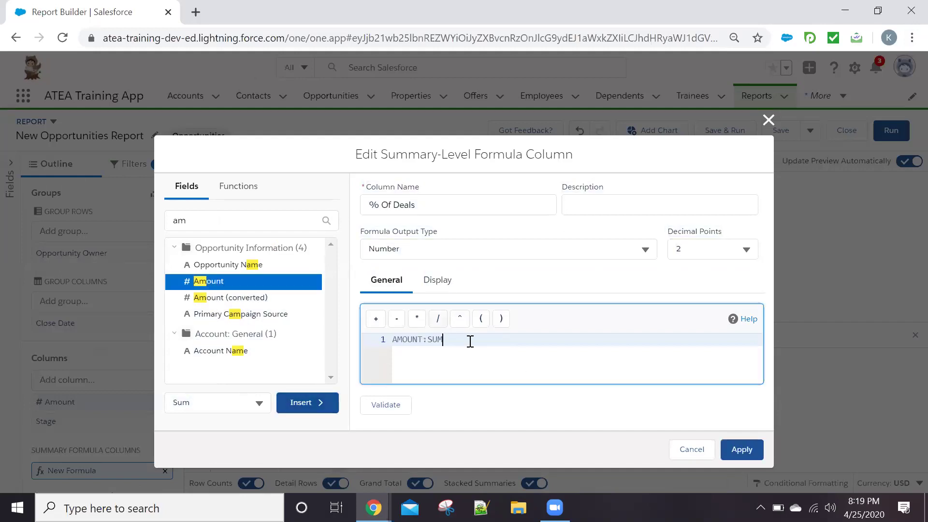
text(()
key(BackSpace)
key(BackSpace)
Search the field list for a divisor ('pr', 'ac', 're') before turning to functions
click(286, 220)
key(BackSpace)
key(BackSpace)
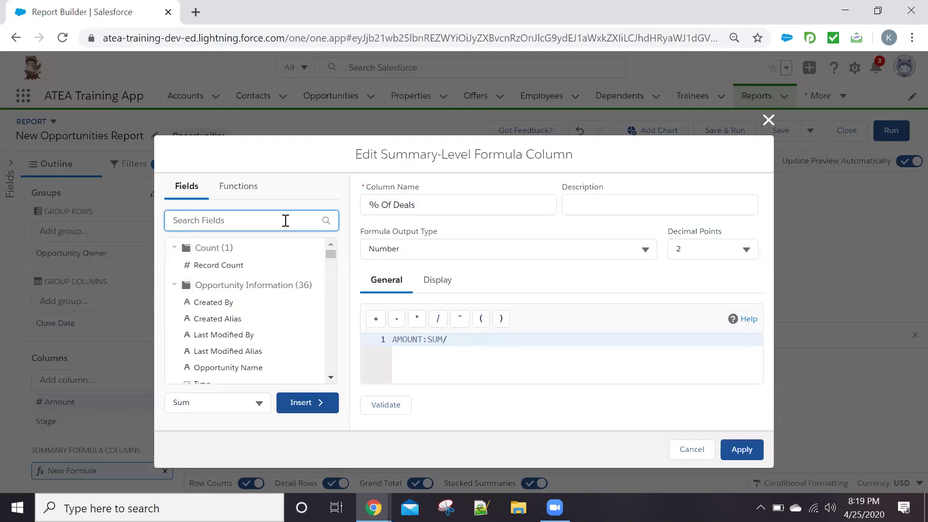
text(p)
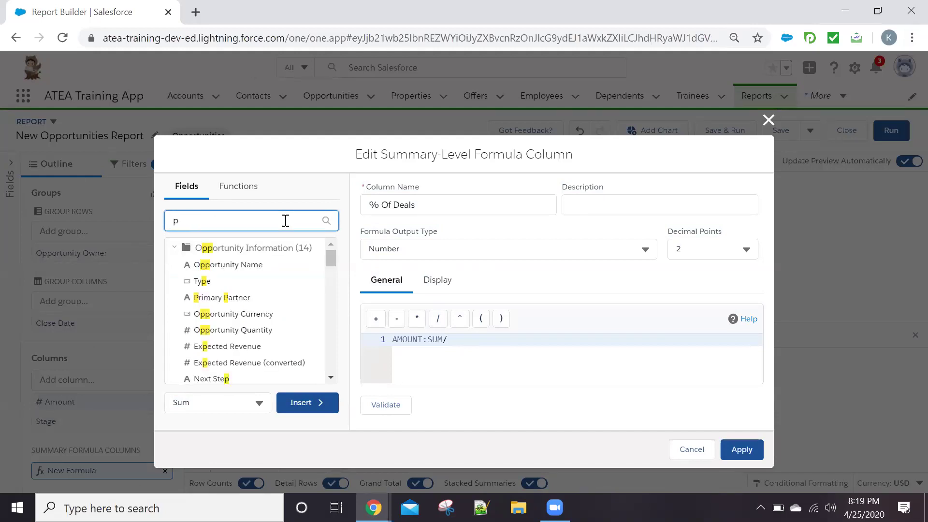
text(r)
key(BackSpace)
text(ac)
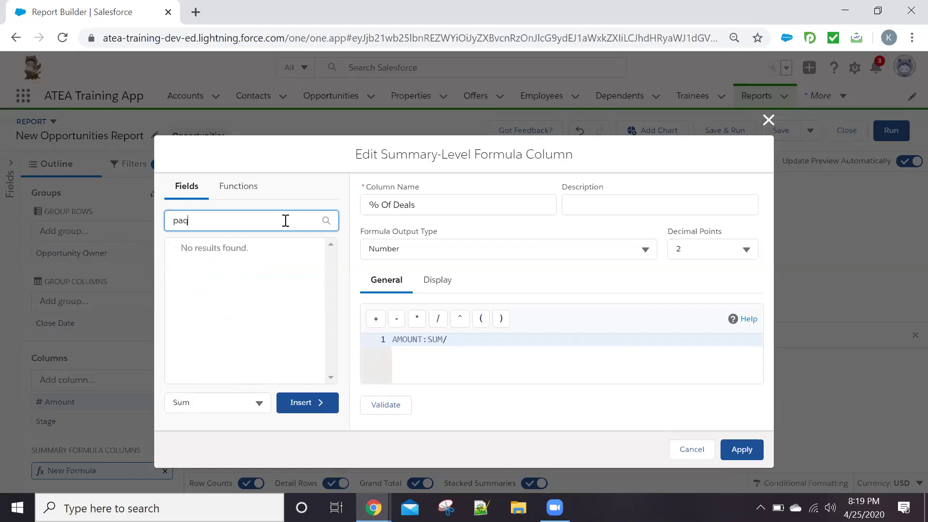
key(BackSpace)
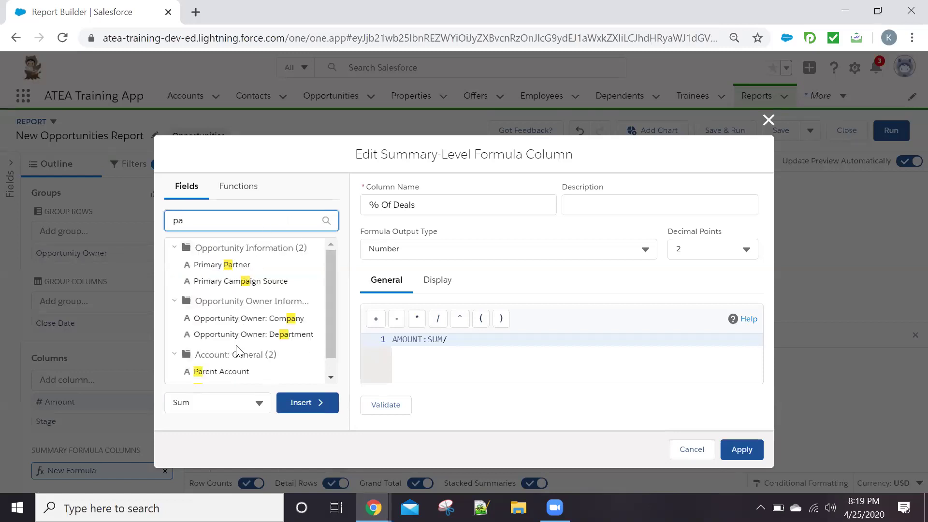
scroll(233, 370, down, 1)
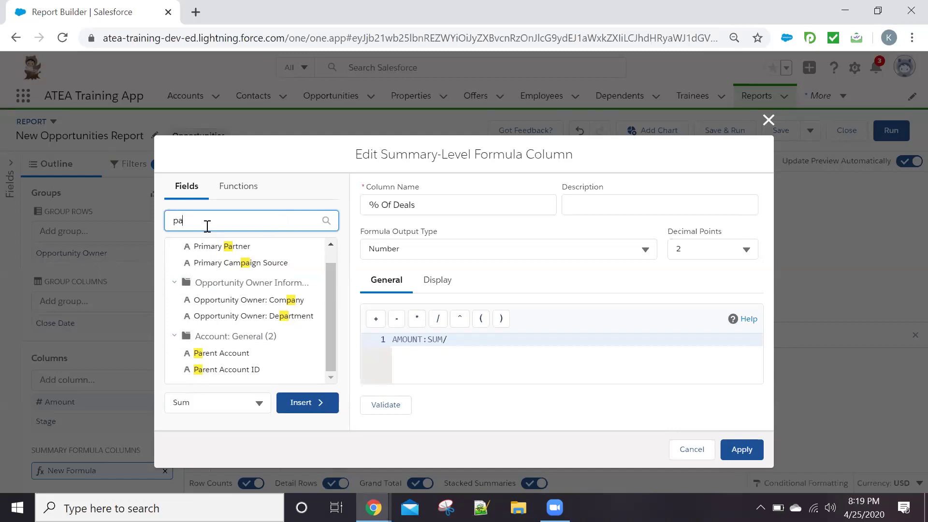
text(re)
click(252, 188)
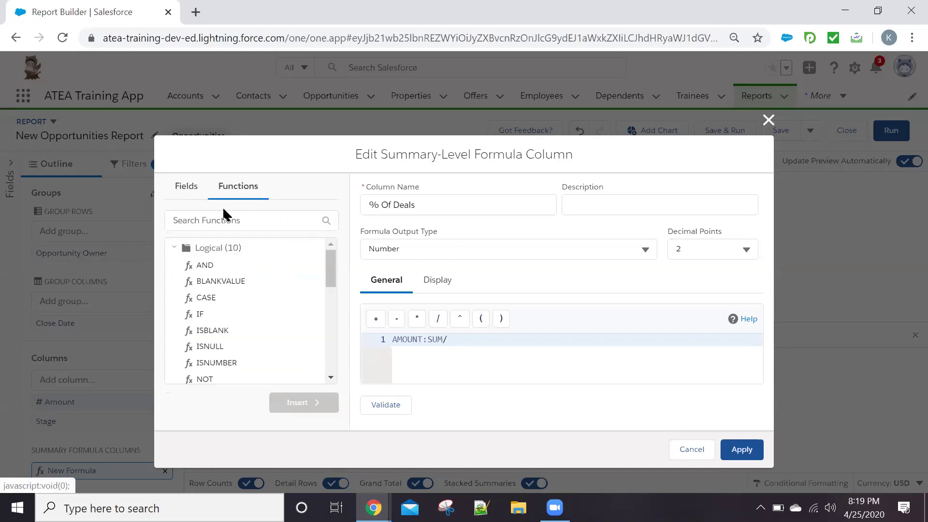
Insert PARENTGROUPVAL after the division and paste the summed Amount as its first argument
click(209, 226)
text(pare)
click(232, 265)
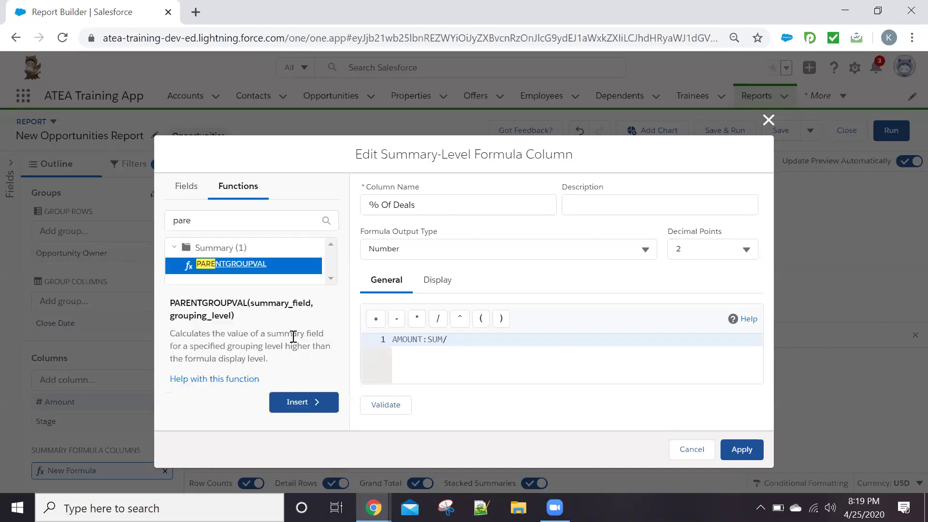
click(304, 402)
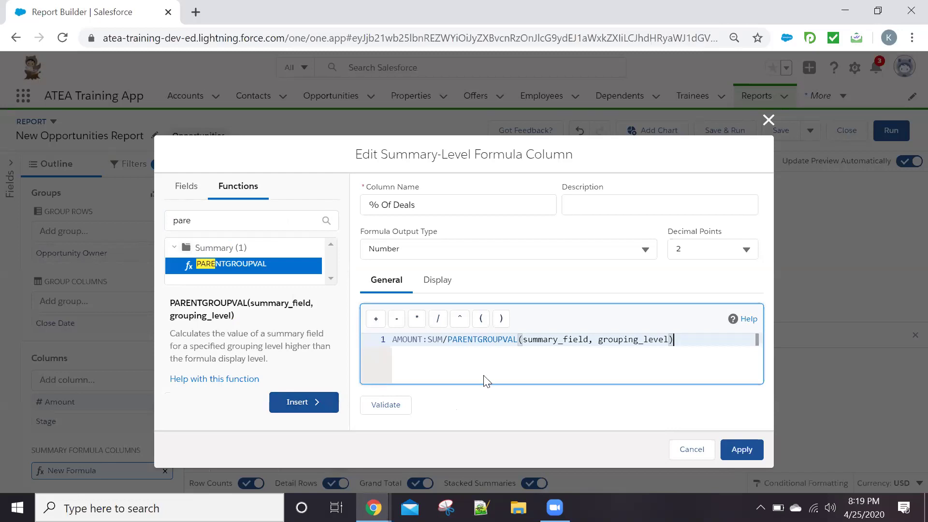
drag(443, 339, 395, 341)
key(ctrl+c)
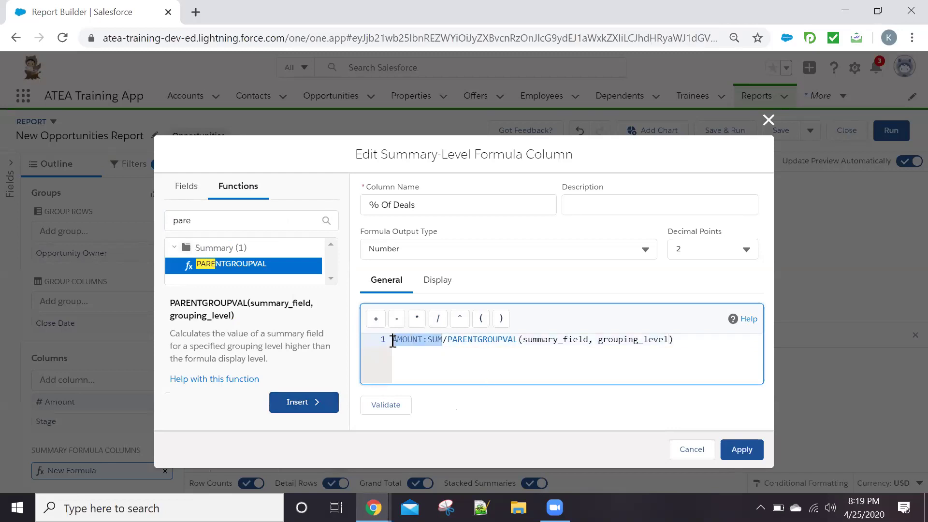
click(522, 338)
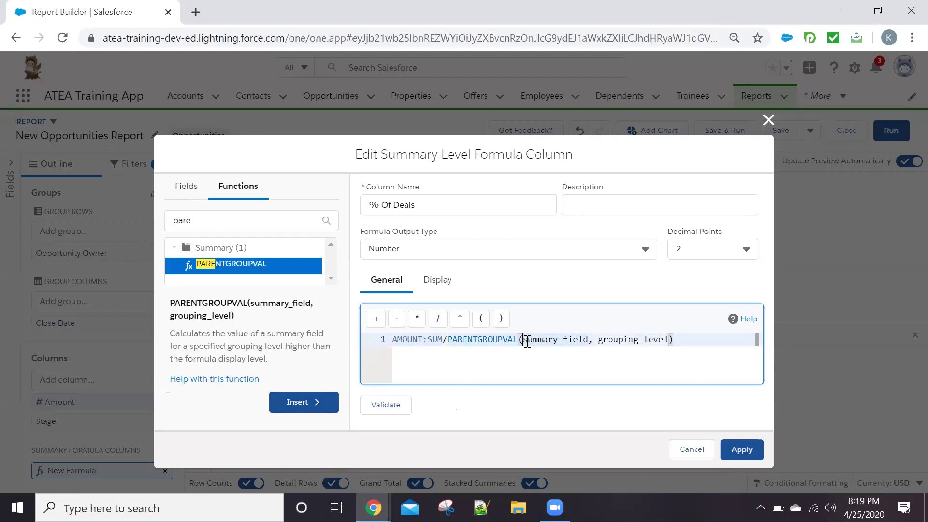
key(ctrl+v)
Replace the placeholders with SUM, ROW_GRAND_SUMMARY and COLUMN_GRAND_SUMMARY, then validate the formula
double_click(619, 338)
key(BackSpace)
double_click(618, 339)
key(BackSpace)
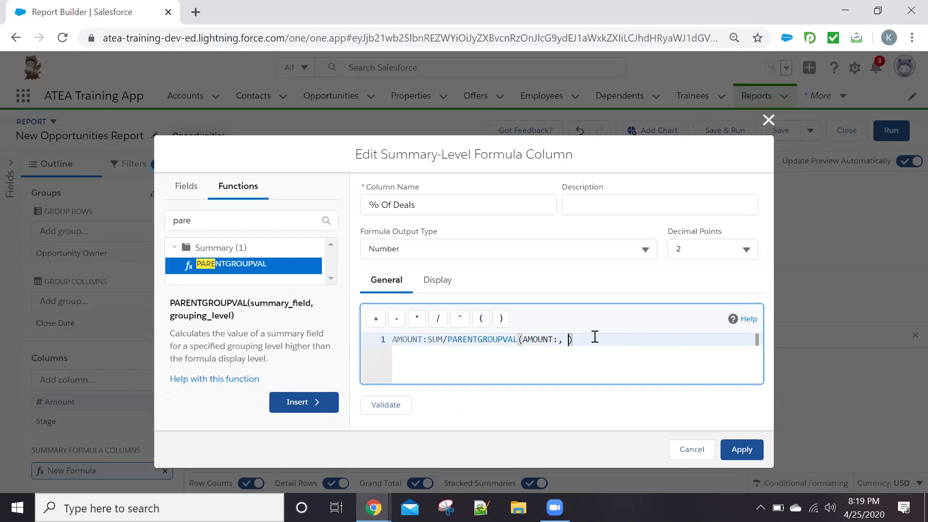
click(563, 339)
text(SUM)
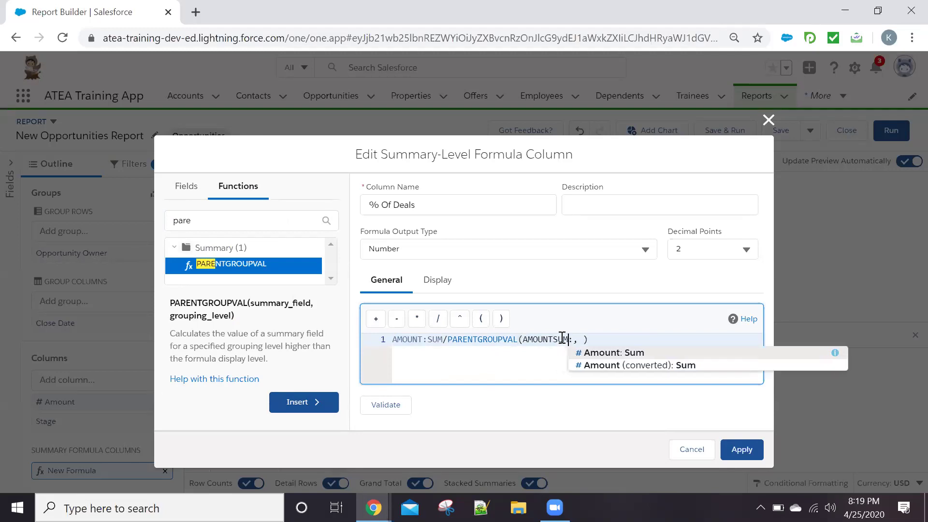
key(Right)
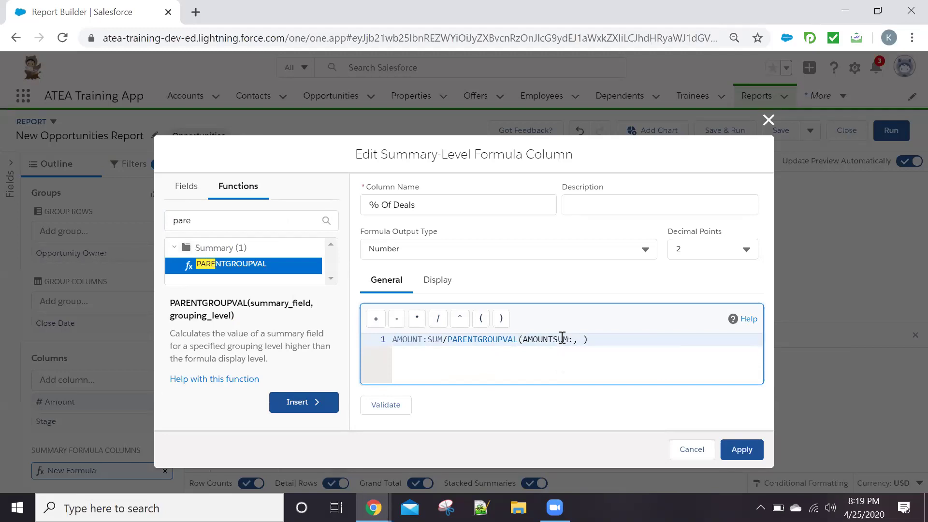
text(ROW_GRAND_SUMMARY,C)
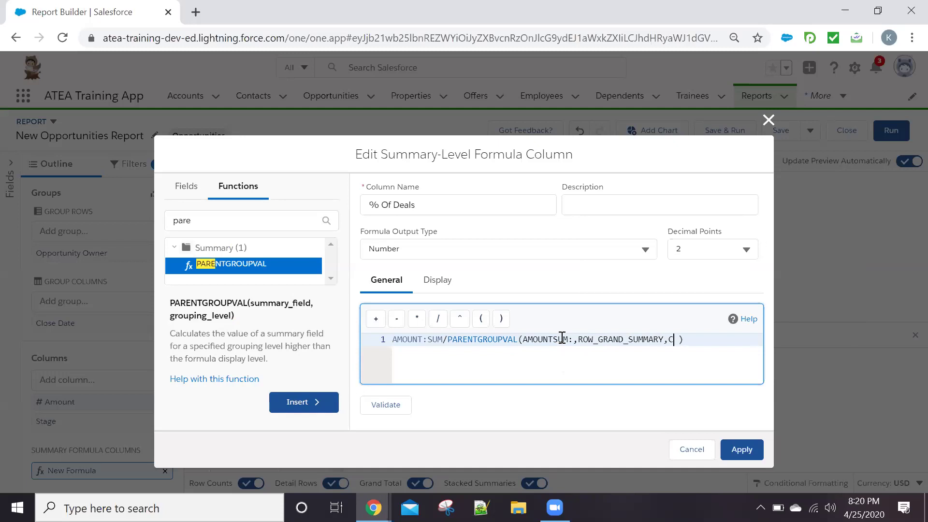
text(OL)
text(UMN_)
text(GRAND_)
text(SU)
text(MMA)
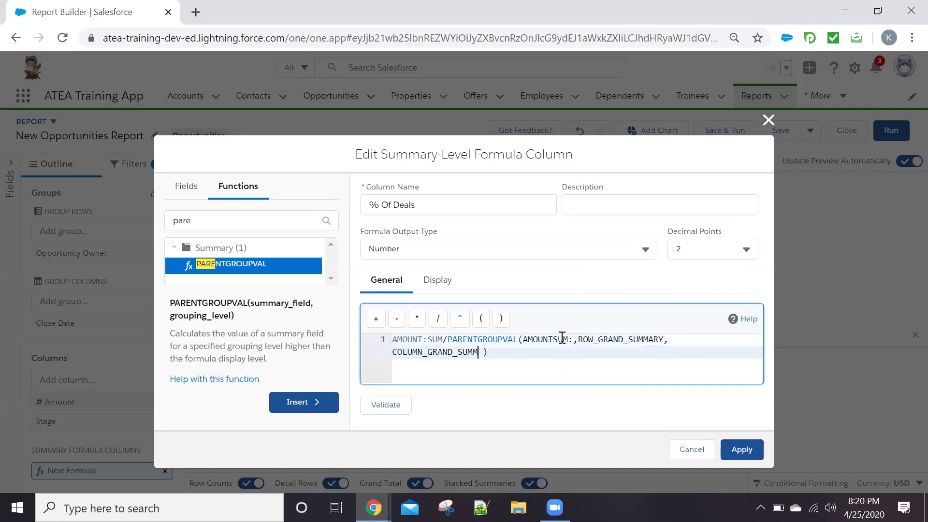
text(RY)
click(393, 407)
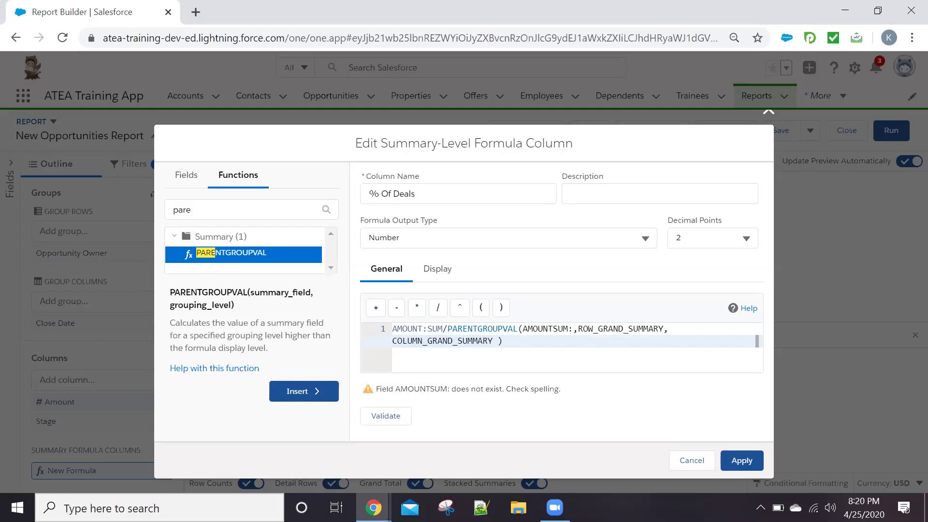
Fix the formula to AMOUNT:SUM / PARENTGROUPVAL(AMOUNT:SUM, ROW_GRAND_SUMMARY, COLUMN_GRAND_SUMMARY) with a closing parenthesis
click(374, 508)
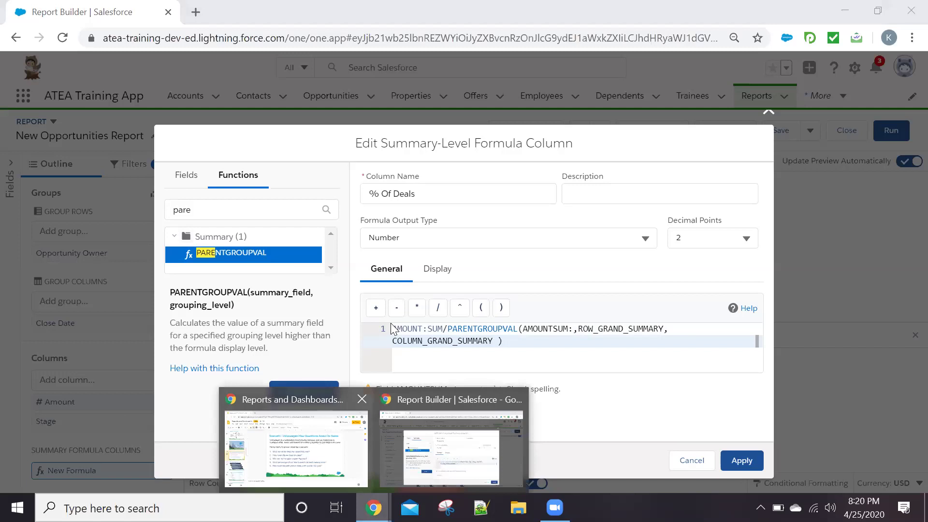
click(393, 418)
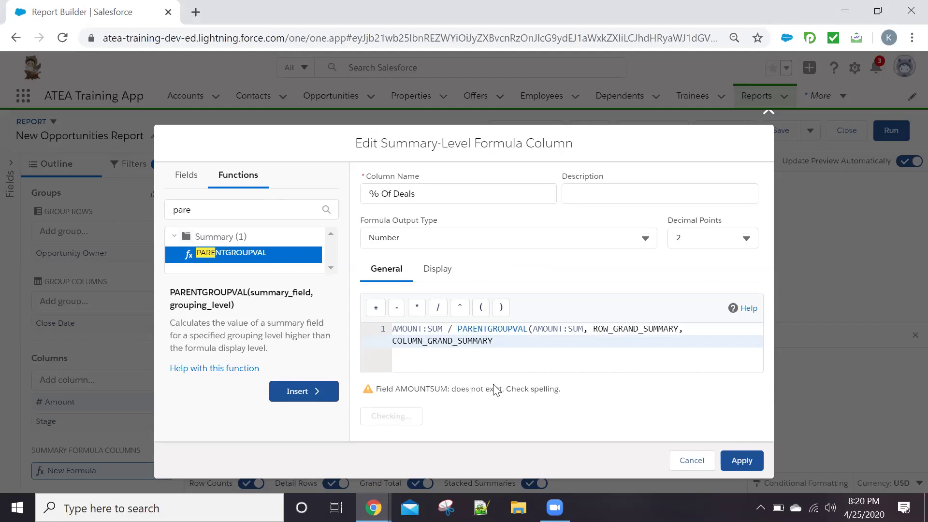
text())
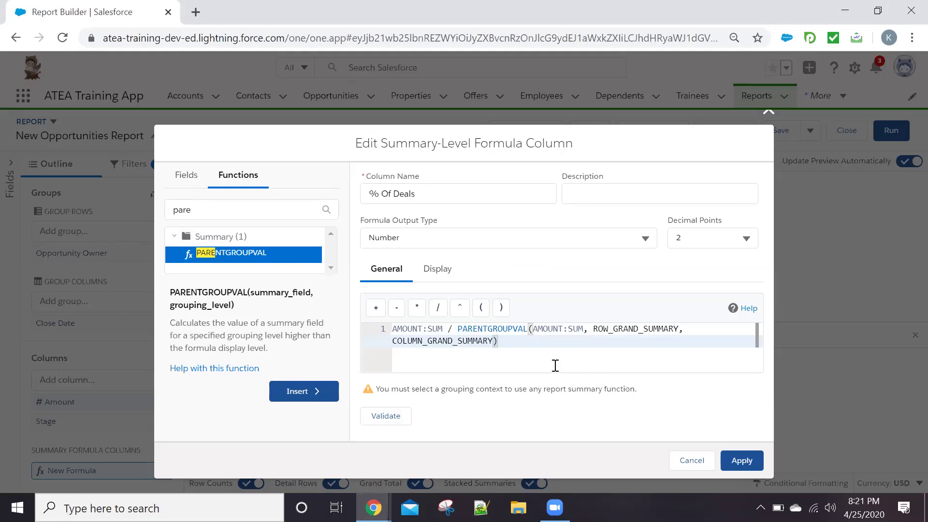
click(536, 347)
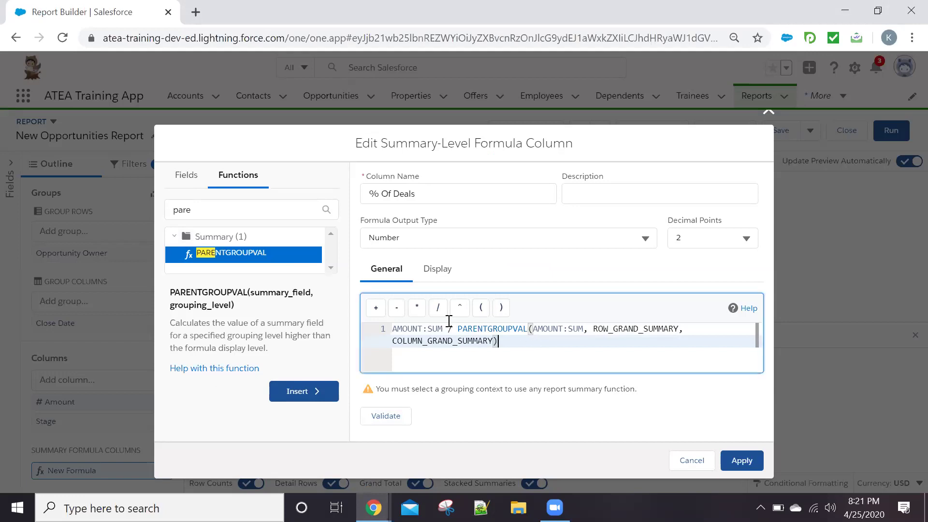
Limit % Of Deals to the Opportunity Owner row group and Grand Total Only columns, then apply it
click(437, 269)
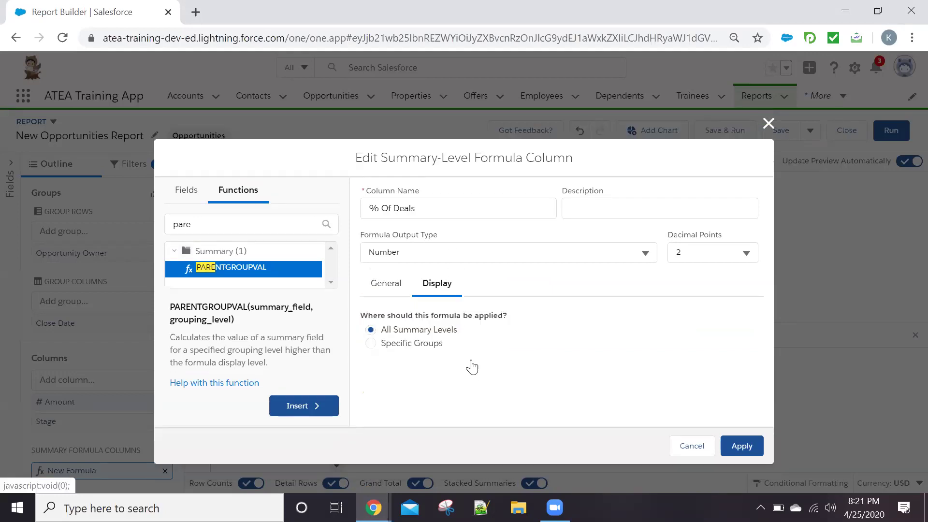
click(370, 329)
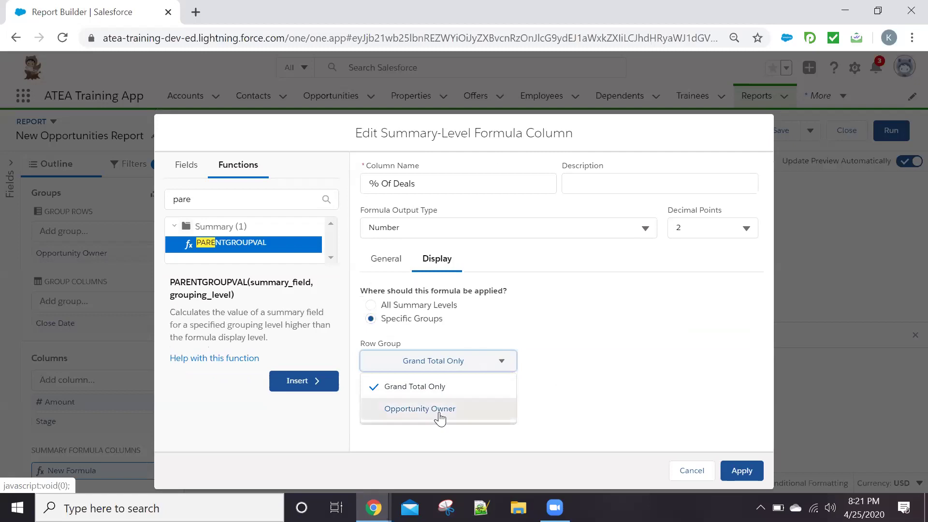
click(440, 416)
click(470, 419)
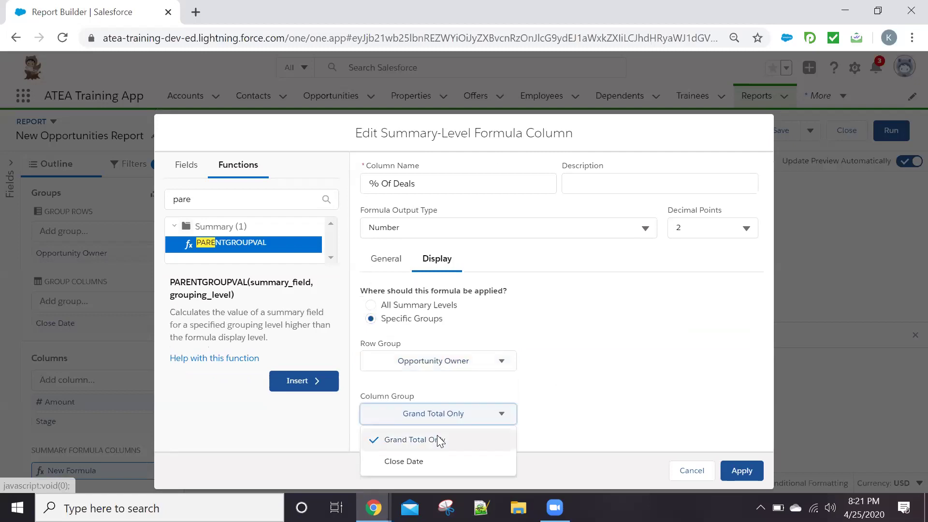
click(437, 439)
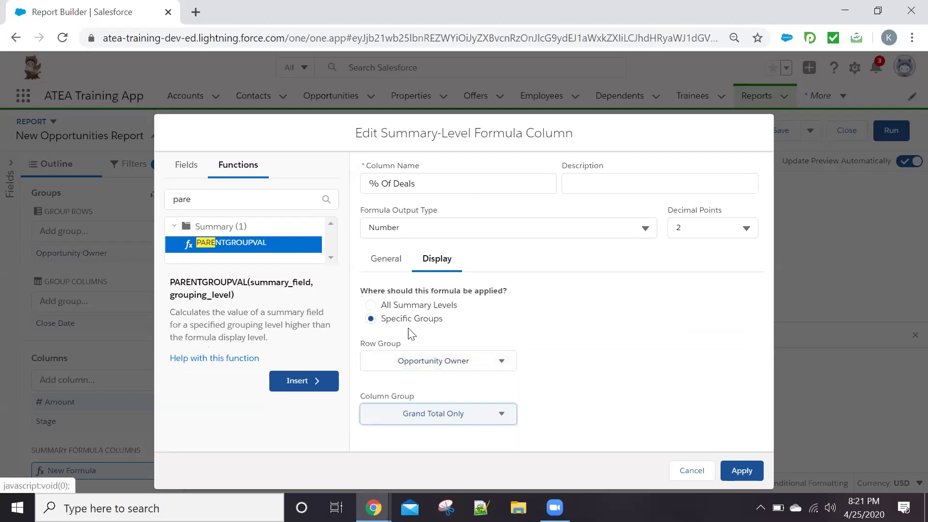
click(387, 299)
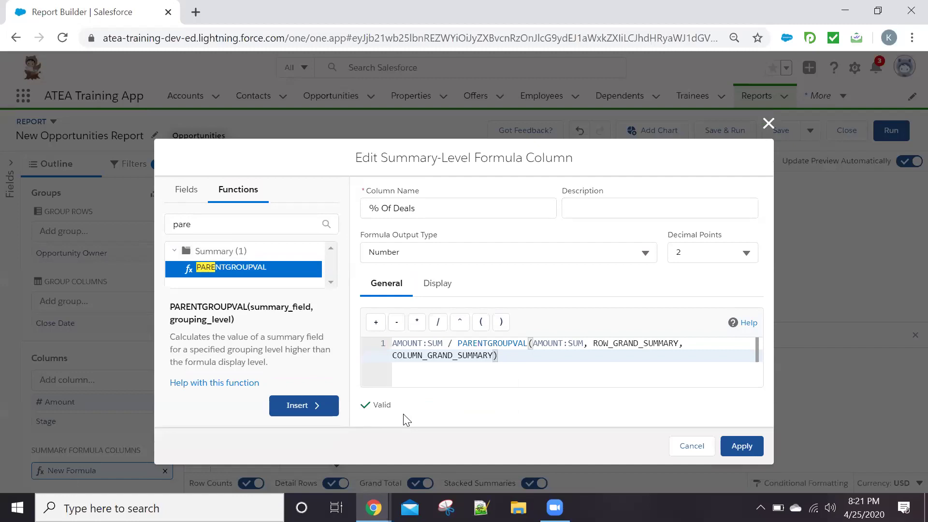
click(742, 445)
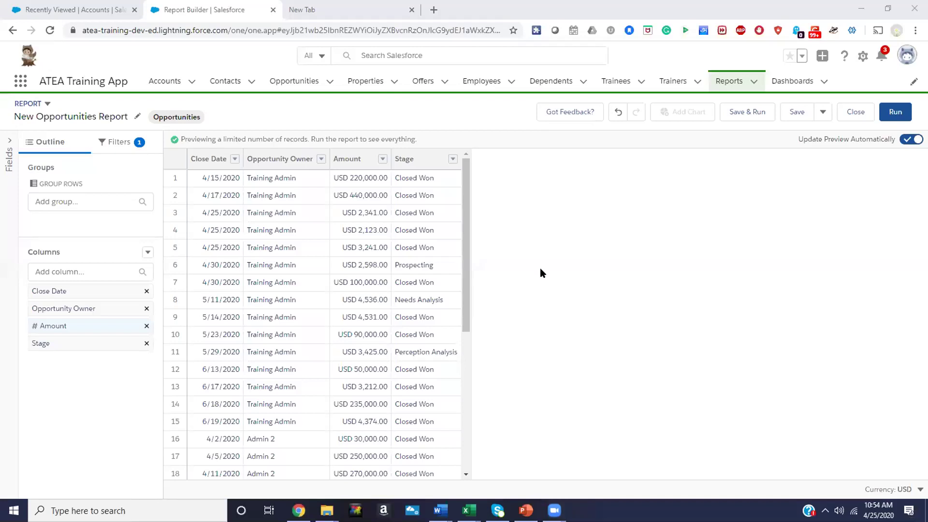
Go to the Reports tab and discard the unsaved New Opportunities Report changes
click(719, 87)
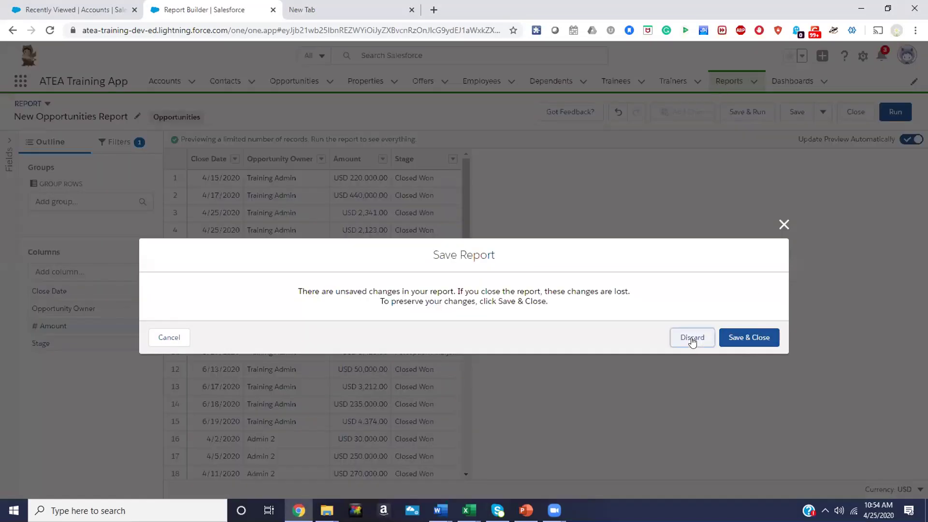
click(692, 337)
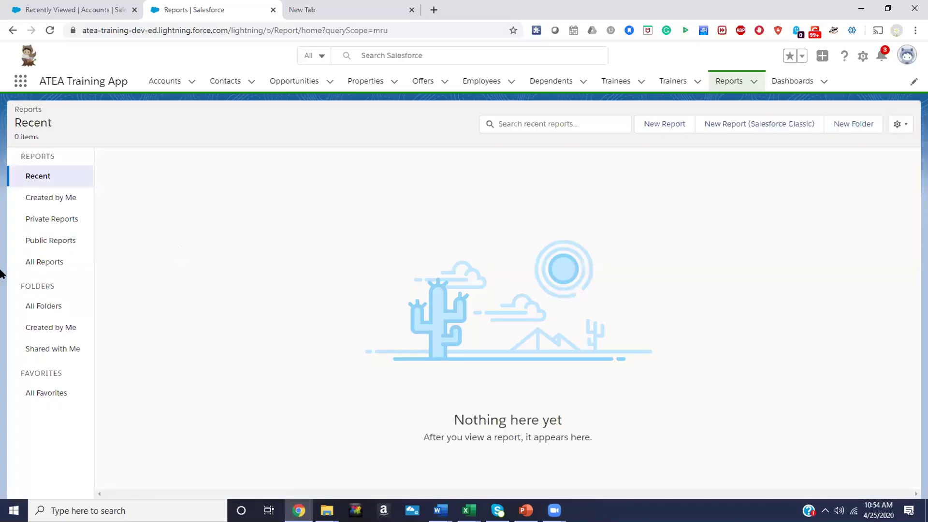
Check the Public Reports and All Reports lists, then show All Folders
click(56, 239)
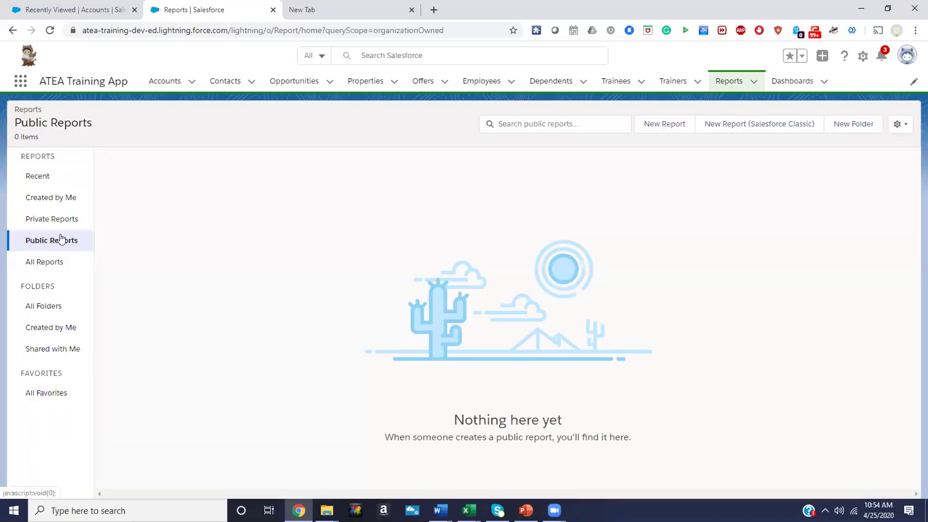
click(46, 264)
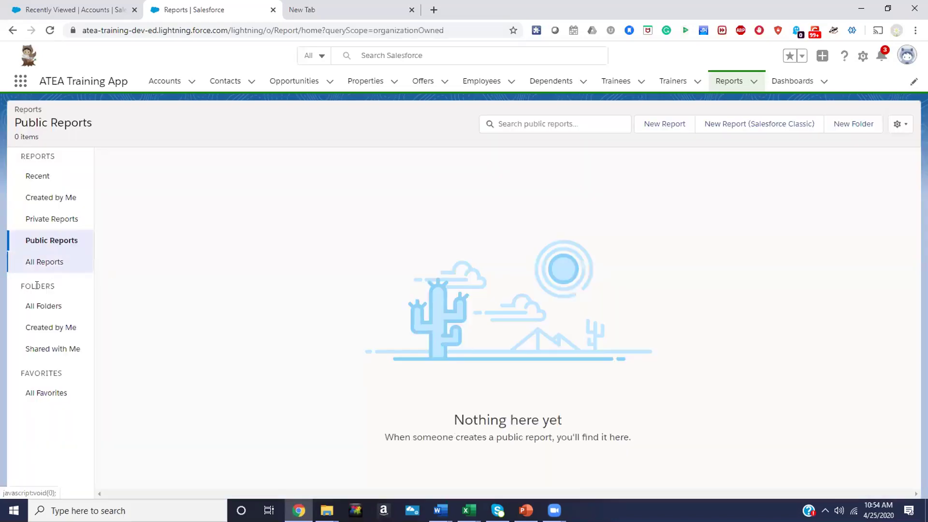
click(48, 242)
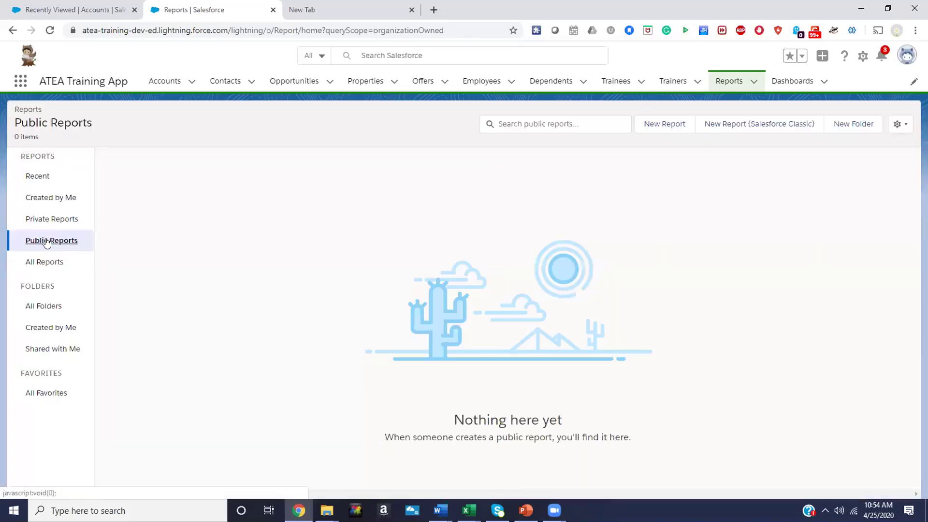
click(47, 242)
click(46, 241)
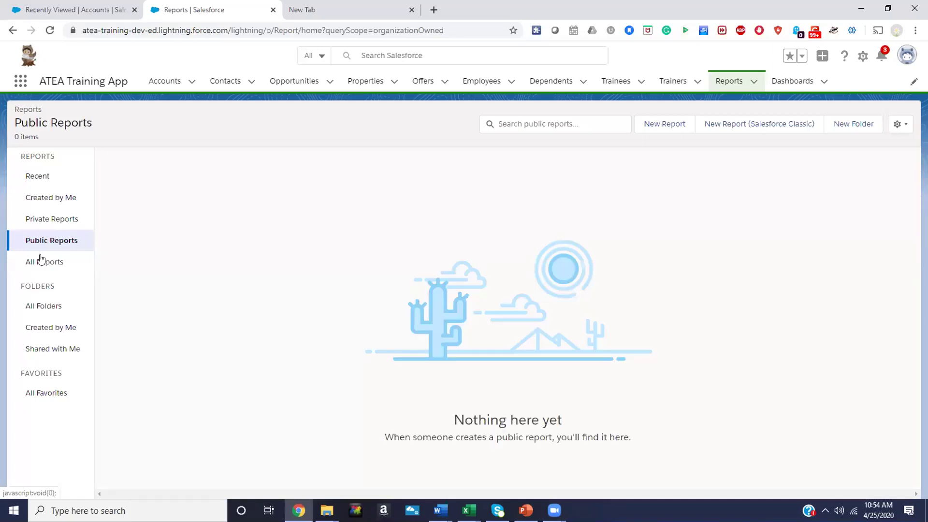
click(38, 264)
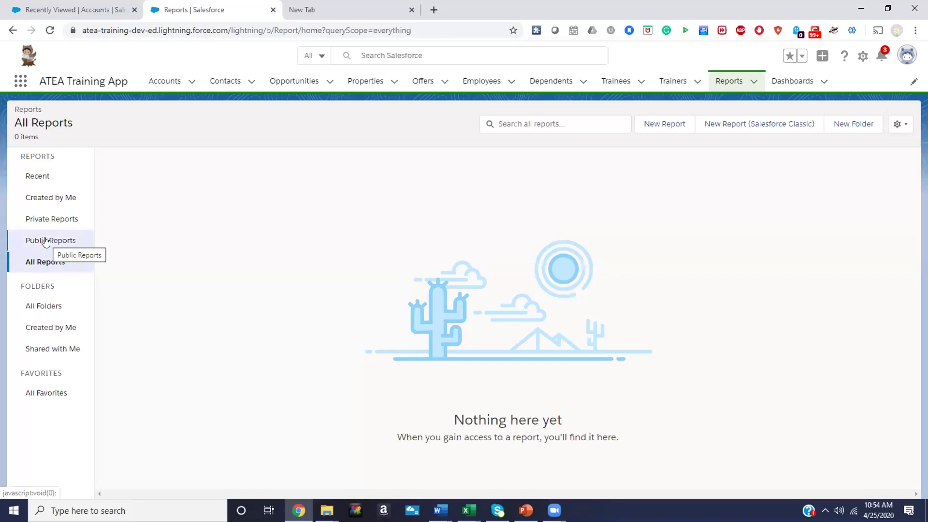
click(46, 242)
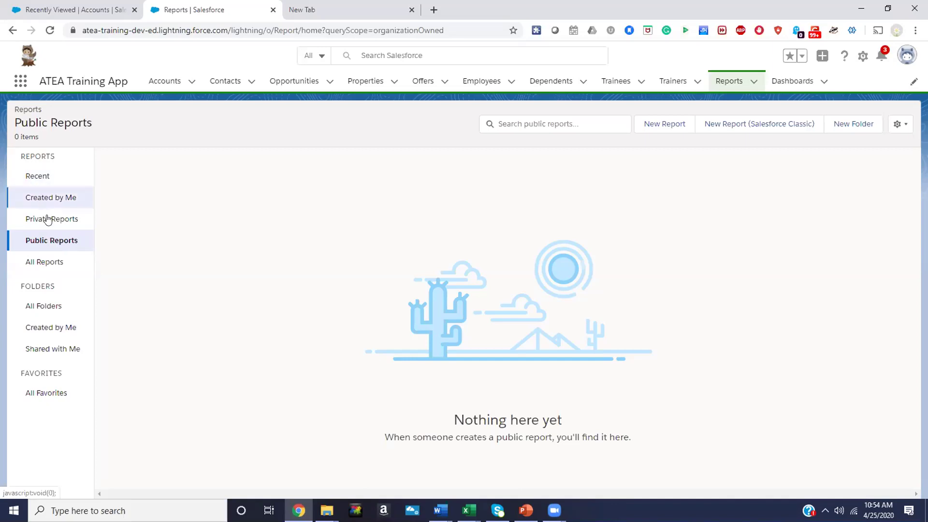
click(47, 244)
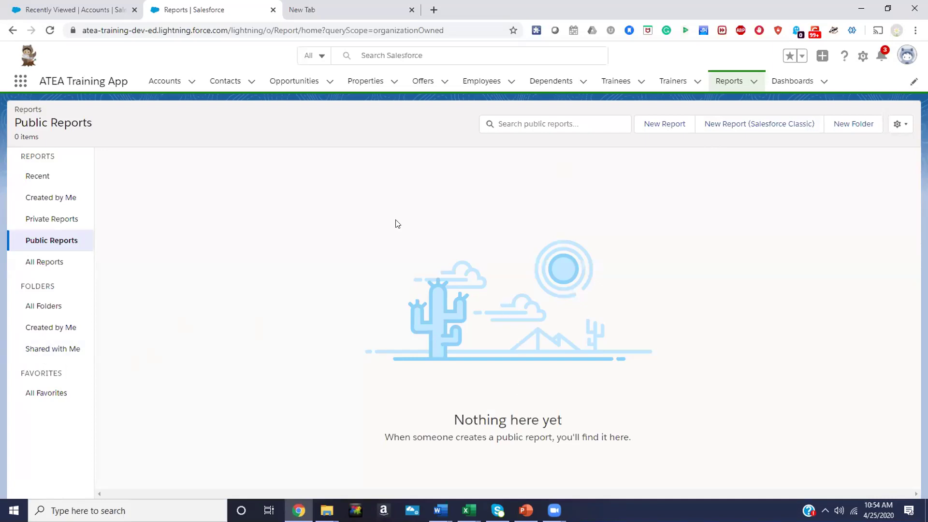
click(42, 304)
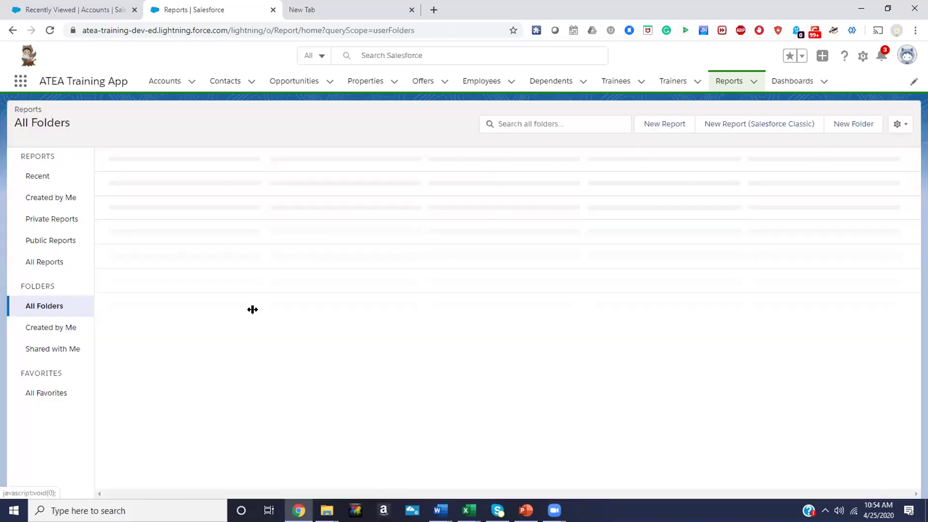
Open the Deals folder and its Deals Won This Year report
click(124, 176)
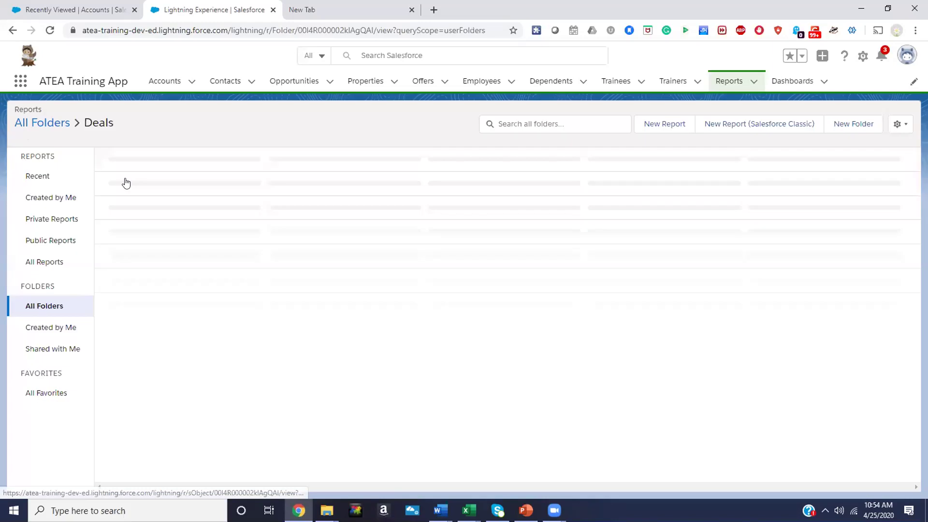
click(129, 176)
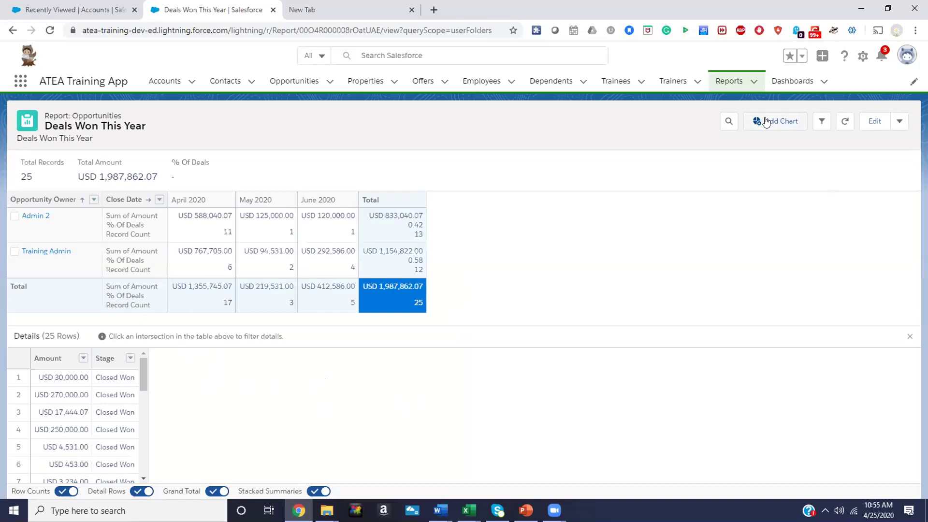
Add a Sum of Amount by owner chart to the report
click(765, 121)
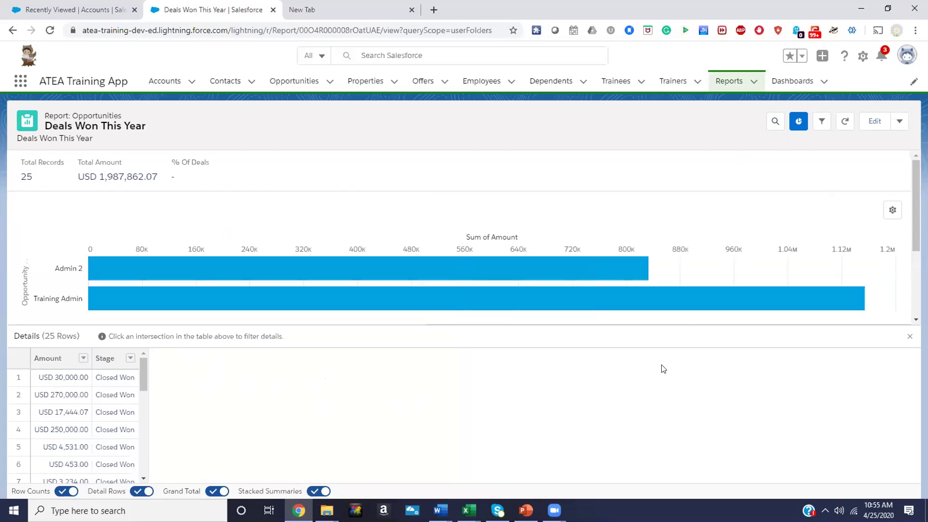
mouse_move(519, 264)
scroll(519, 264, down, 3)
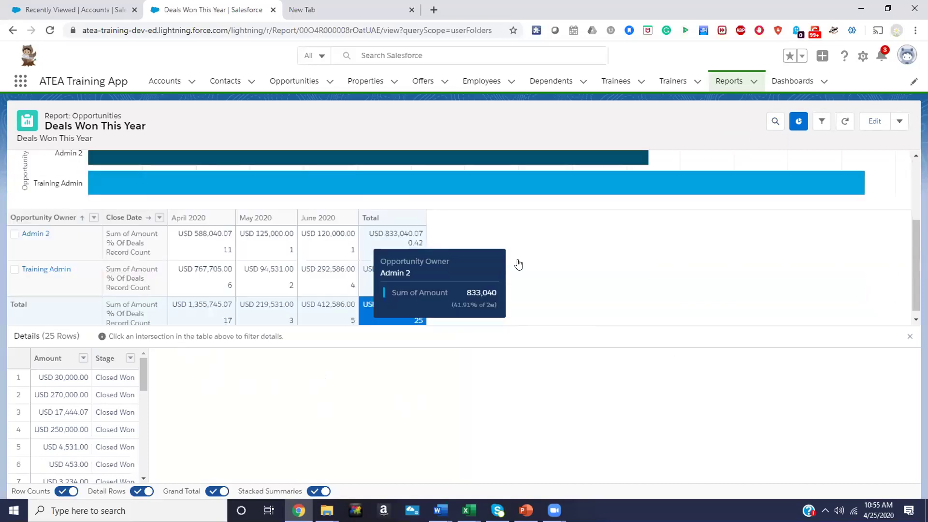
scroll(518, 263, up, 3)
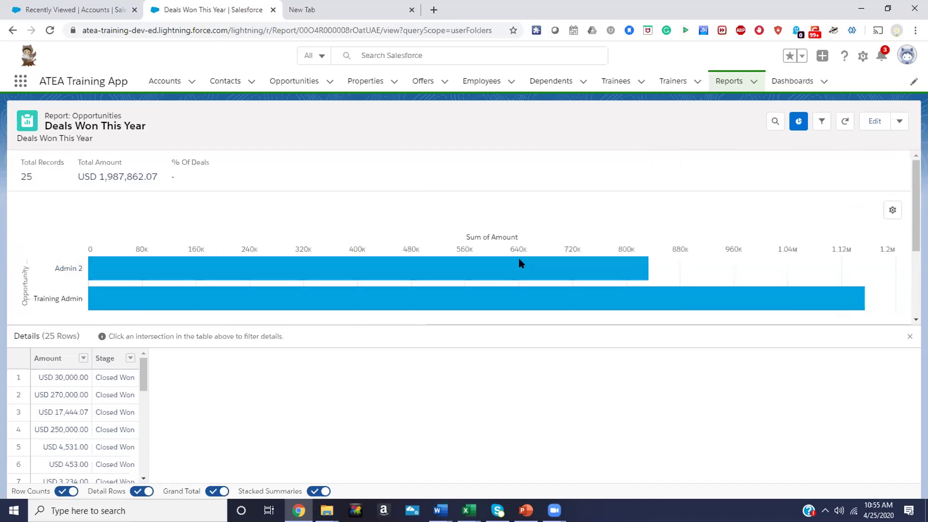
Display the chart as columns with the title 'Deals won this year'
click(891, 211)
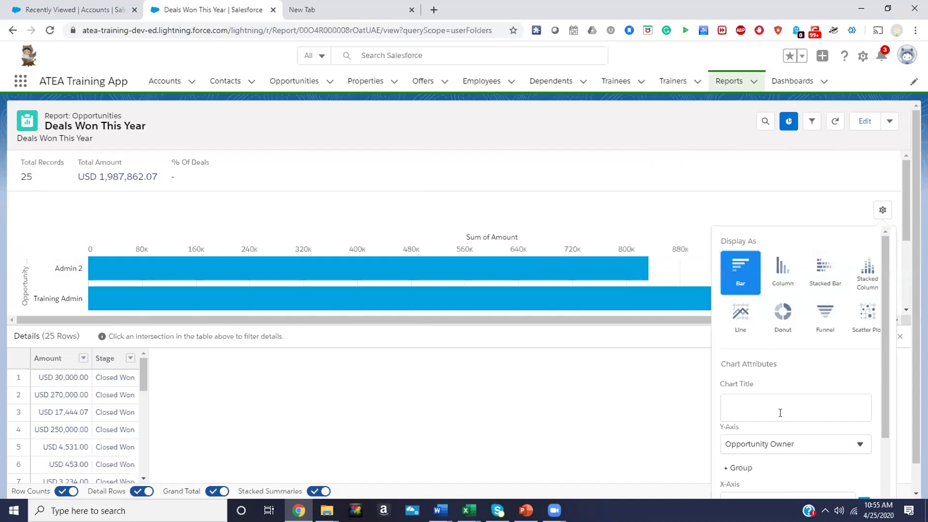
scroll(758, 396, down, 1)
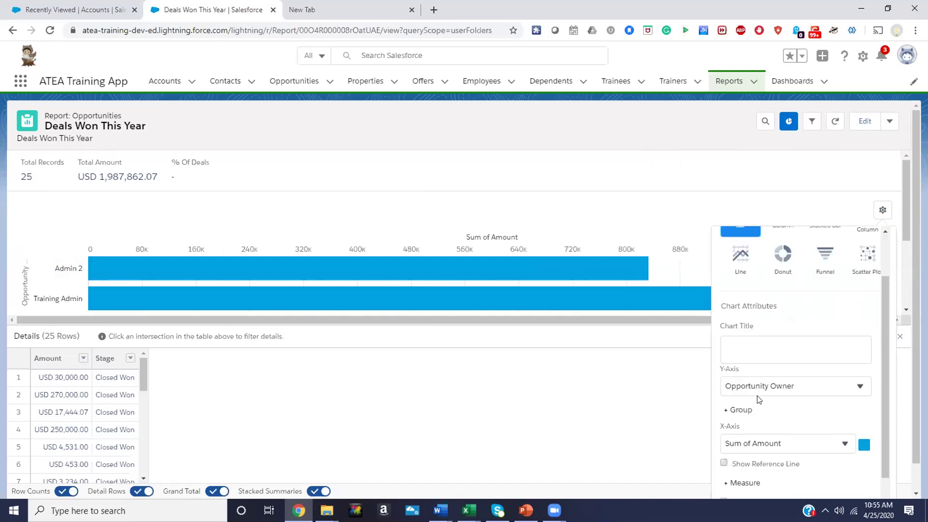
scroll(768, 333, up, 1)
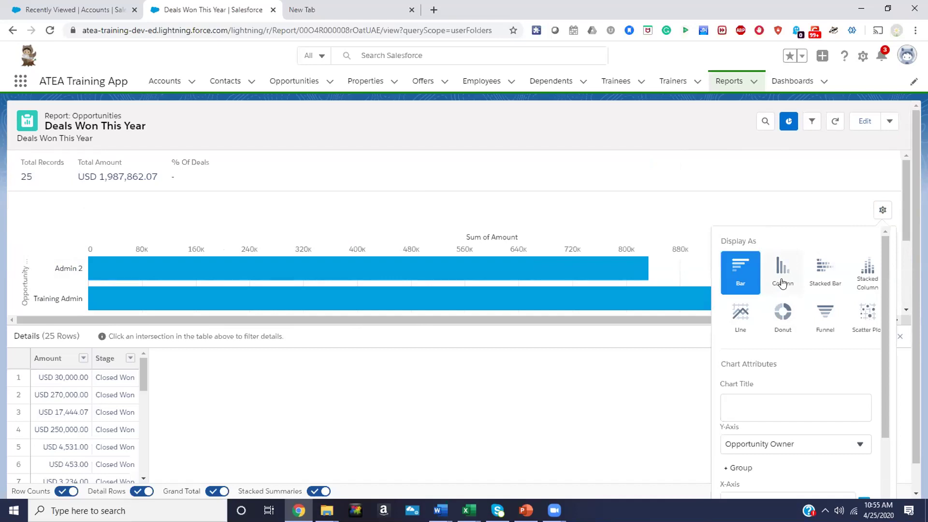
click(782, 282)
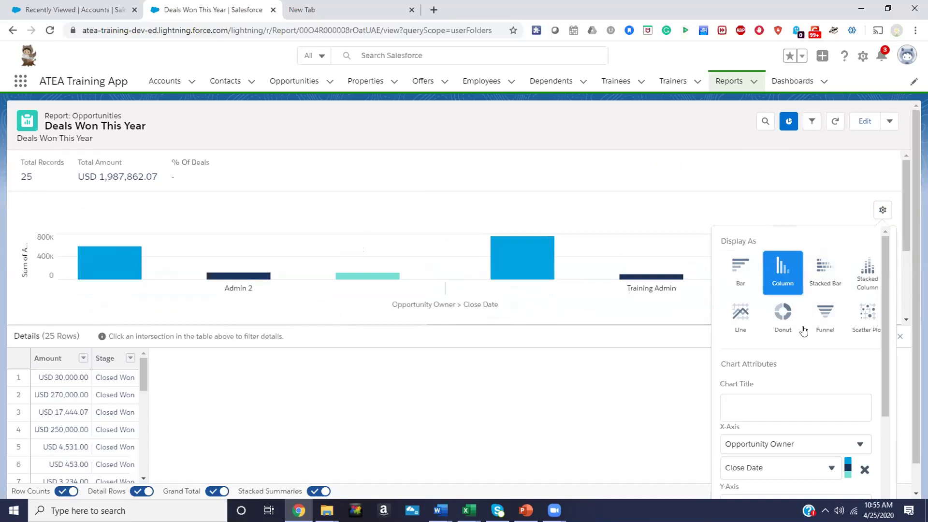
scroll(778, 394, down, 3)
click(779, 283)
text(Deals won this year)
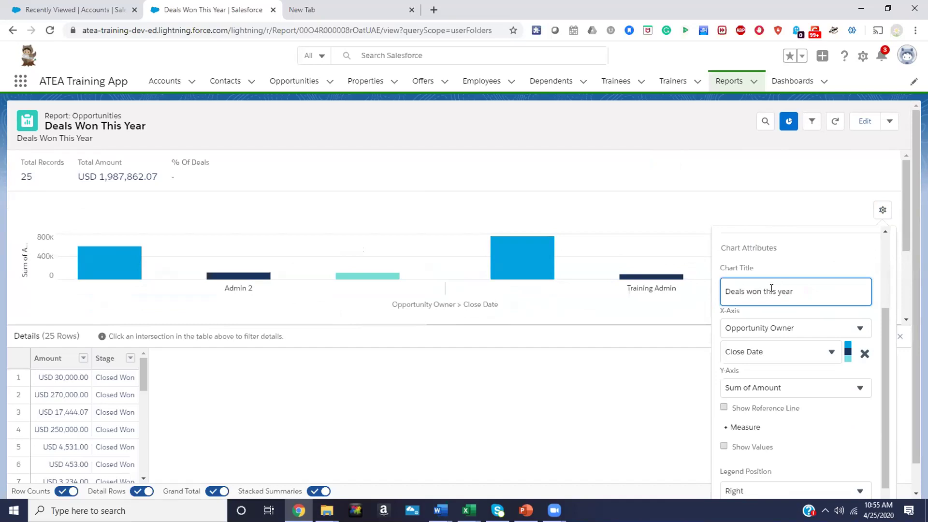
scroll(772, 290, down, 1)
scroll(771, 321, up, 3)
scroll(814, 361, down, 4)
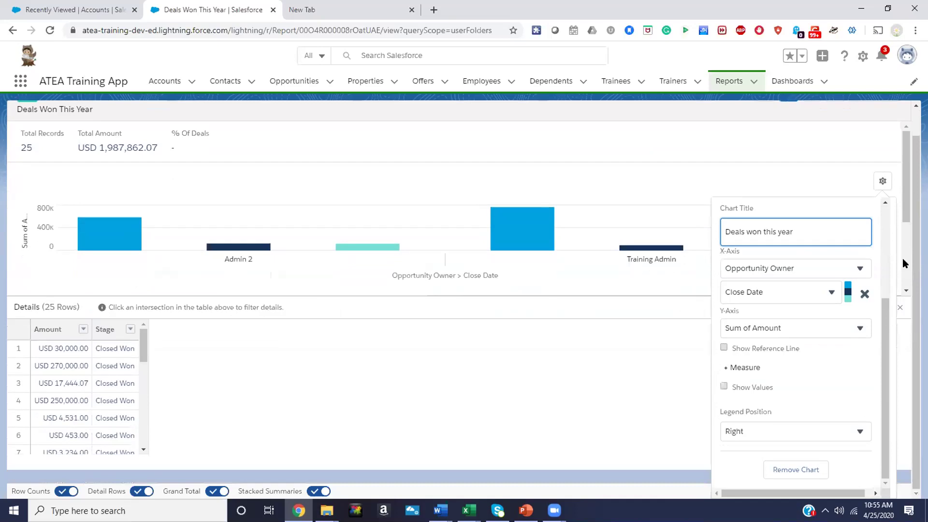
click(901, 420)
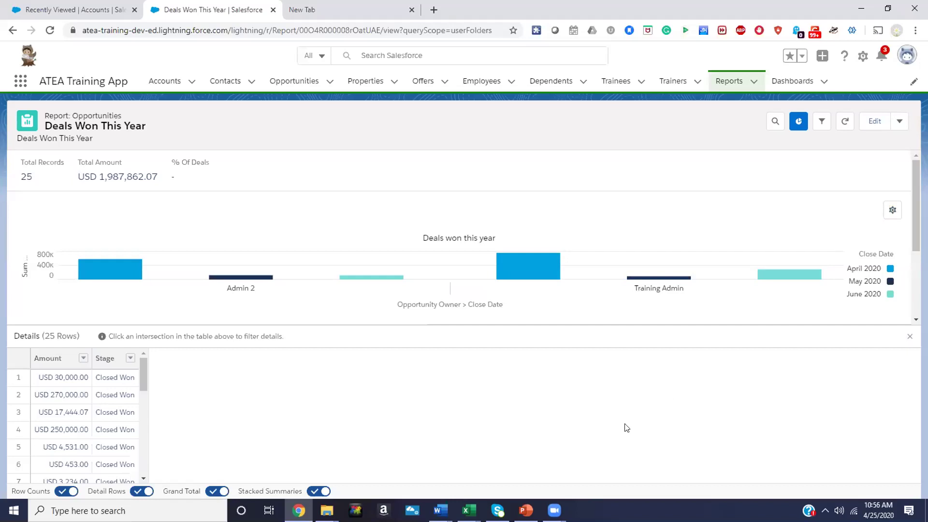
Save the Deals Won This Year report with its chart and choose Export from its actions menu
scroll(916, 208, down, 3)
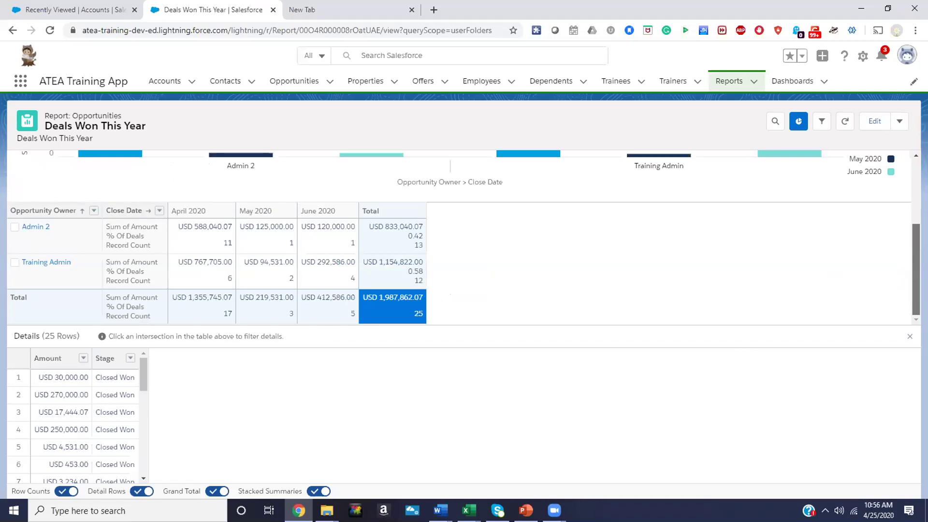
scroll(908, 289, up, 2)
scroll(907, 268, down, 2)
scroll(908, 271, up, 3)
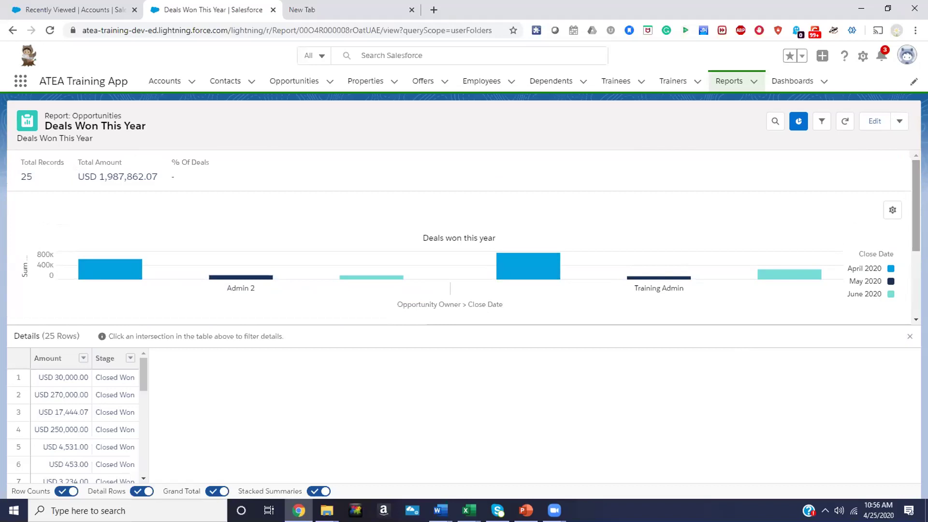
scroll(899, 232, down, 3)
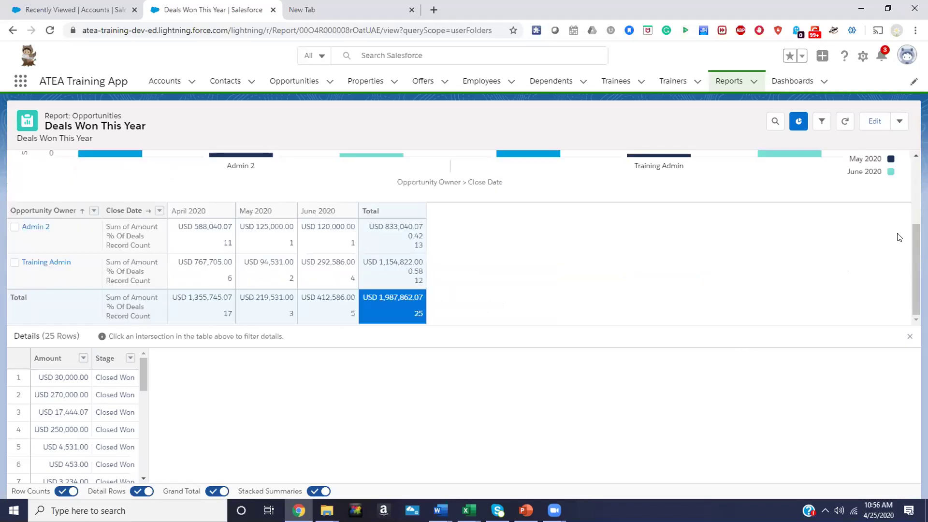
scroll(900, 237, up, 3)
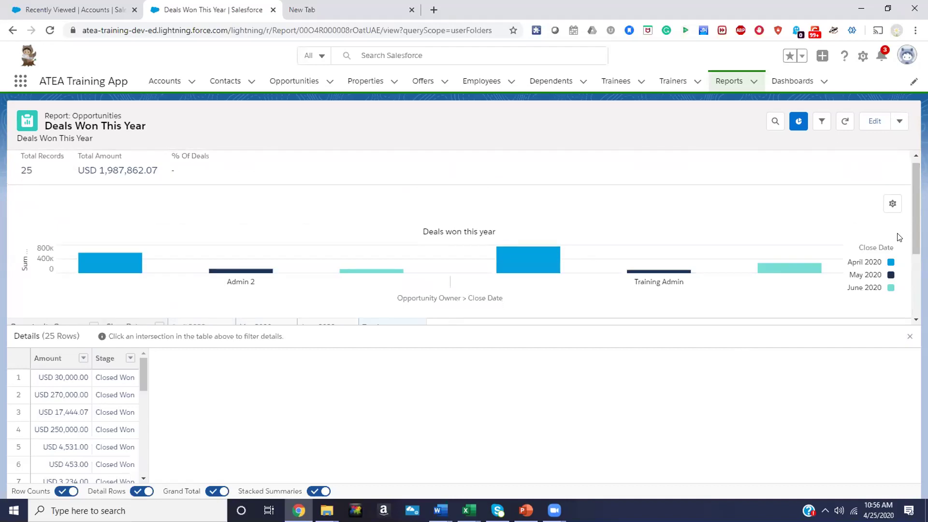
click(873, 123)
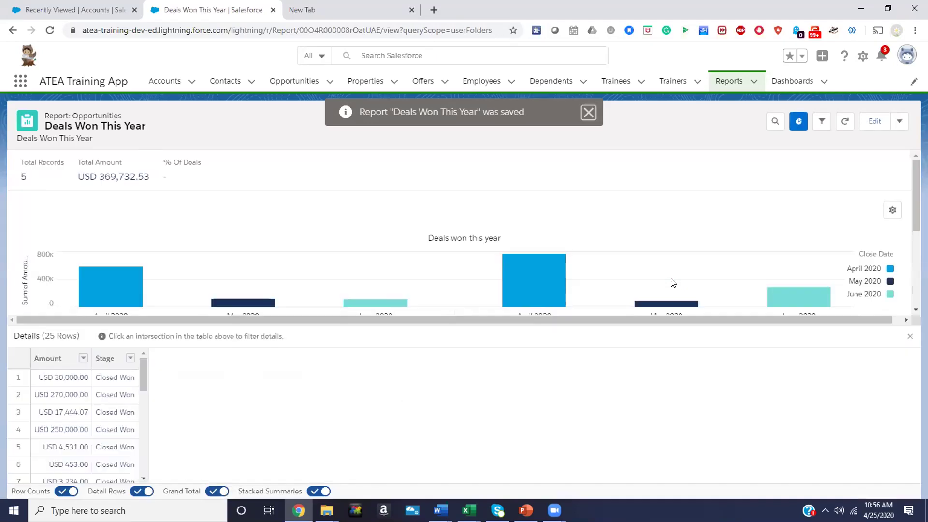
click(900, 121)
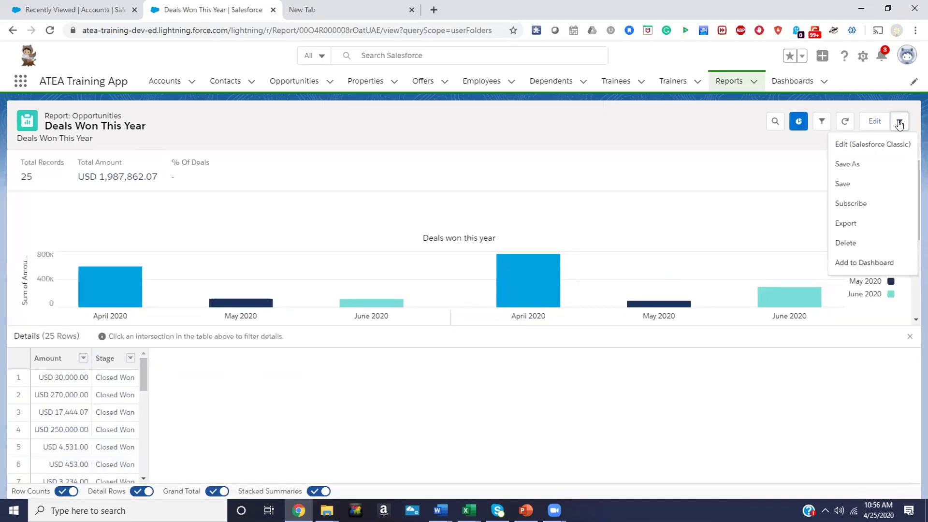
click(854, 219)
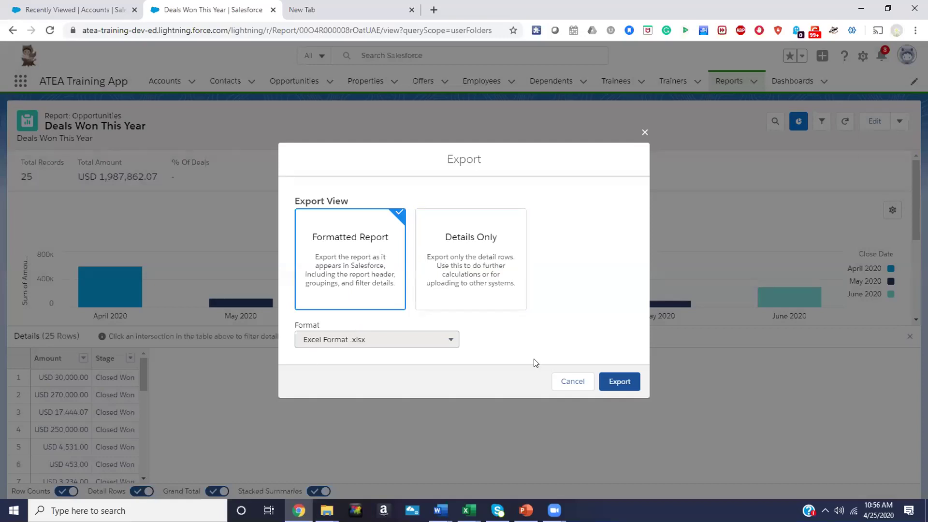
Export the report as a Formatted Report in Excel .xlsx and find it in Downloads
click(626, 382)
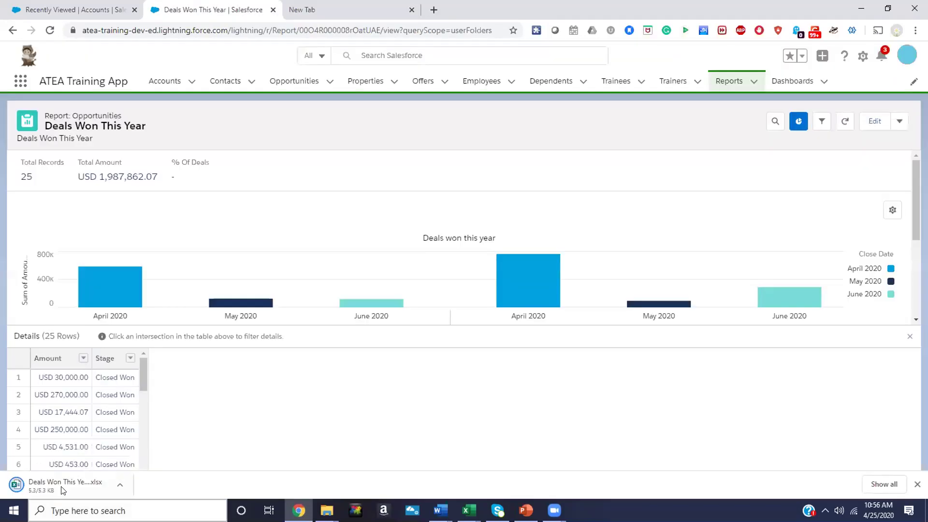
click(61, 485)
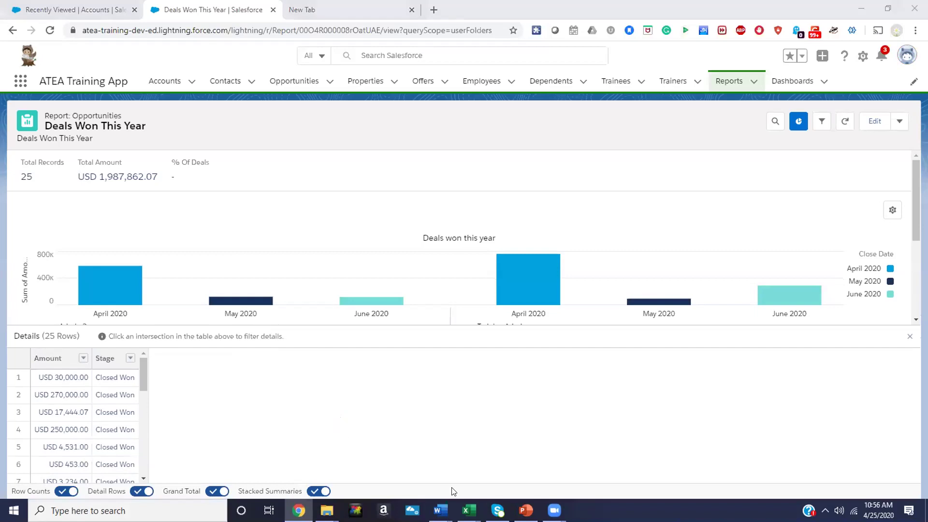
mouse_move(469, 510)
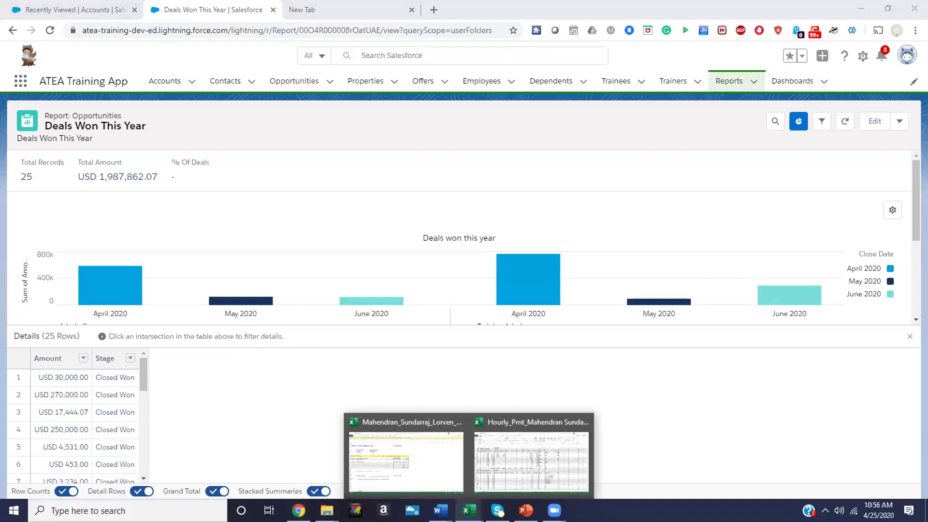
click(532, 462)
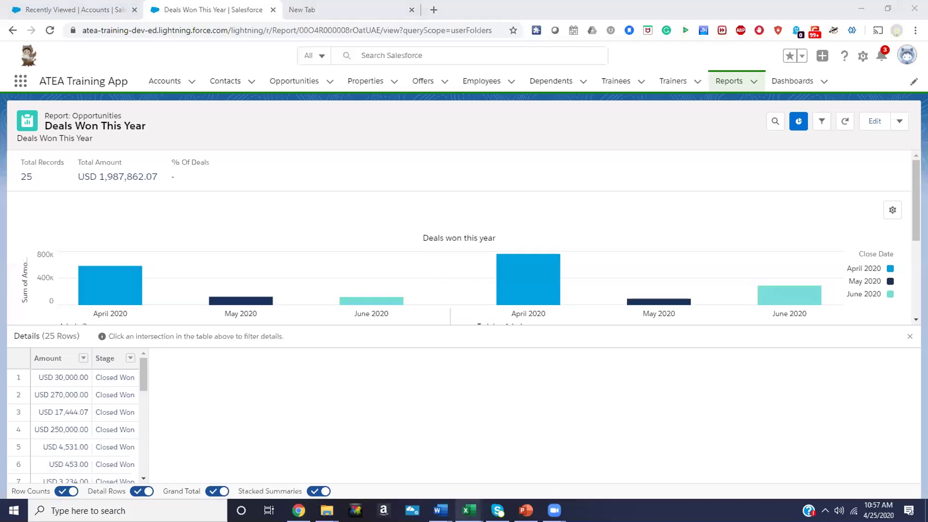
mouse_move(469, 510)
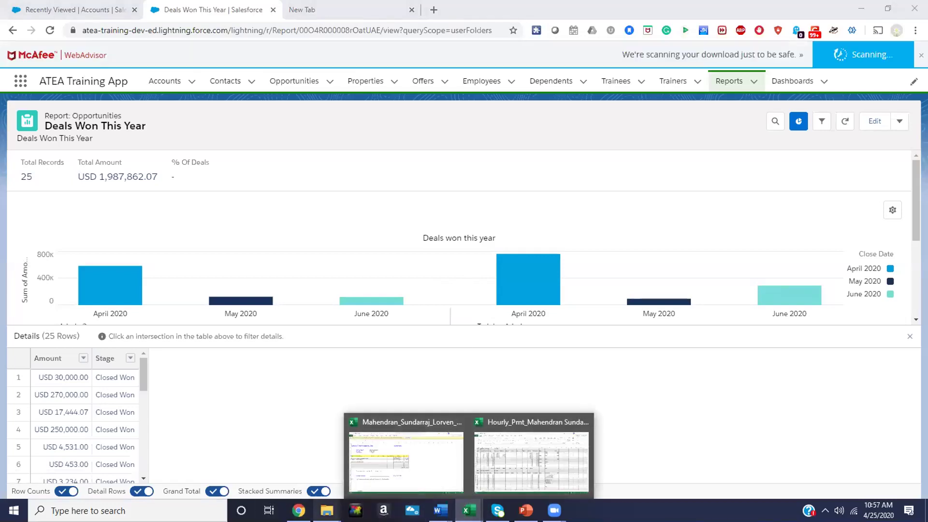
mouse_move(327, 509)
click(290, 469)
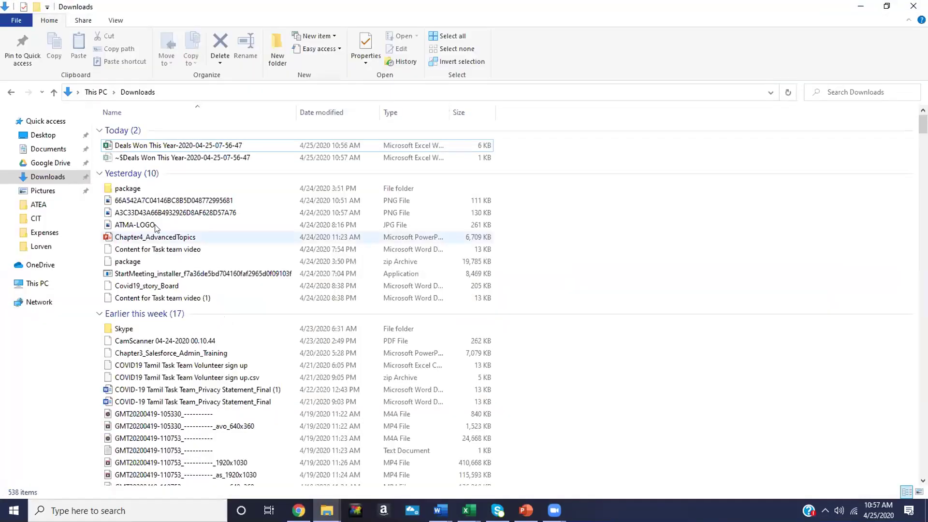
Open the exported Deals Won This Year file in Excel and dismiss the invalid-format error
click(176, 143)
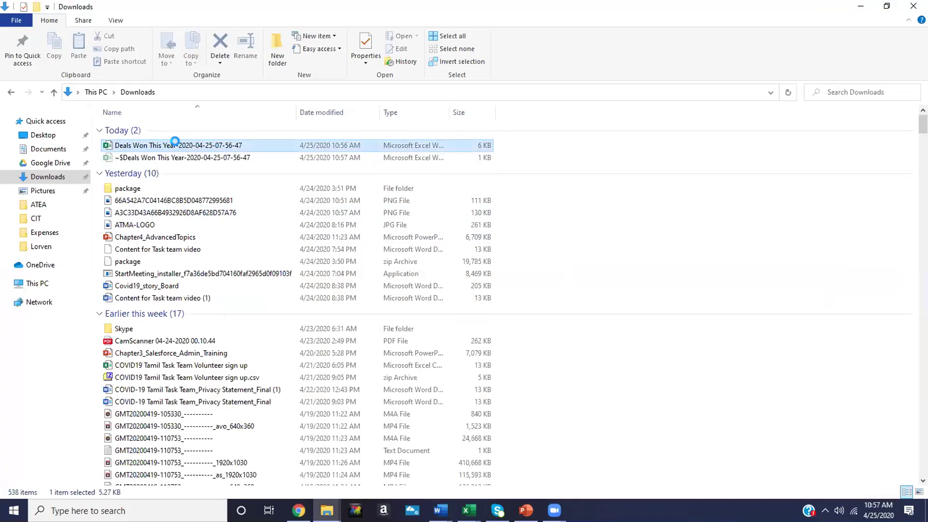
right_click(177, 145)
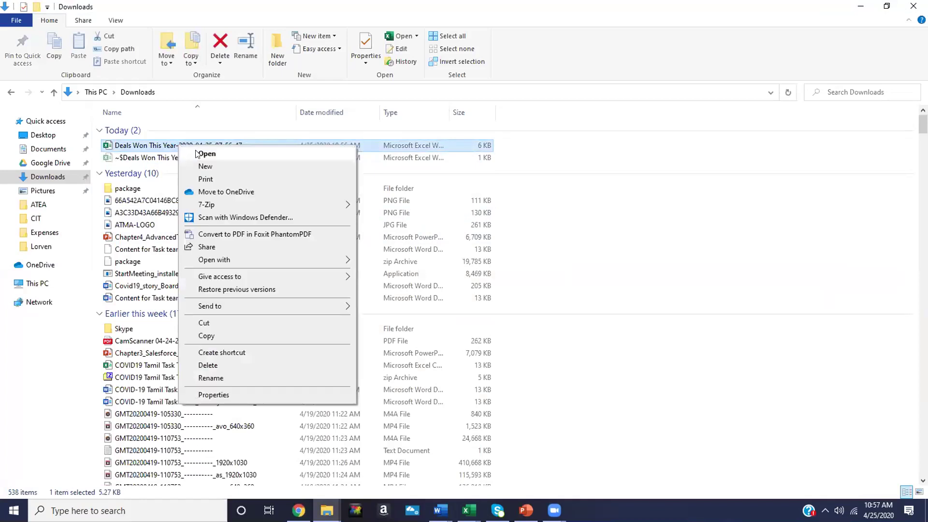
click(197, 150)
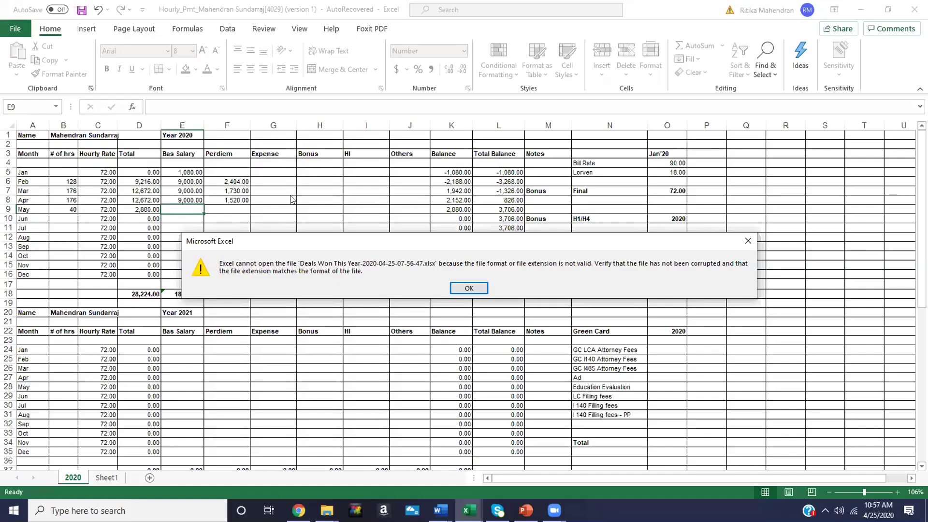
click(453, 286)
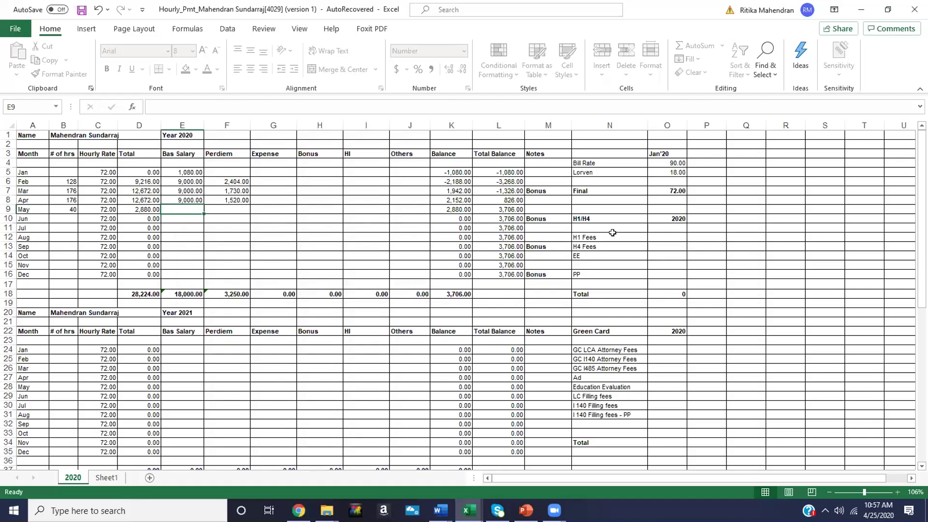
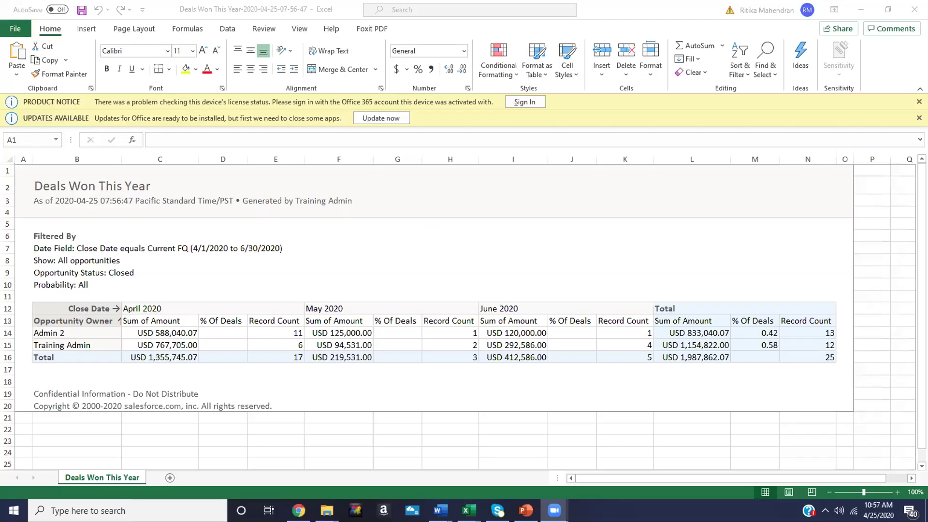
Dismiss Excel's licence and update notices, then return to the Deals Won This Year report in Chrome
click(920, 102)
click(919, 102)
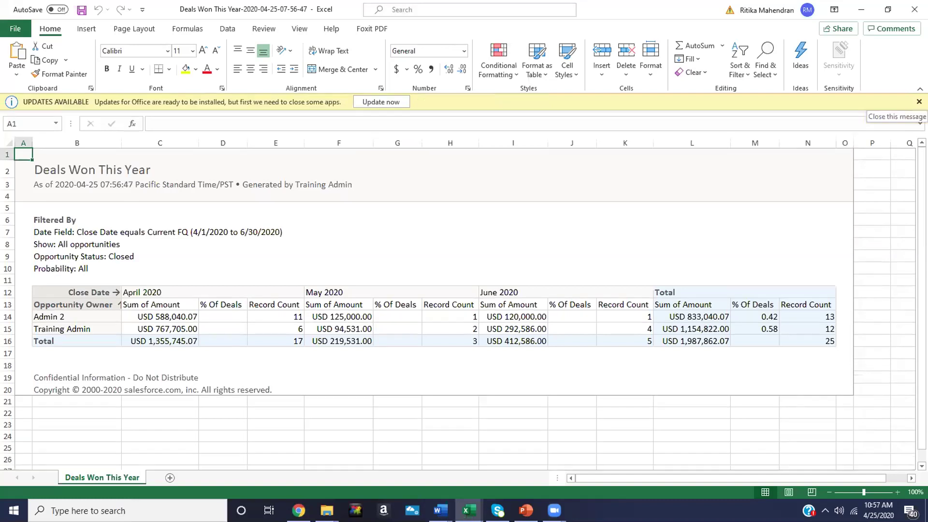
click(920, 102)
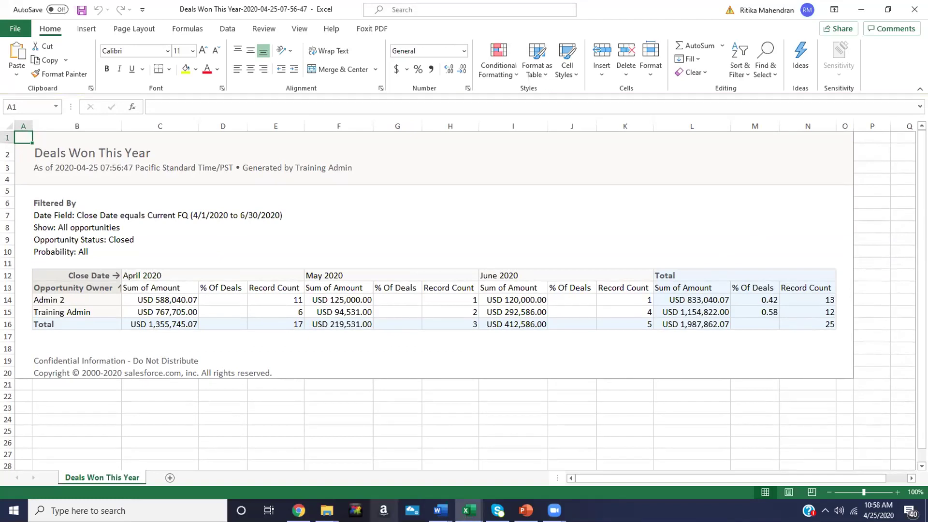
click(299, 510)
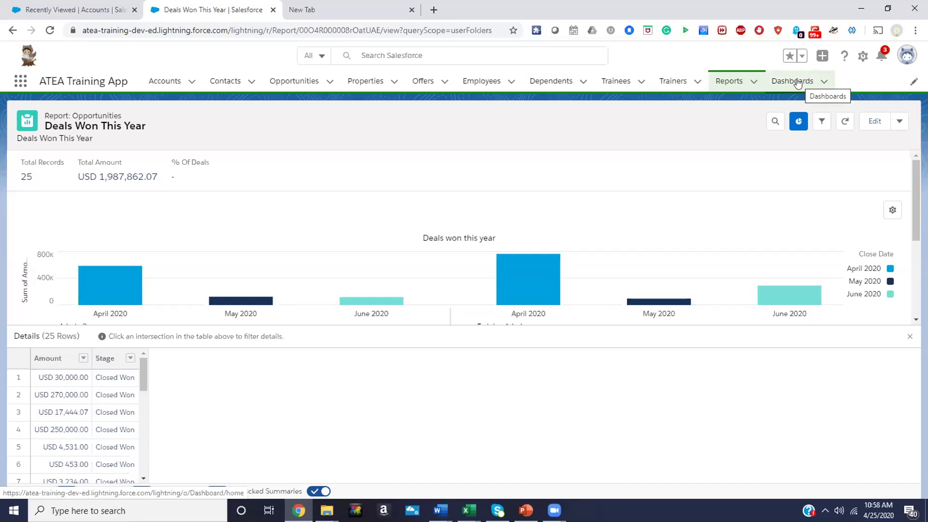
Leave the report editor without saving and show the Deals Won This Year report's actions
click(876, 121)
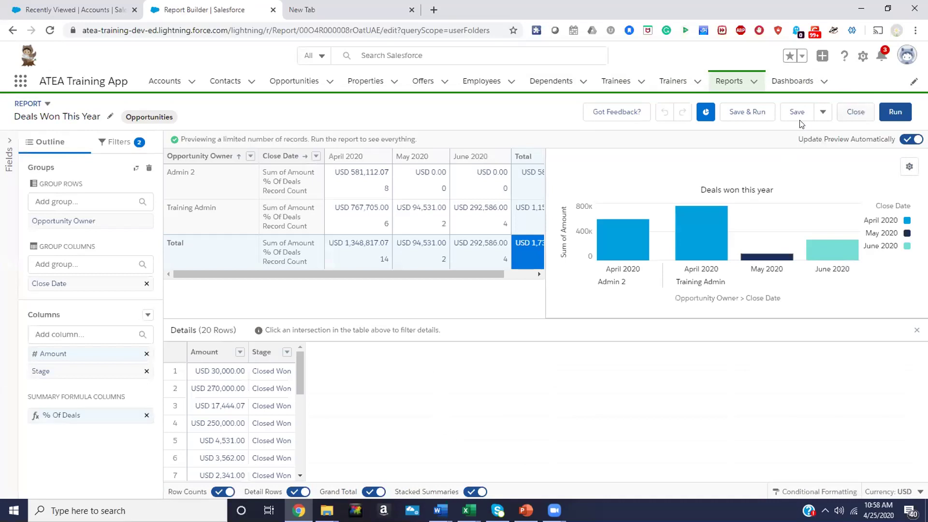
click(824, 112)
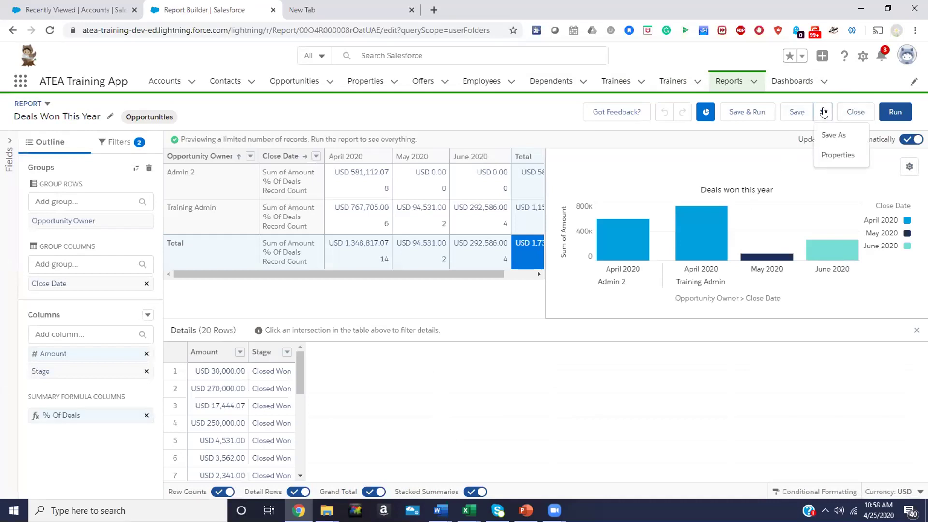
click(823, 112)
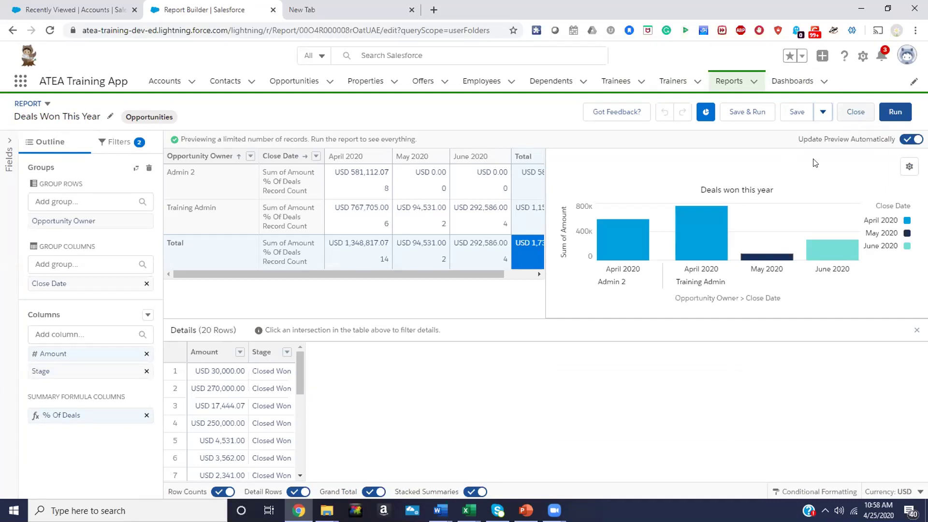
click(855, 114)
click(905, 175)
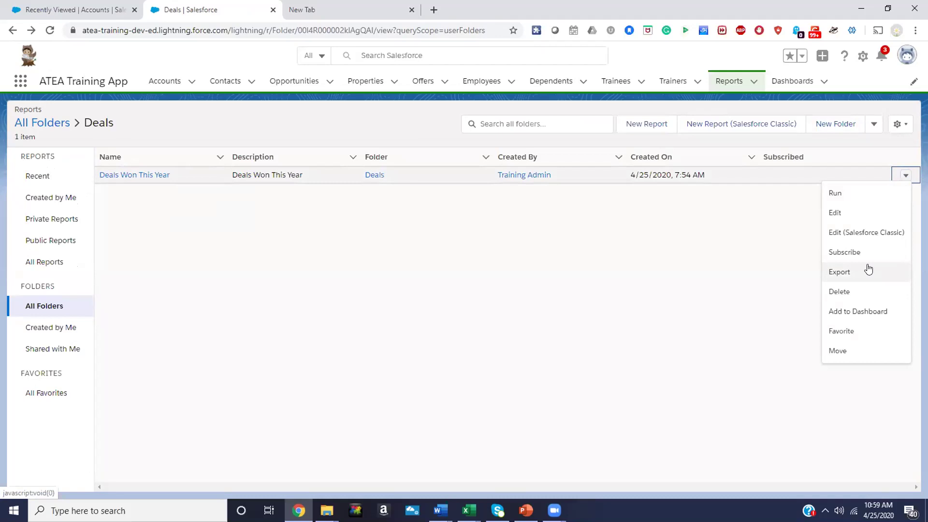
click(850, 252)
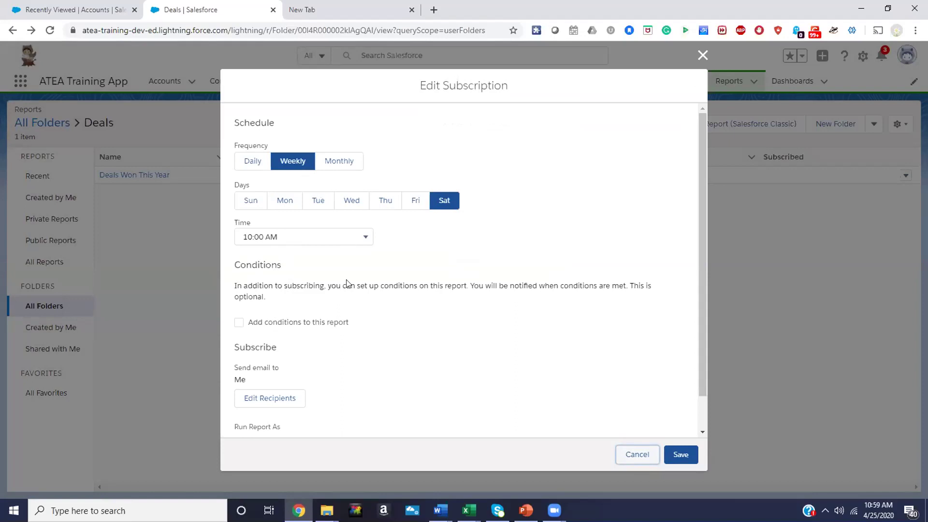
scroll(350, 344, down, 1)
click(292, 361)
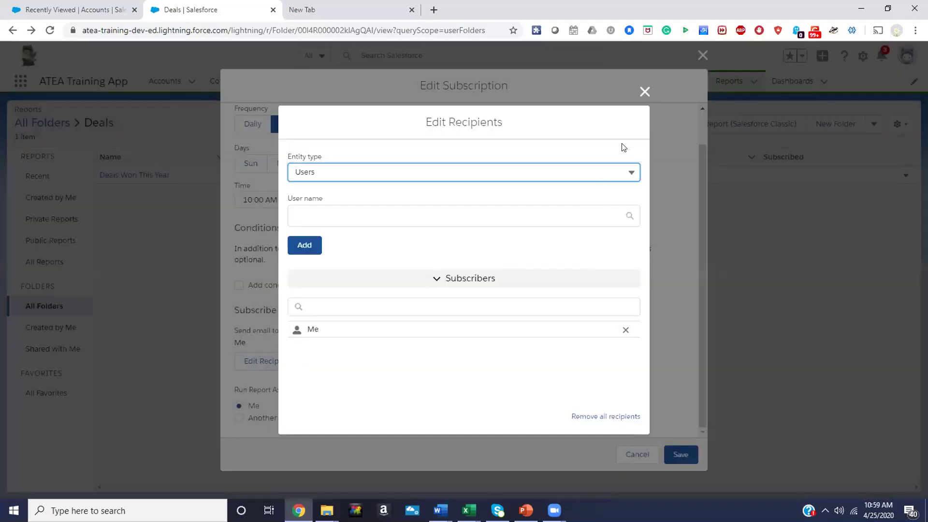
click(642, 93)
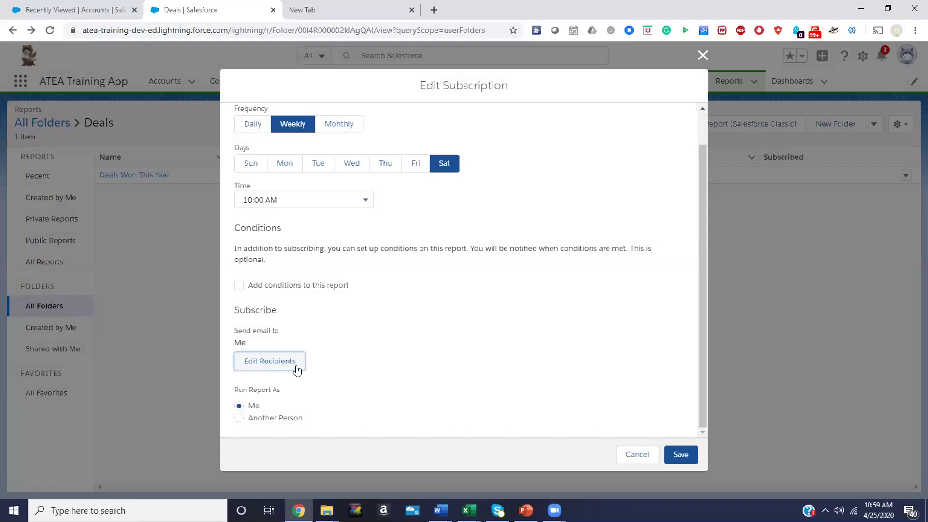
click(284, 359)
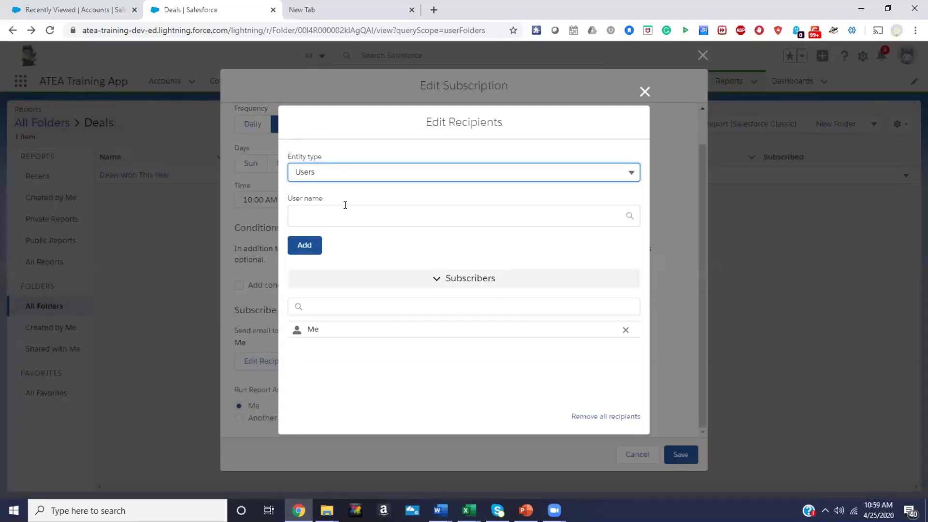
click(369, 176)
click(366, 179)
click(643, 92)
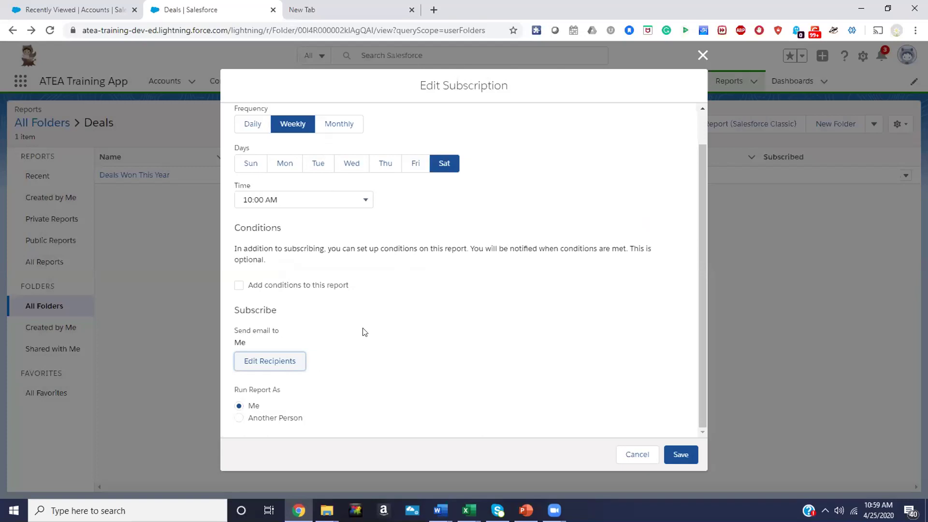
click(703, 56)
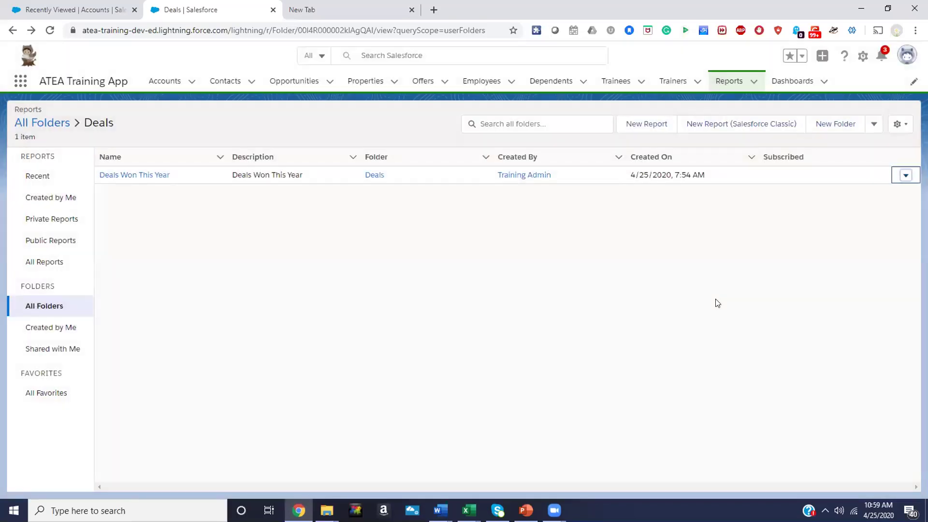
Start a new dashboard named 'New Deals closed this year', pasting the name as its description
click(788, 83)
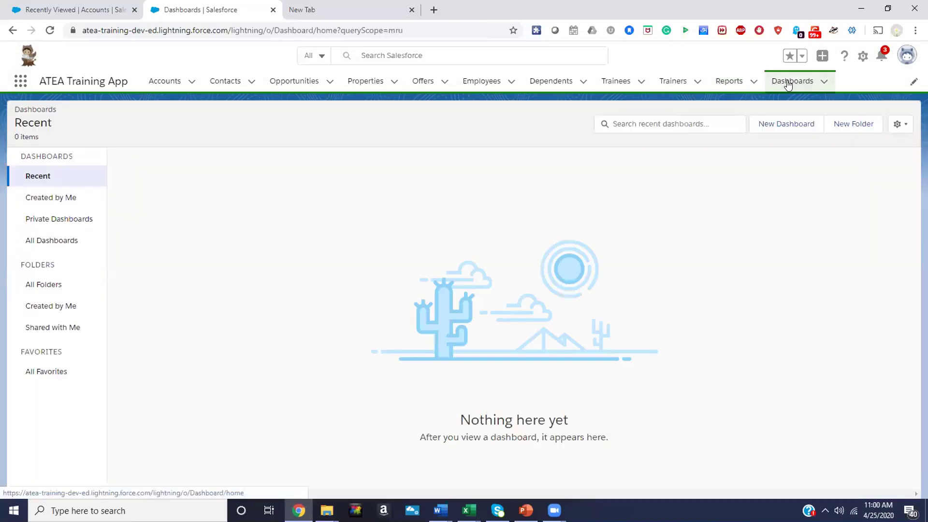
click(785, 125)
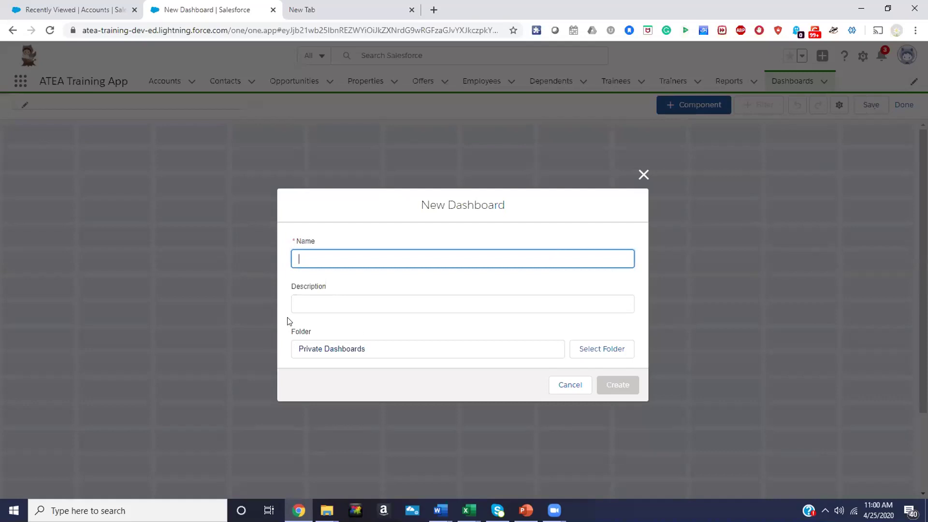
text(New Deals t clos)
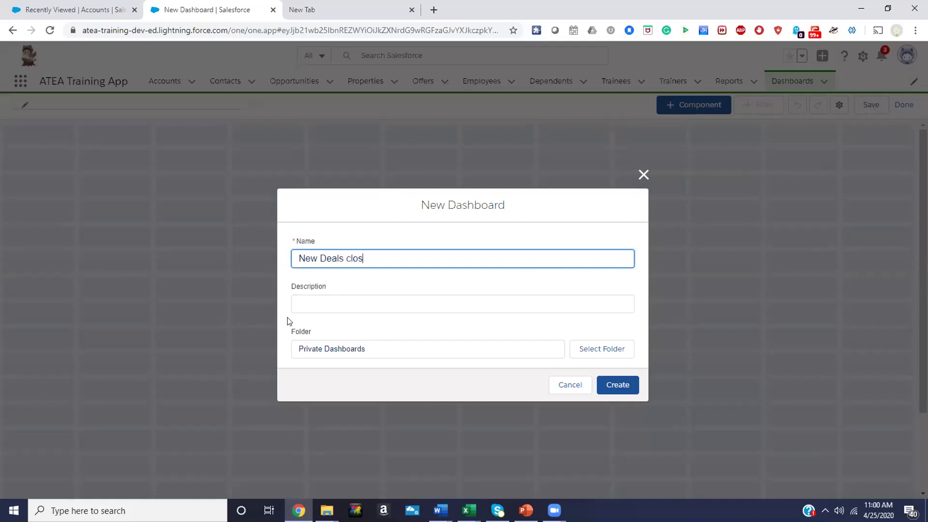
text(ed this year)
click(339, 324)
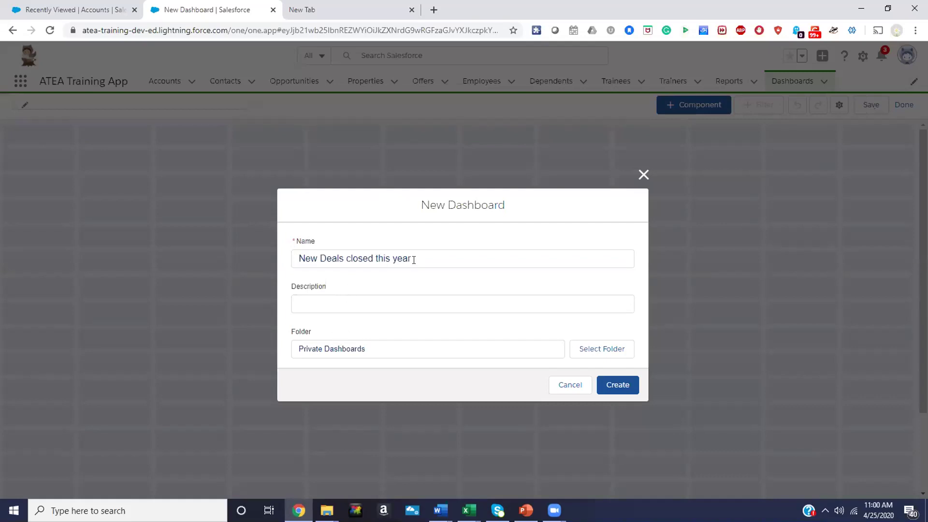
drag(414, 260, 280, 261)
key(ctrl+c)
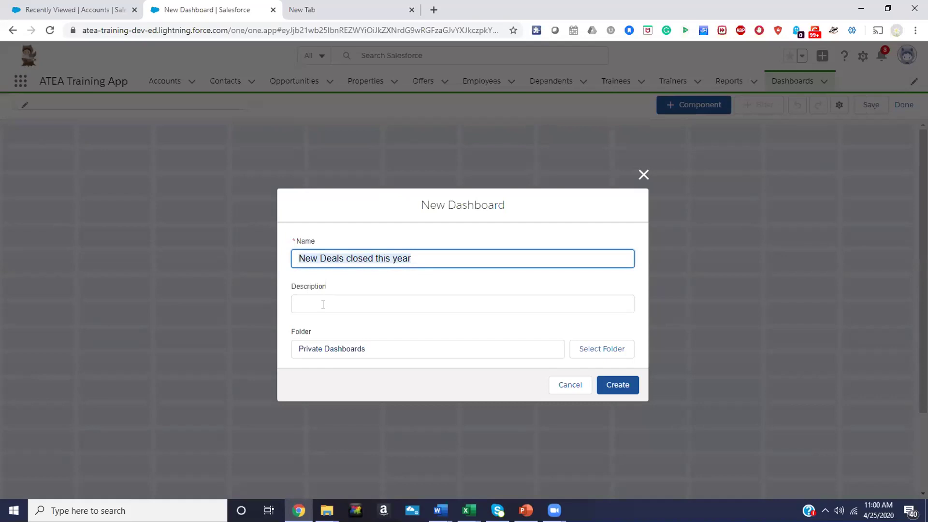
click(323, 305)
key(ctrl+v)
click(356, 349)
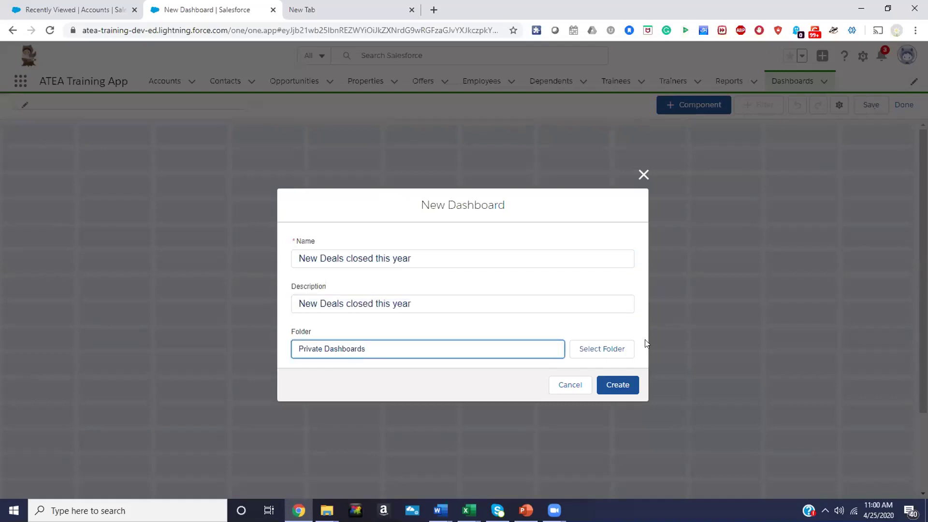
Store the dashboard in a newly created Deals folder and create it
click(595, 340)
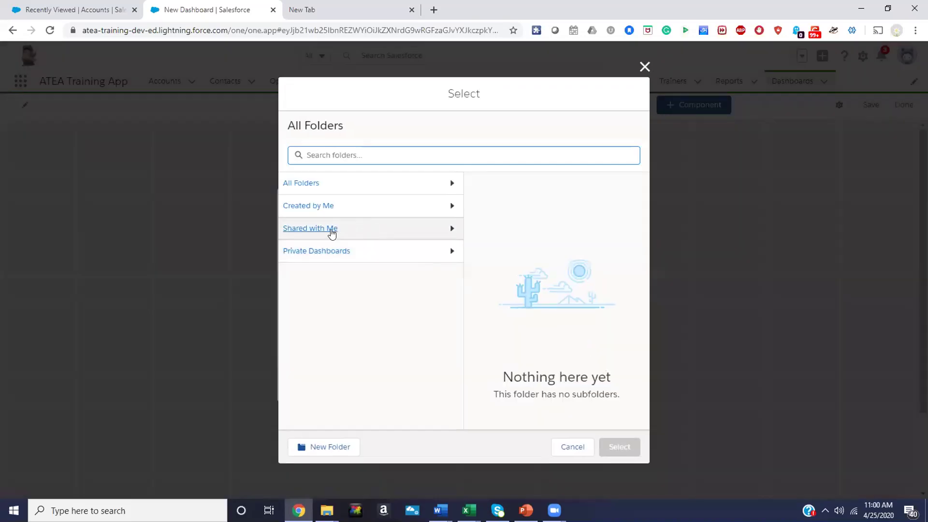
click(311, 184)
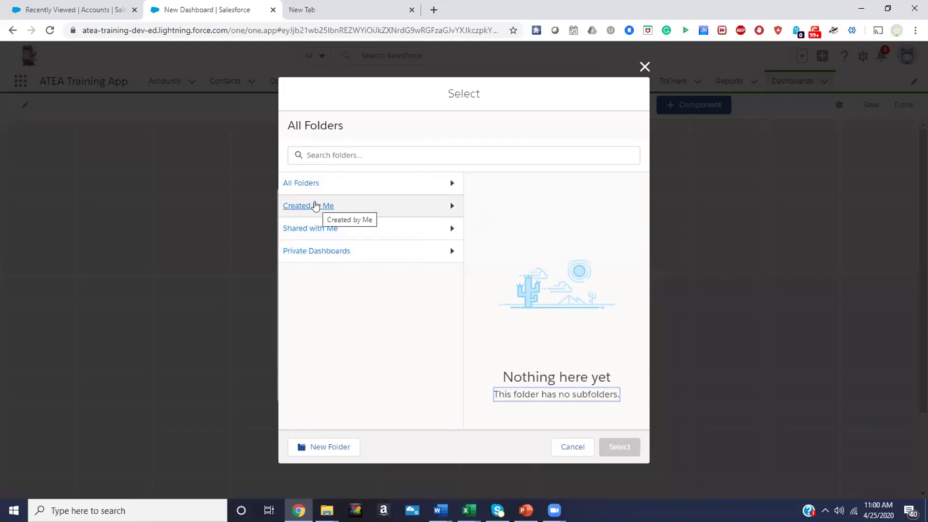
click(315, 206)
click(310, 183)
click(310, 447)
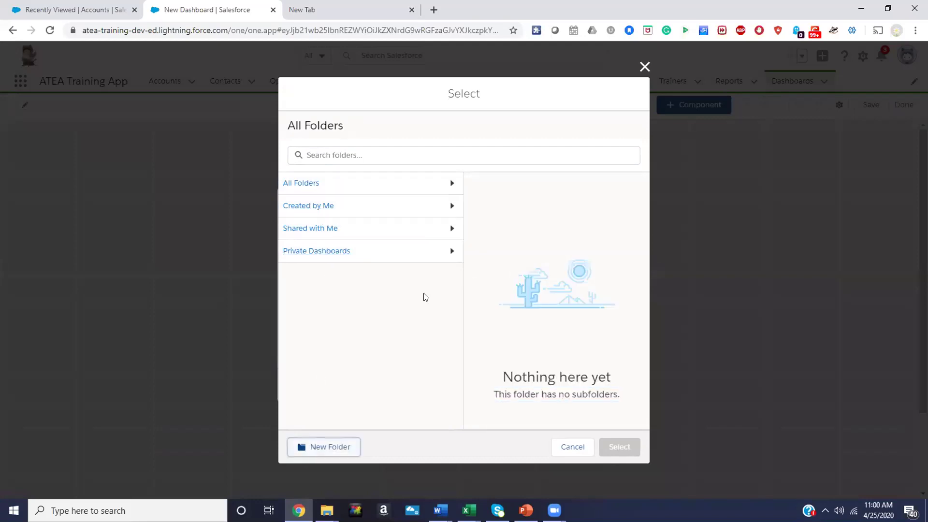
click(391, 260)
text(Deals)
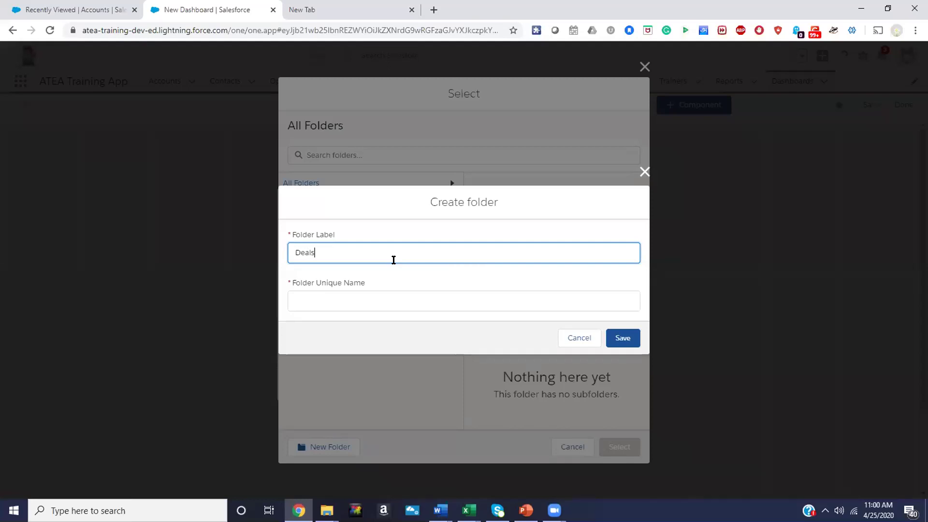
click(349, 302)
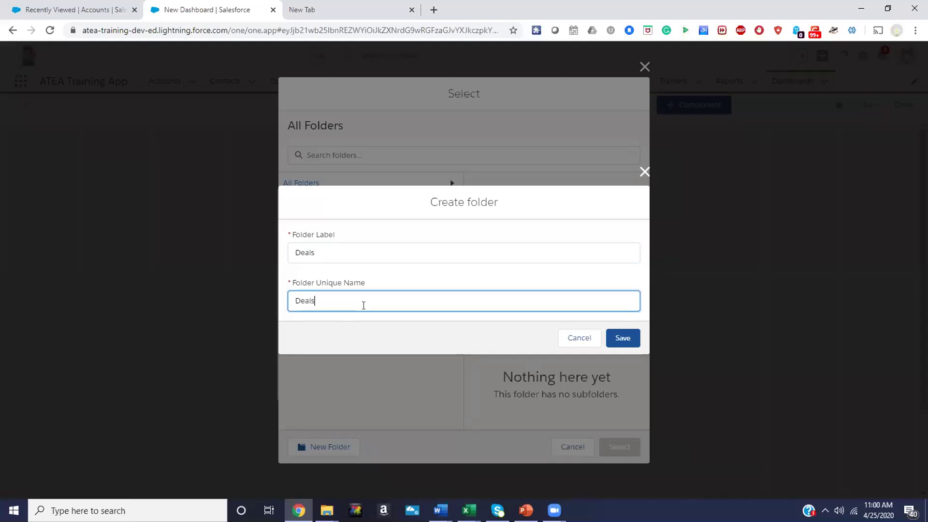
click(622, 338)
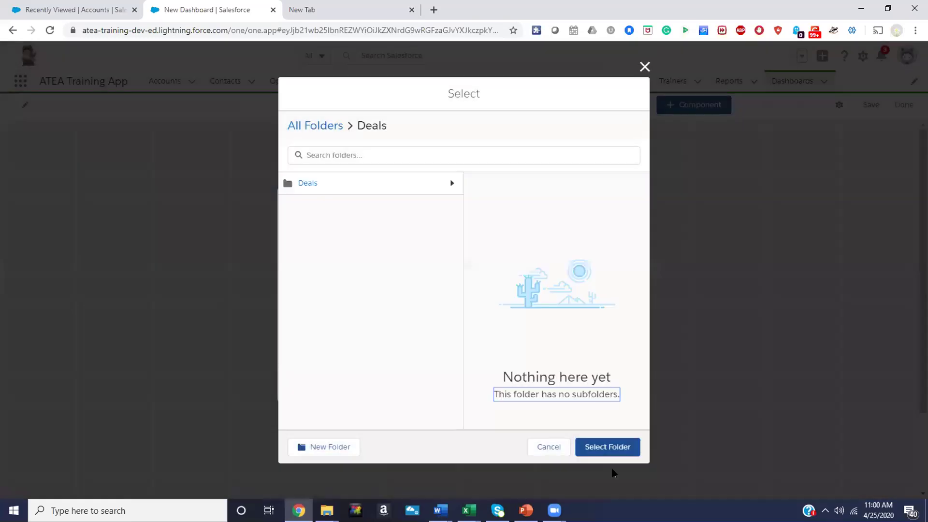
click(301, 187)
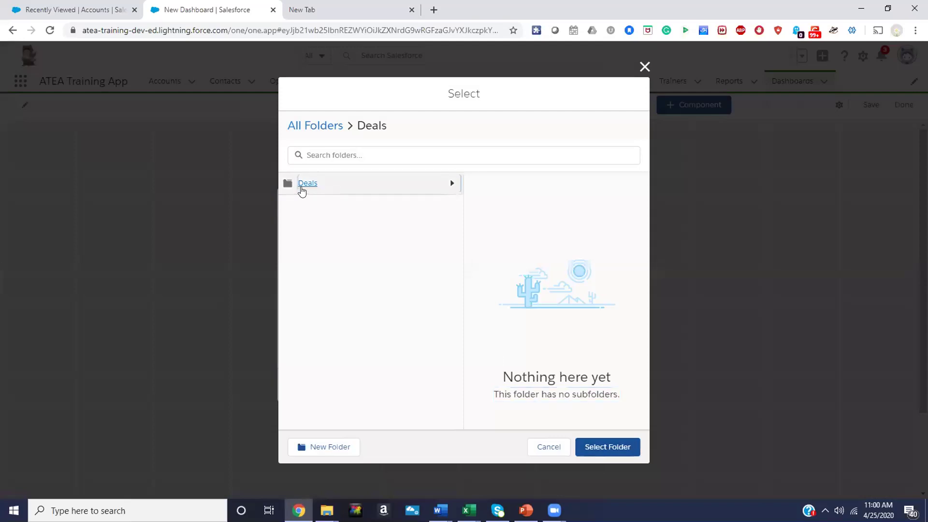
click(606, 445)
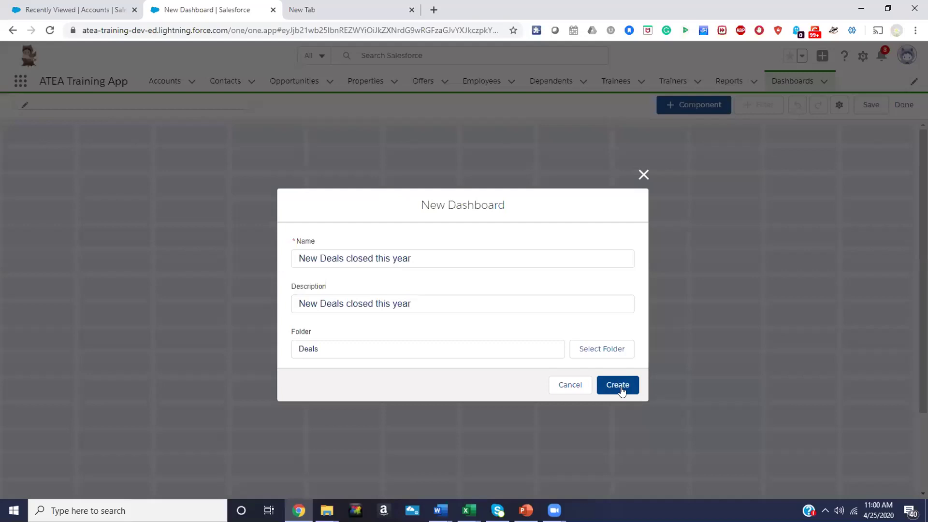
click(622, 386)
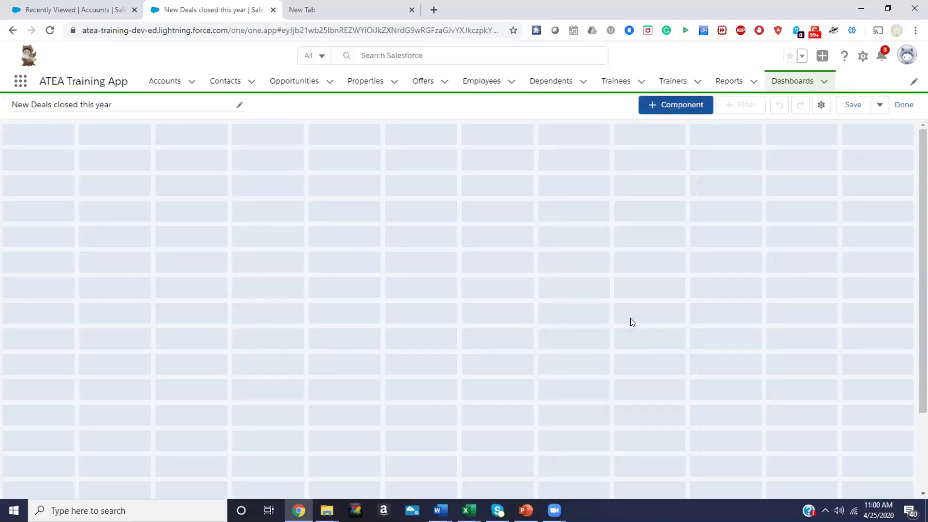
click(678, 108)
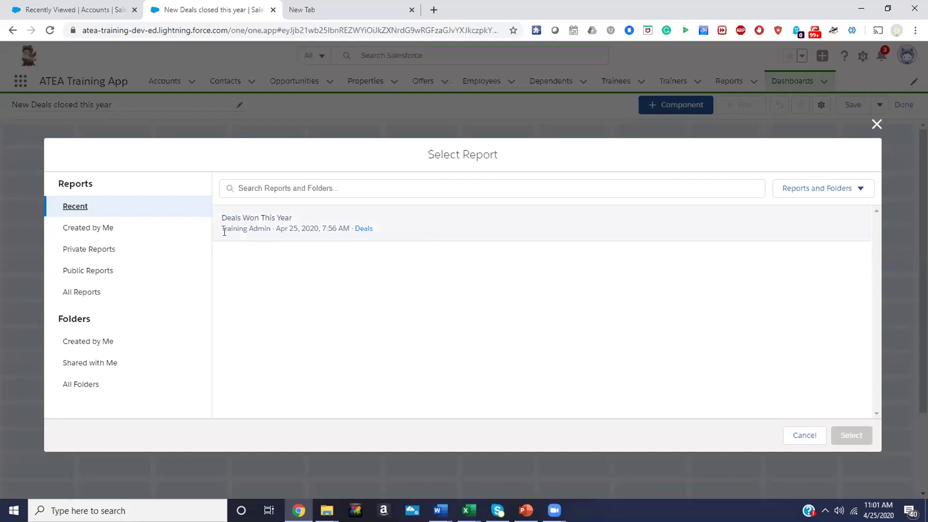
Add the Deals Won This Year report from the Deals folder as a bar chart component
click(91, 271)
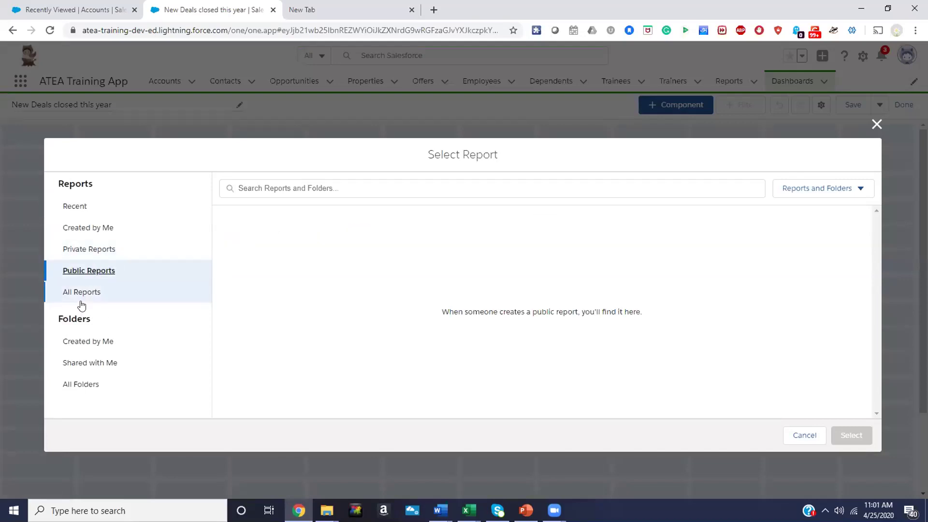
click(81, 292)
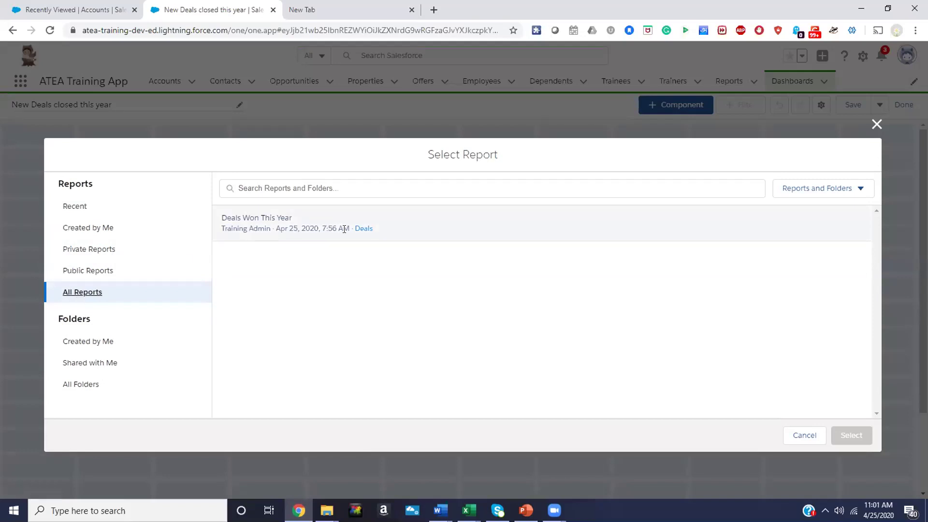
click(362, 229)
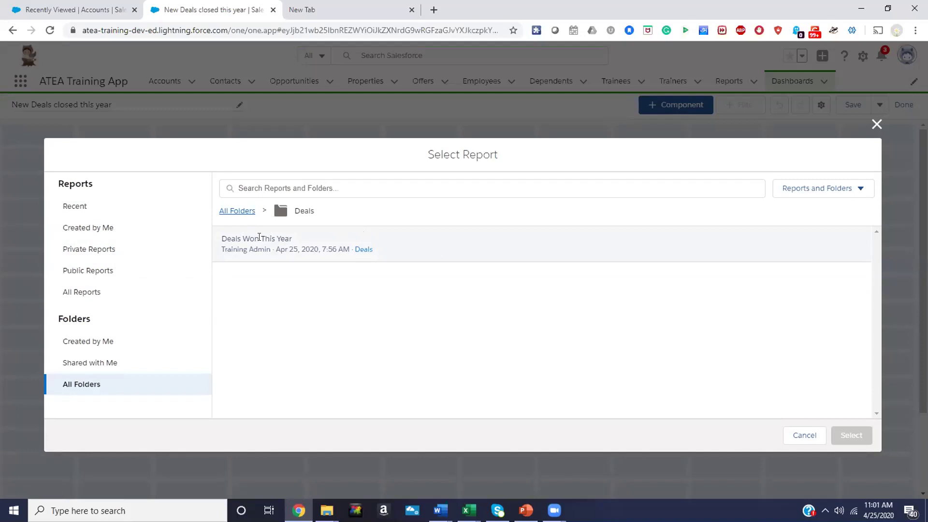
click(259, 238)
click(851, 435)
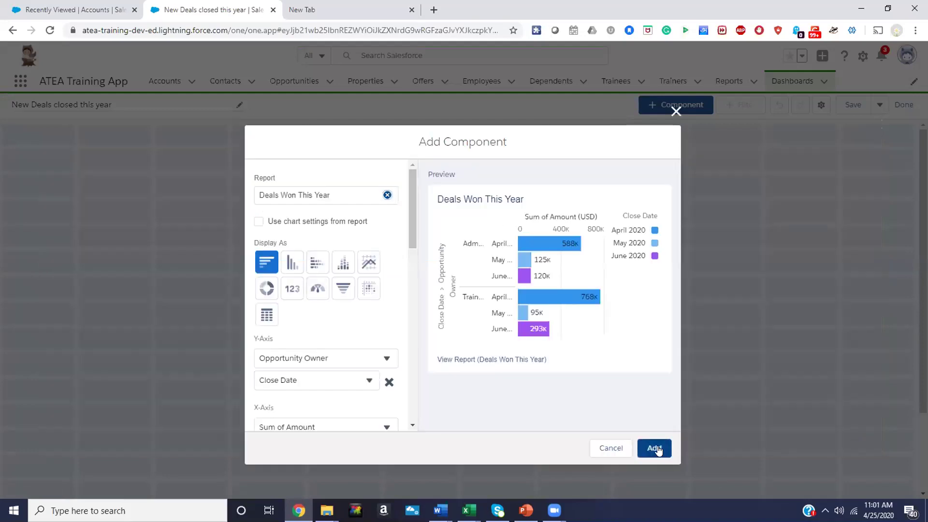
click(656, 448)
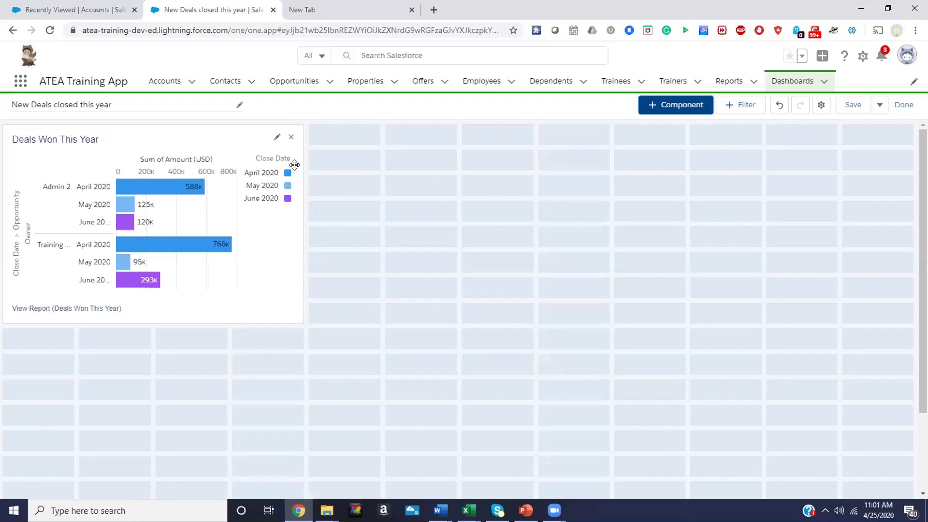
click(277, 137)
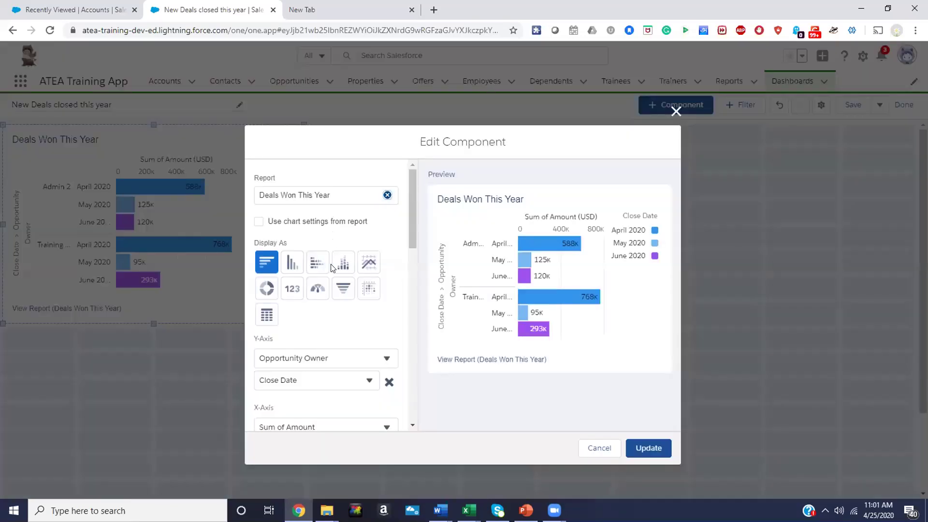
Display the component as a Lightning Table grouped by Opportunity Owner
click(270, 317)
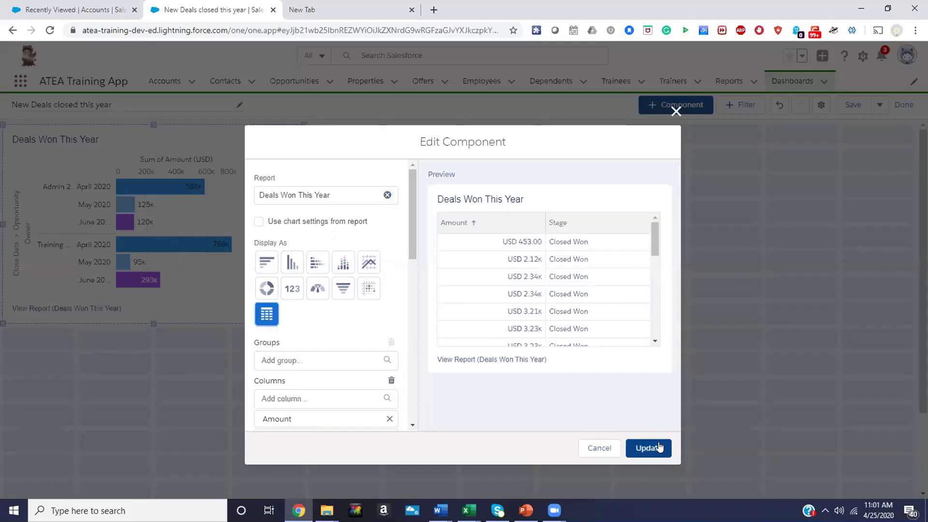
scroll(303, 365, down, 2)
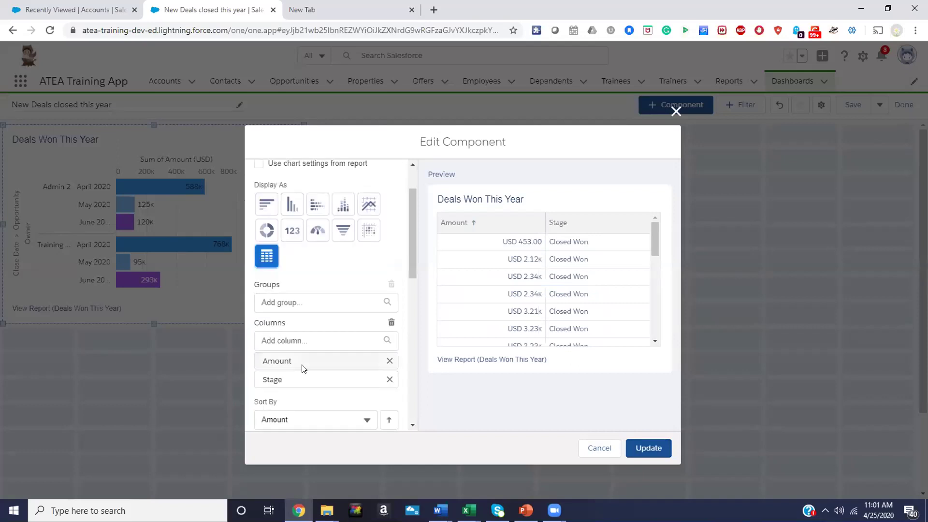
click(314, 298)
scroll(304, 382, down, 4)
scroll(304, 386, down, 6)
scroll(305, 392, down, 3)
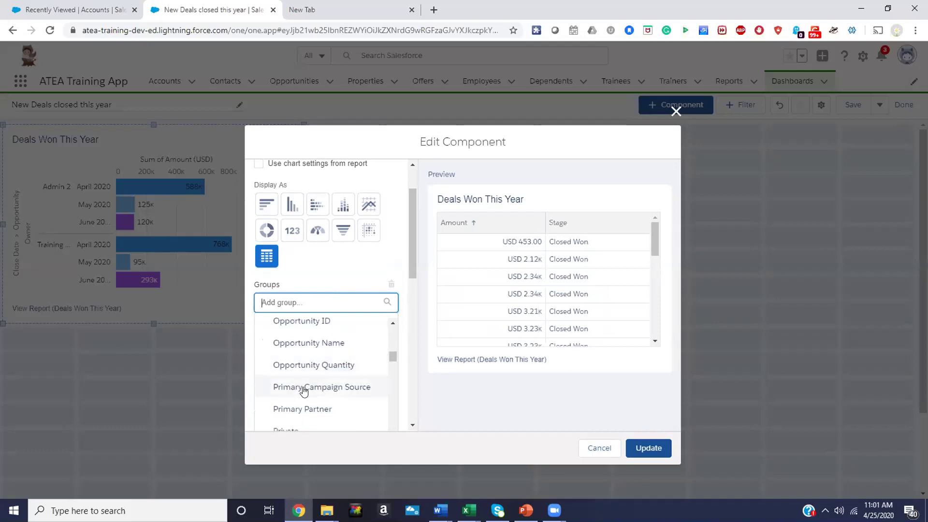
text(Owner)
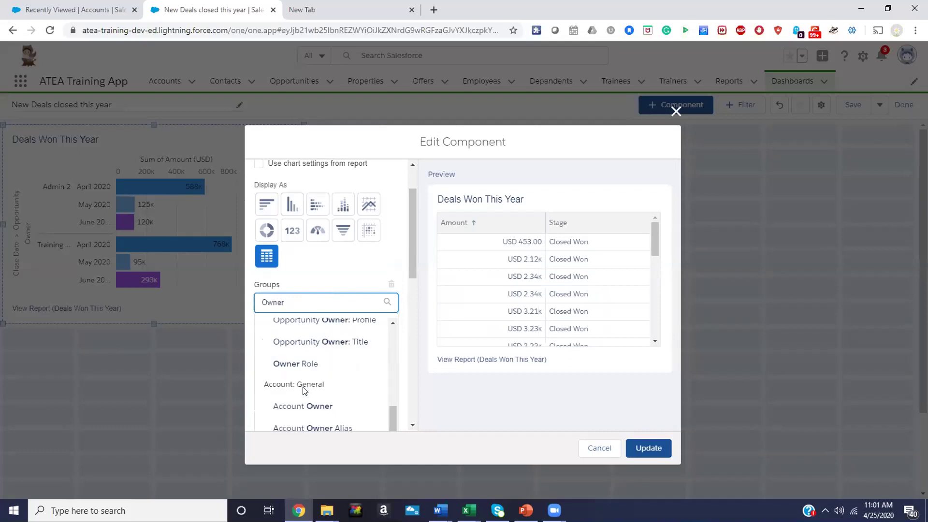
scroll(349, 396, down, 3)
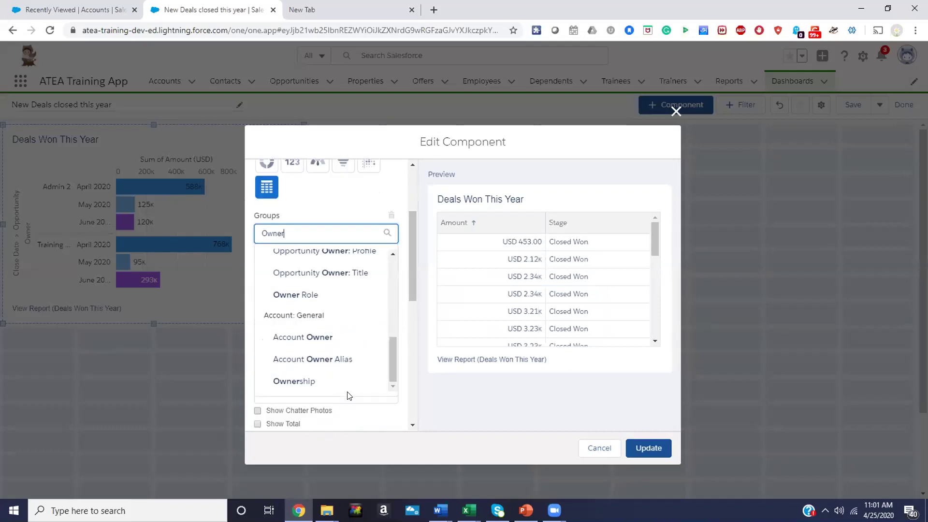
scroll(307, 295, up, 4)
scroll(304, 276, up, 3)
click(310, 217)
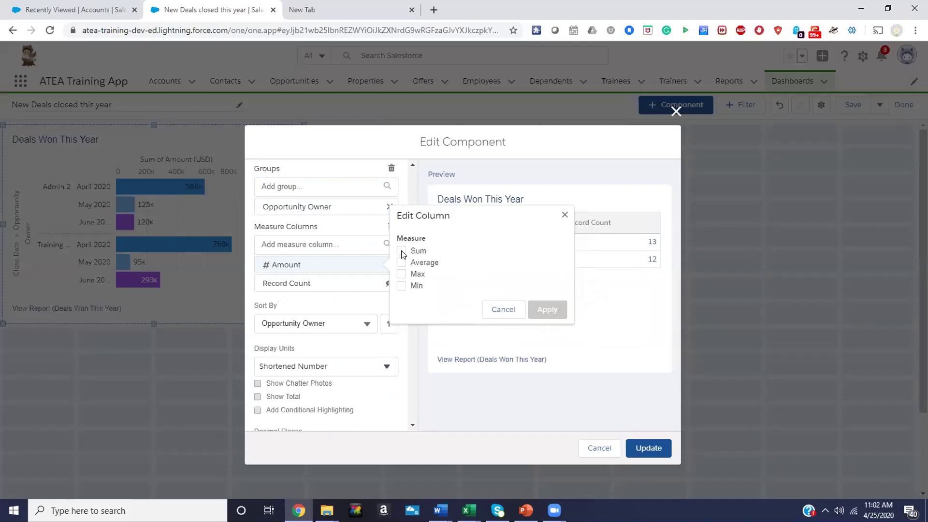
Sum the Amount column, try a Closed measure, then remove Amount from the measures
click(402, 252)
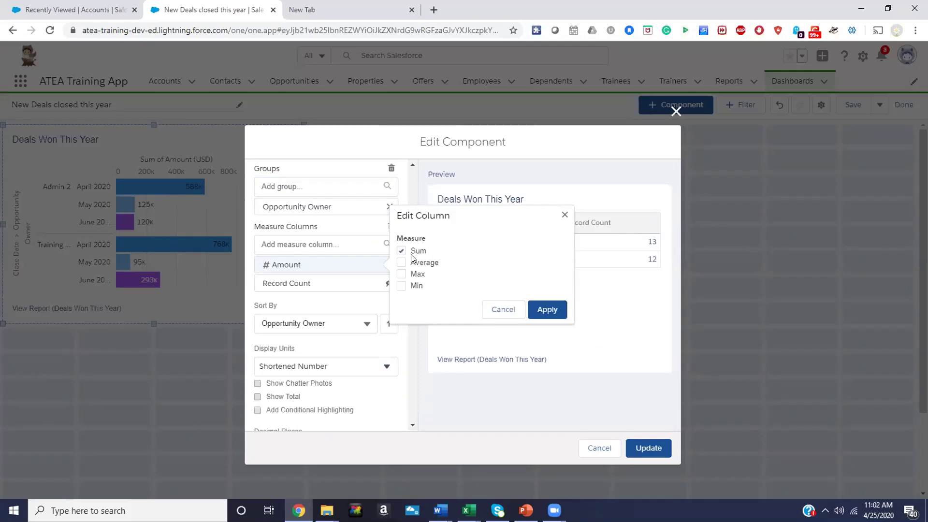
click(547, 309)
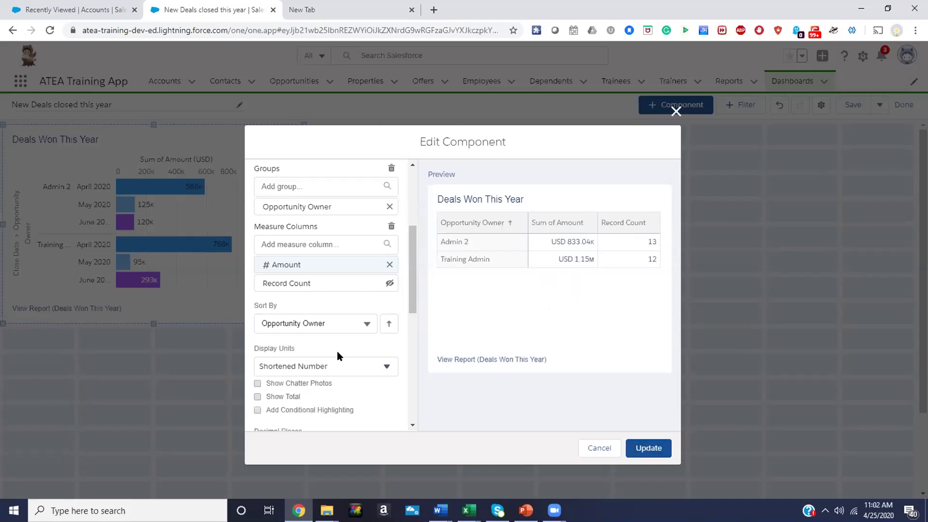
drag(409, 271, 407, 244)
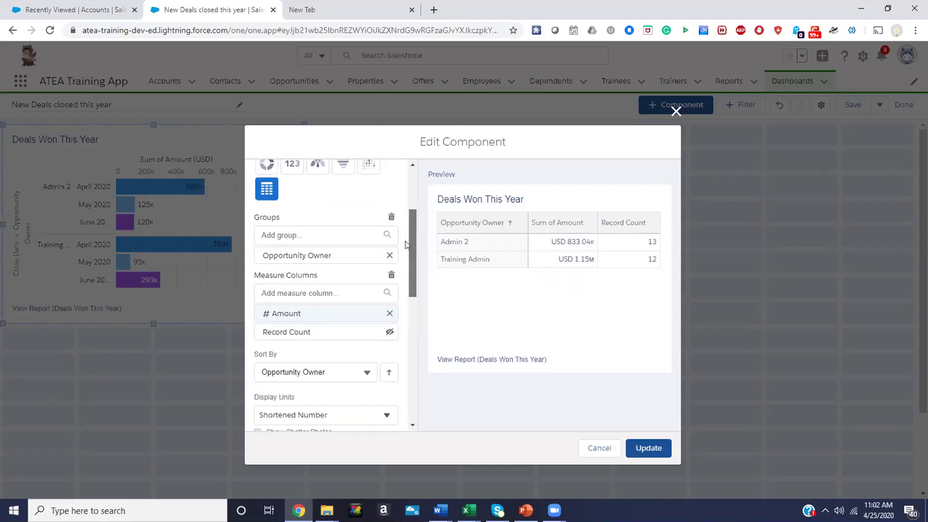
click(312, 292)
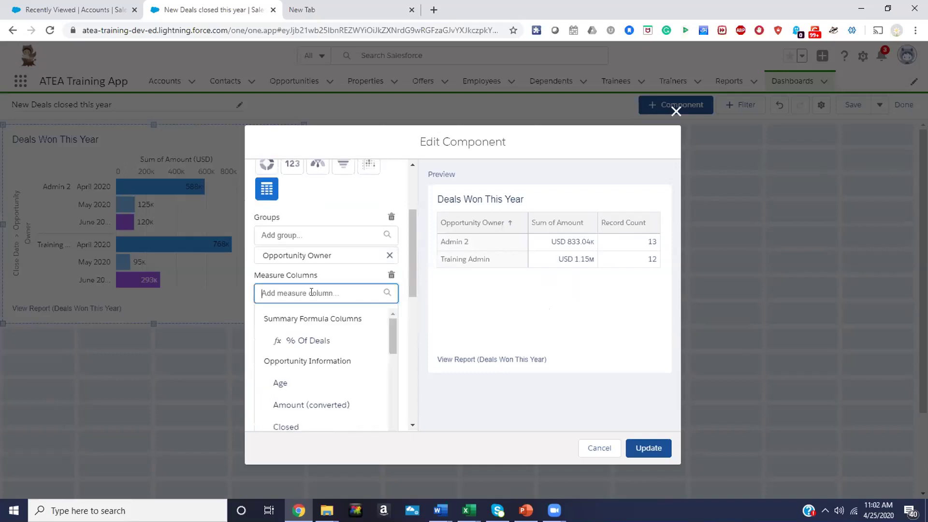
text(Close)
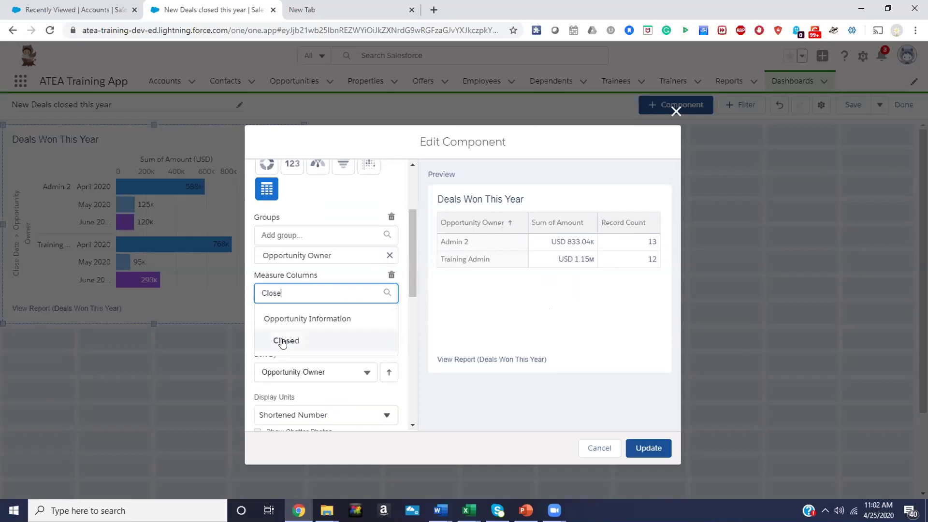
click(289, 341)
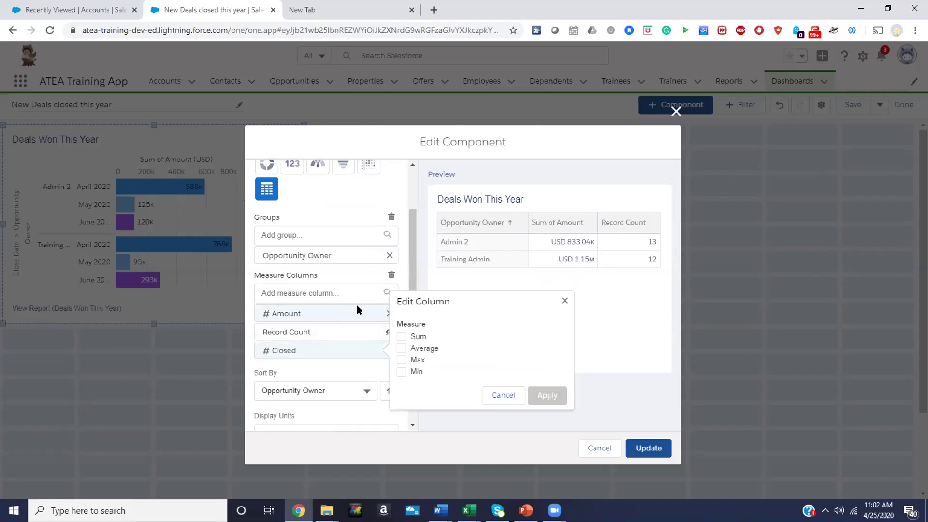
click(334, 296)
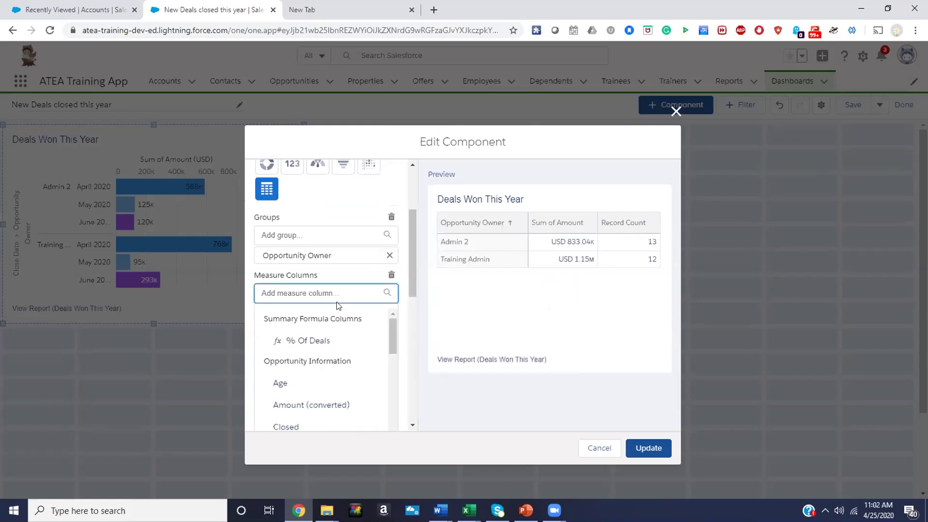
text(Close)
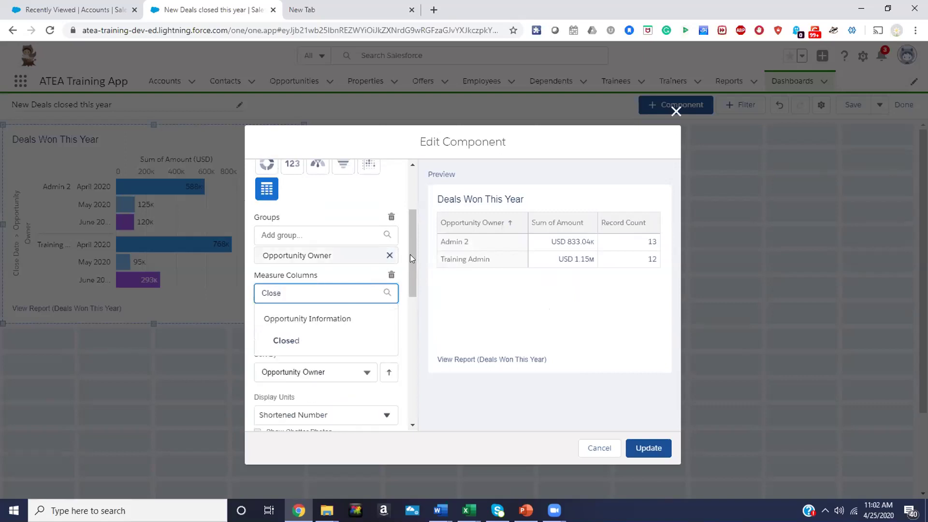
click(406, 295)
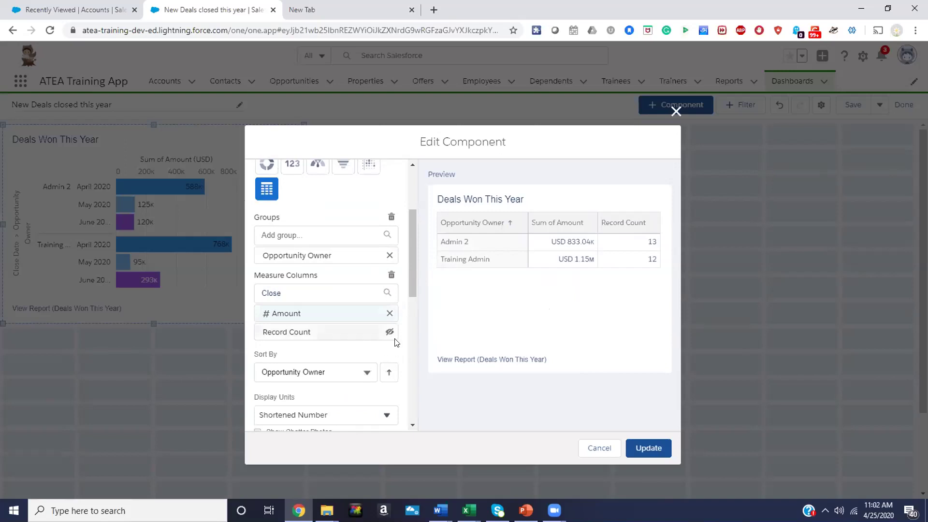
click(389, 314)
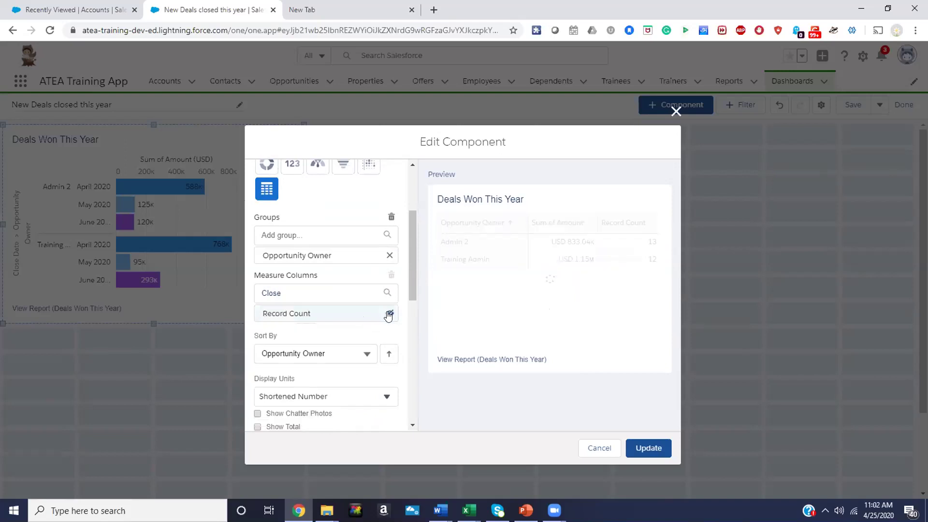
click(332, 287)
text(Close D)
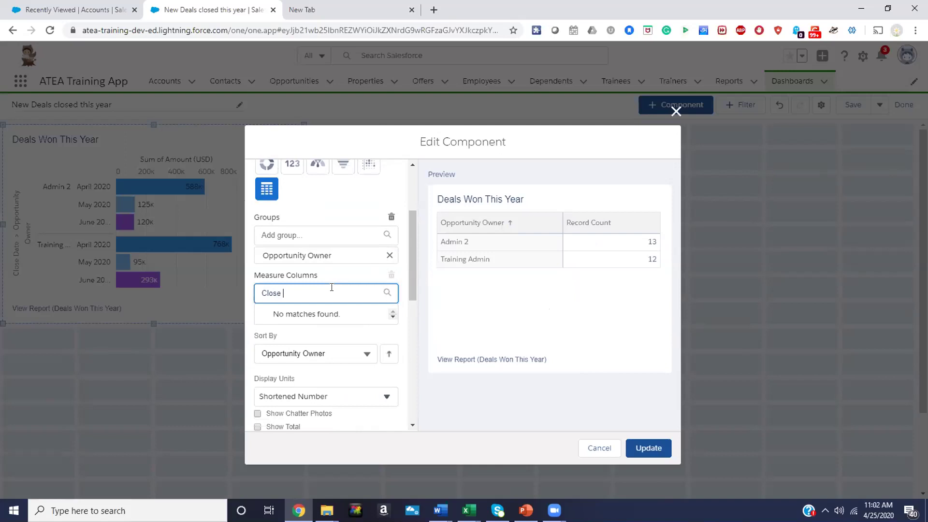
click(400, 293)
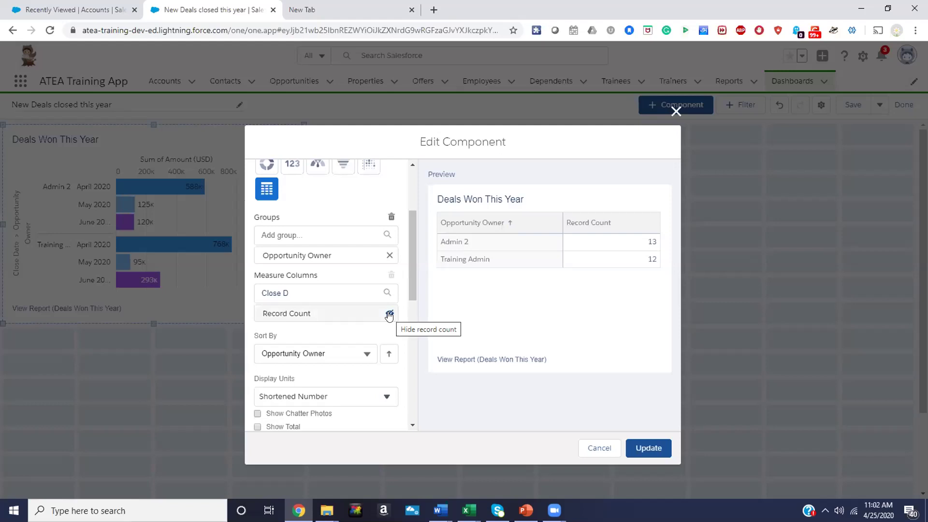
Search measure columns for a Date field, then close the list leaving only Record Count
click(311, 293)
click(399, 273)
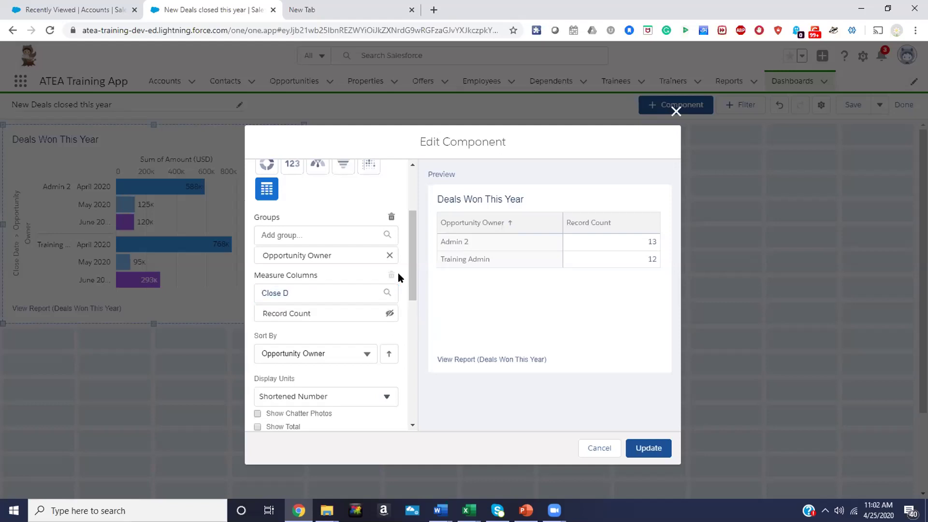
scroll(386, 315, down, 3)
scroll(329, 304, up, 3)
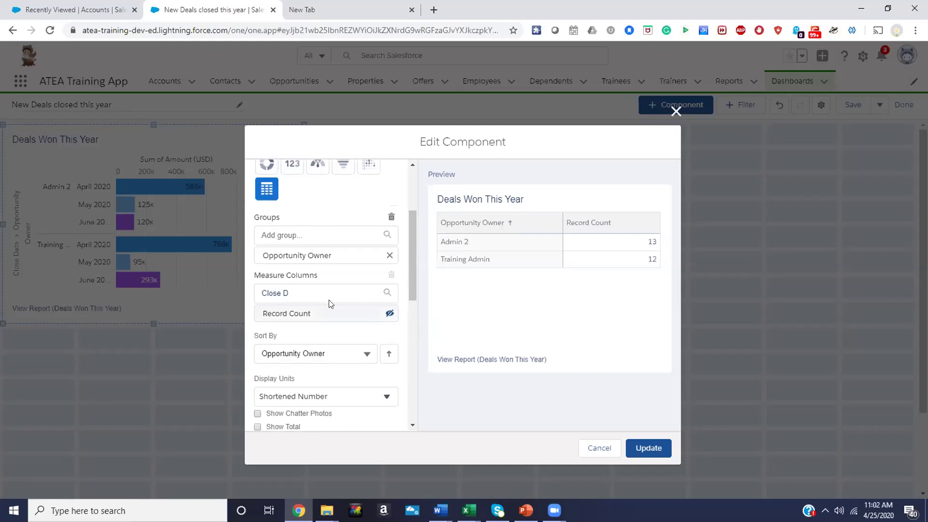
click(296, 293)
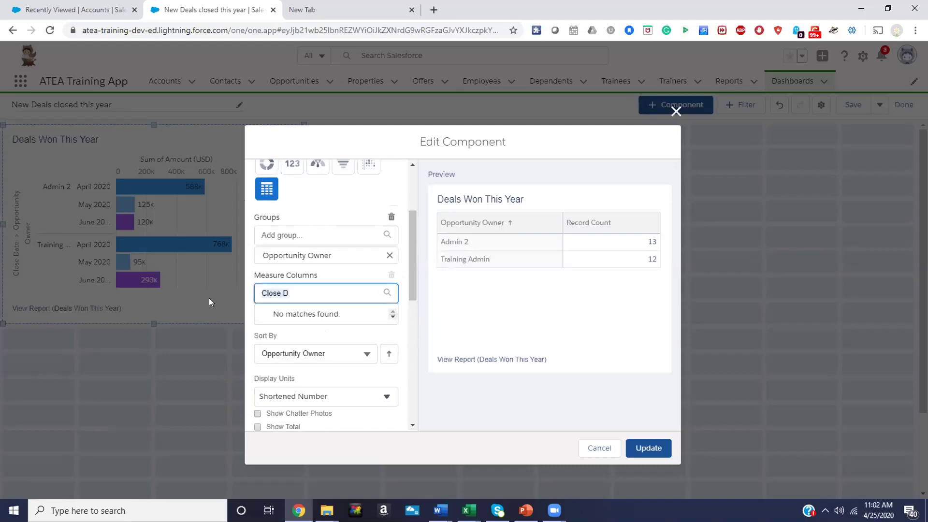
key(BackSpace)
text(Date)
double_click(293, 295)
key(BackSpace)
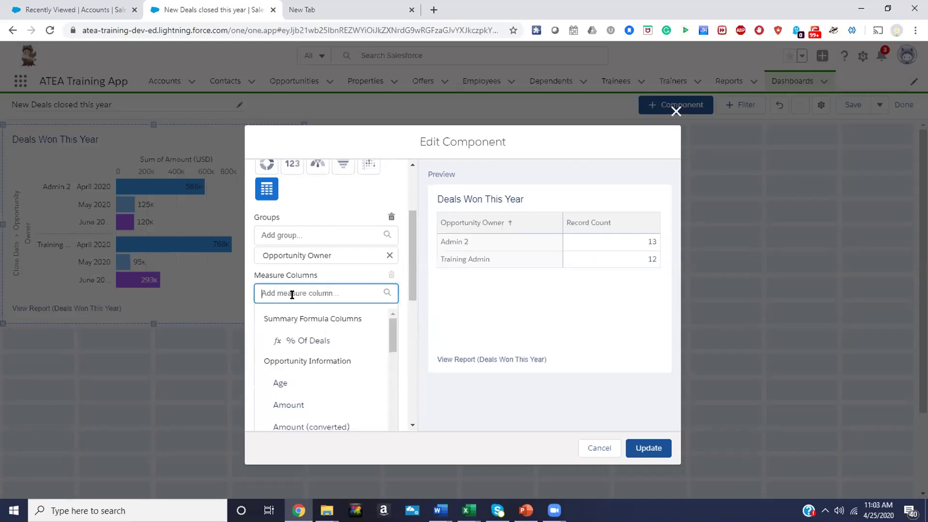
mouse_move(390, 334)
mouse_down()
mouse_move(392, 431)
mouse_move(393, 320)
mouse_up()
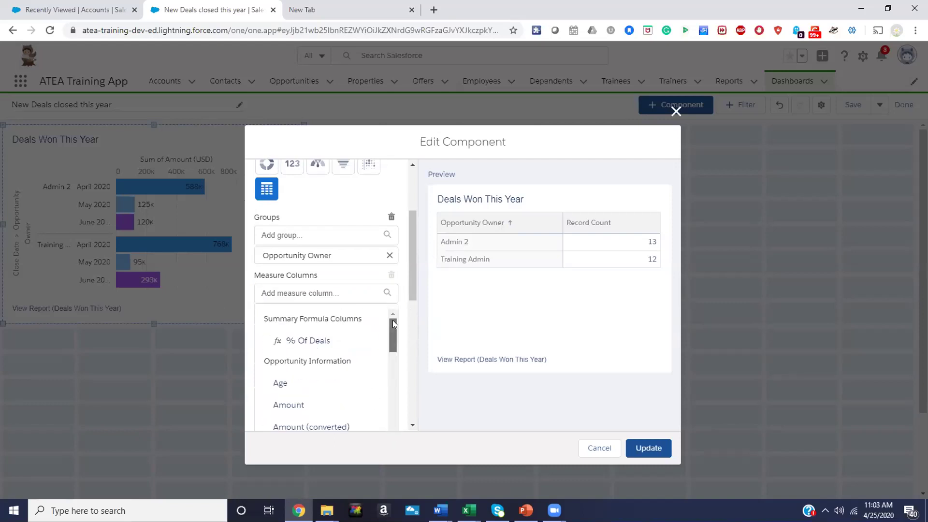
click(402, 283)
scroll(410, 302, down, 5)
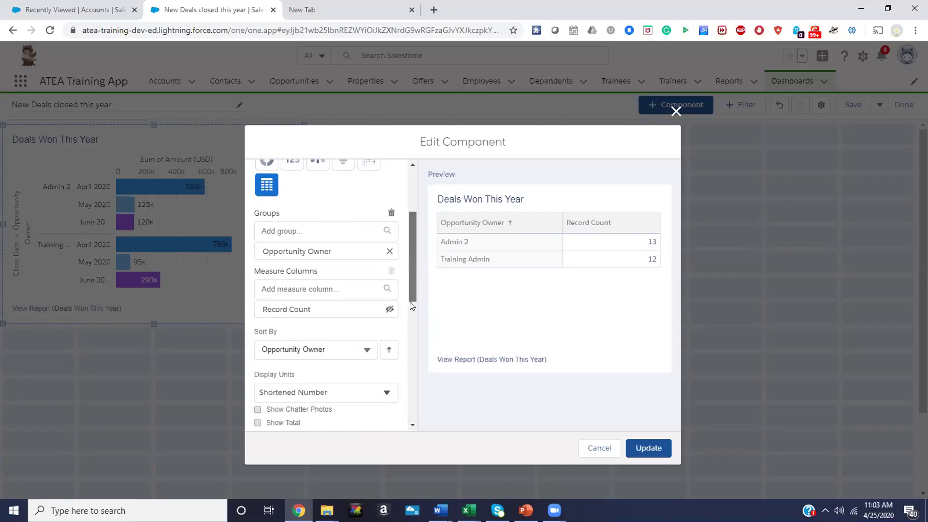
scroll(402, 275, up, 5)
drag(402, 272, 401, 270)
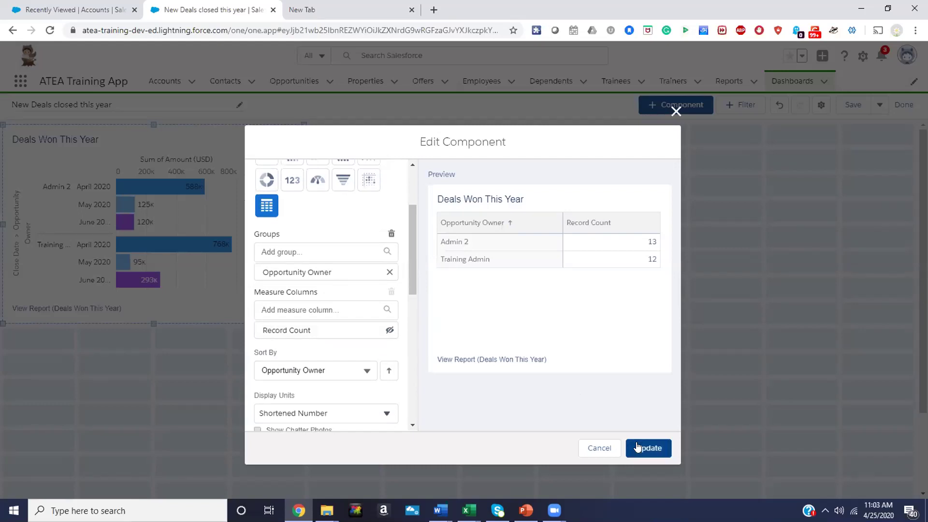
scroll(412, 307, down, 6)
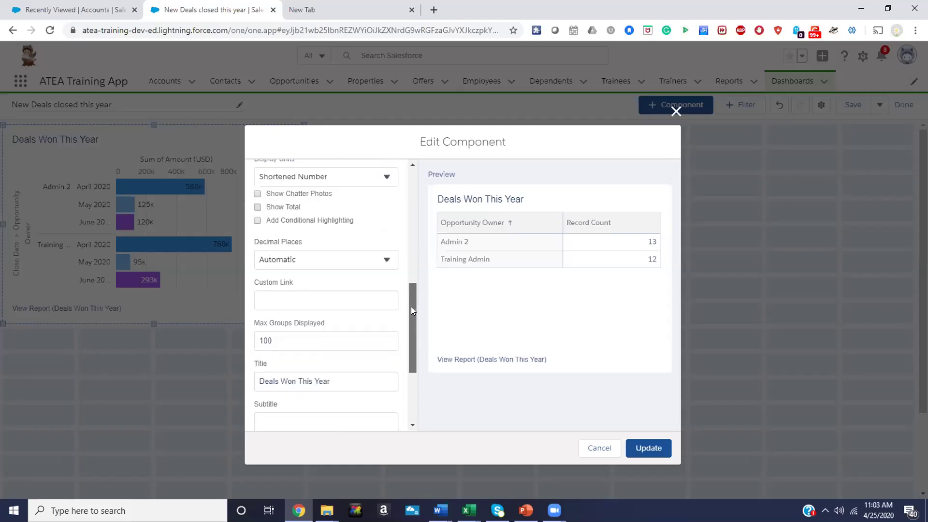
Apply the Dark theme to the owner record-count table and update the component
drag(411, 328, 410, 357)
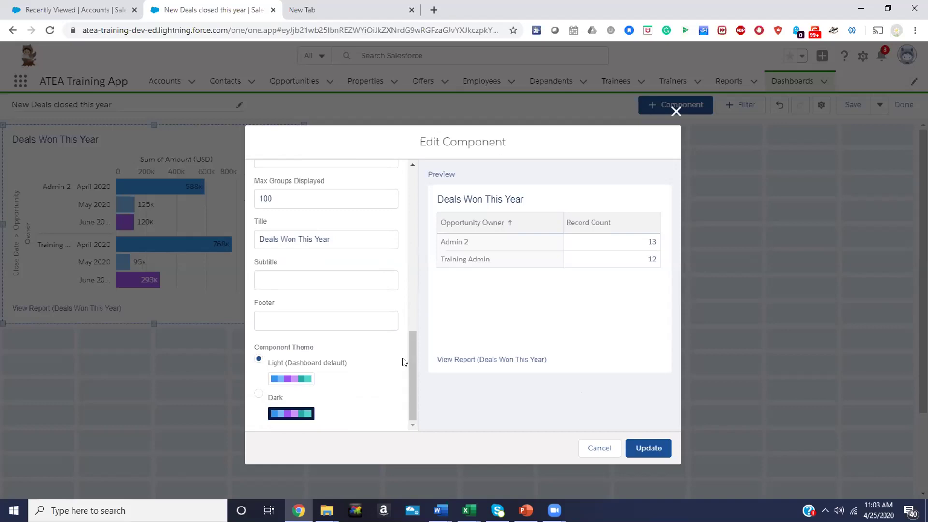
click(259, 394)
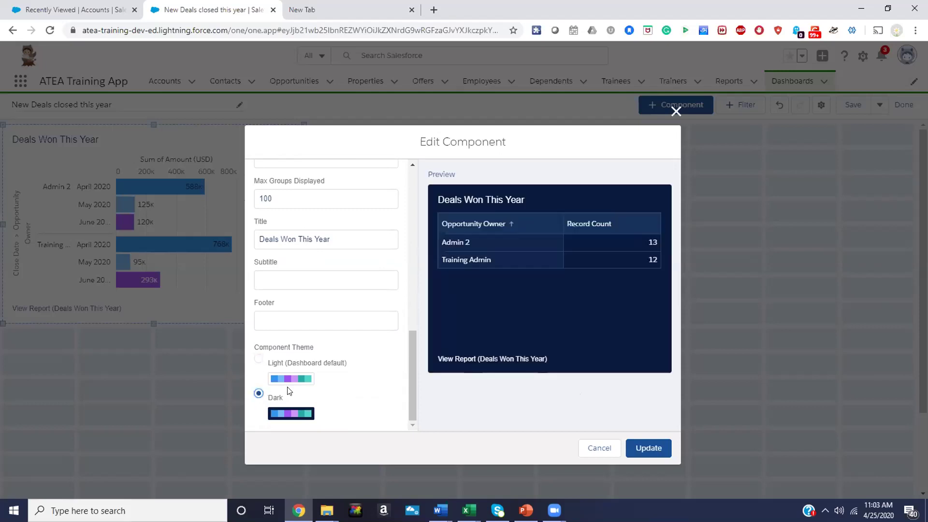
scroll(288, 391, up, 1)
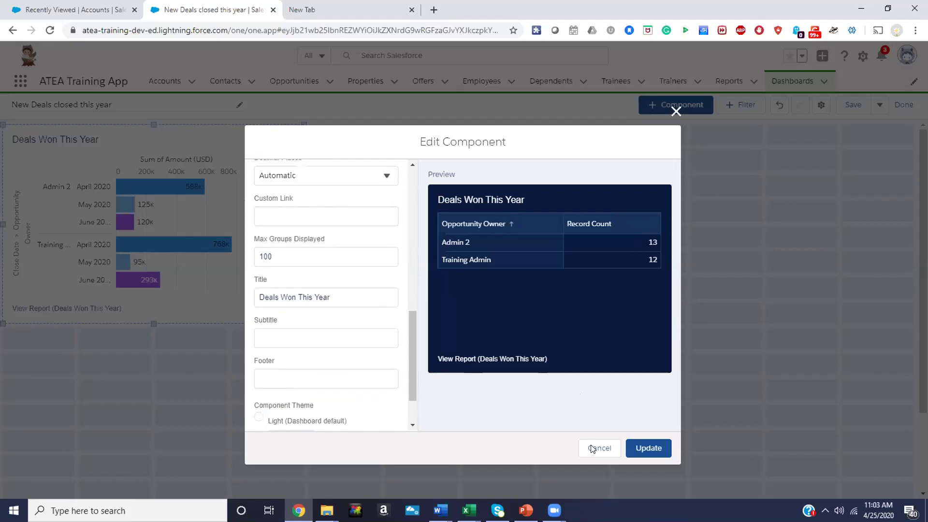
click(659, 449)
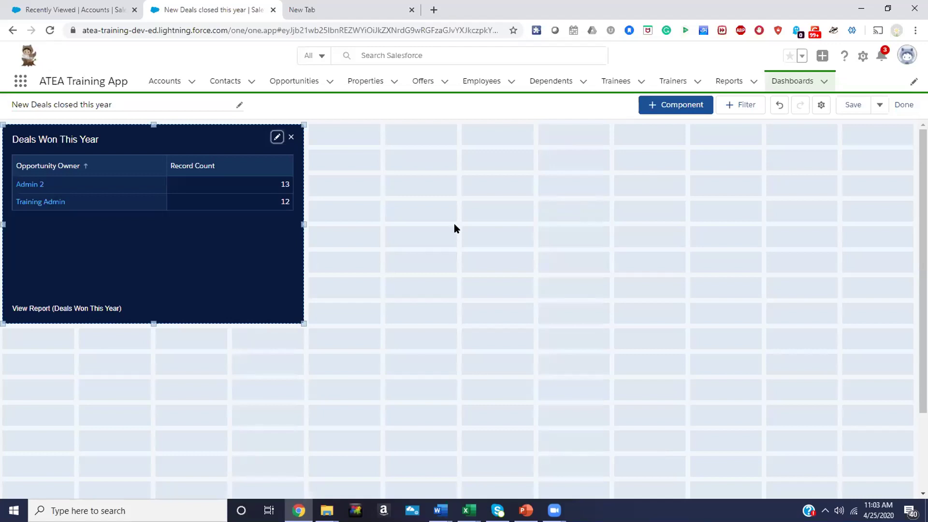
Add a second component sourced from the Deals Won This Year report in the Deals folder
click(680, 106)
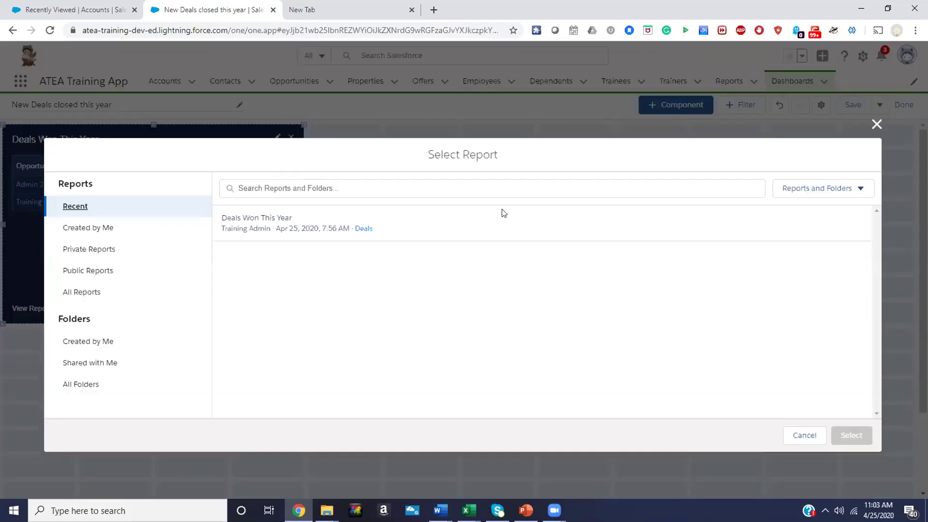
click(363, 228)
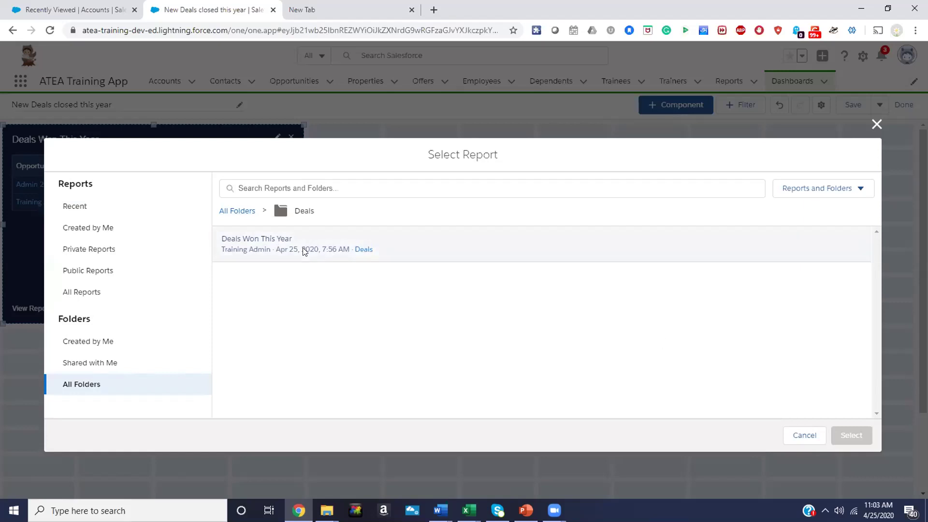
click(249, 239)
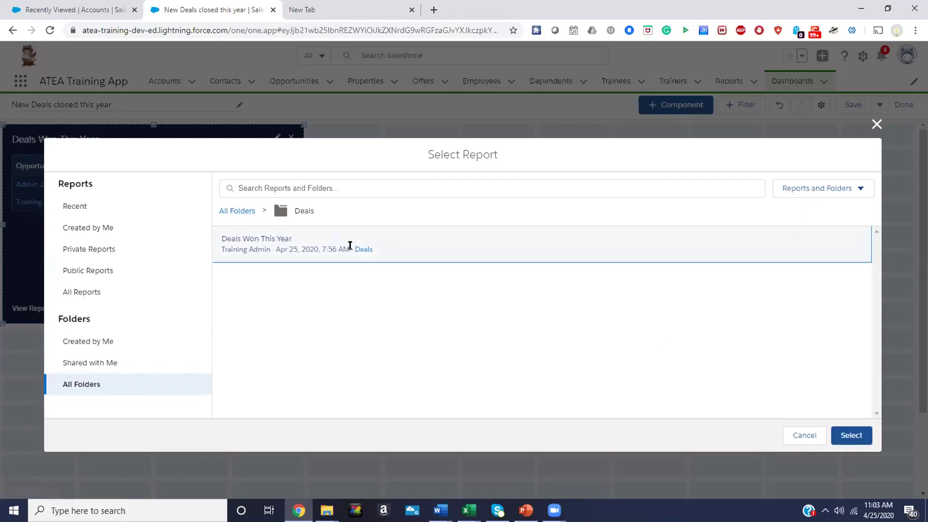
click(361, 251)
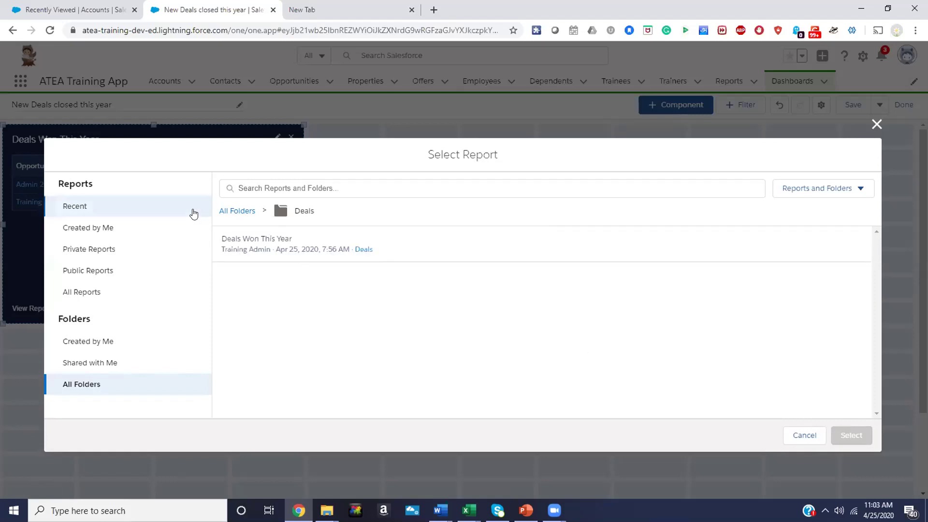
click(230, 211)
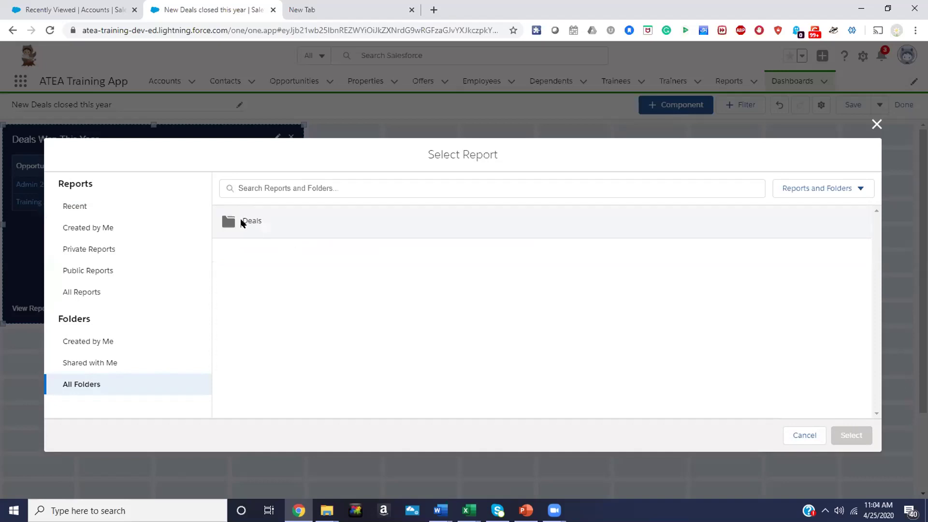
click(243, 220)
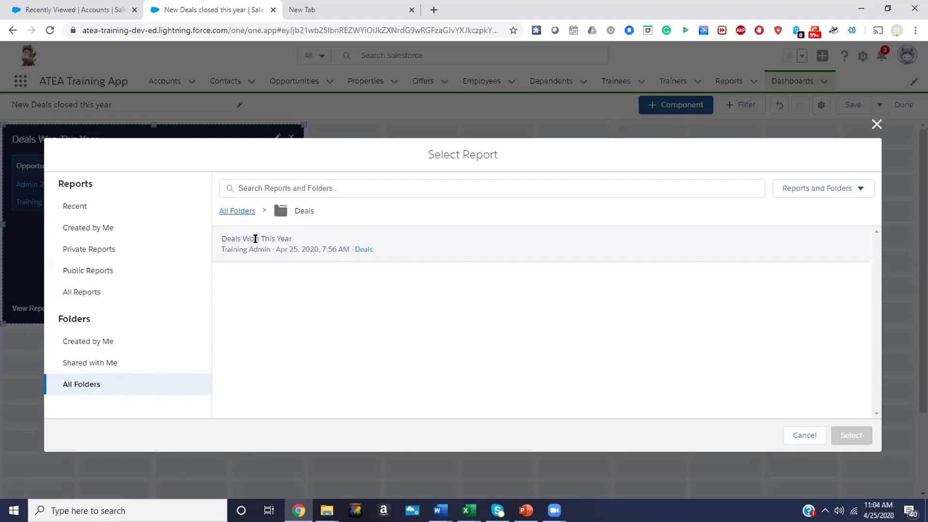
click(255, 238)
click(851, 434)
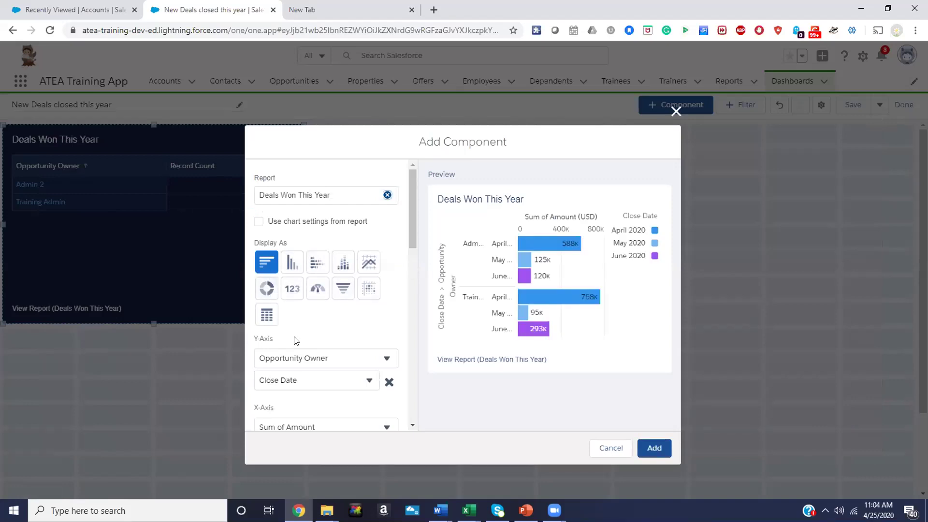
Switch the new component's display to a Sum of Amount gauge and review its settings
click(266, 315)
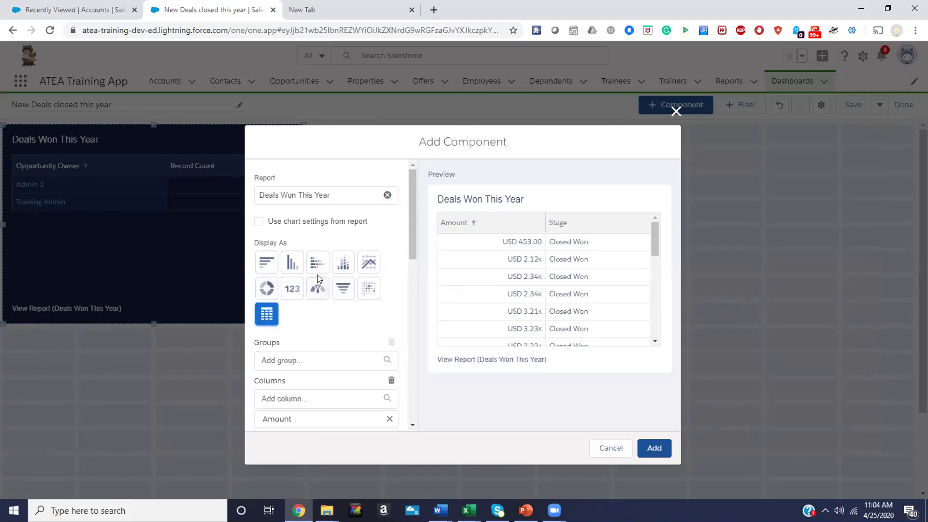
scroll(319, 278, down, 1)
click(317, 232)
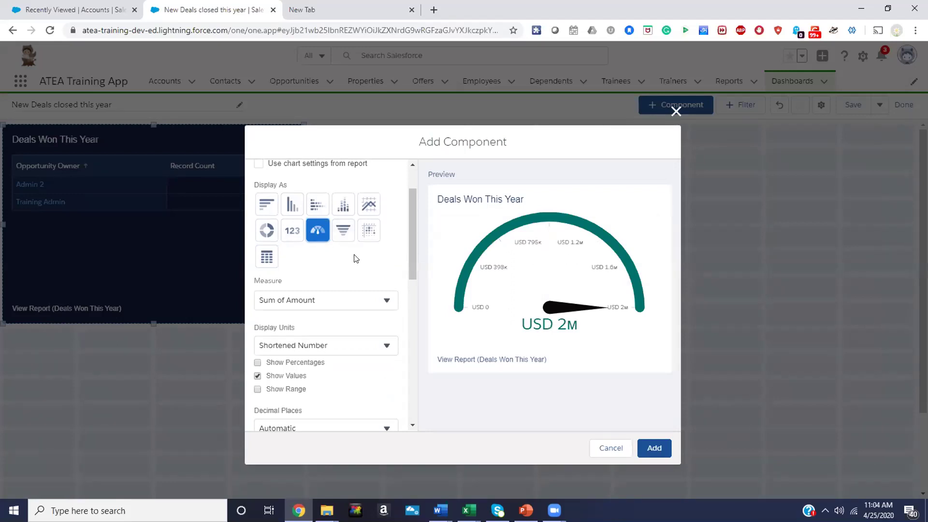
scroll(353, 349, down, 2)
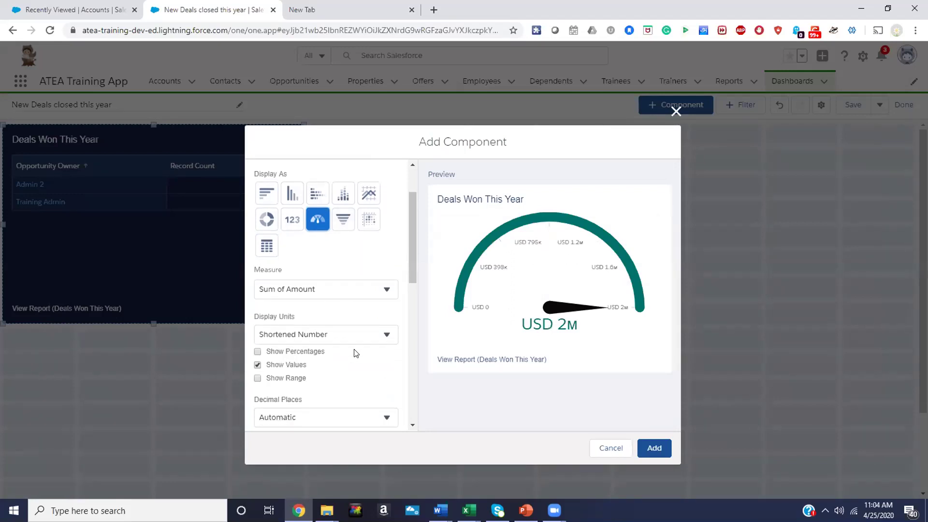
scroll(353, 349, down, 3)
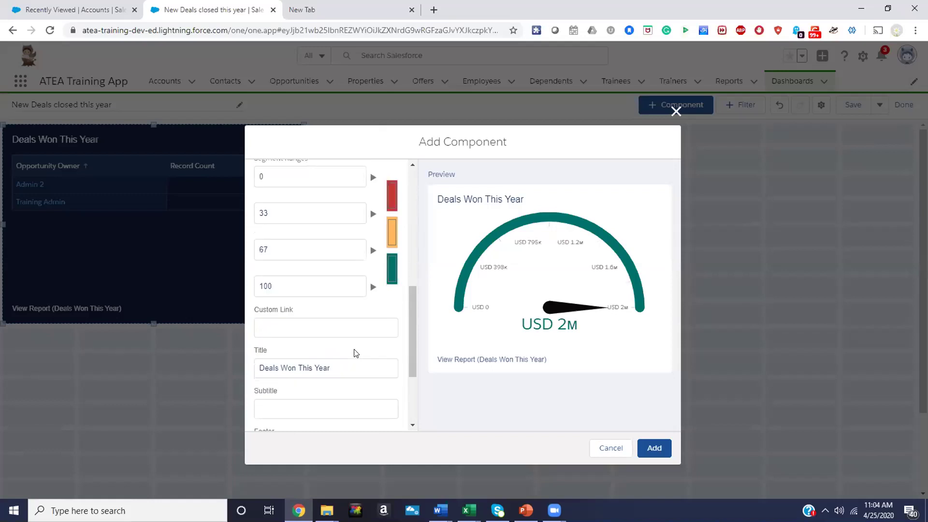
scroll(354, 353, up, 5)
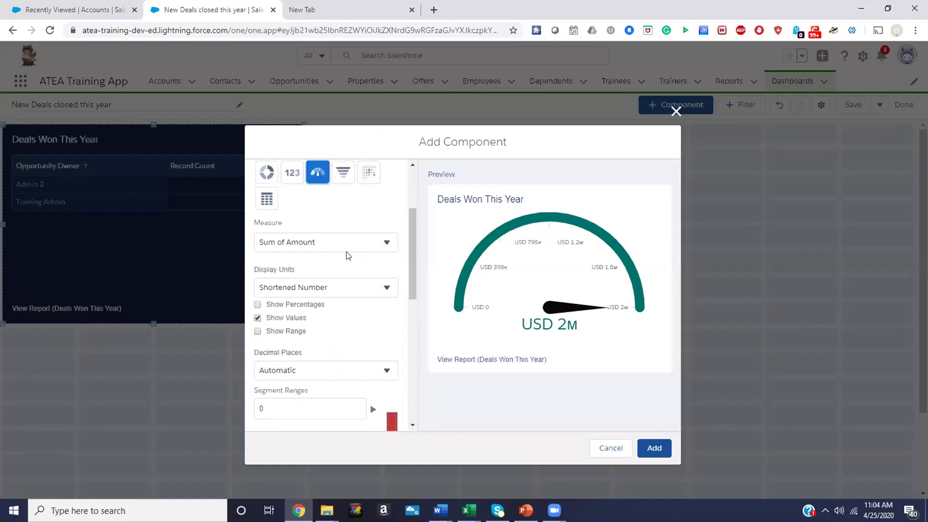
scroll(358, 249, up, 1)
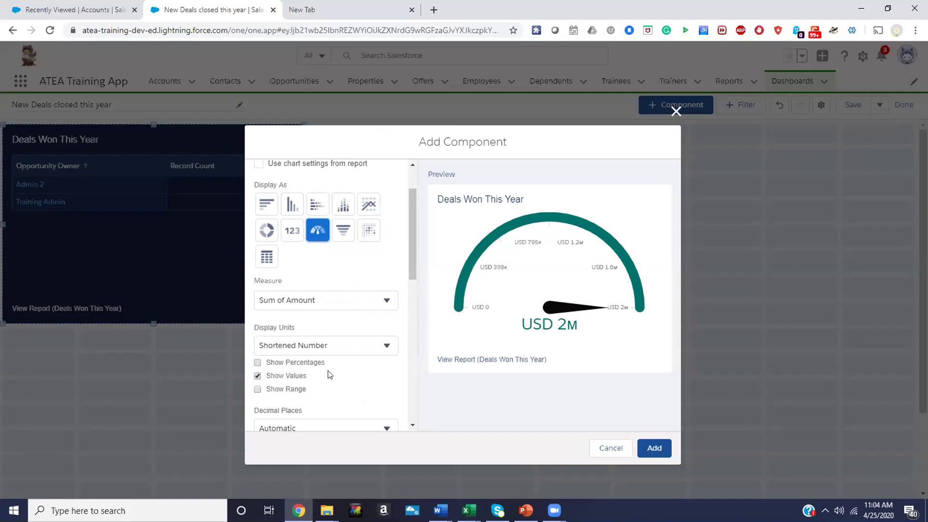
scroll(368, 368, down, 1)
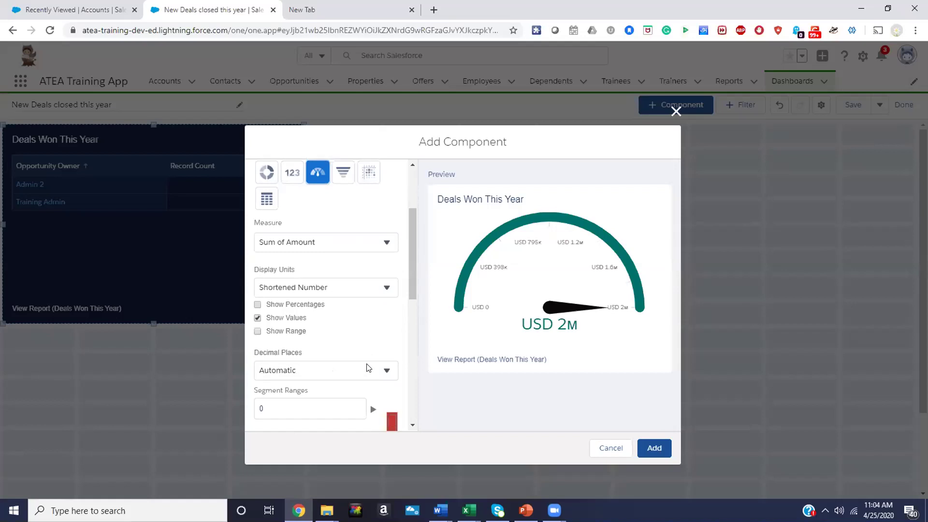
scroll(367, 368, down, 4)
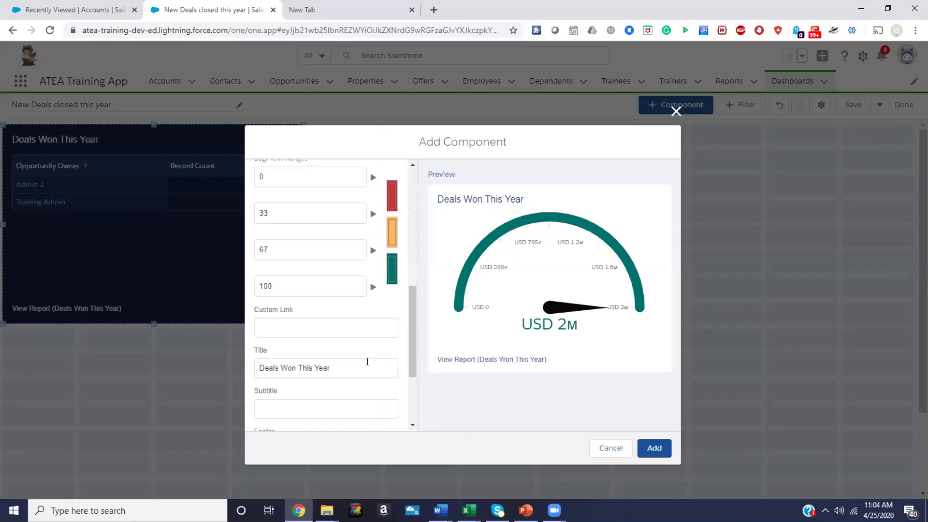
scroll(367, 365, down, 2)
scroll(367, 362, up, 5)
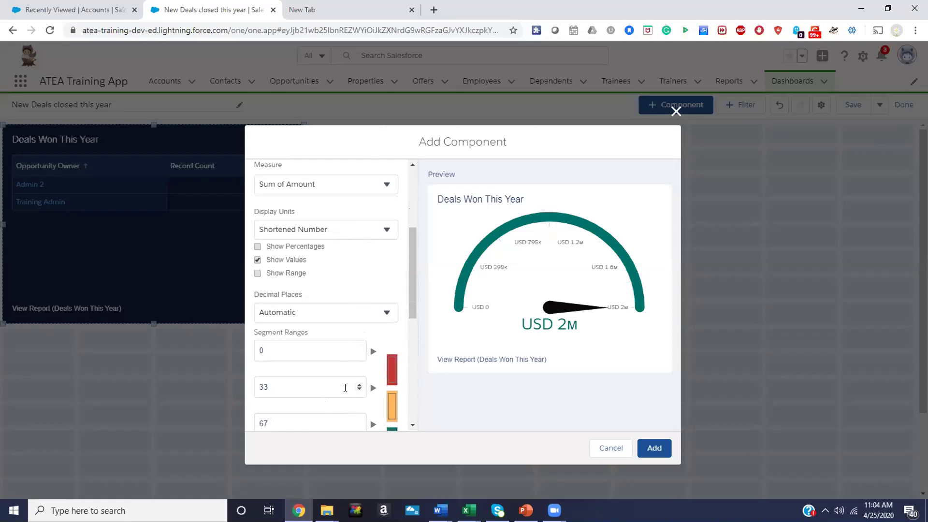
Replace the default gauge range boundaries 33, 67 and 100 with larger values
click(345, 387)
double_click(345, 387)
text(1000)
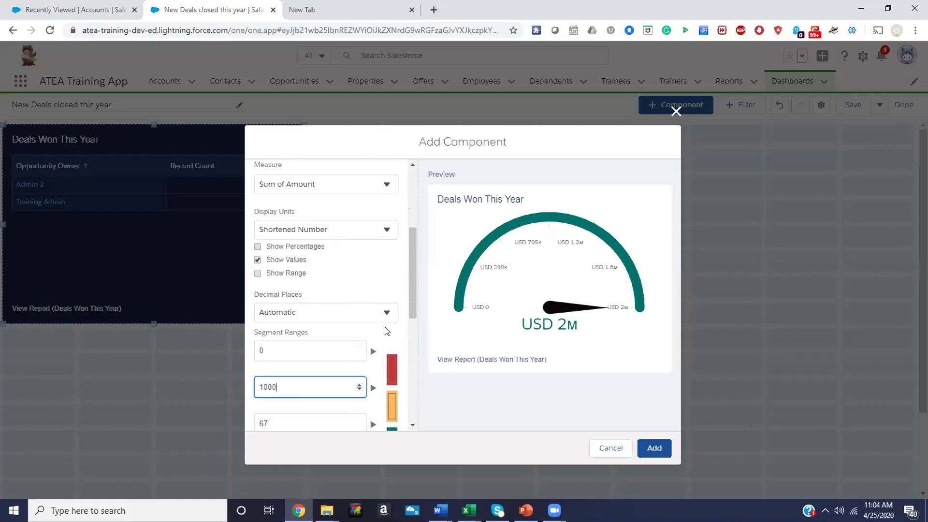
click(384, 334)
click(274, 417)
text(200)
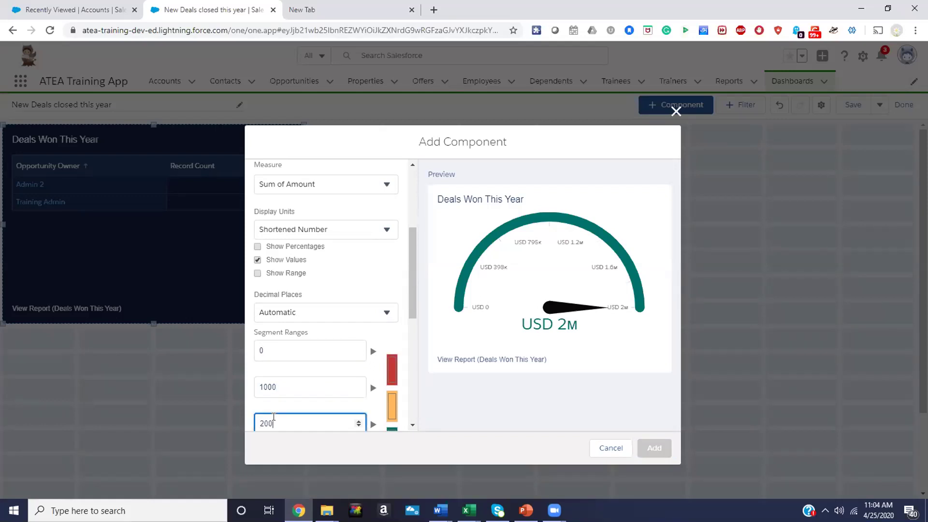
text(0)
scroll(321, 376, down, 1)
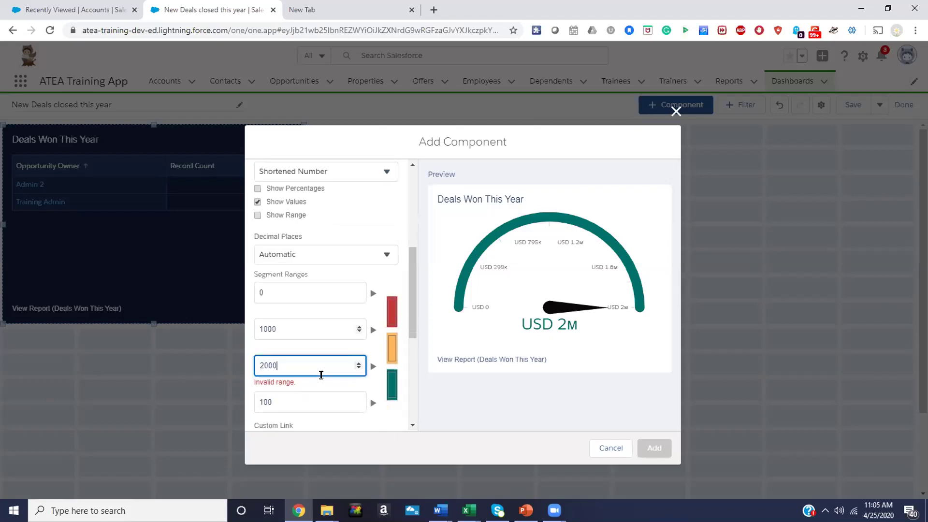
click(337, 388)
click(324, 400)
double_click(324, 399)
text(3000)
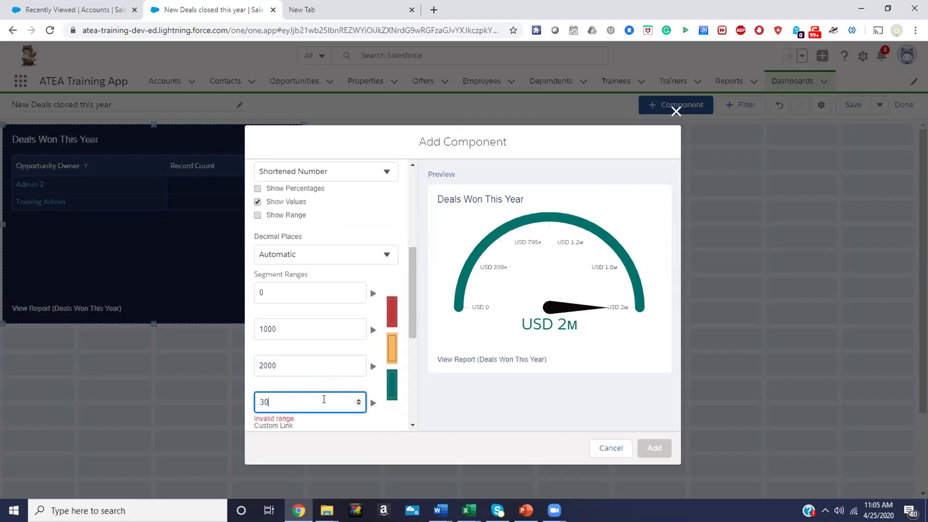
double_click(306, 401)
text(0000)
Correct the gauge segment ranges to 0, 50000, 100000 and 500000
click(261, 329)
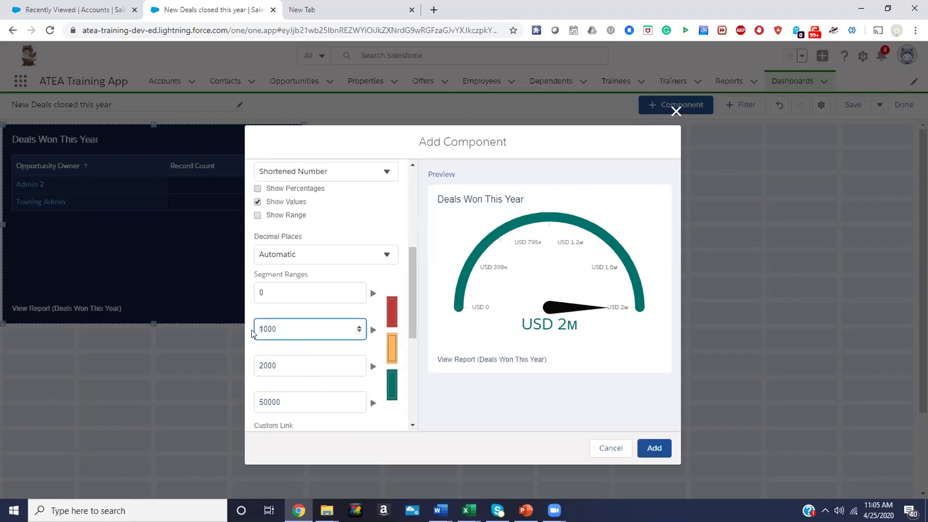
text(0)
click(258, 366)
text(10)
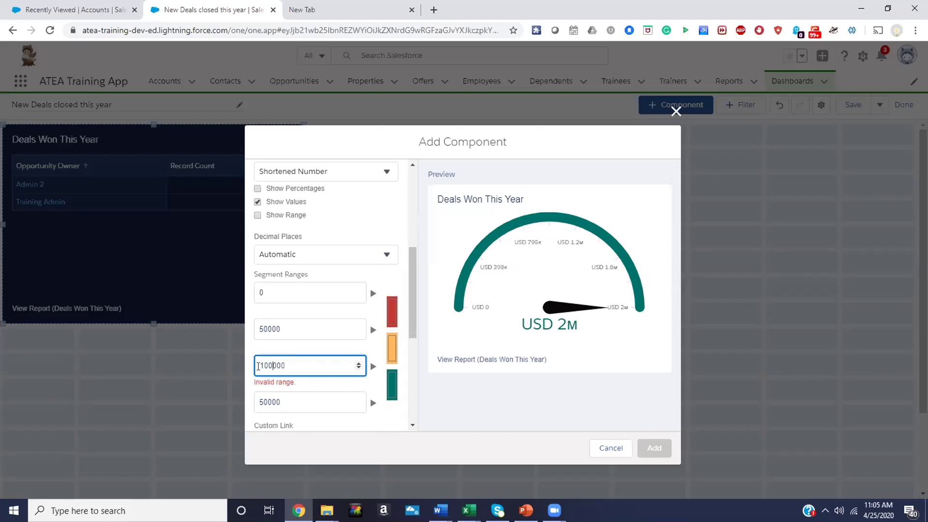
click(266, 399)
text(0)
click(295, 386)
scroll(295, 386, down, 3)
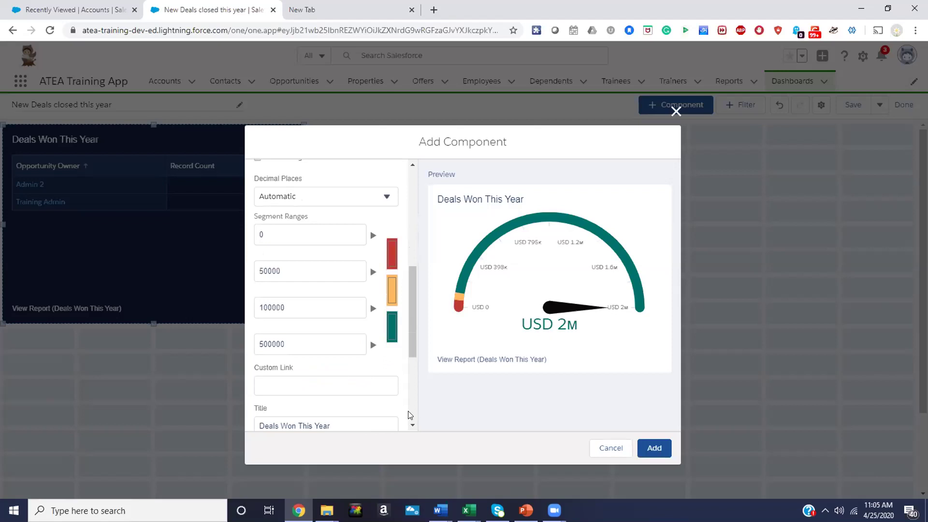
Title the gauge 'Closed Won This Year' and add it to the dashboard
click(311, 390)
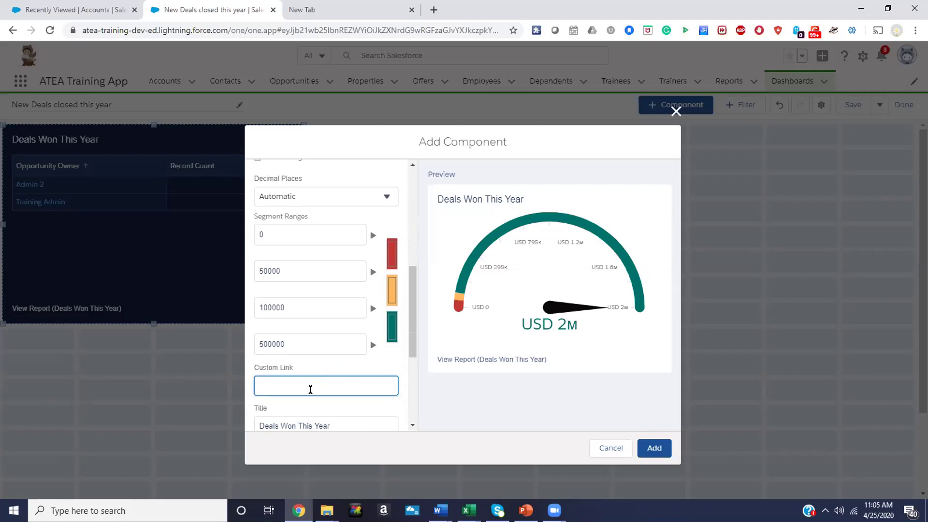
text(De)
text(osed on t)
key(ctrl+a)
key(BackSpace)
key(Tab)
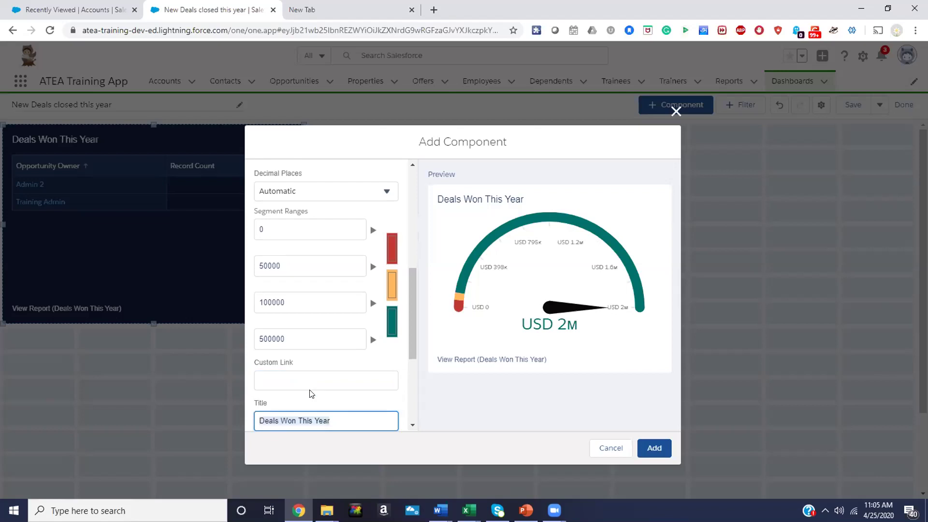
text(Closed)
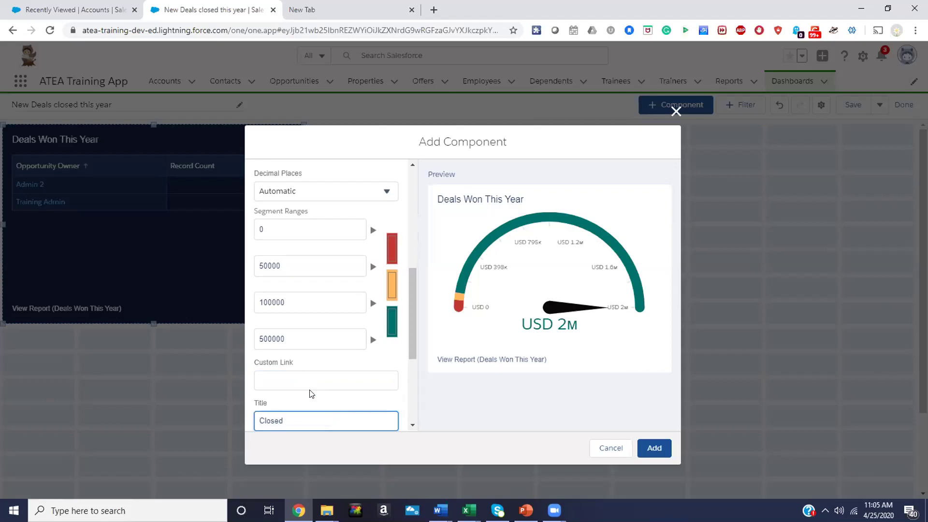
text( Won This Year)
scroll(311, 394, down, 3)
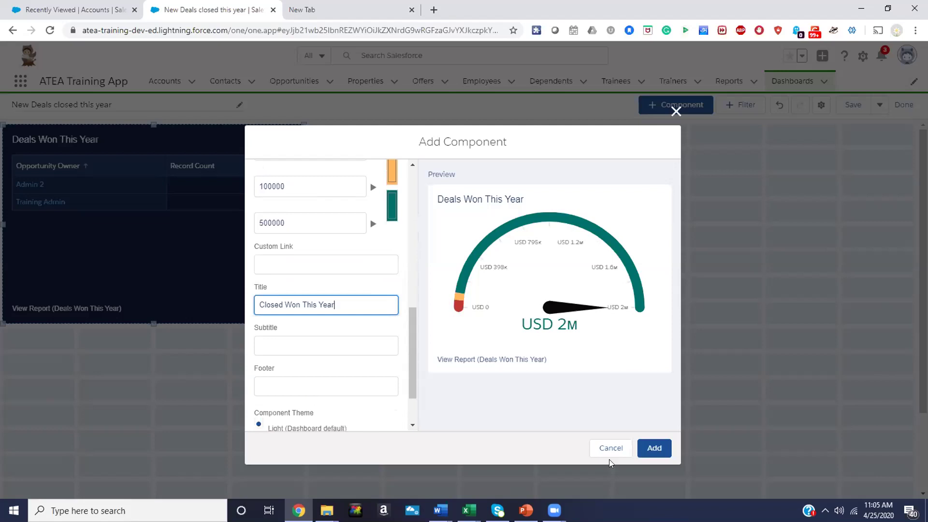
click(654, 448)
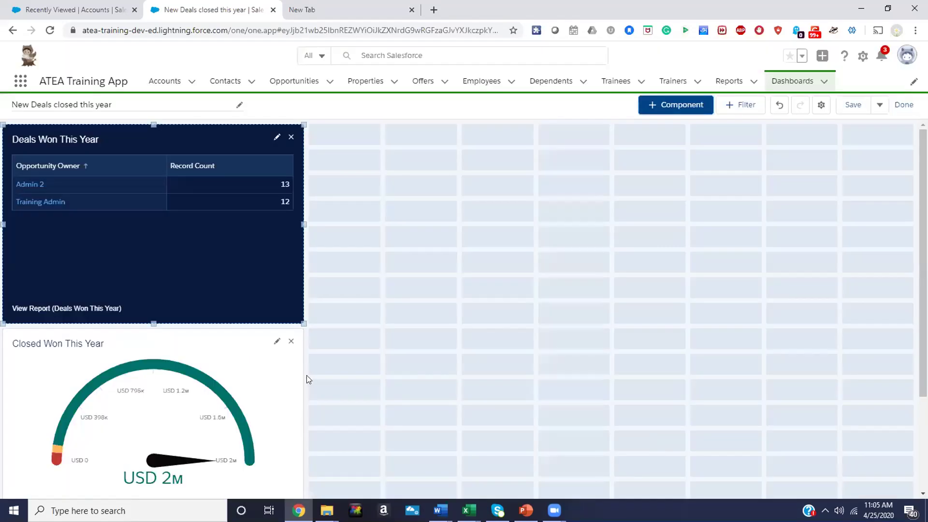
Give the Closed Won This Year gauge the Dark theme to match the owner table
click(277, 342)
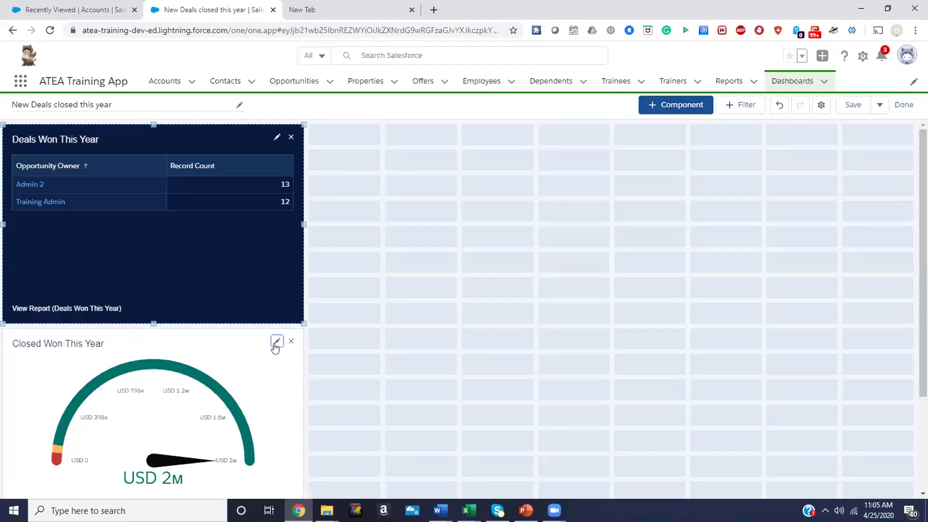
scroll(290, 382, down, 6)
scroll(289, 388, down, 1)
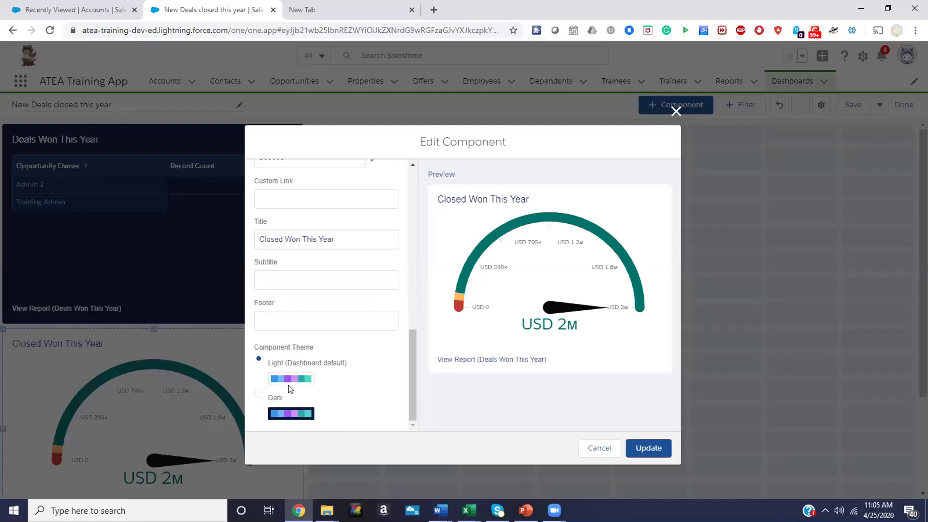
click(258, 393)
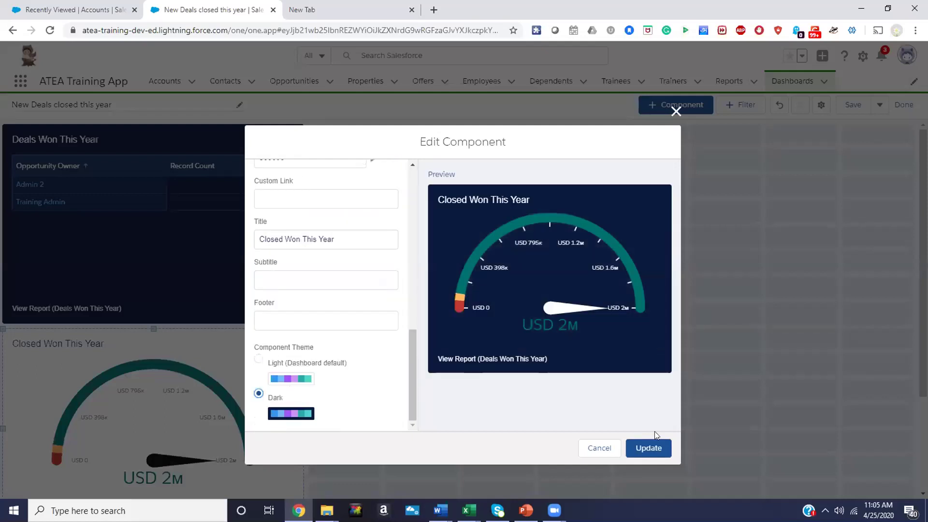
click(645, 451)
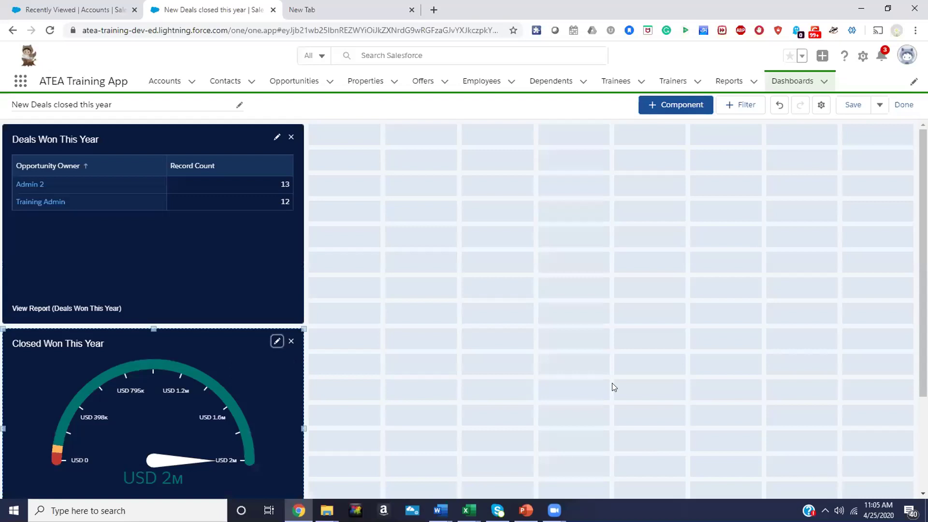
scroll(612, 386, down, 3)
scroll(612, 341, up, 3)
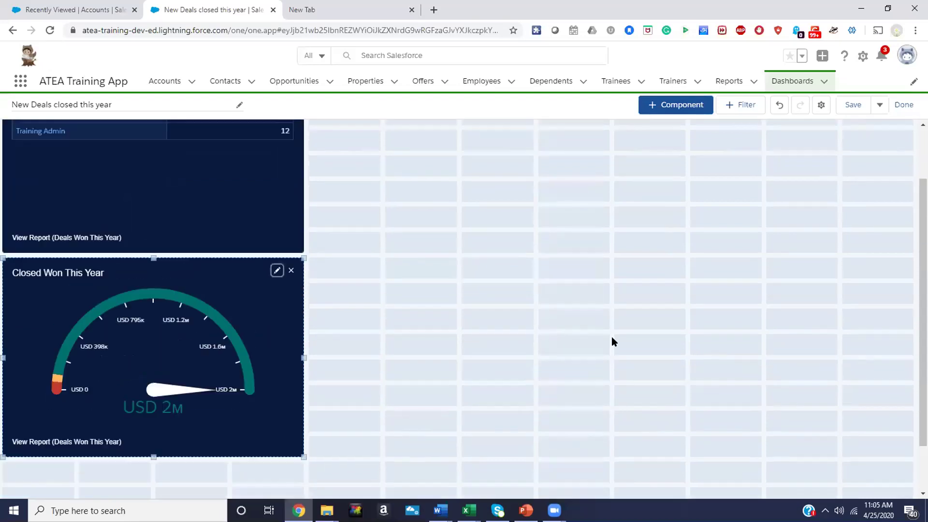
Start a new component sourced from the Deals Won This Year report in the Deals folder
click(673, 104)
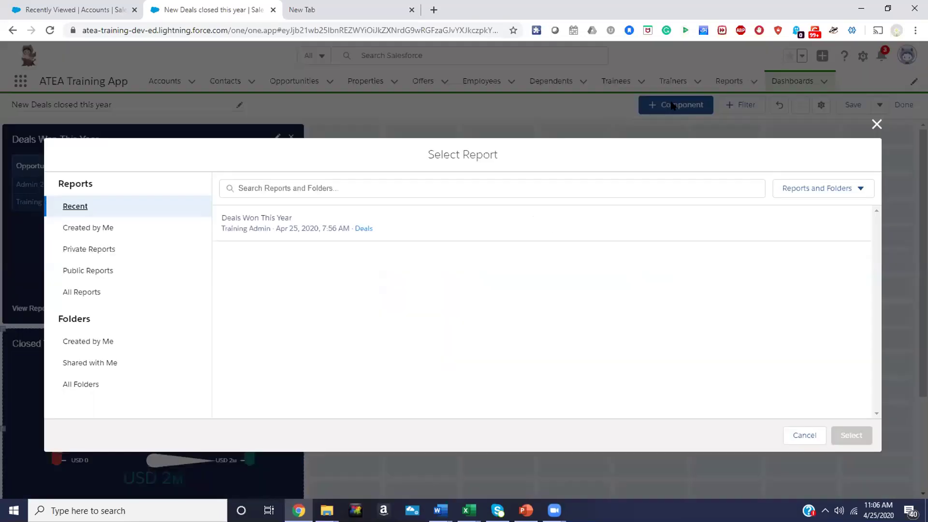
click(364, 229)
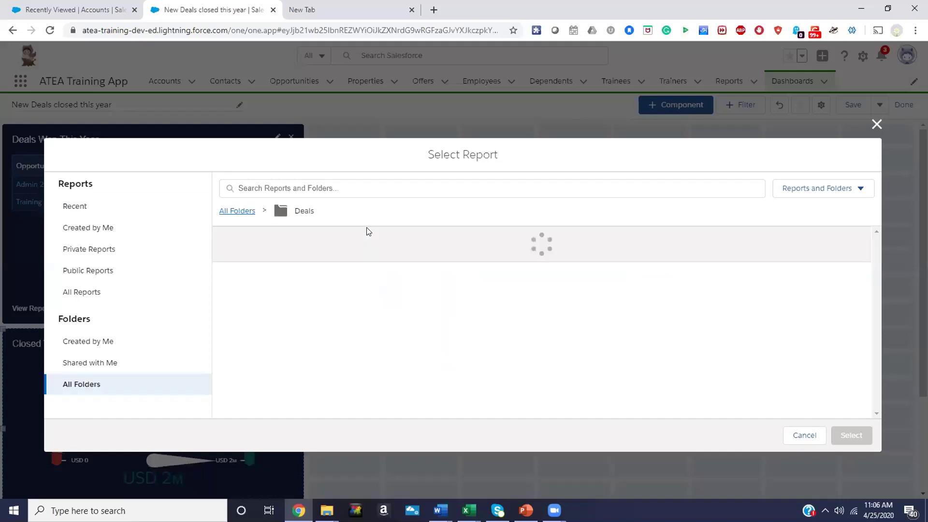
click(363, 249)
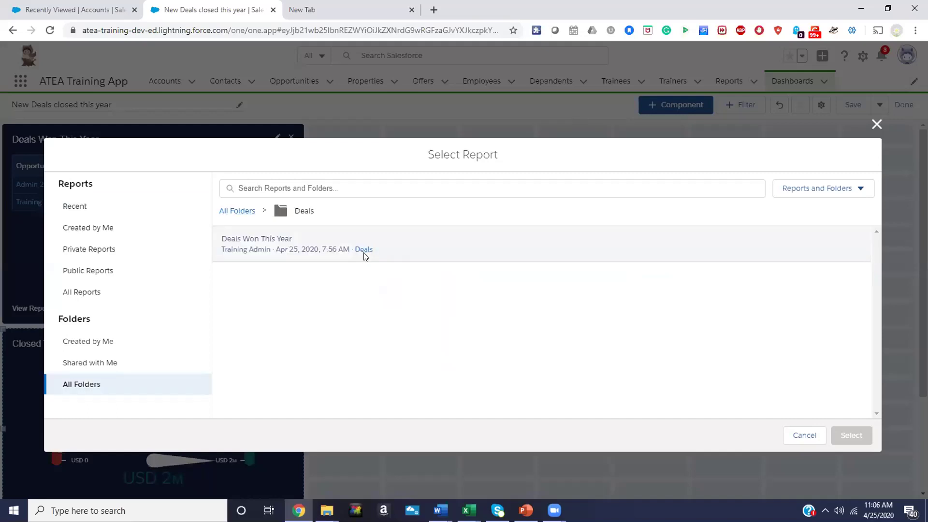
click(804, 435)
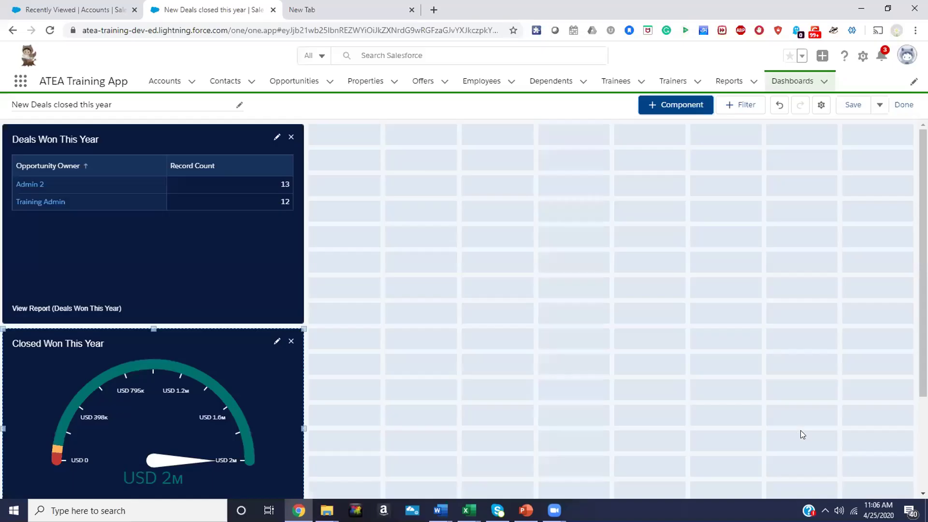
click(681, 105)
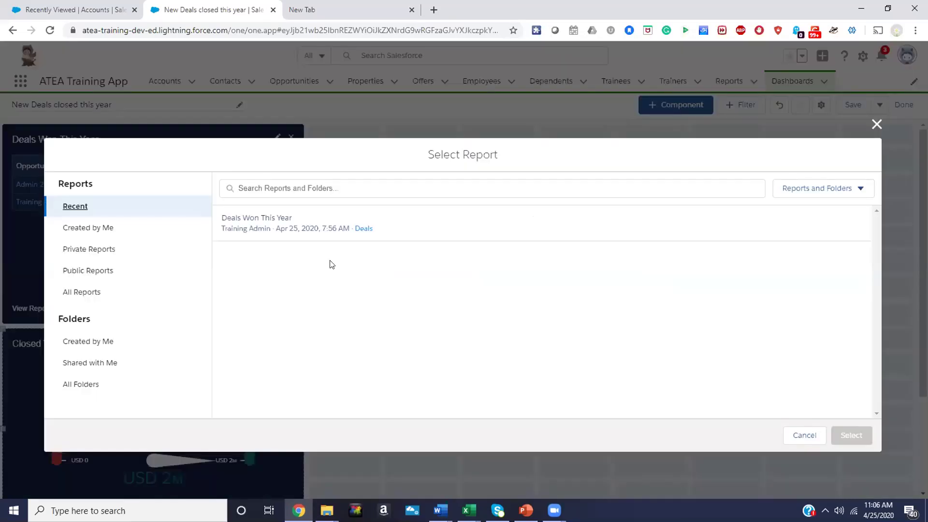
click(82, 293)
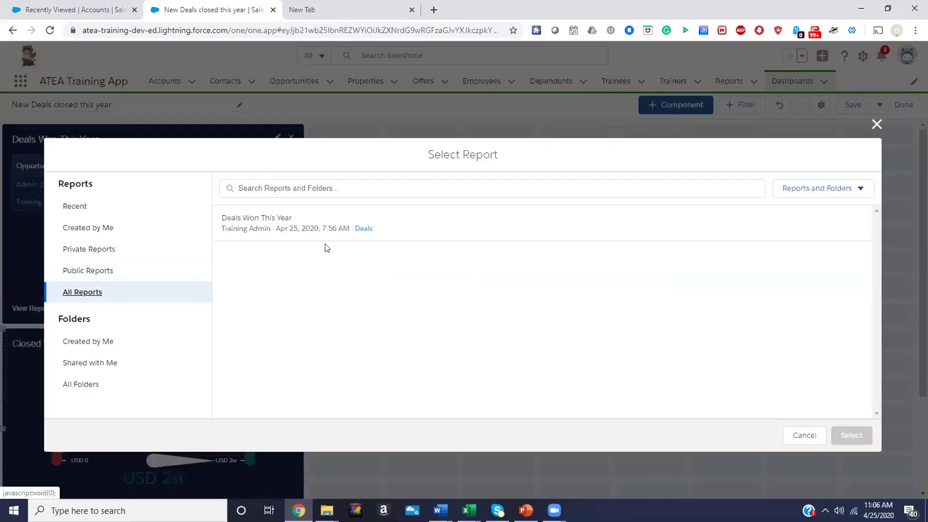
click(366, 229)
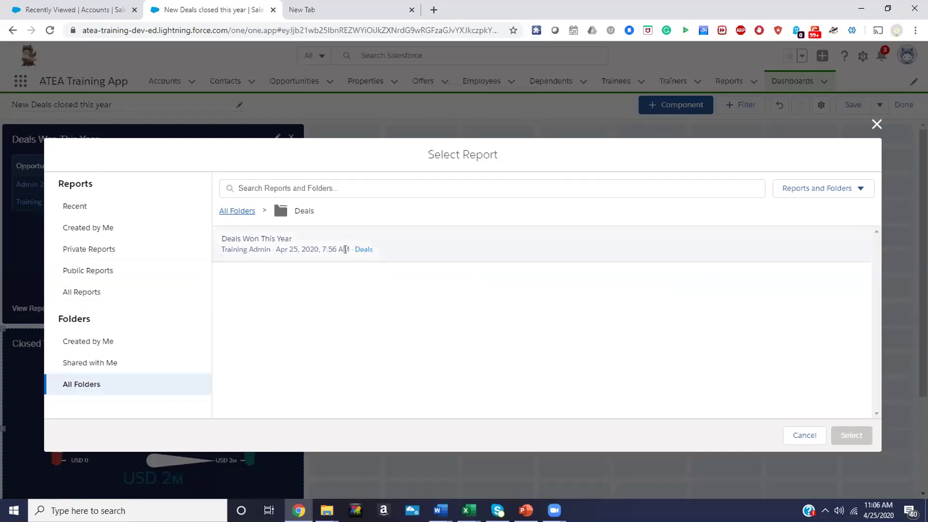
double_click(234, 237)
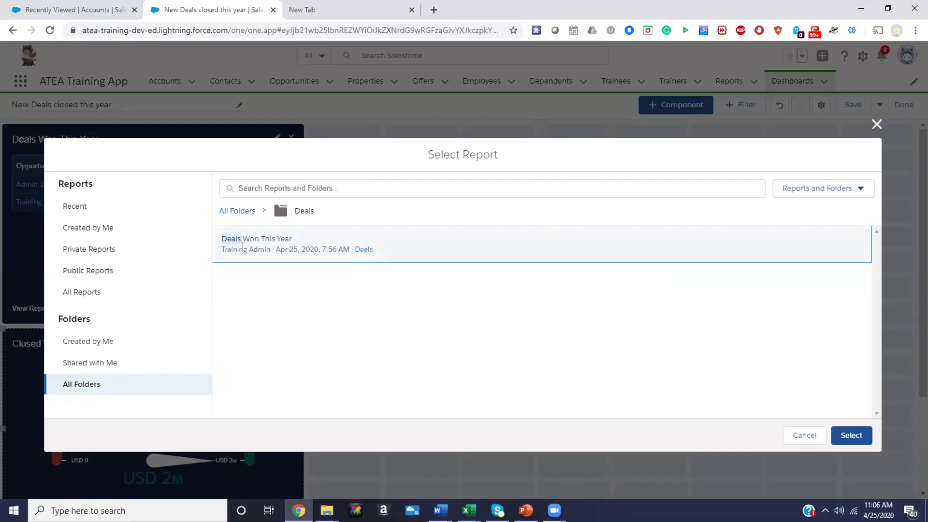
drag(246, 241, 304, 209)
click(851, 435)
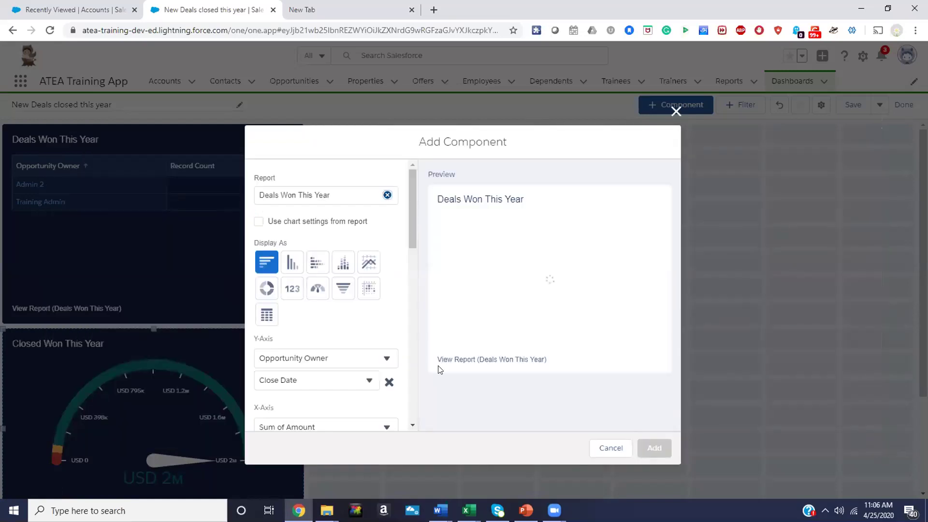
Make it a horizontal bar chart of Sum of Amount with Display Units set to Full Number
click(266, 317)
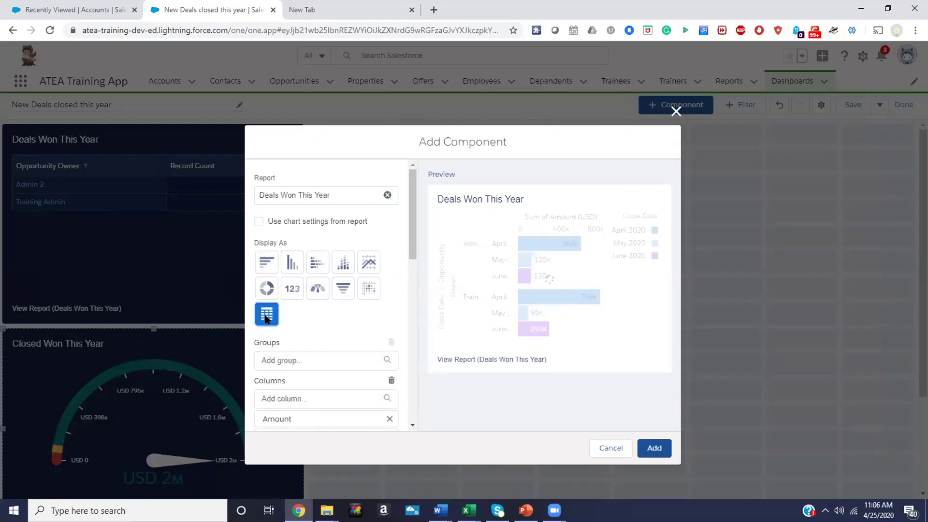
click(266, 261)
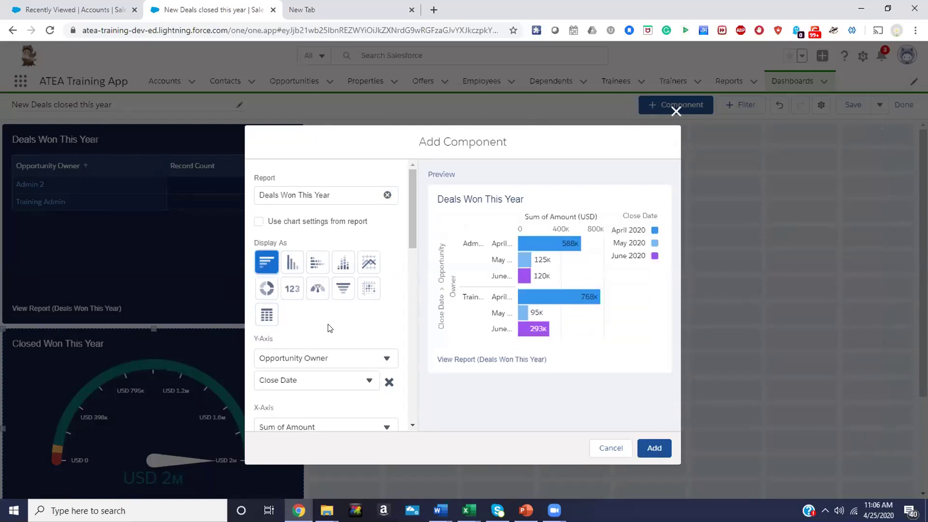
scroll(329, 326, down, 1)
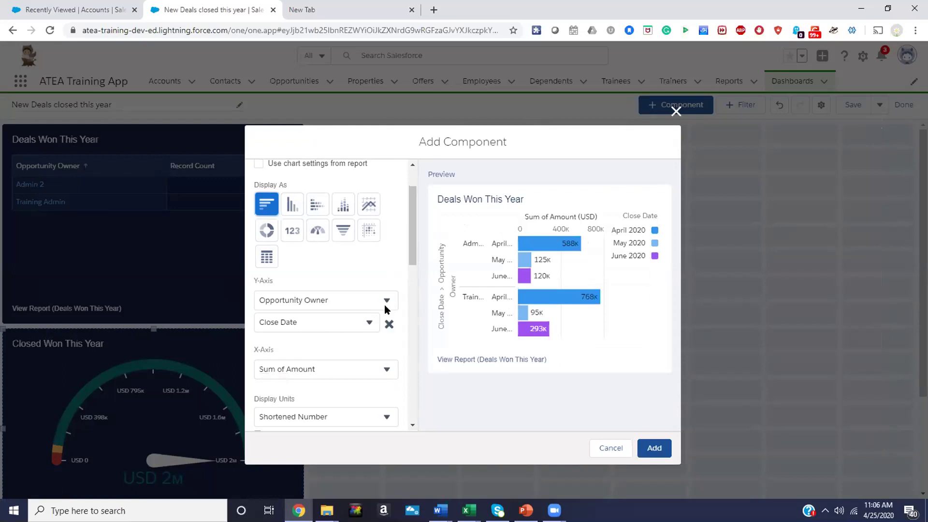
click(390, 371)
click(389, 371)
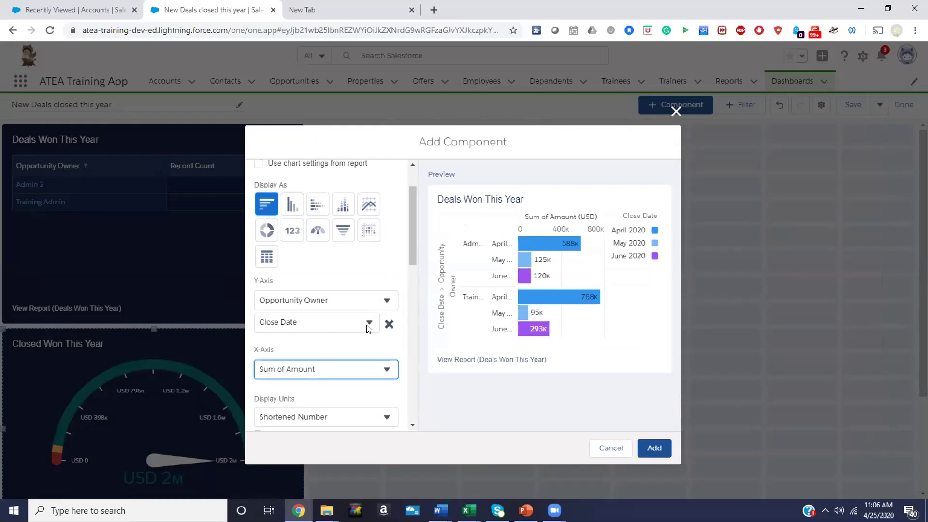
scroll(389, 342, down, 3)
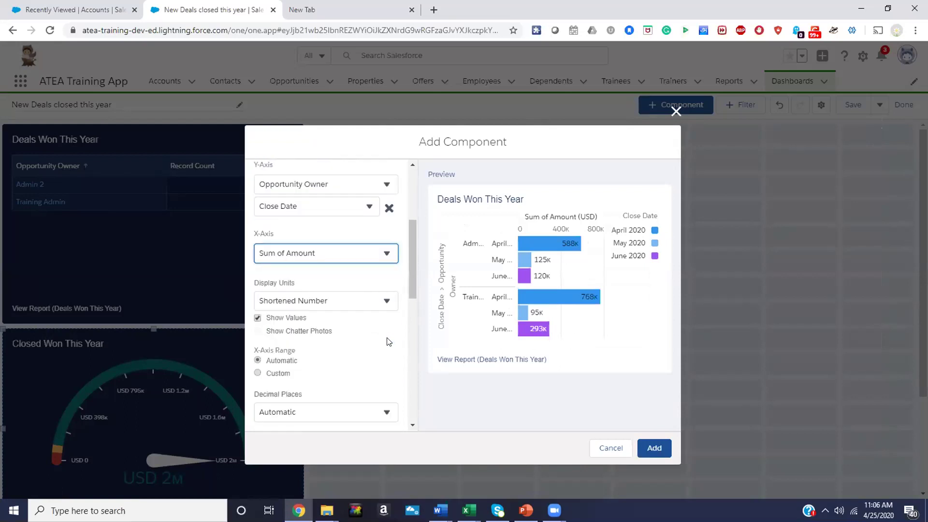
click(387, 300)
click(387, 301)
click(387, 300)
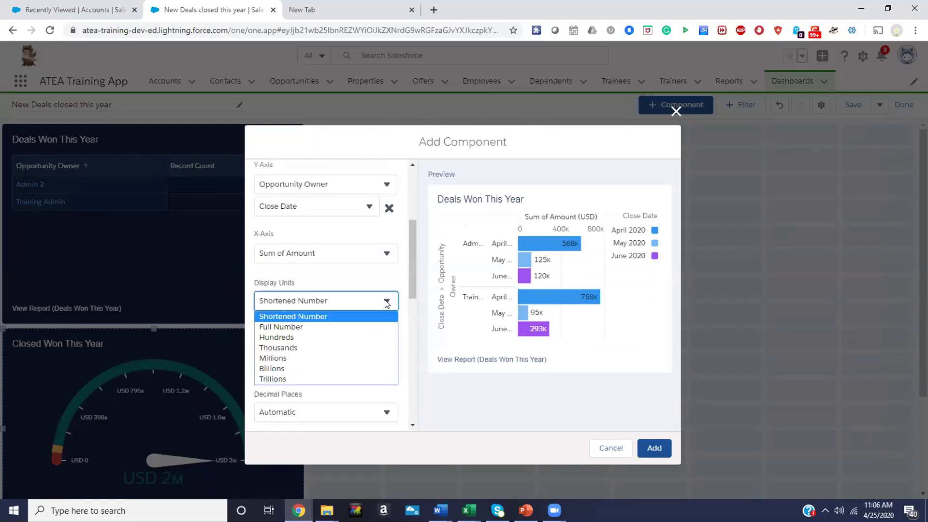
click(339, 327)
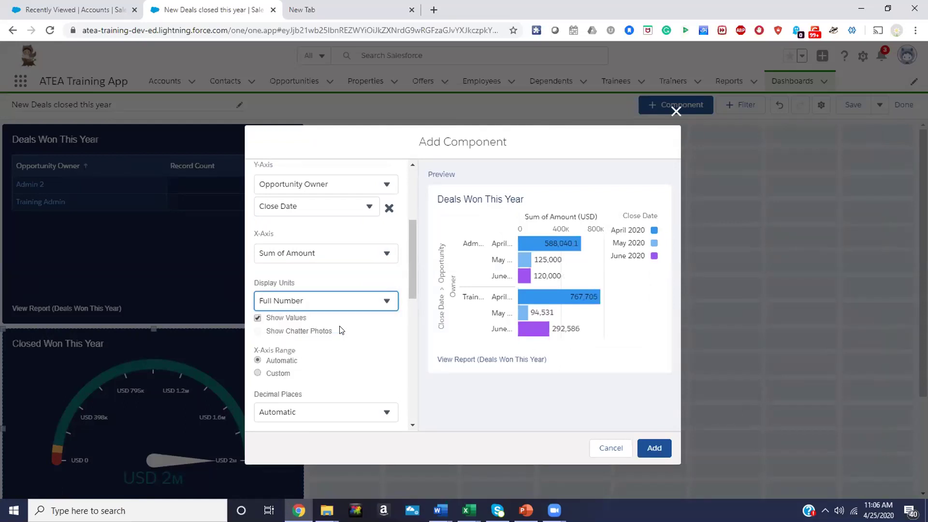
Title the chart 'Sales Leader Board', apply the Dark theme and add it
scroll(340, 330, down, 3)
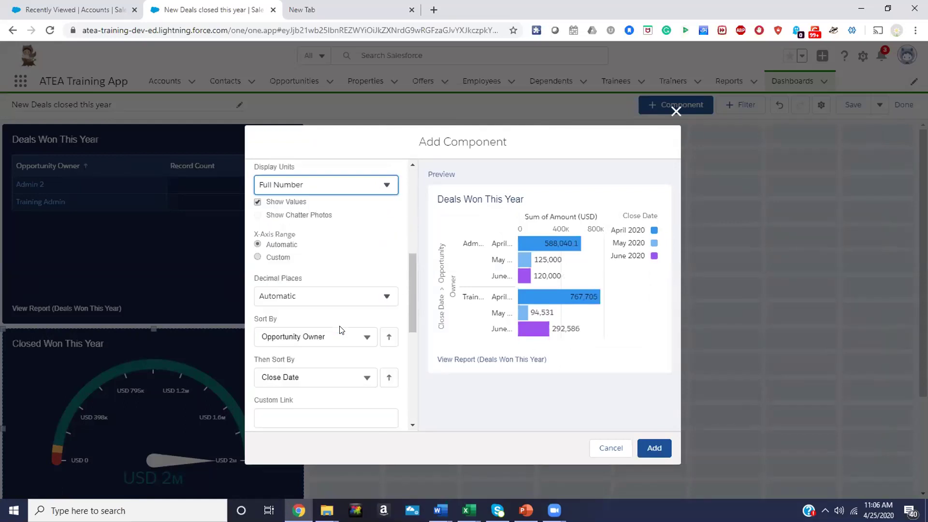
scroll(339, 329, down, 3)
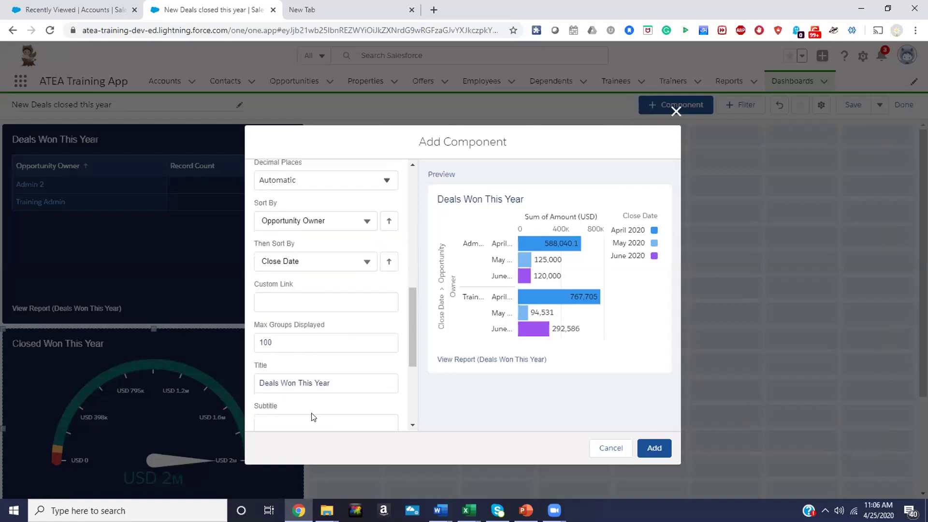
triple_click(344, 382)
text(Seals)
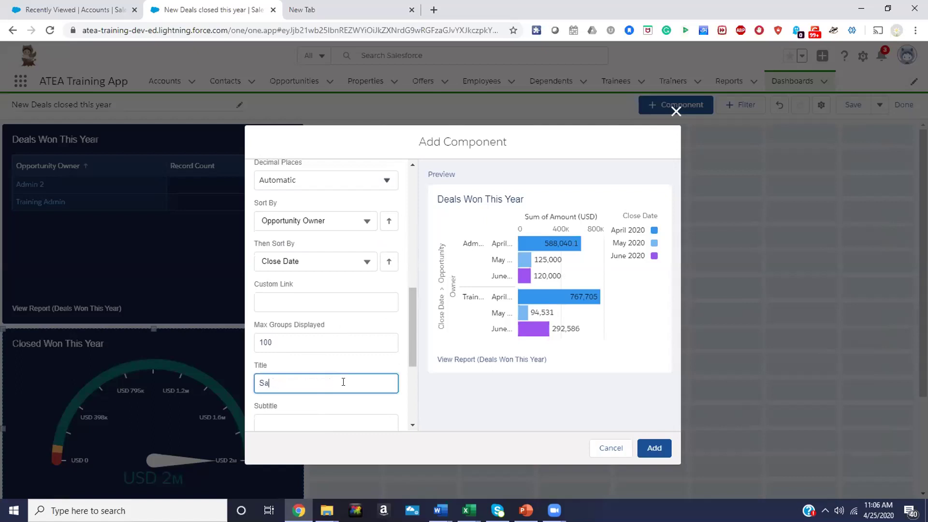
text(s D)
key(BackSpace)
key(BackSpace)
key(BackSpace)
text(Leader Boa)
scroll(343, 382, down, 4)
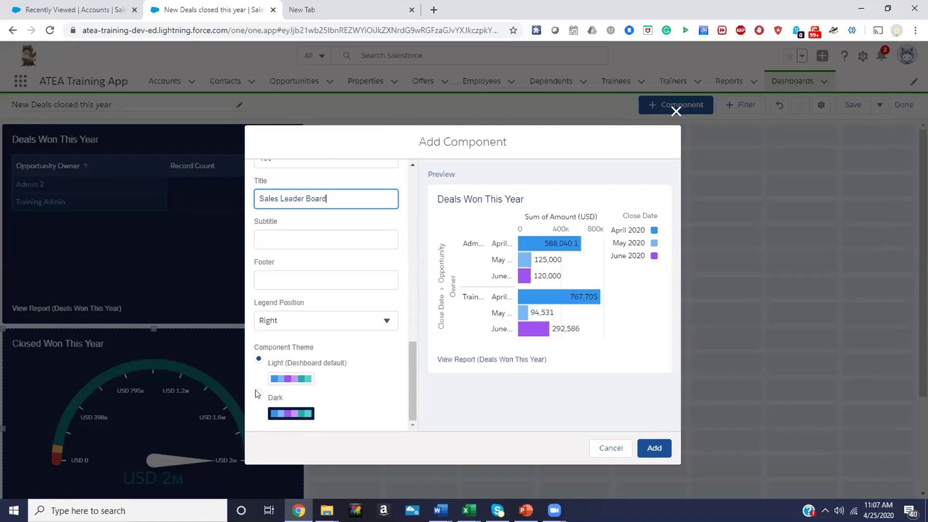
click(258, 393)
click(659, 450)
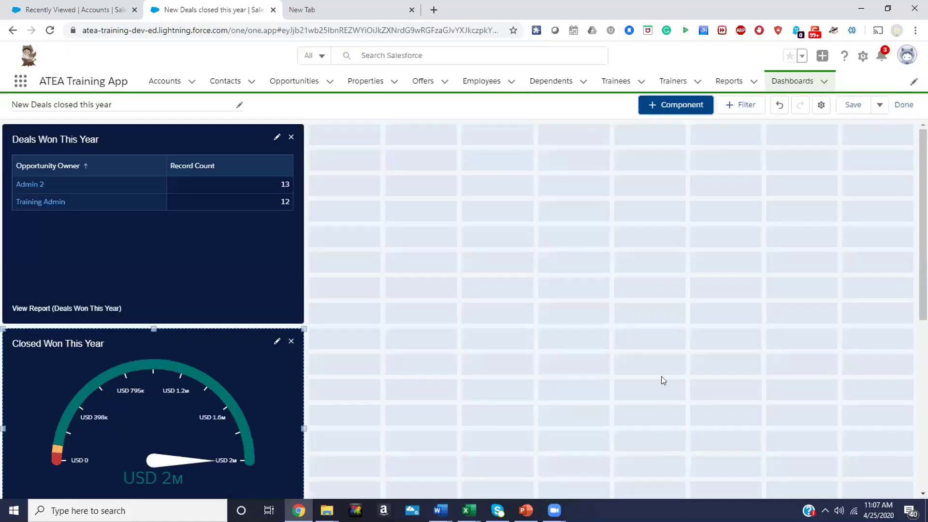
Drag the Sales Leader Board chart into the top row beside the Deals Won This Year table
scroll(662, 379, down, 6)
drag(188, 257, 500, 120)
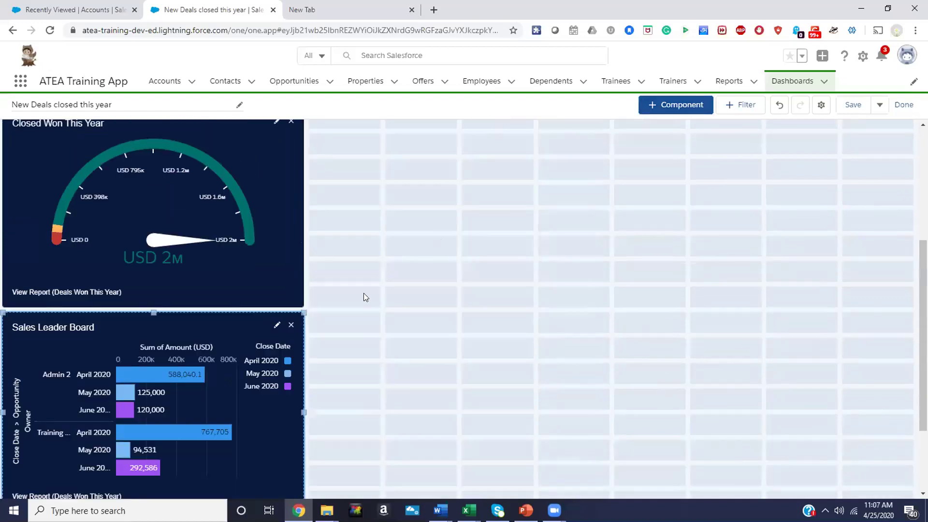
scroll(364, 293, down, 3)
scroll(364, 293, up, 7)
scroll(364, 293, down, 2)
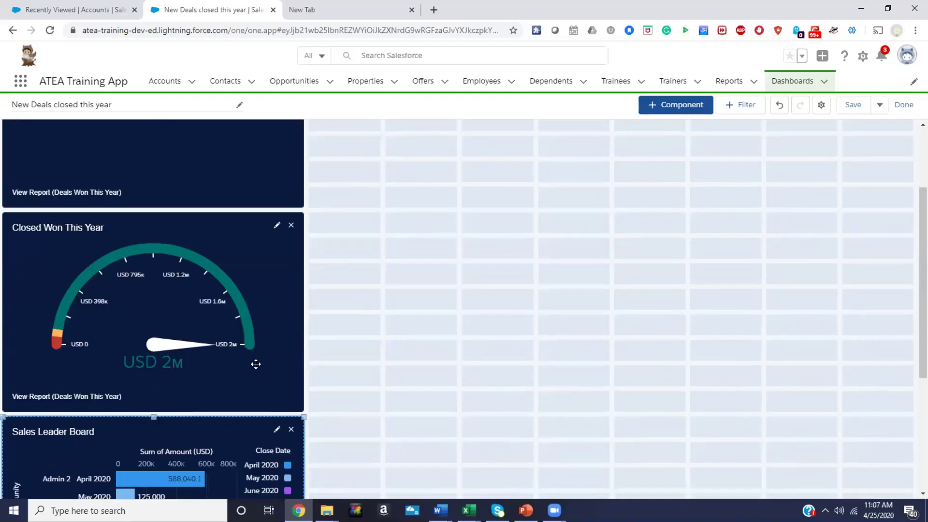
drag(232, 422, 540, 116)
drag(221, 487, 528, 137)
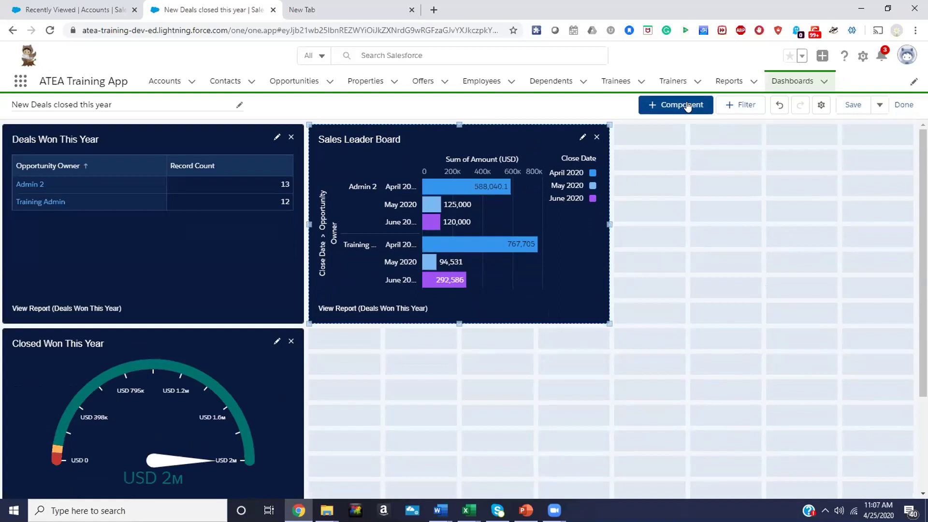
click(687, 105)
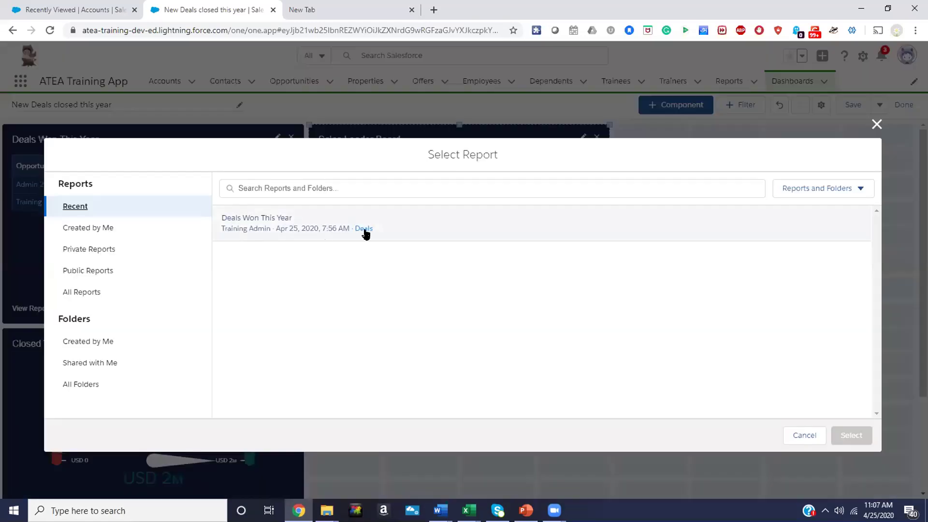
Base a donut chart on Deals Won This Year and turn on Show Percentages
click(366, 230)
click(344, 256)
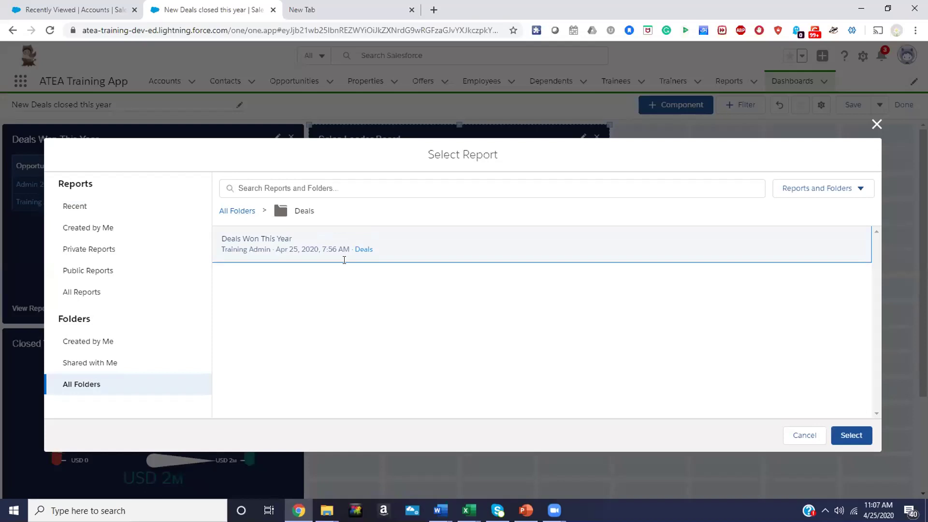
click(851, 437)
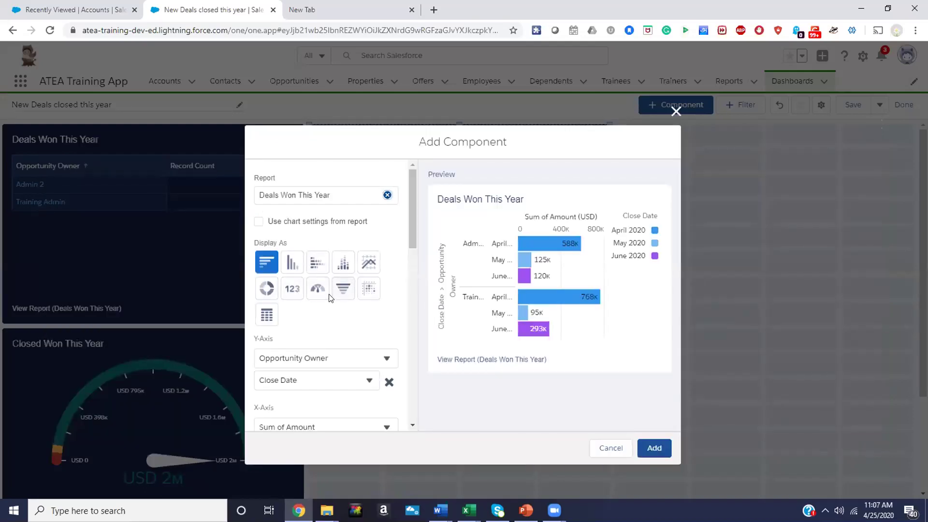
click(266, 293)
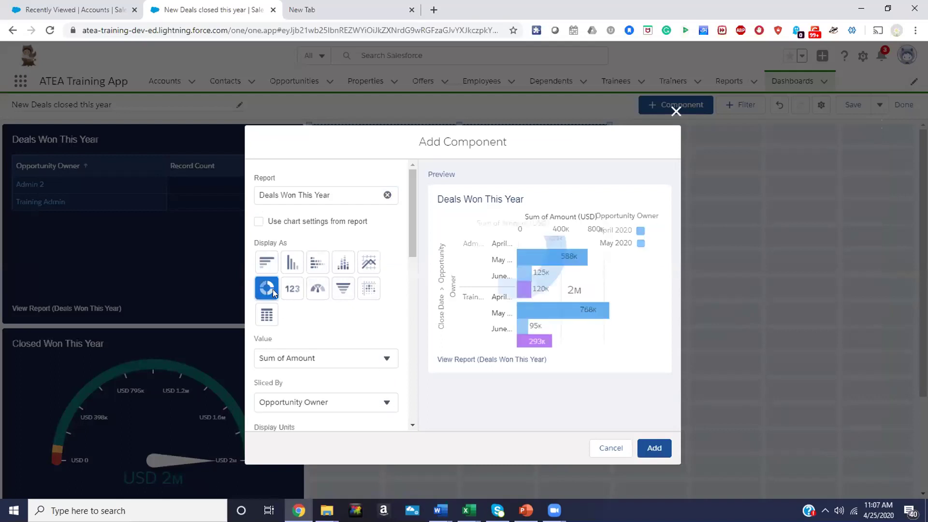
scroll(297, 316, down, 3)
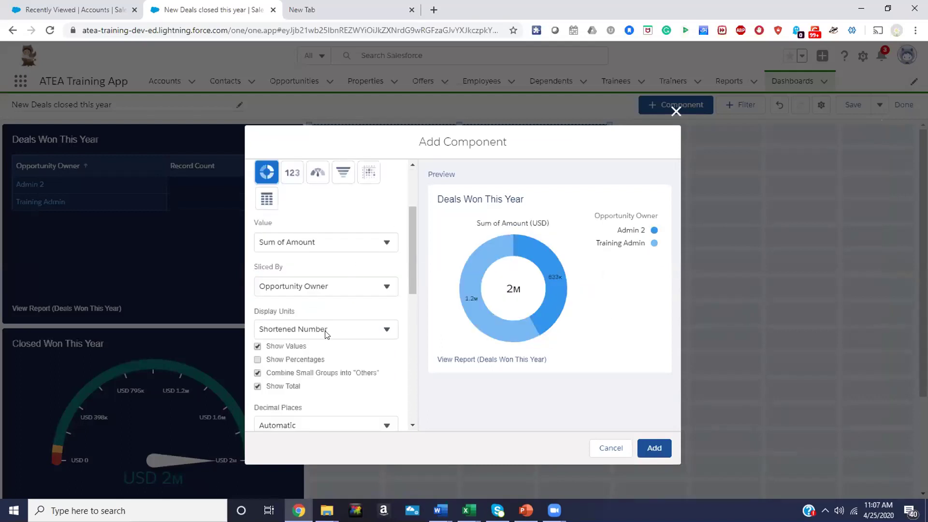
scroll(327, 335, down, 2)
scroll(324, 334, up, 1)
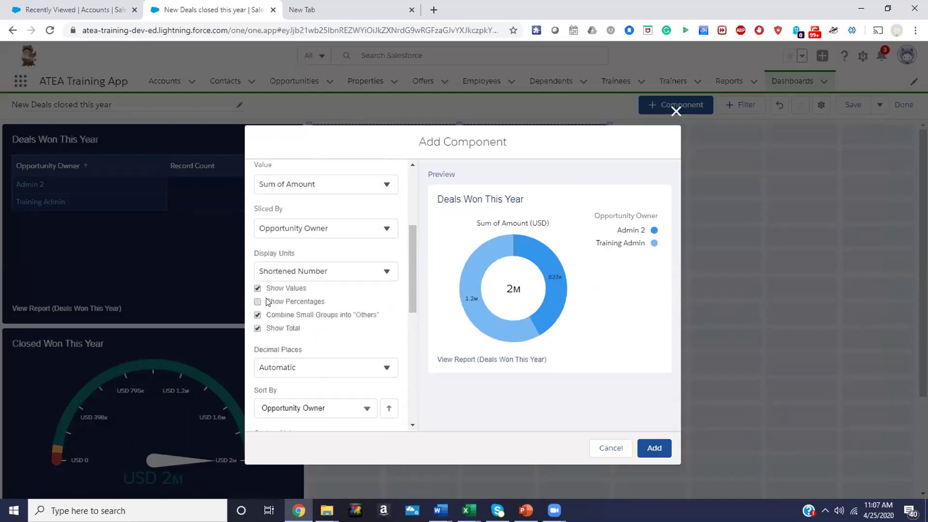
click(258, 302)
Title the donut 'Percent of Term Total', choose the Dark theme and add it
scroll(308, 328, down, 2)
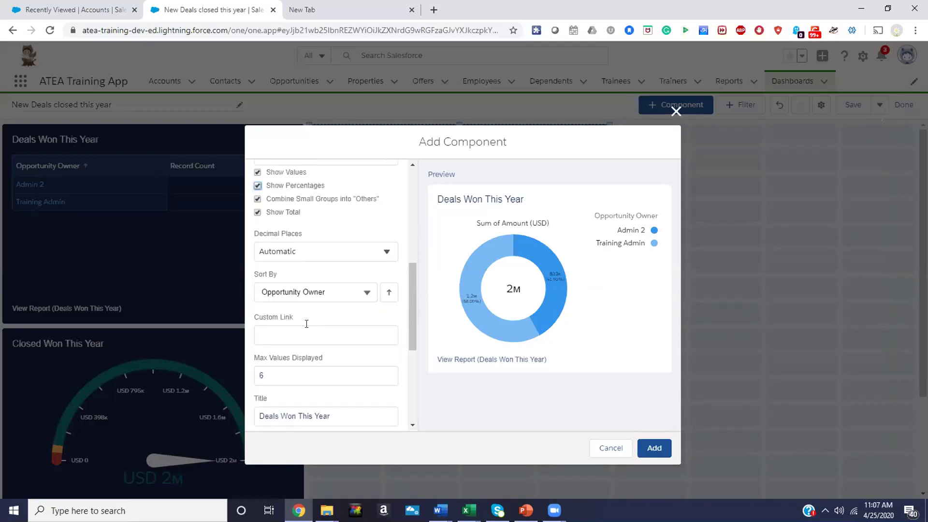
scroll(300, 348, down, 2)
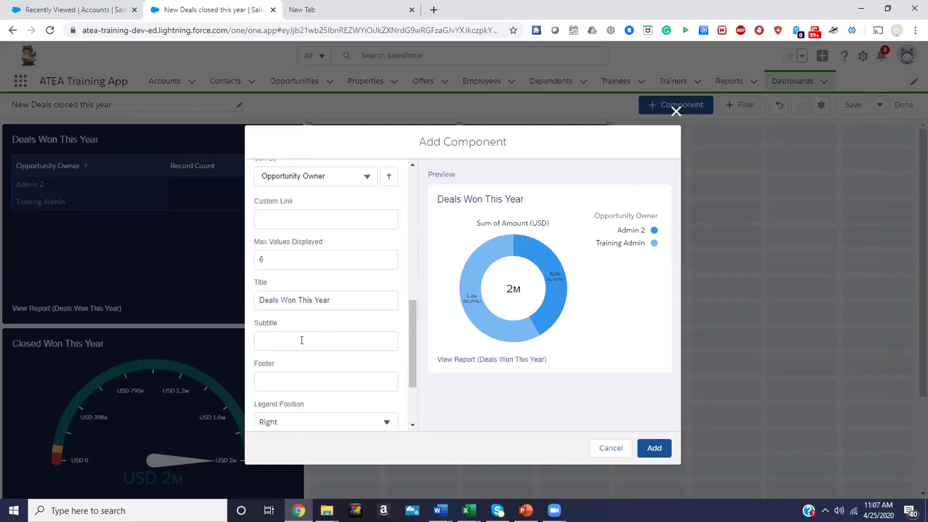
triple_click(293, 302)
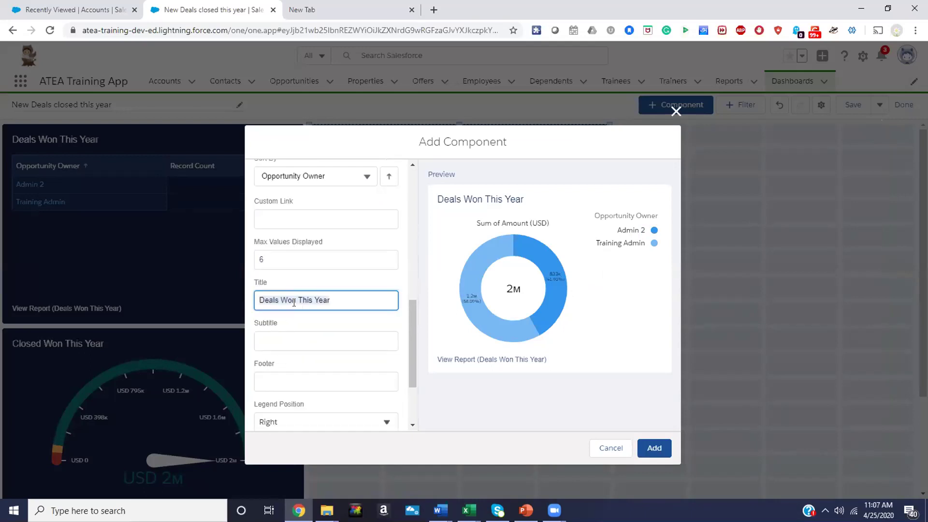
text(Perce)
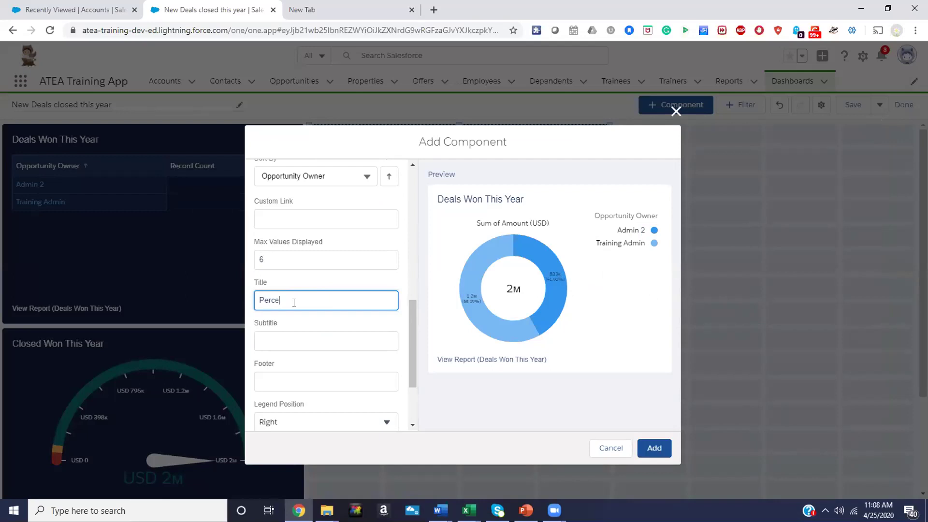
text(nt of Term to)
scroll(293, 300, down, 2)
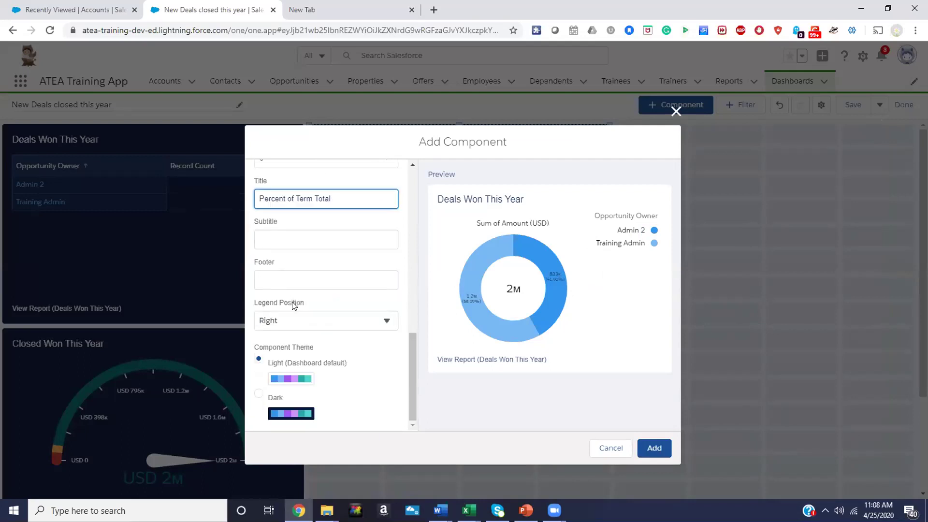
click(259, 394)
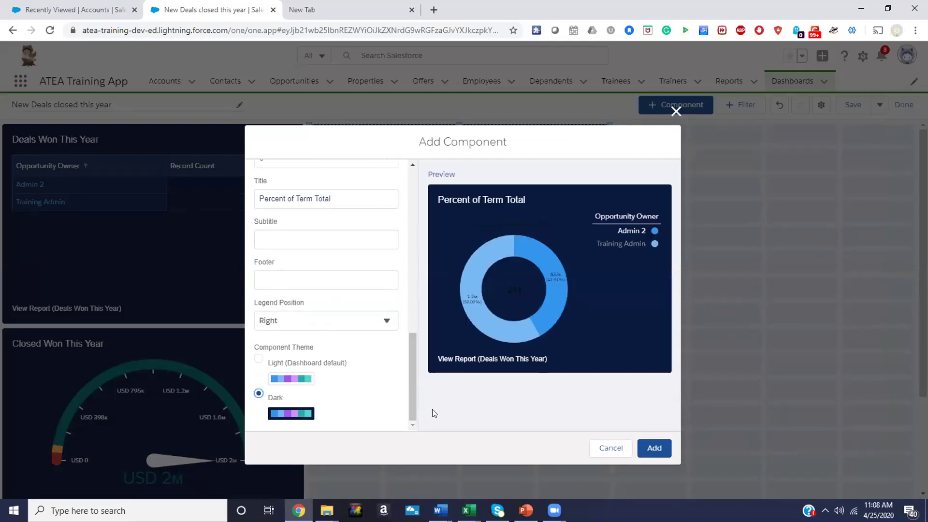
click(648, 447)
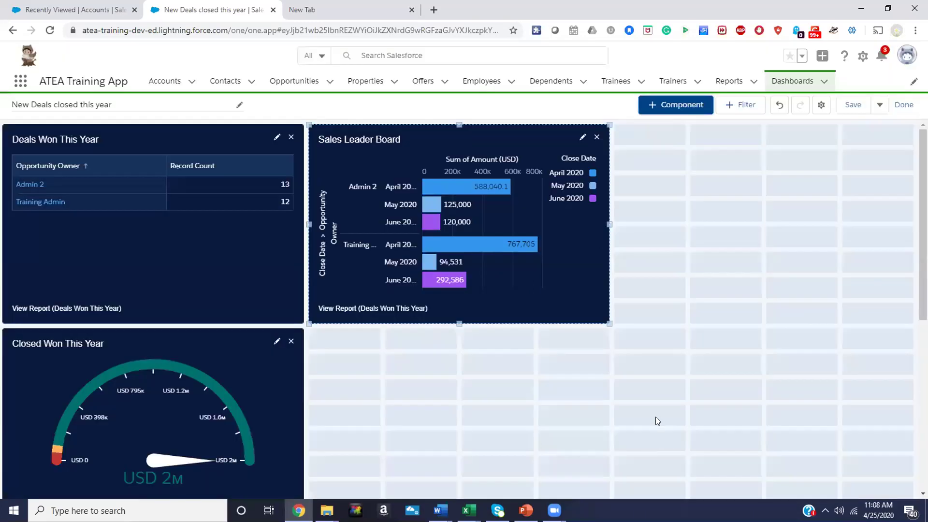
Drag the Percent of Term Total donut into the empty slot beside the Closed Won This Year gauge
scroll(656, 417, down, 7)
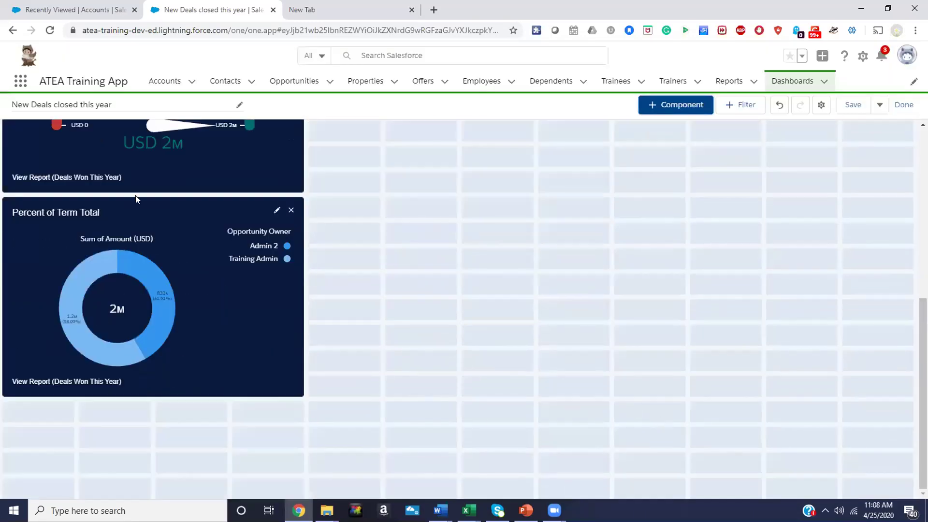
click(129, 208)
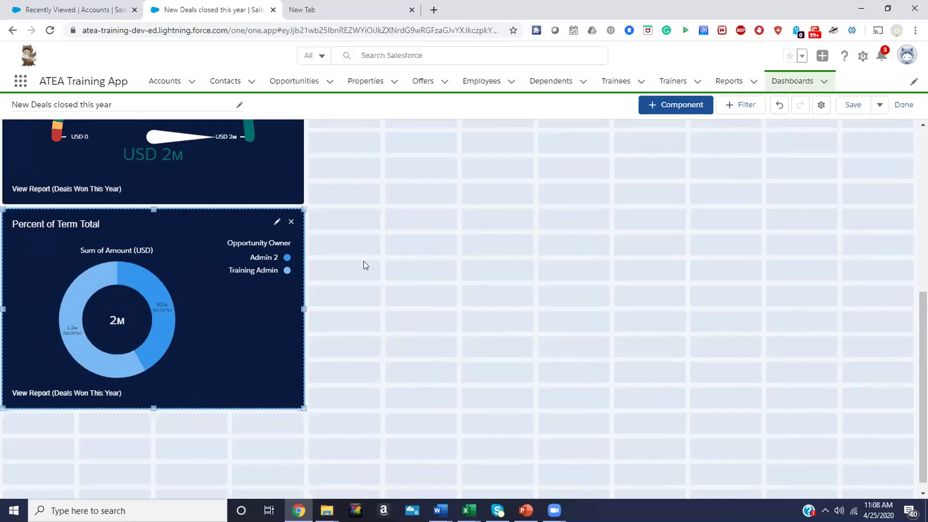
drag(198, 219, 501, 120)
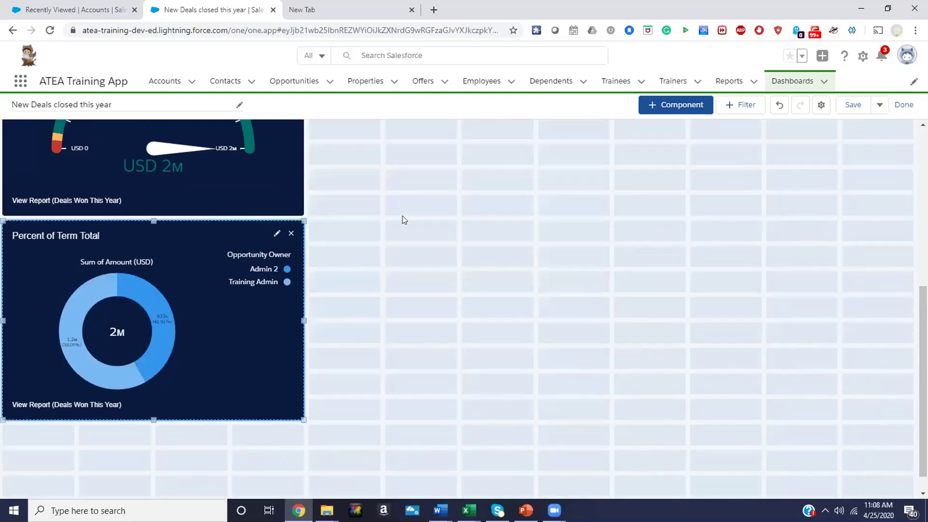
drag(184, 239, 487, 154)
drag(227, 329, 529, 208)
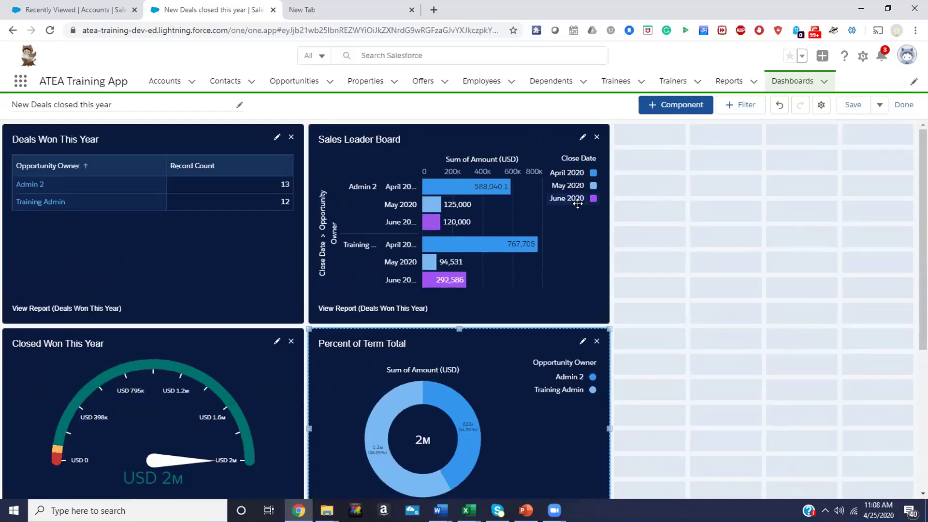
Choose Deals Won This Year from the Deals folder as the new component's source report
click(665, 107)
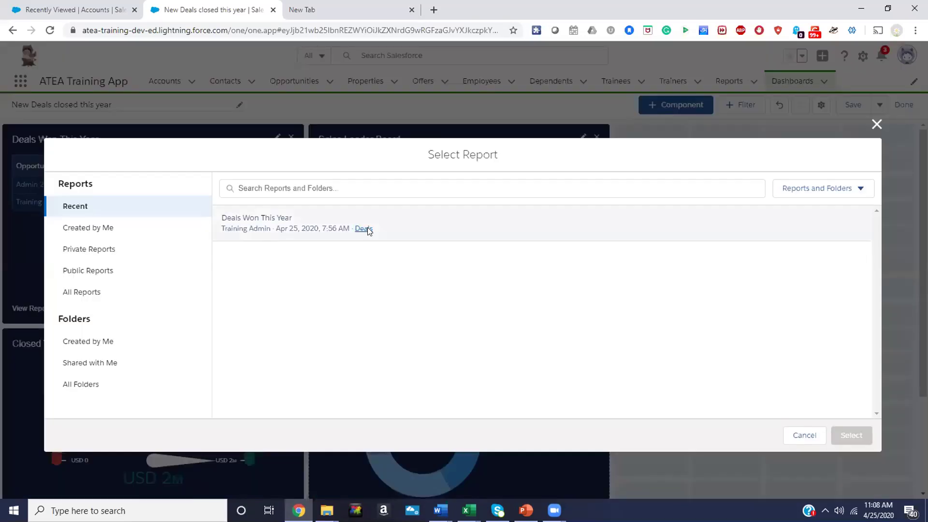
click(367, 230)
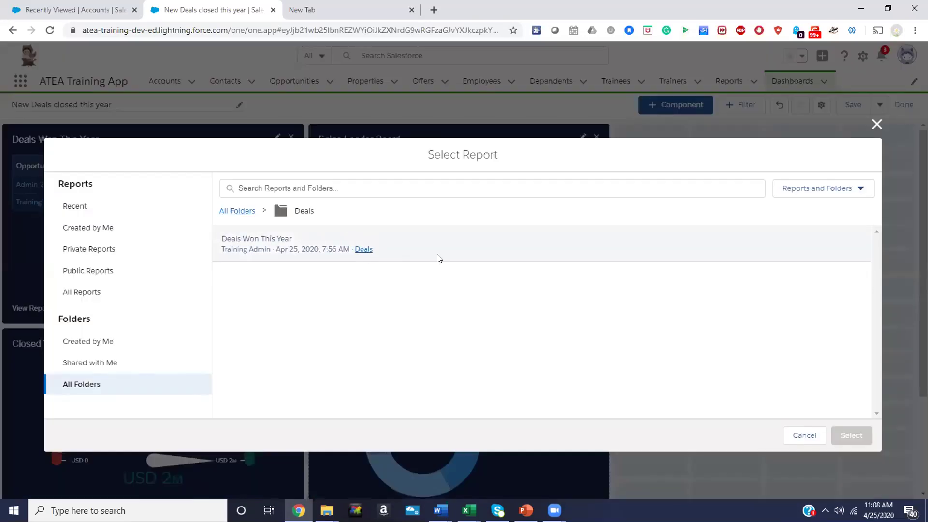
click(309, 242)
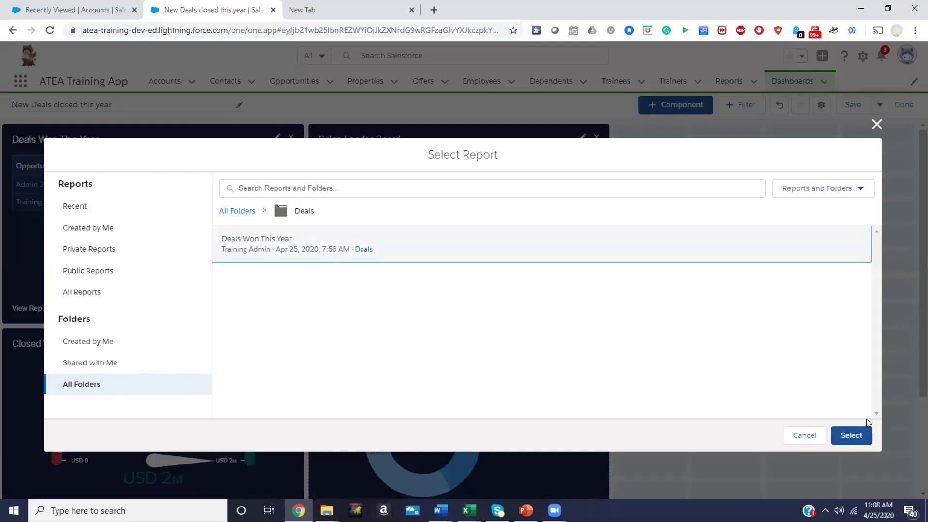
click(851, 435)
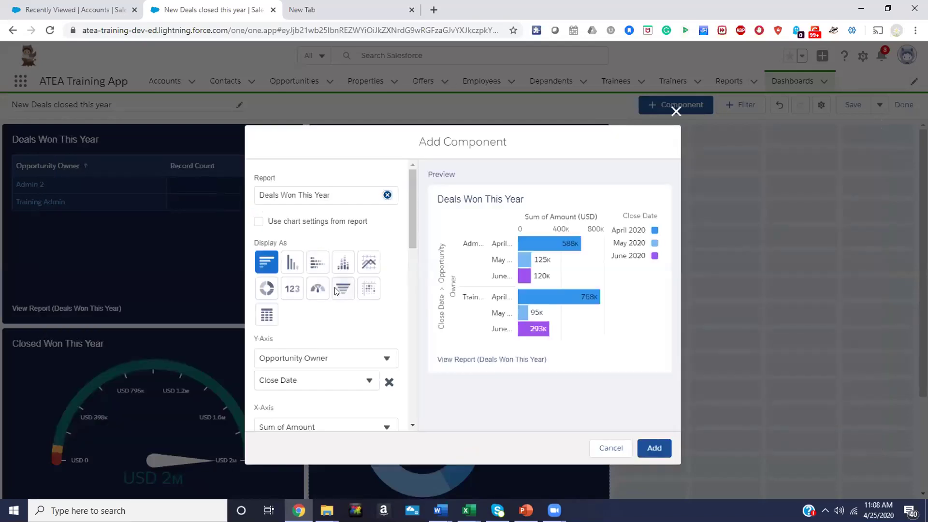
Switch to a Stacked Horizontal Bar chart of Sum of Amount per Opportunity Owner, stacked by Close Date
click(318, 263)
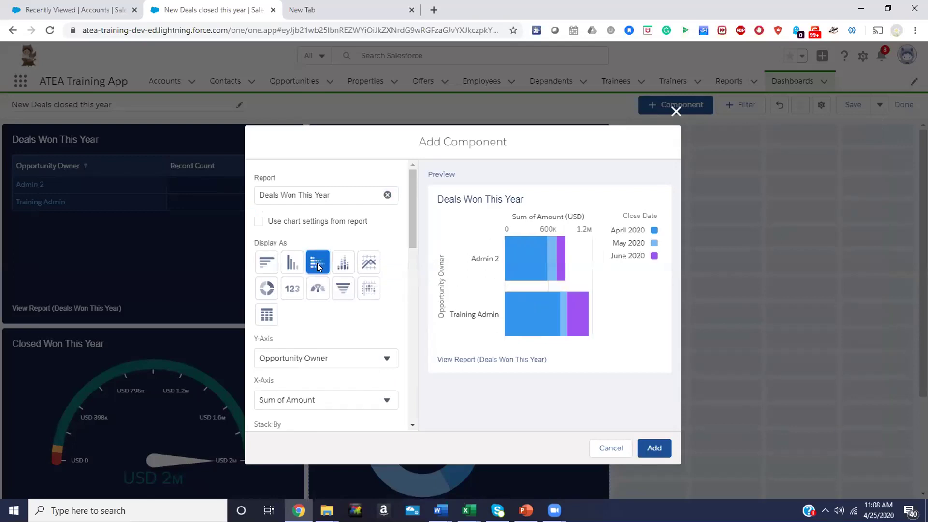
scroll(318, 272, down, 5)
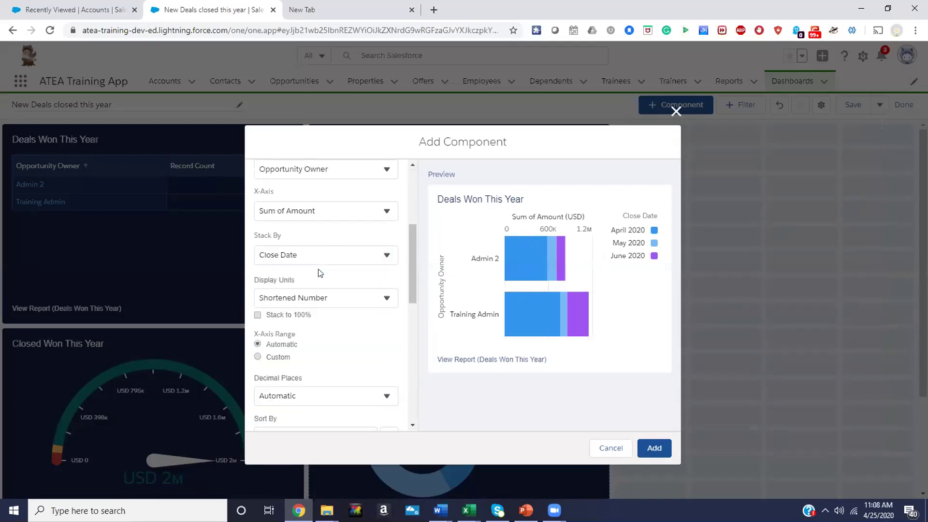
scroll(318, 273, up, 3)
scroll(318, 274, down, 3)
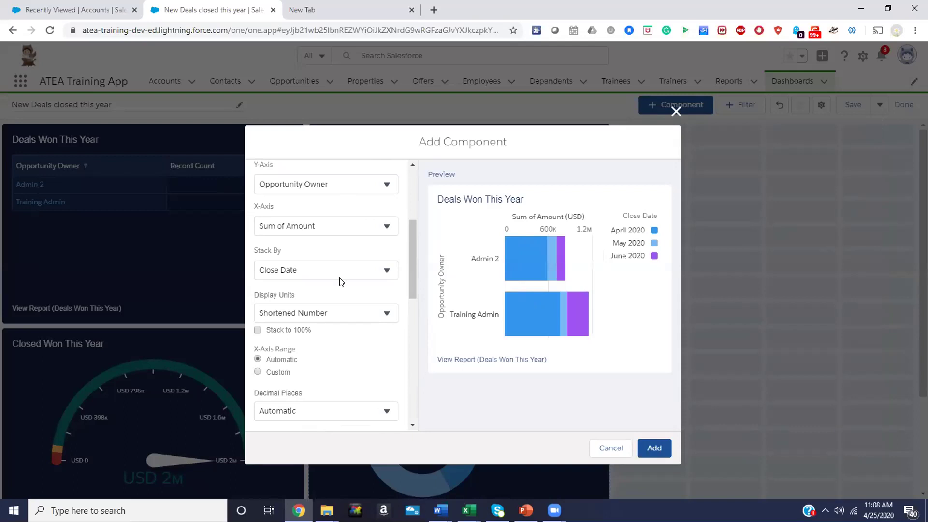
click(300, 226)
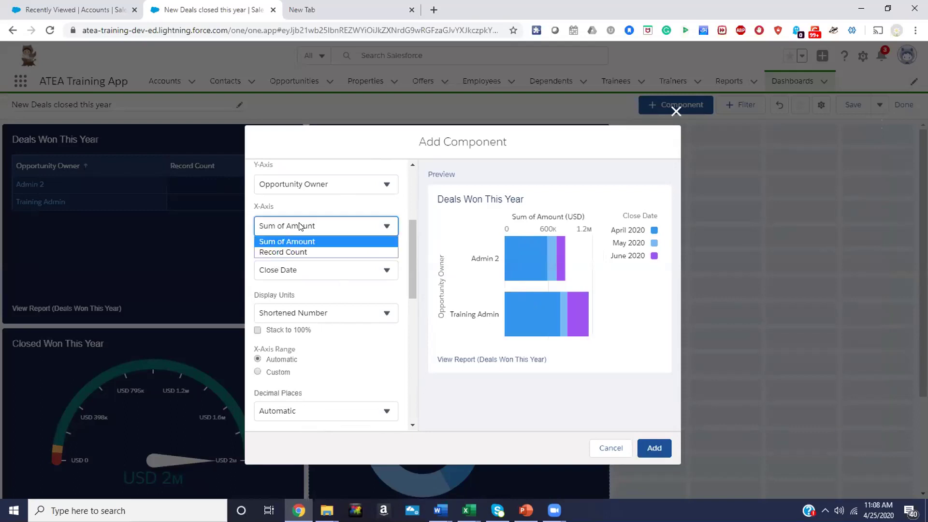
click(300, 226)
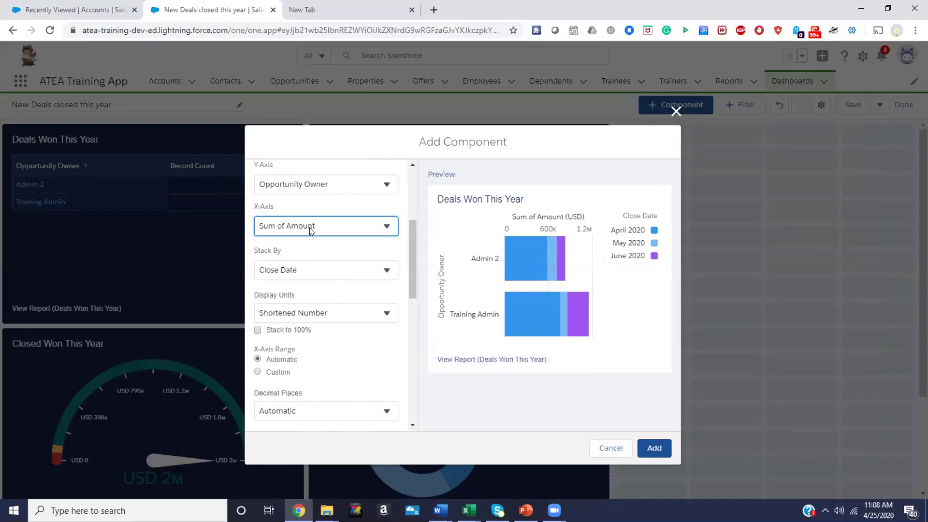
scroll(339, 286, down, 2)
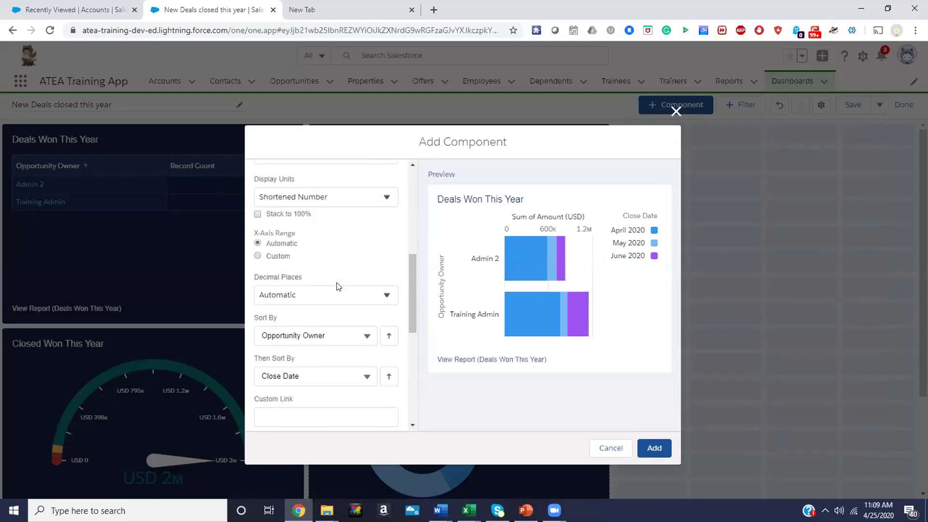
scroll(339, 286, down, 3)
double_click(308, 317)
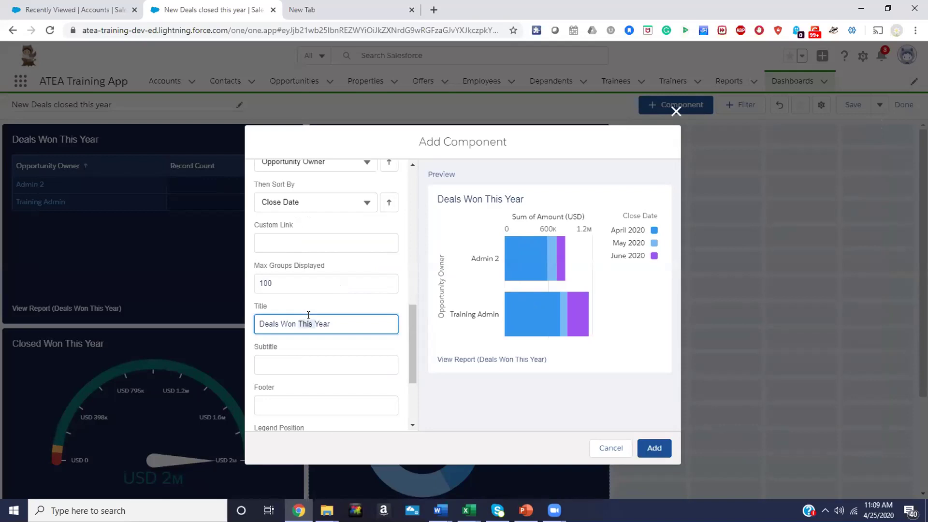
triple_click(308, 316)
scroll(308, 315, up, 2)
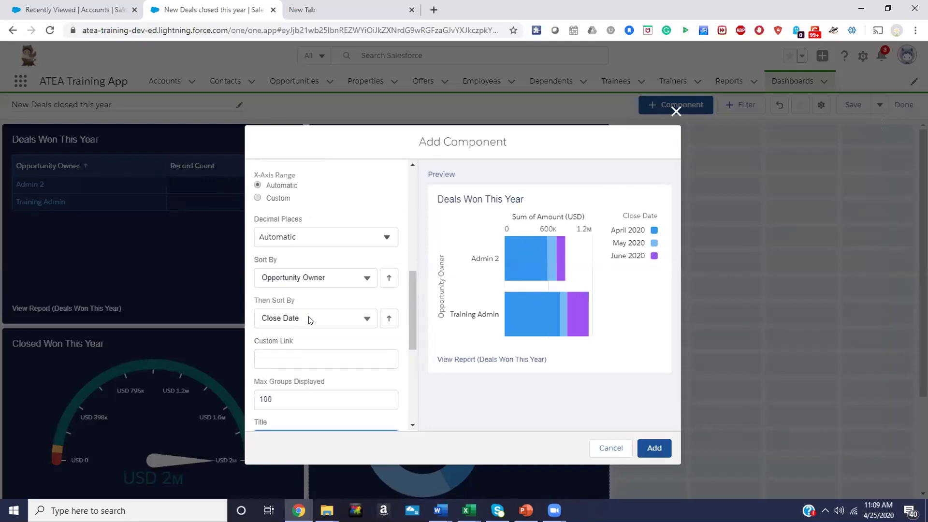
scroll(311, 329, up, 1)
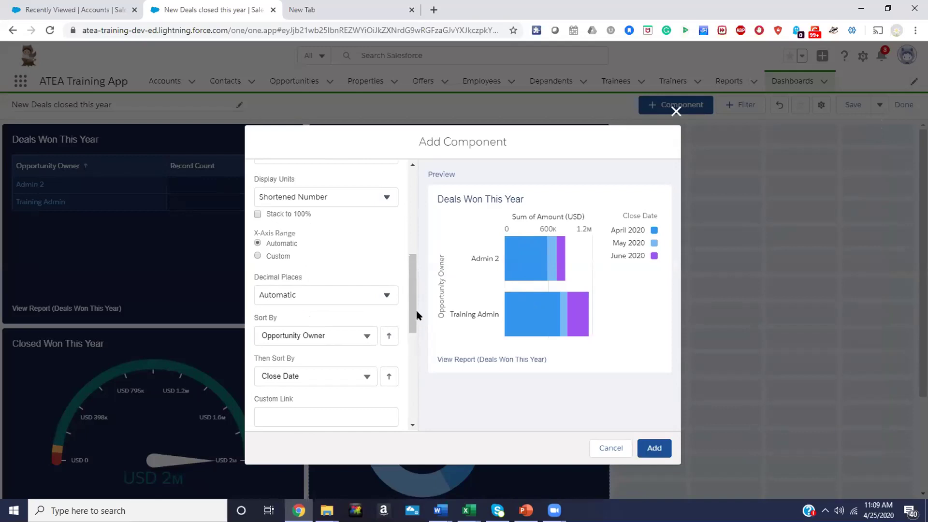
drag(412, 310, 412, 265)
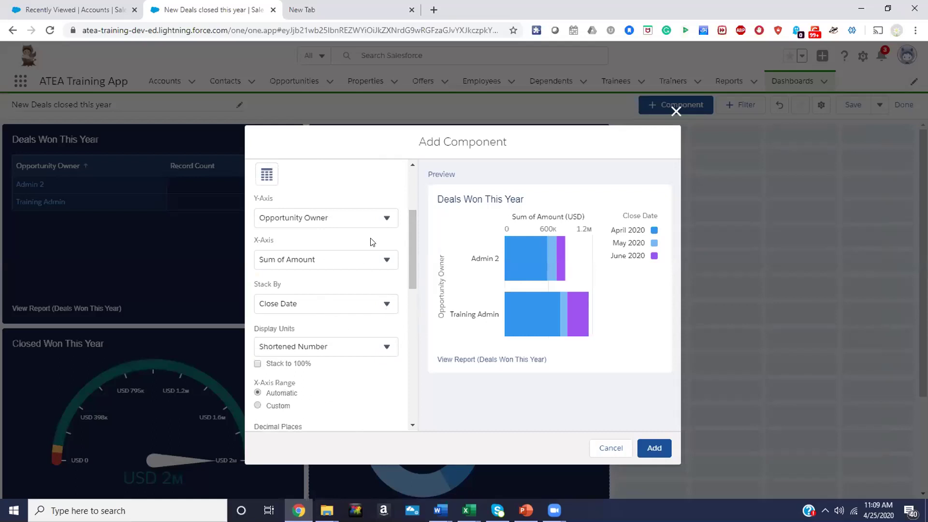
Keep the bars grouped by Opportunity Owner and adjust the Stack By field
click(388, 220)
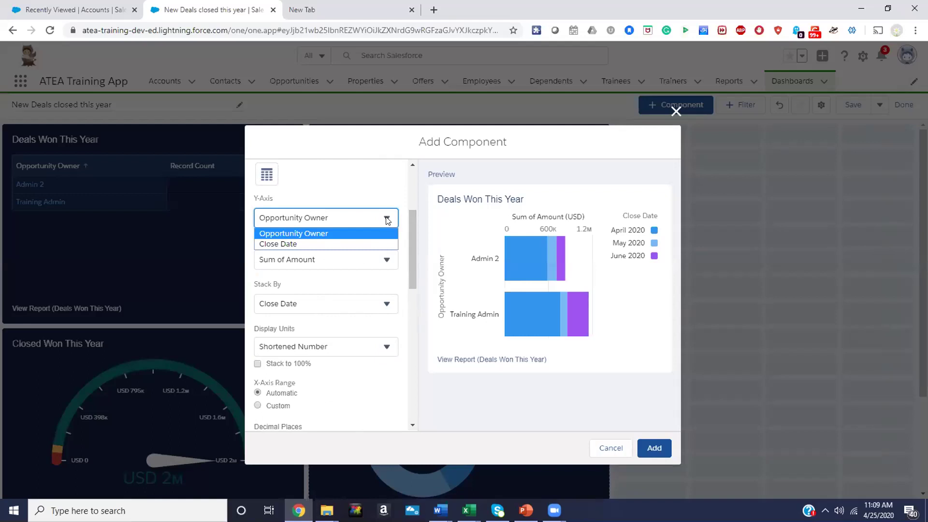
click(387, 220)
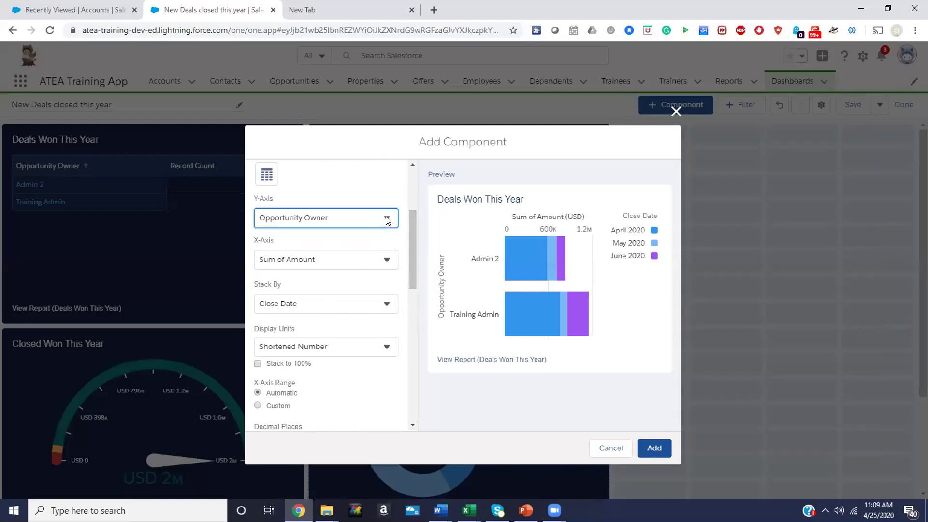
click(384, 305)
click(376, 317)
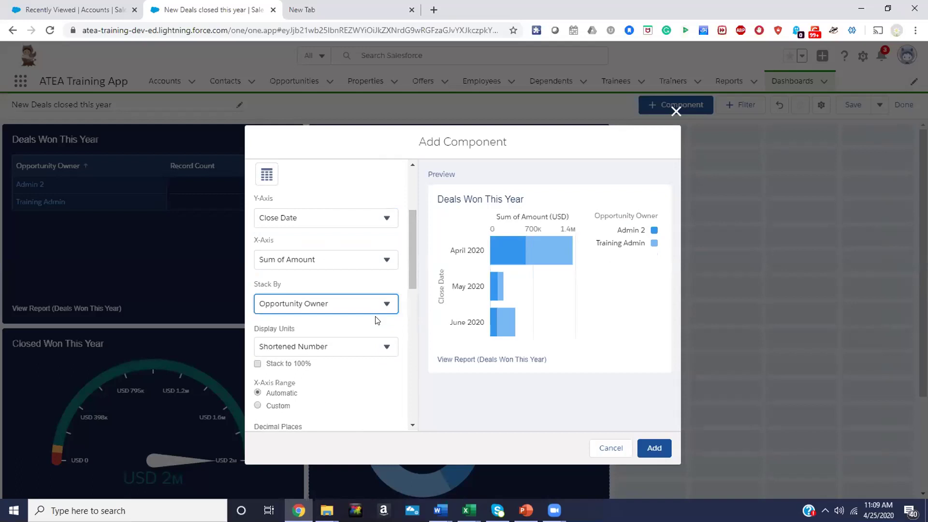
Retitle the chart 'Deals Won by Month/Owner', apply the Dark theme and add it
scroll(377, 320, down, 6)
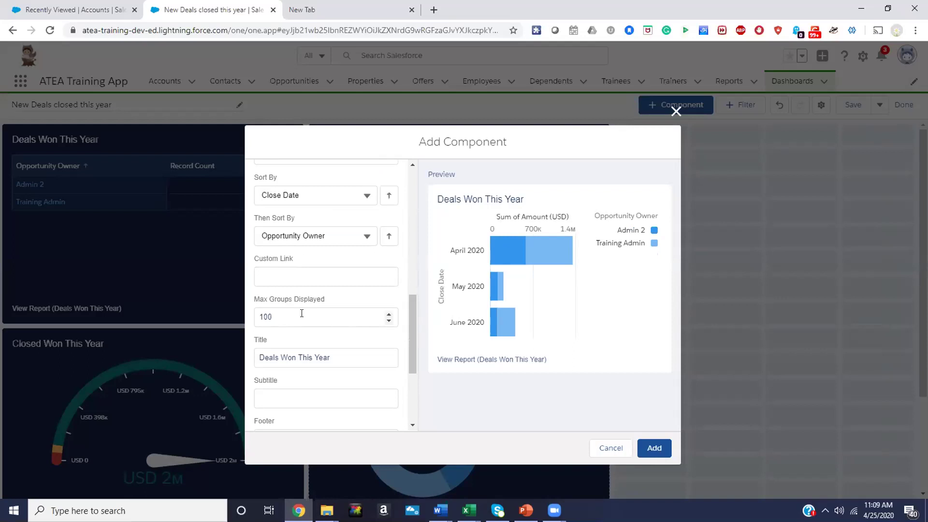
click(305, 357)
double_click(306, 357)
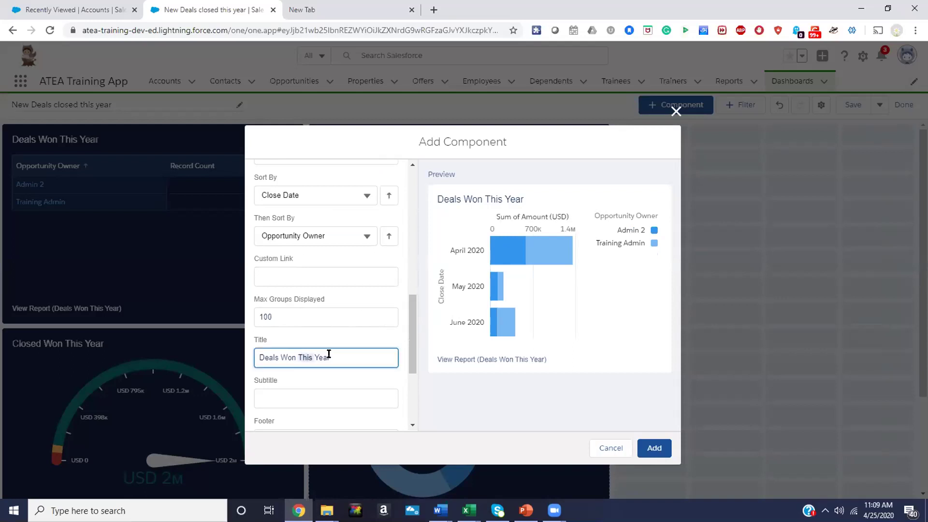
click(346, 350)
drag(345, 350, 295, 359)
text(by Month/Owner)
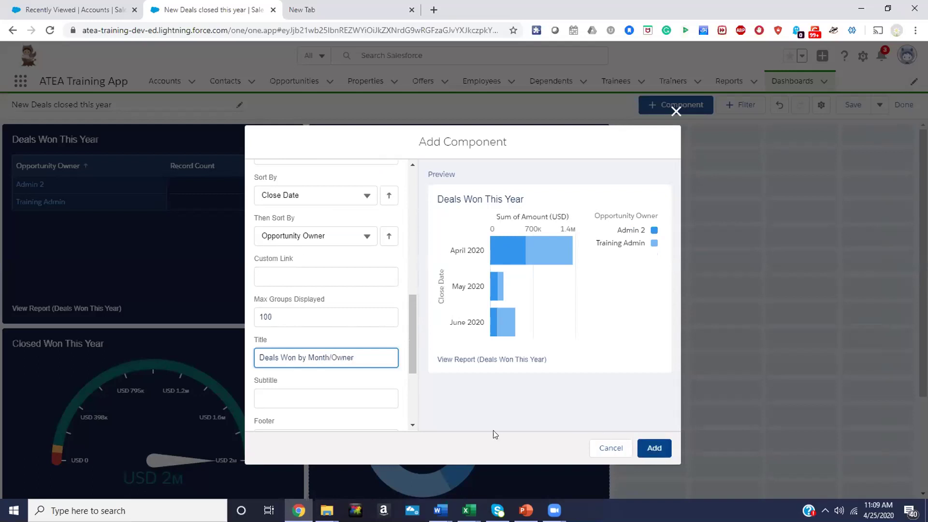
scroll(342, 394, down, 3)
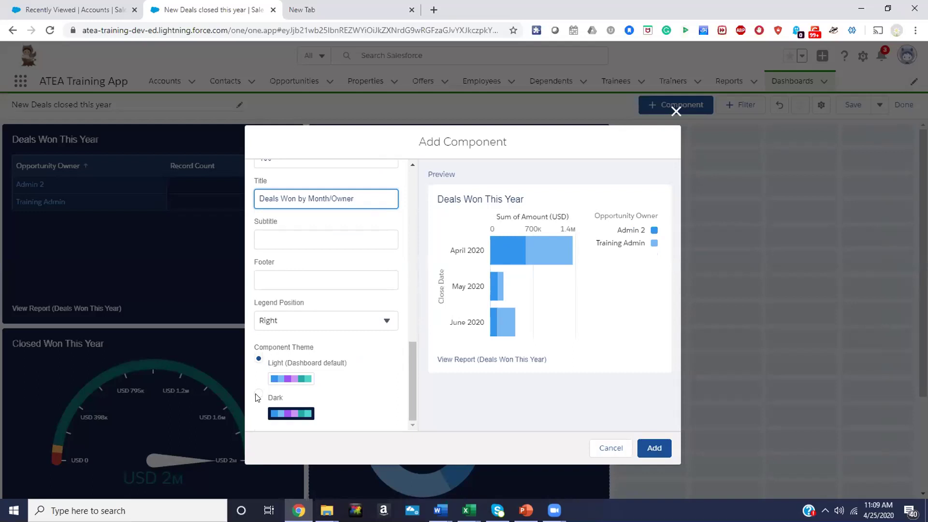
click(259, 396)
click(652, 447)
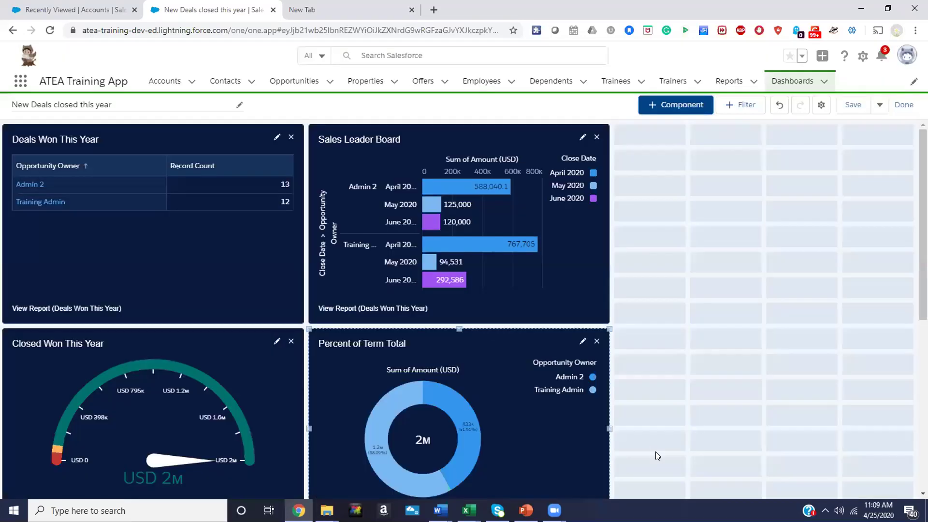
Move Deals Won by Month/Owner to the top-right slot and save the dashboard
scroll(703, 398, down, 5)
drag(210, 301, 817, 104)
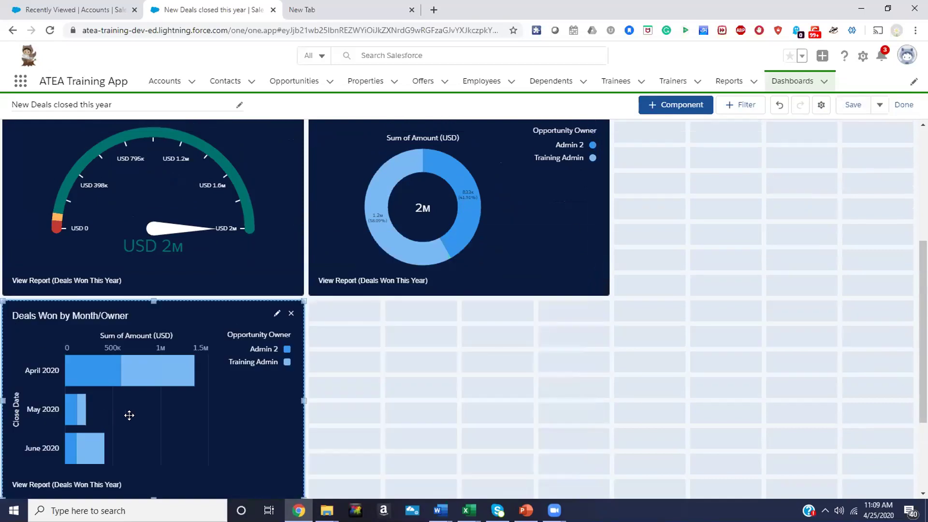
drag(519, 246, 743, 213)
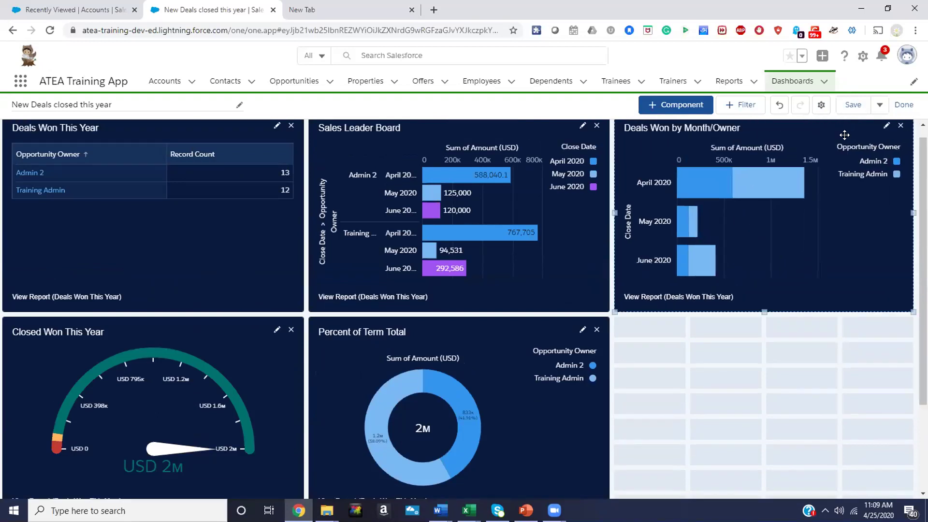
click(880, 103)
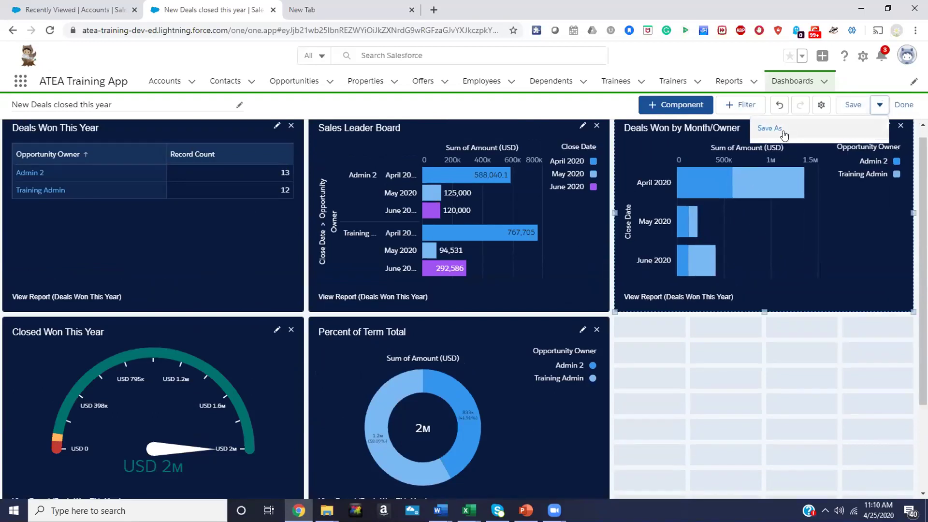
click(852, 108)
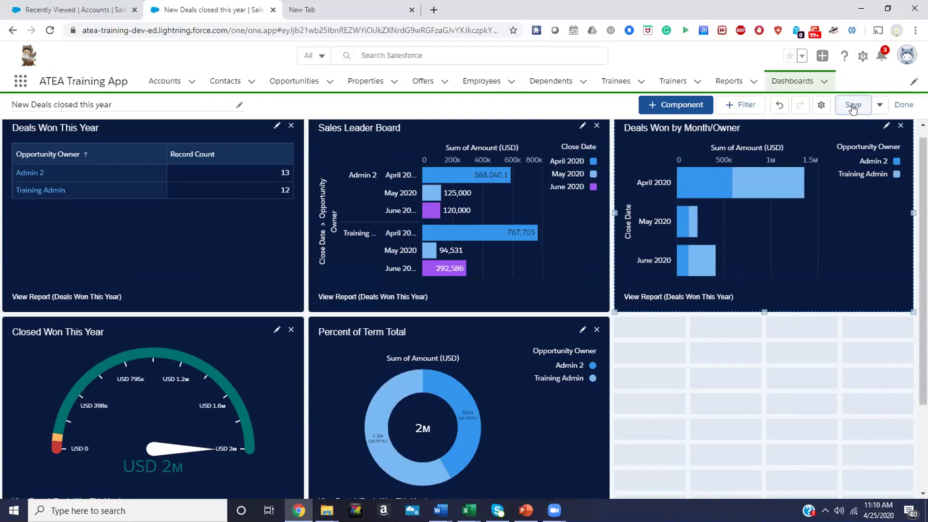
Exit edit mode, refresh the dashboard, and dismiss the once-a-minute refresh limit message
click(903, 105)
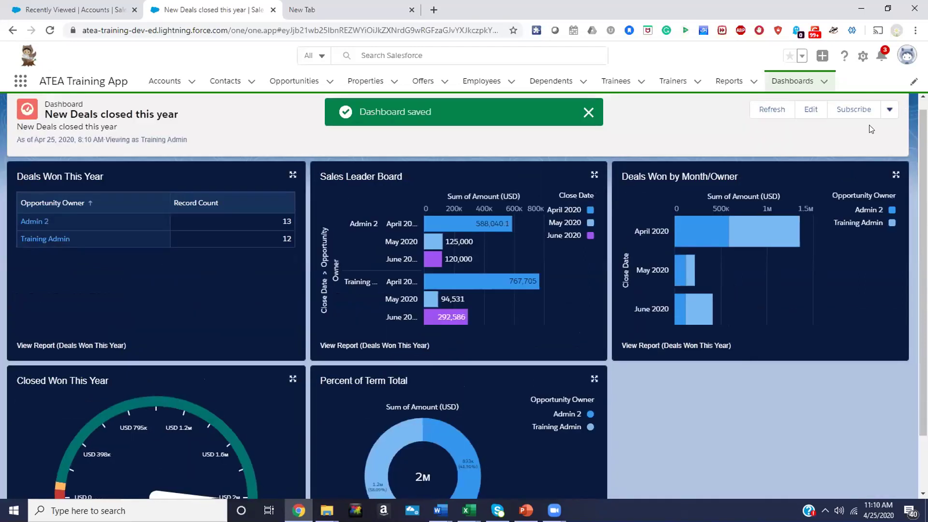
click(774, 109)
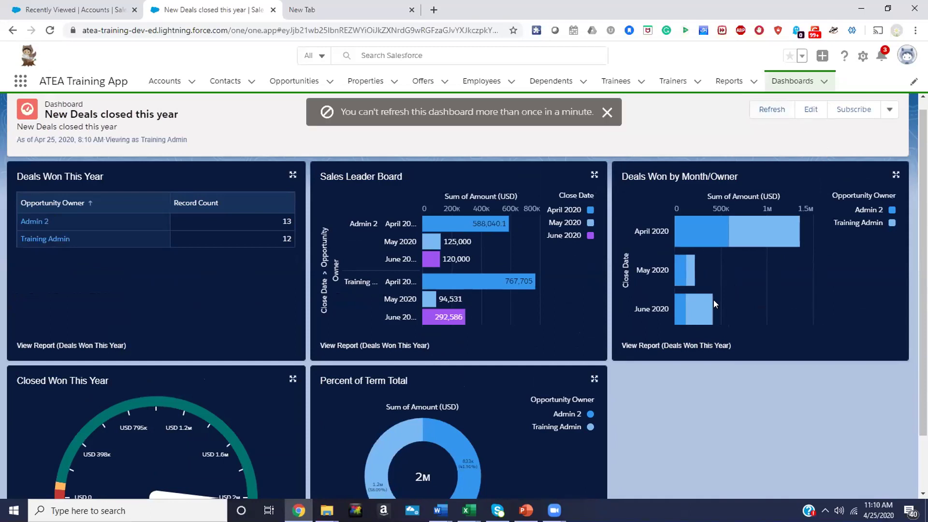
scroll(713, 435, down, 1)
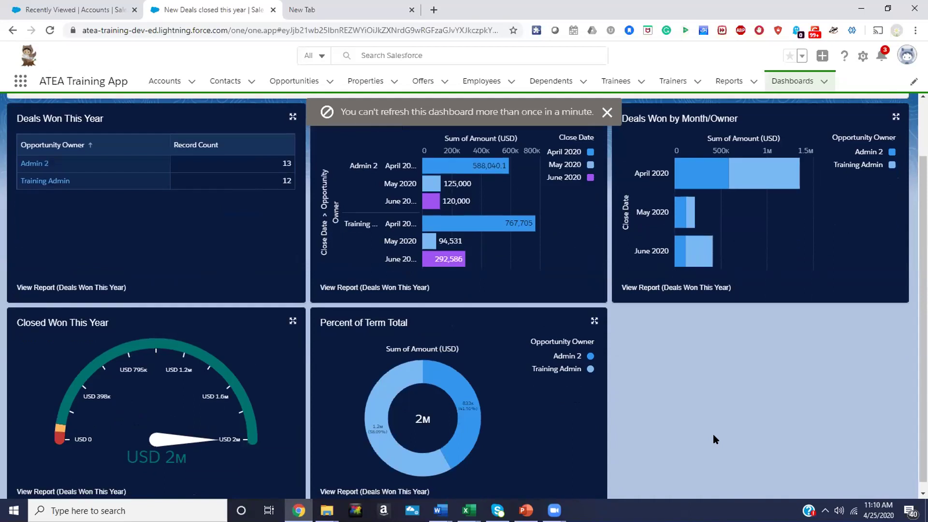
scroll(712, 435, up, 1)
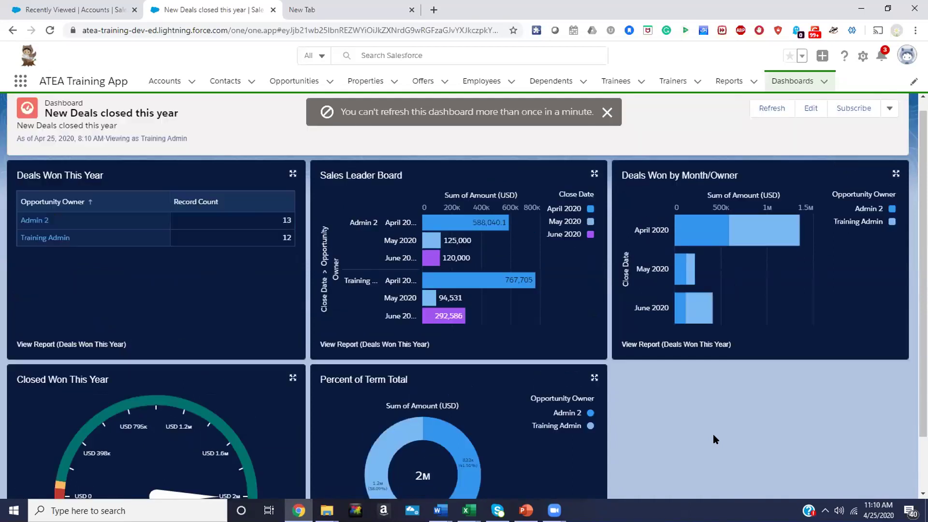
click(607, 112)
scroll(744, 378, down, 1)
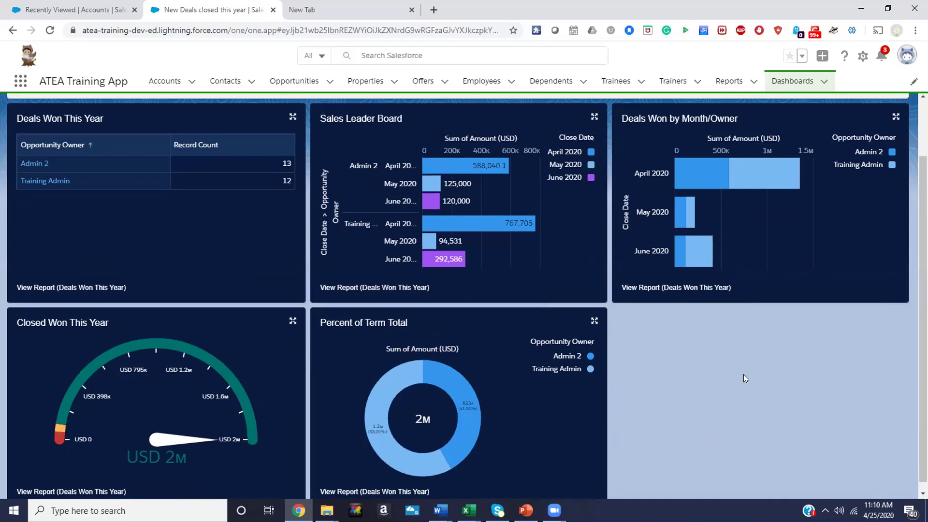
scroll(467, 296, down, 1)
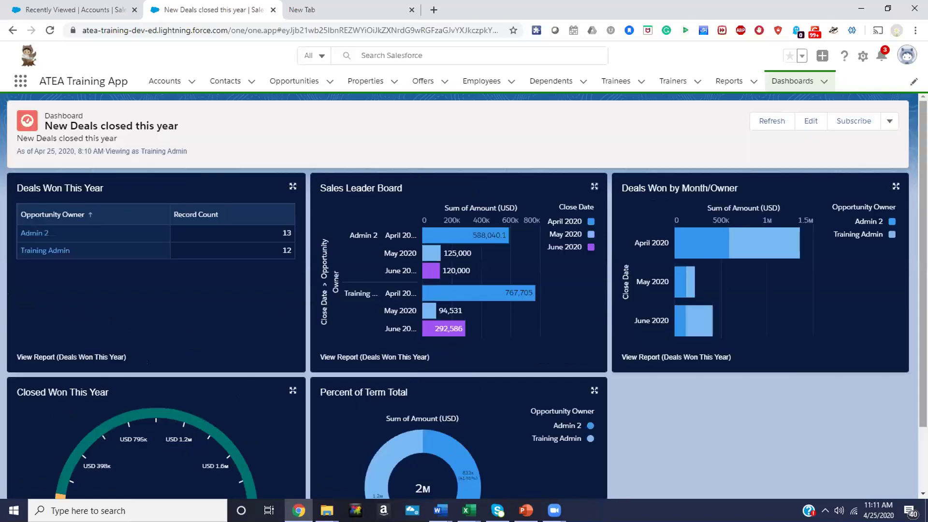
Save a weekly subscription for Saturdays at 11:00 AM with results e-mailed
click(889, 124)
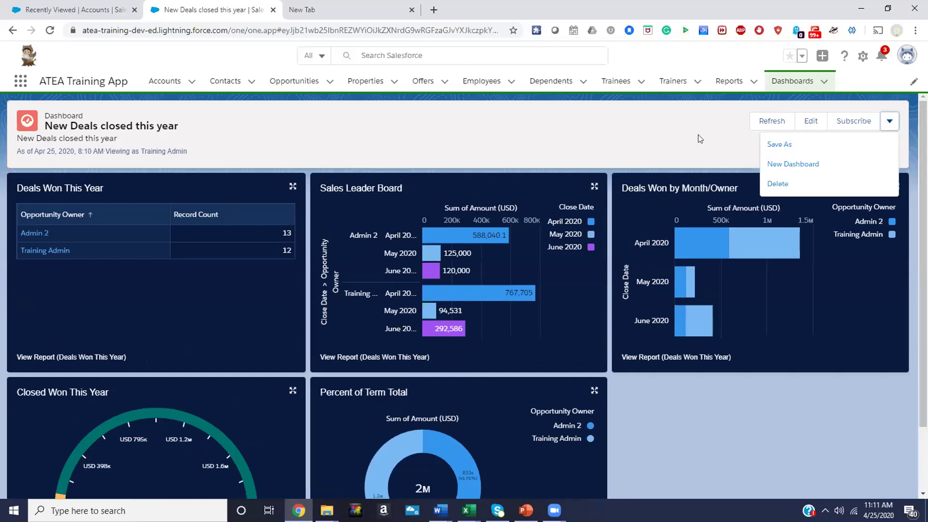
click(713, 135)
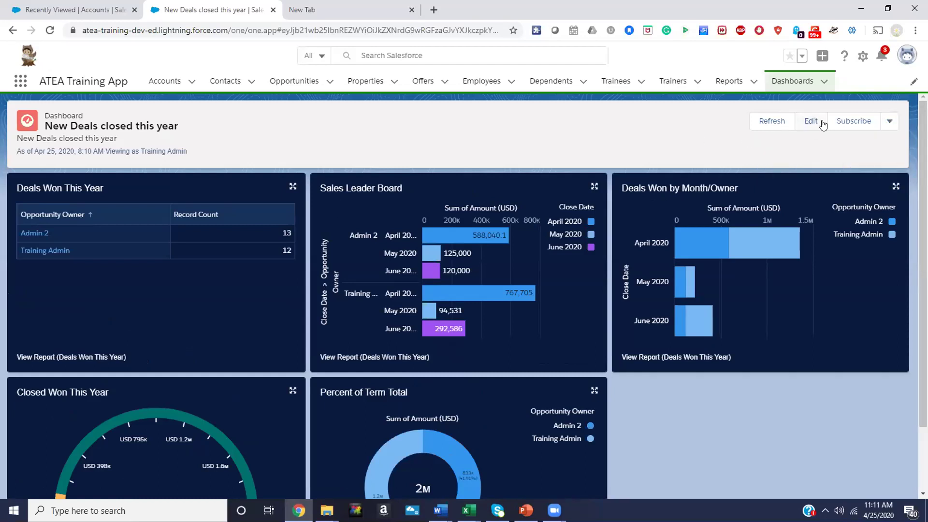
click(847, 119)
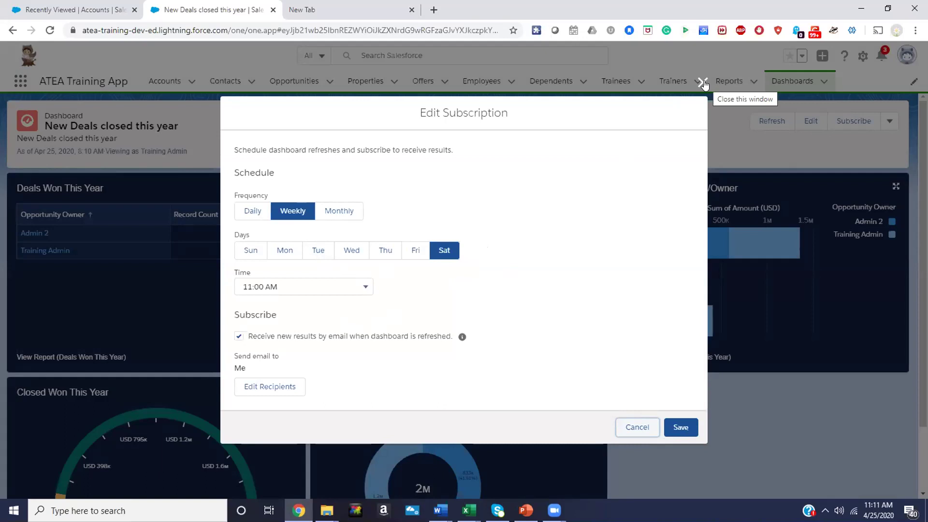
click(675, 424)
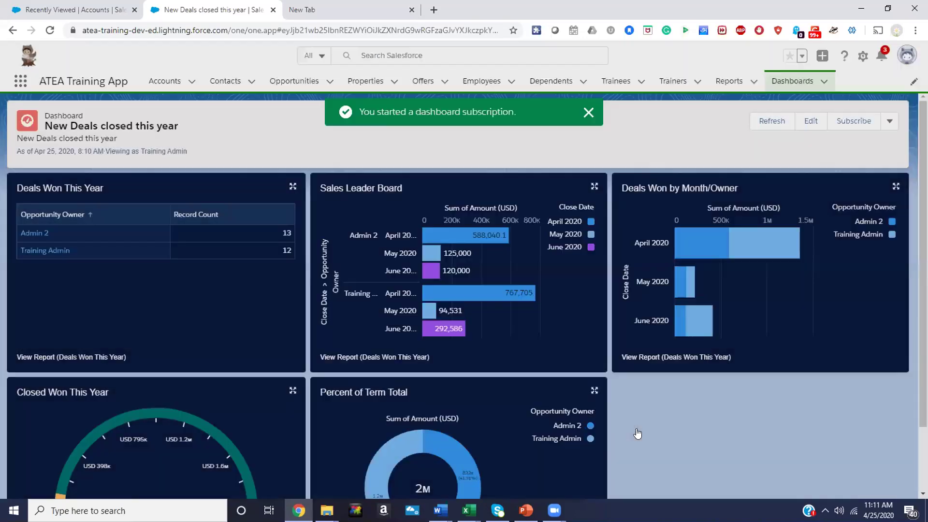
scroll(636, 426, down, 1)
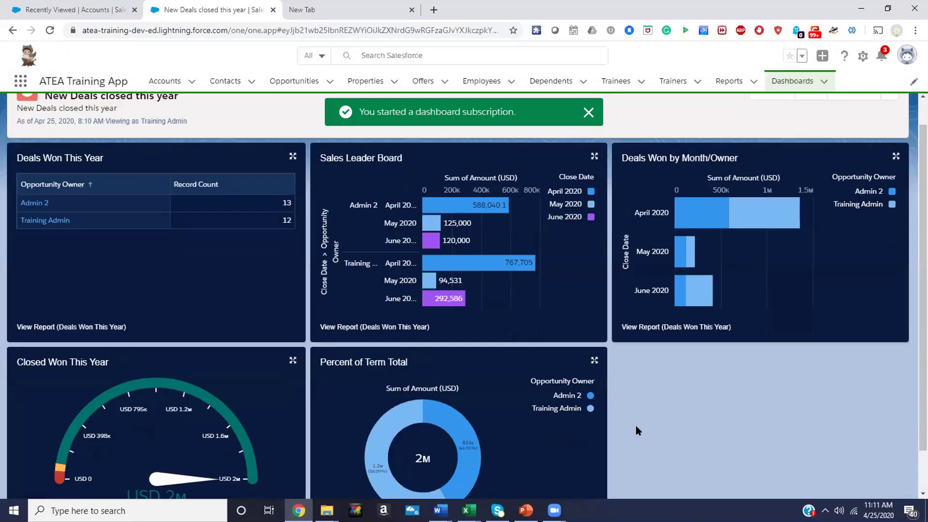
scroll(636, 425, up, 1)
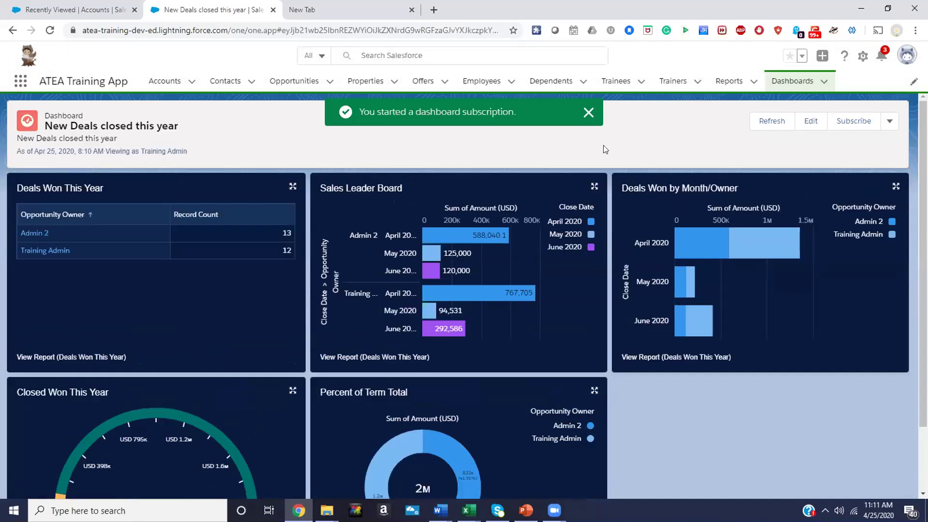
click(586, 111)
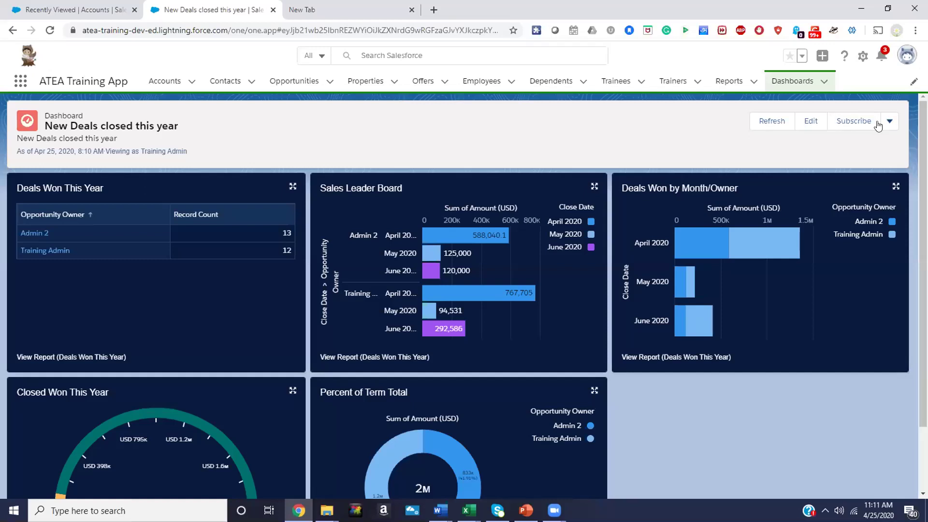
Close the empty tab, open WhatsApp Web in a new tab, and return to the dashboard
click(412, 9)
scroll(551, 160, down, 2)
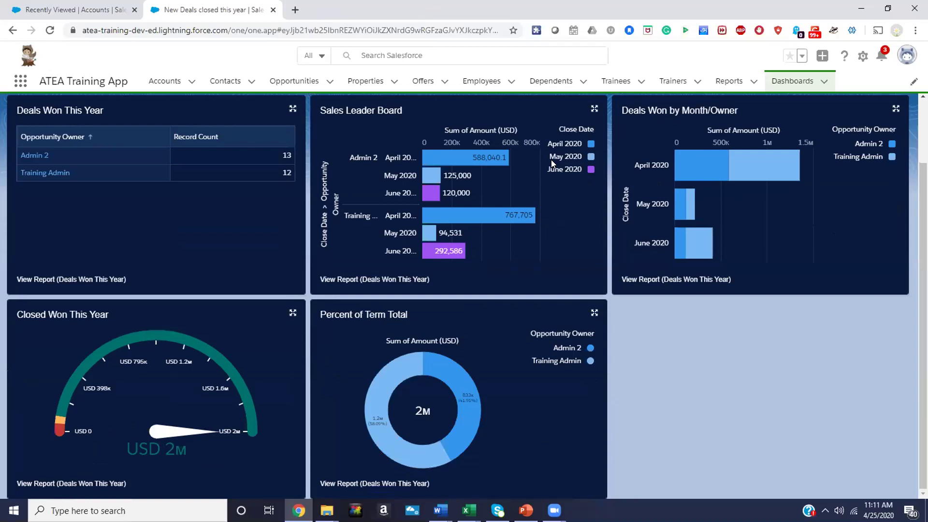
scroll(552, 159, up, 2)
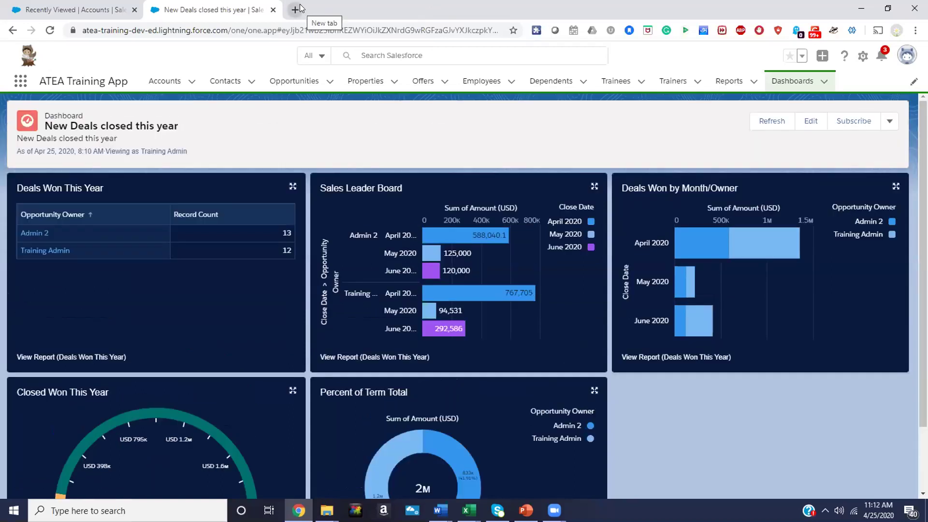
click(296, 9)
text(web.whatsapp.com)
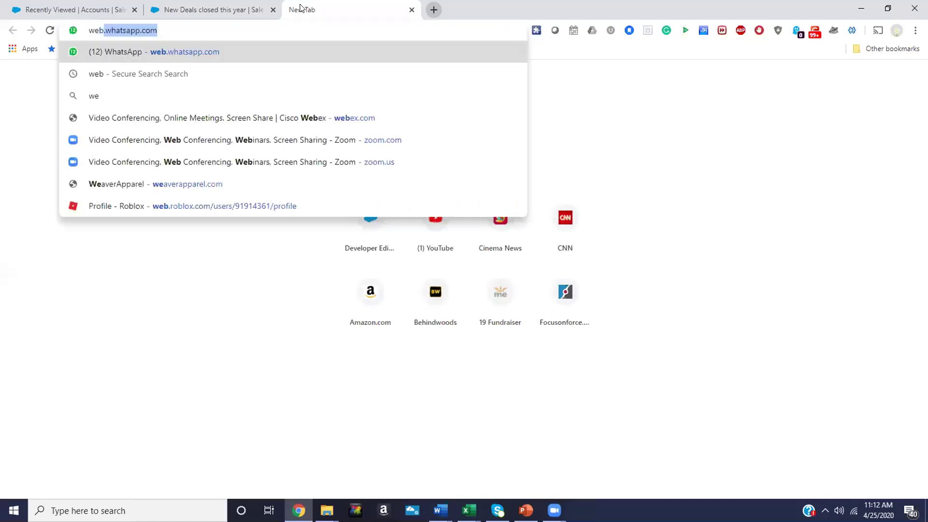
click(205, 50)
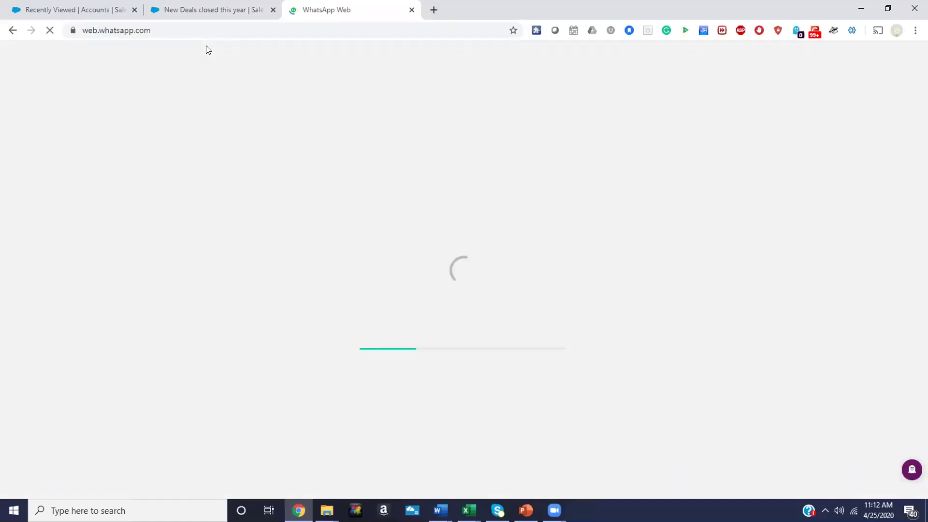
click(226, 9)
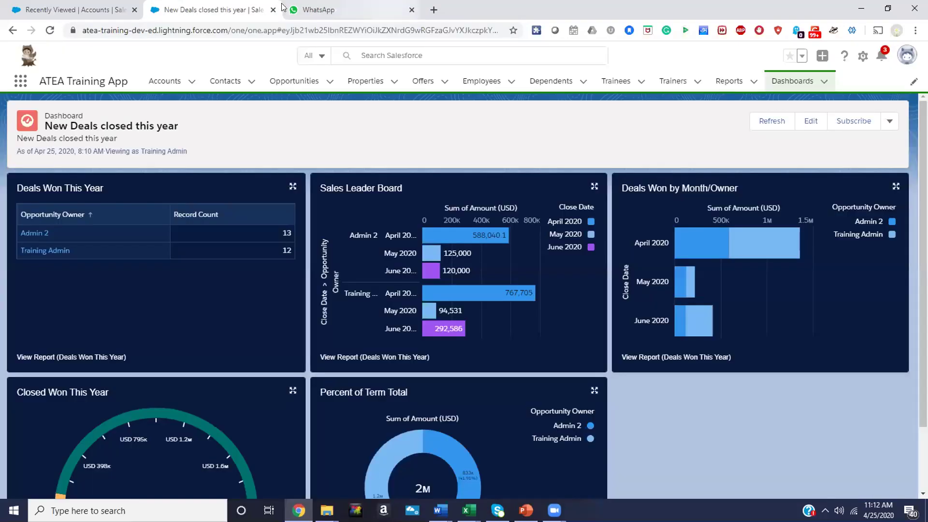
Close the WhatsApp Web tab, leaving the 'New Deals closed this year' dashboard in view
click(411, 10)
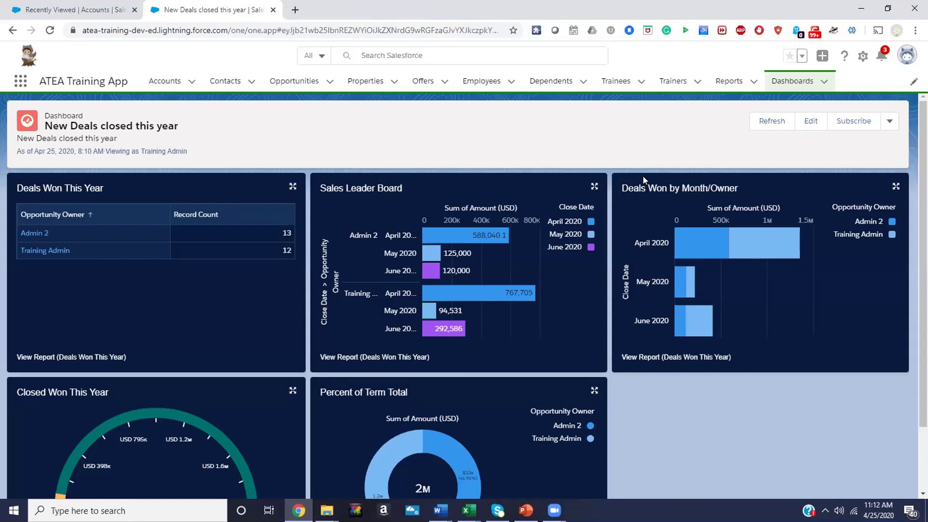
scroll(643, 176, down, 2)
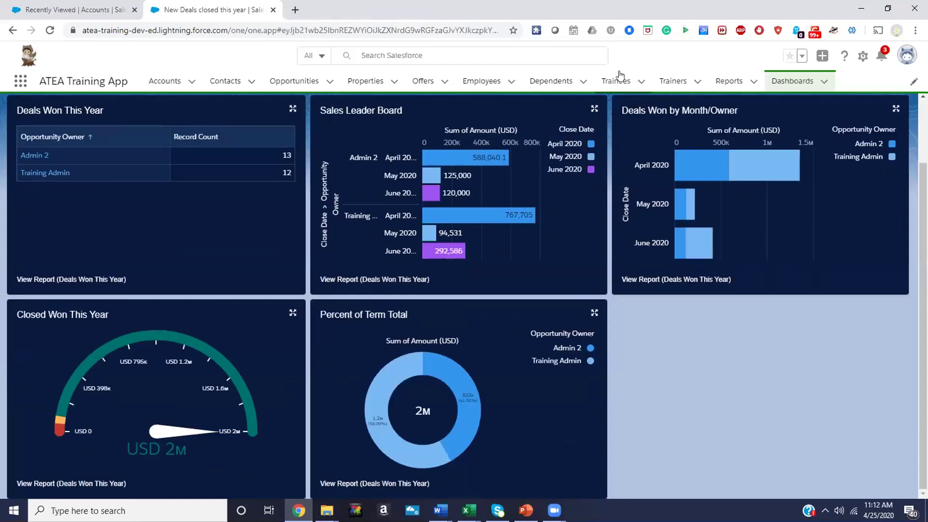
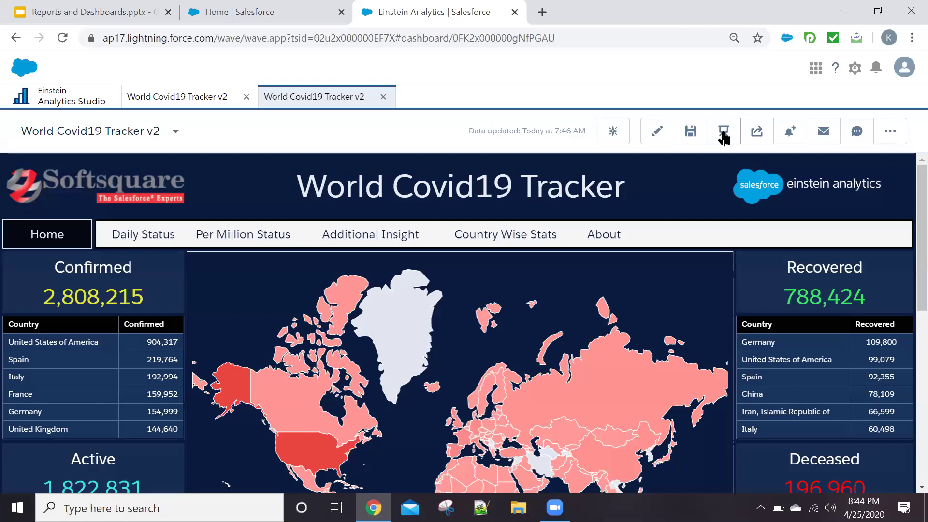
Switch the World Covid19 Tracker v2 dashboard to full-screen presentation mode
click(724, 138)
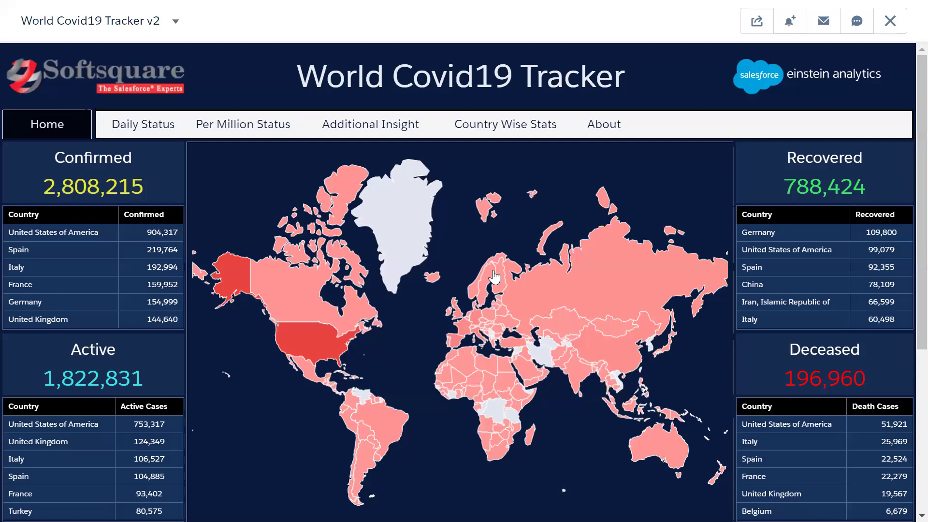
Select the United States on the map to filter the dashboard to 904,317 confirmed cases
click(285, 265)
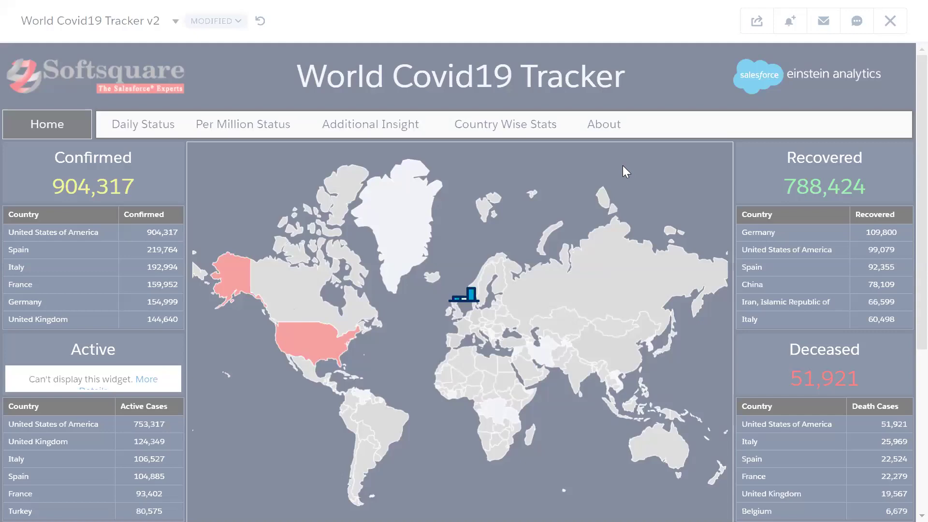
Scroll to the Day Wise and Month Wise Status charts showing April 2020 US figures
scroll(454, 390, down, 5)
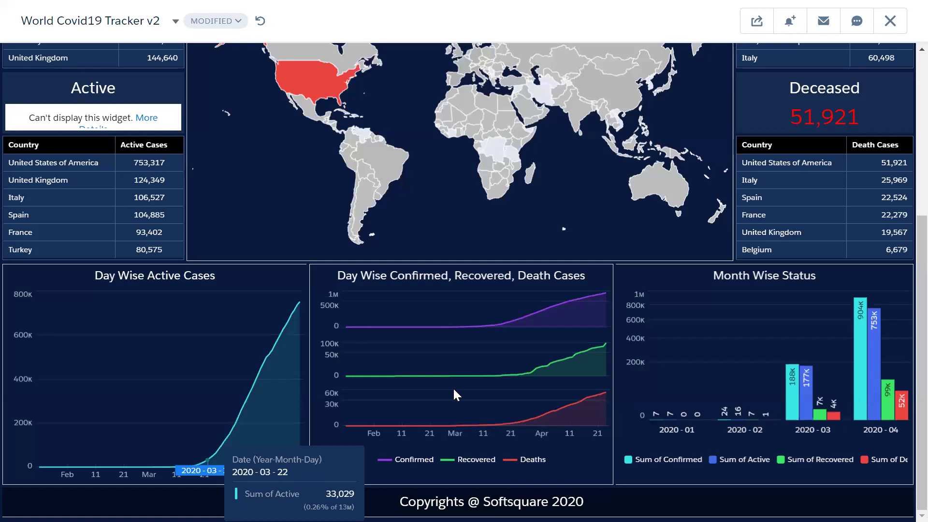
scroll(453, 388, up, 2)
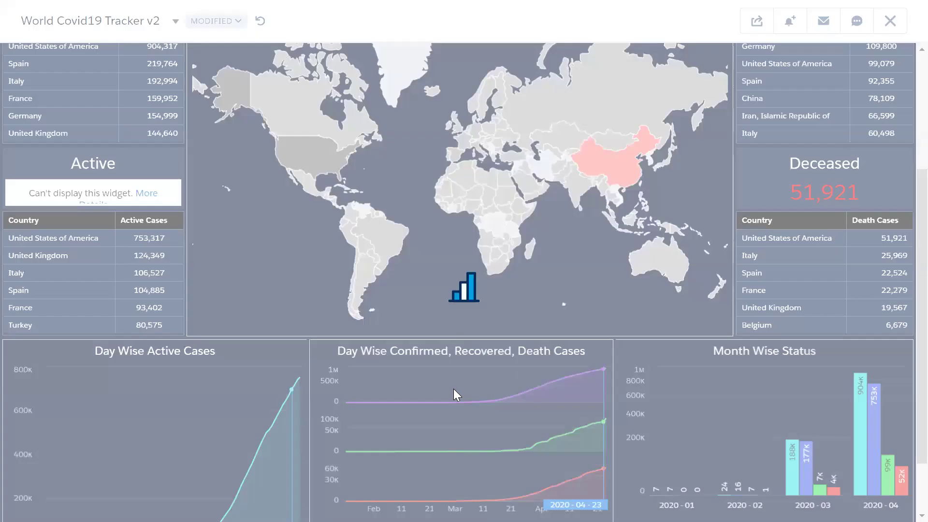
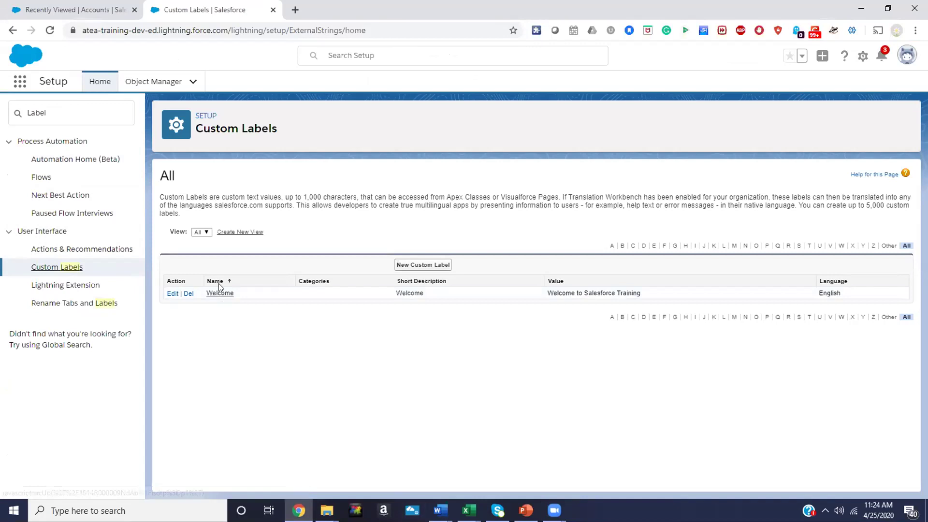
Open the Welcome custom label's detail page in Setup > Custom Labels
click(217, 294)
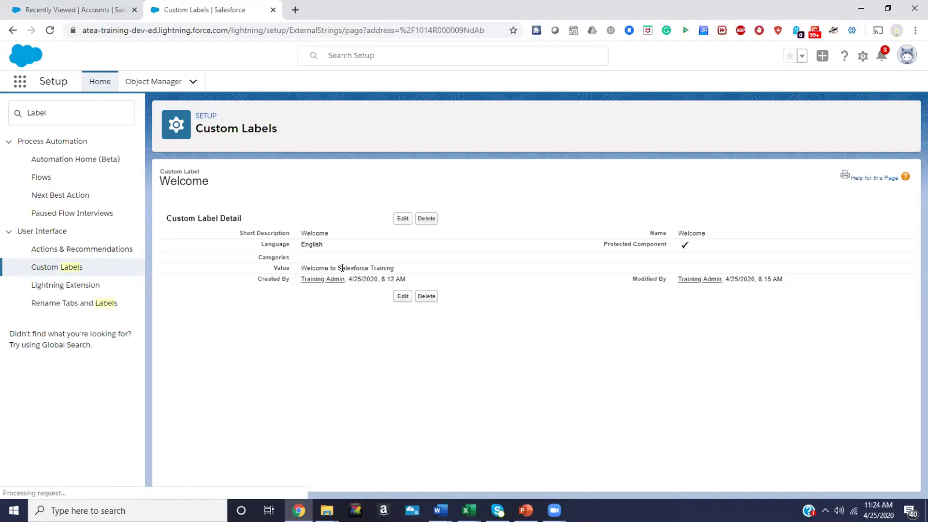
Edit the Welcome label and select its 'Welcome to Salesforce Training' value text
click(403, 218)
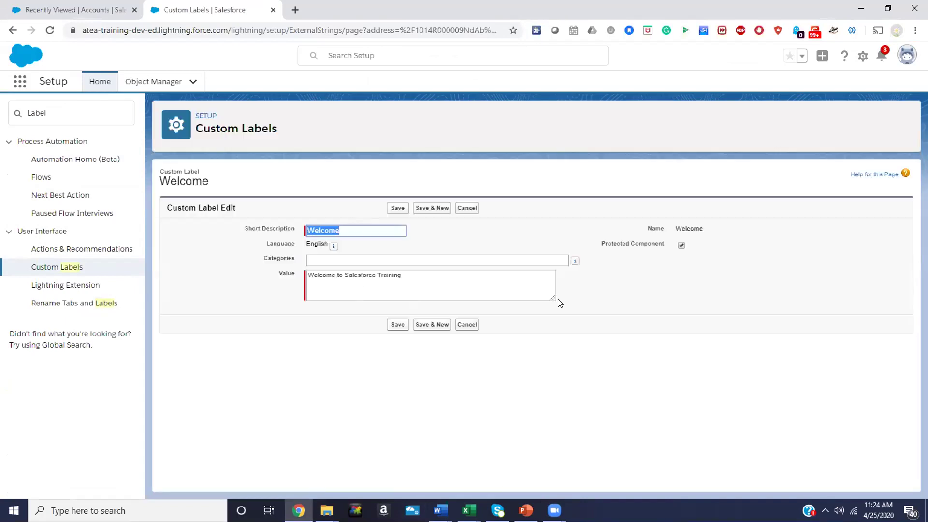
drag(554, 300, 723, 402)
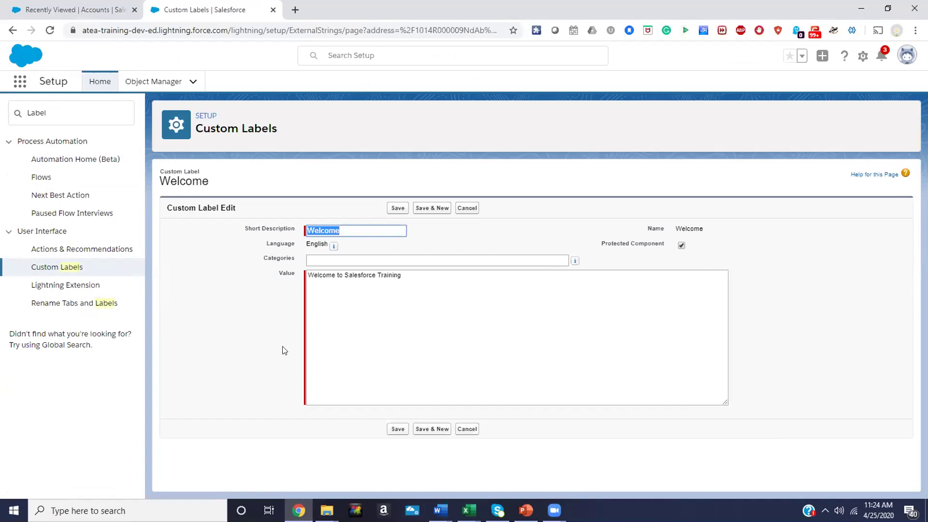
click(313, 276)
triple_click(313, 276)
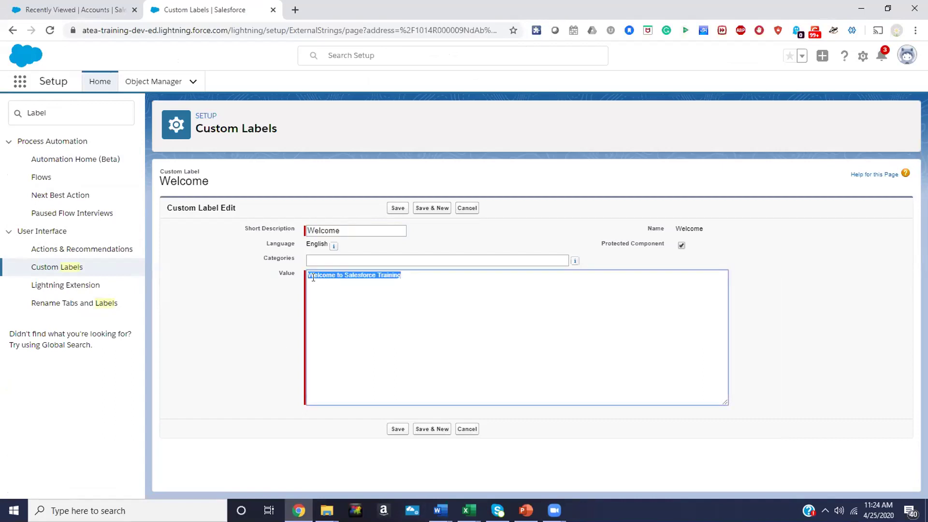
double_click(308, 230)
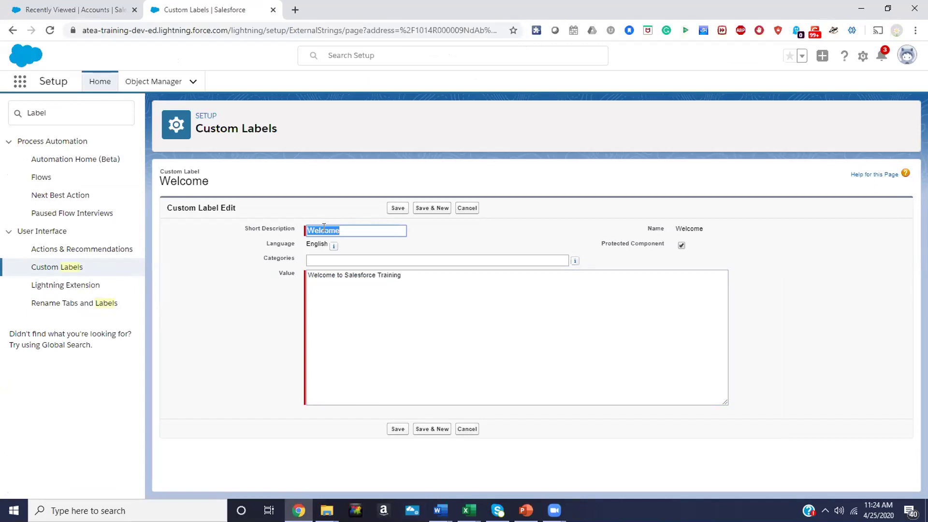
double_click(317, 288)
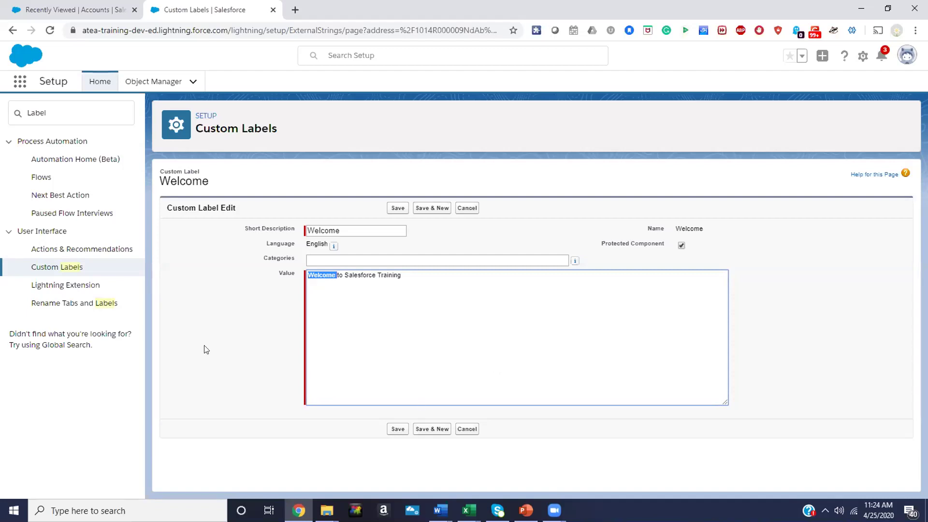
Clear the Quick Find box in Setup
click(49, 113)
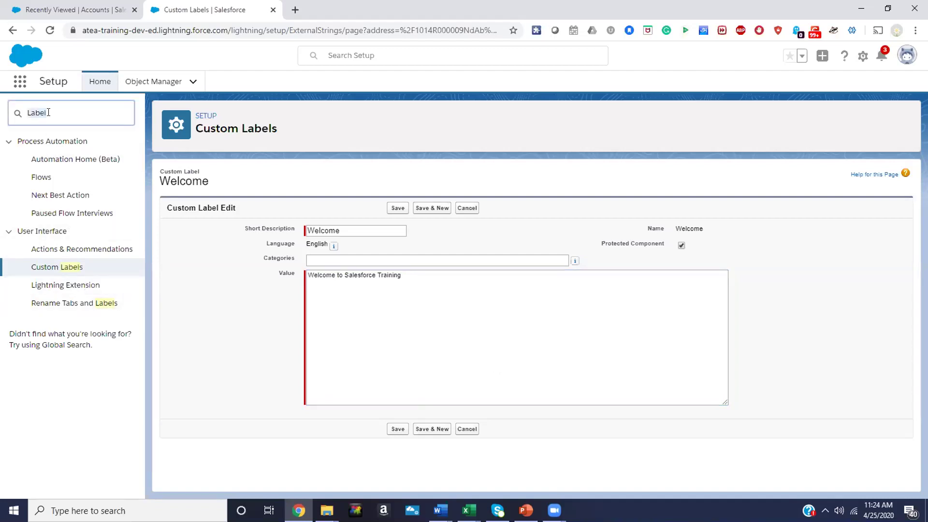
key(ctrl+a)
key(BackSpace)
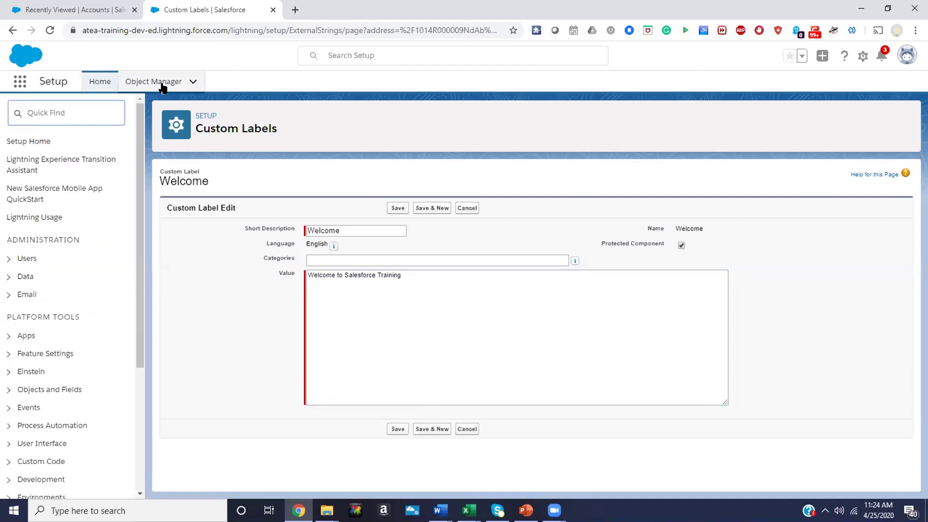
Open the Employee object's Full Name formula field from Fields & Relationships
click(158, 81)
scroll(97, 259, down, 15)
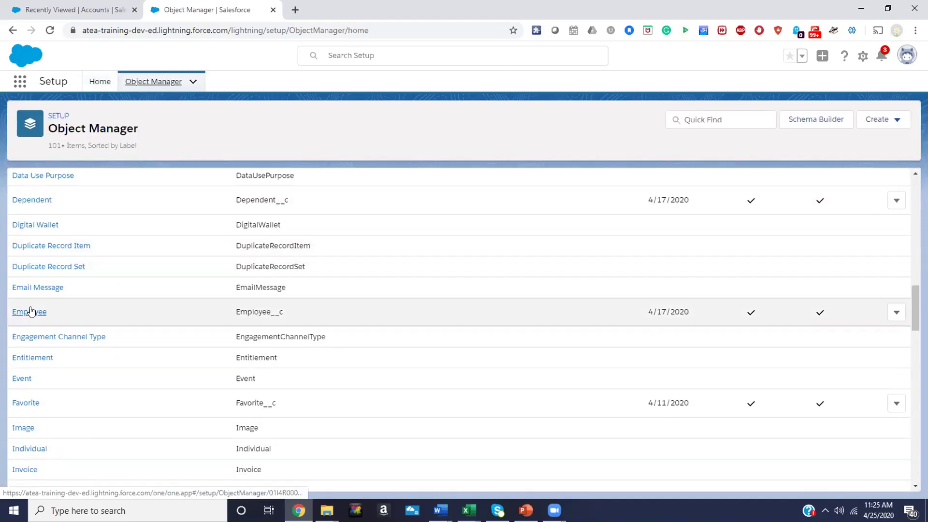
click(30, 314)
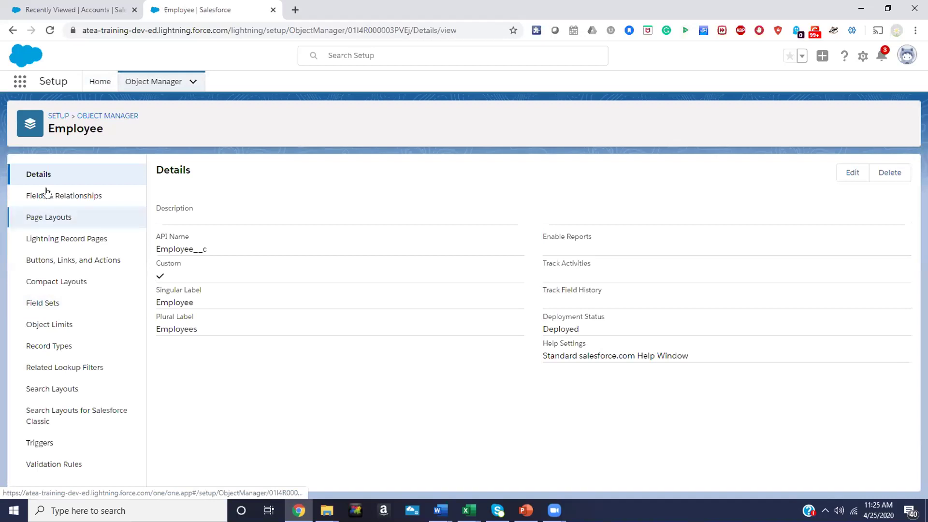
click(52, 200)
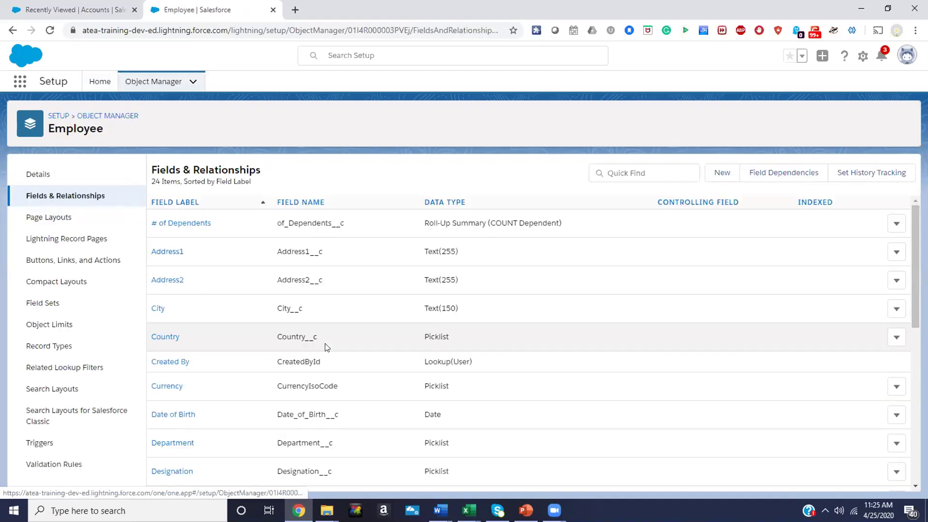
scroll(325, 346, down, 5)
scroll(254, 399, up, 6)
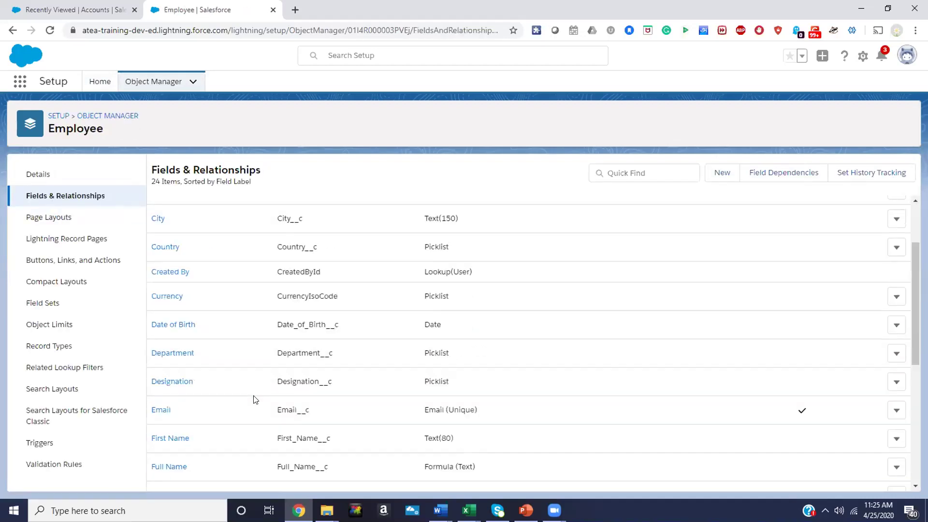
scroll(205, 405, down, 2)
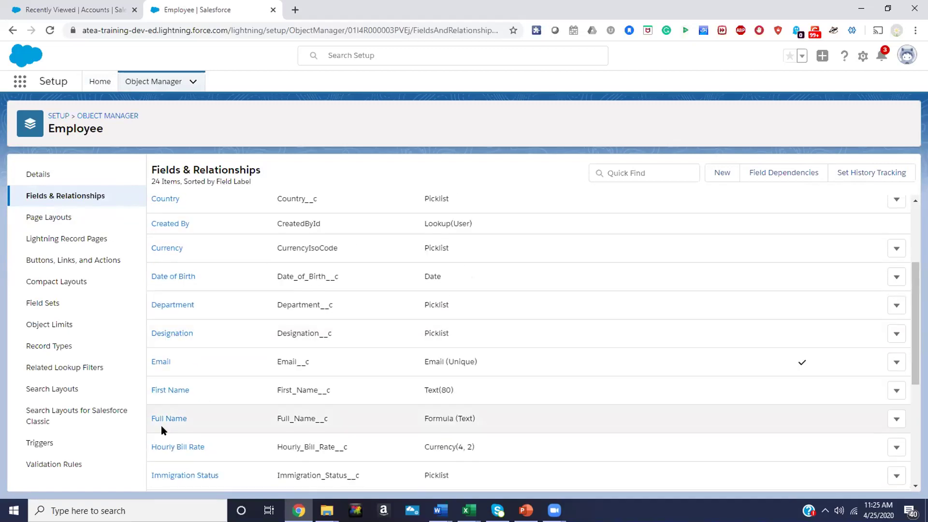
click(164, 420)
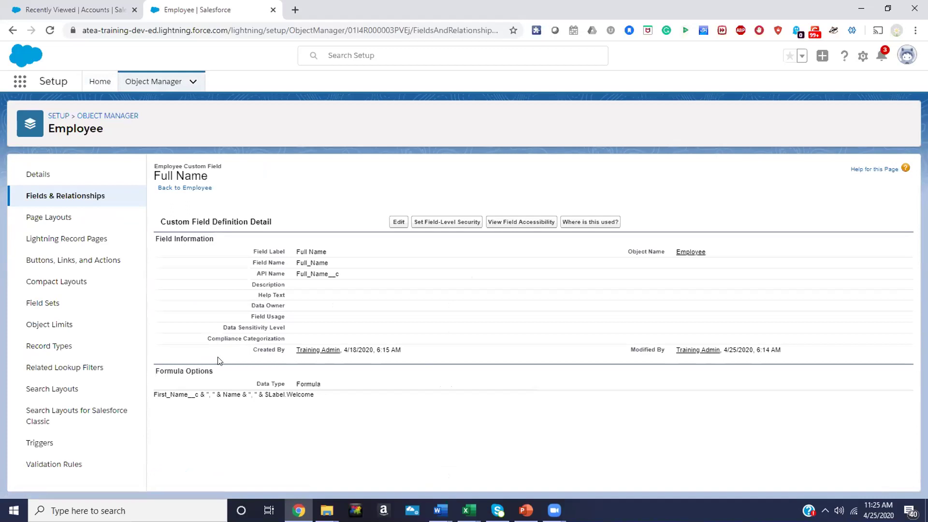
drag(317, 394, 259, 395)
Delete the $Label.Welcome part so the formula reads First_Name__c & ", " & Name, and save
click(397, 222)
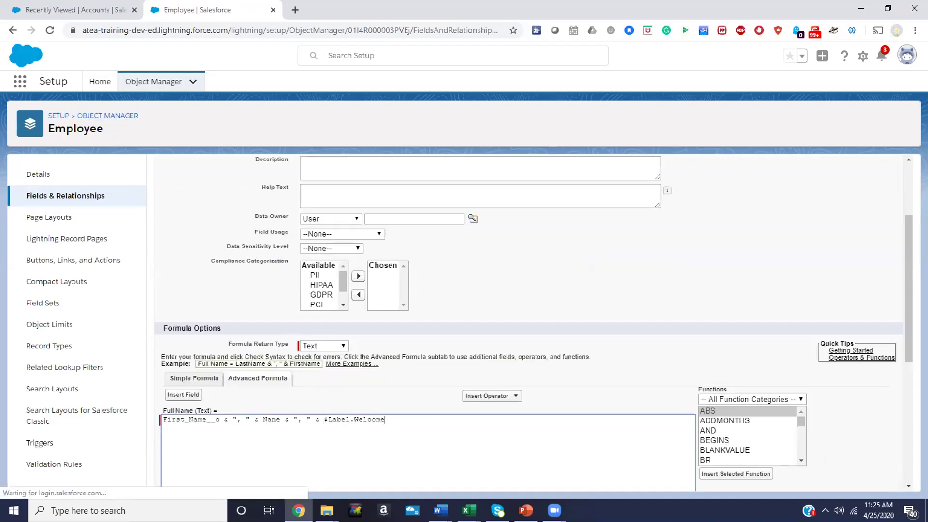
shift+click(282, 419)
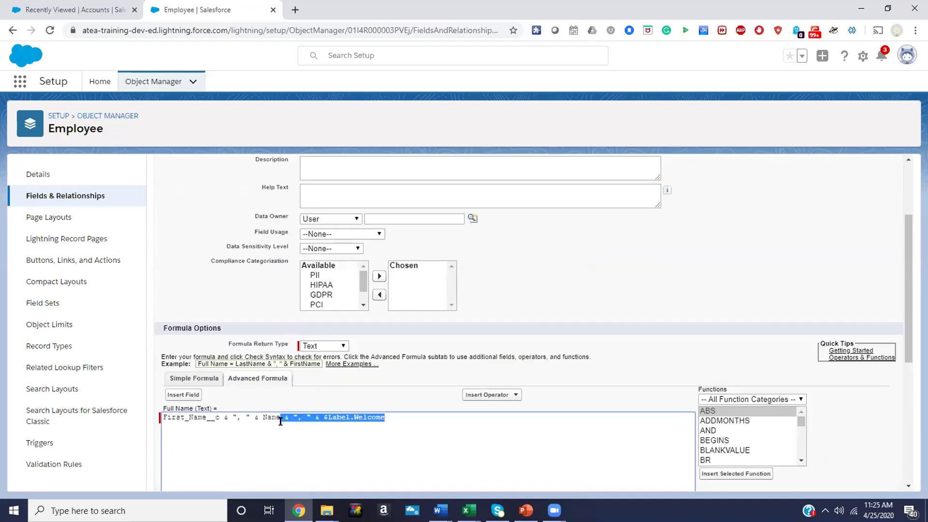
key(BackSpace)
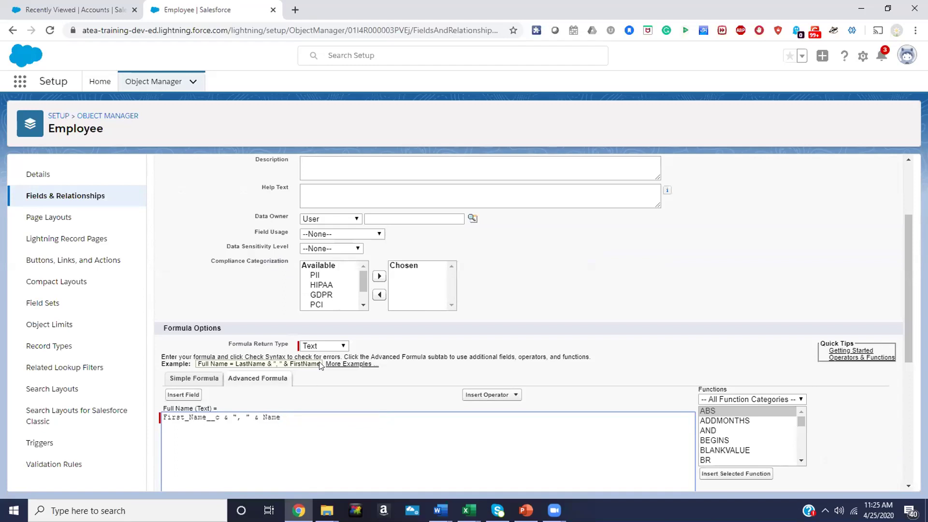
scroll(319, 365, up, 1)
scroll(319, 365, up, 2)
click(387, 199)
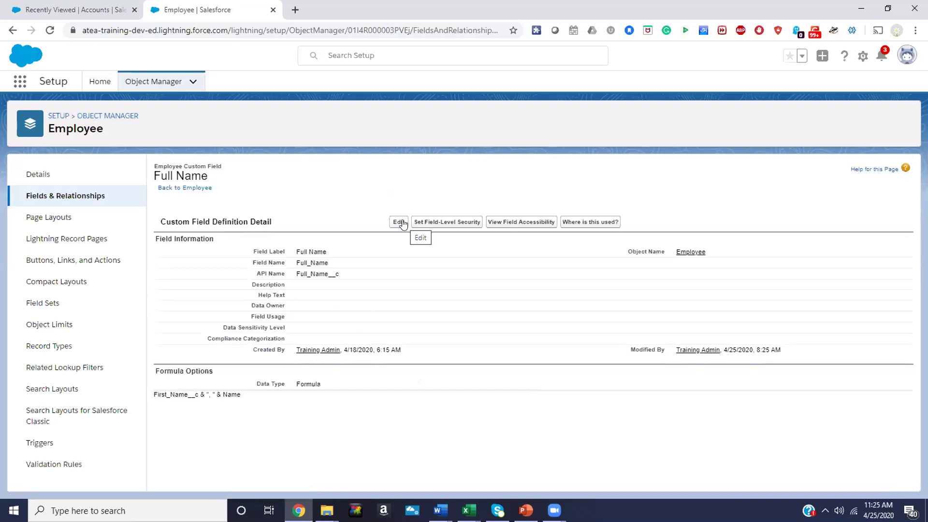
Reopen the Full Name field and insert $Label.Welcome at the formula's start
click(402, 222)
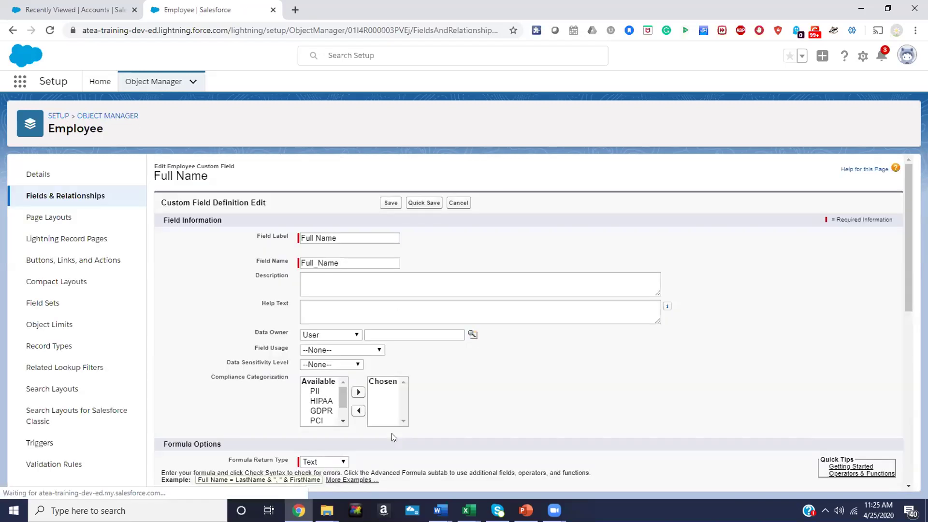
scroll(391, 433, down, 3)
scroll(315, 369, up, 3)
click(315, 365)
click(242, 373)
scroll(242, 373, down, 5)
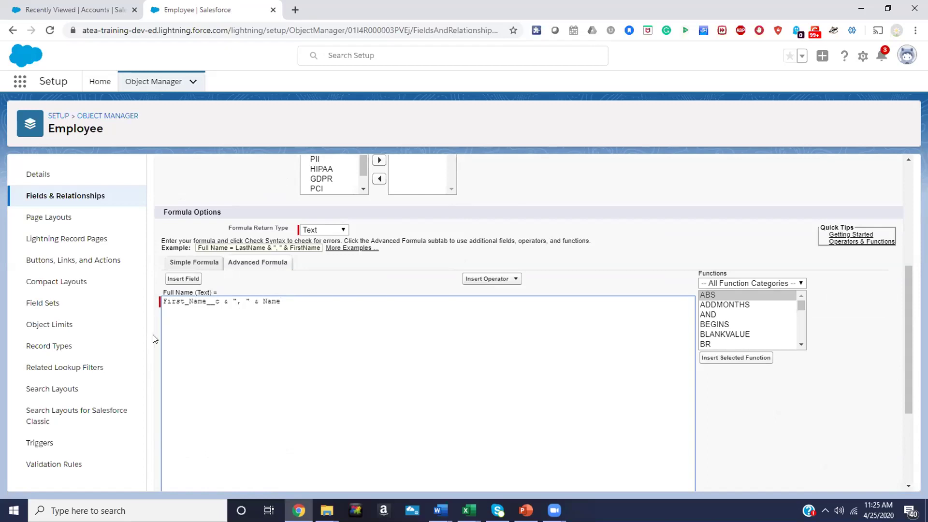
click(183, 279)
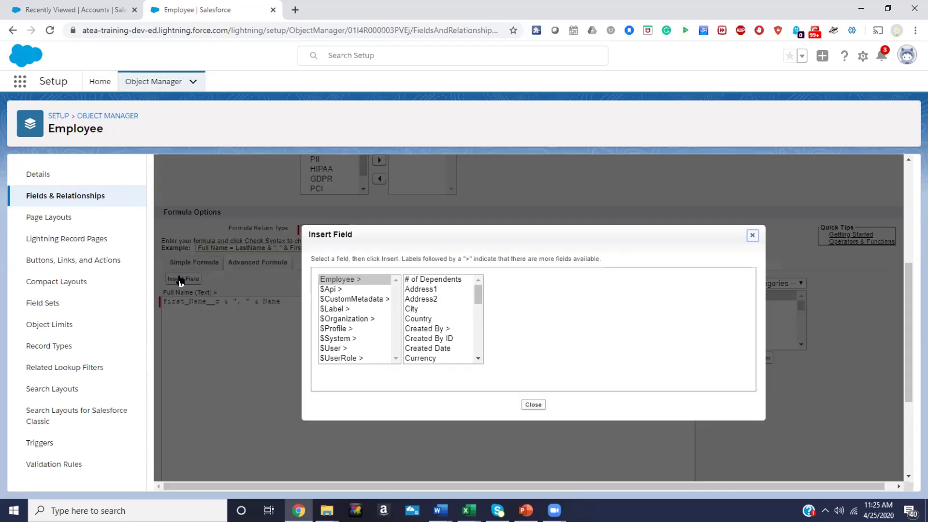
click(373, 320)
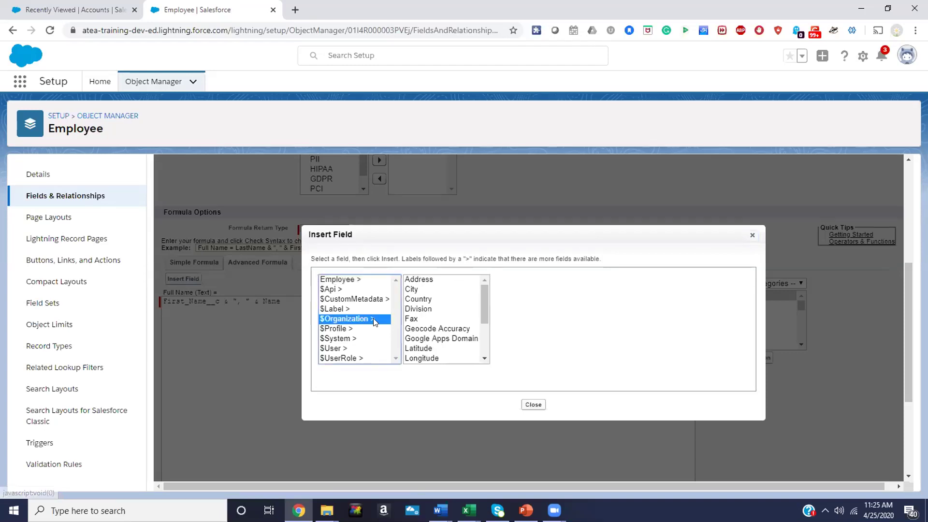
click(345, 308)
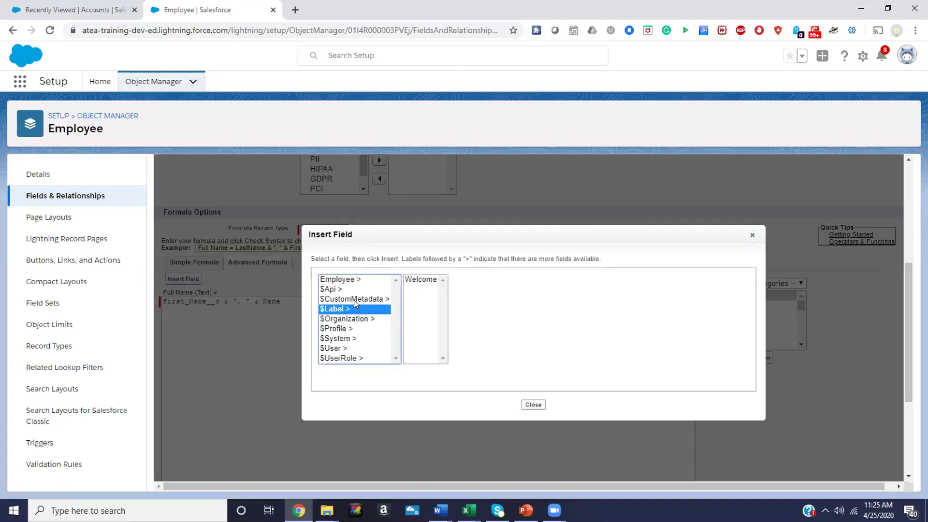
click(419, 279)
click(494, 339)
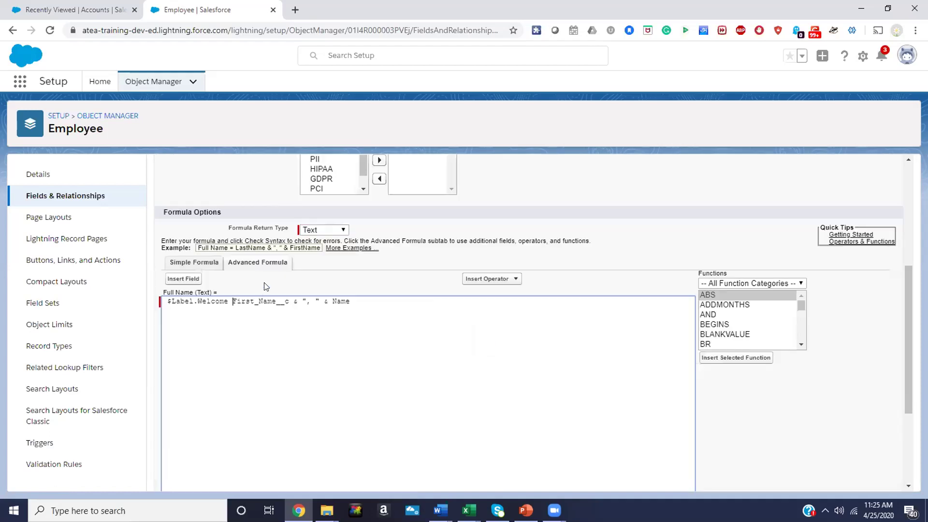
Add & ", " after $Label.Welcome, remove stray spaces, and save the formula
drag(268, 247, 283, 248)
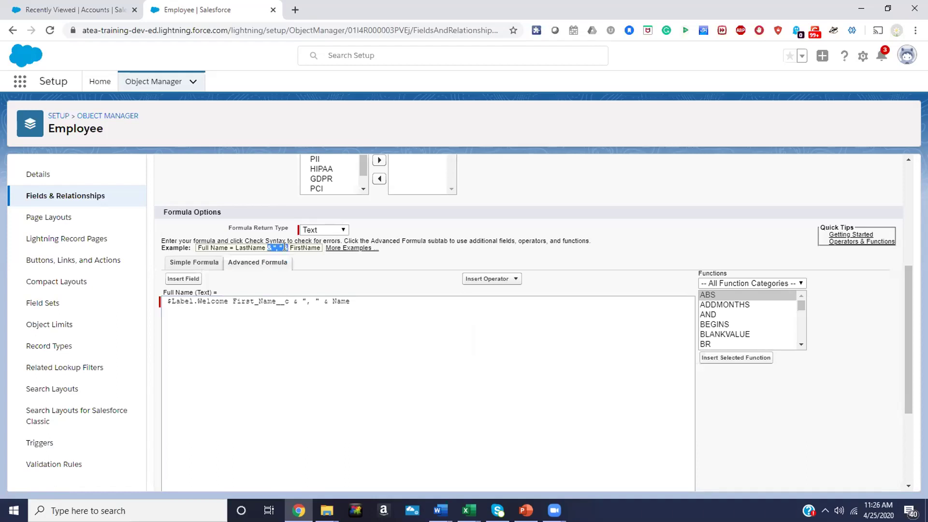
click(228, 302)
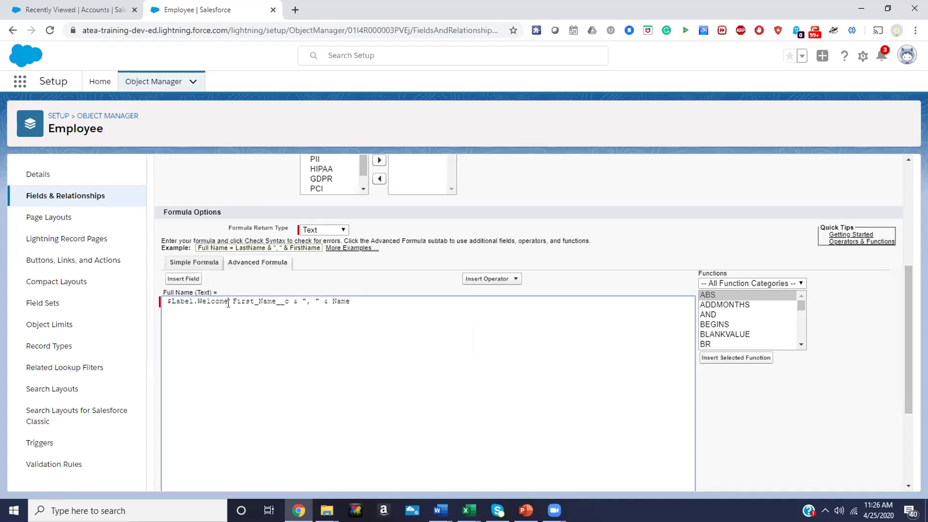
text(& ", " &)
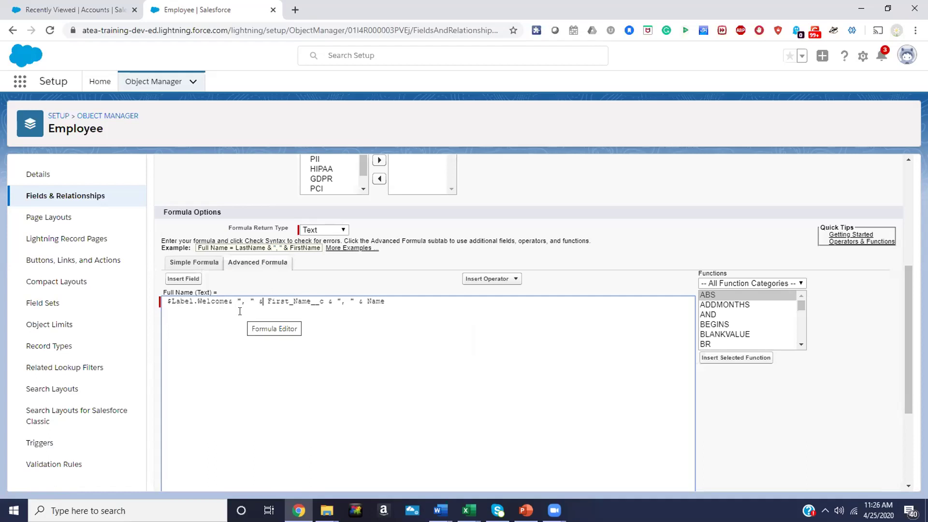
key(Delete)
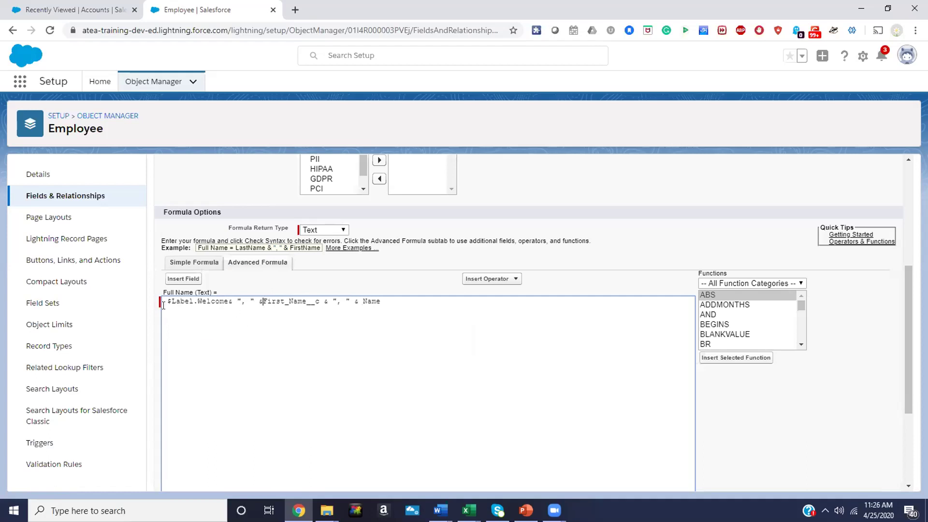
click(165, 305)
key(Delete)
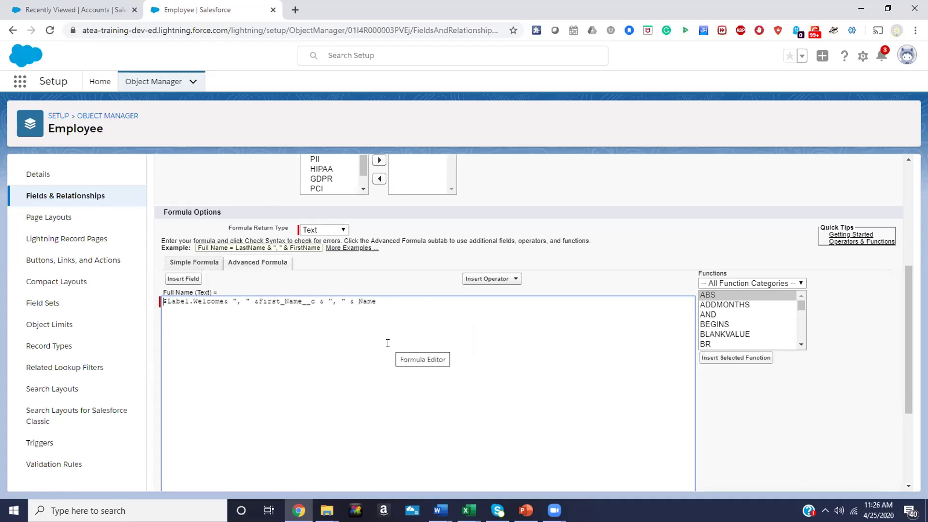
scroll(388, 344, up, 3)
scroll(387, 305, up, 1)
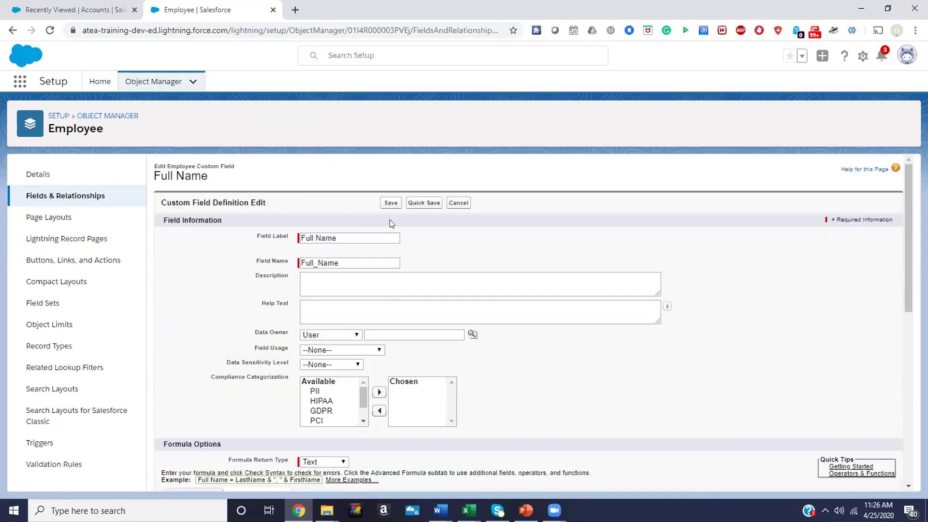
click(389, 203)
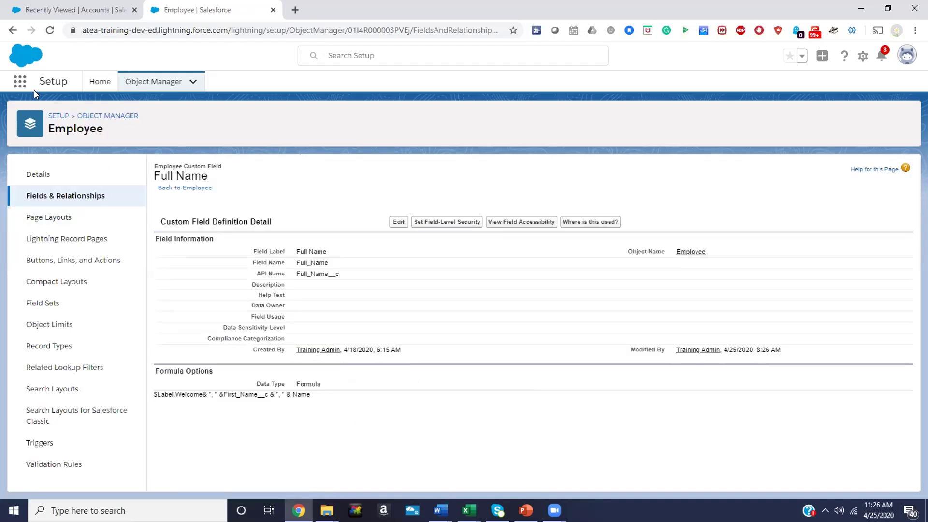
Switch to the ATEA Training App via the App Launcher
click(20, 81)
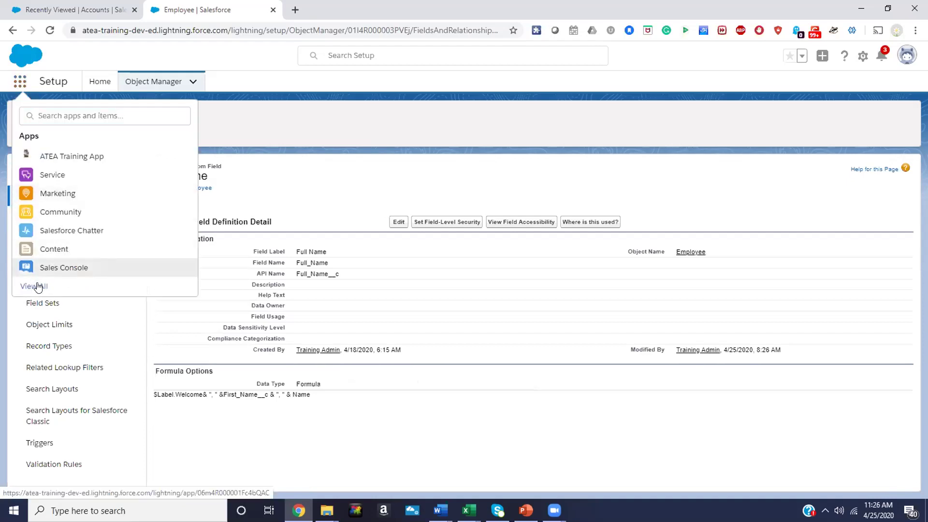
click(36, 280)
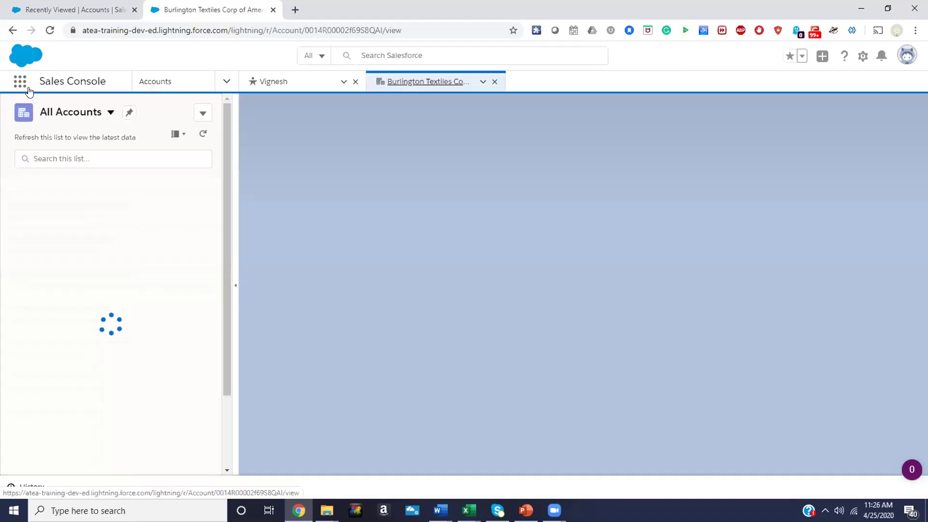
click(20, 81)
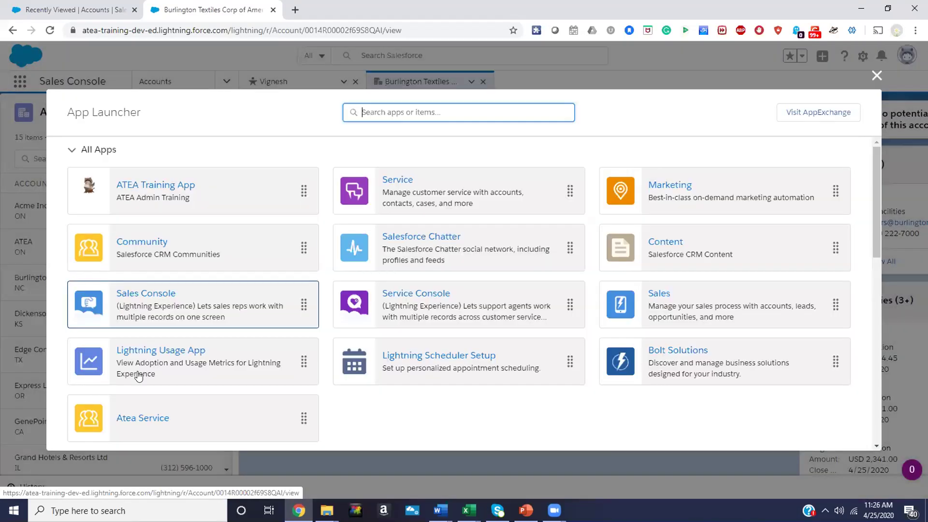
click(159, 186)
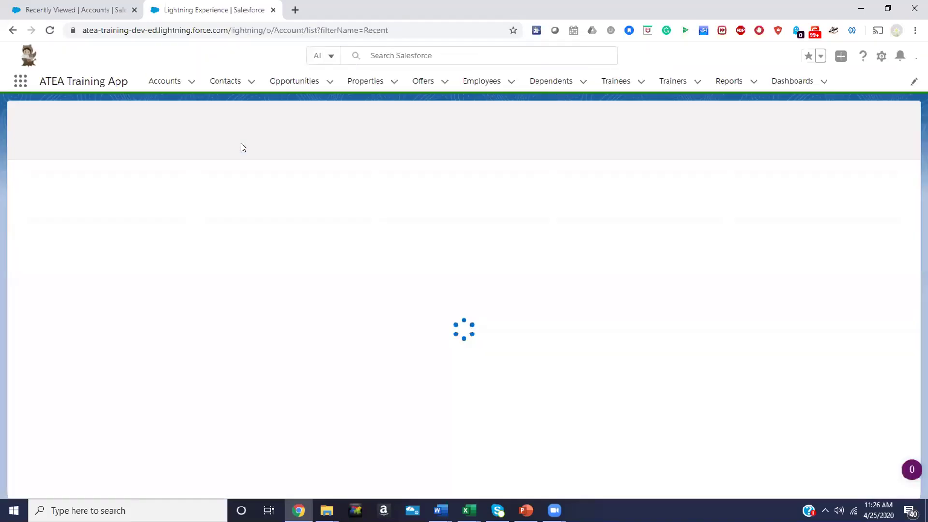
Open the employee record and check that Full Name begins 'Welcome to Salesforce Training'
click(472, 80)
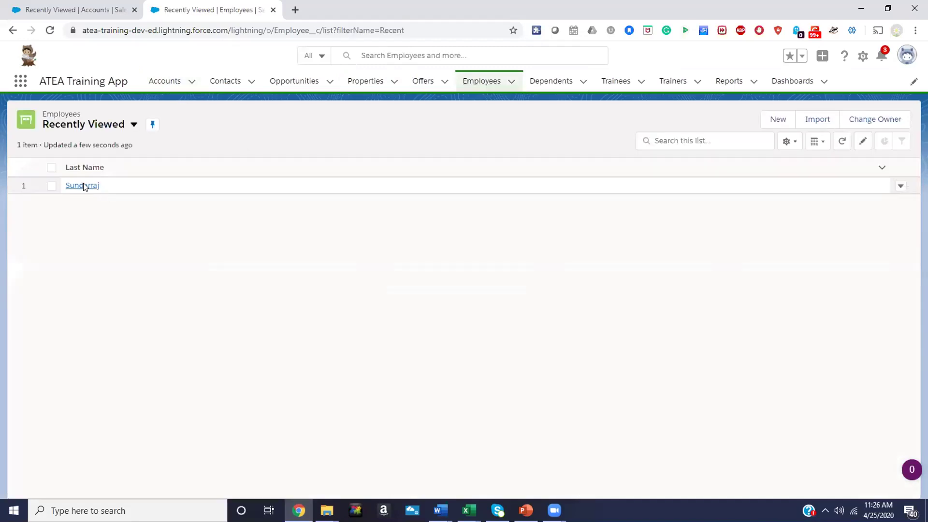
click(83, 186)
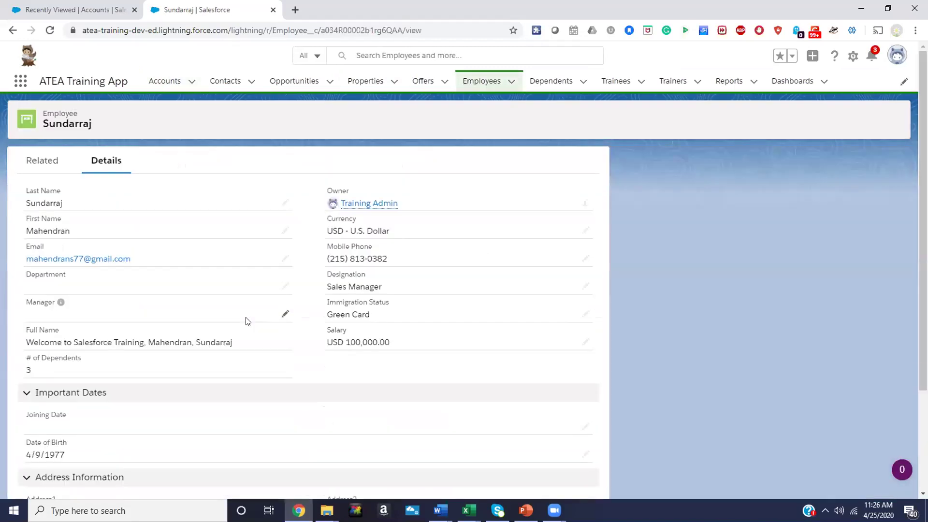
scroll(246, 321, down, 1)
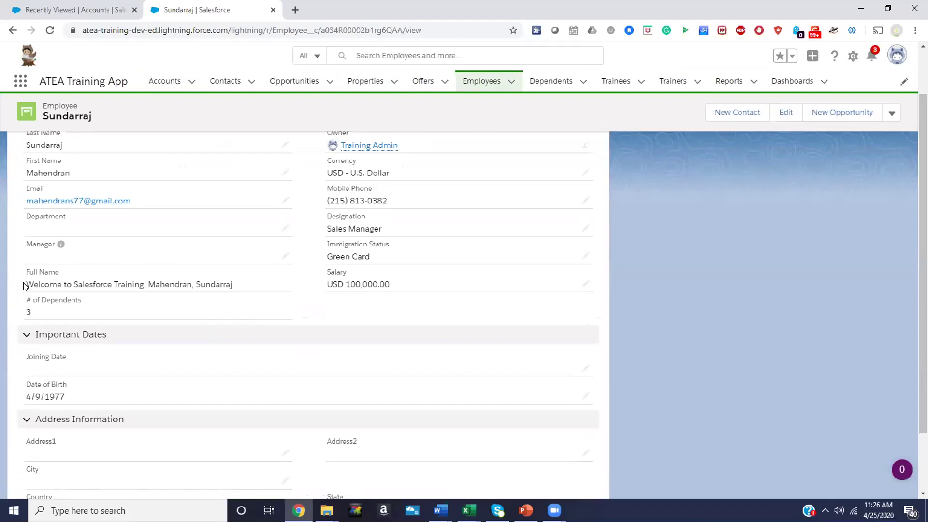
drag(34, 284, 232, 284)
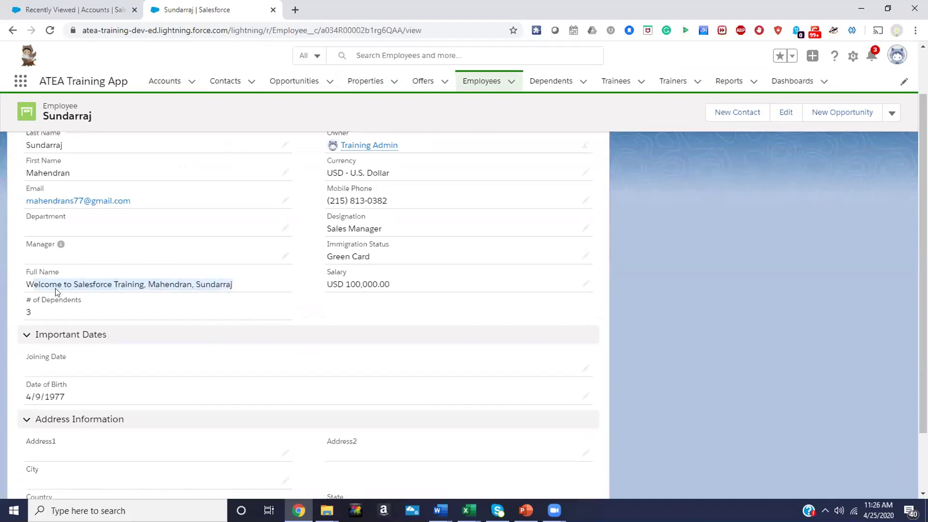
drag(147, 282, 24, 288)
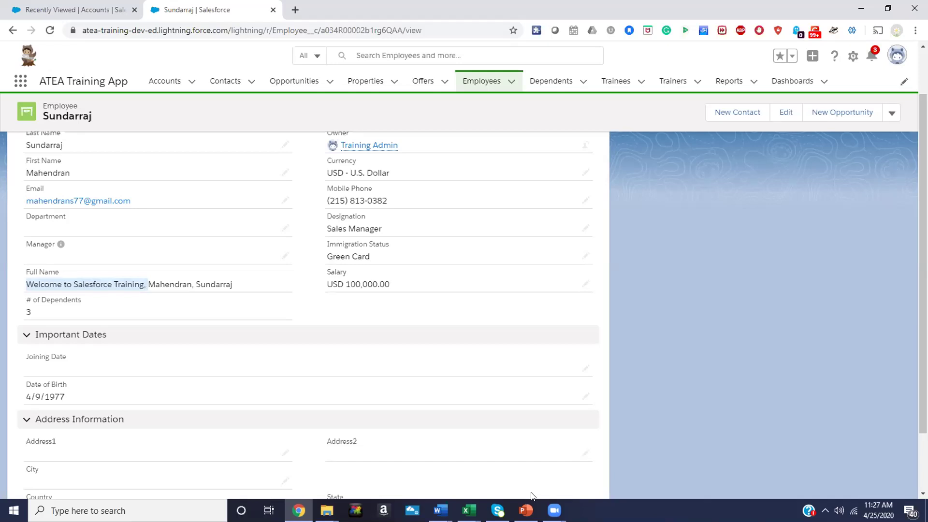
click(526, 510)
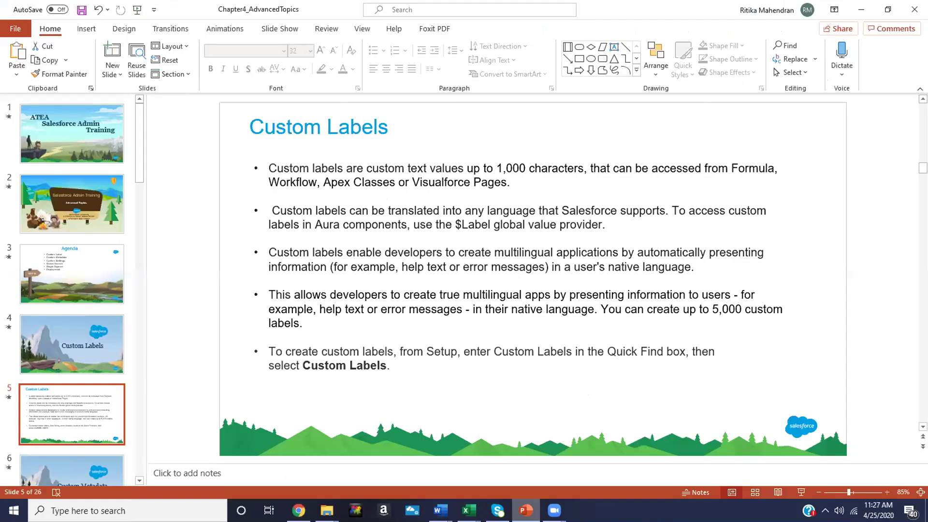
Present the Custom Labels slide full screen and advance to the Custom Metadata slide
click(801, 492)
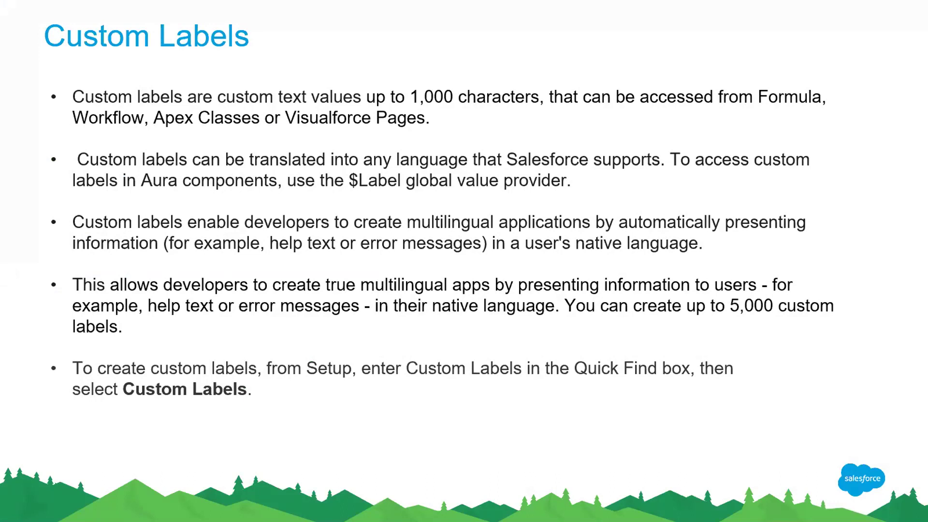
key(Right)
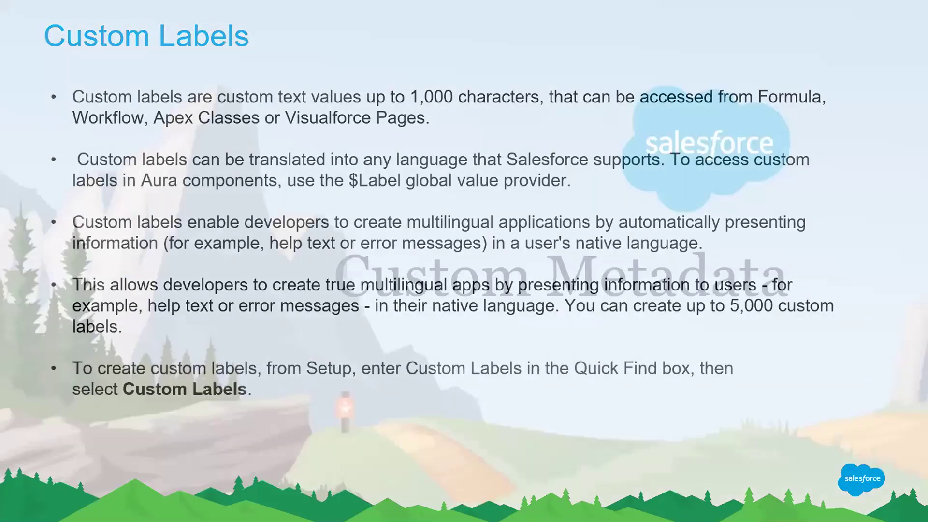
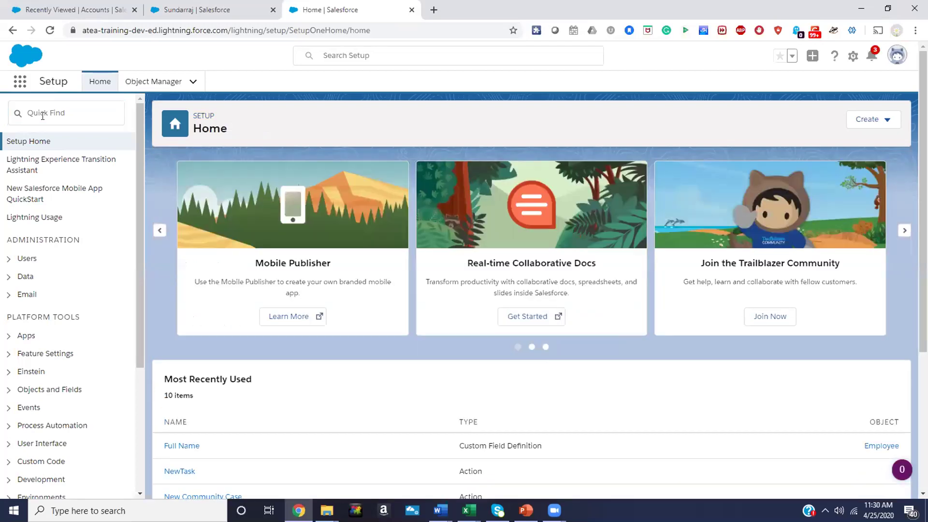
Search Setup for 'Meta' and open the Discount Setting type under Custom Metadata Types
click(47, 114)
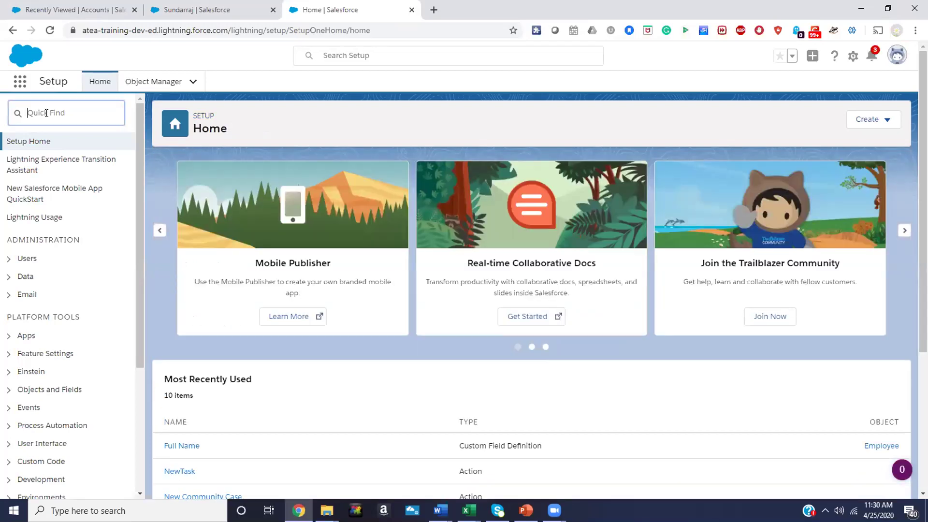
text(Meta)
click(71, 164)
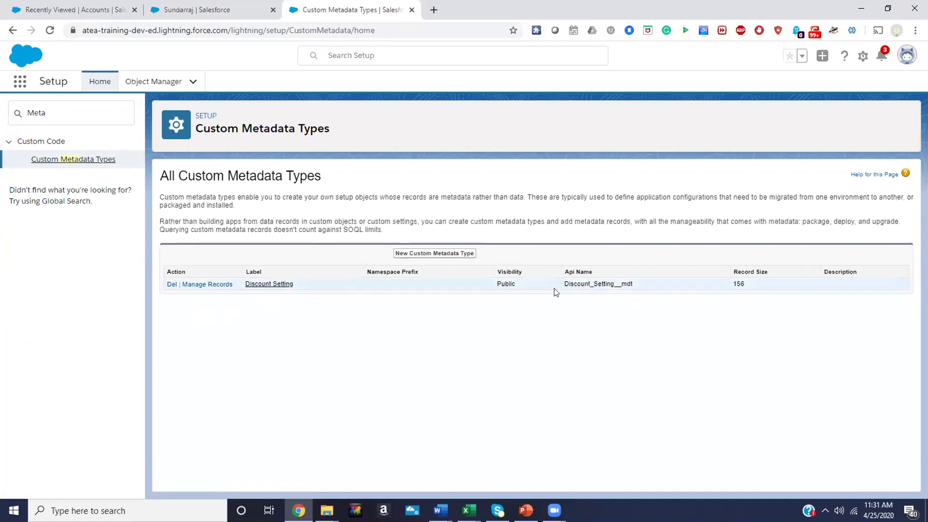
drag(633, 283, 613, 284)
click(253, 283)
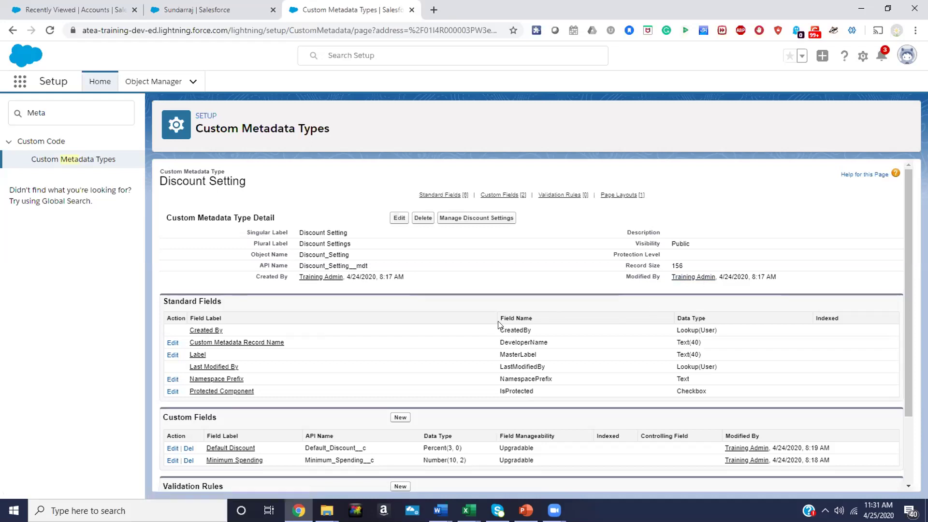
scroll(498, 324, down, 1)
scroll(497, 328, up, 1)
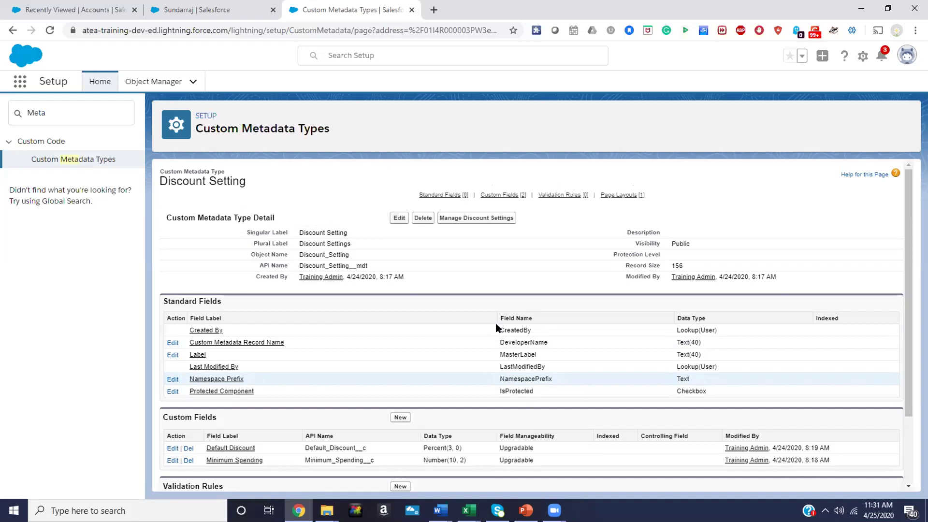
scroll(496, 327, down, 2)
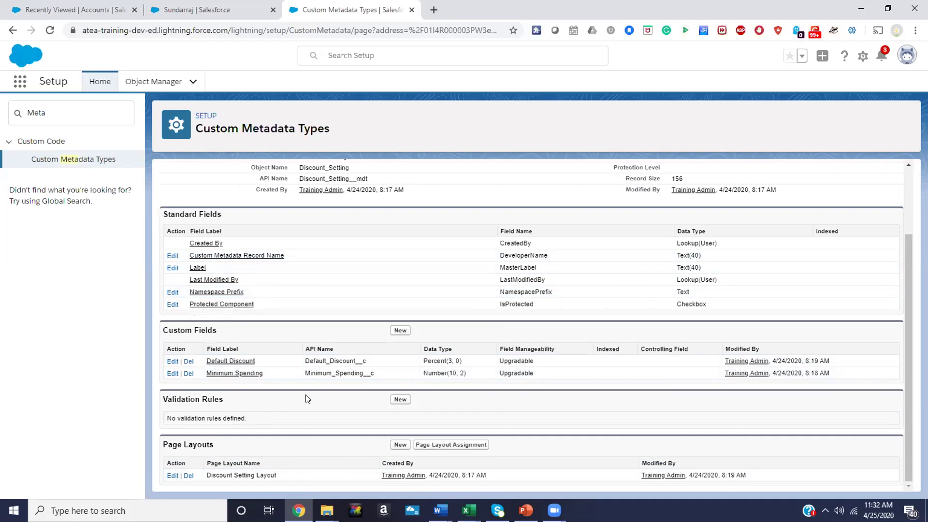
scroll(306, 399, up, 2)
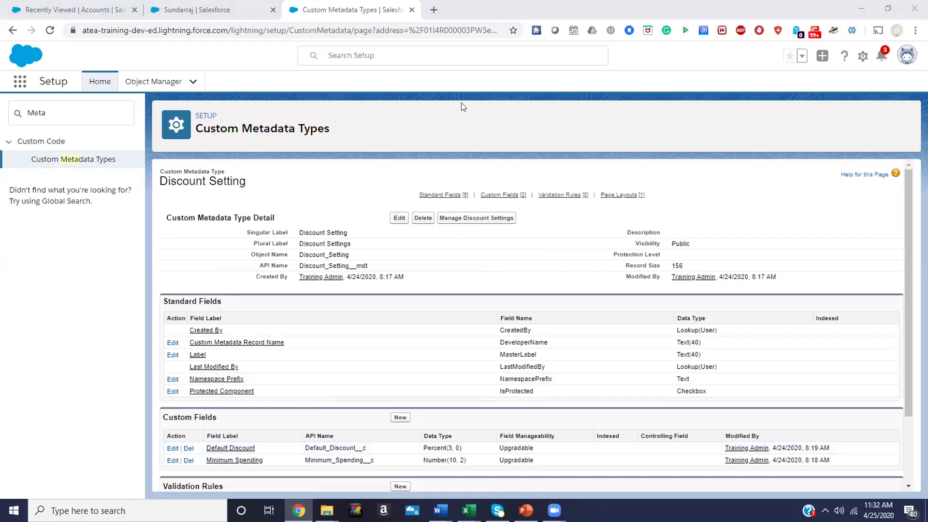
click(400, 418)
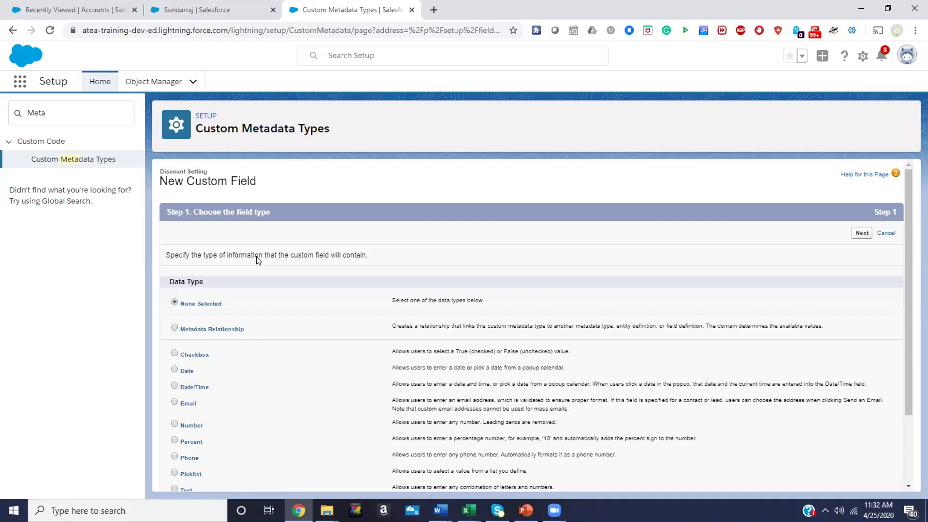
scroll(218, 406, down, 2)
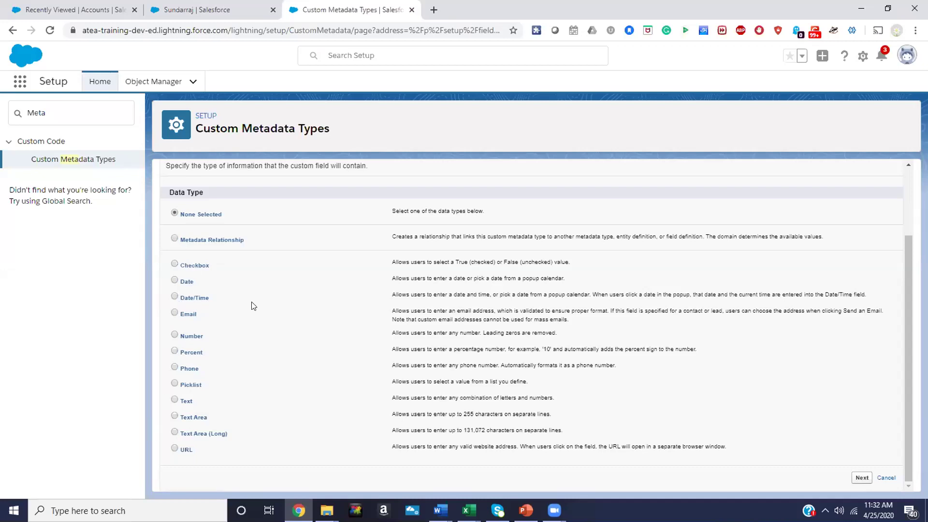
scroll(251, 306, up, 2)
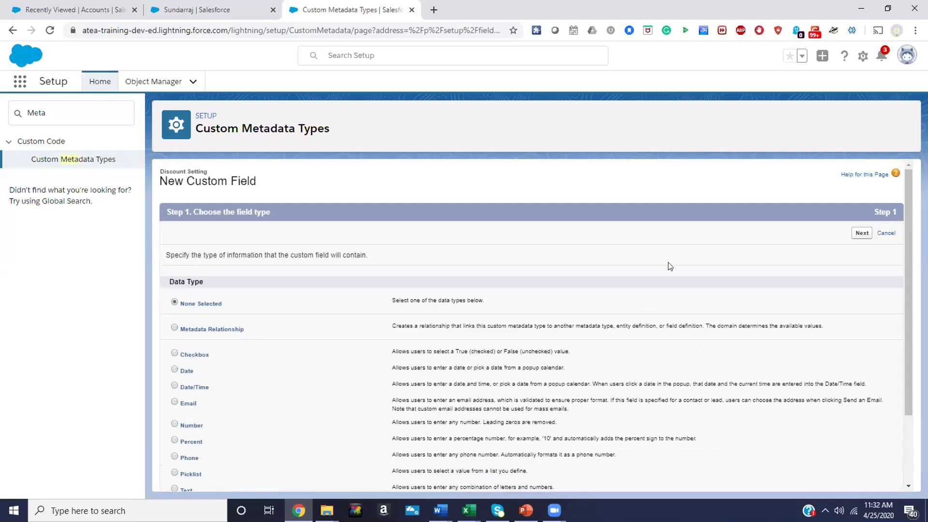
click(887, 234)
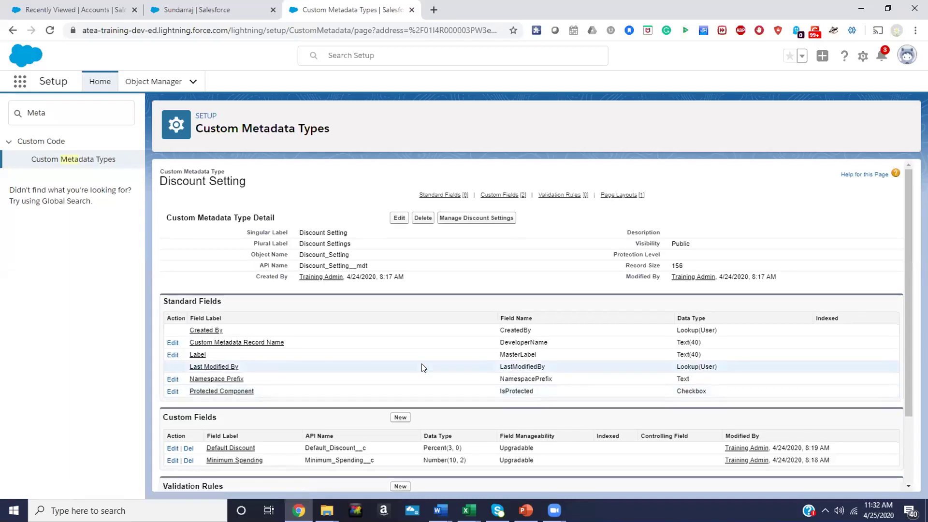
click(483, 218)
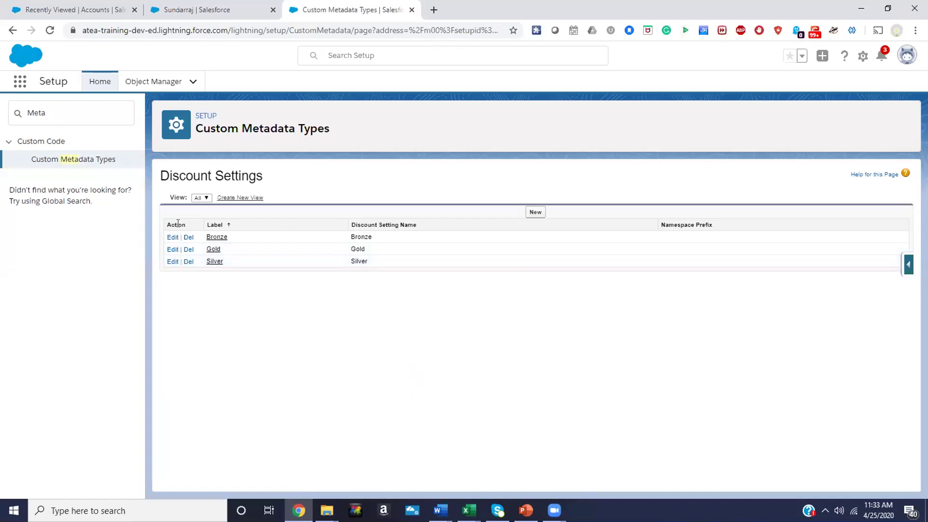
Start a new list view and add Default Discount and Minimum Spending as selected columns
click(240, 198)
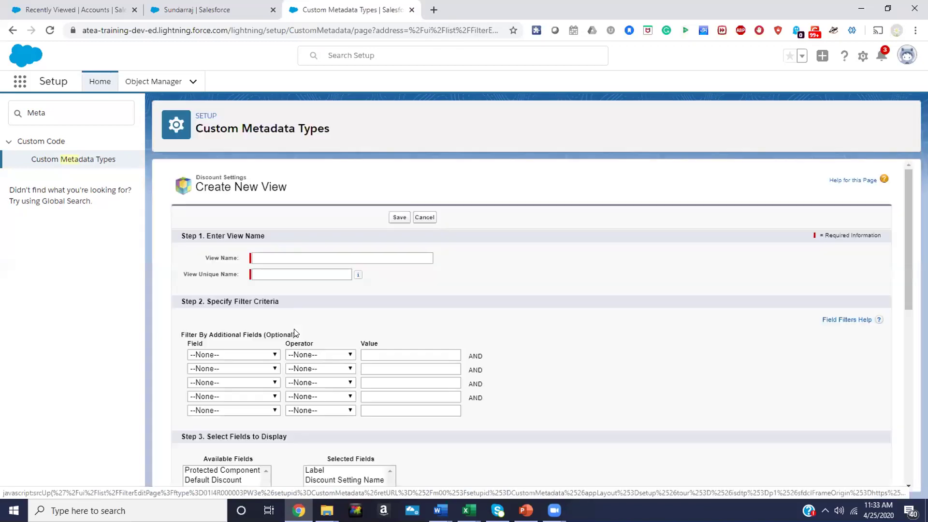
scroll(294, 328, down, 3)
scroll(294, 329, down, 3)
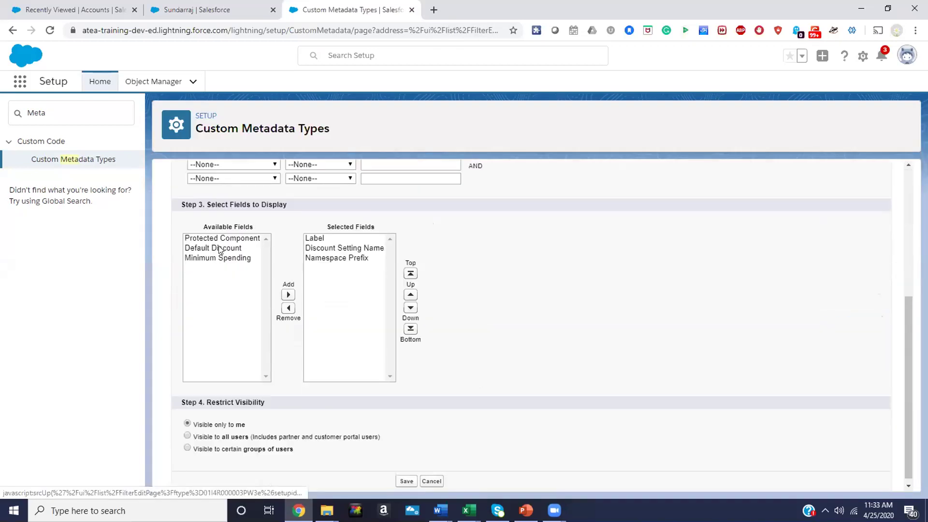
click(220, 248)
click(285, 294)
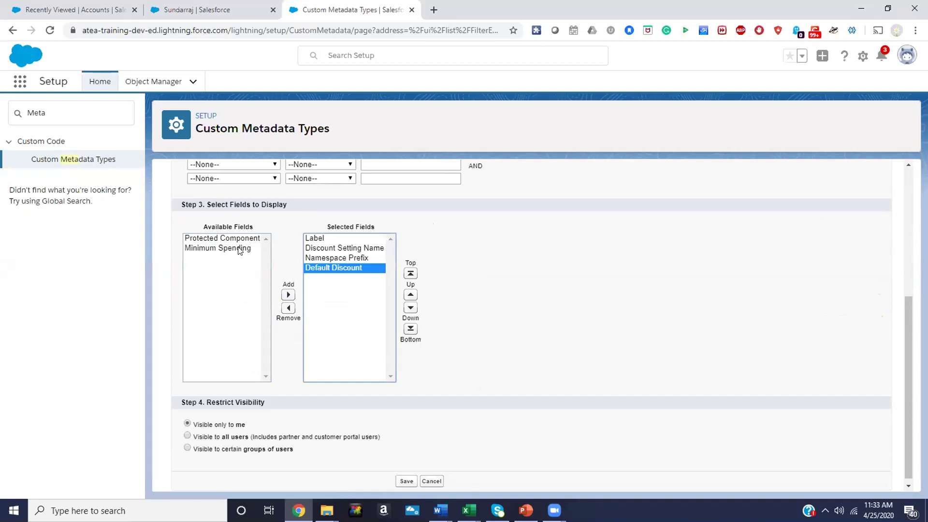
click(244, 249)
click(288, 295)
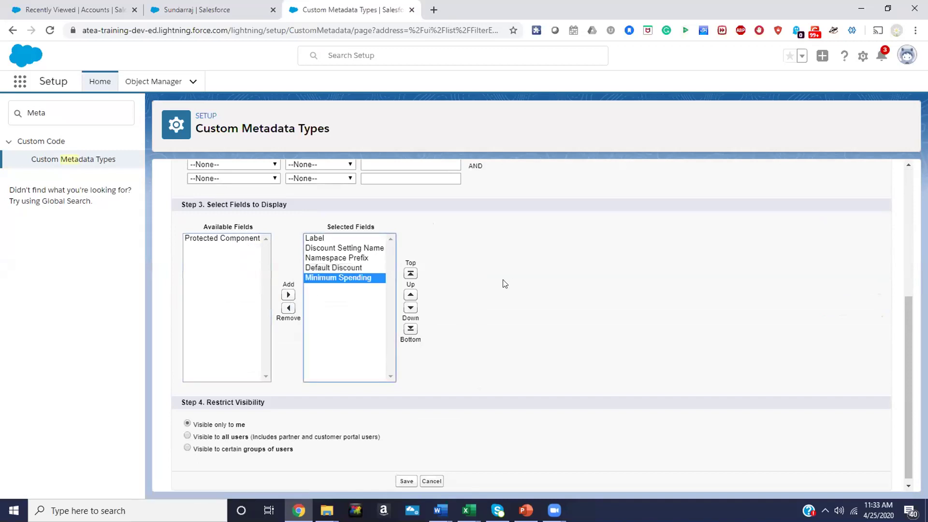
scroll(498, 282, up, 5)
Name the new list view 'All' and save it
click(268, 253)
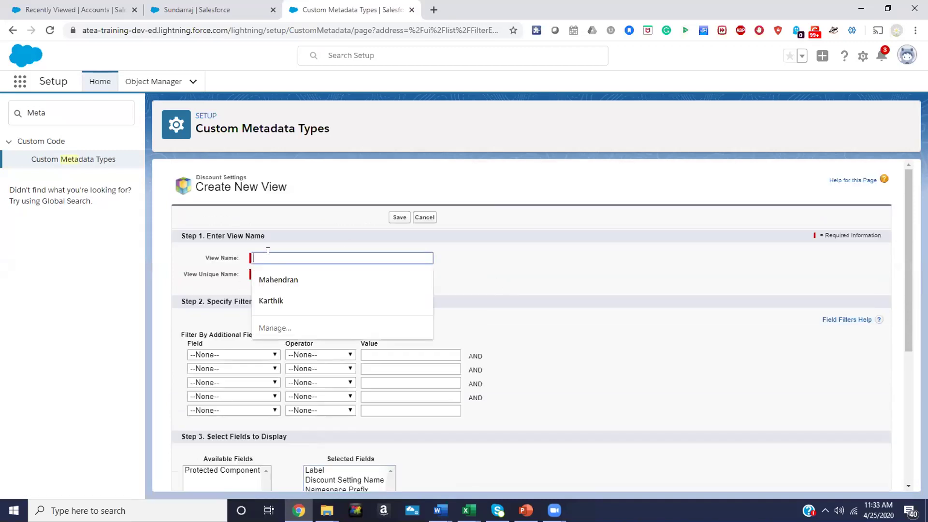
text(Al)
key(Tab)
text(All)
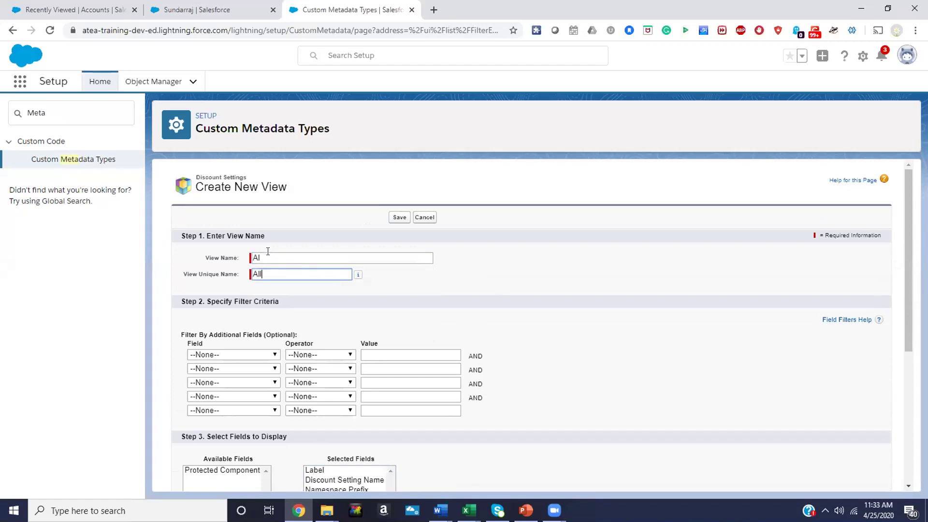
click(268, 253)
text(l)
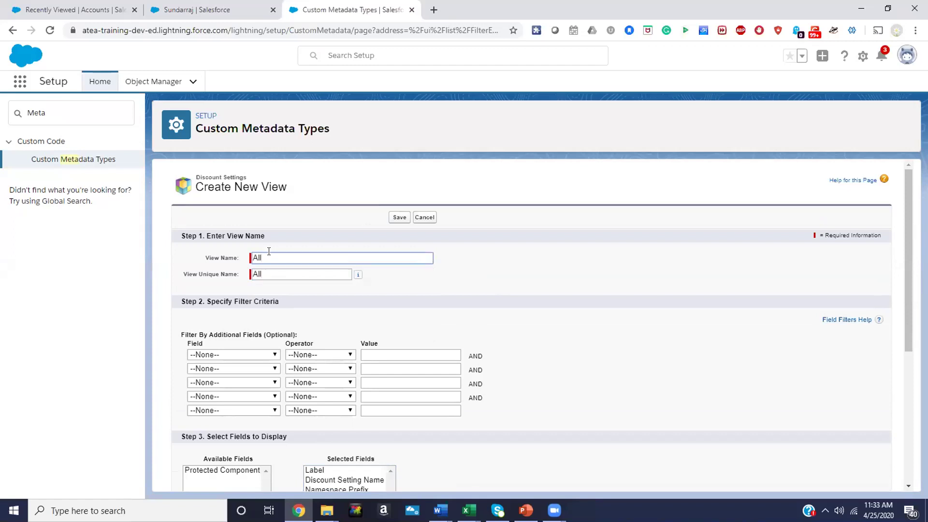
click(399, 217)
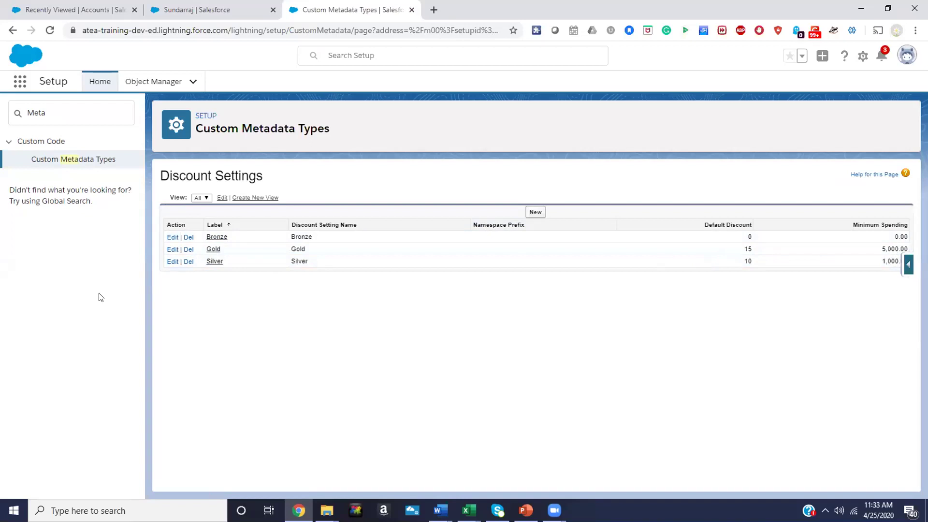
double_click(745, 248)
click(747, 261)
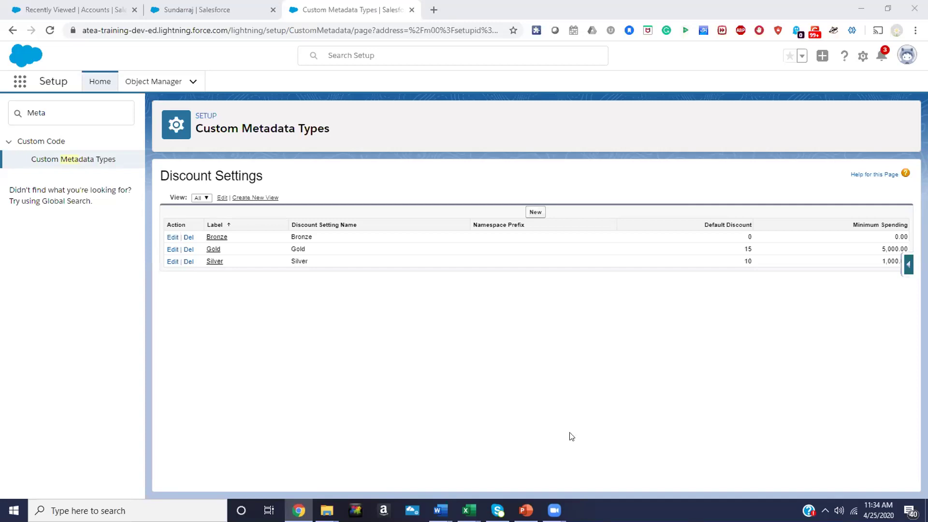
Present slide 8, 'Custom Meta Data', full screen in PowerPoint
click(526, 510)
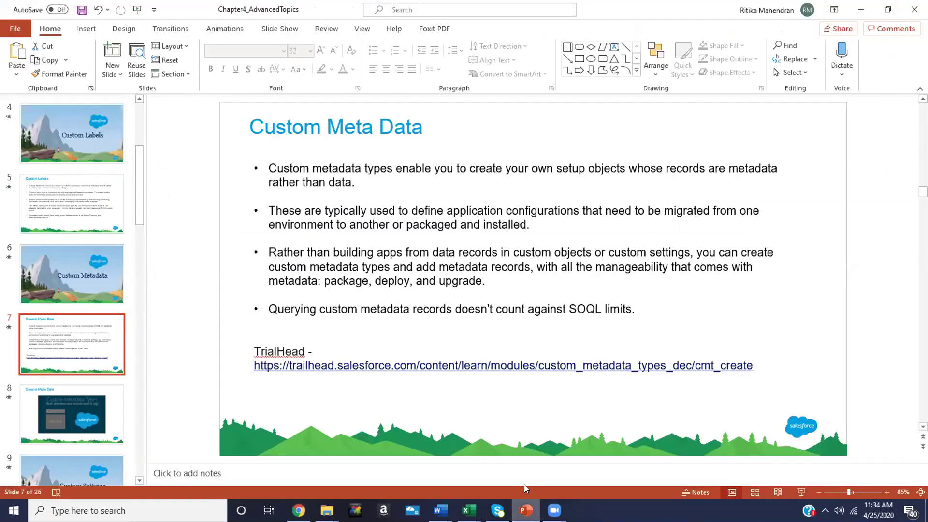
click(71, 409)
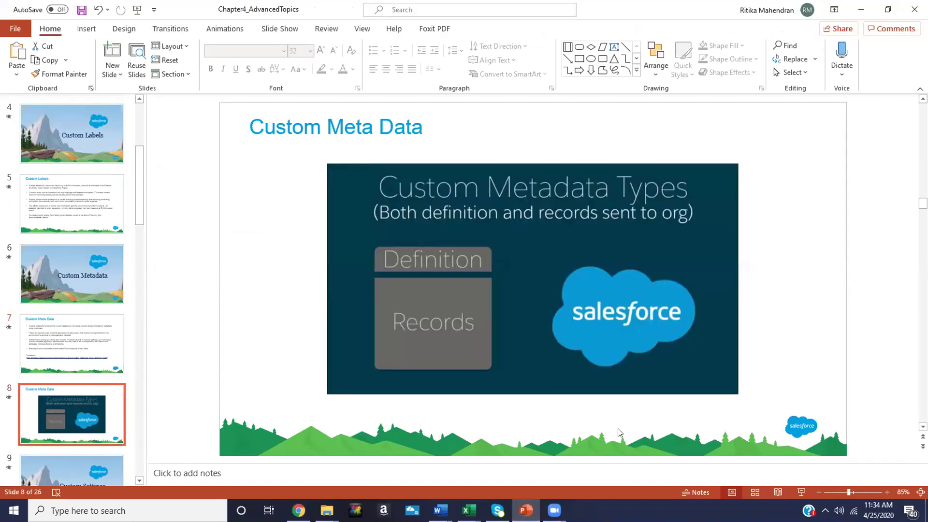
click(798, 492)
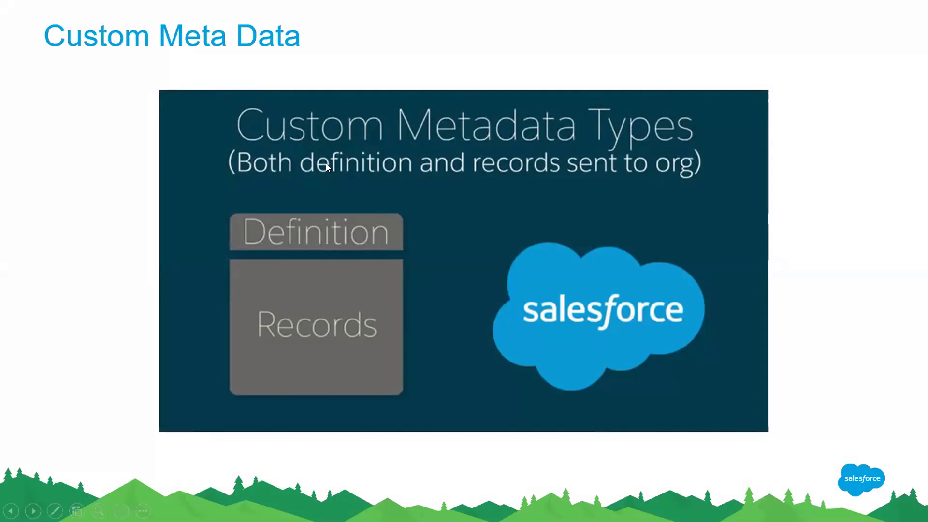